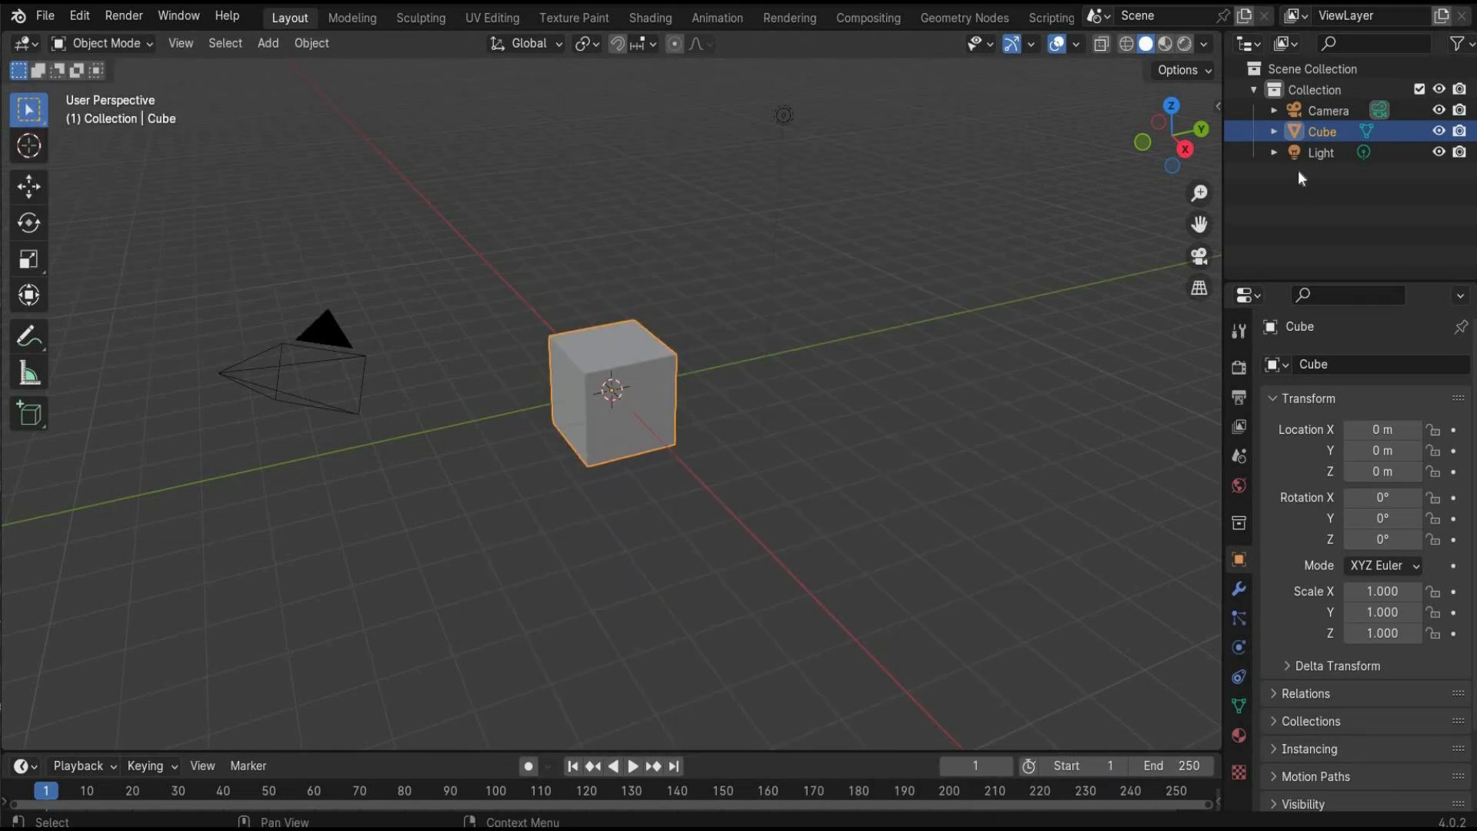
Delete the default light, cube and camera from the scene
left_click(1323, 160)
key("Delete")
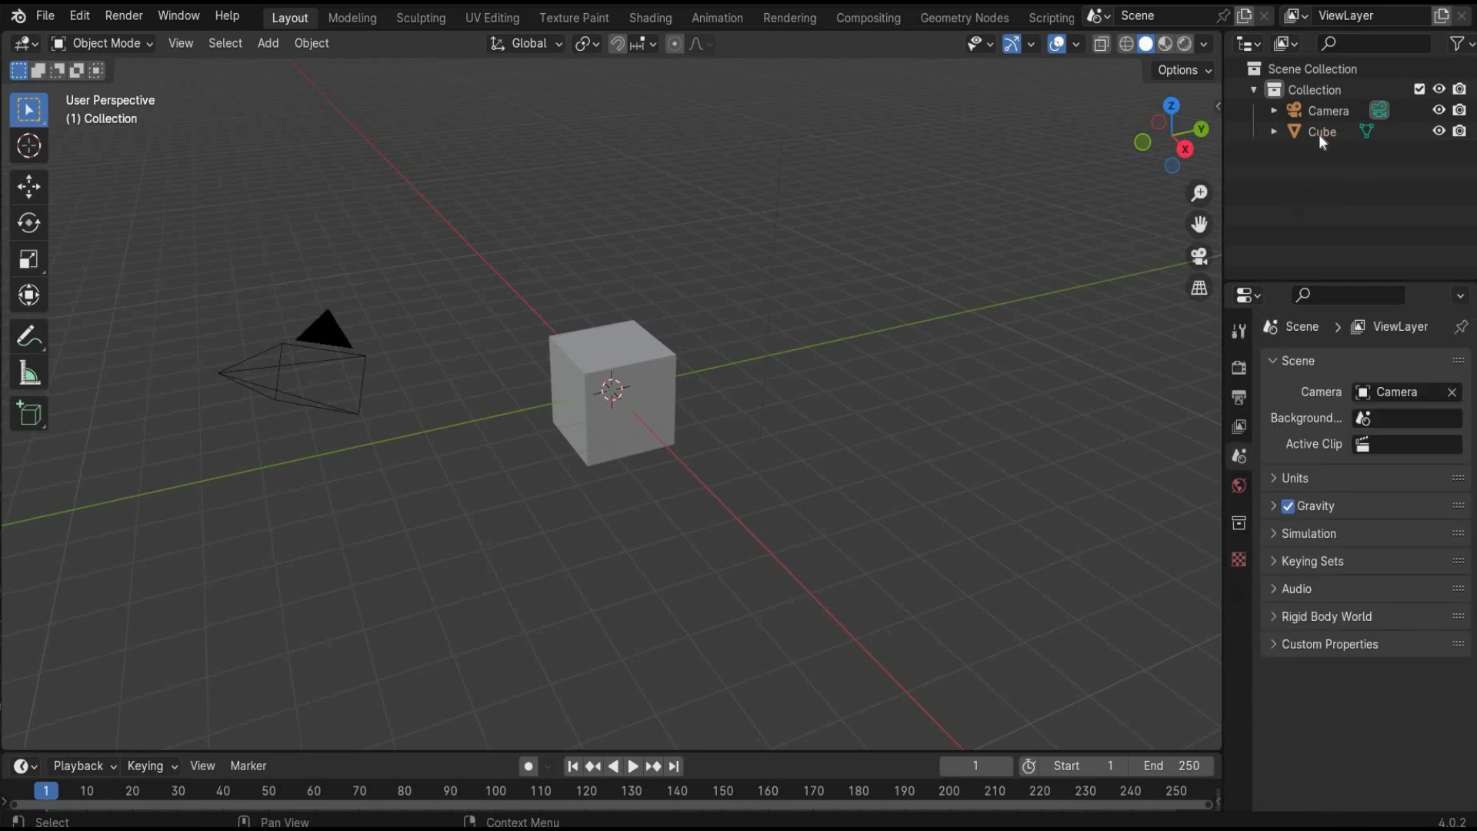
left_click(1319, 134)
key("Delete")
left_click(1319, 116)
key("Delete")
left_click(763, 268)
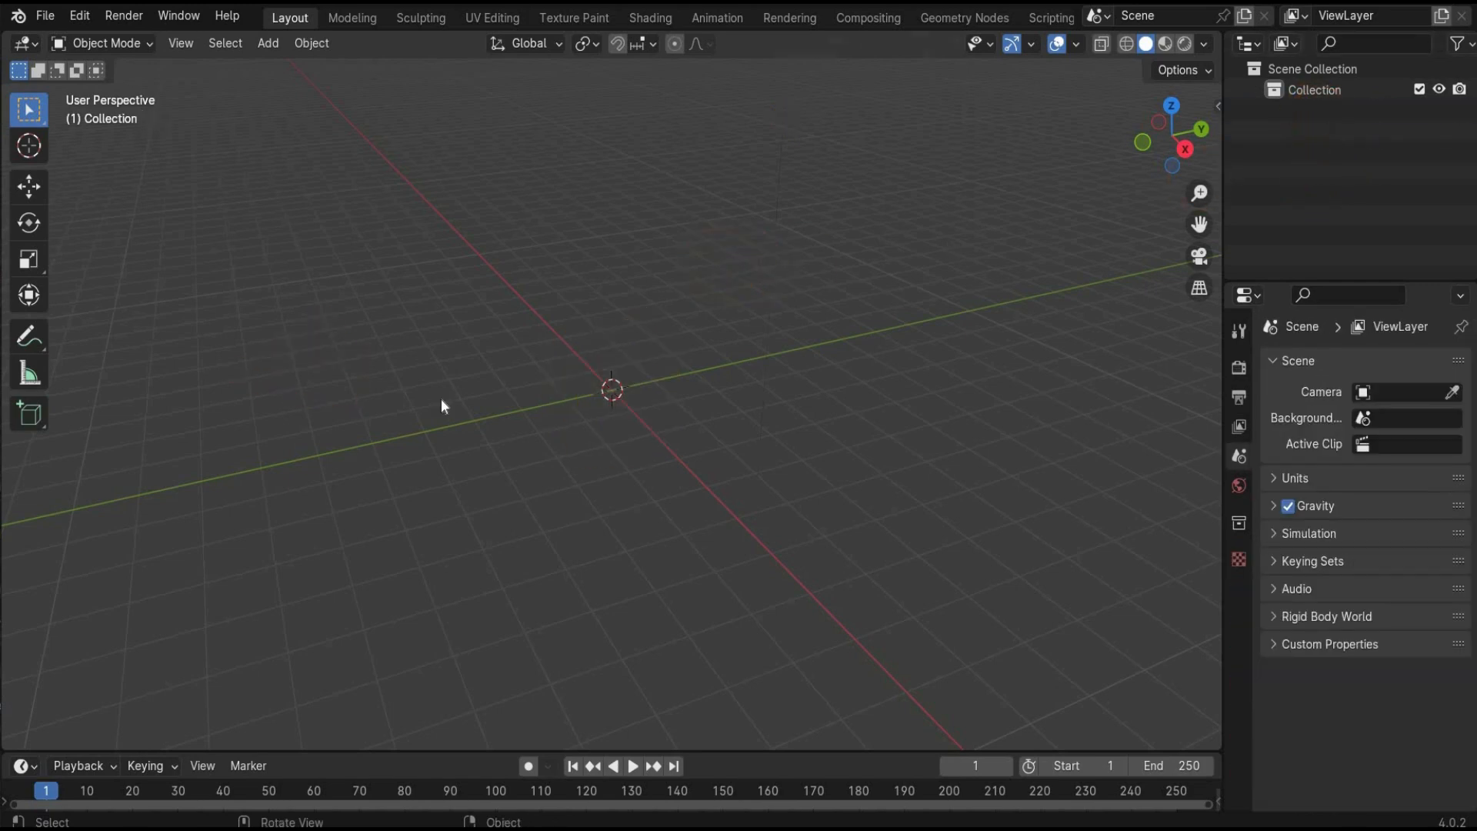
Add a mesh cylinder at the world origin
left_click(269, 43)
mouse_move(297, 68)
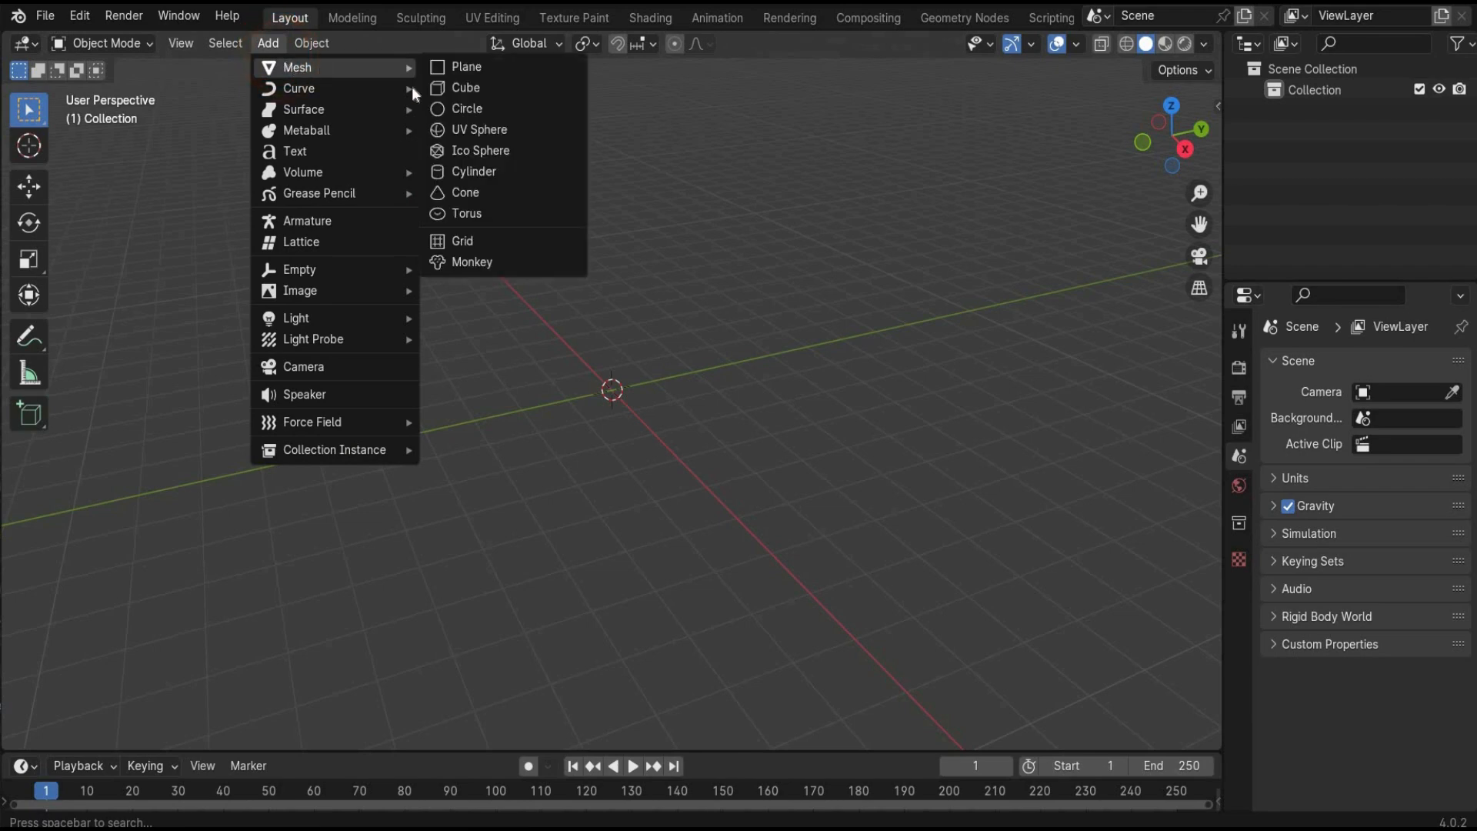
left_click(514, 172)
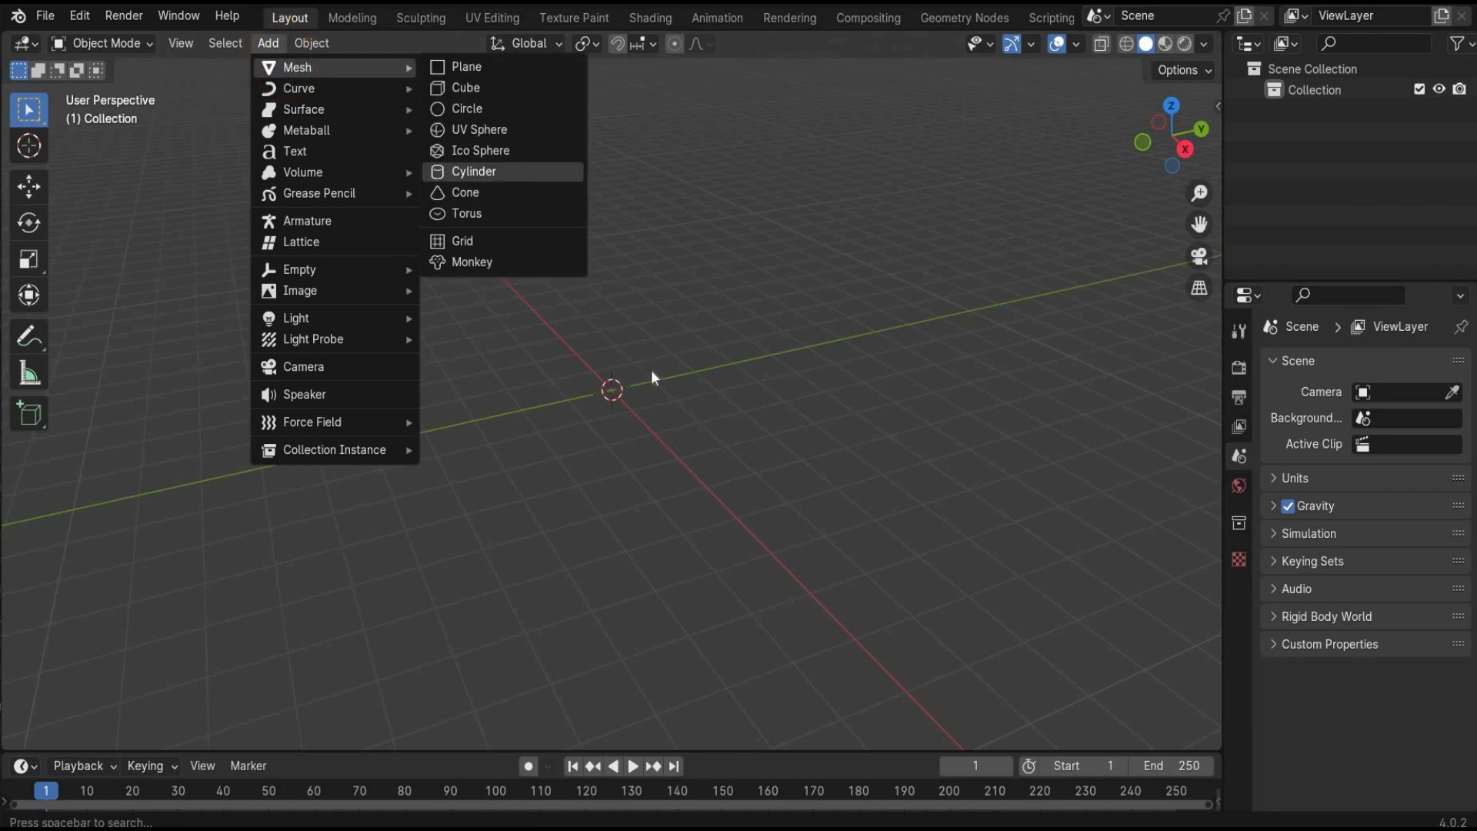
Set the new cylinder to 206 vertices with a depth of 0.6 m, checking it from the front and top views
left_click(1171, 105)
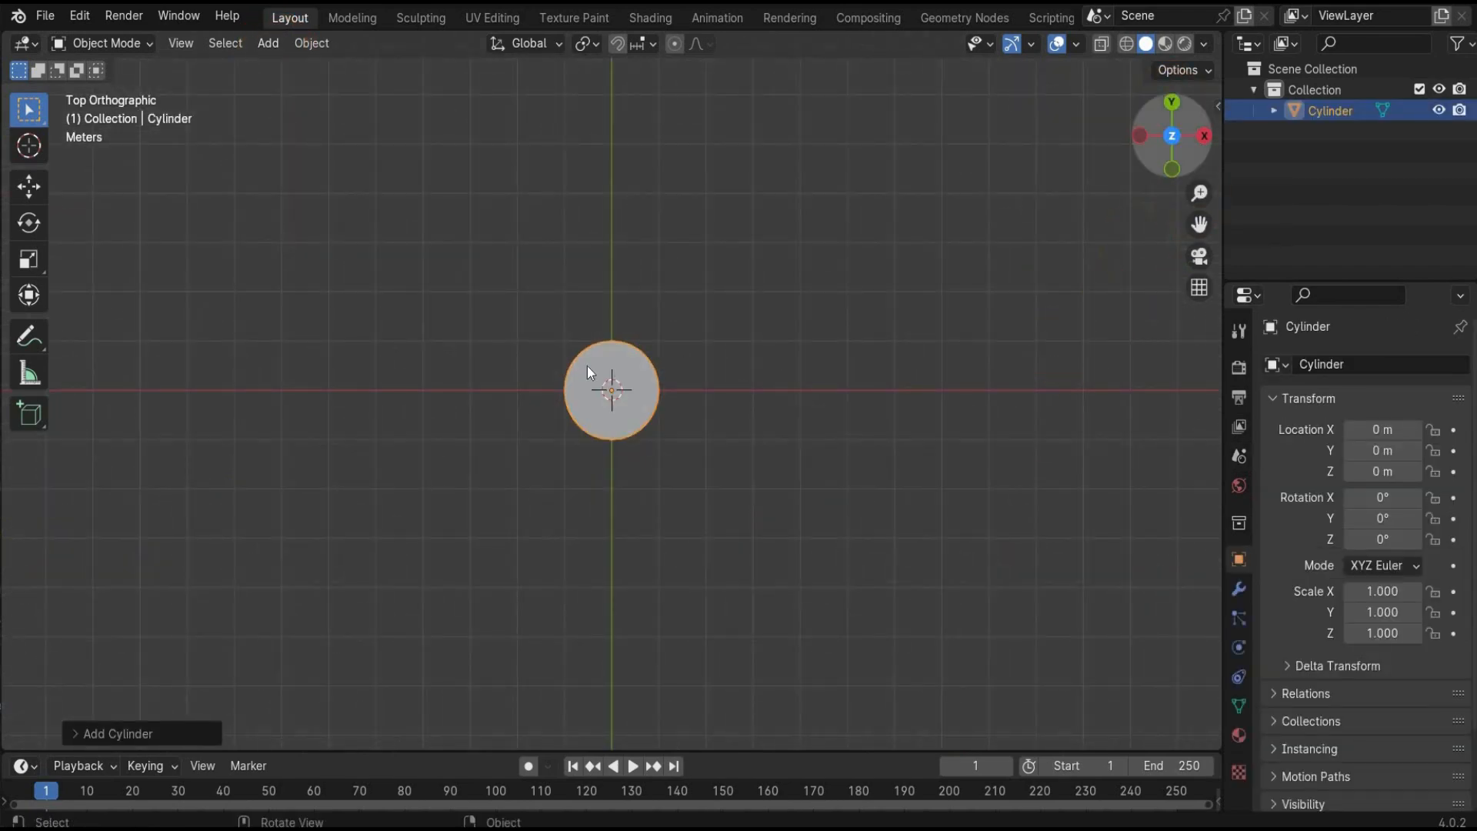
scroll(604, 385, "up", 4)
key("KP_1")
left_click(77, 734)
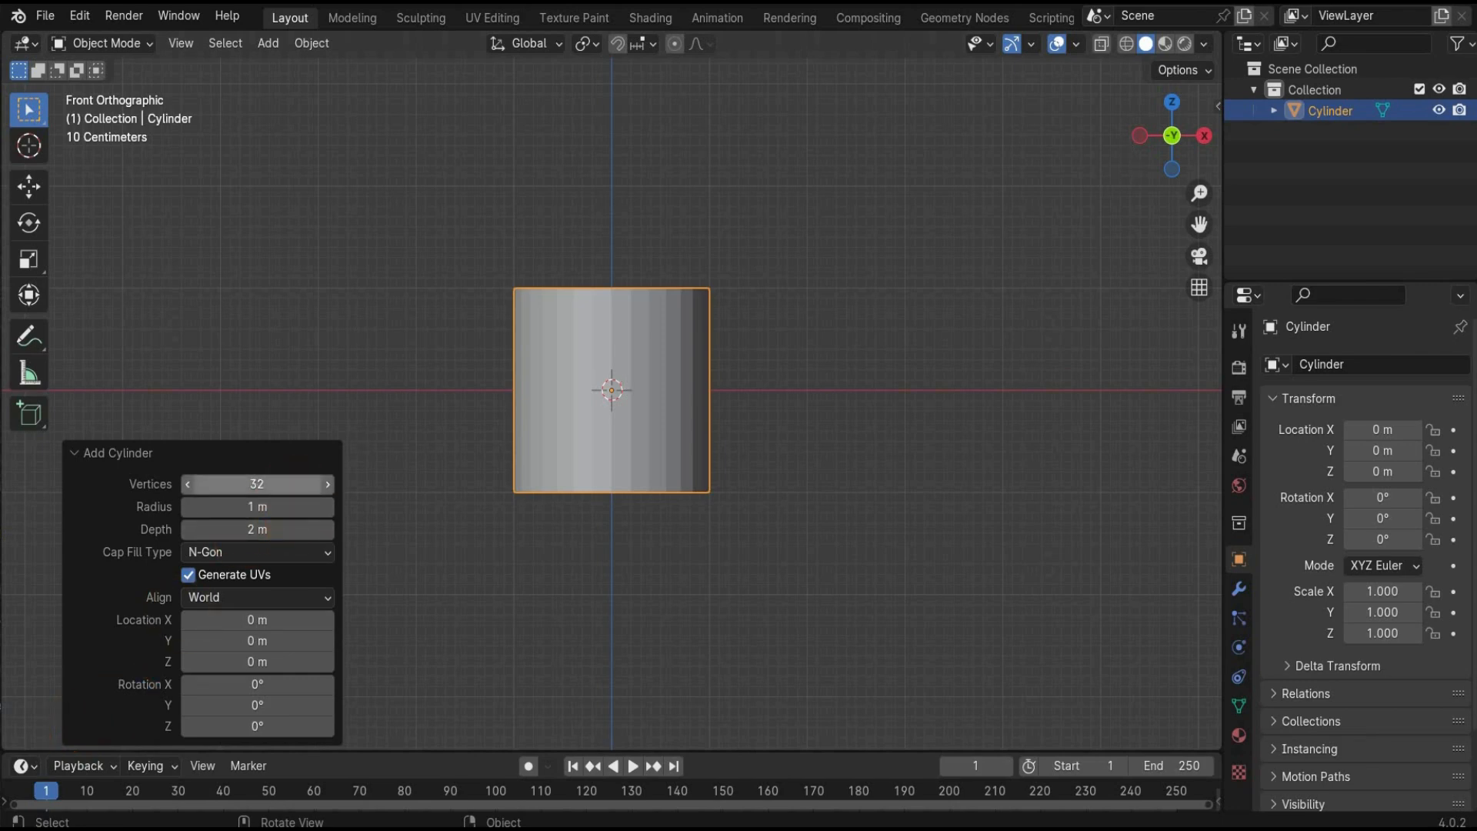
left_click_drag(287, 484, 413, 473)
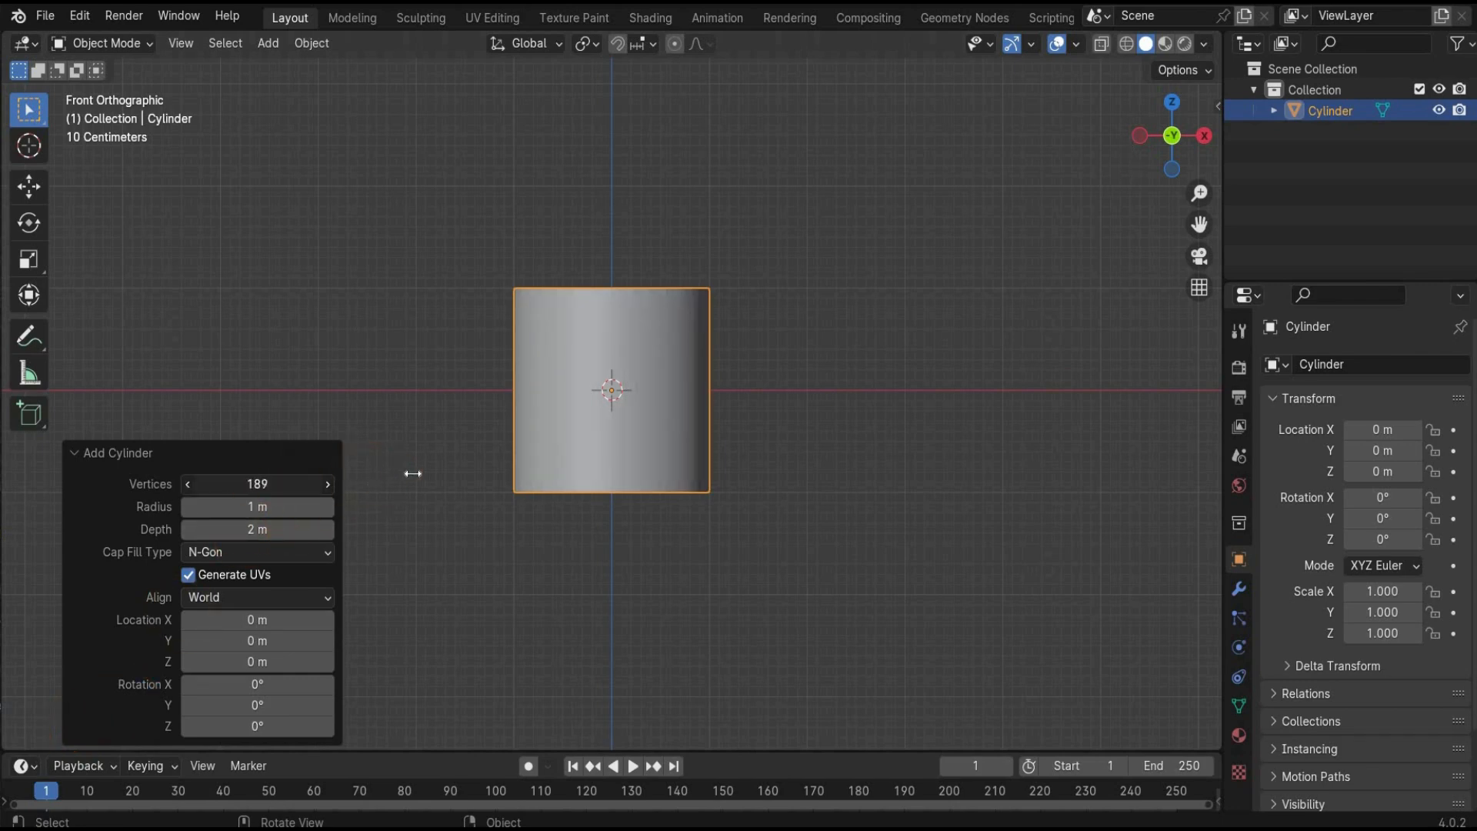
left_click(1172, 169)
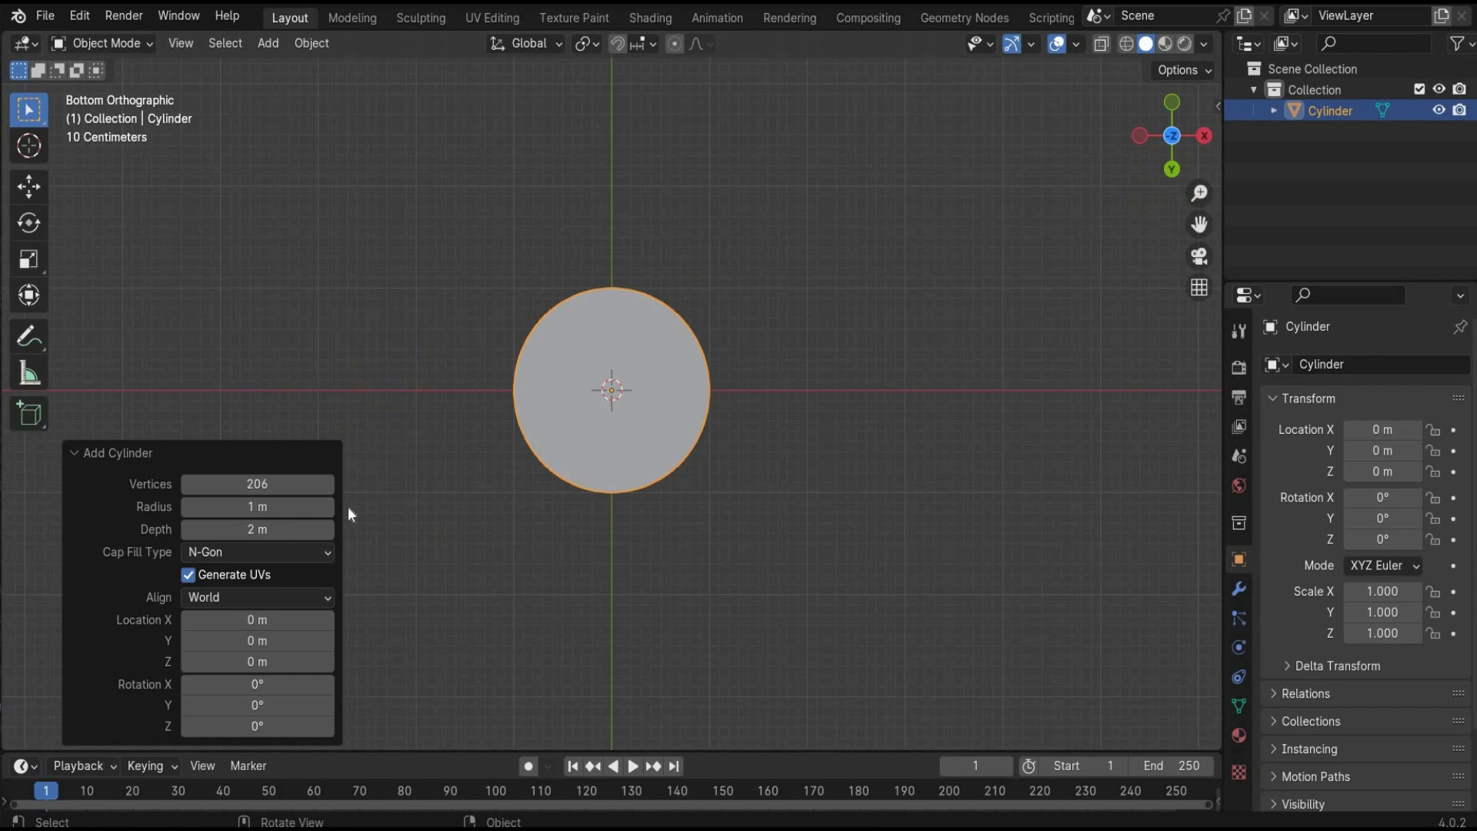
left_click(1172, 168)
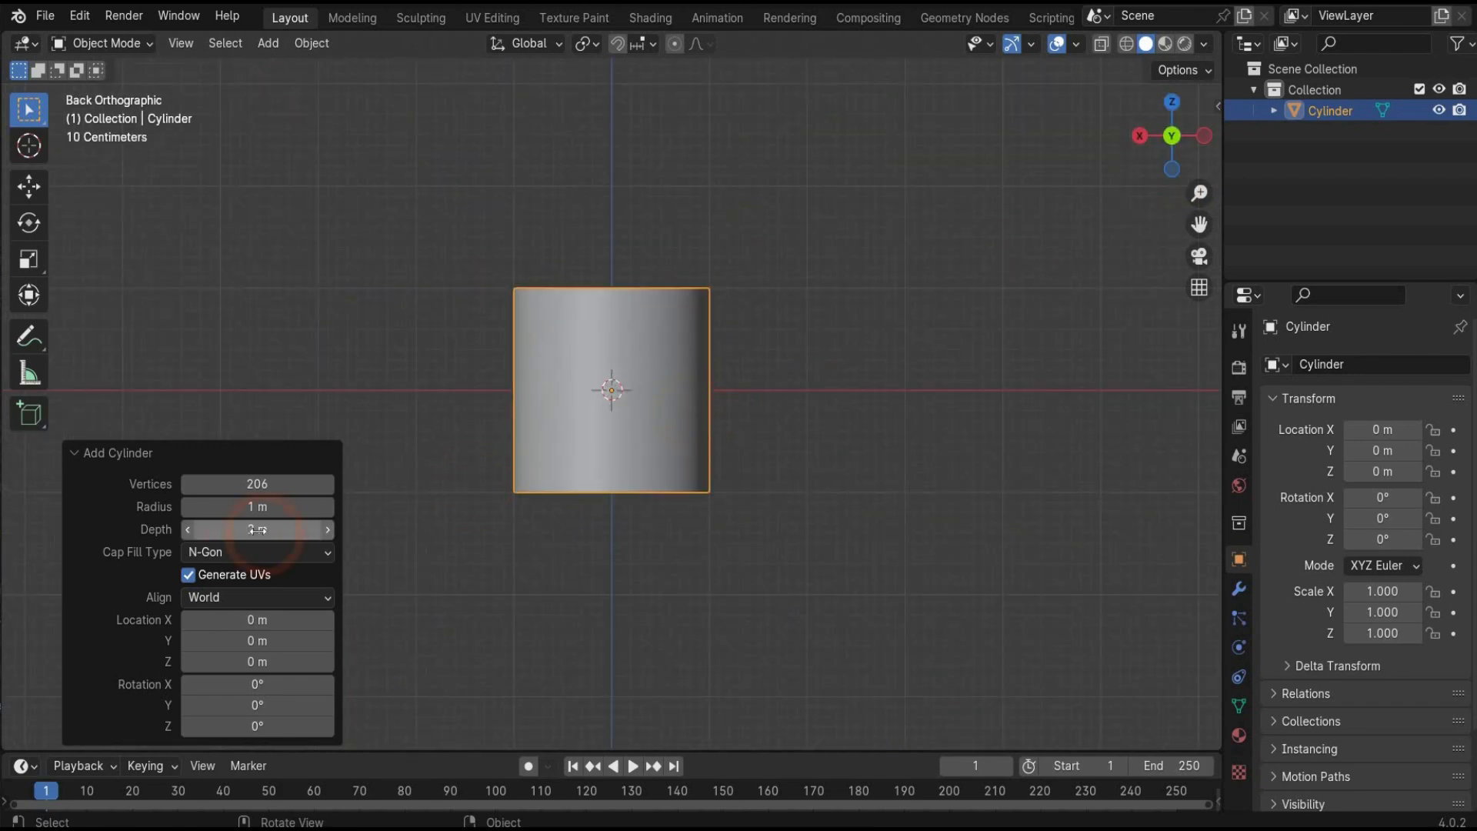
key("KP_7")
left_click(1161, 527)
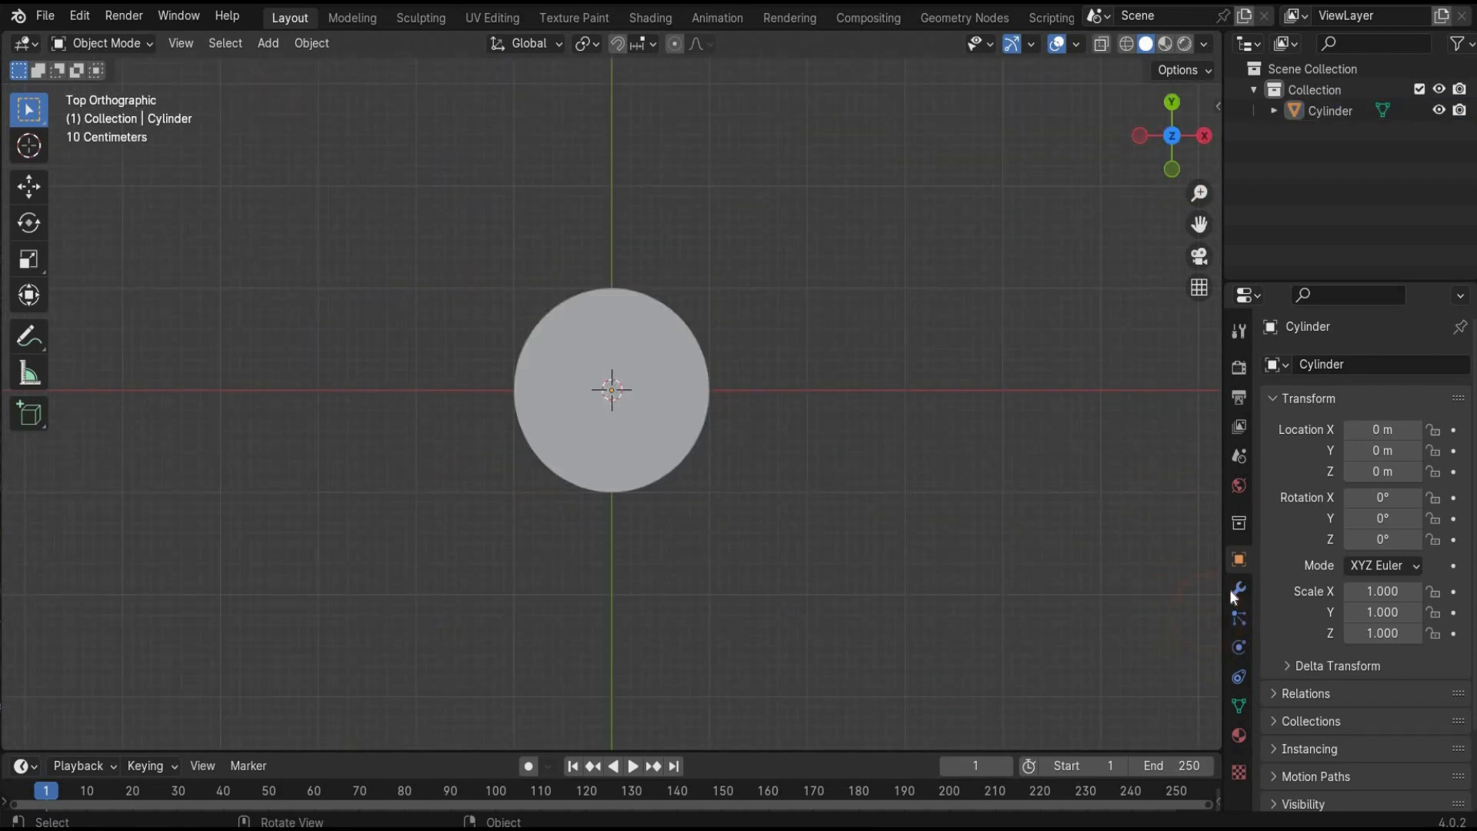
Add a Simple Deform modifier to the cylinder
left_click(1239, 589)
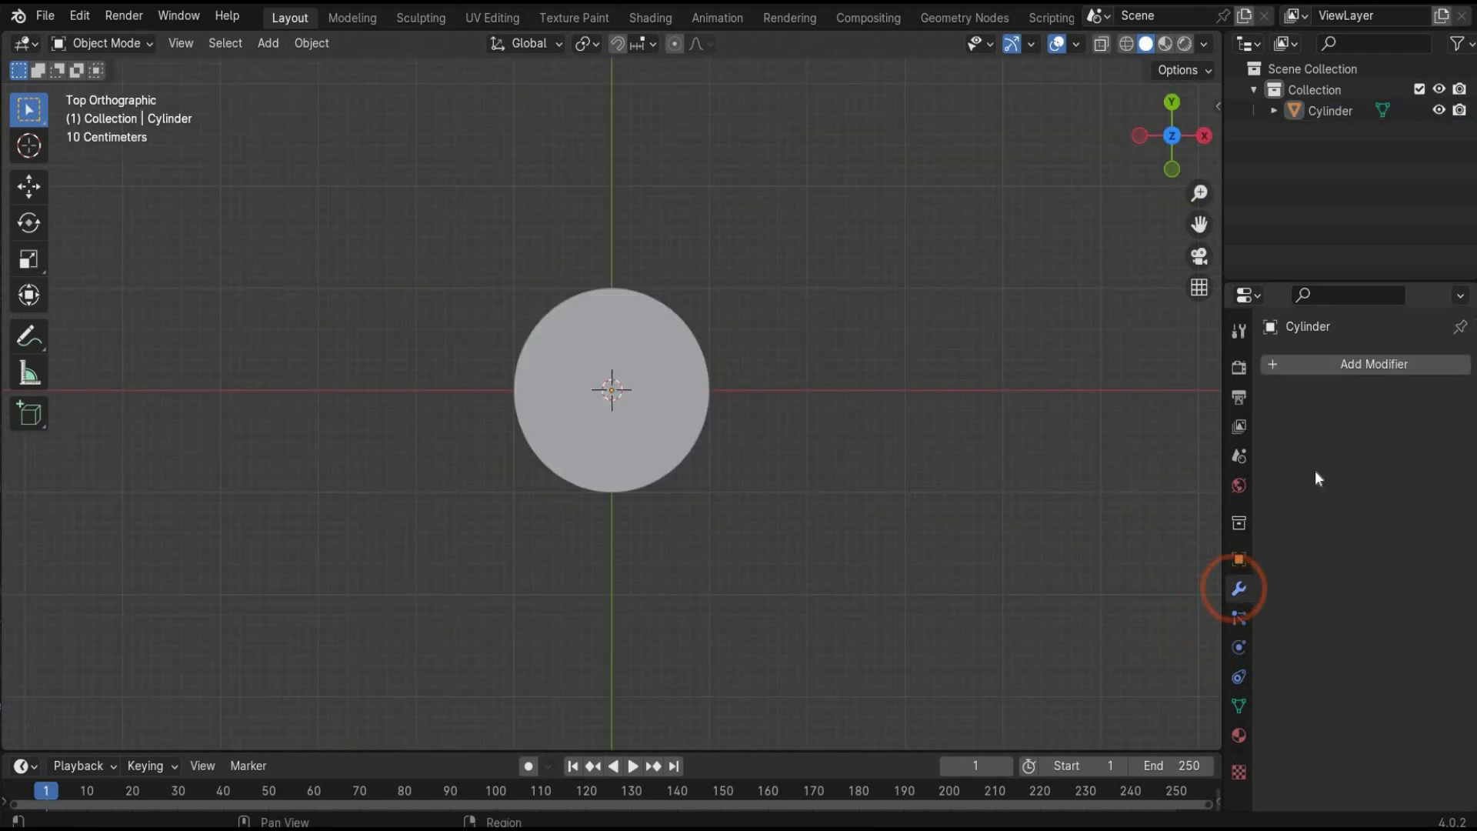
left_click(1268, 368)
mouse_move(1237, 469)
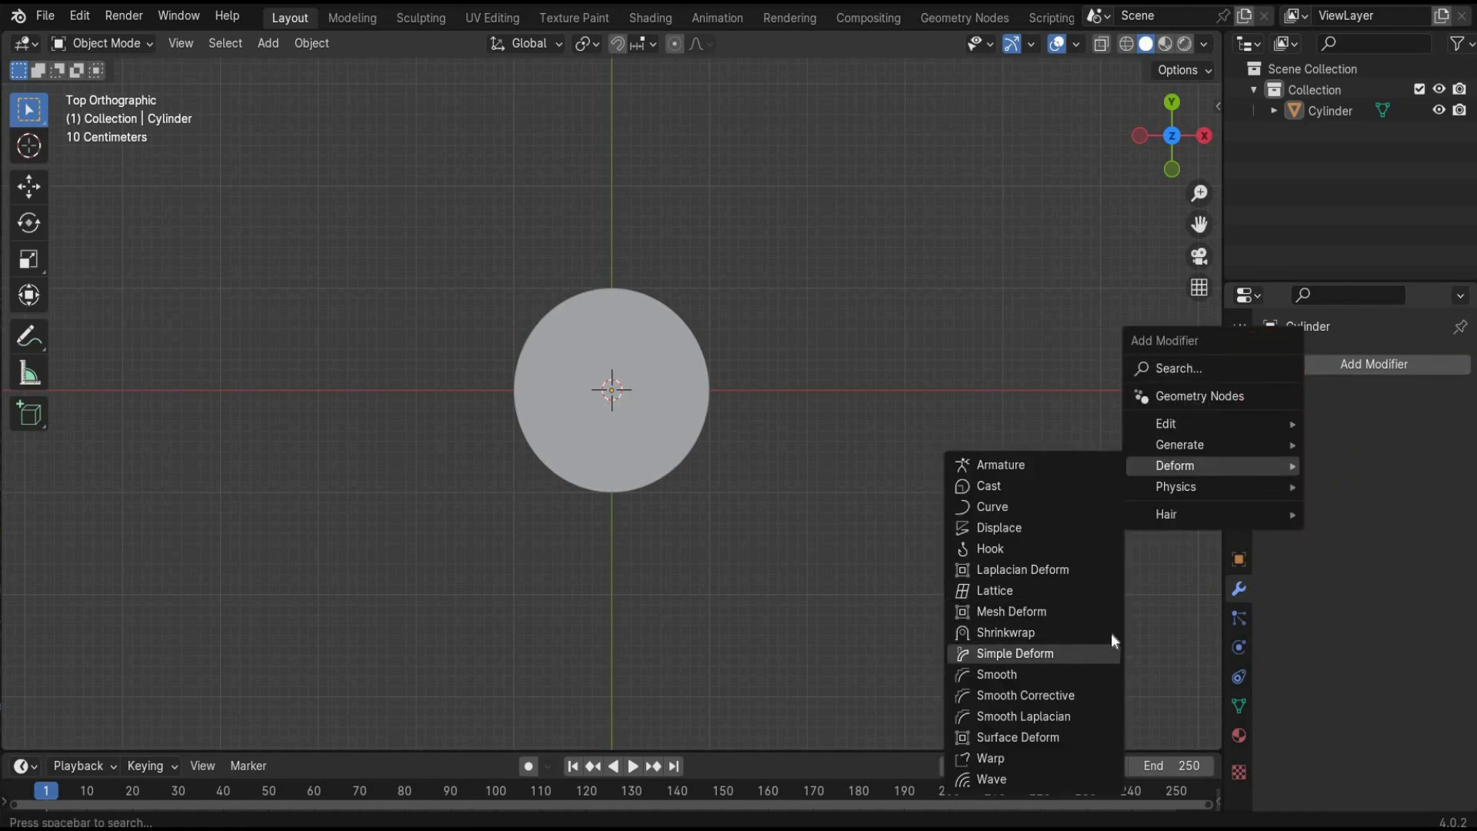
left_click(1082, 653)
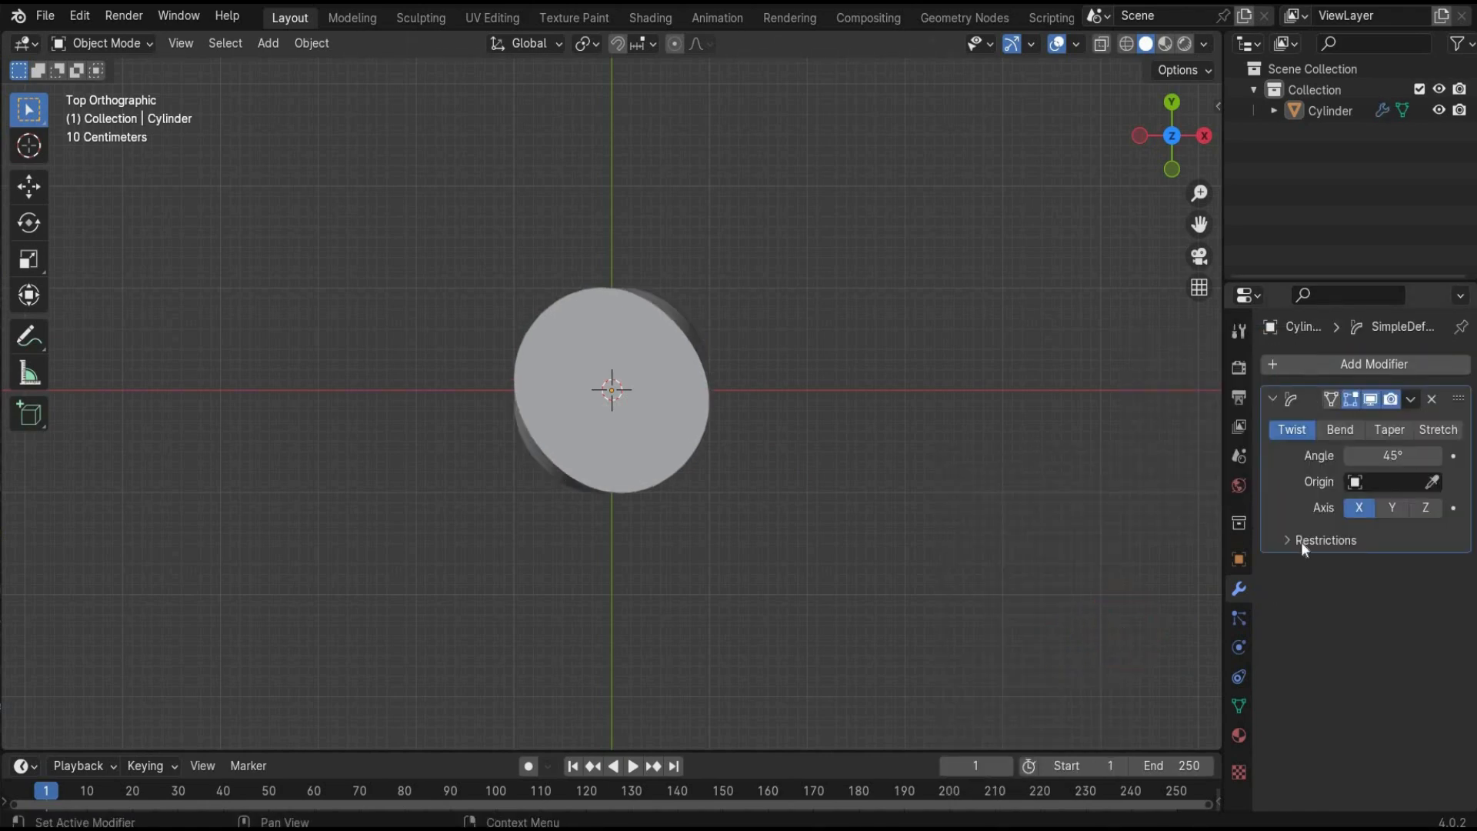
Set the Simple Deform modifier to Stretch with a factor of 0.344 along the Y axis
left_click(1436, 428)
left_click(1401, 456)
type("0.344")
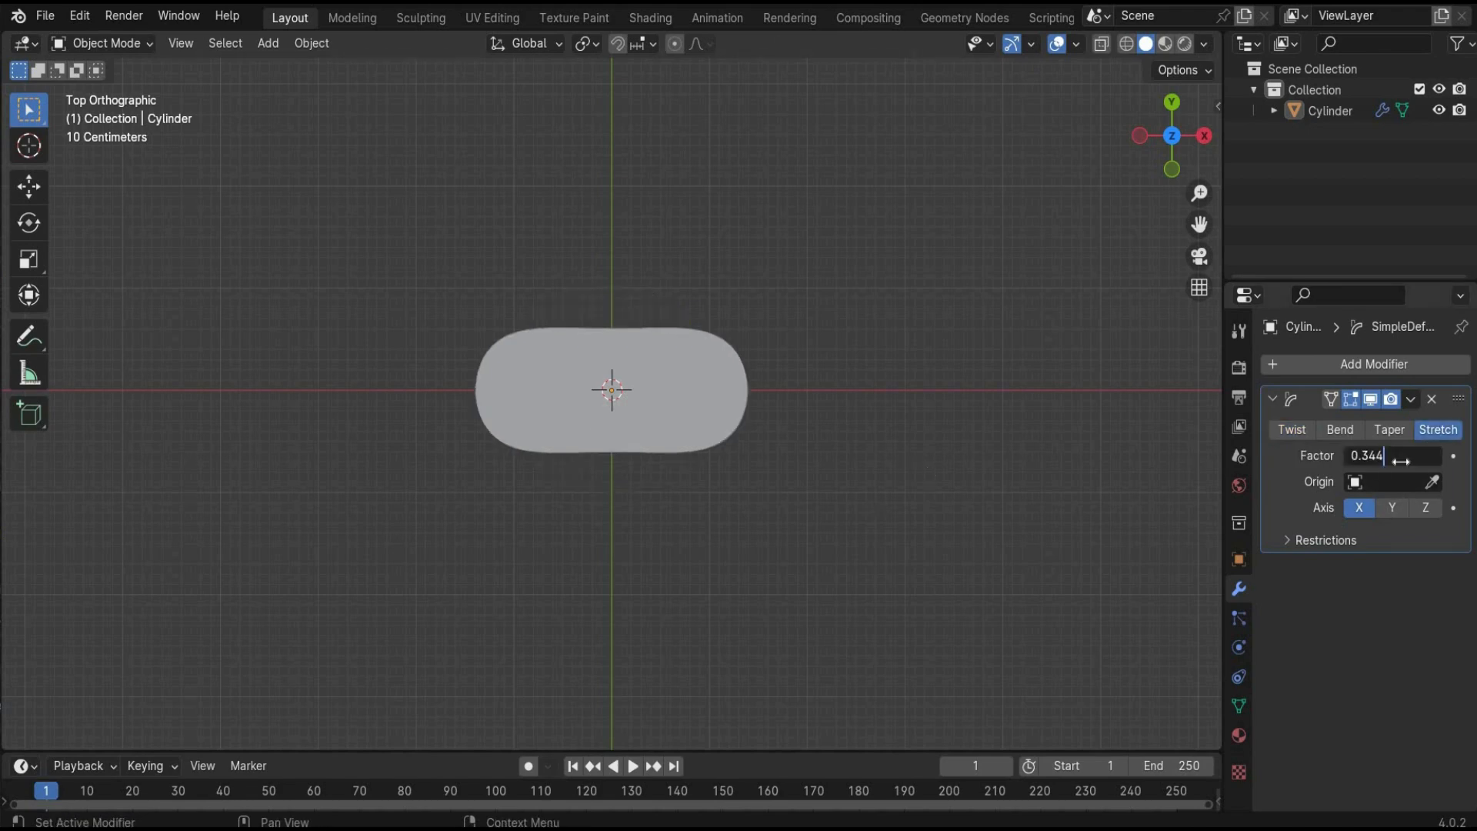
key("Return")
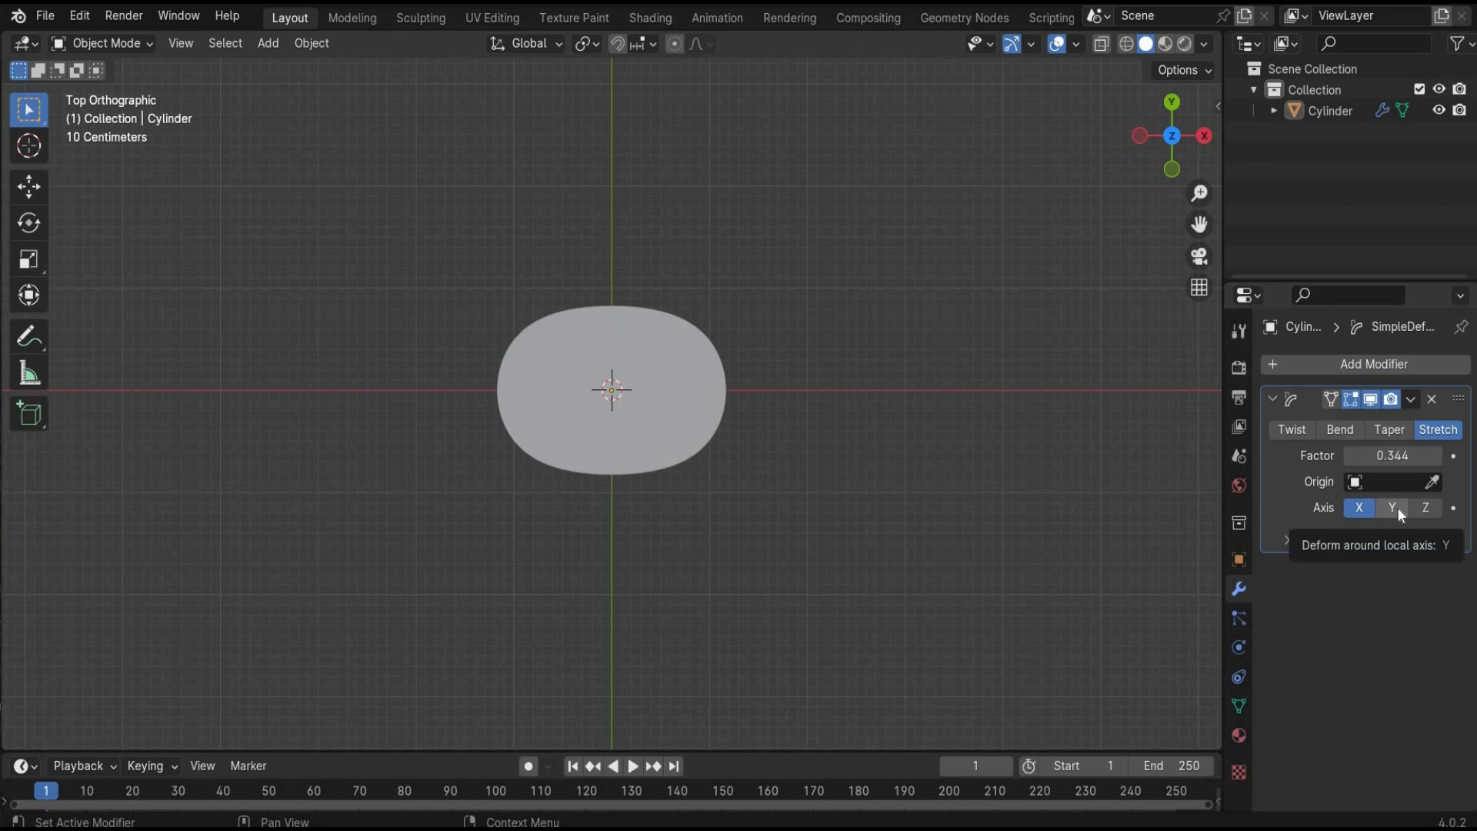
left_click(1398, 507)
Restrict the stretch with a lower limit of 0.49 and locked X and Z axes to form an egg outline, then collapse the modifier
left_click(1294, 539)
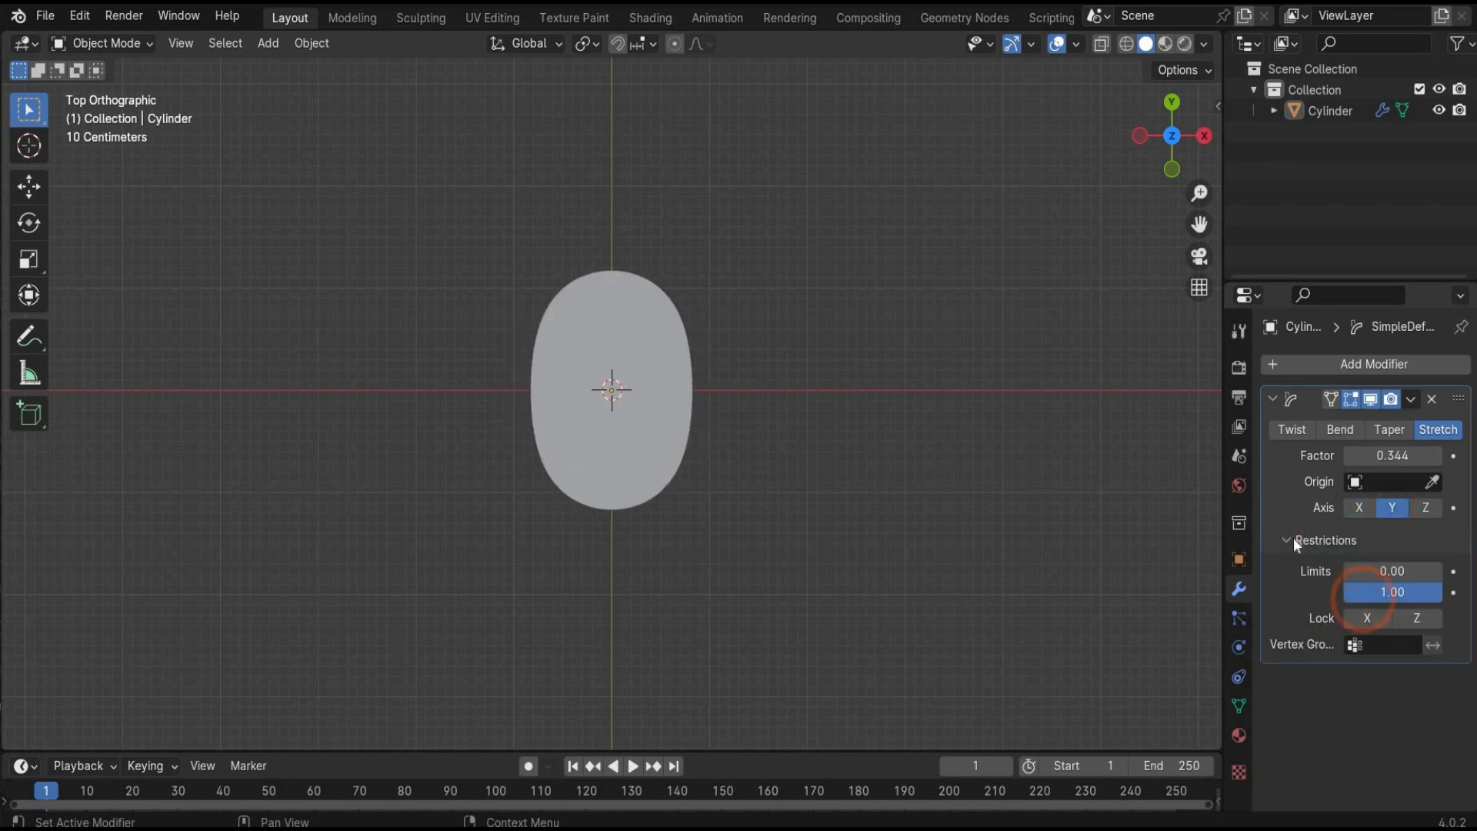
left_click(1375, 572)
type("0")
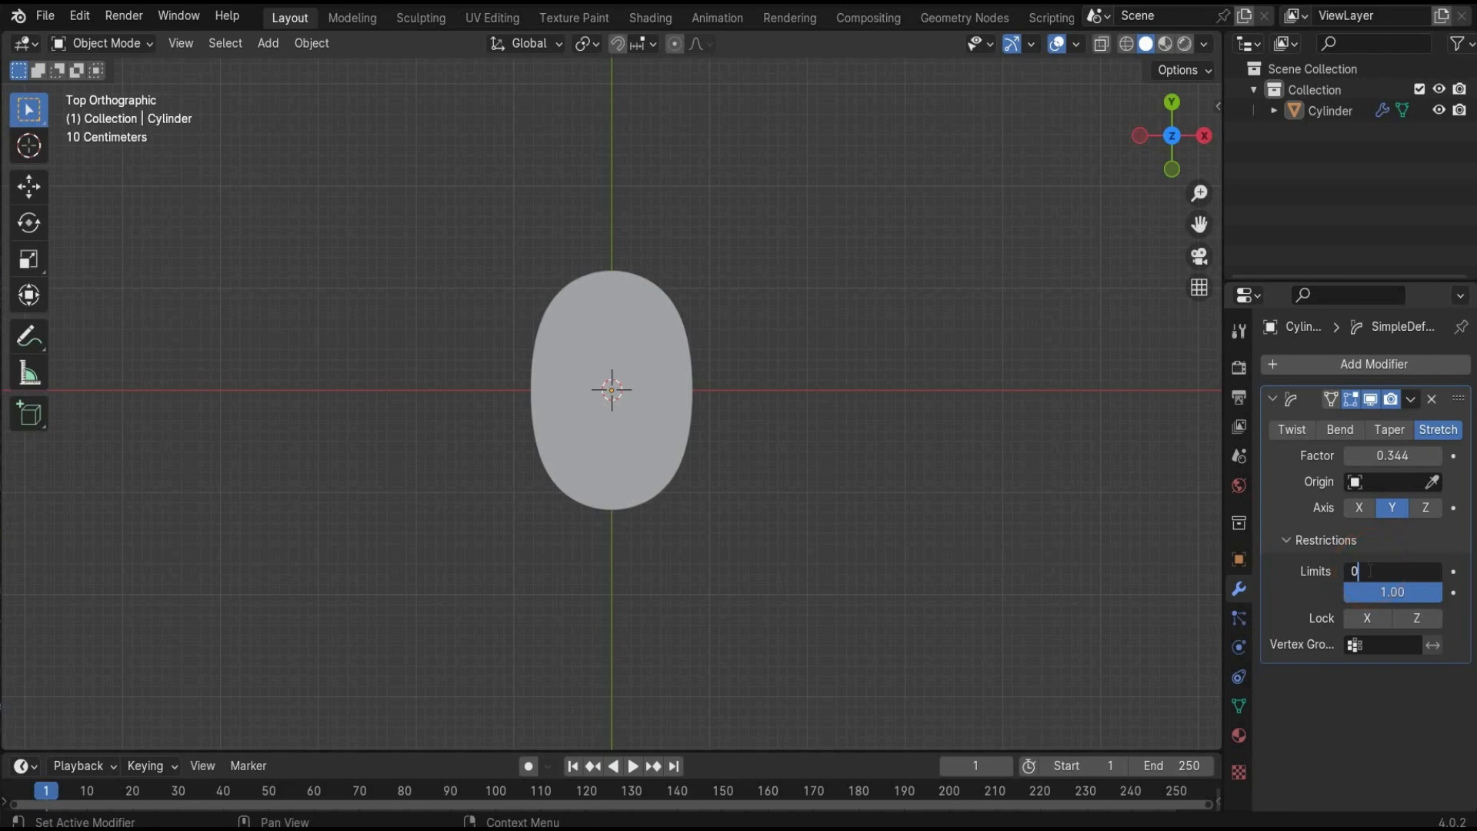
type(".49")
key("Return")
left_click(1402, 618)
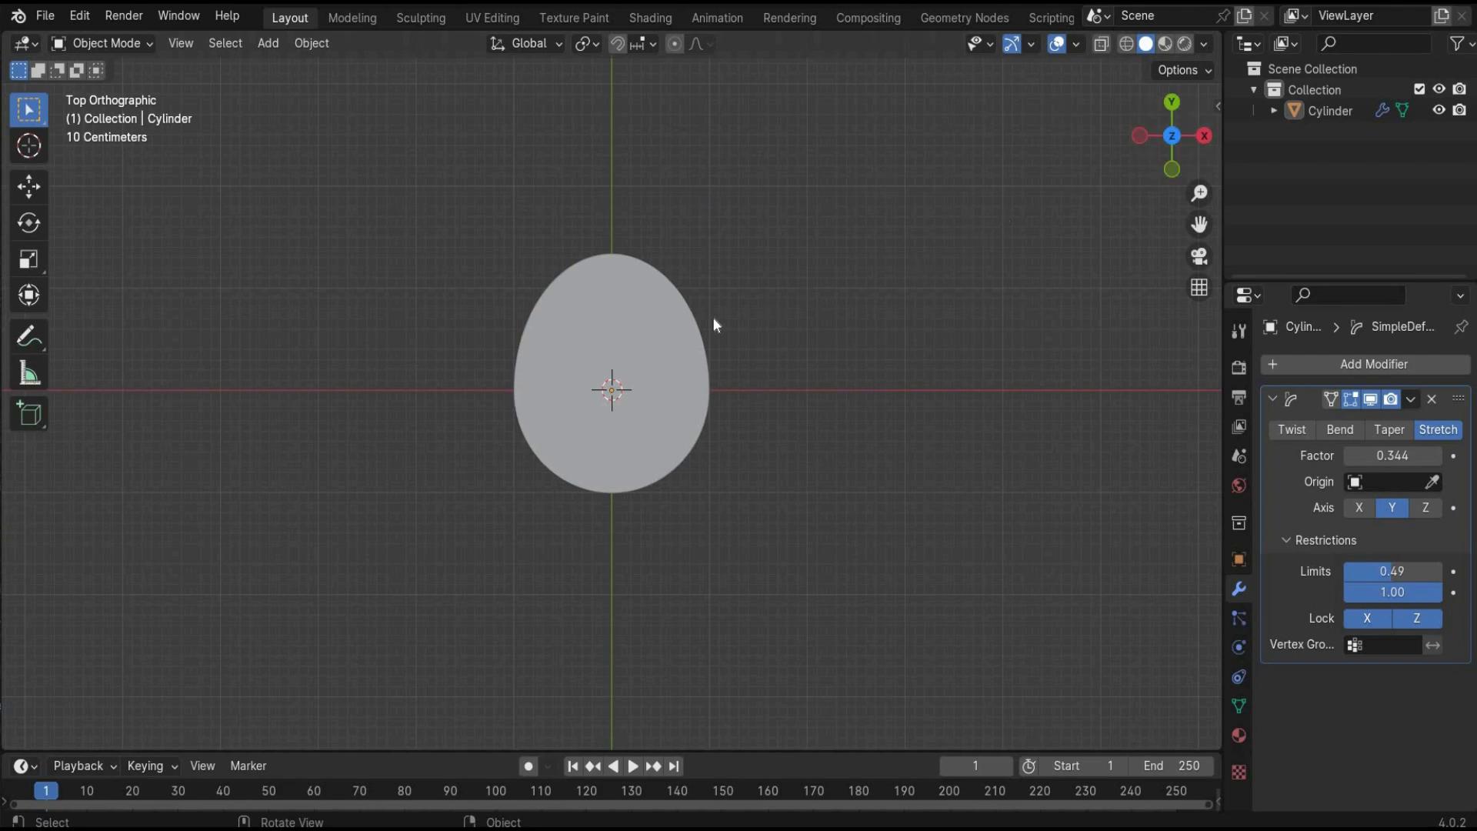
scroll(697, 308, "up", 1)
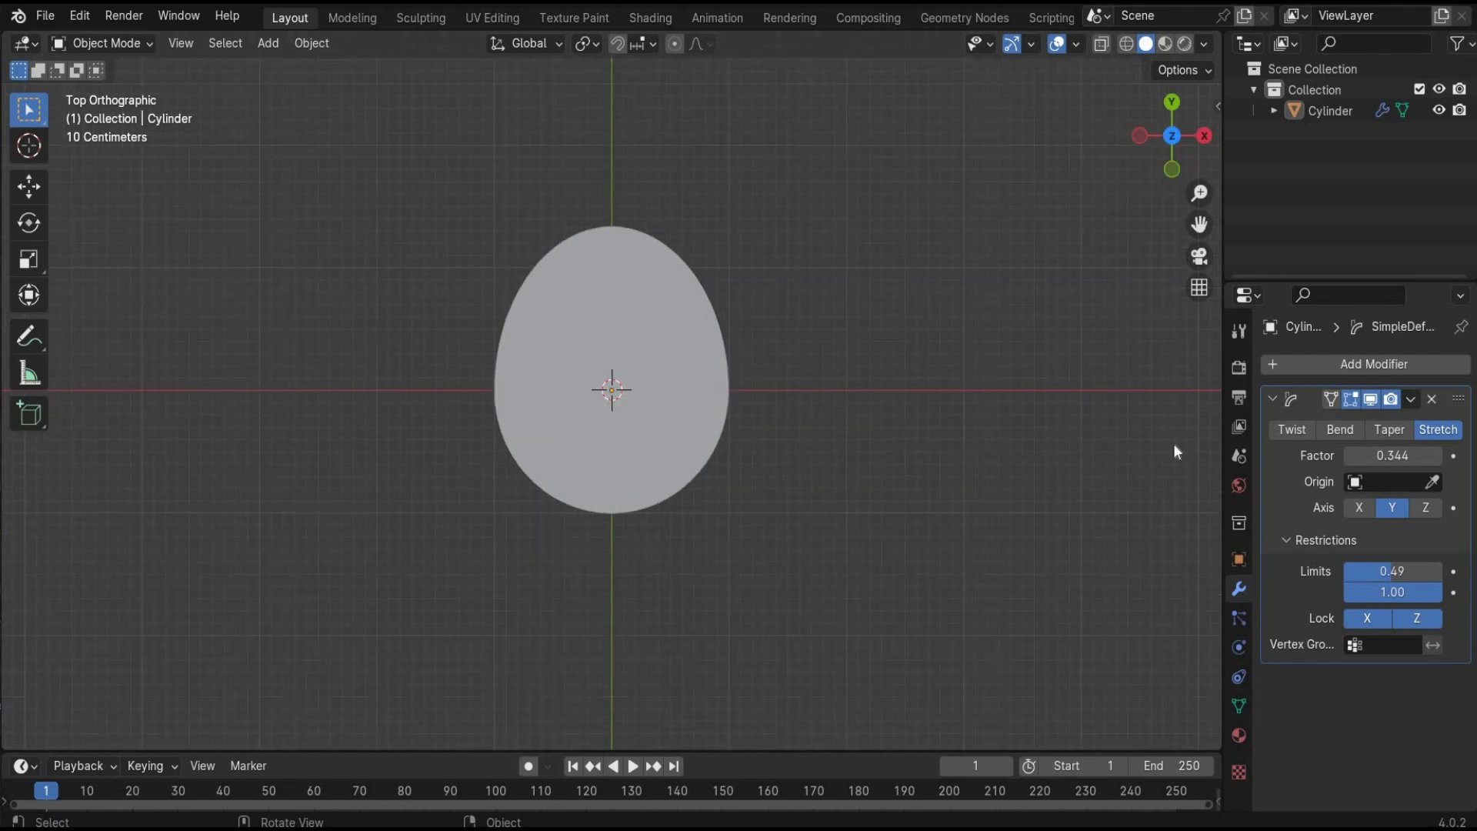
left_click(1273, 398)
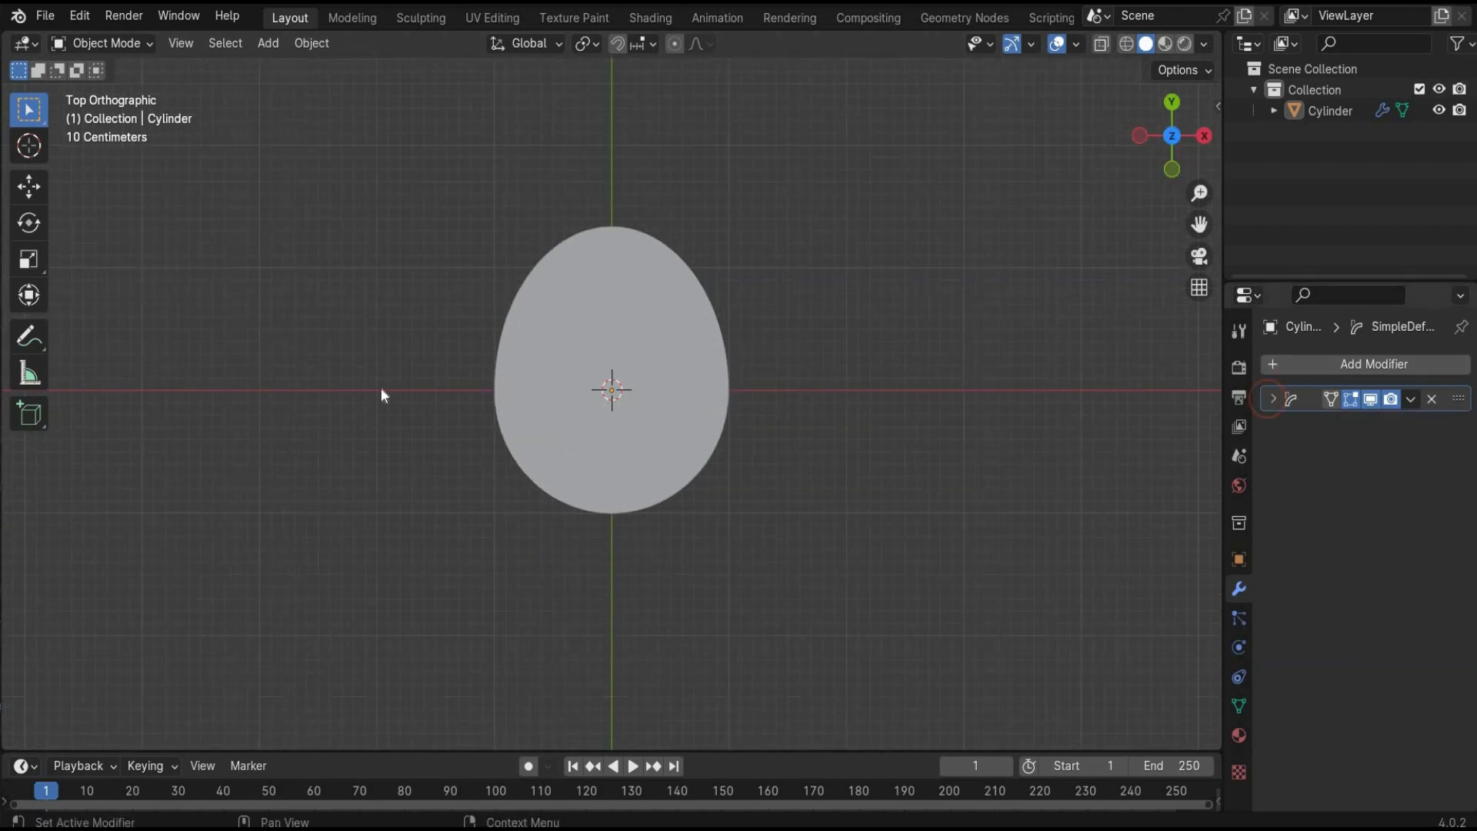
Add a Bevel modifier to the egg-shaped cylinder
left_click(1277, 366)
mouse_move(1200, 347)
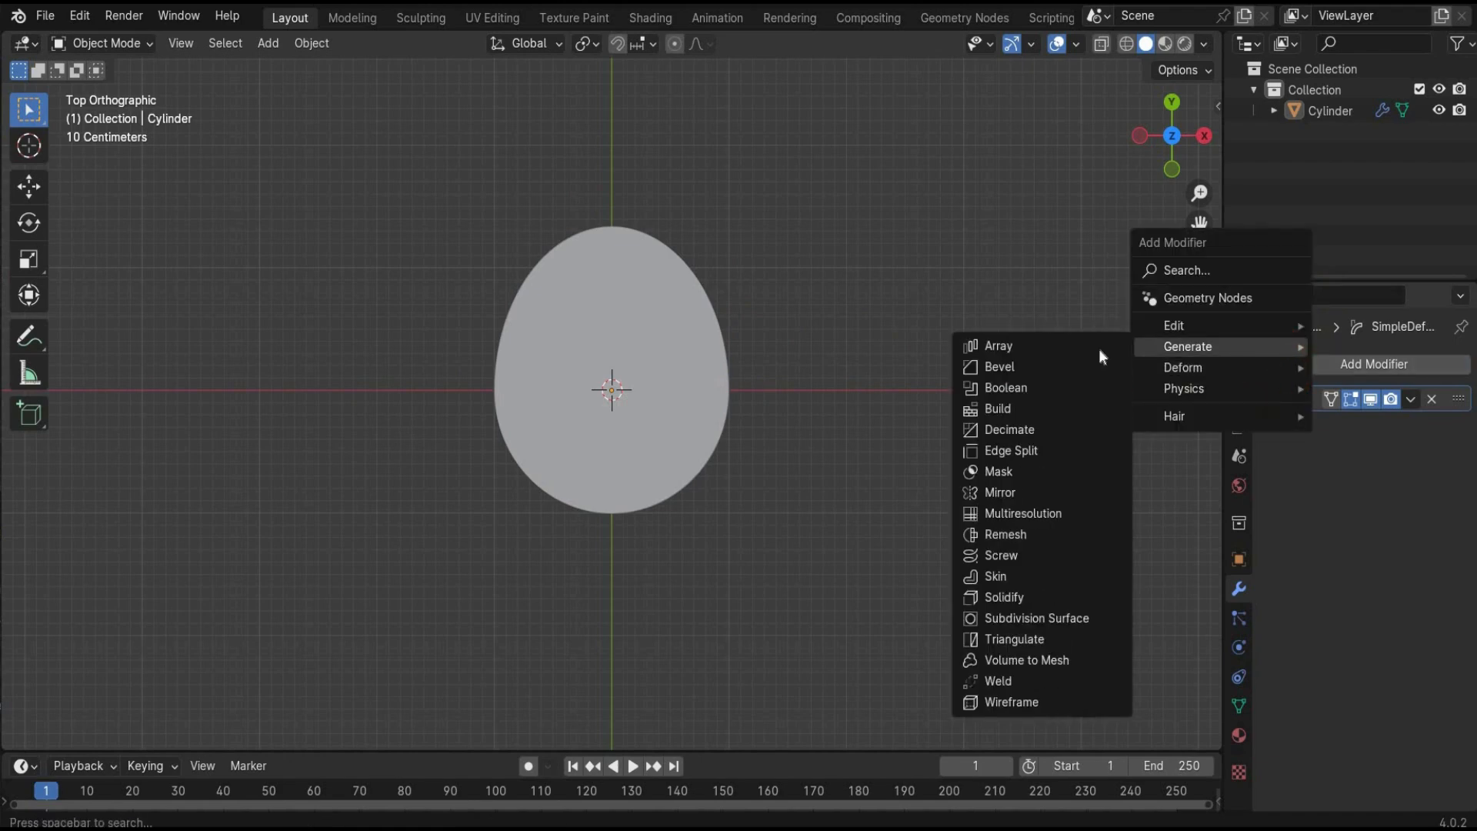
left_click(1043, 371)
left_click(1303, 603)
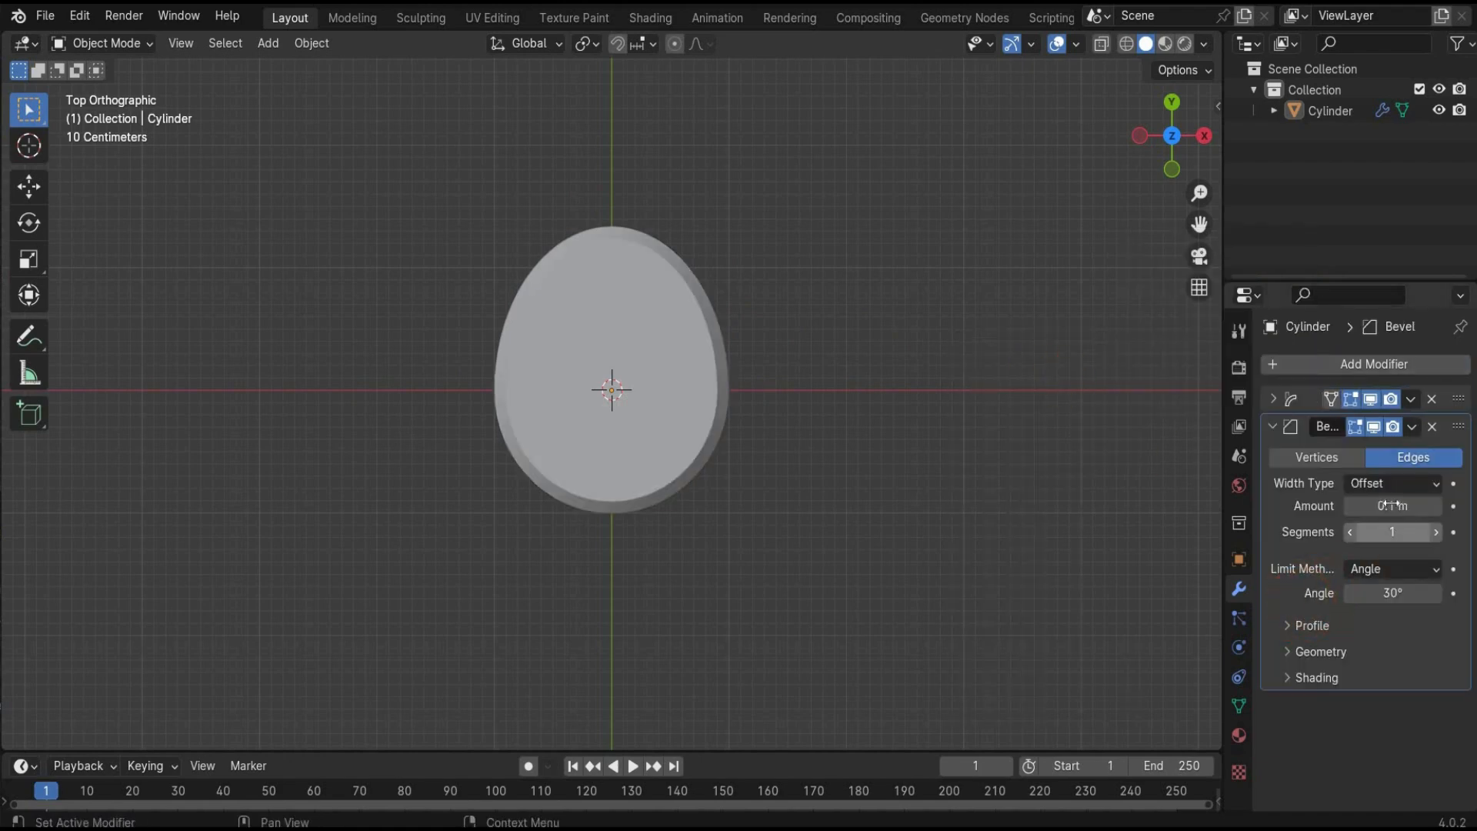
Set the bevel amount to 0.15 m with 50 segments
left_click(1408, 505)
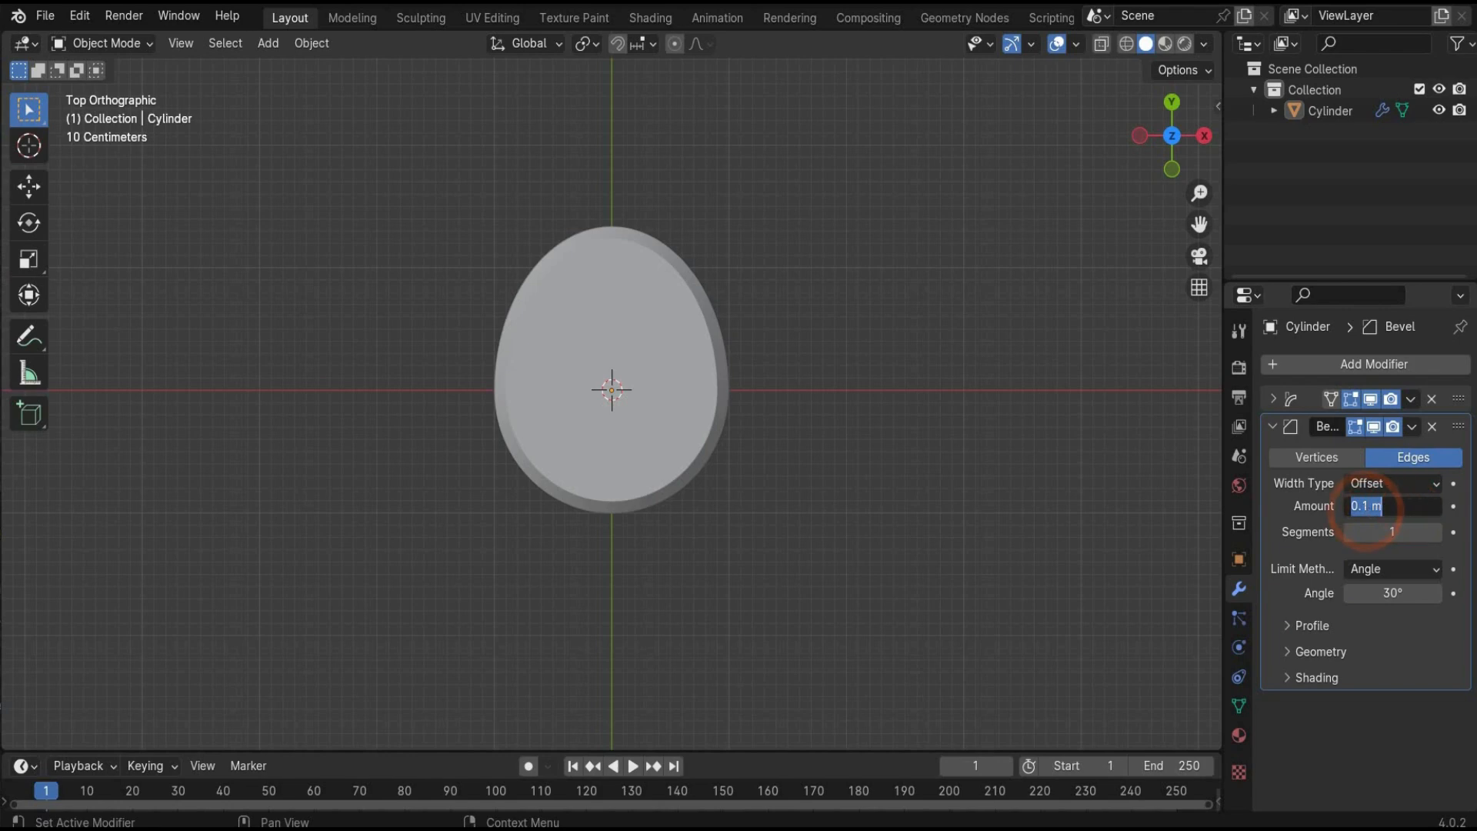
left_click(1399, 504)
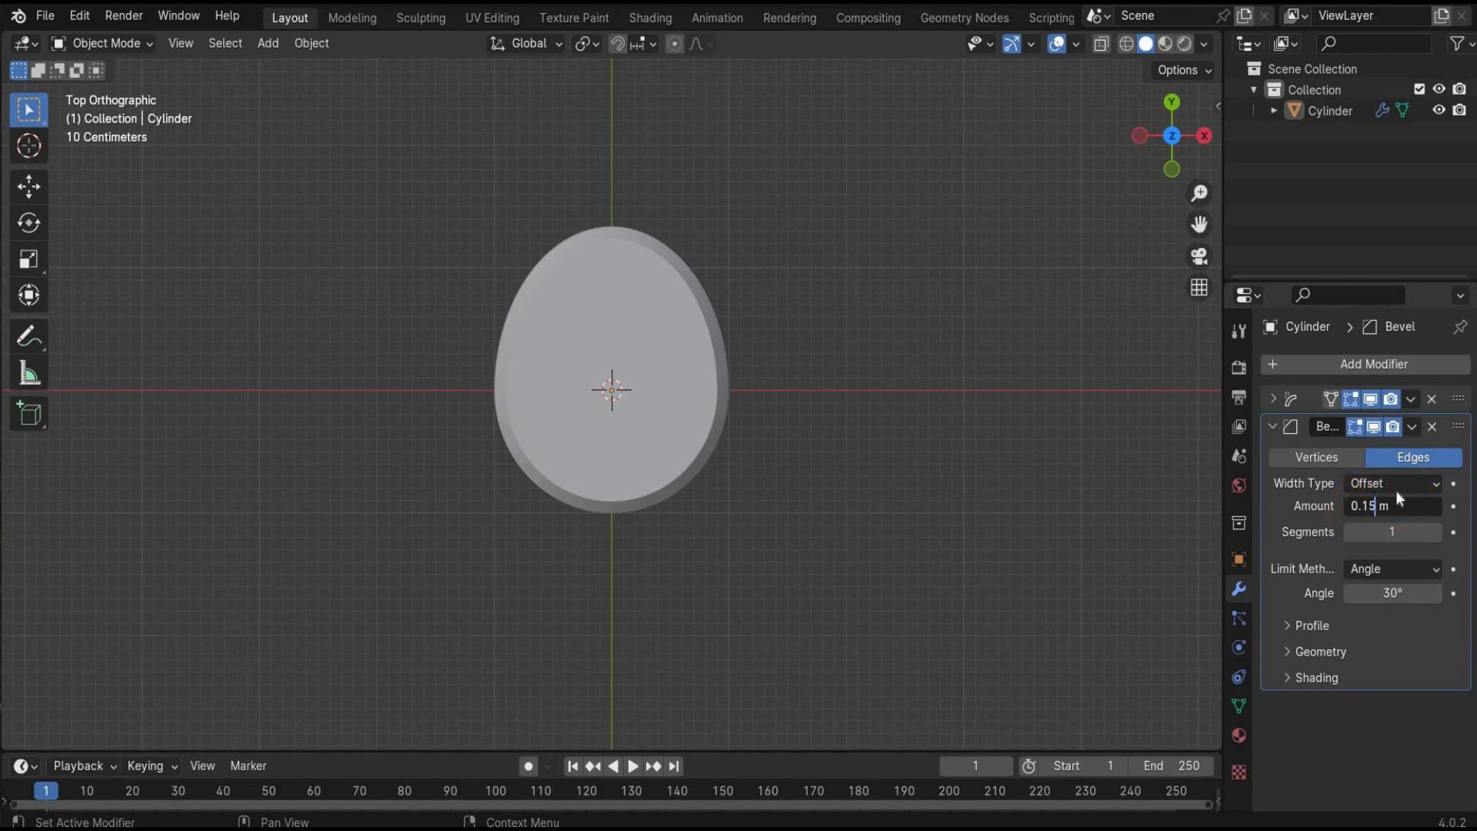
key("Return")
left_click(1406, 533)
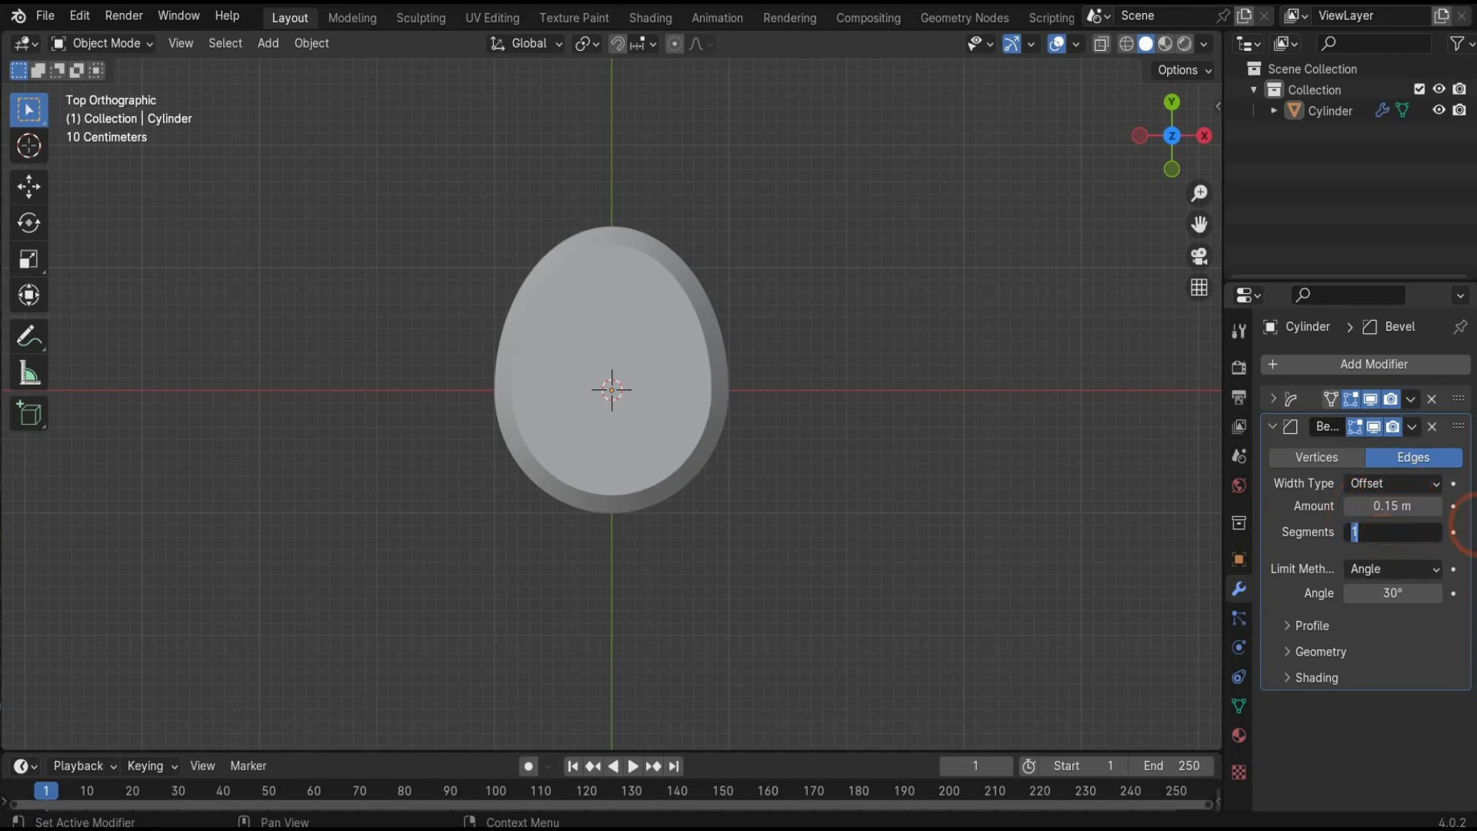
type("50")
key("Return")
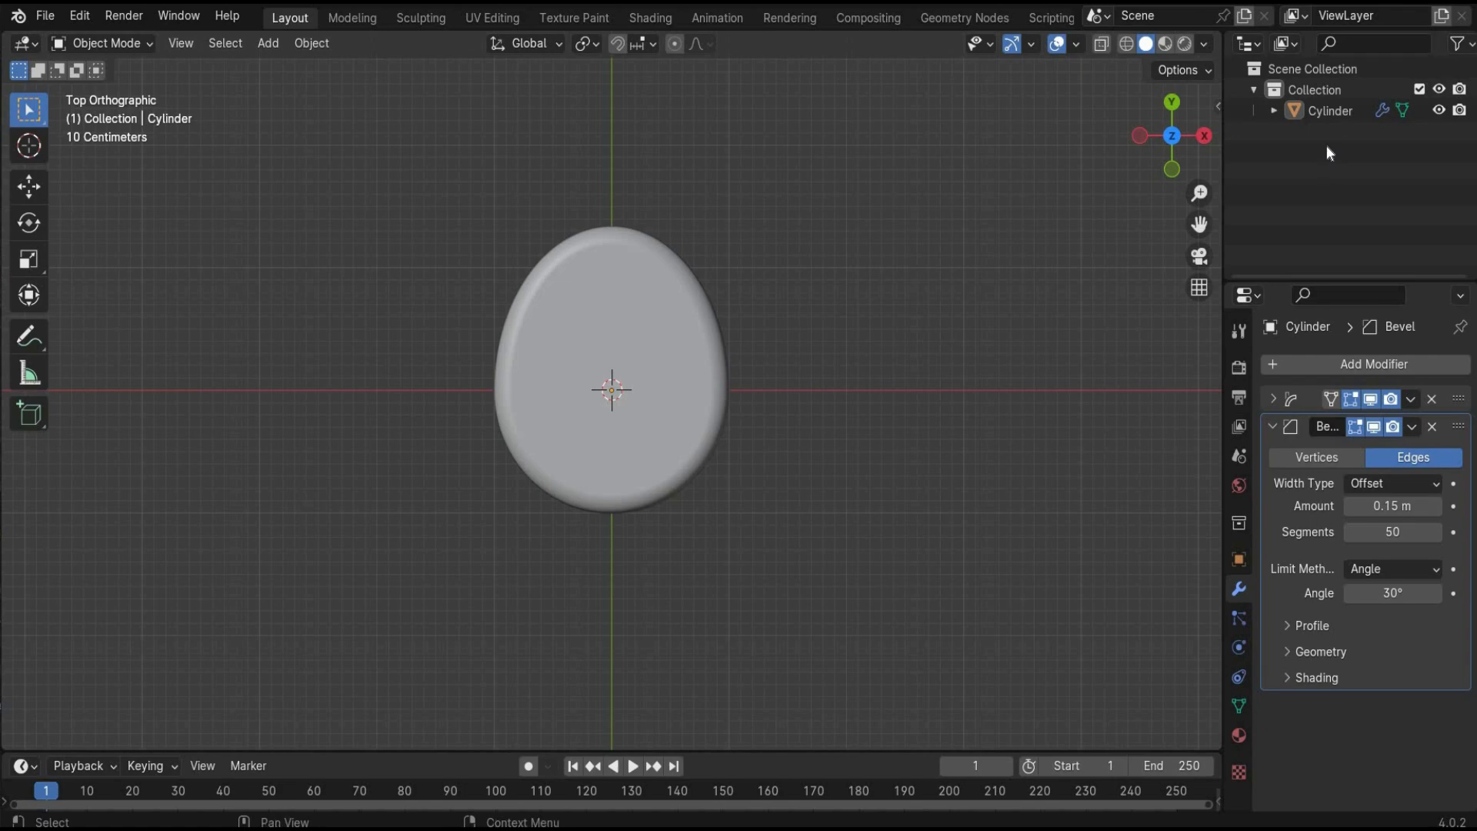
Rename the cylinder object as Egg Main
double_click(1327, 108)
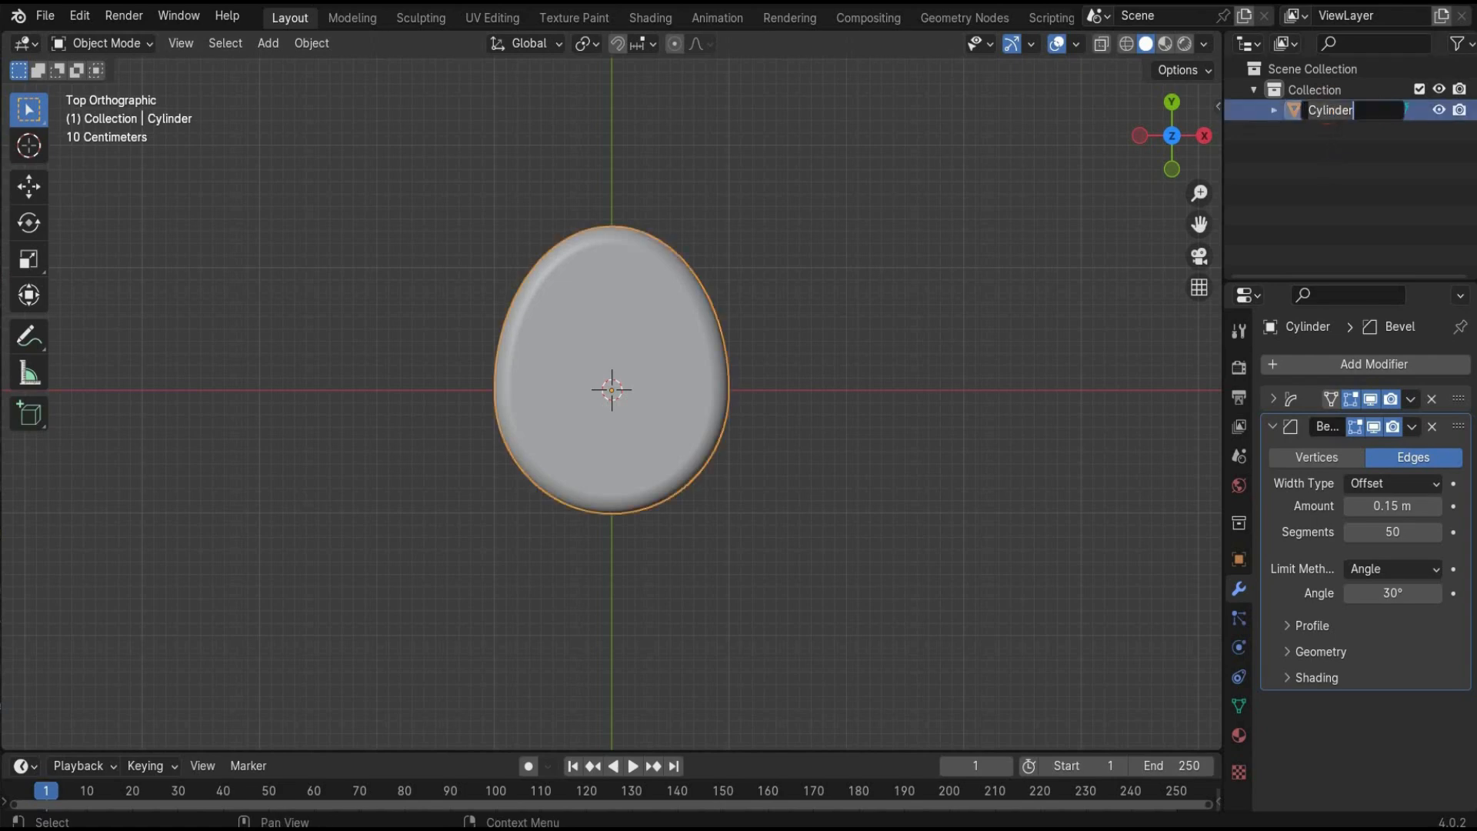
type("Egg Main")
key("Return")
Duplicate Egg Main by copy and paste and rename the copy as Minu Egg
key("ctrl+c")
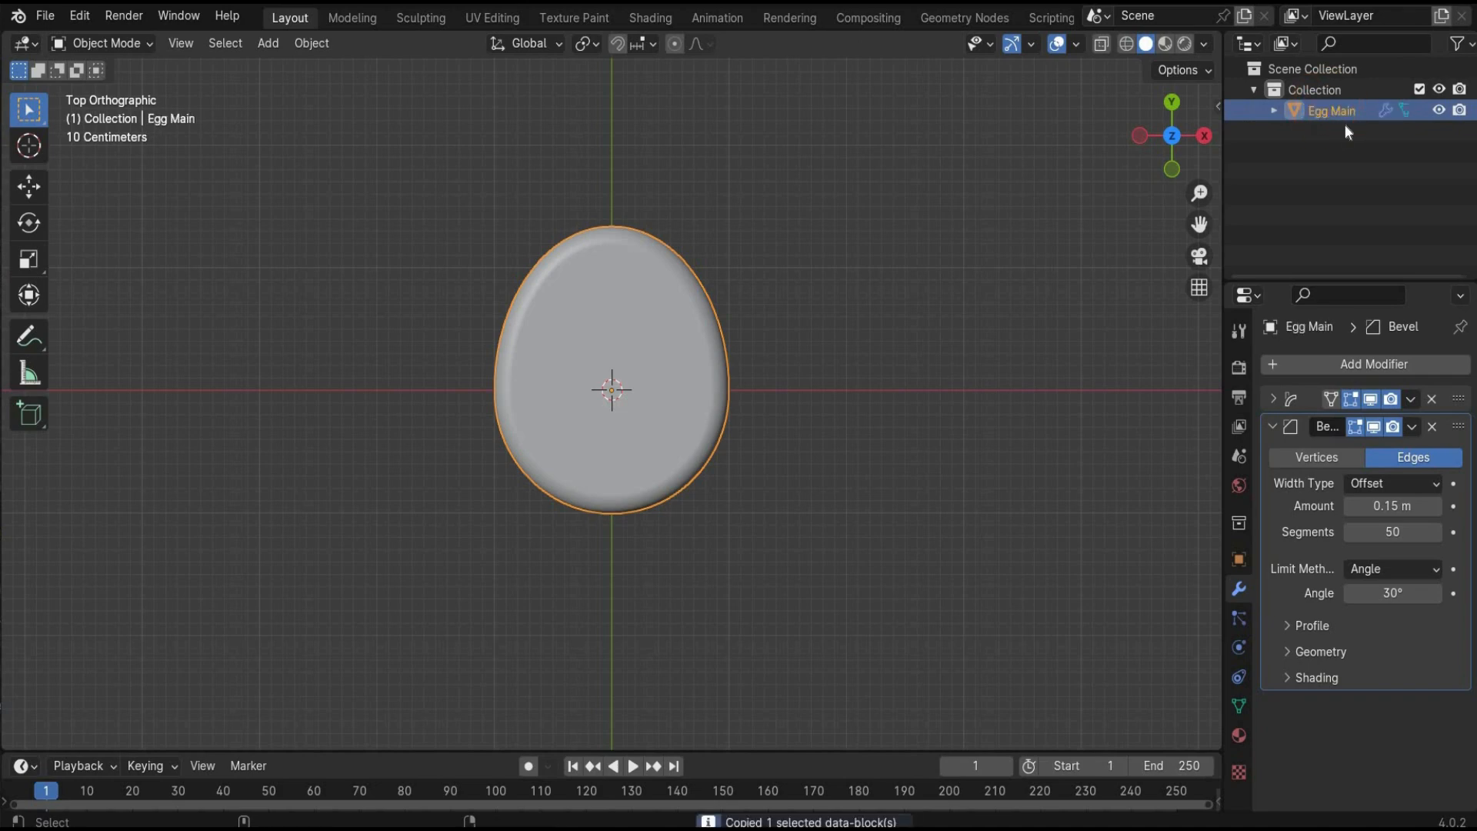
key("ctrl+v")
left_click(1337, 132)
double_click(1336, 132)
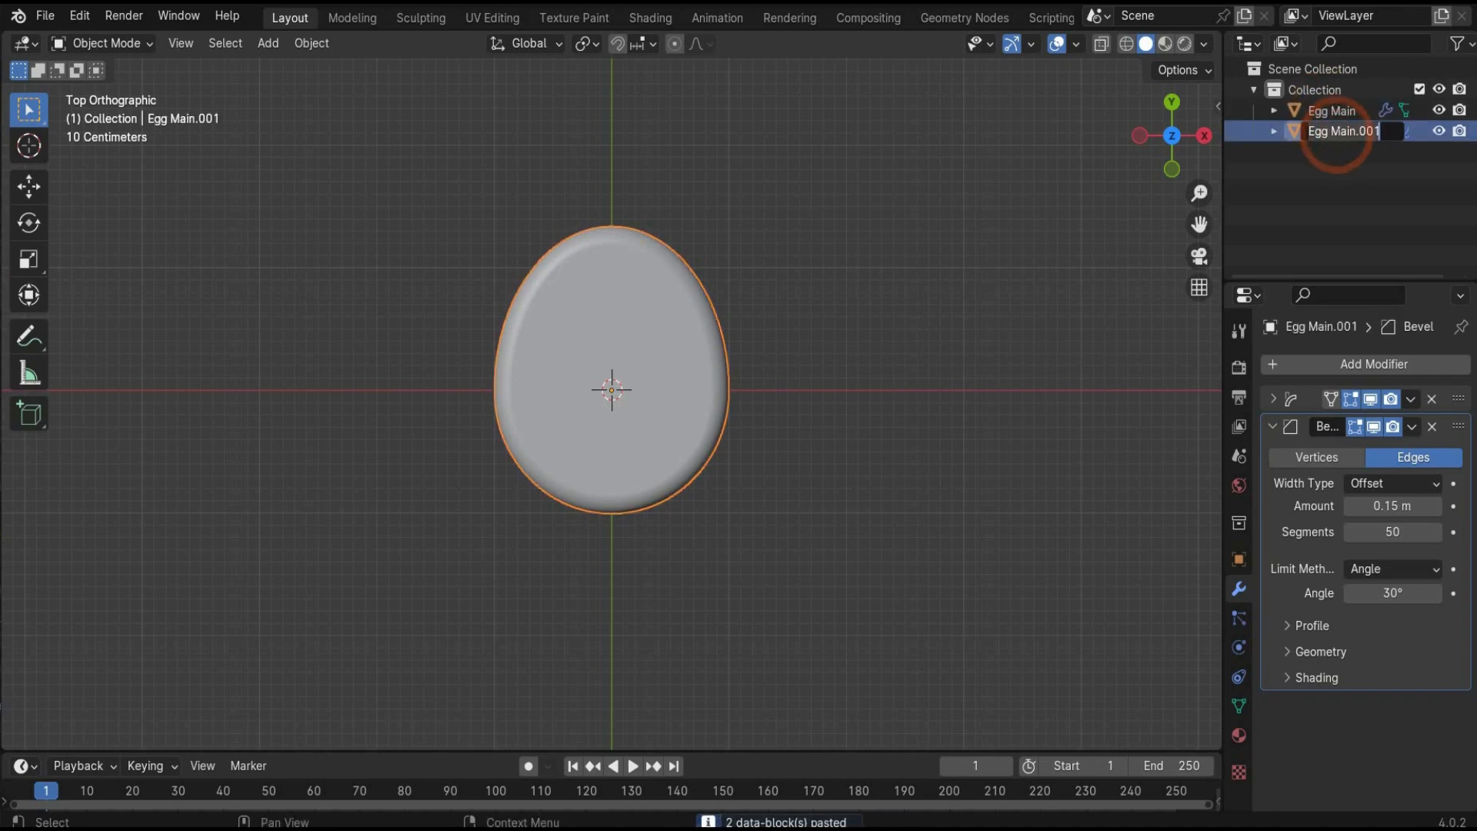
type("Minu Egg")
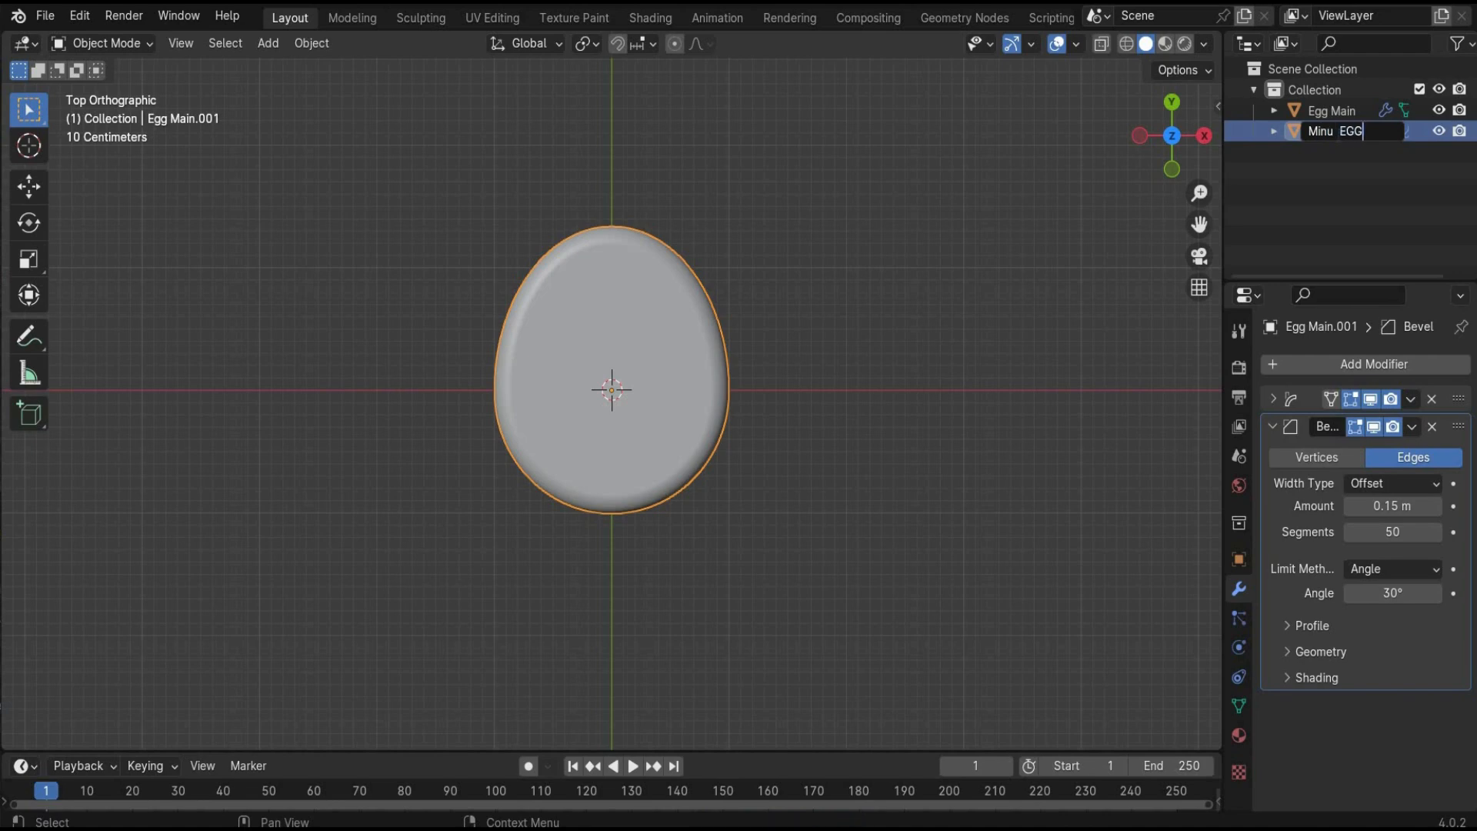
key("Return")
Scale Minu Egg to 0.820 in X, 0.840 in Y and 0.400 in Z
key("n")
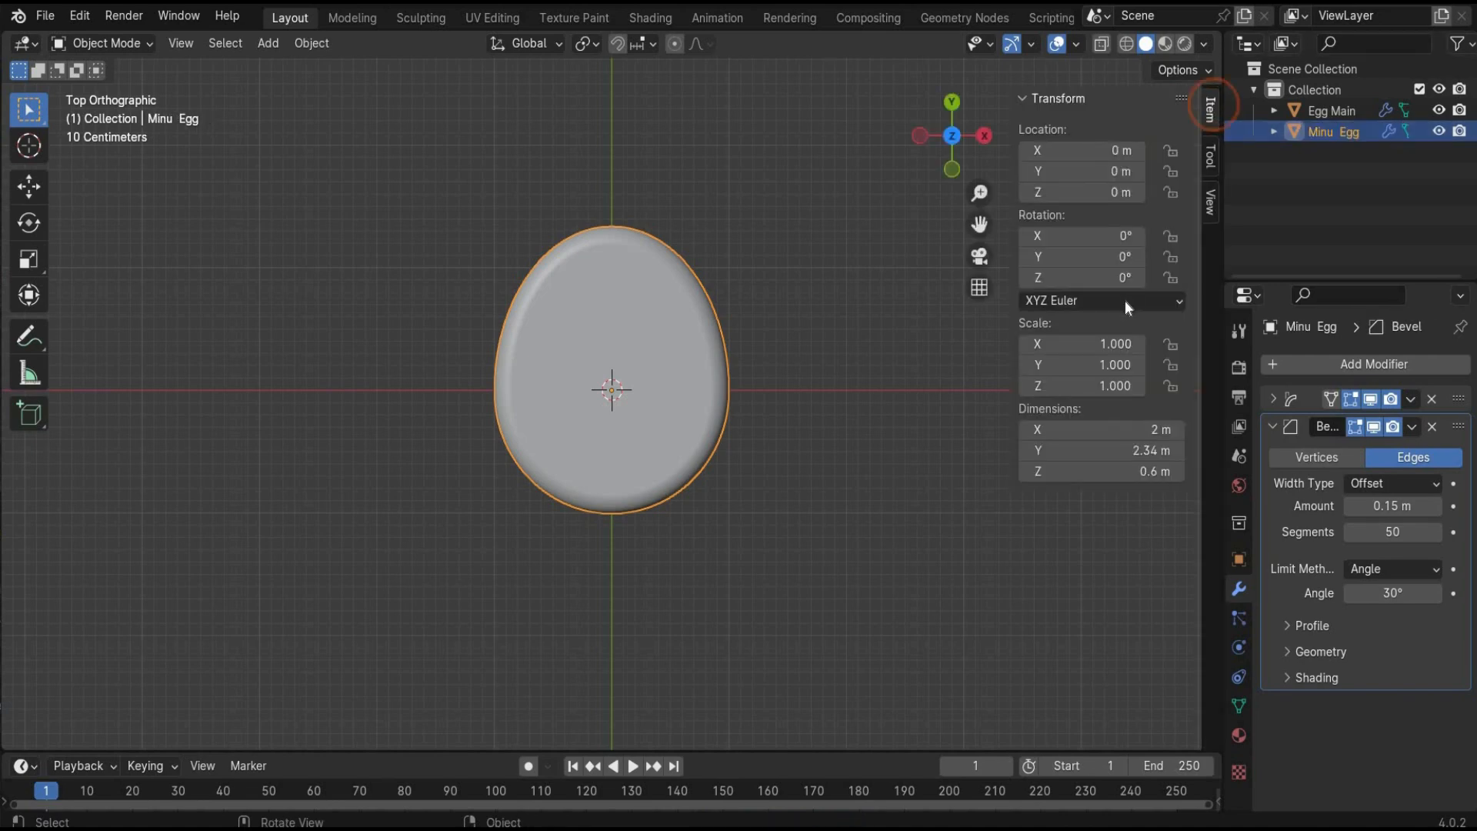
left_click(1115, 344)
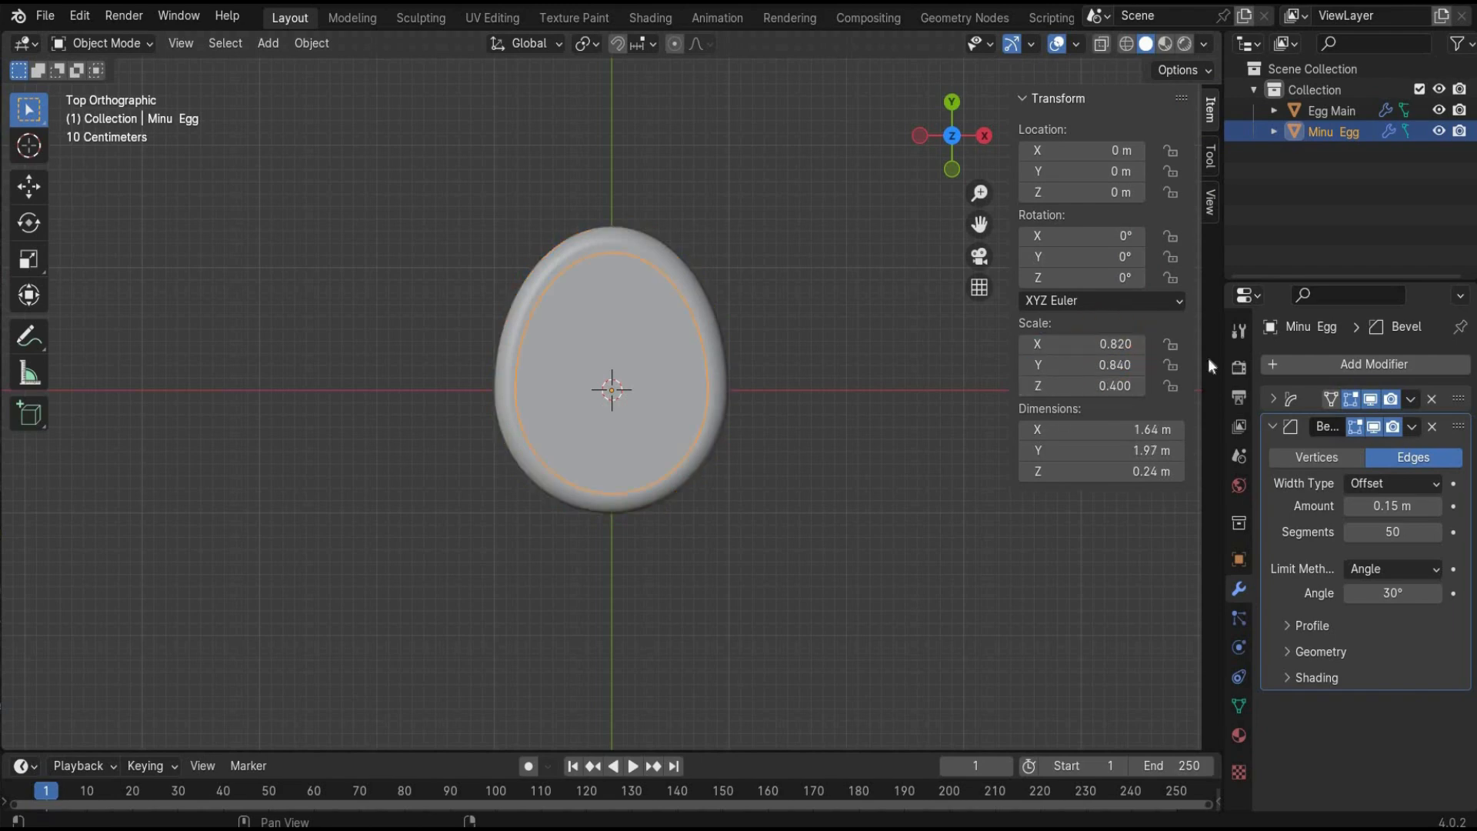
Duplicate Minu Egg by copy and paste and rename the copy as Egg Middle
left_click(1337, 141)
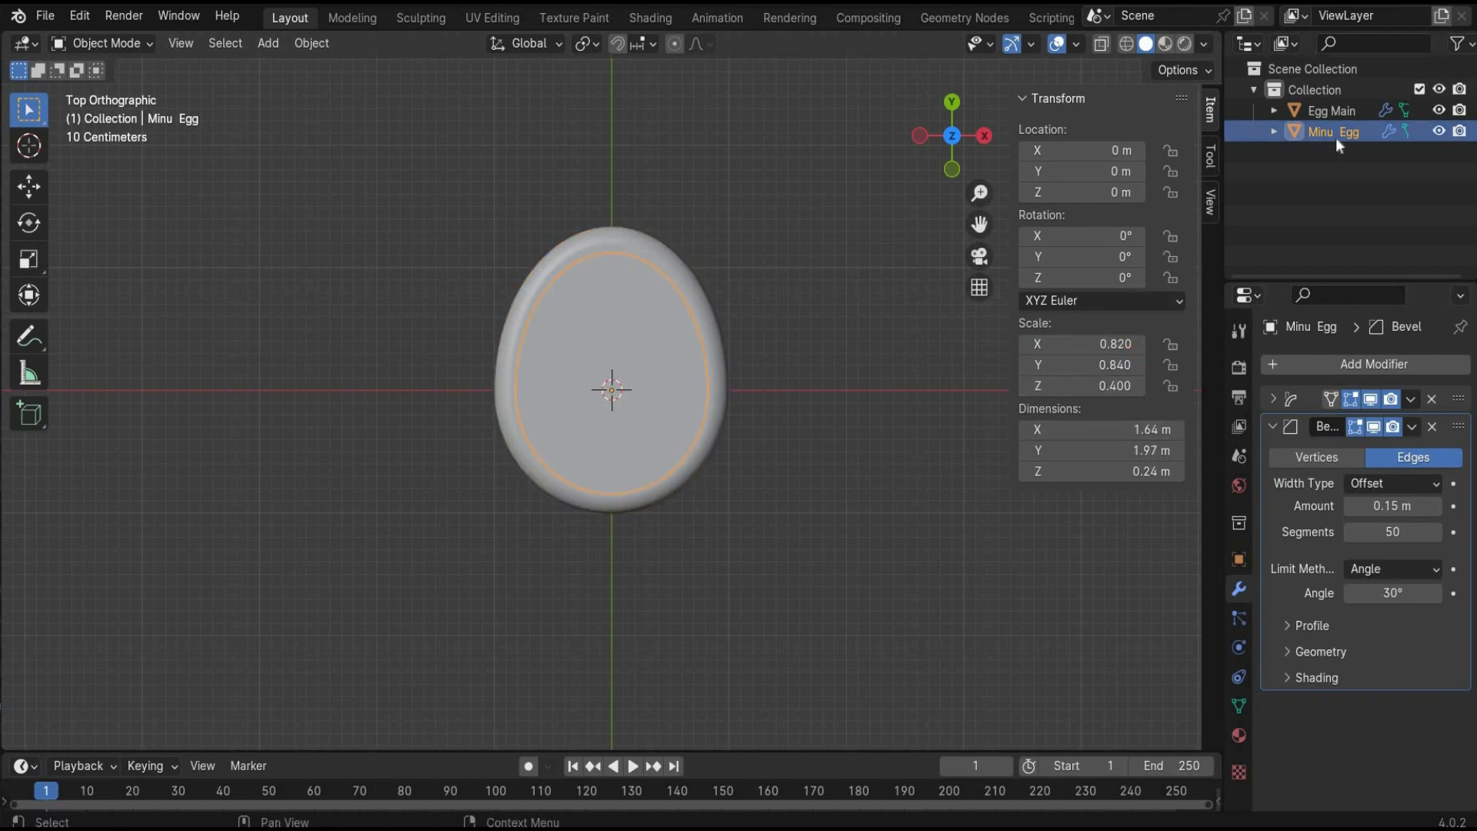
key("ctrl+v")
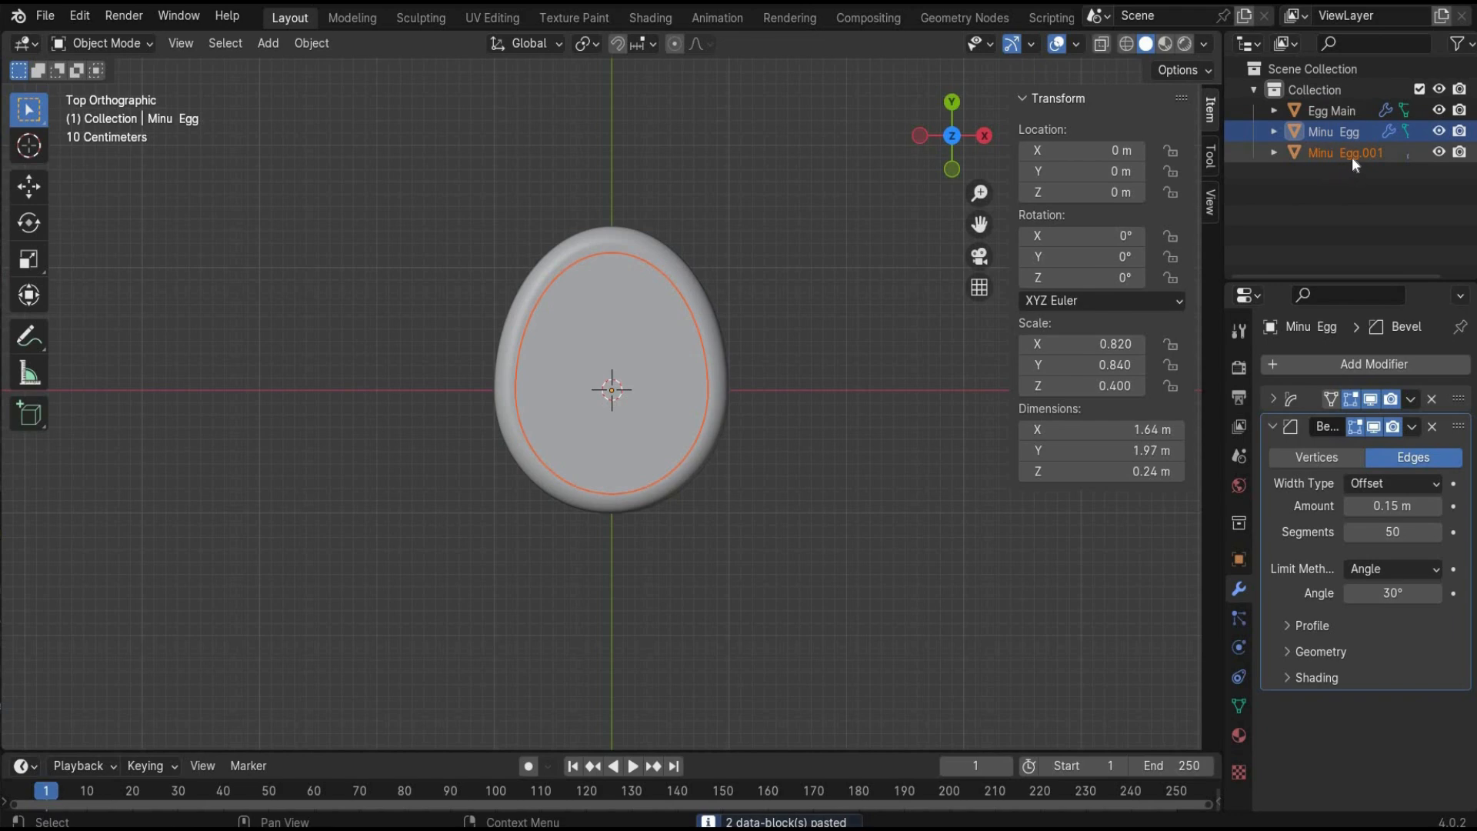
left_click(1354, 157)
double_click(1354, 154)
type("E")
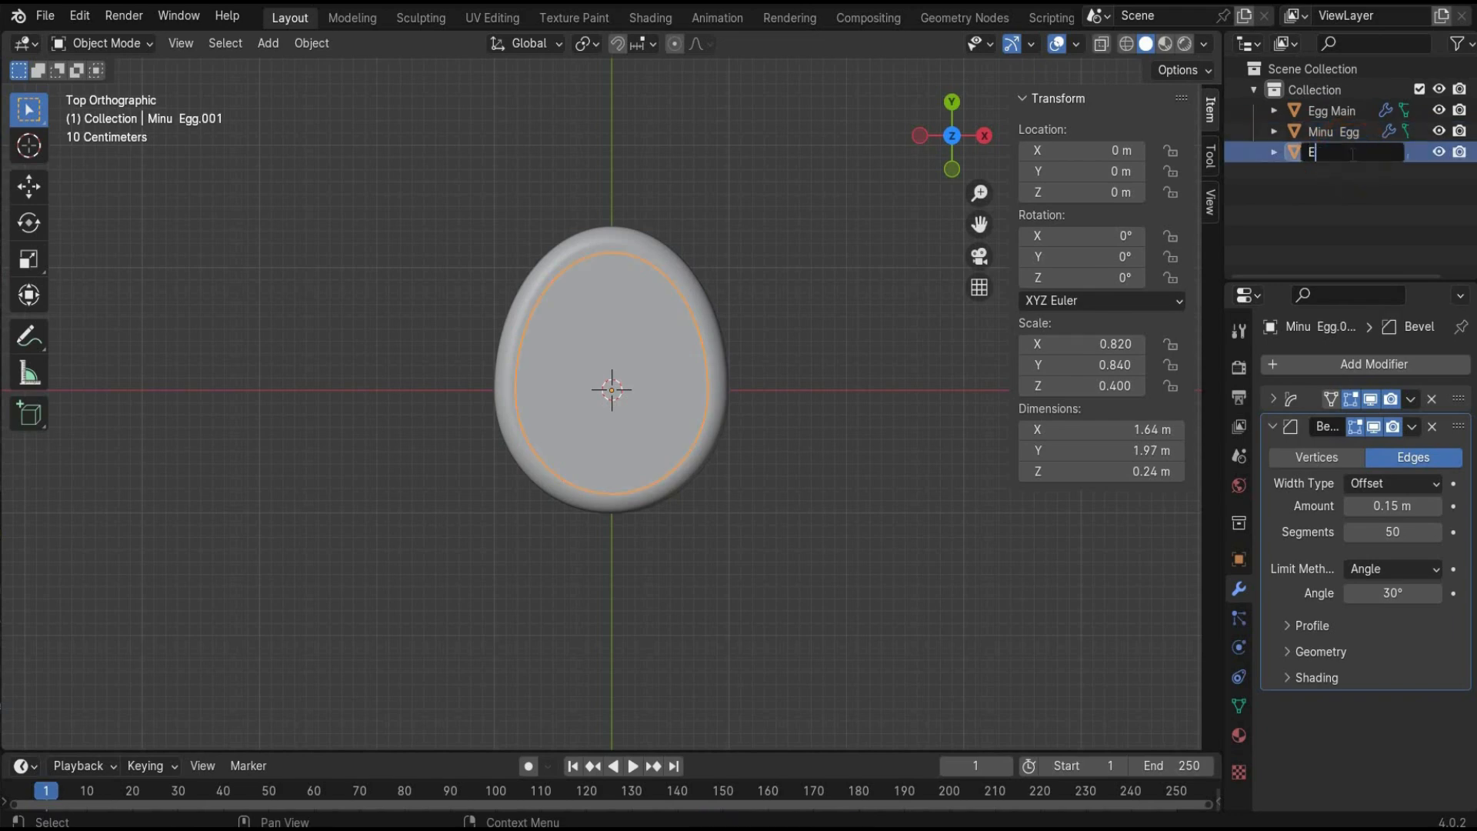
type("gg Middle")
key("Return")
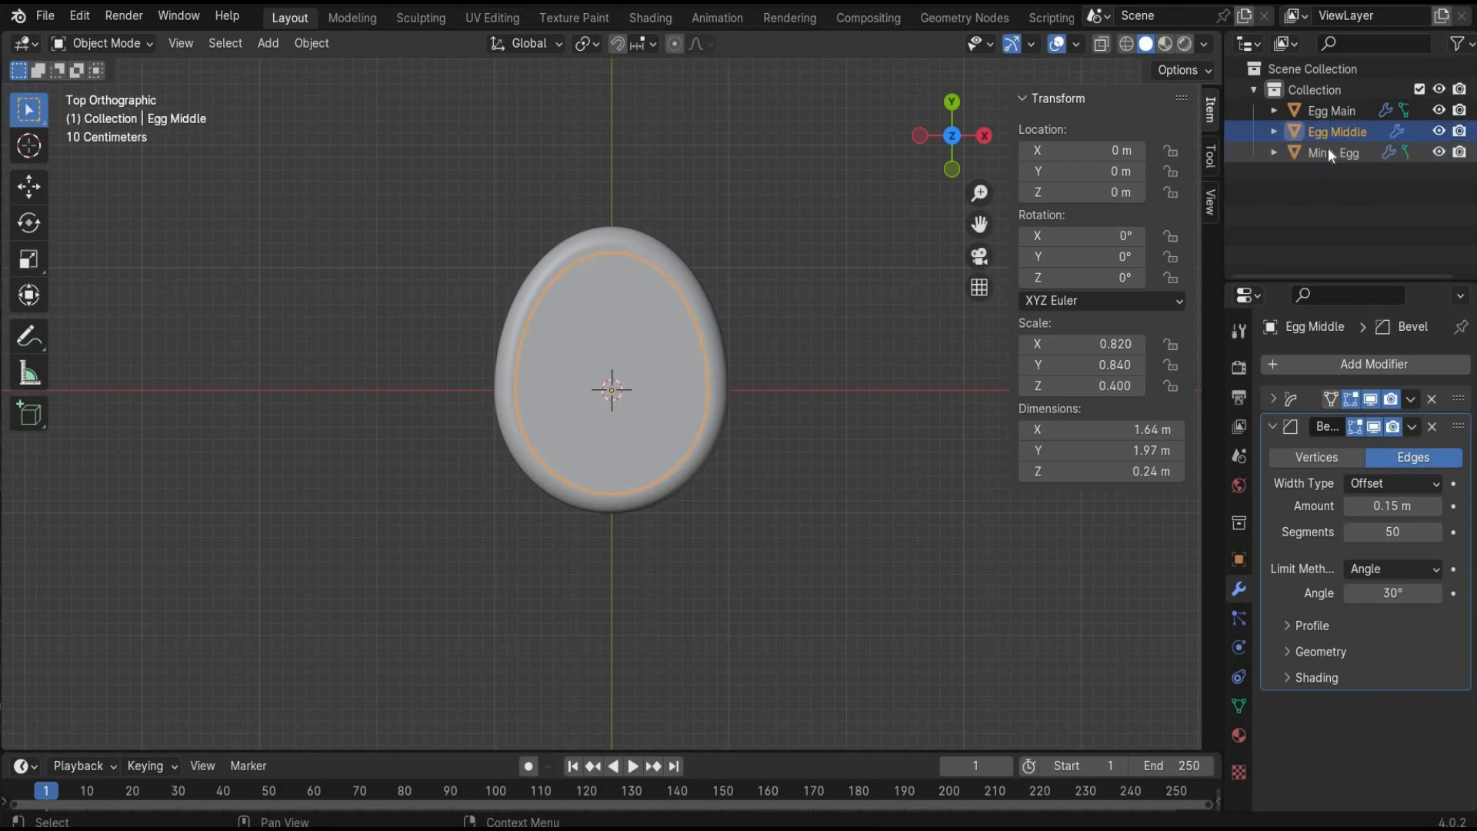
Hide Egg Middle in both the viewport and renders
left_click(1439, 132)
left_click(1460, 133)
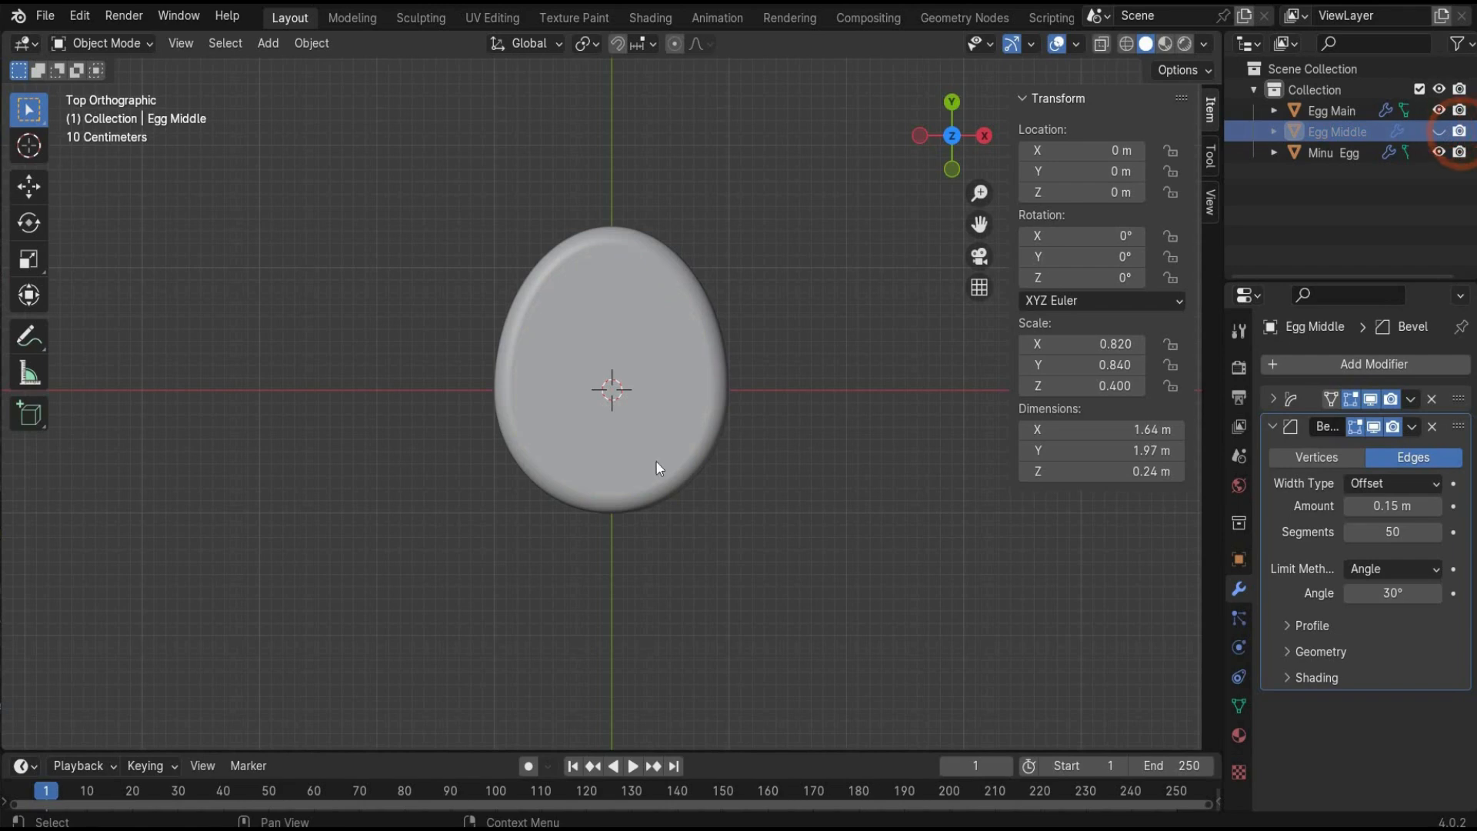
left_click(658, 463)
Add a Boolean Difference modifier to Egg Main with Minu Egg as its object, and hide Minu Egg in the viewport and renders
left_click(1340, 110)
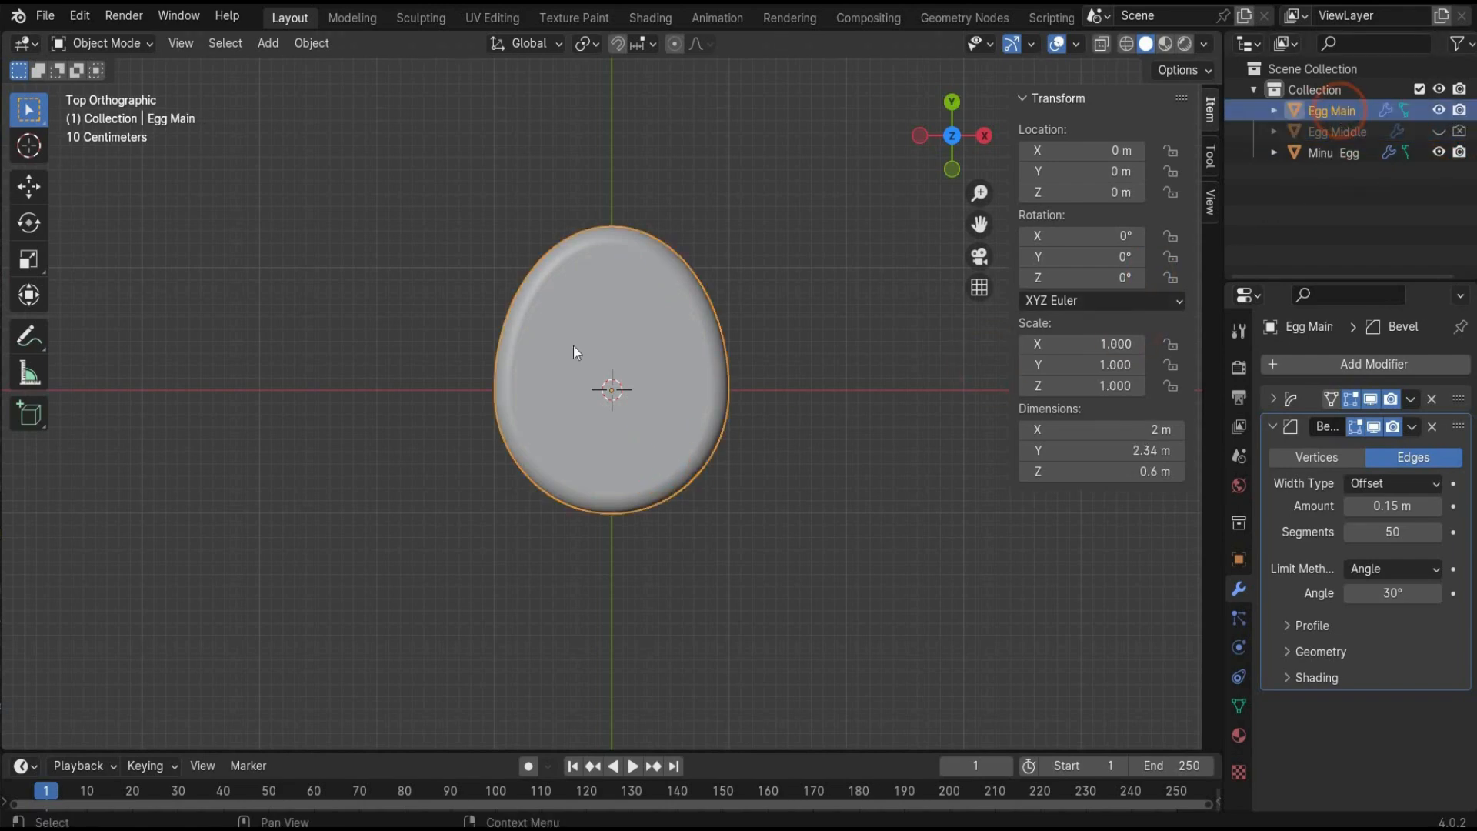
left_click(1273, 426)
left_click(1277, 368)
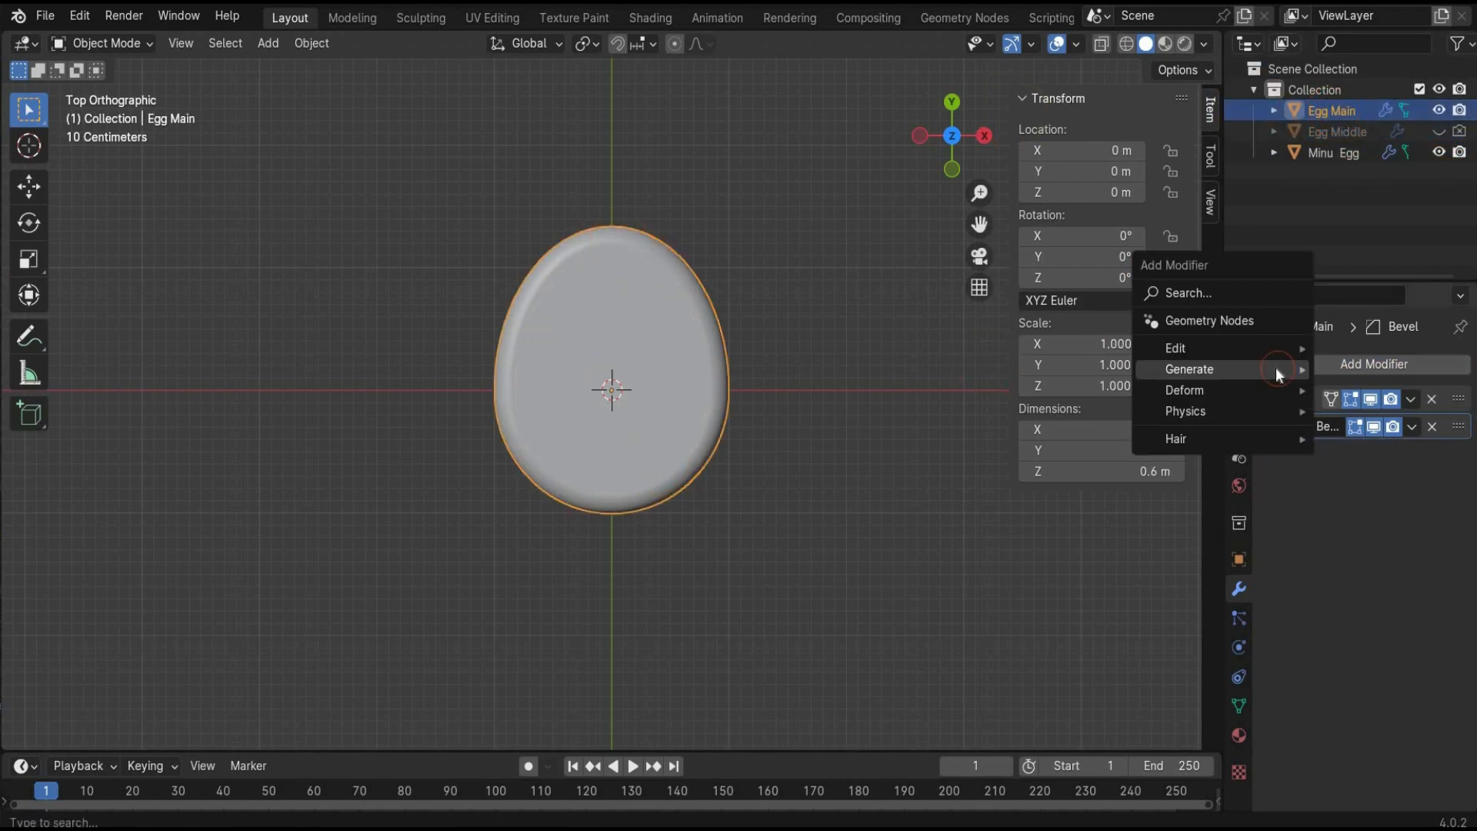
mouse_move(1272, 367)
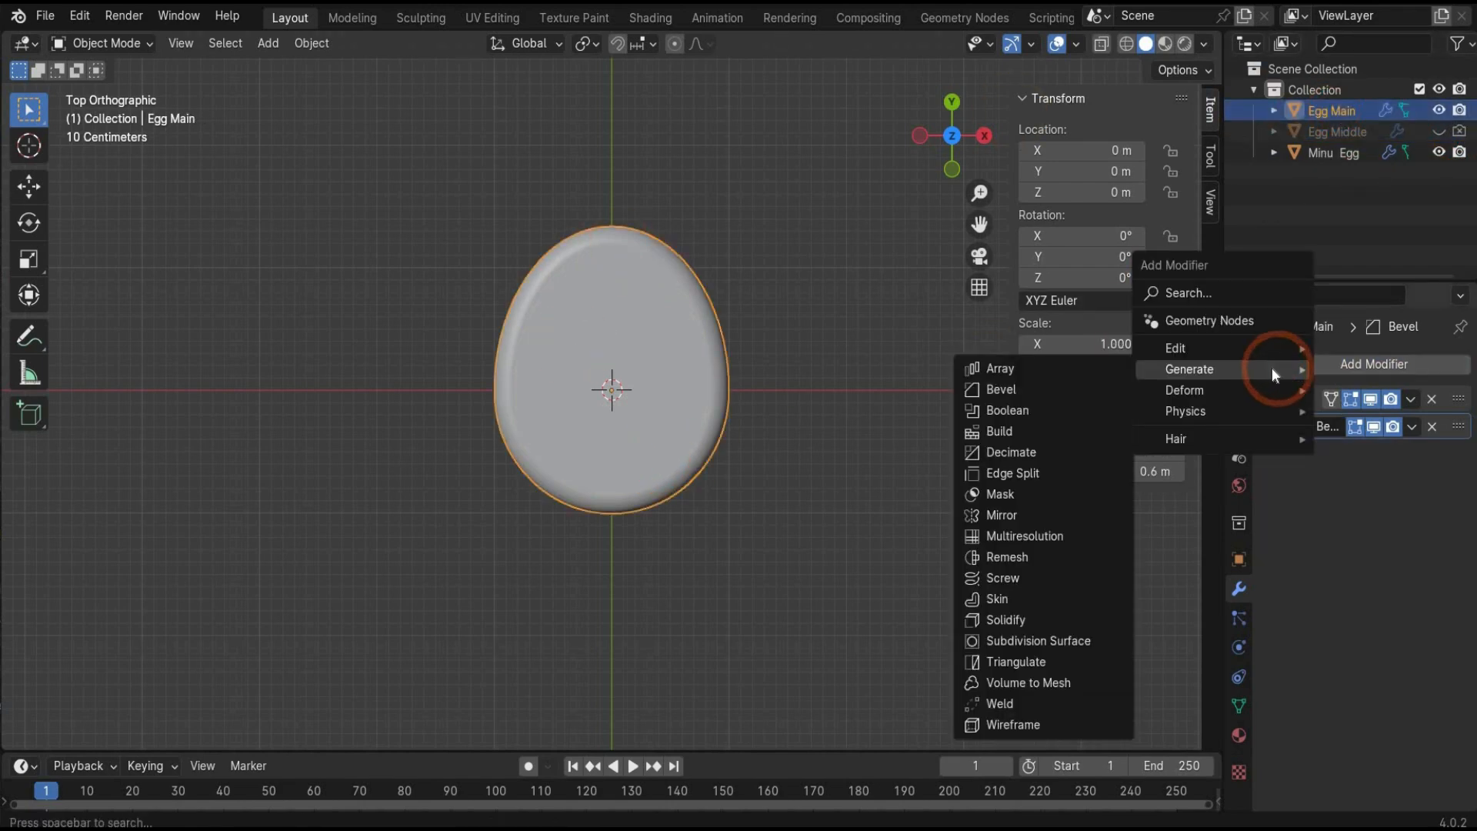
left_click(1055, 414)
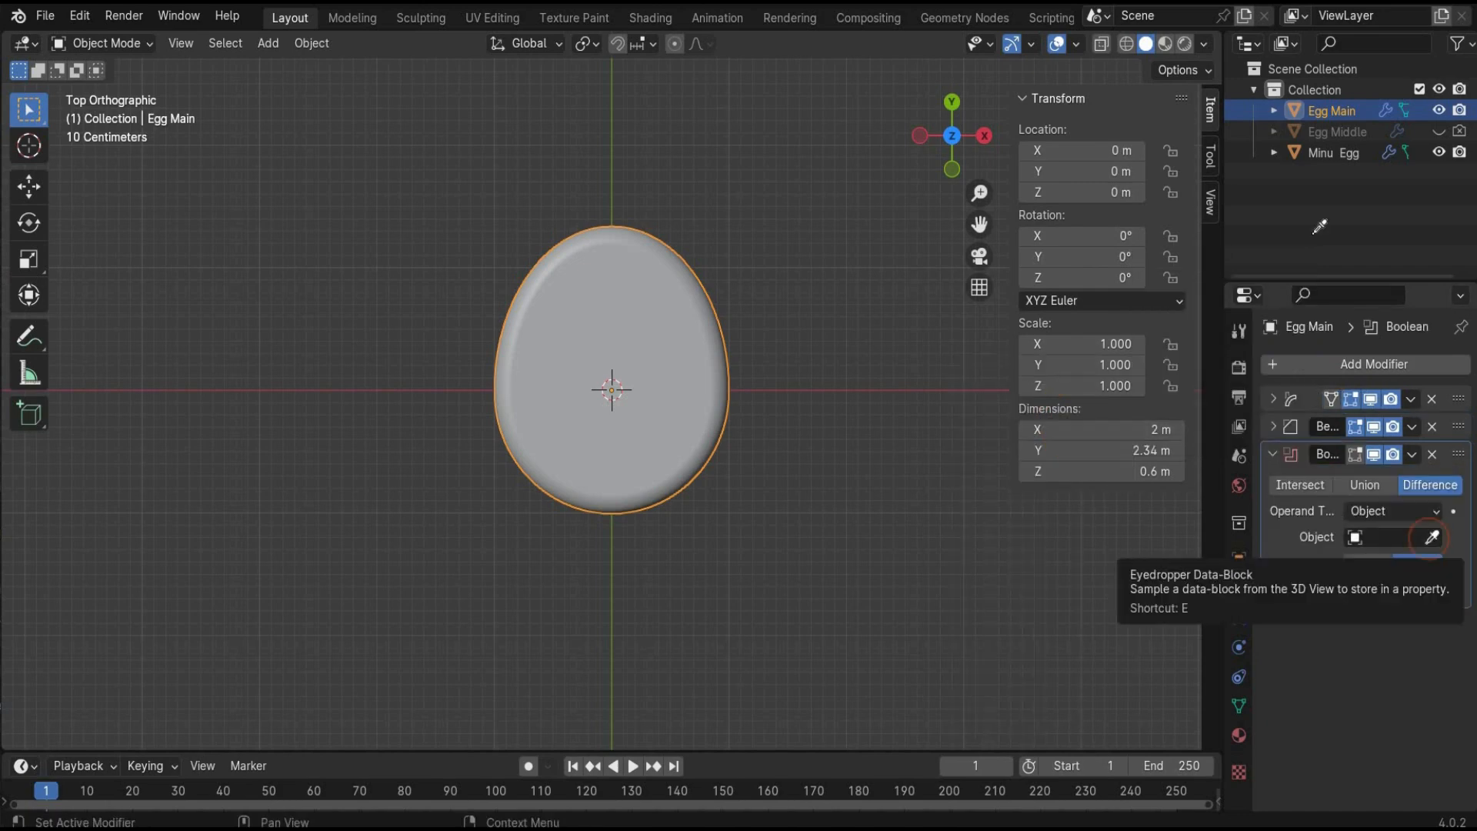
left_click(1431, 537)
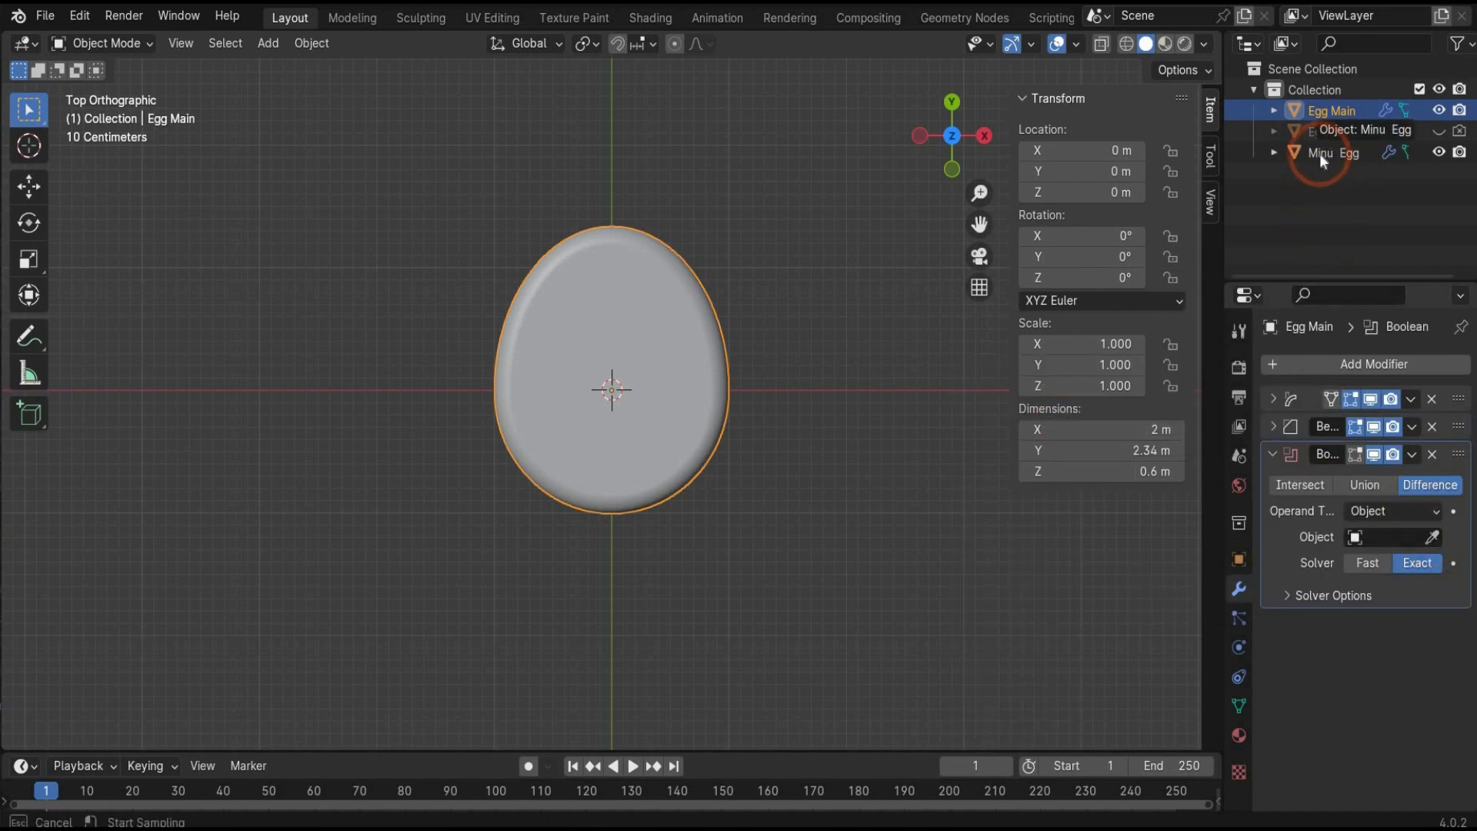
left_click(1319, 154)
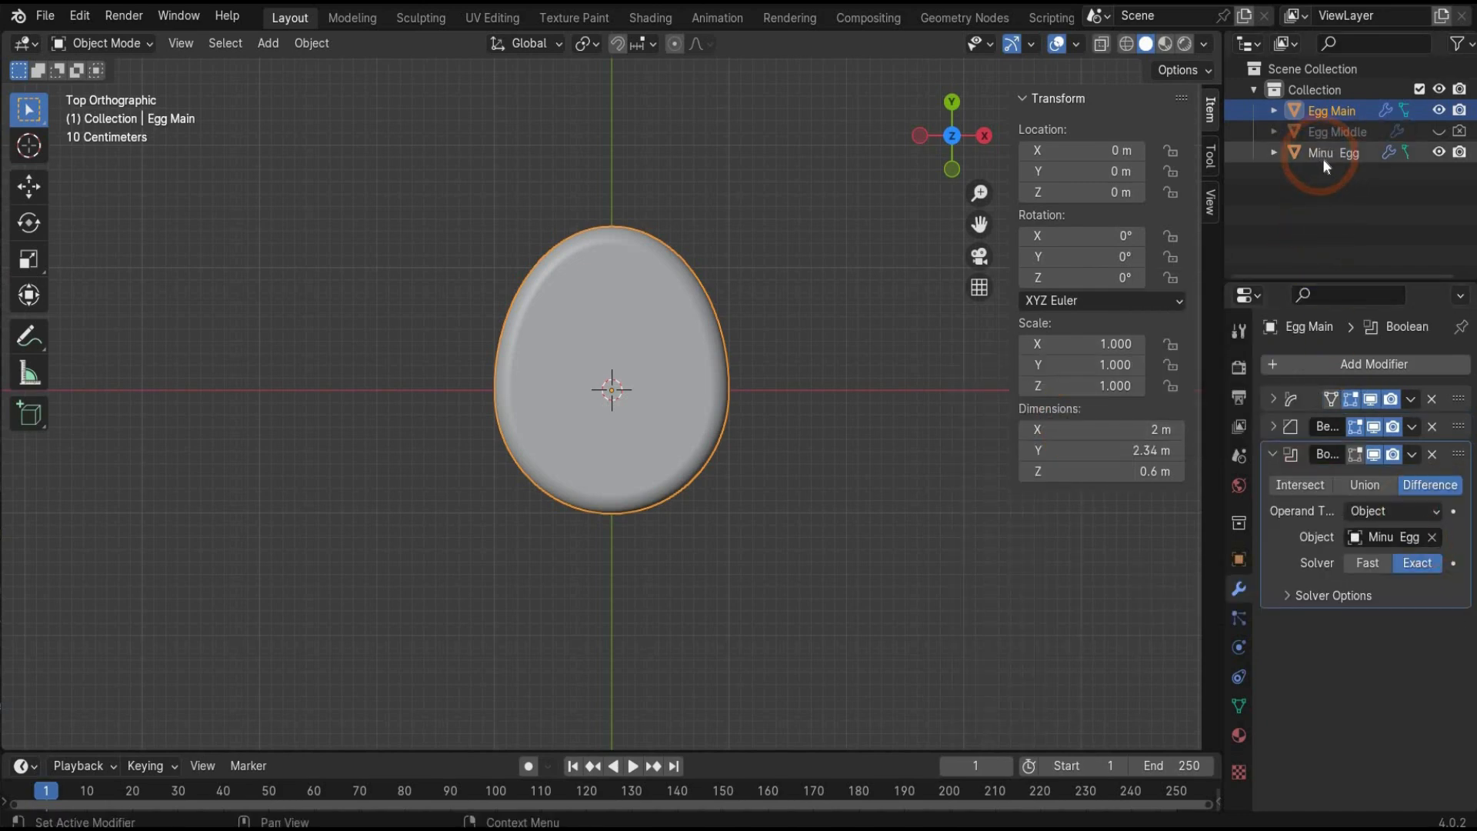
left_click(1440, 154)
left_click(1460, 152)
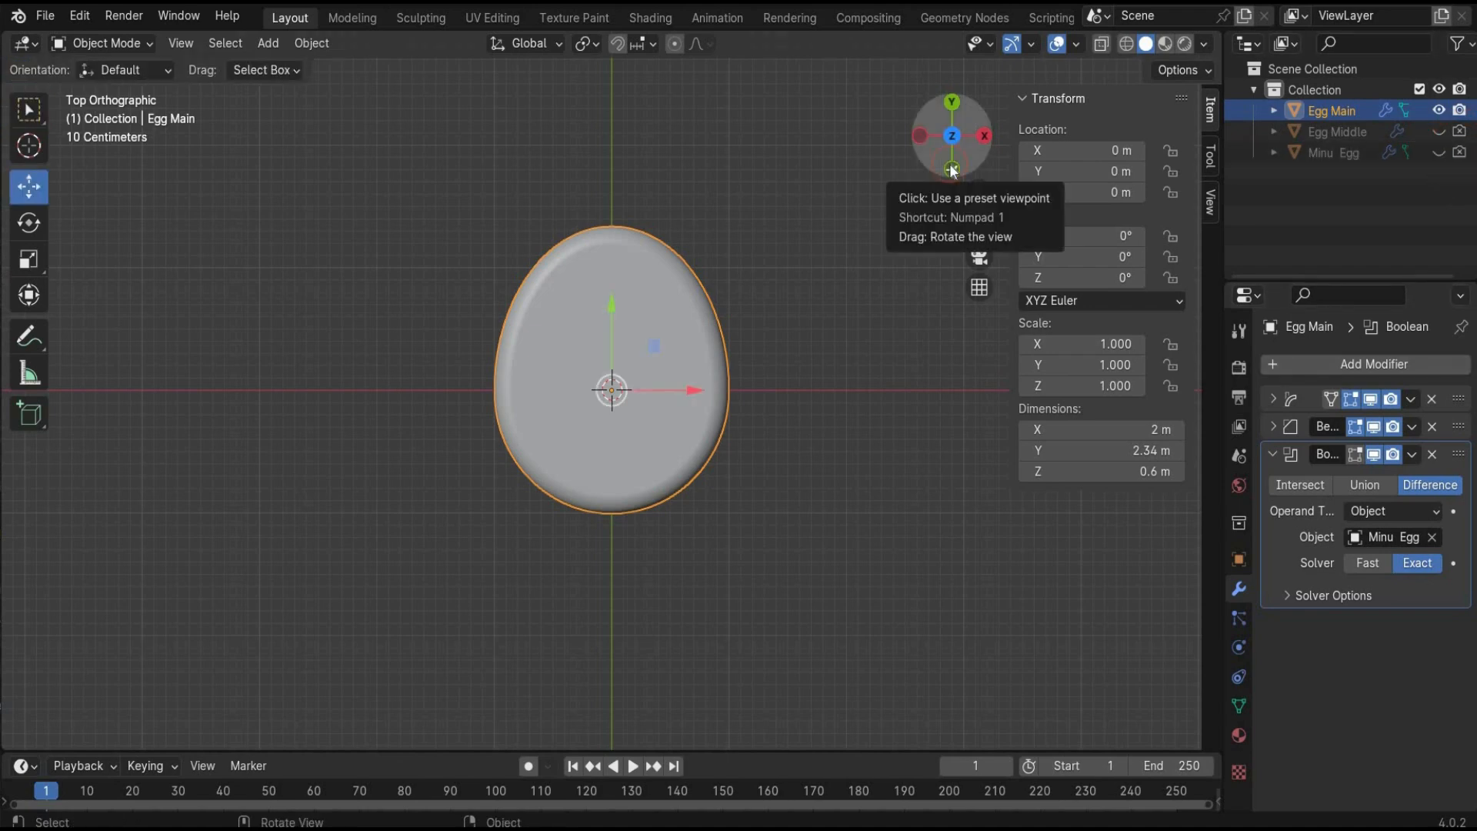
Unhide Minu Egg, raise it about 0.253 m along Z and hide it again in the viewport and renders
left_click(953, 170)
left_click(1439, 153)
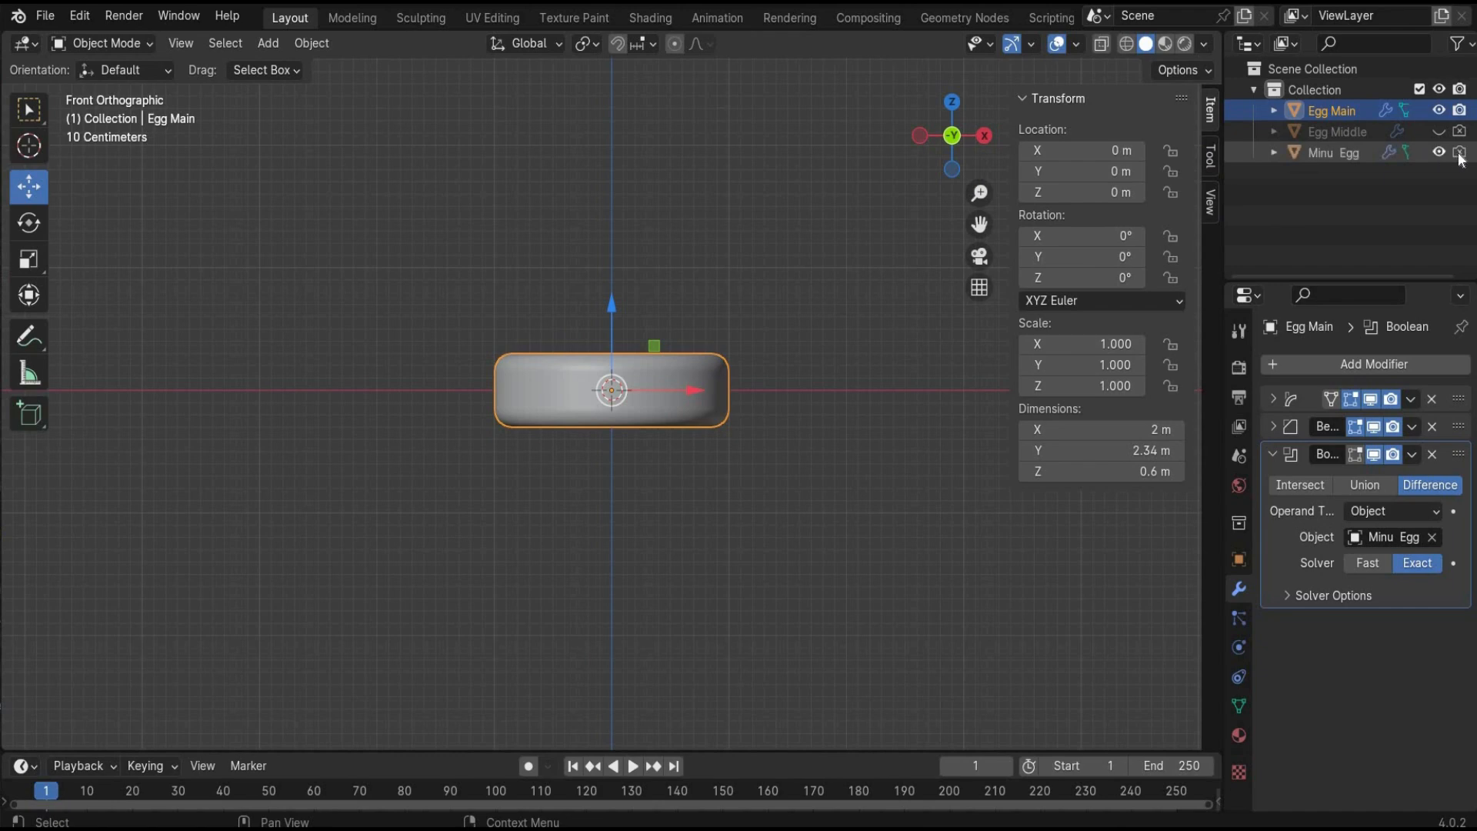
left_click(785, 313)
left_click(544, 379)
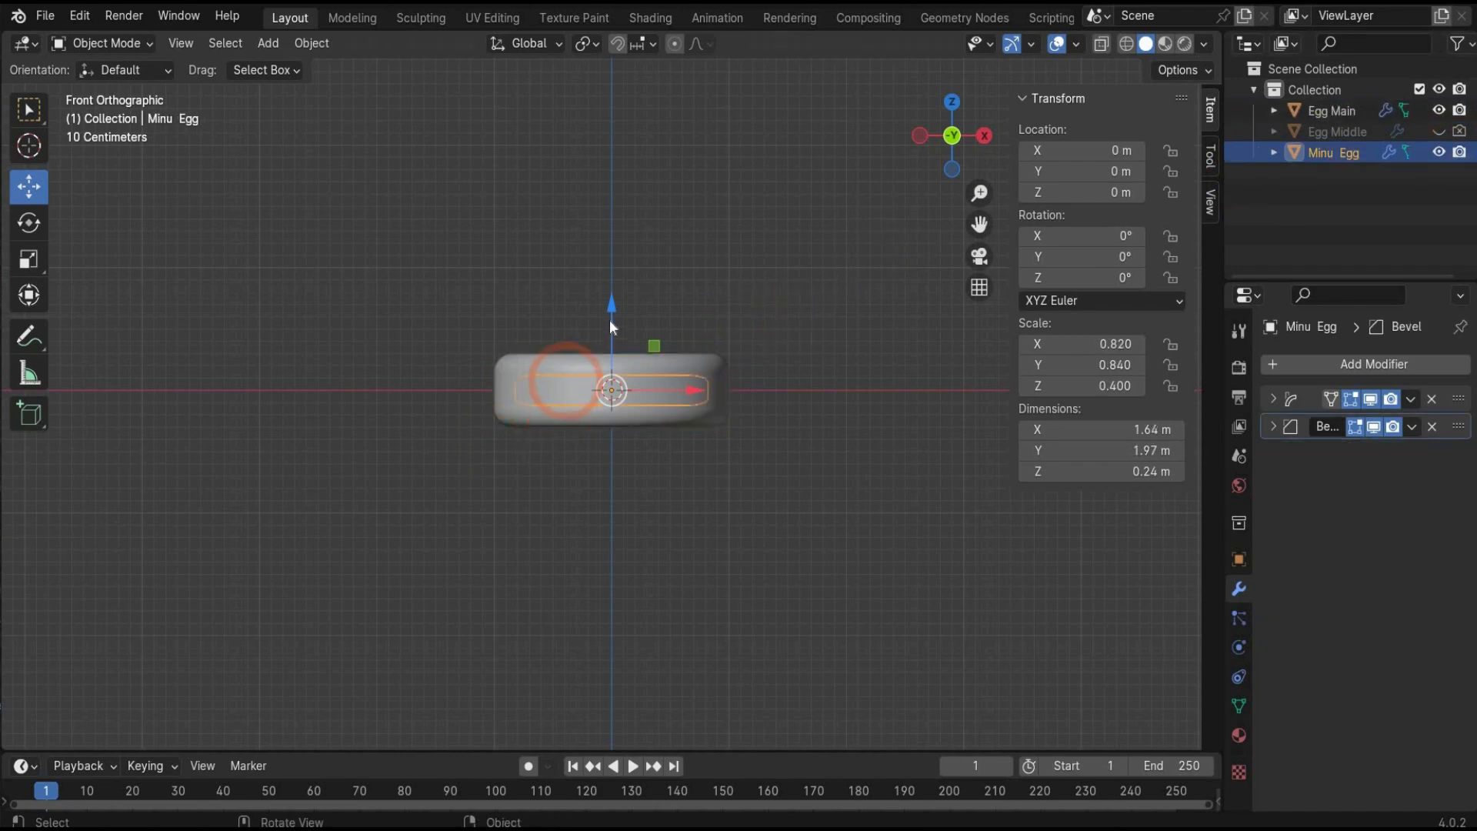
left_click_drag(613, 305, 623, 272)
left_click(1440, 152)
left_click(1461, 153)
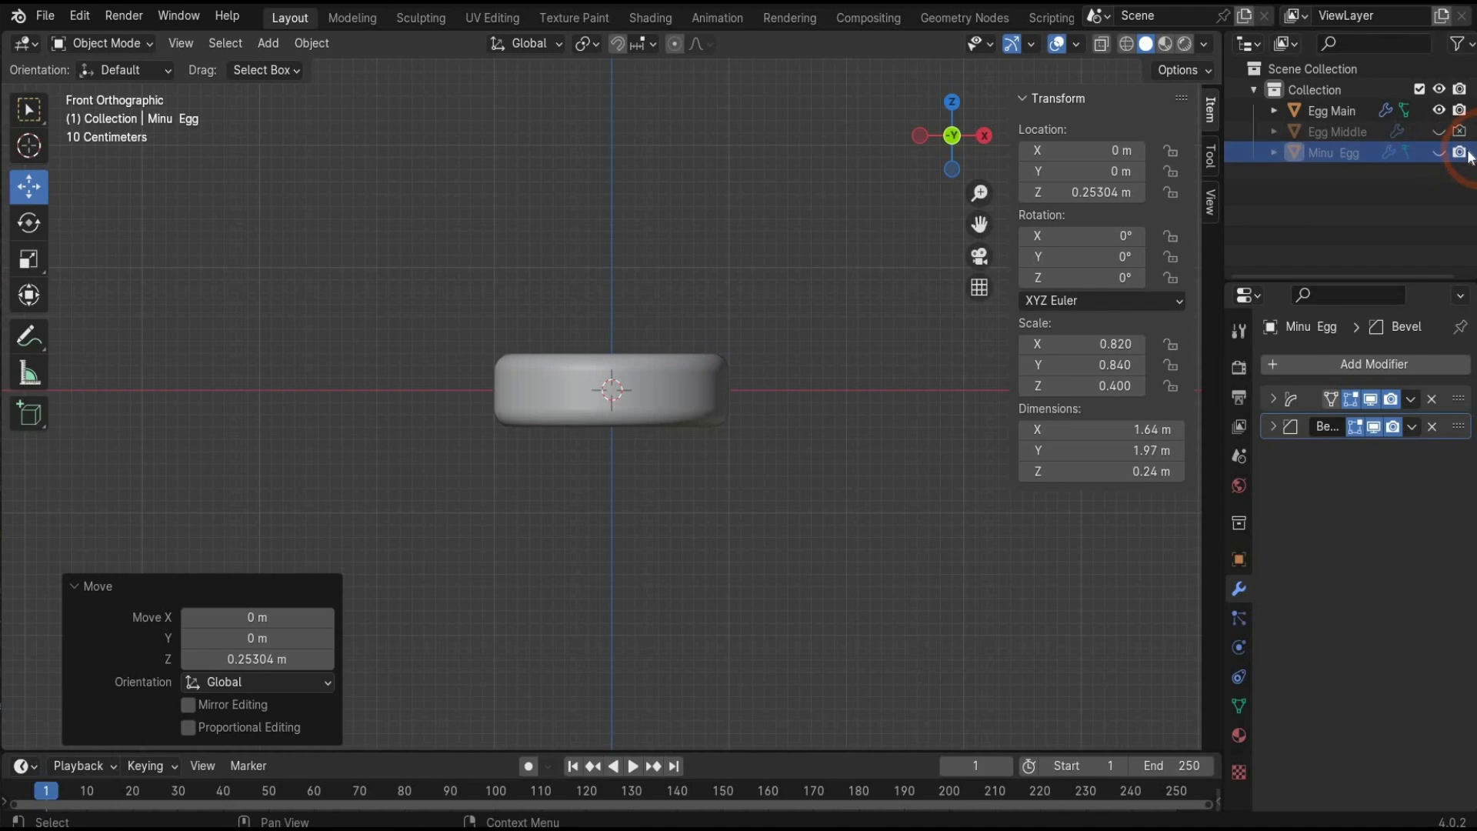
left_click(998, 161)
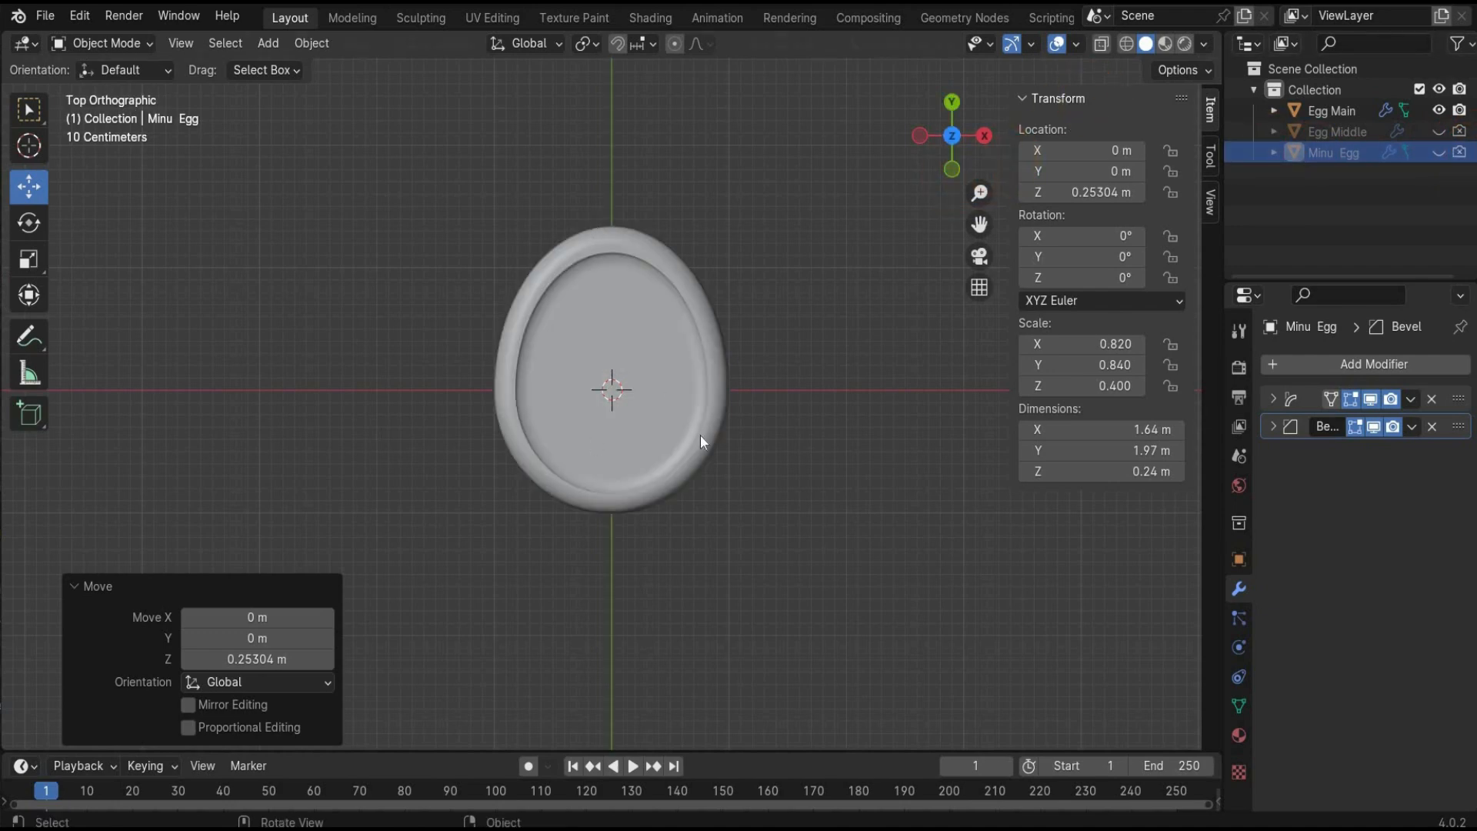
Unhide Egg Middle in the viewport and renders and raise it about 0.178 m along Z
left_click(1427, 139)
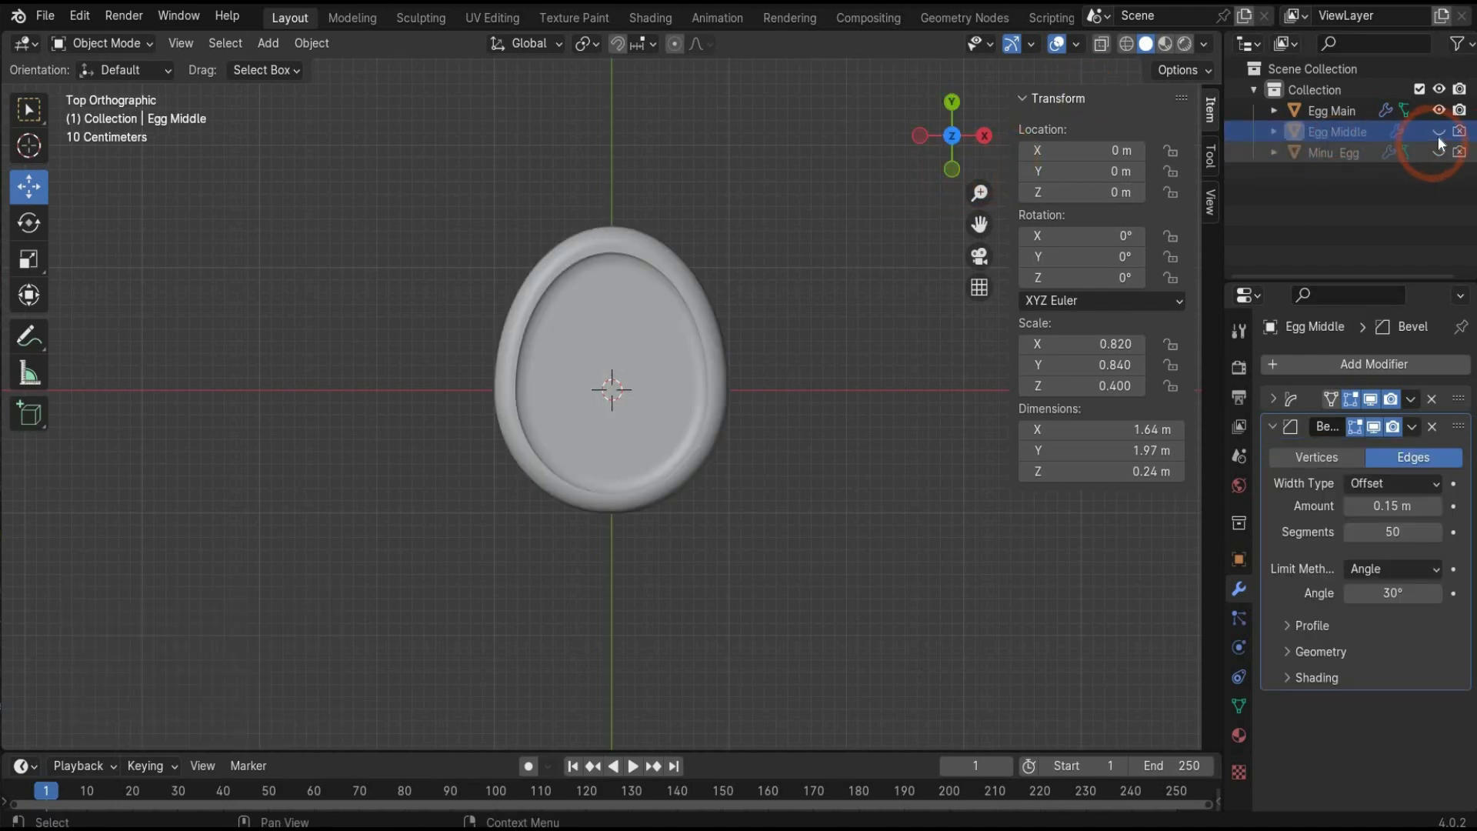
left_click(1438, 131)
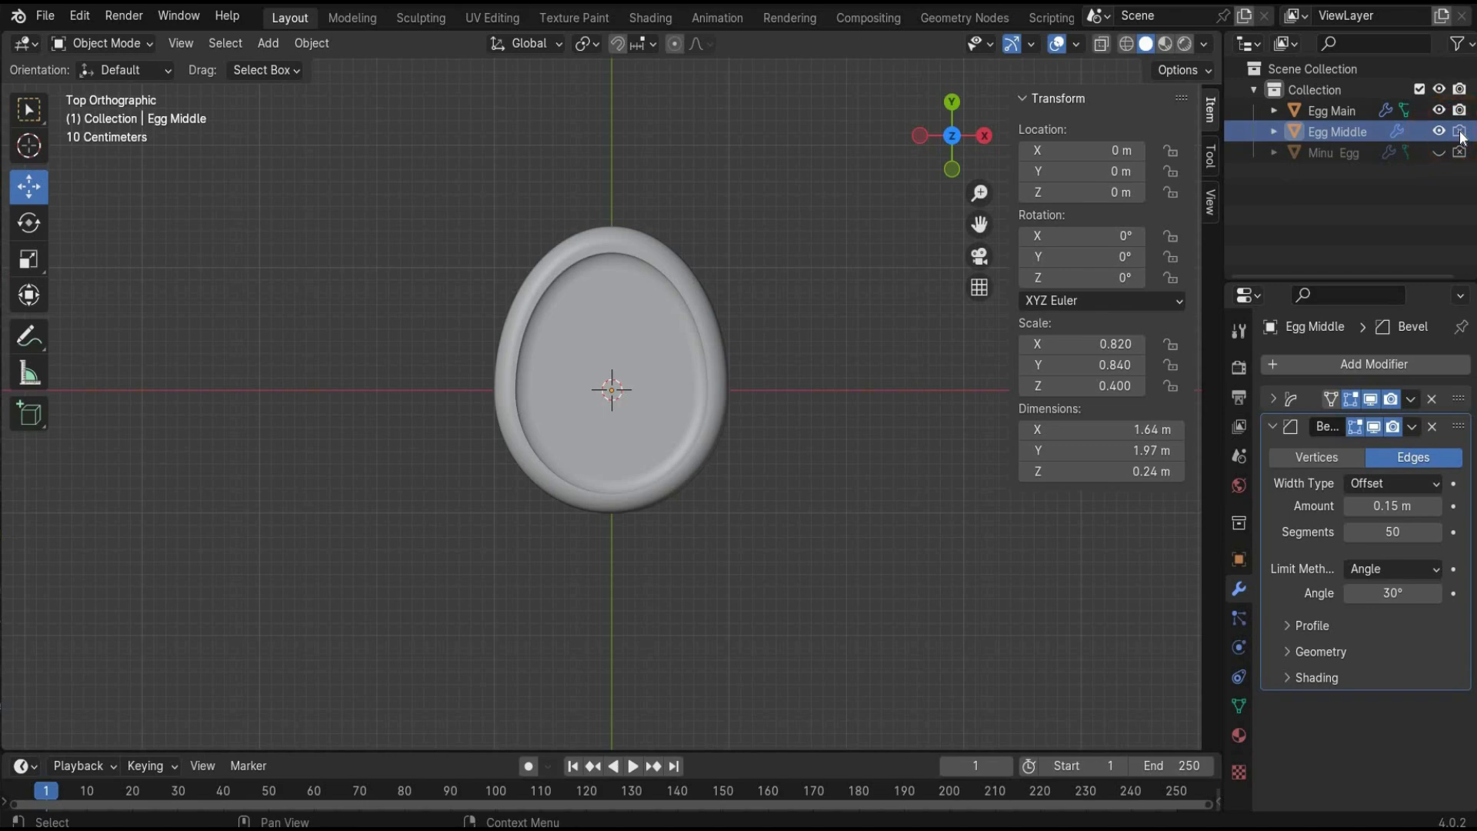
key("KP_1")
left_click_drag(609, 300, 643, 286)
key("KP_7")
left_click(390, 330)
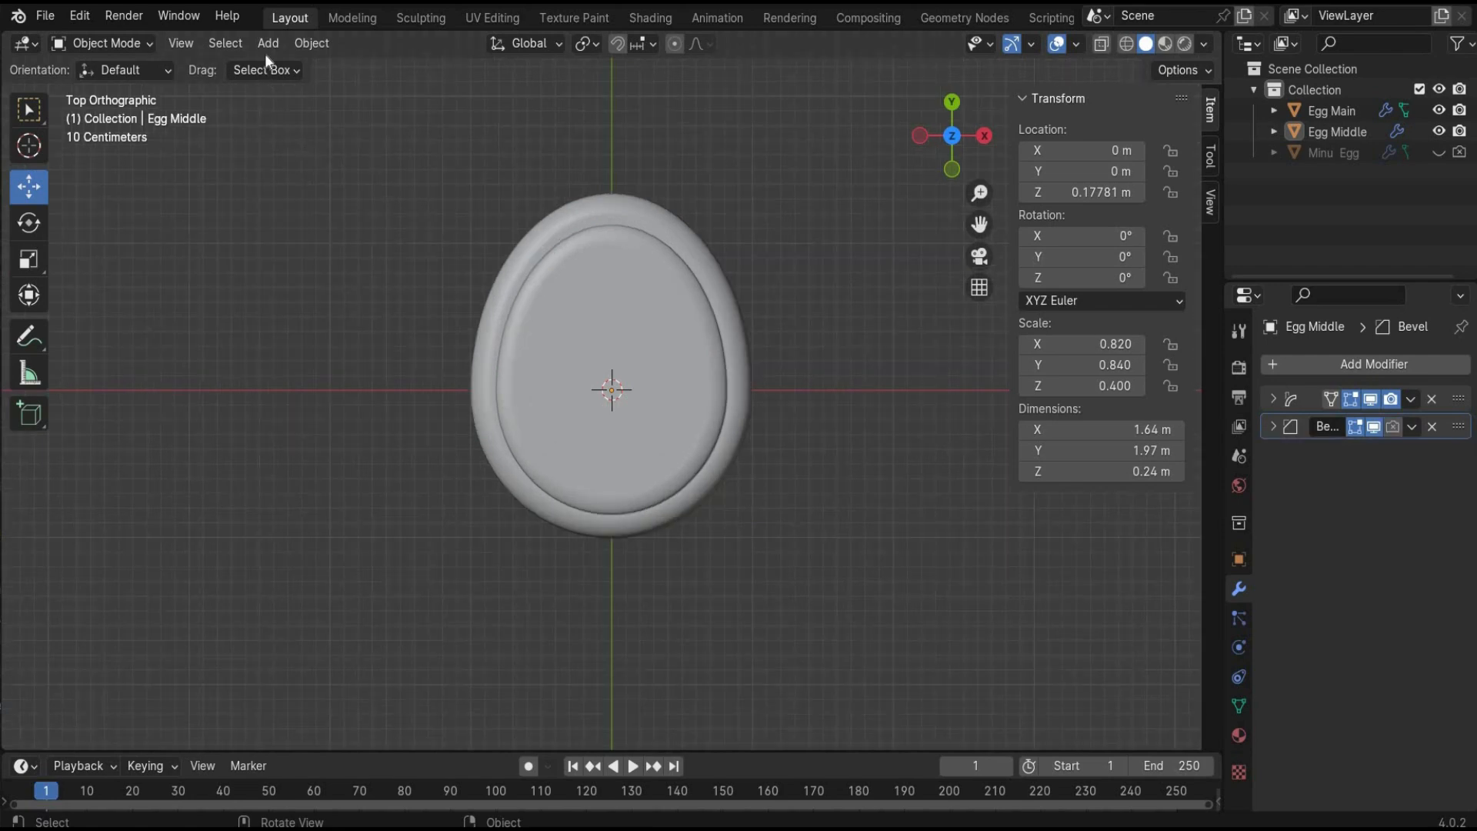
Add a cube scaled to 0.450 in X and Y and move it about 0.154 m along positive Y
left_click(312, 44)
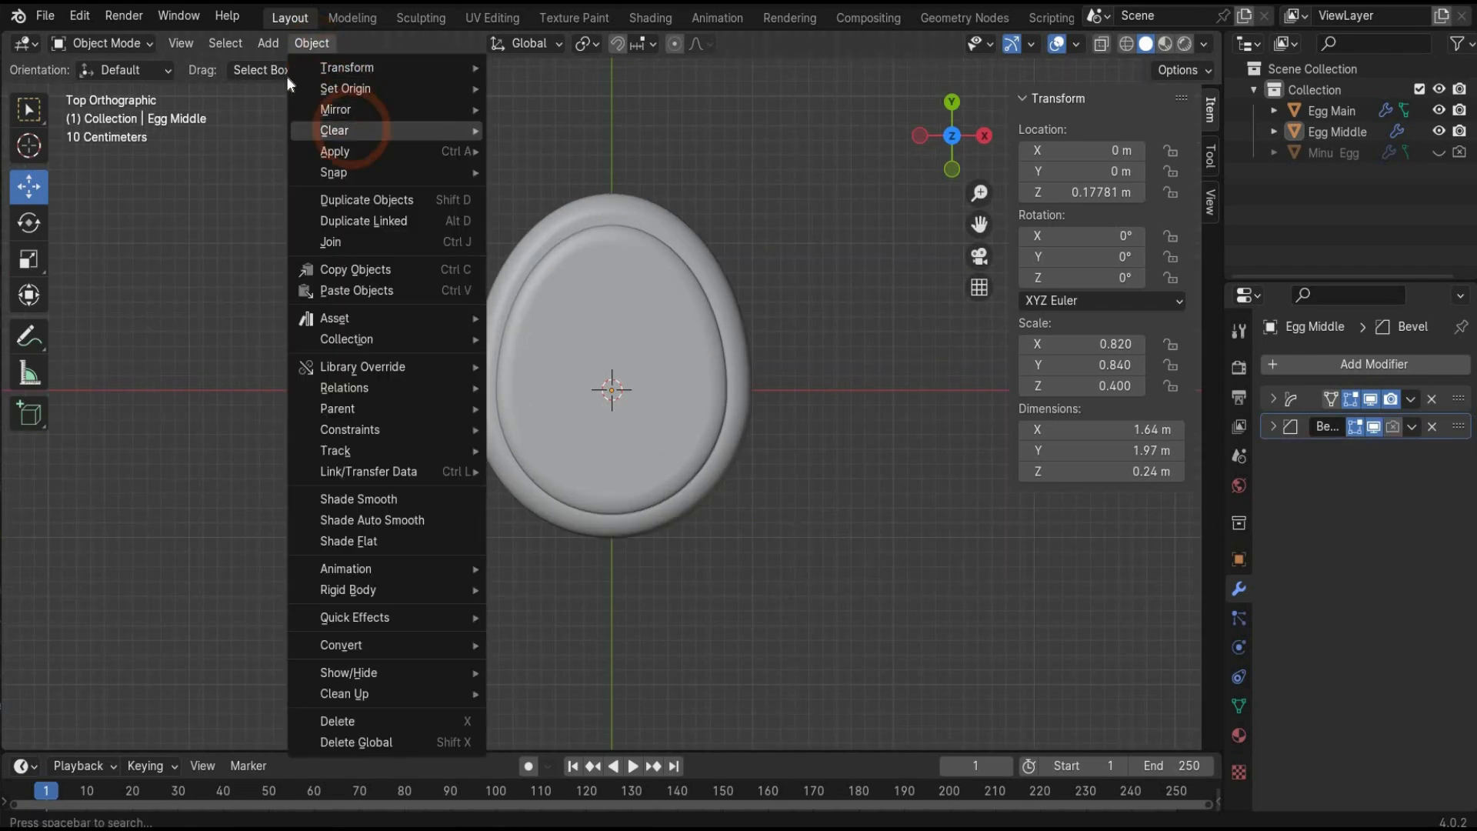
mouse_move(271, 45)
mouse_move(302, 72)
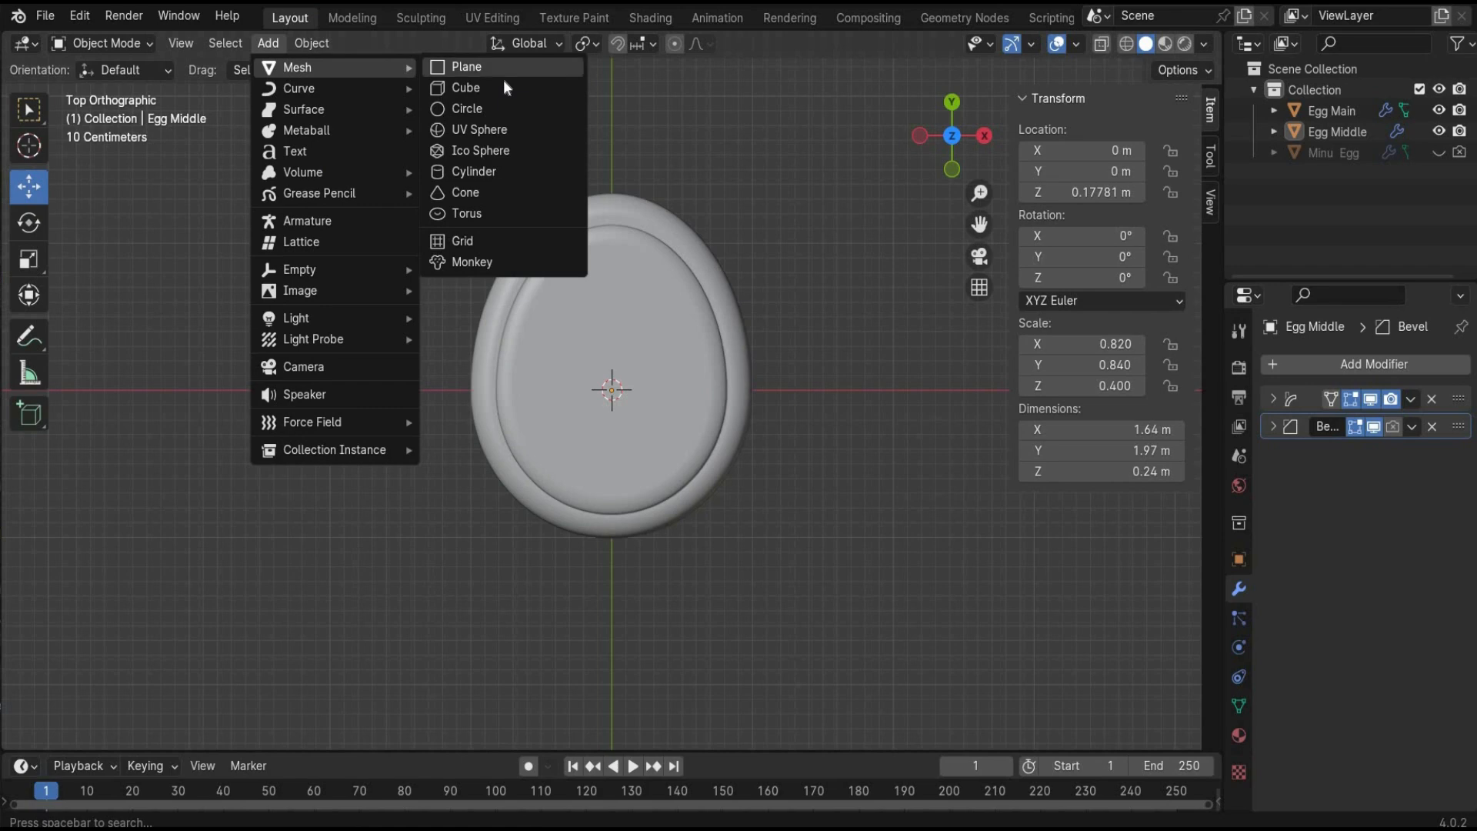
left_click(503, 80)
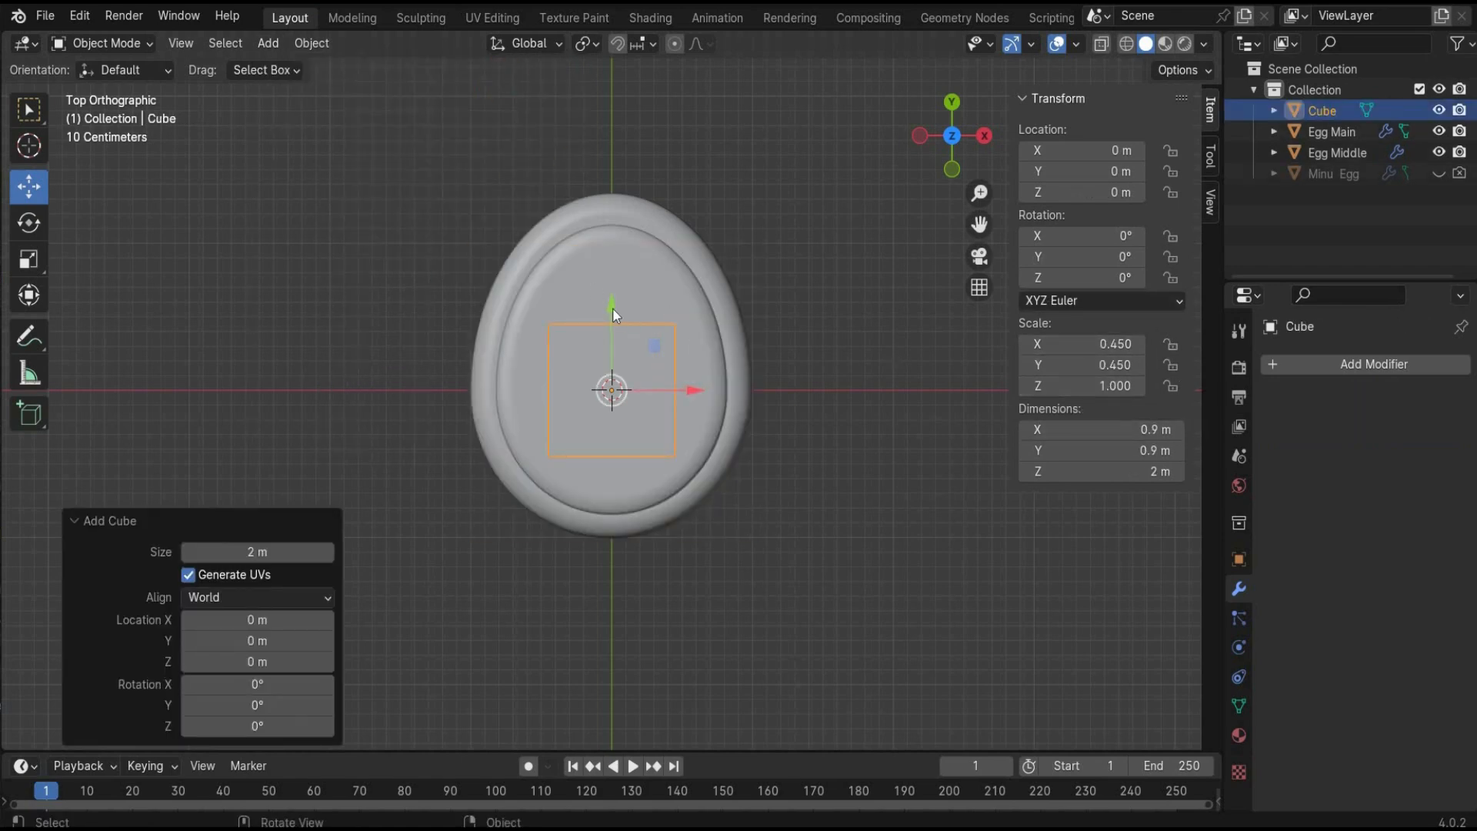
left_click_drag(611, 306, 611, 285)
Add a Bevel modifier with 50 segments to the cube
left_click(1276, 371)
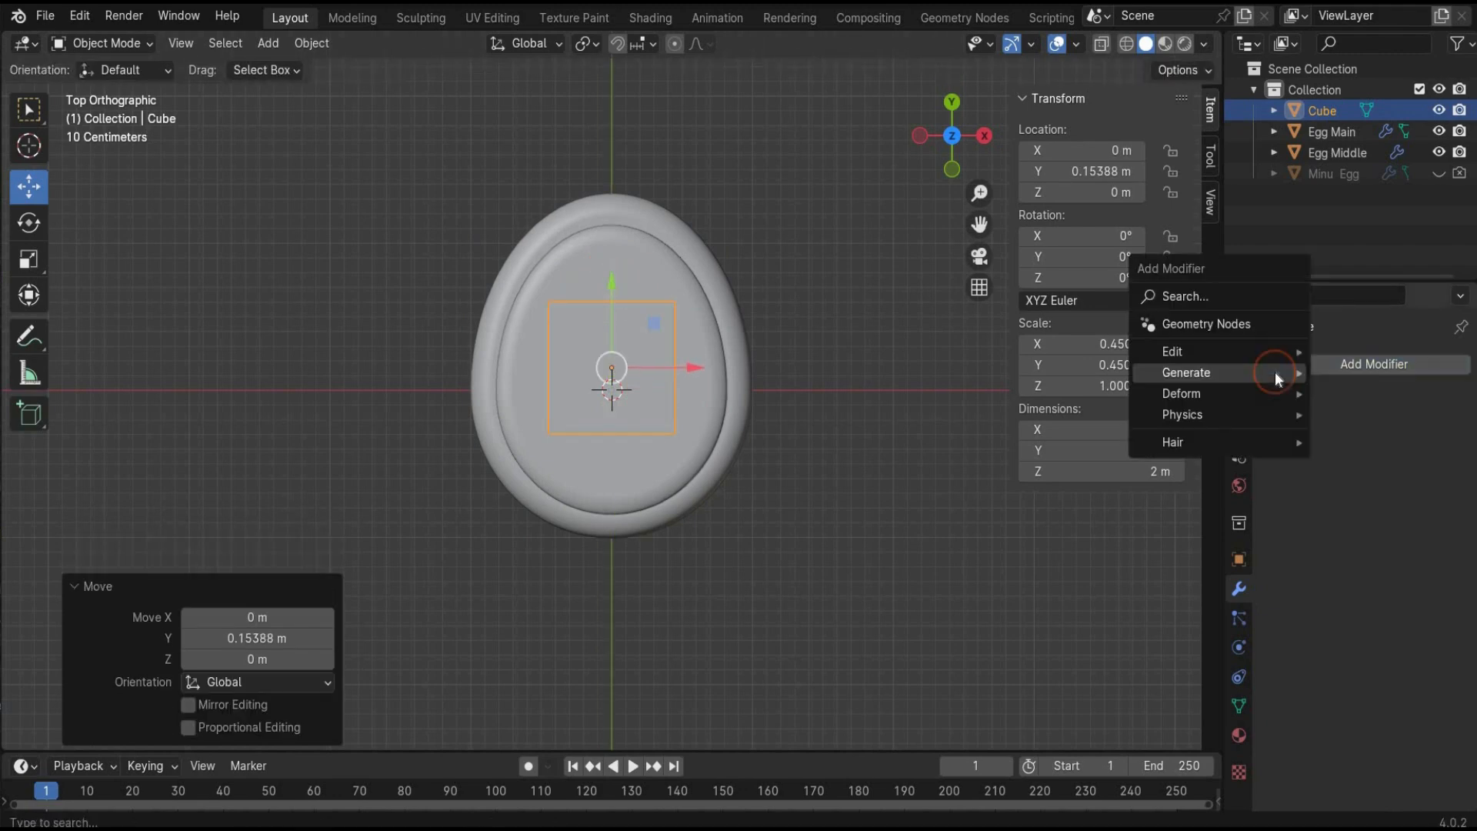
mouse_move(1276, 371)
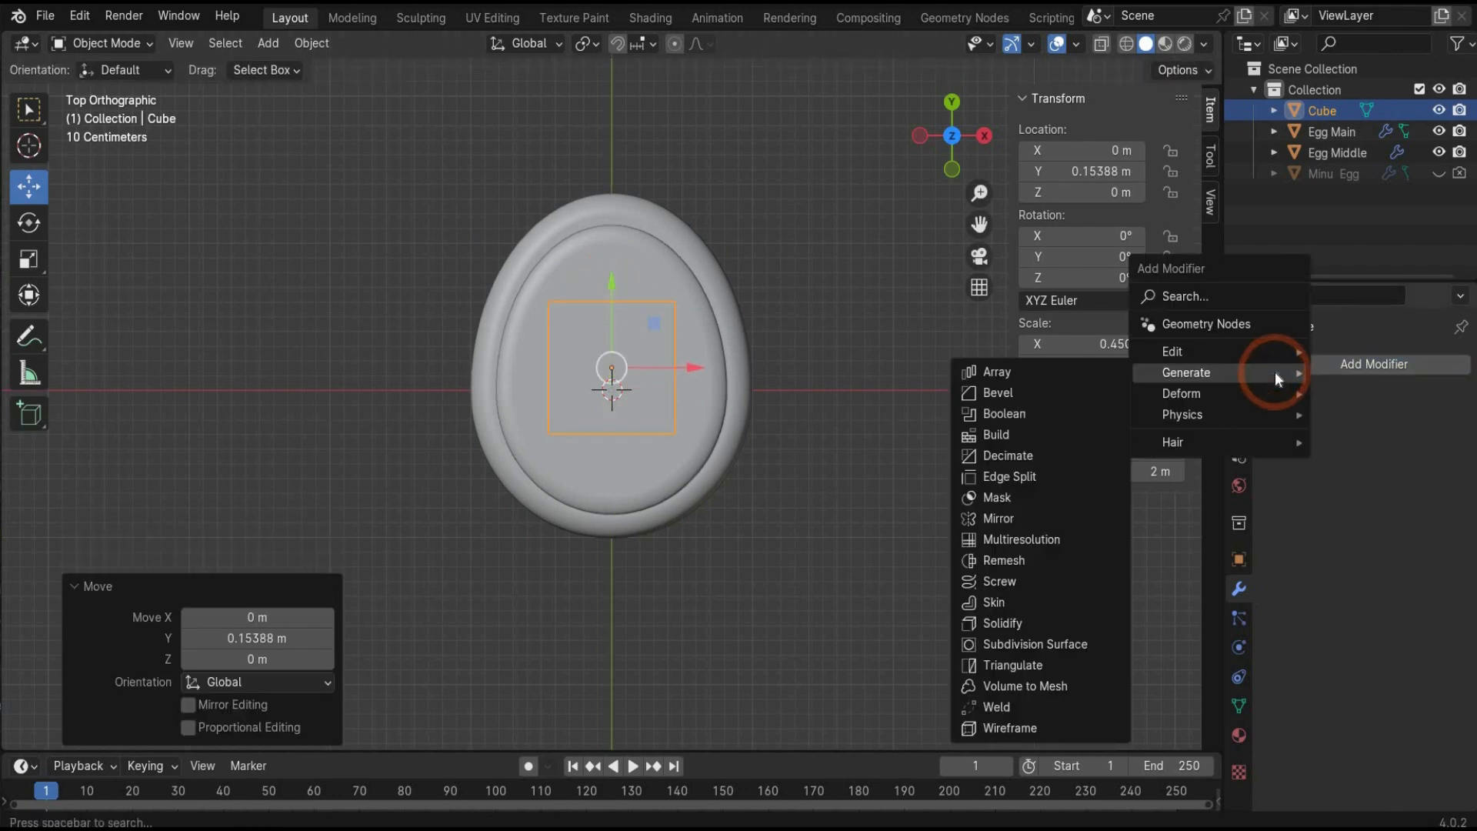
left_click(1209, 394)
mouse_move(1222, 376)
left_click(1077, 394)
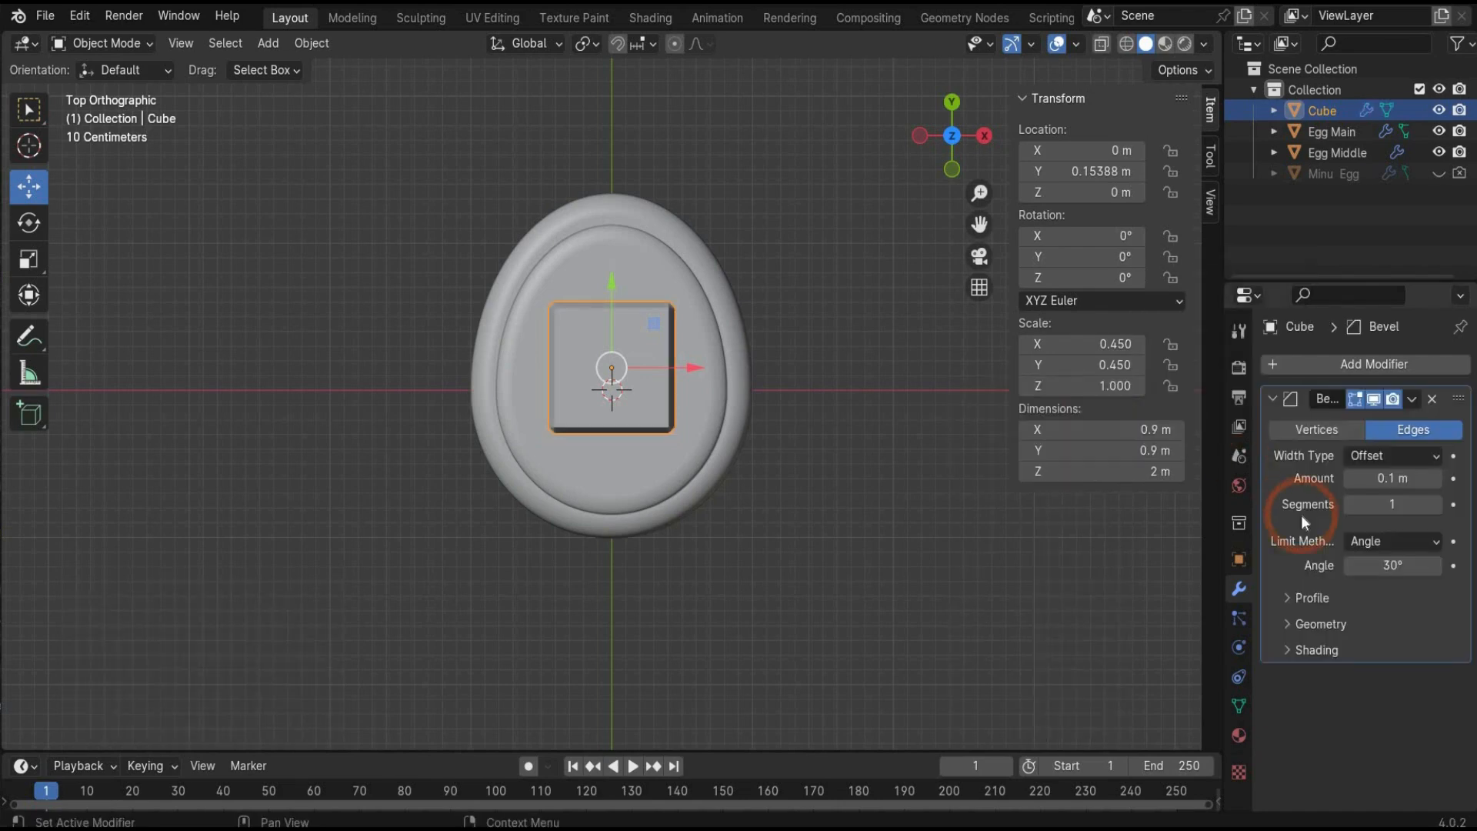
left_click(1394, 507)
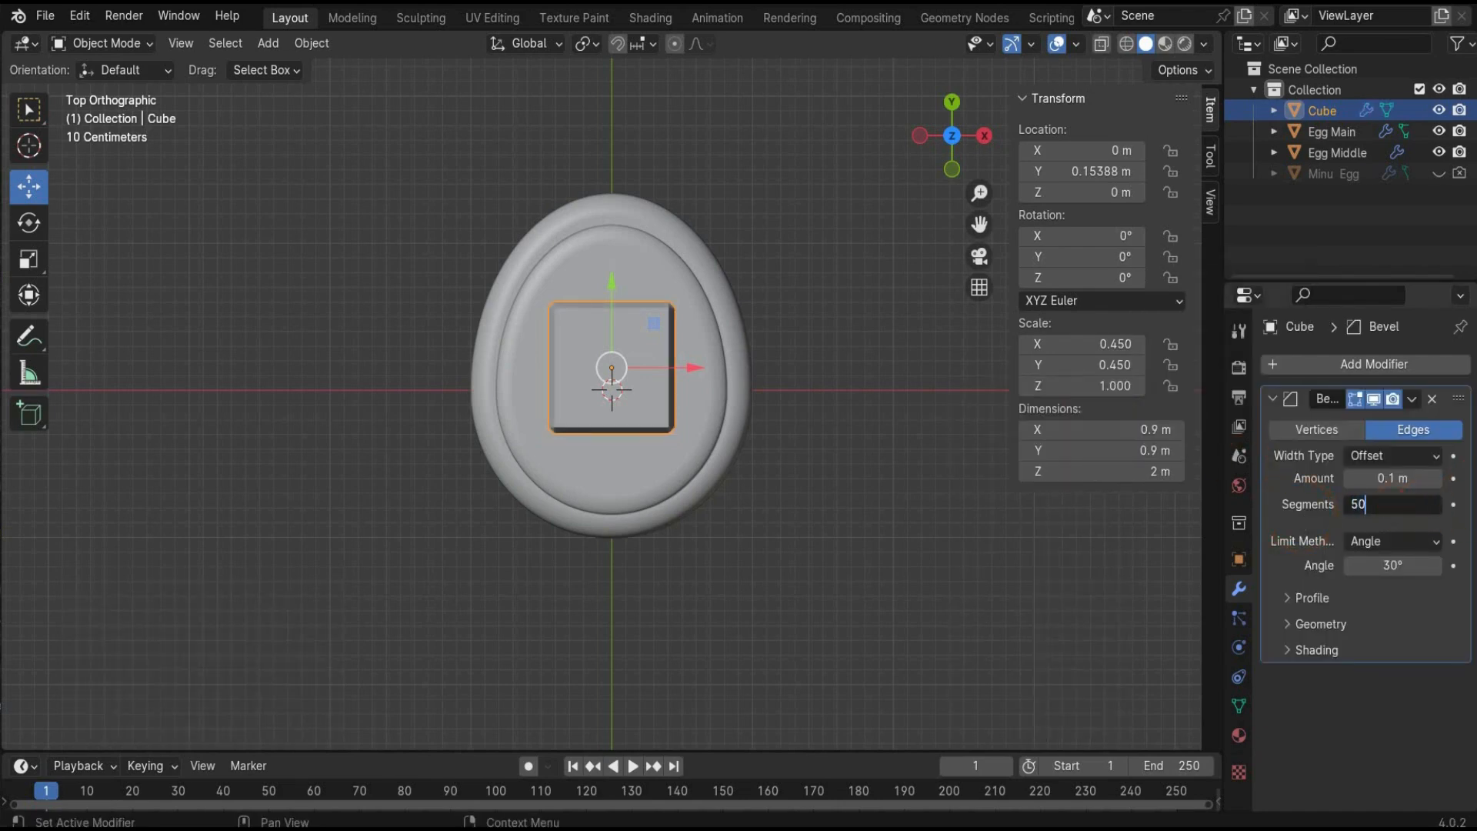
type("50")
key("Return")
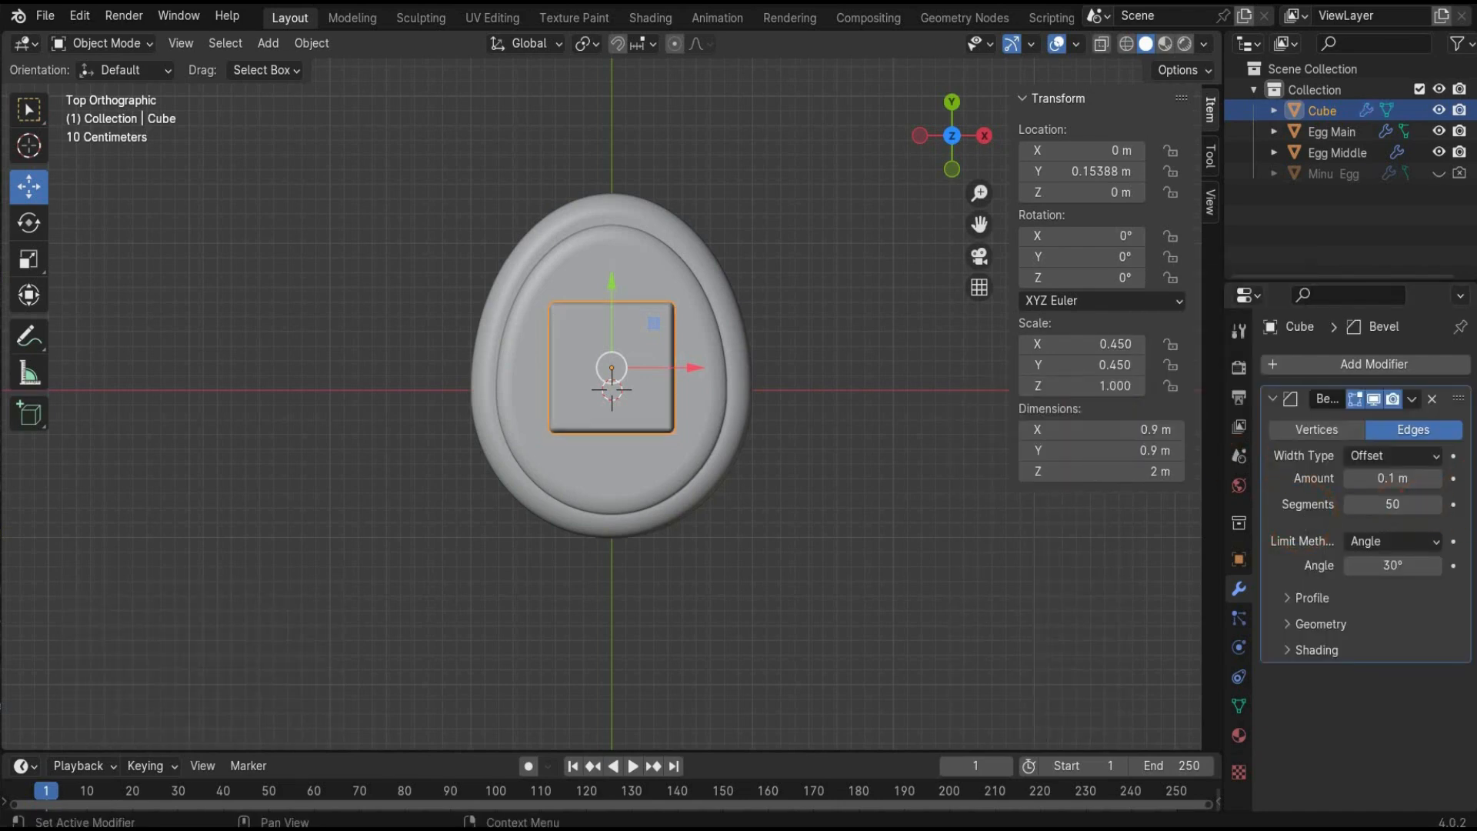
Rename the cube object as Minus Dislay
double_click(1329, 110)
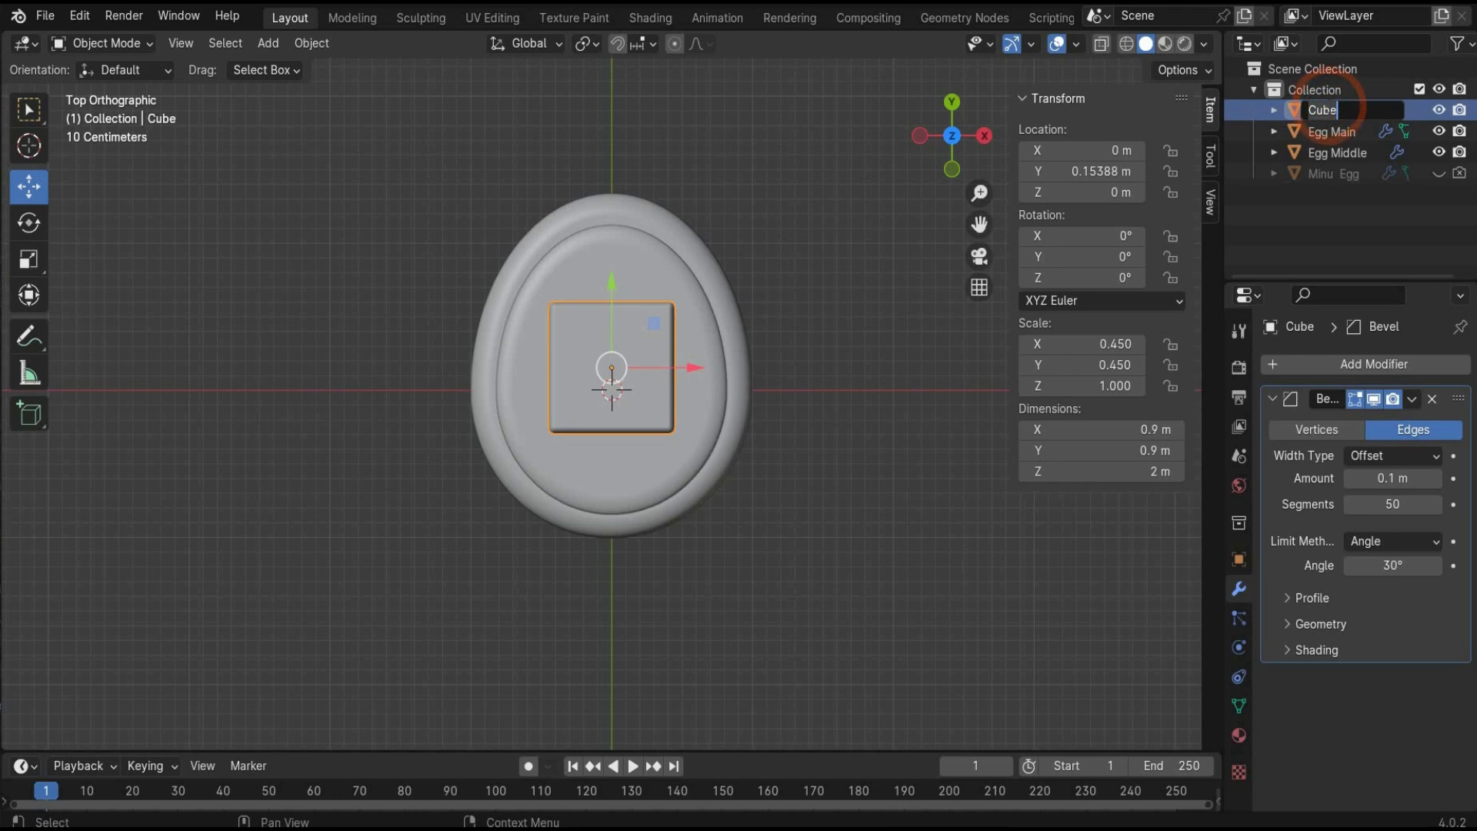
type("Minus Dispay")
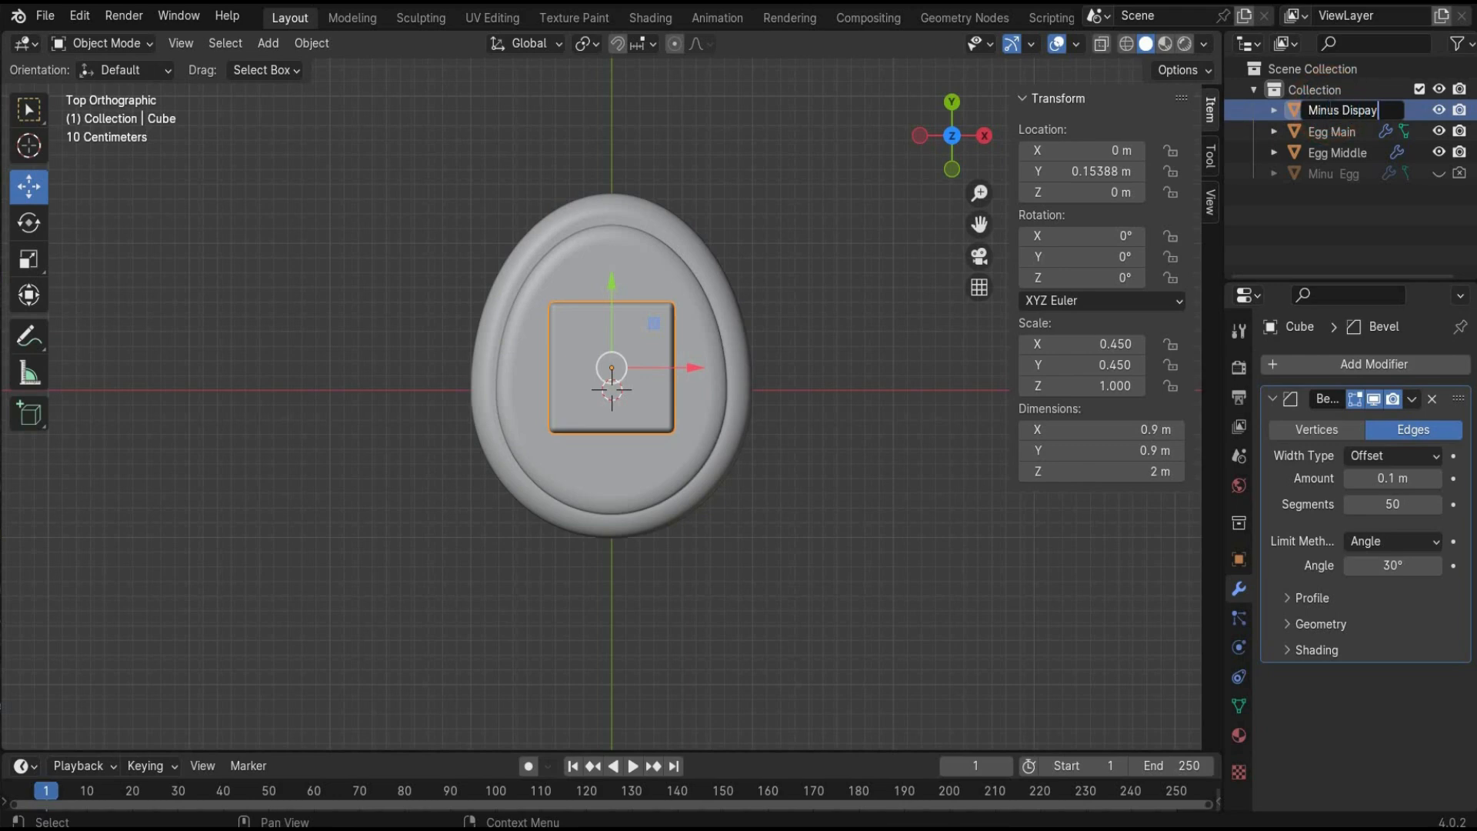
key("Return")
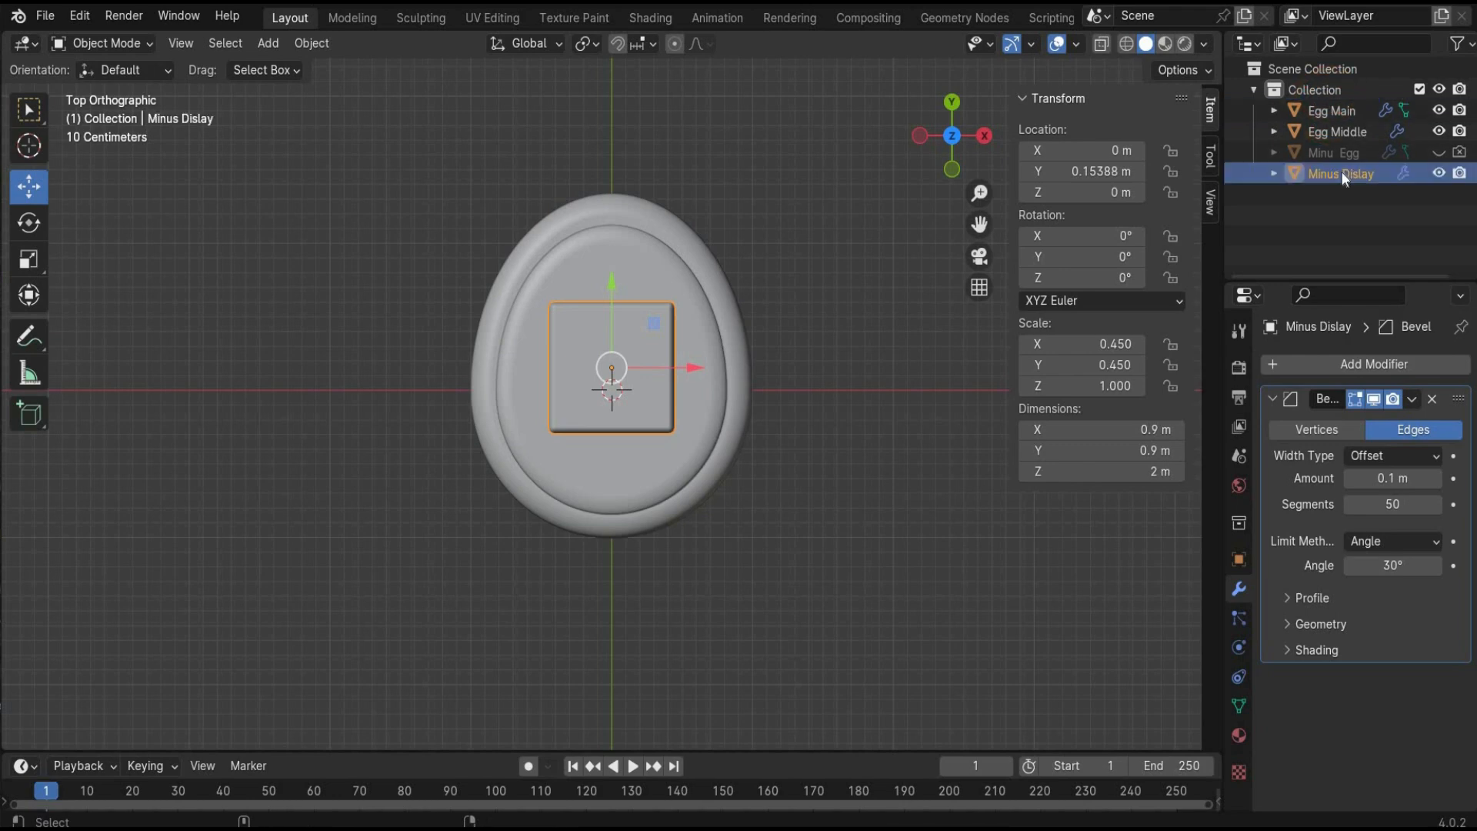
Duplicate Minus Dislay as Display Glass and hide the copy in the viewport and renders
key("ctrl+c")
key("ctrl+v")
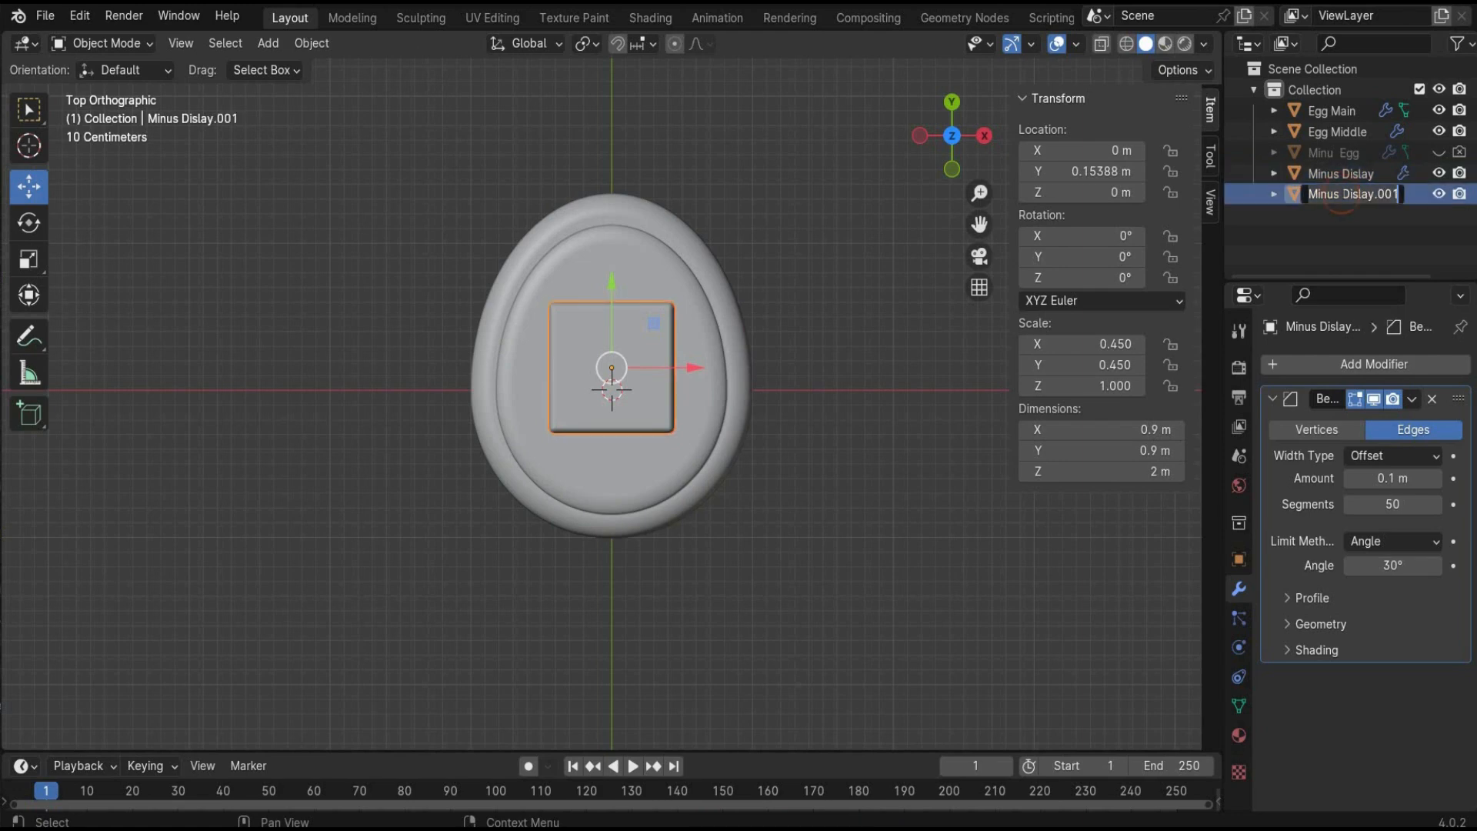
double_click(1342, 194)
type("Display")
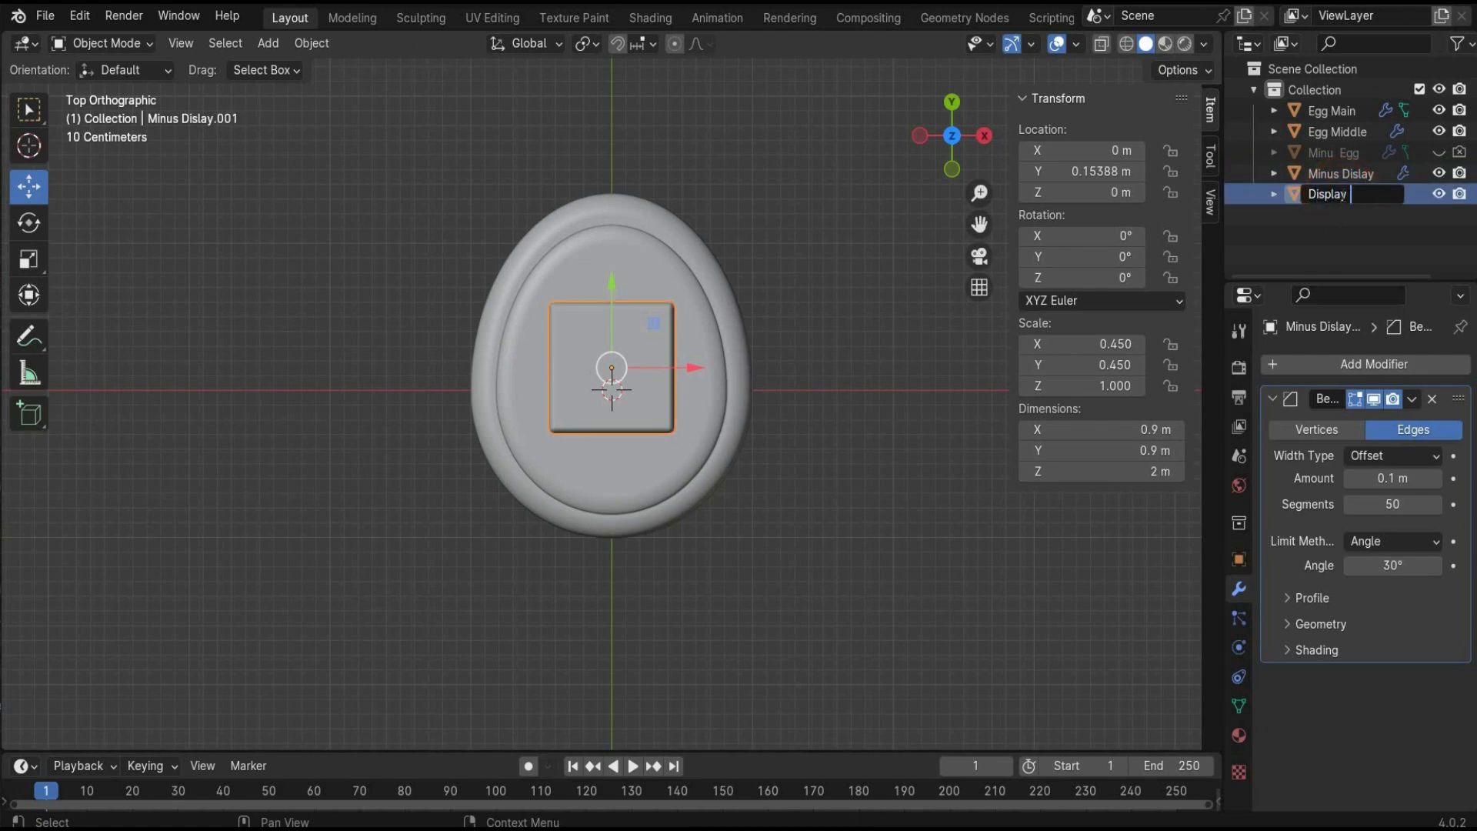
type(" Glass")
key("Return")
left_click(1439, 111)
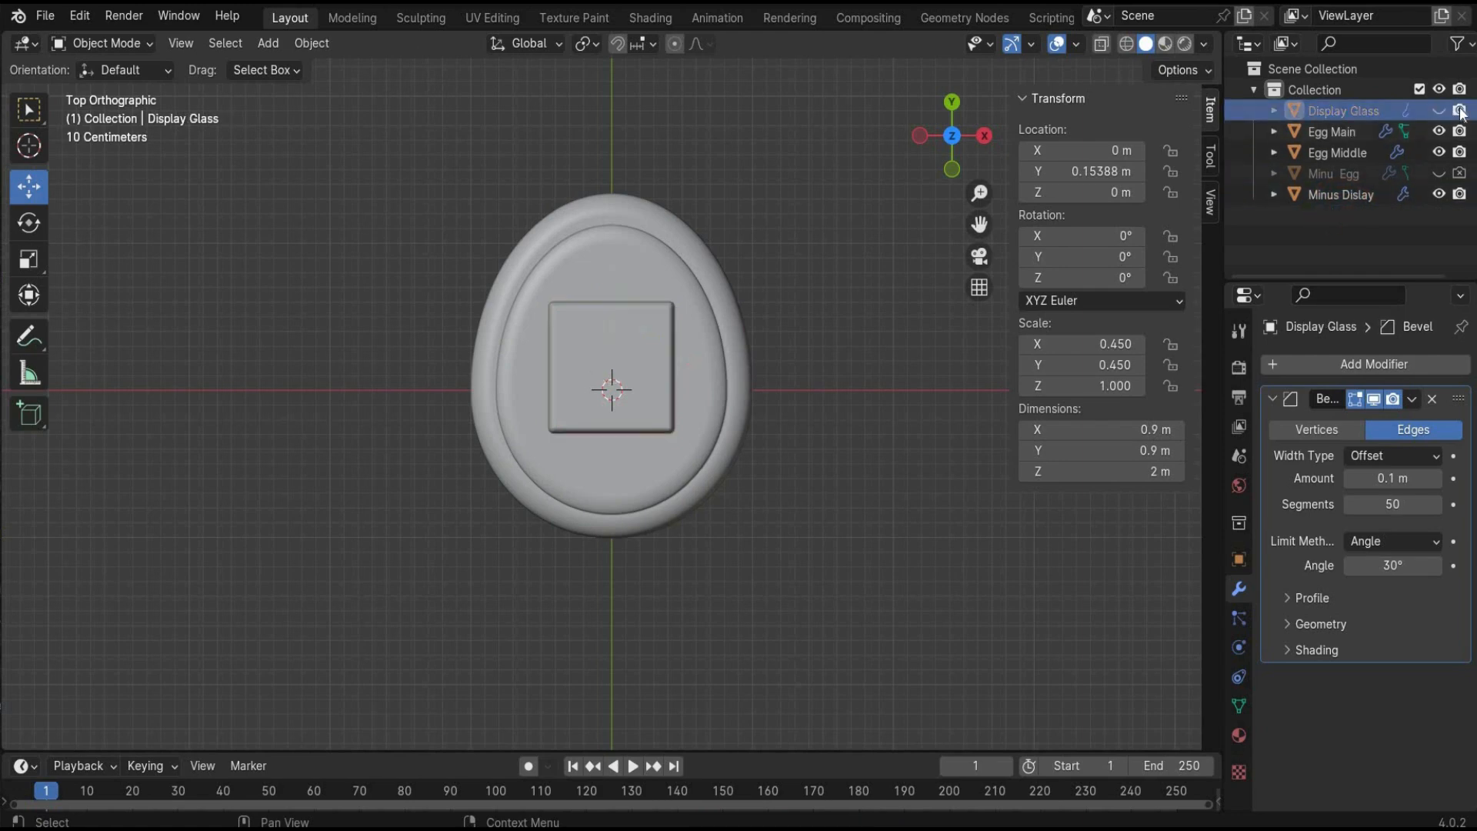
left_click(1460, 111)
Duplicate Minus Dislay, rename the copy as Display, and hide it in the viewport and renders
left_click(1356, 221)
key("ctrl+c")
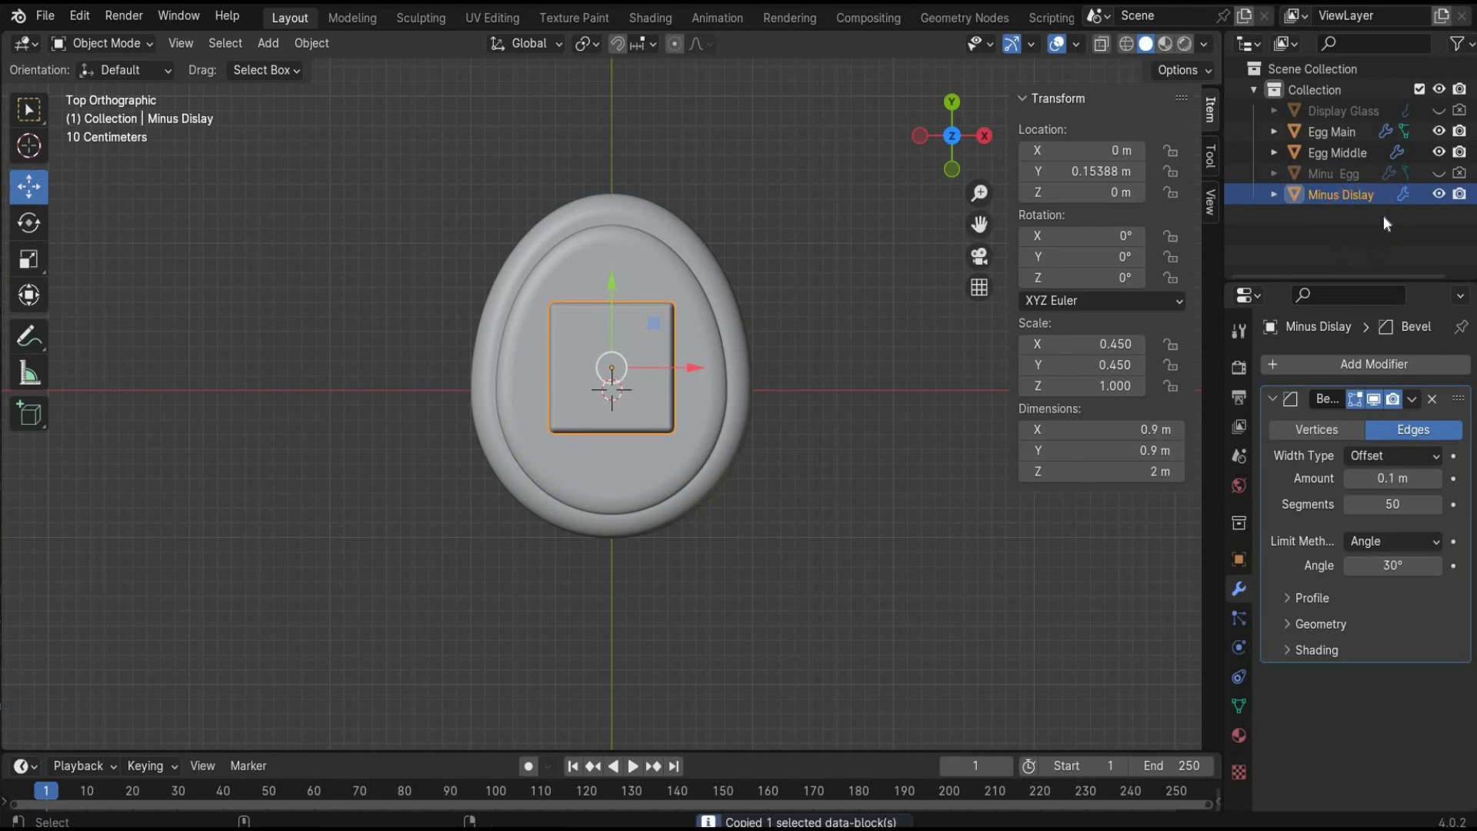
key("ctrl+v")
double_click(1374, 215)
type("D")
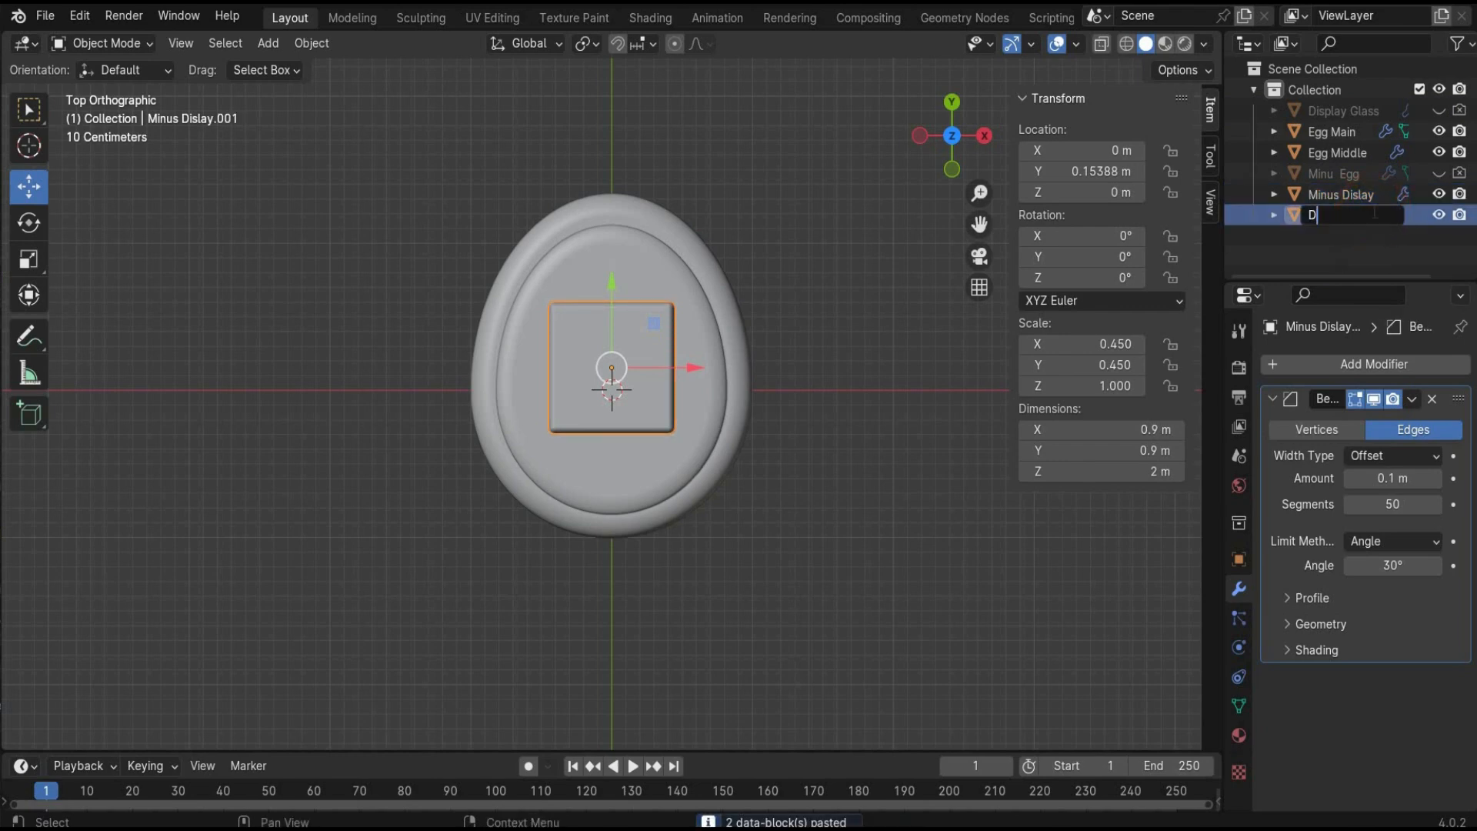
type("isplay")
key("Return")
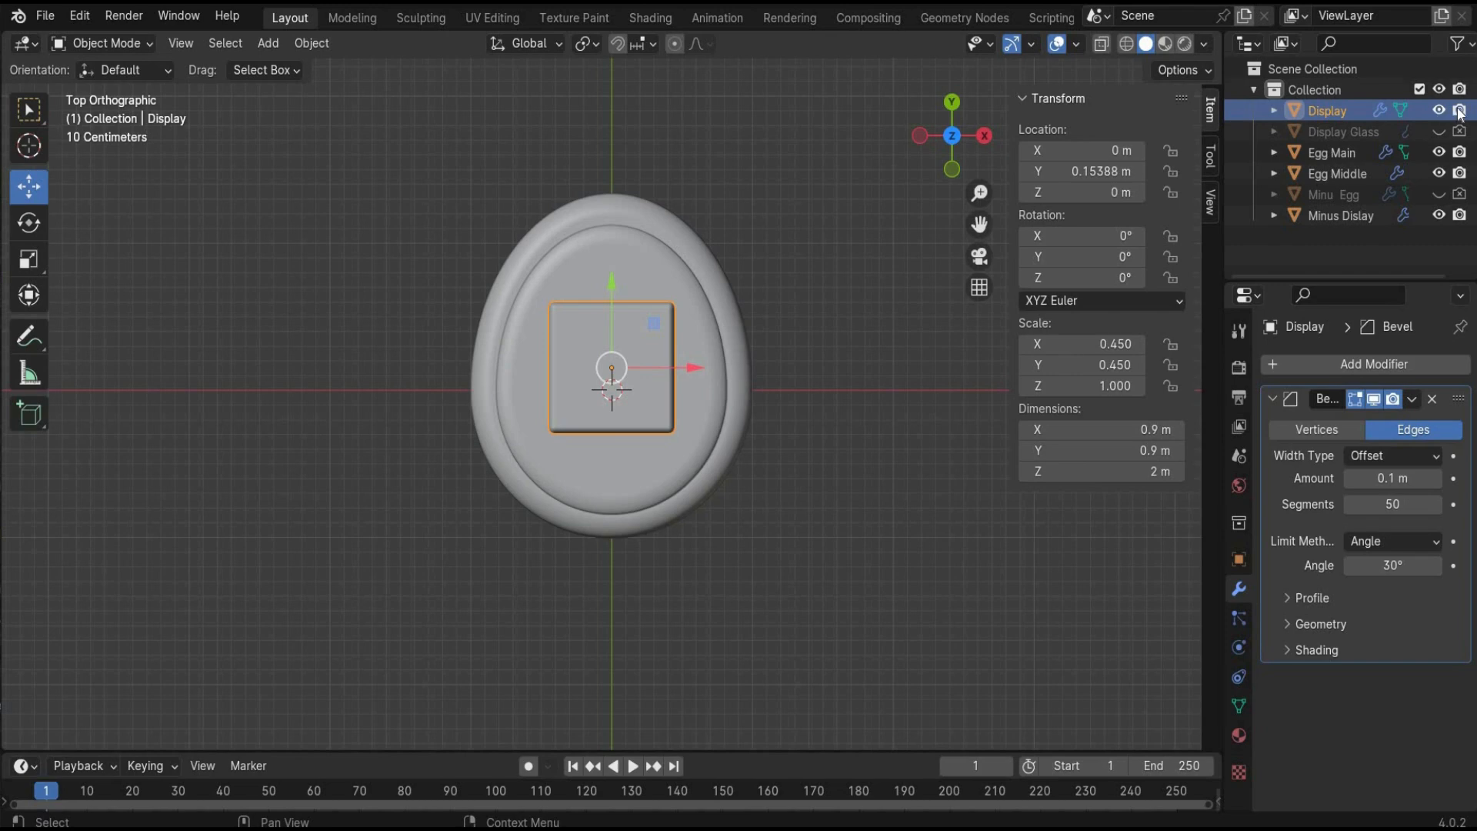
left_click_drag(1460, 112, 1439, 112)
Add a Boolean Difference modifier to Egg Middle with Minus Dislay as the cutting object
left_click(1340, 156)
left_click(1343, 174)
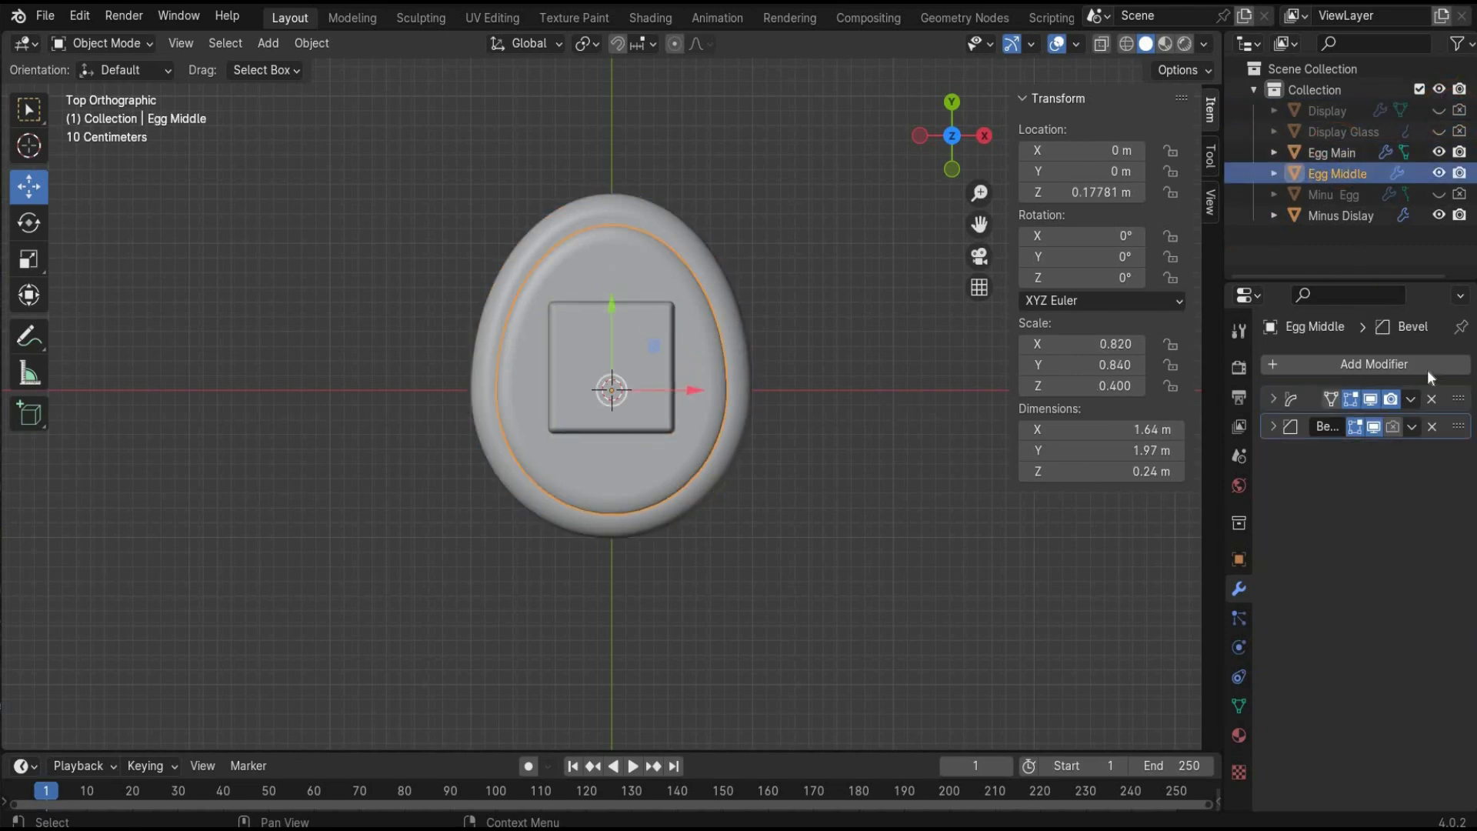
left_click(1272, 363)
mouse_move(1272, 363)
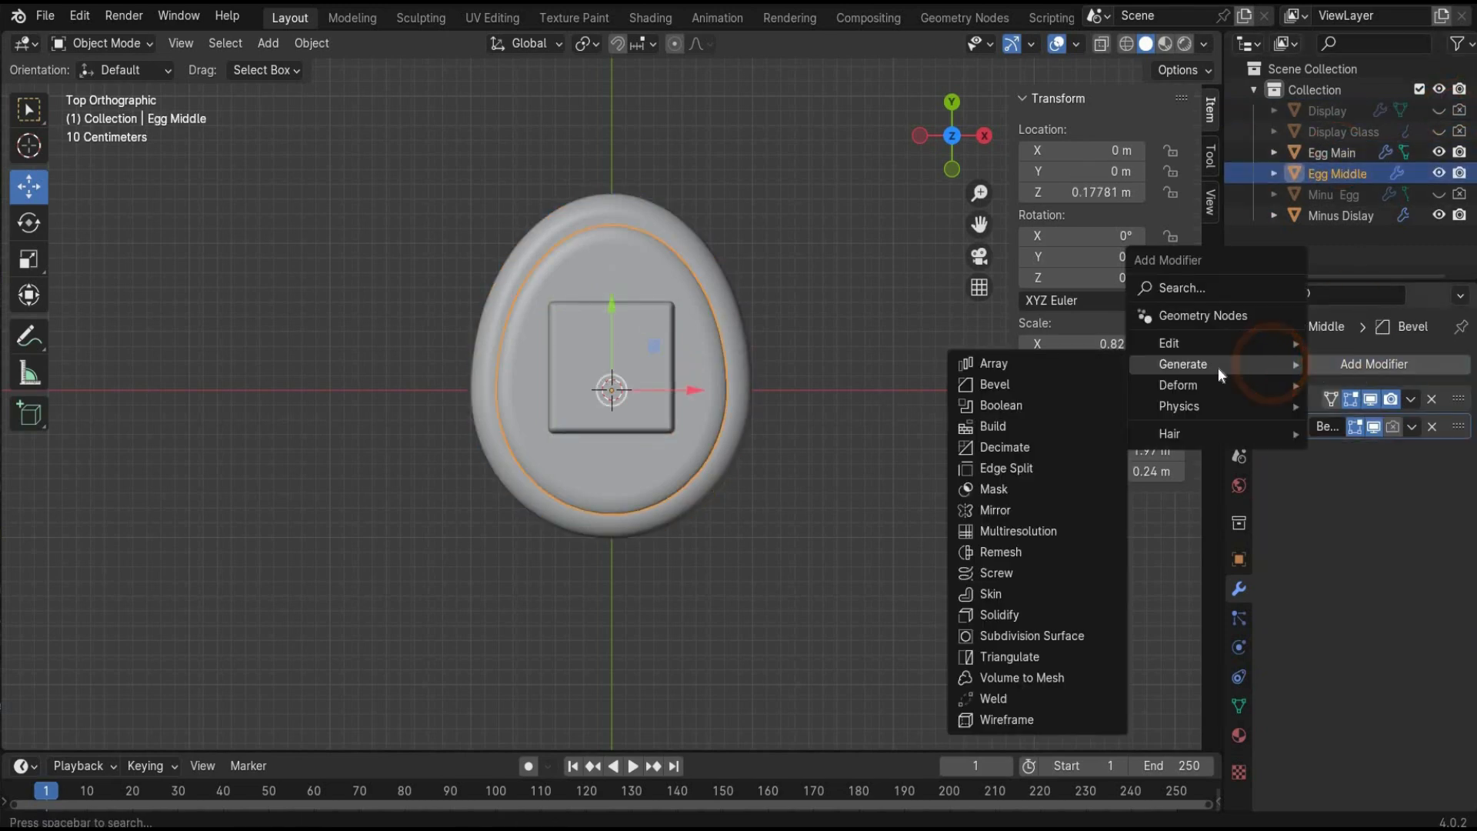
left_click(1041, 406)
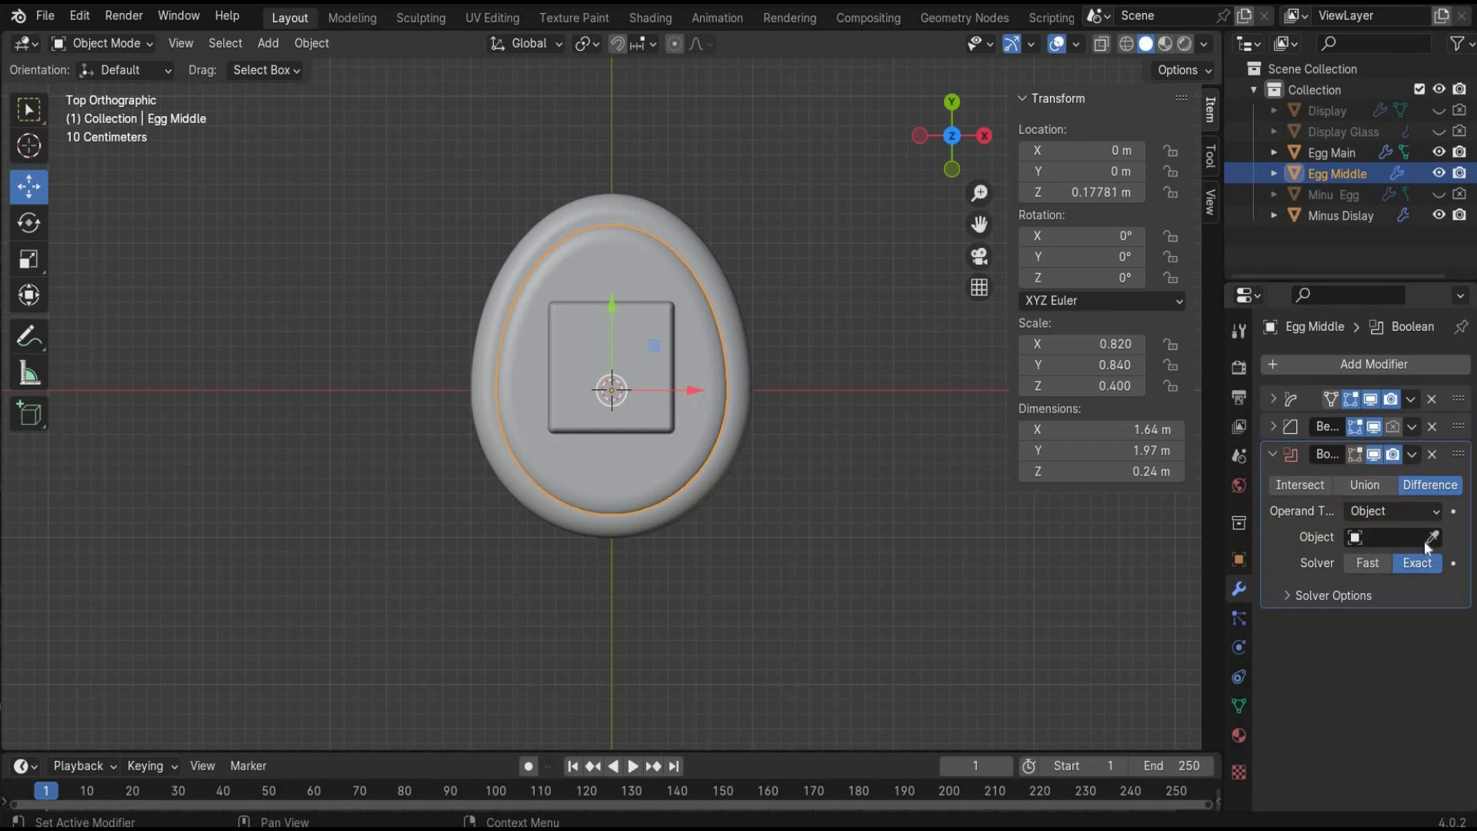
left_click(1429, 541)
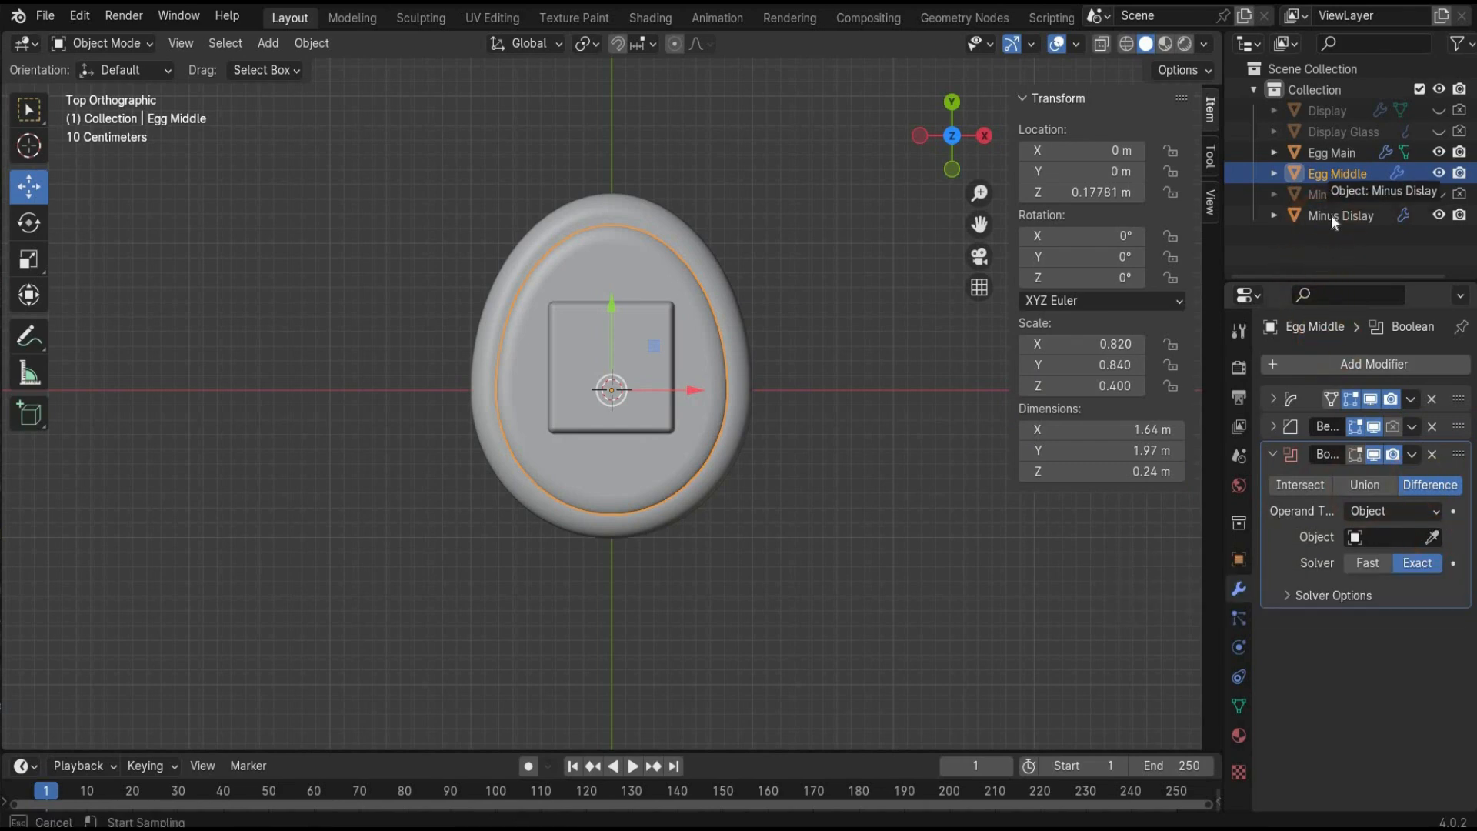
left_click(1331, 215)
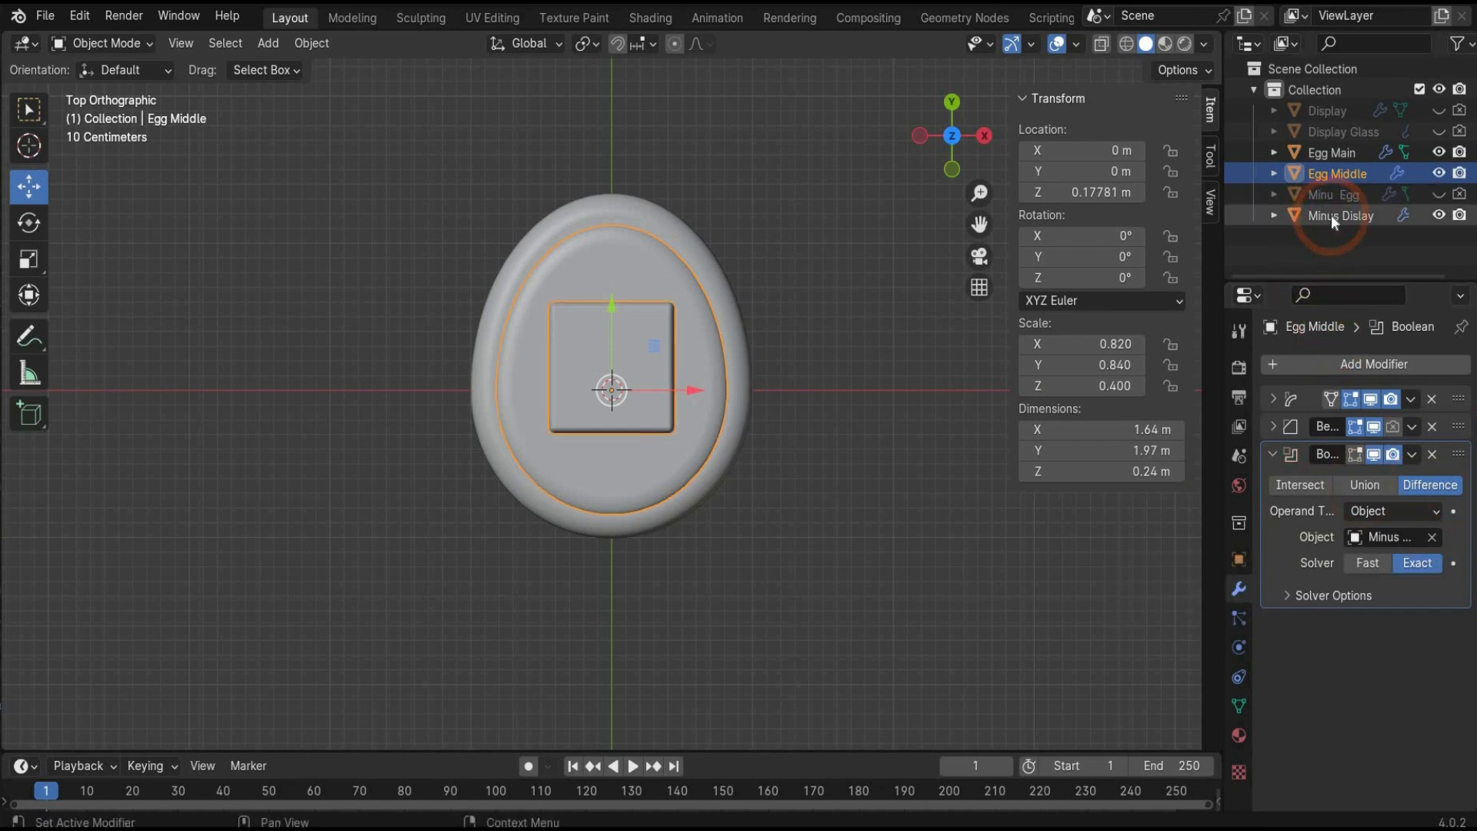
Hide Minus Dislay in the viewport and renders
left_click(1439, 215)
left_click(1461, 217)
middle_click_drag(917, 335, 923, 309)
left_click(923, 310)
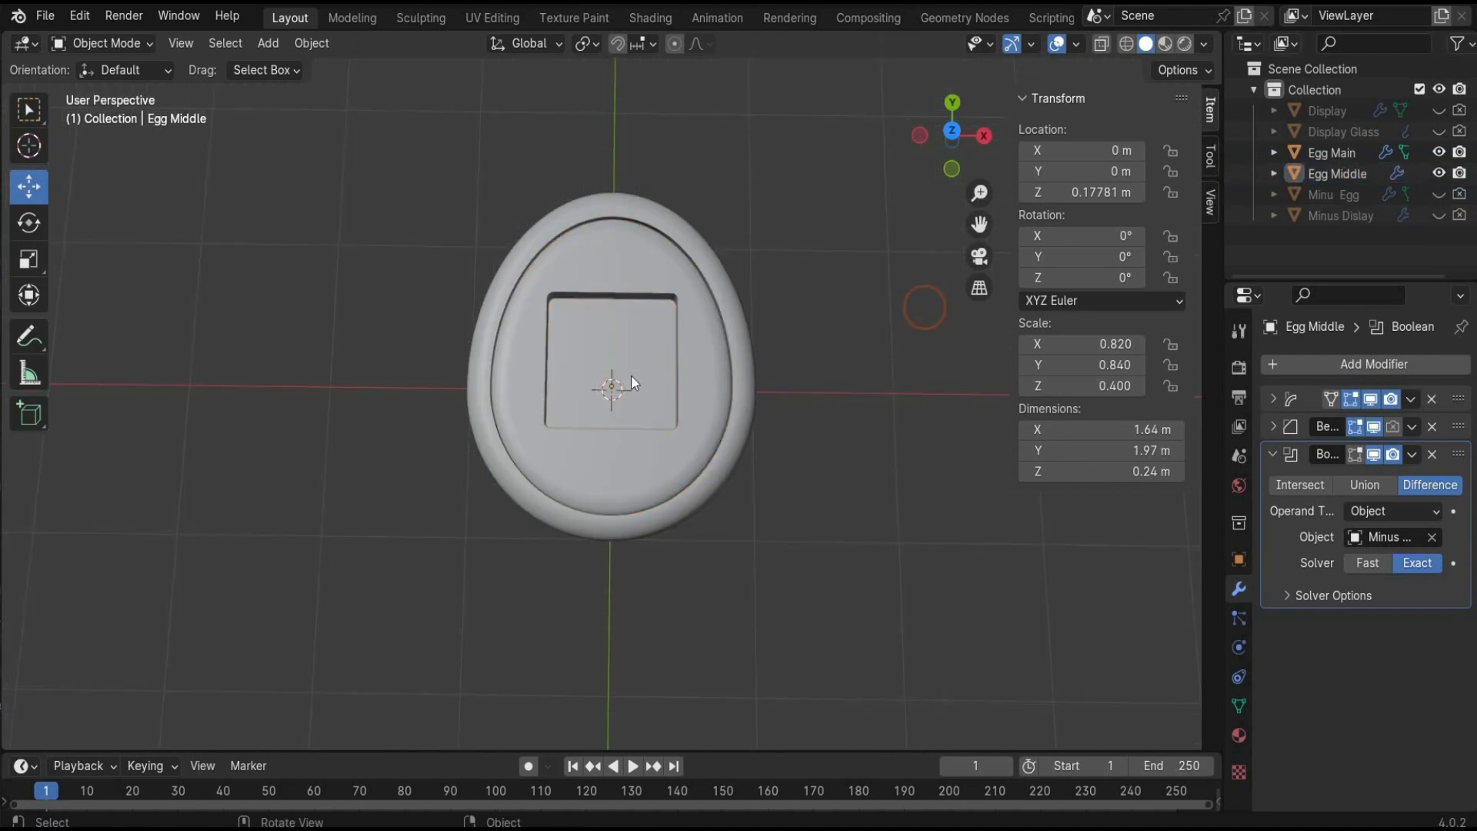
Unhide Display in the viewport and renders and set its Z scale to 0.5
left_click(1439, 110)
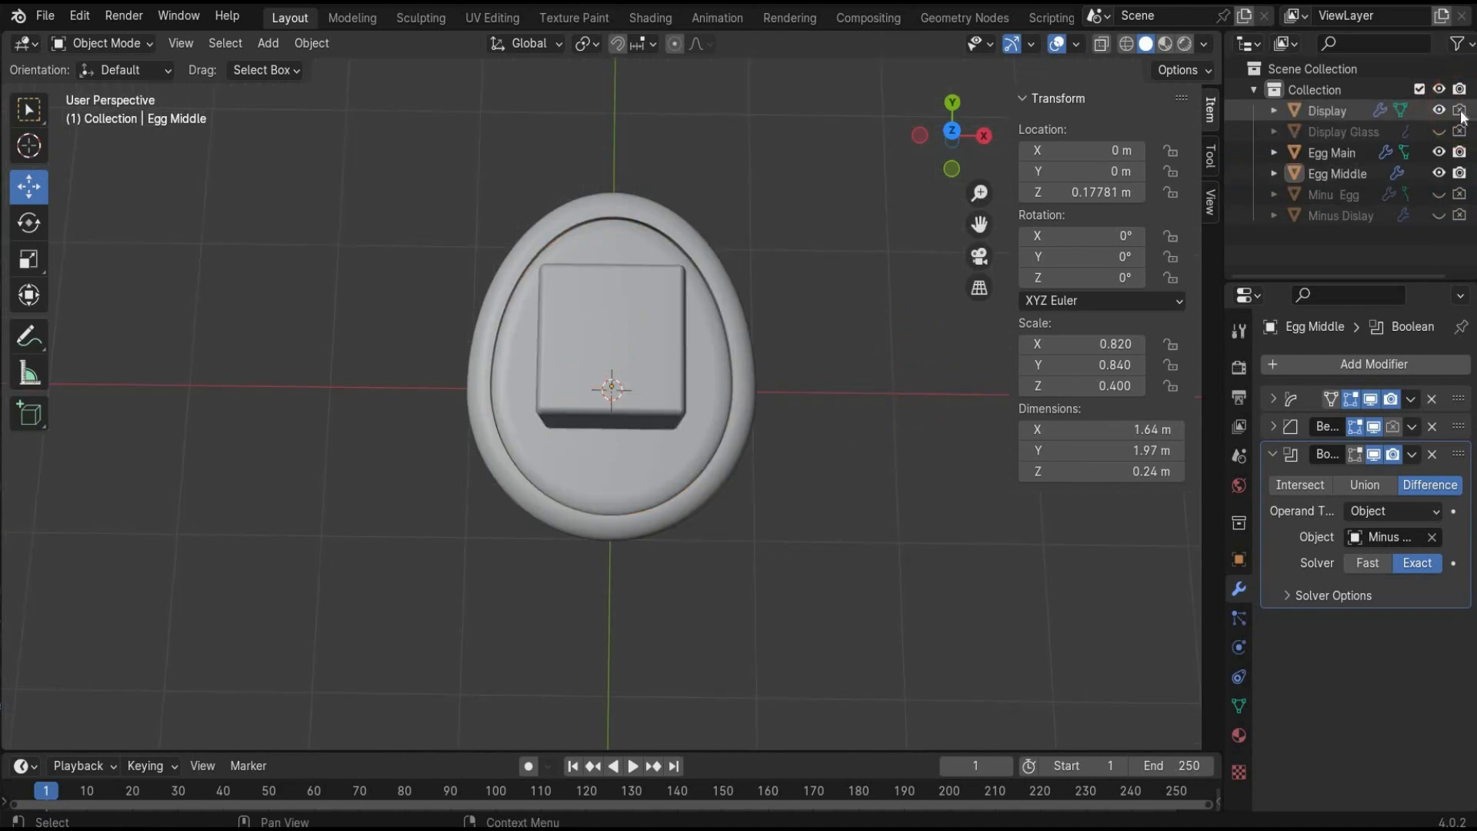
left_click(884, 185)
left_click_drag(954, 122, 953, 51)
left_click(613, 308)
left_click(1121, 385)
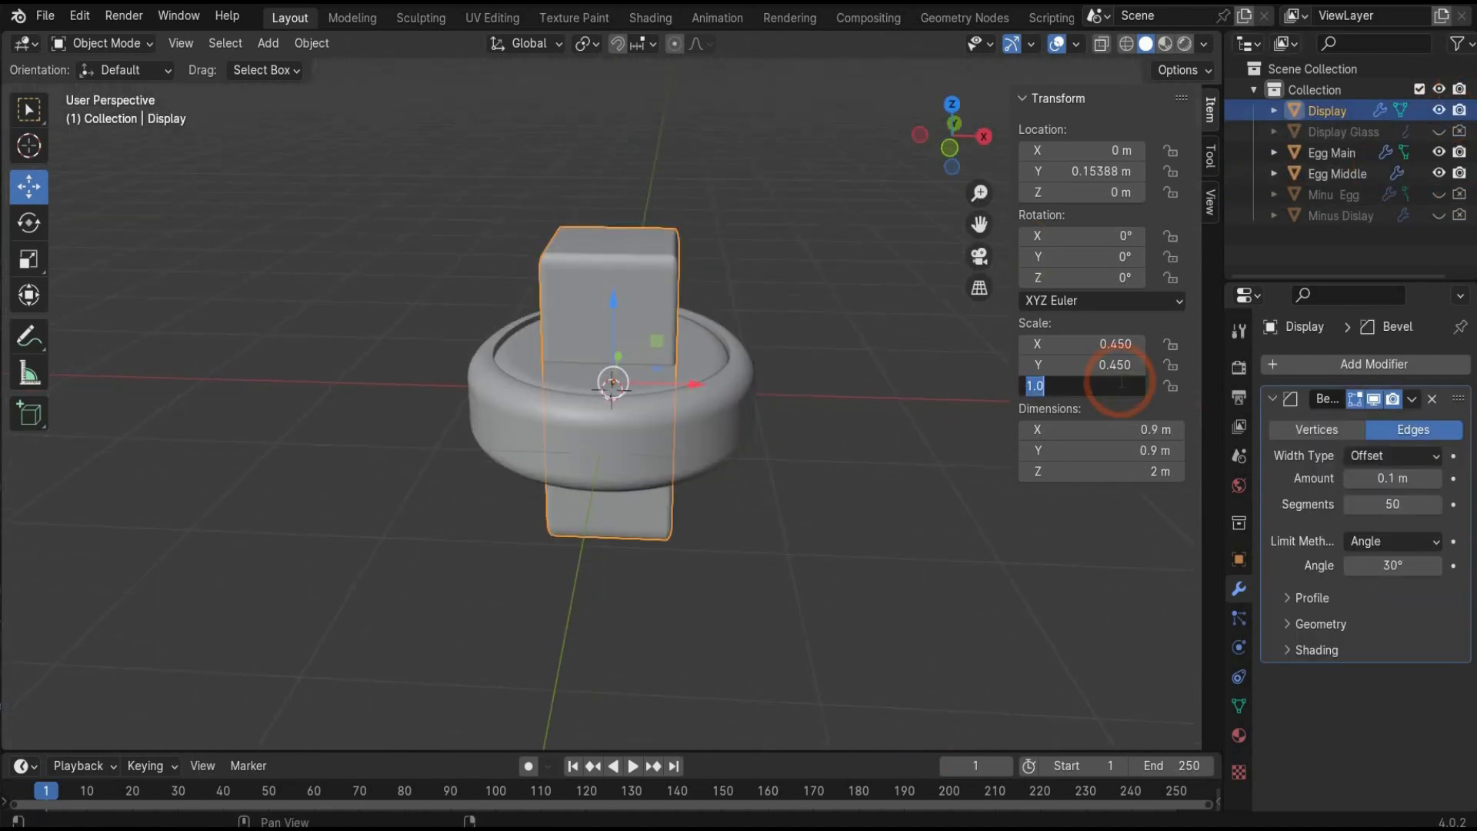
type("0.5")
key("Return")
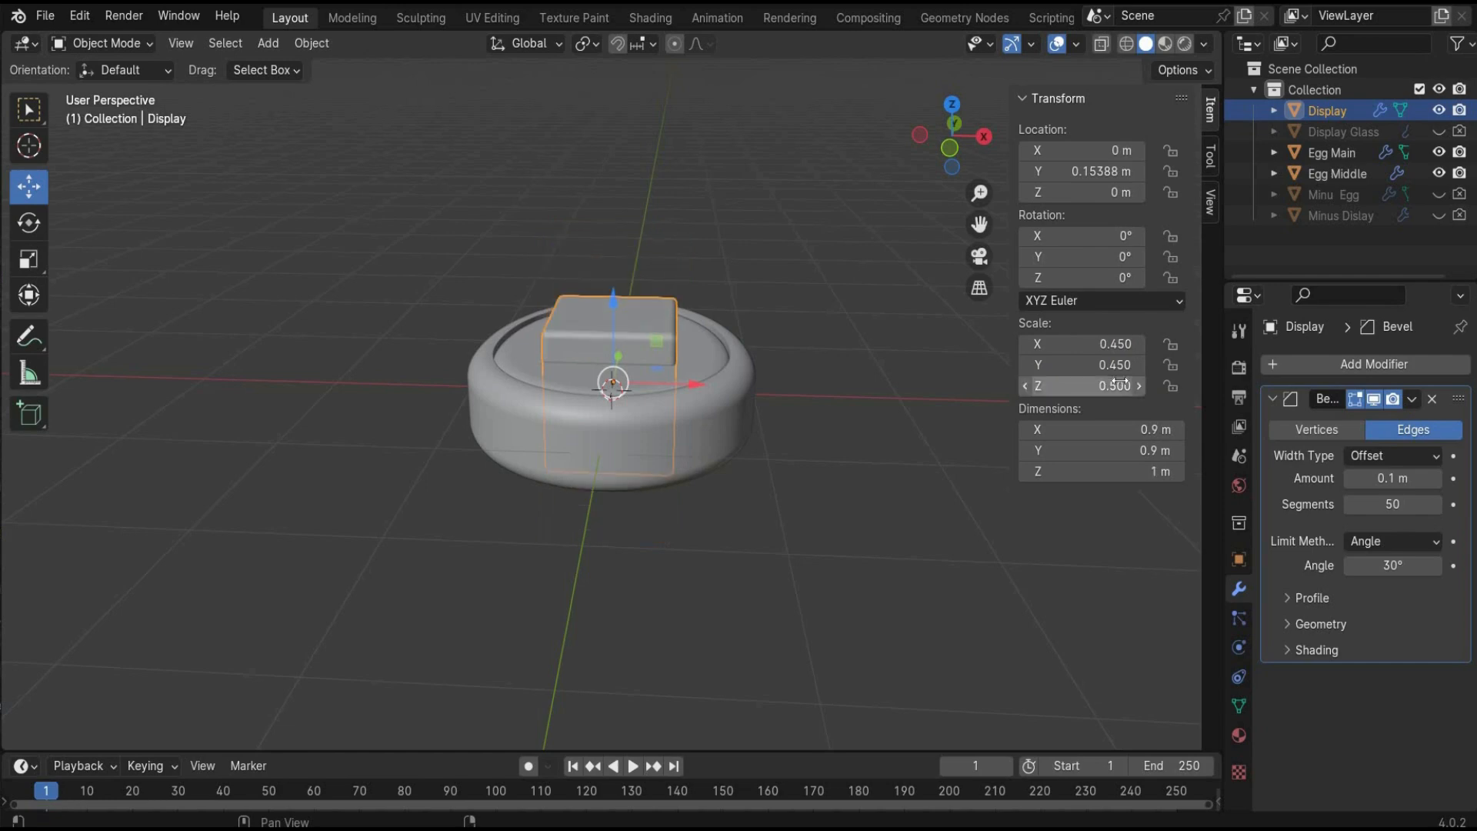
Flatten Display to a Z scale of 0.1 and raise it about 0.192 m along Z
left_click_drag(619, 301, 621, 274)
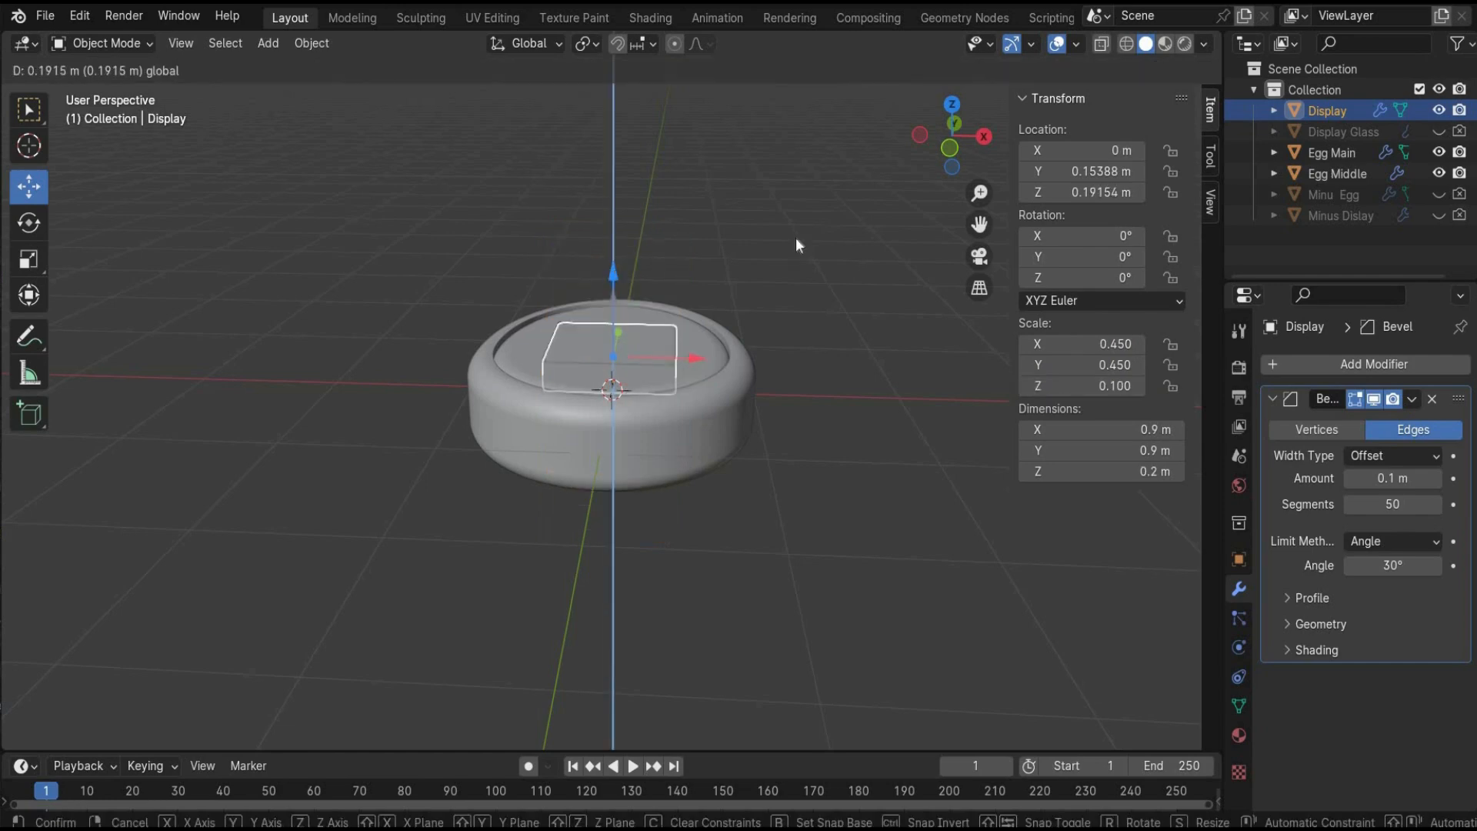
left_click_drag(796, 245, 796, 244)
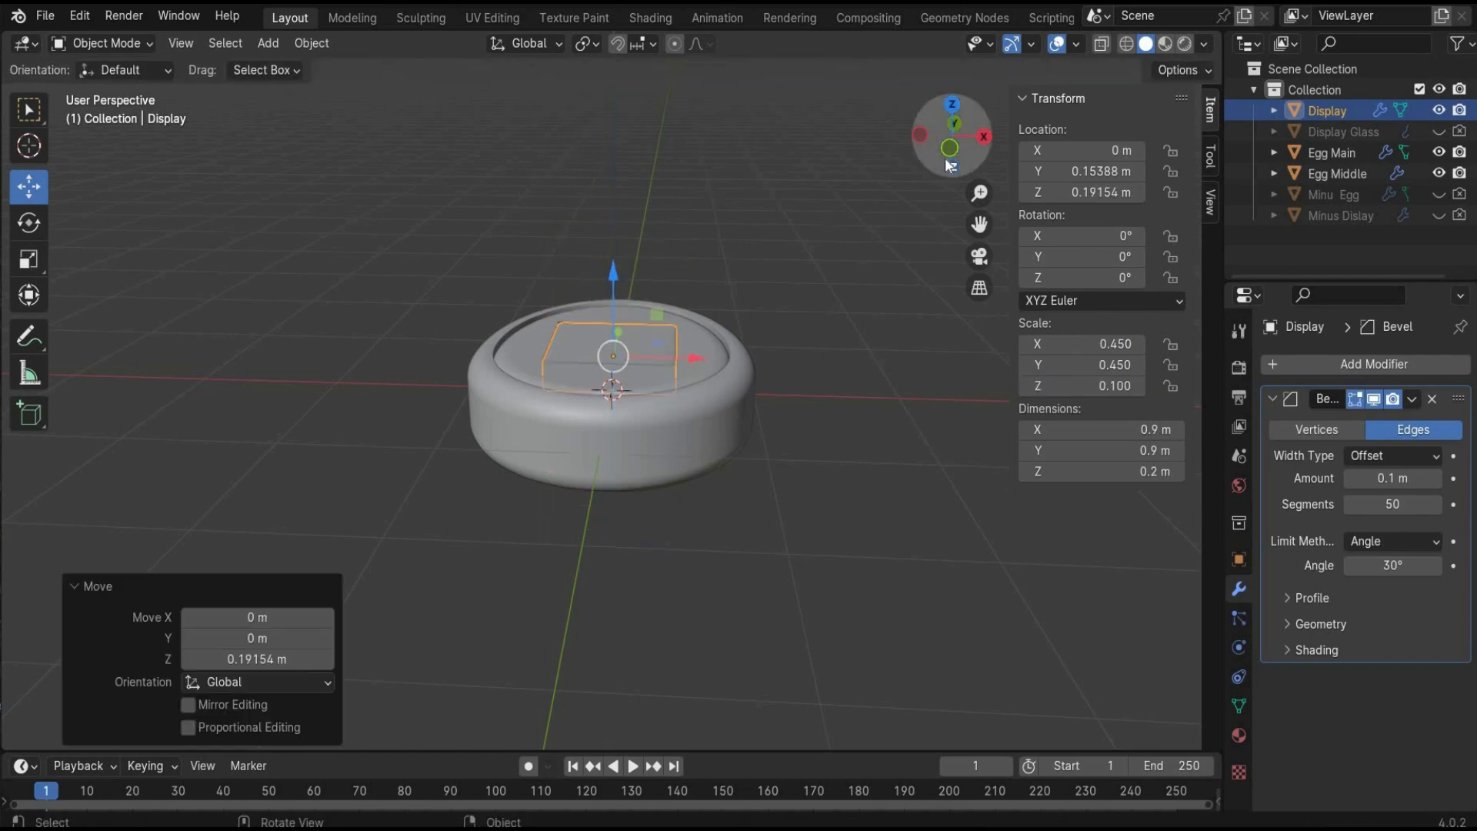
Set Display's X and Y scale to 0.43
left_click_drag(953, 150, 971, 235)
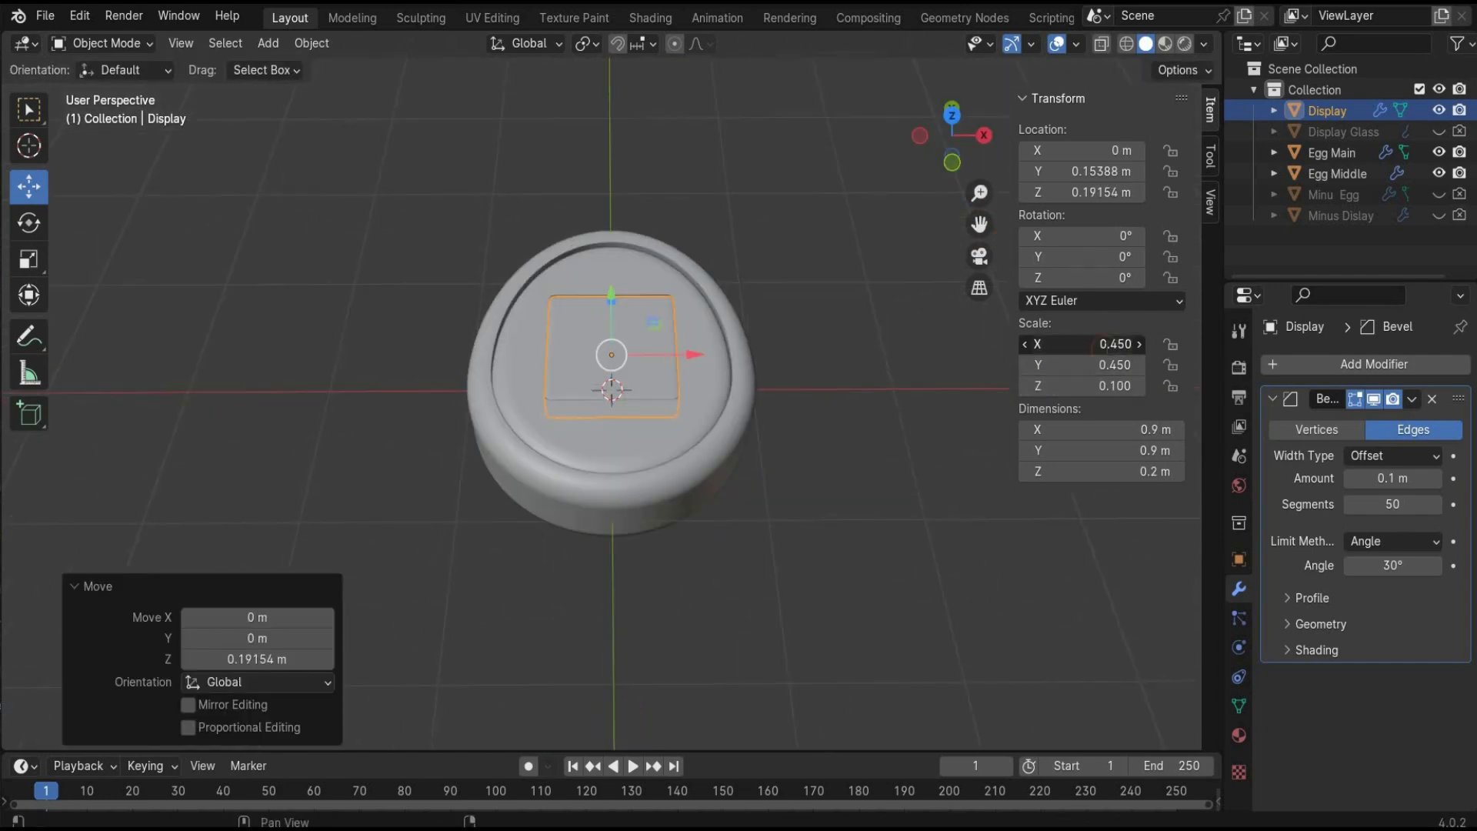
left_click(1107, 347)
type("0.4")
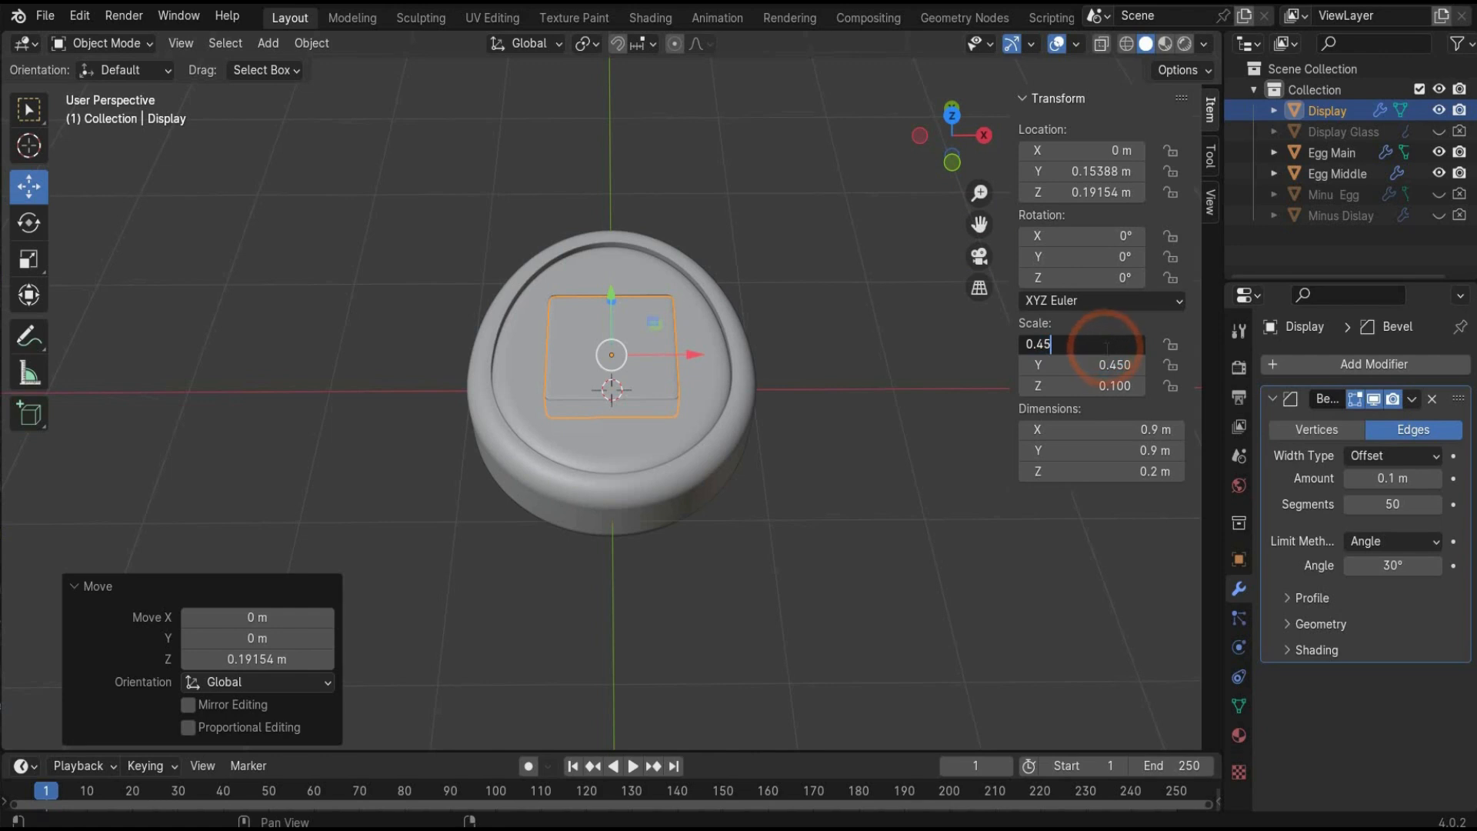
key("Return")
left_click(1108, 366)
type("0.43")
key("Return")
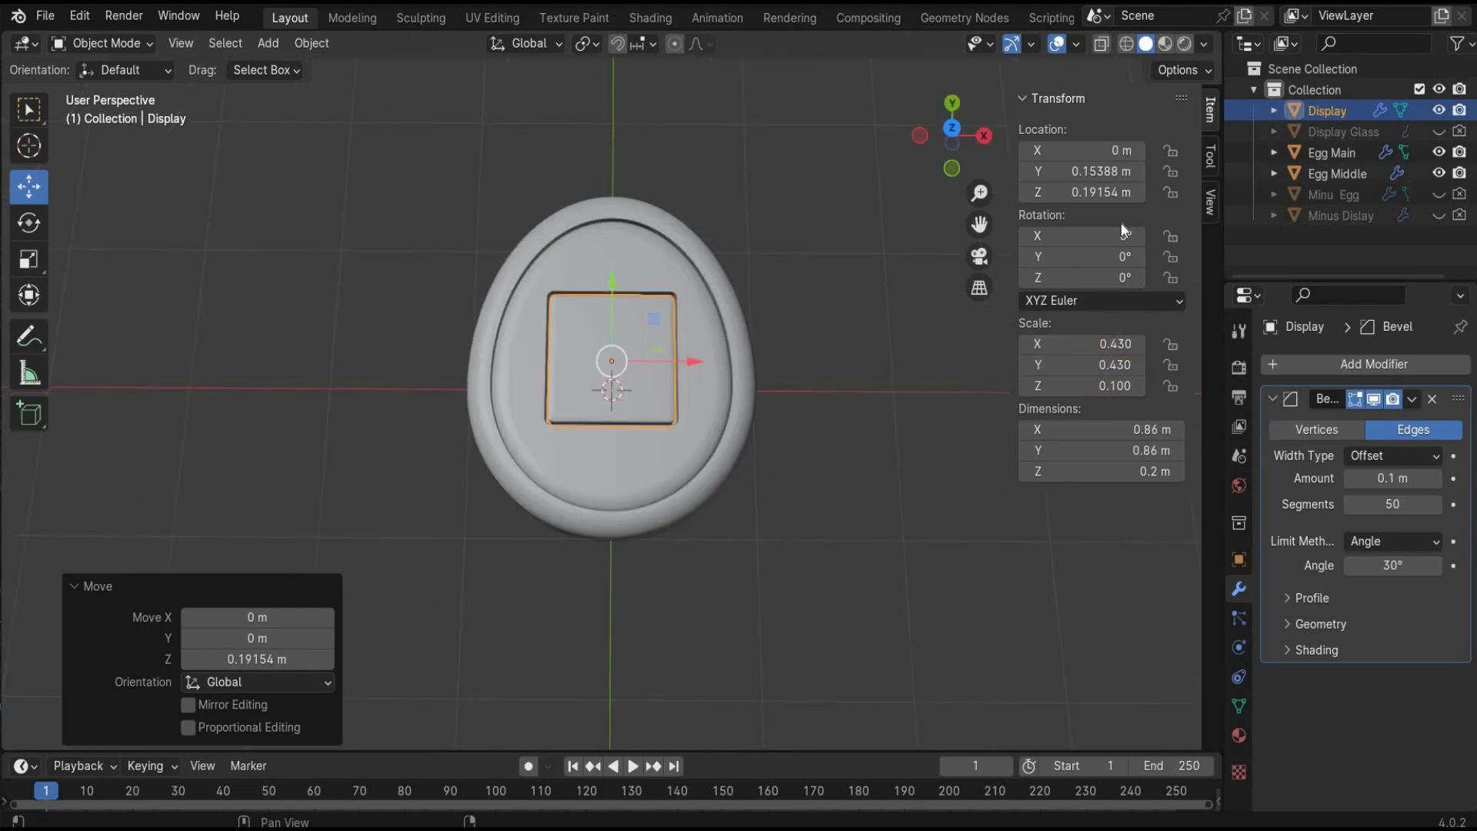
Unhide Display Glass in the viewport and renders
left_click(1439, 131)
left_click(1459, 131)
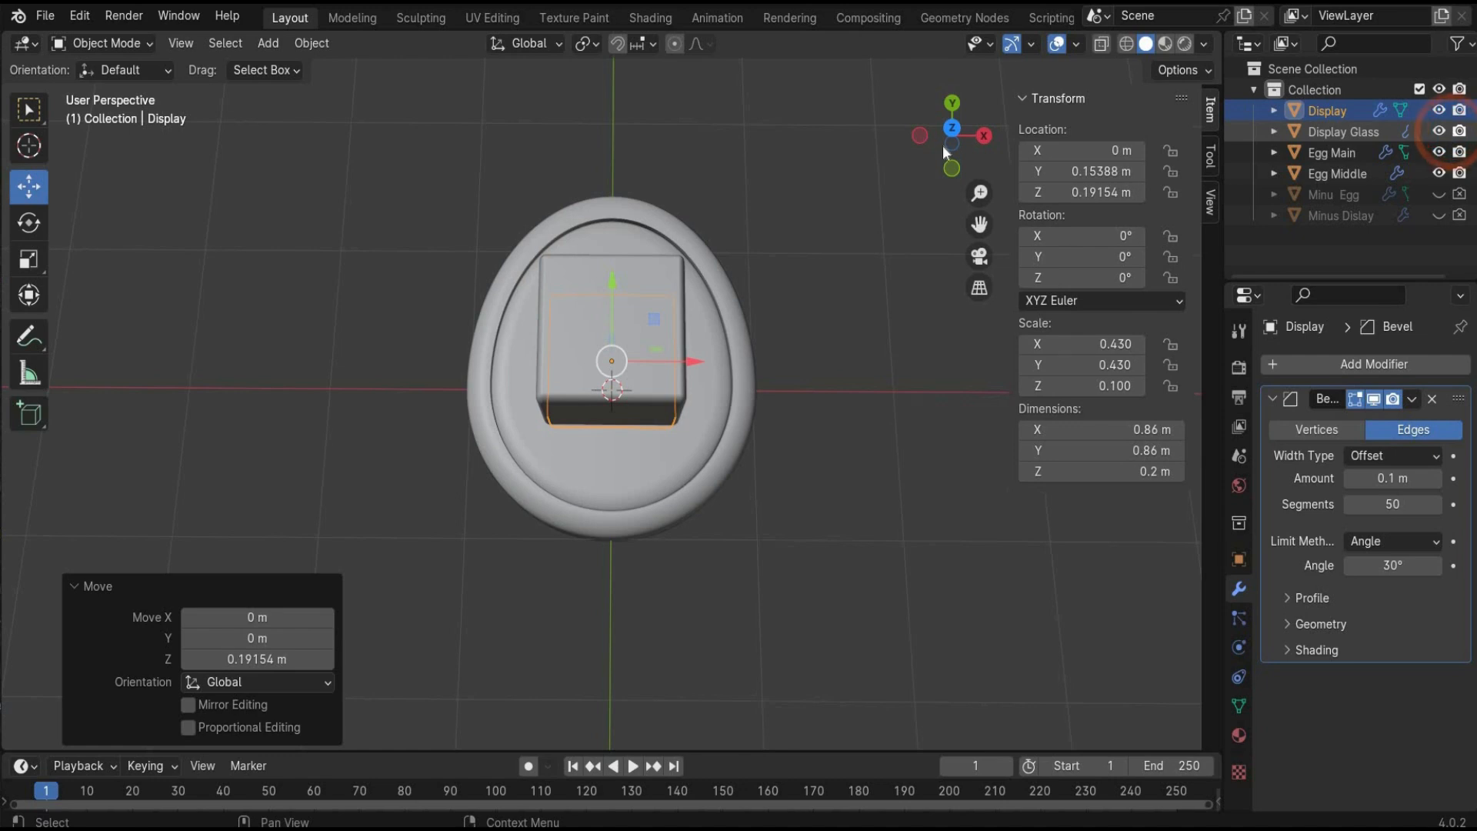
left_click_drag(945, 152, 934, 686)
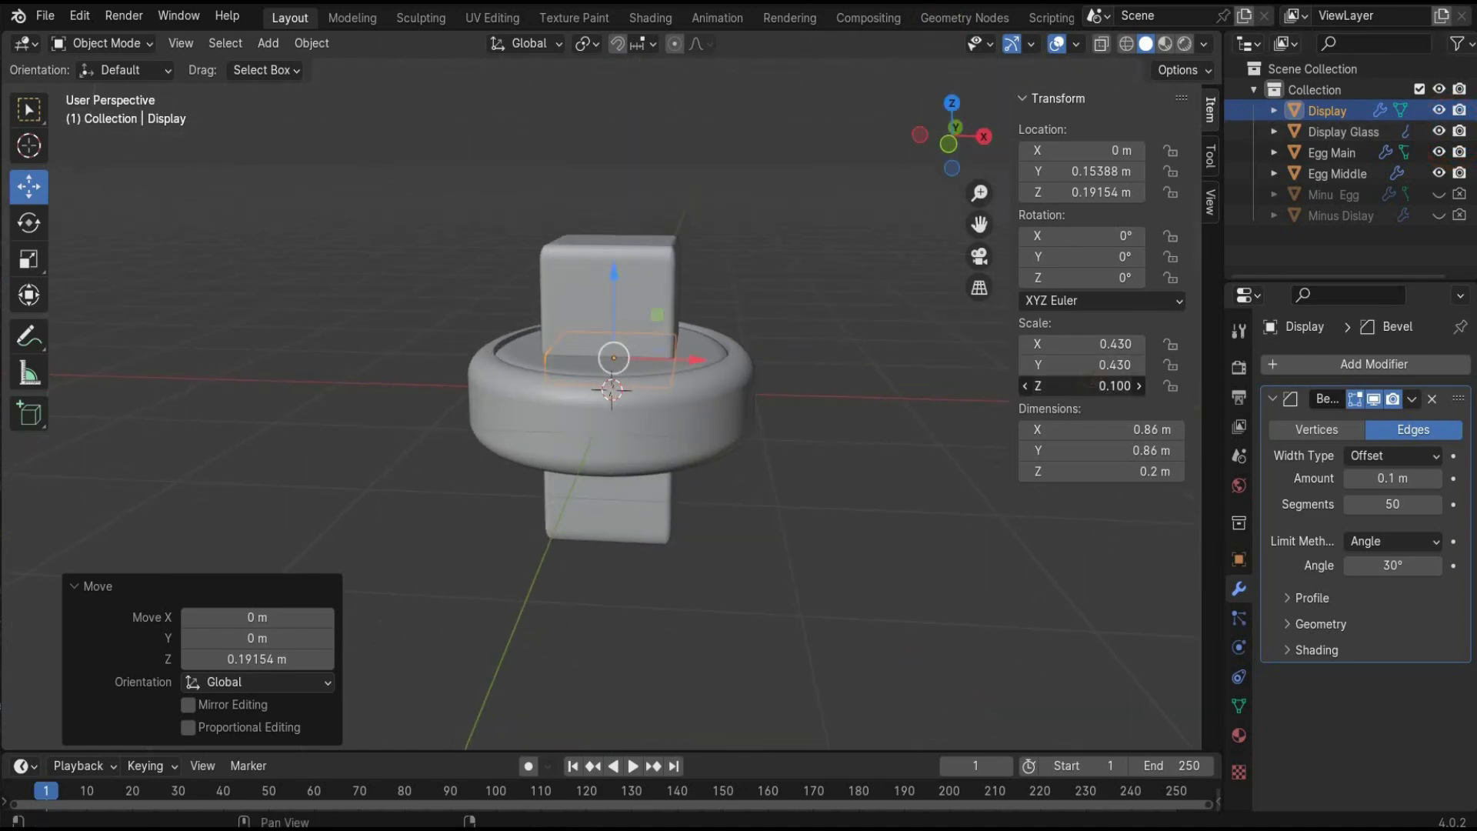
left_click(1091, 385)
left_click(1066, 386)
key("Return")
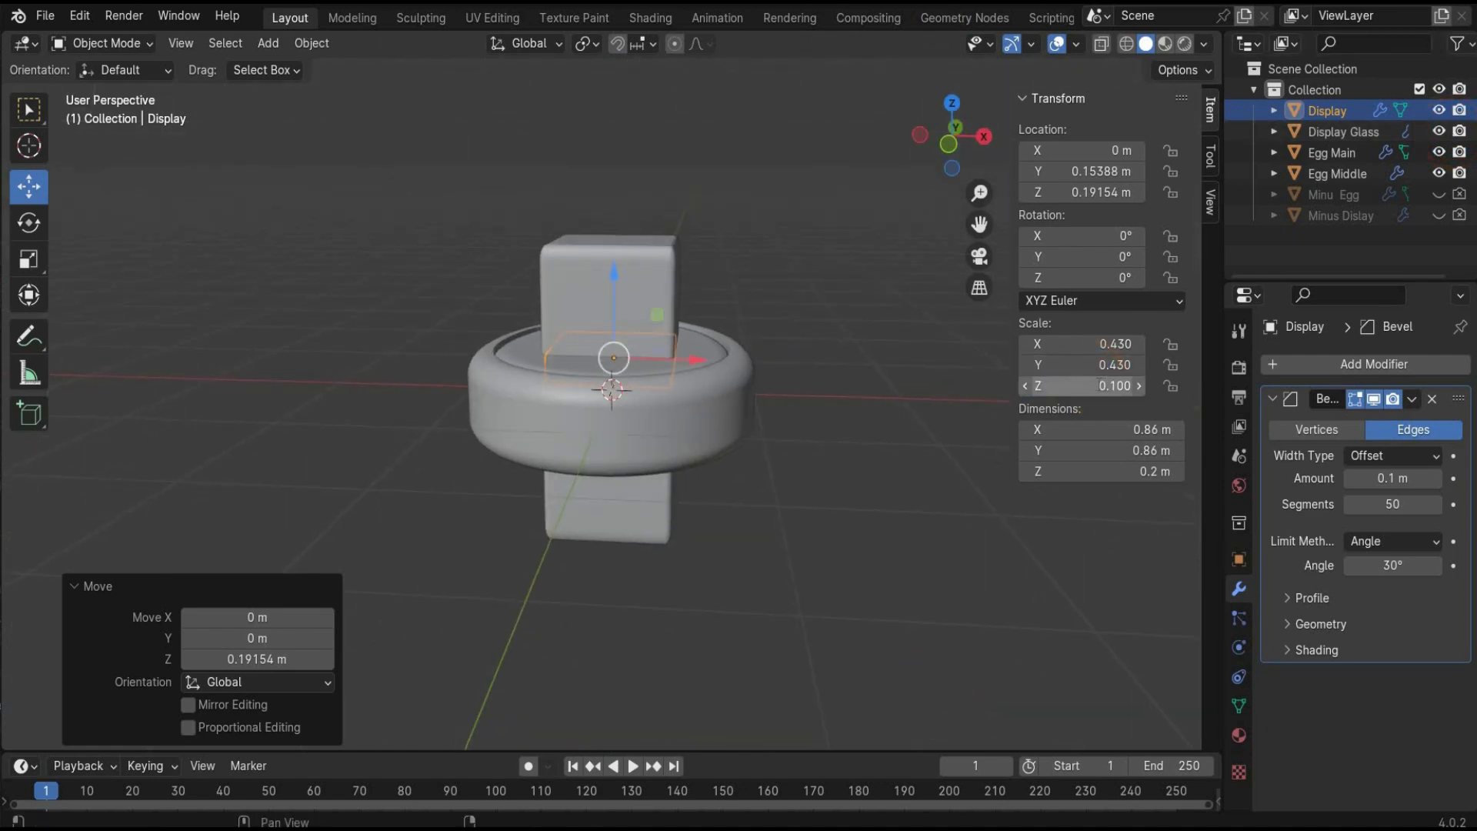
Set Display Glass's Z scale to 0.1 and move it toward the square recess in Egg Middle
left_click(1344, 132)
left_click(1091, 386)
type("0.1")
key("Return")
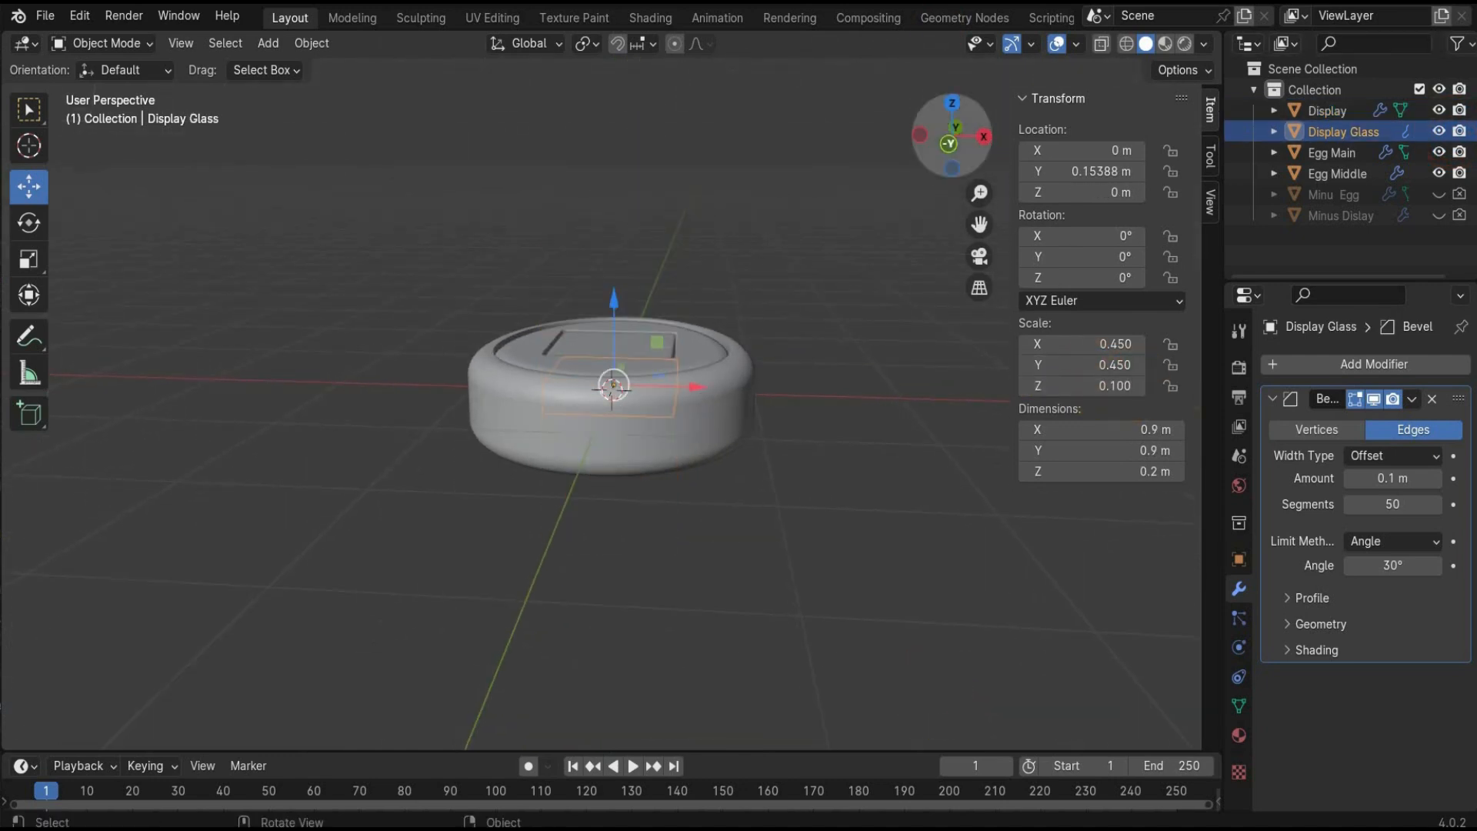
left_click_drag(952, 142, 970, 254)
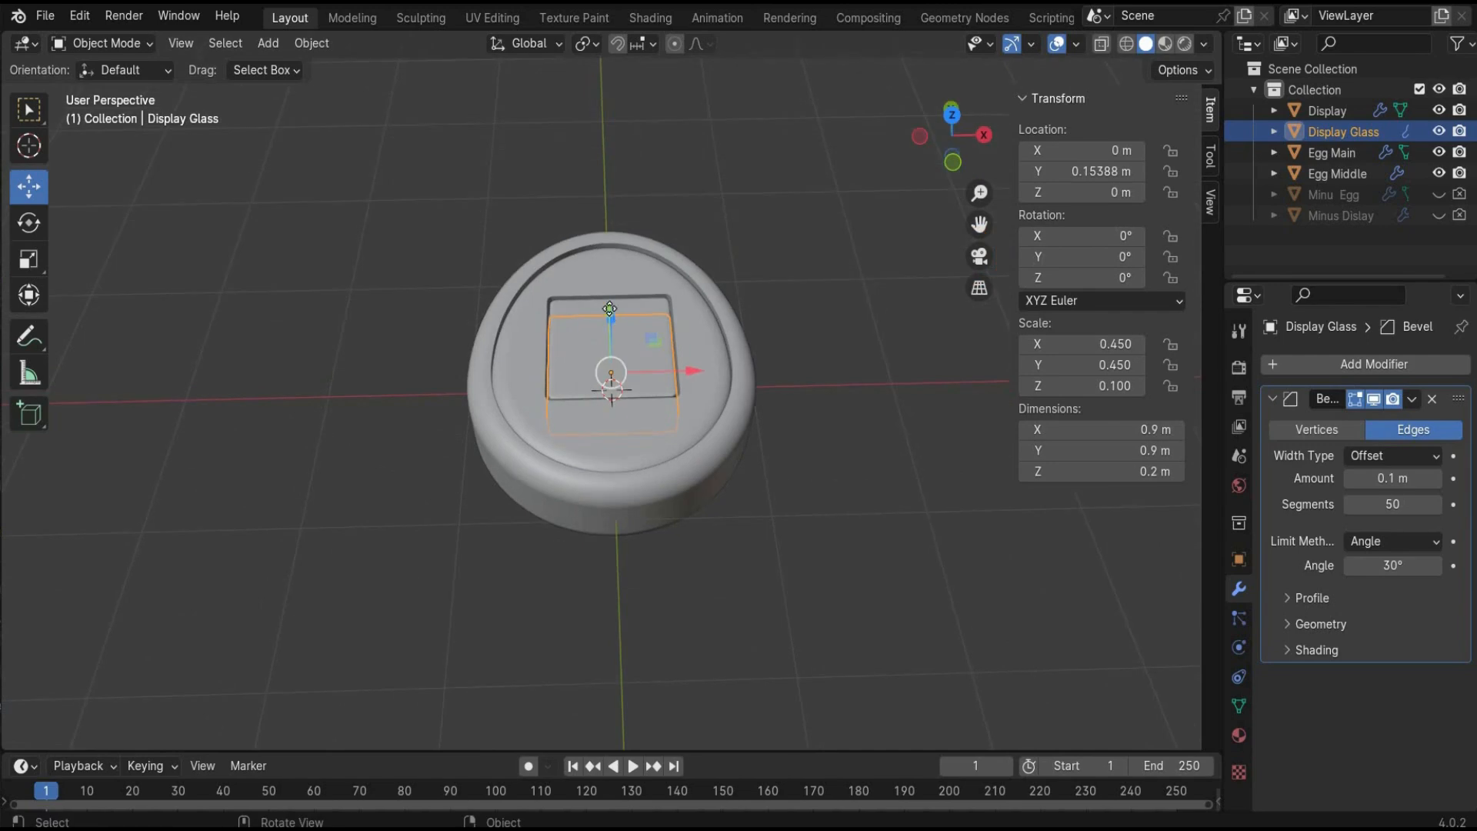
left_click_drag(610, 309, 613, 300)
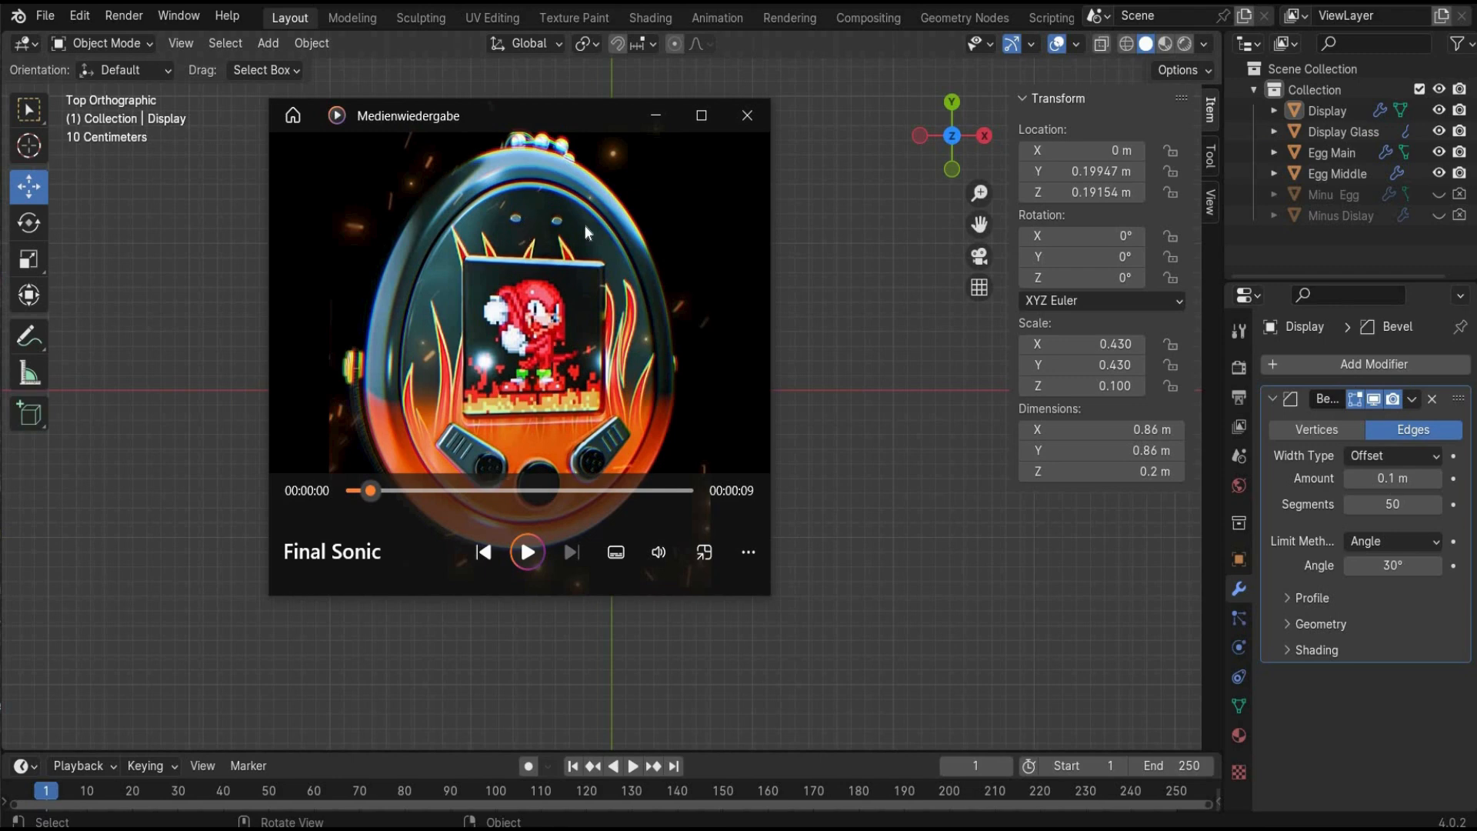
Close the reference video and make a copy of Egg Middle without its Boolean modifier
left_click(747, 117)
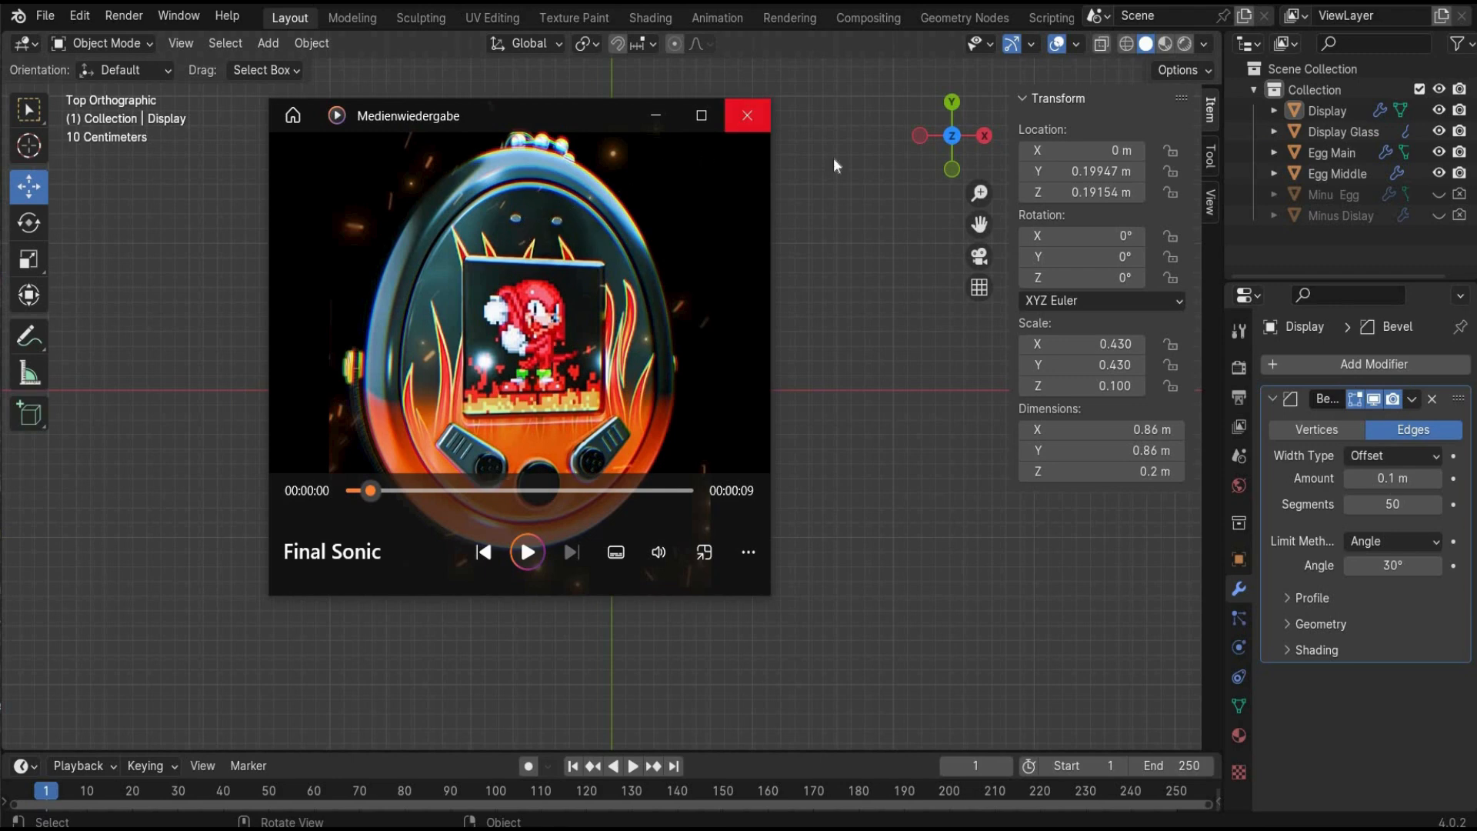
left_click(1339, 174)
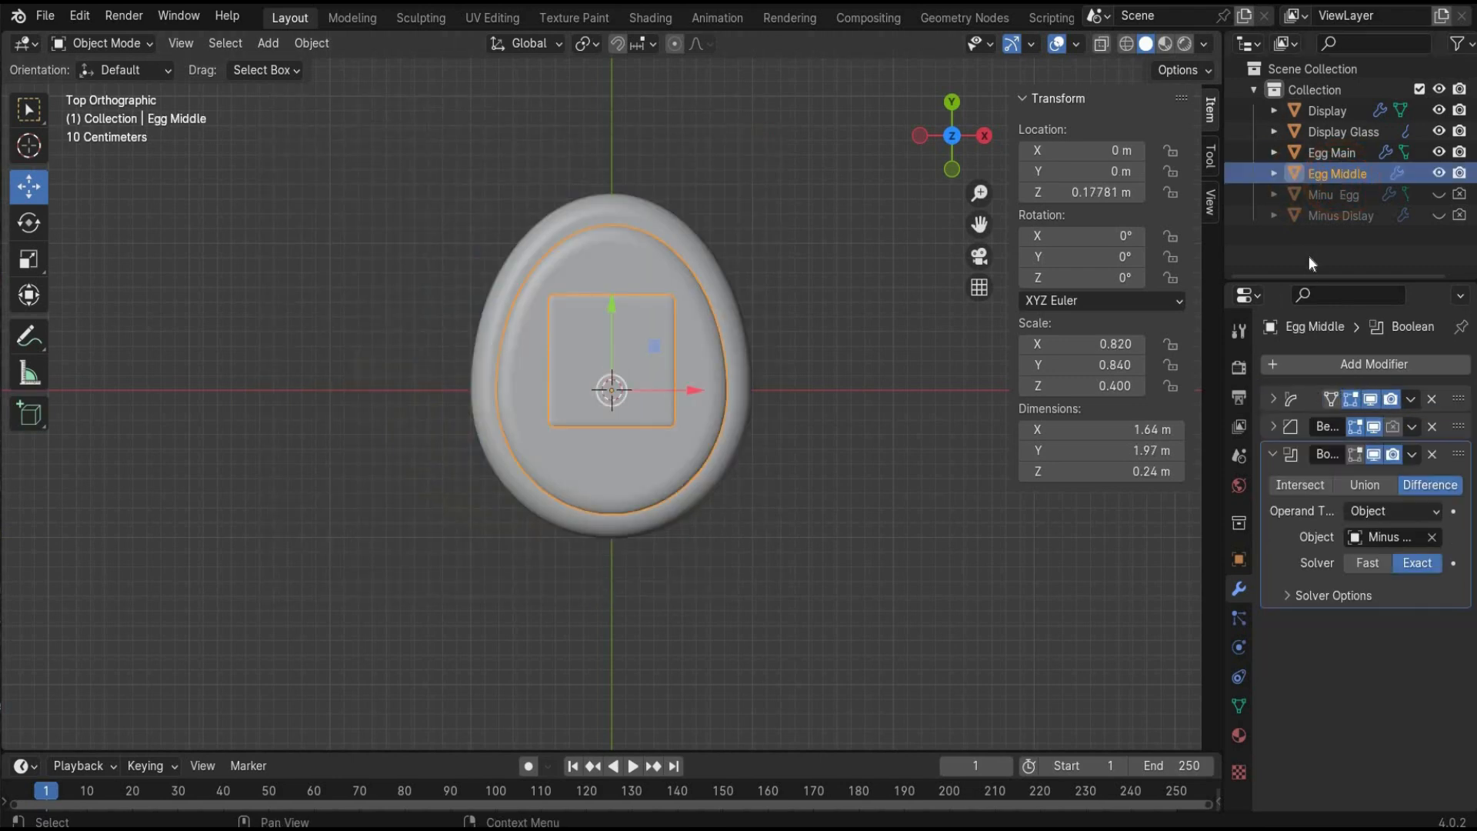
left_click(1309, 256)
double_click(1324, 172)
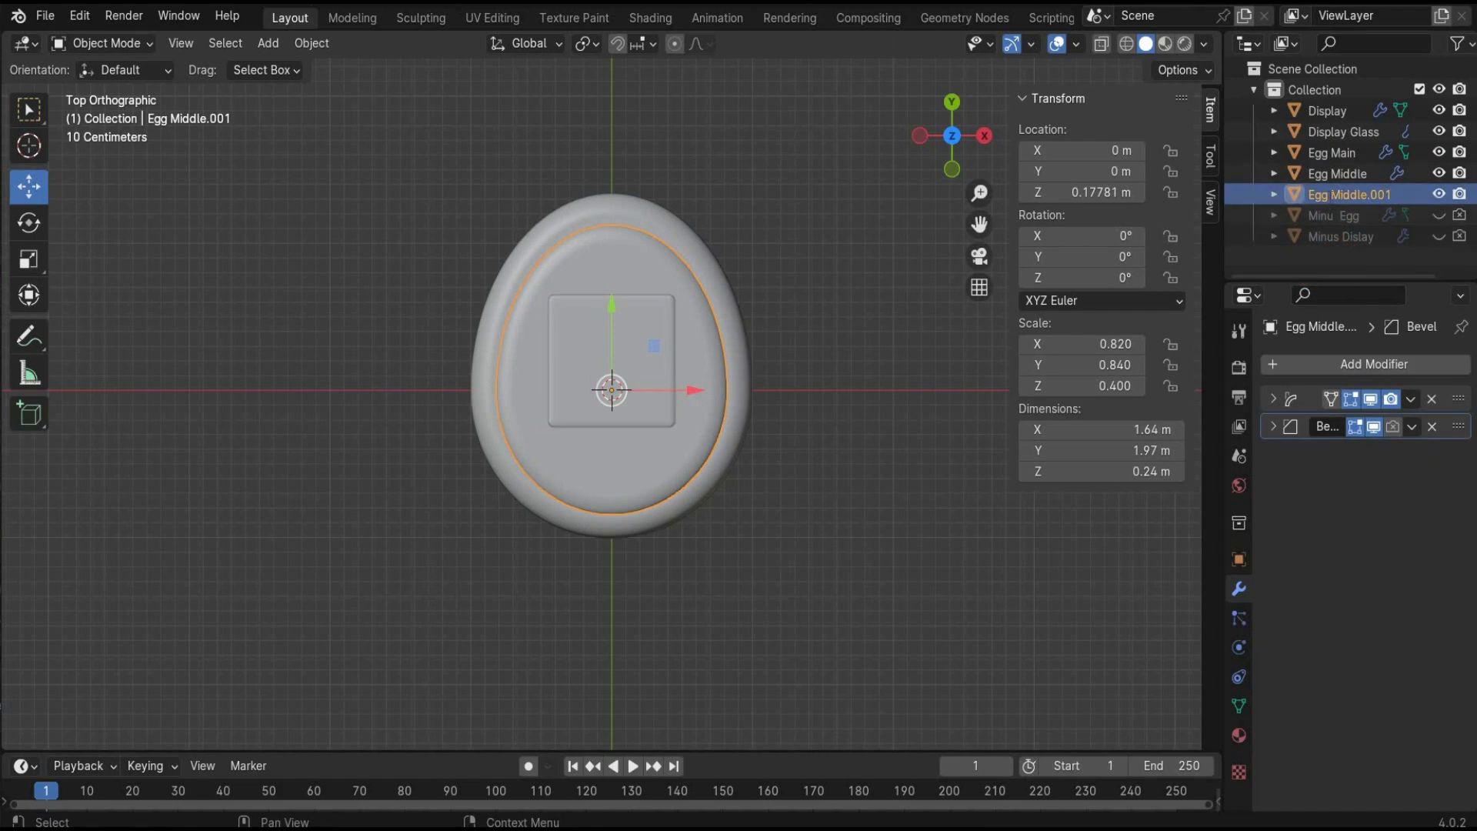
Rename the Egg Middle copy as Blink and scale it to 0.040 in X, 0.020 in Y and 0.240 in Z
double_click(1330, 194)
type("Bli")
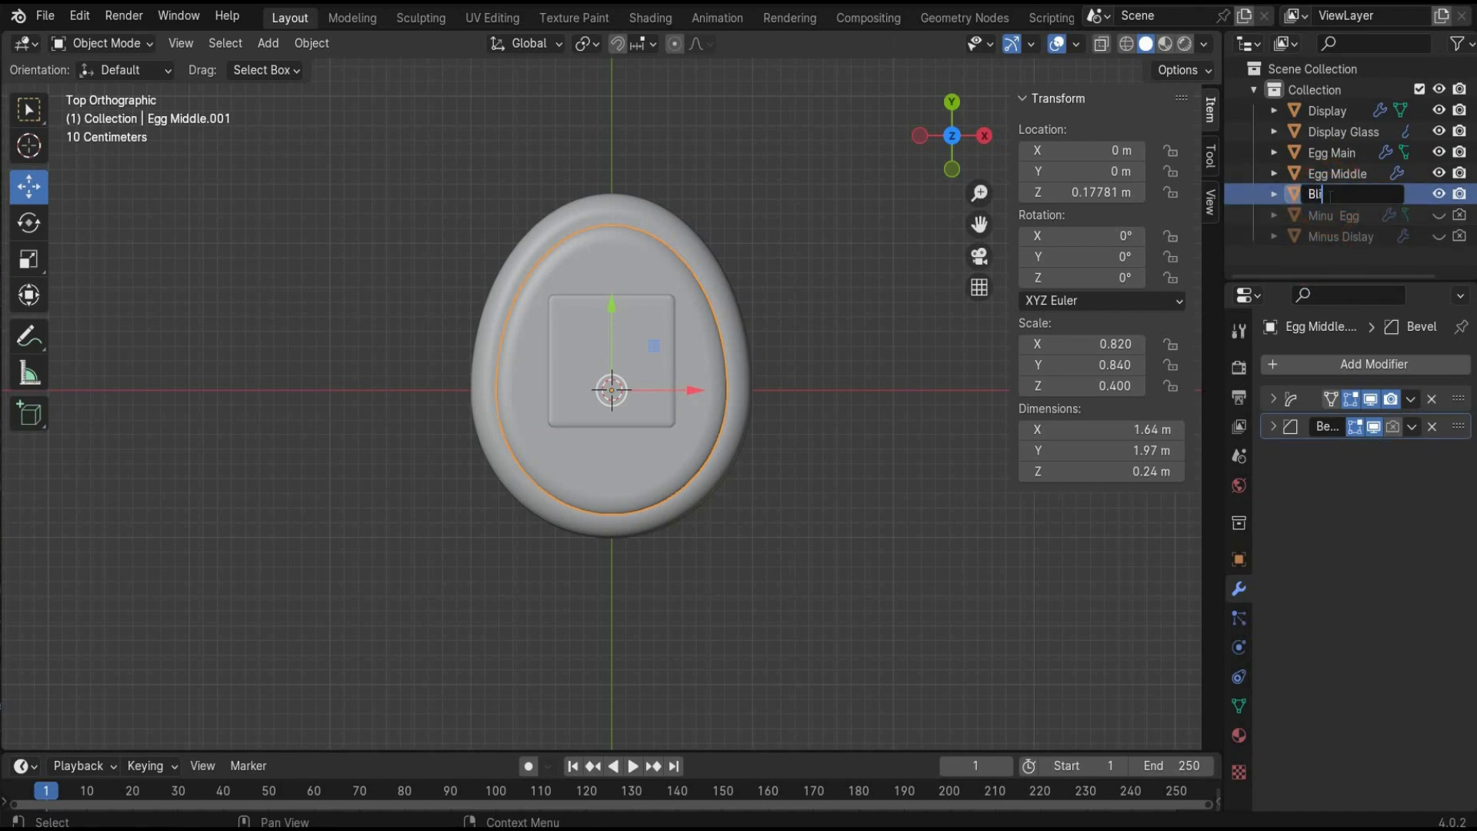
type("nk")
key("Return")
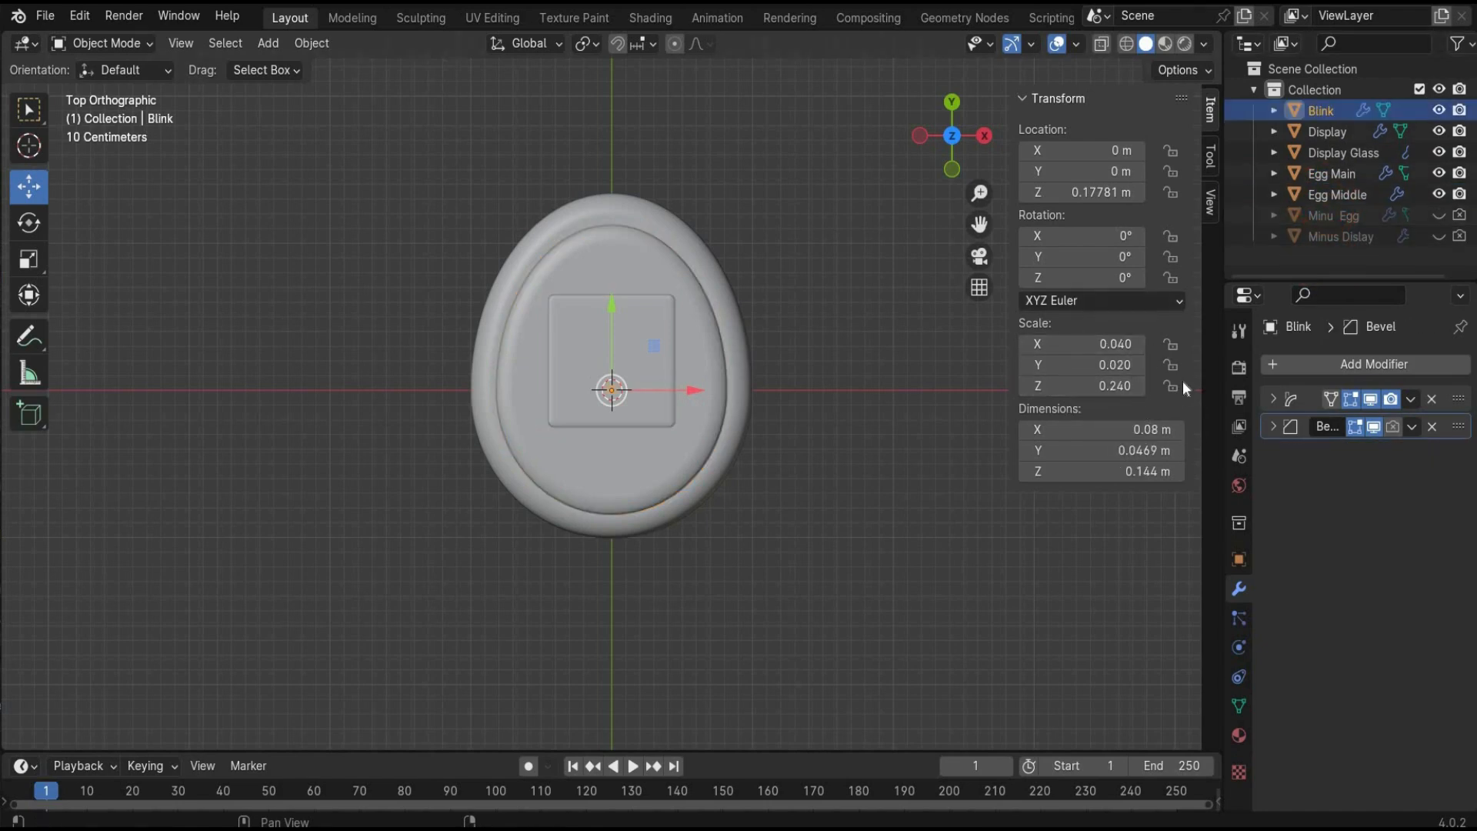
Place Blink above the display at about X -0.234 m, Y 0.843 m, and add a copy of it at about X 0.206 m
left_click_drag(612, 300, 610, 179)
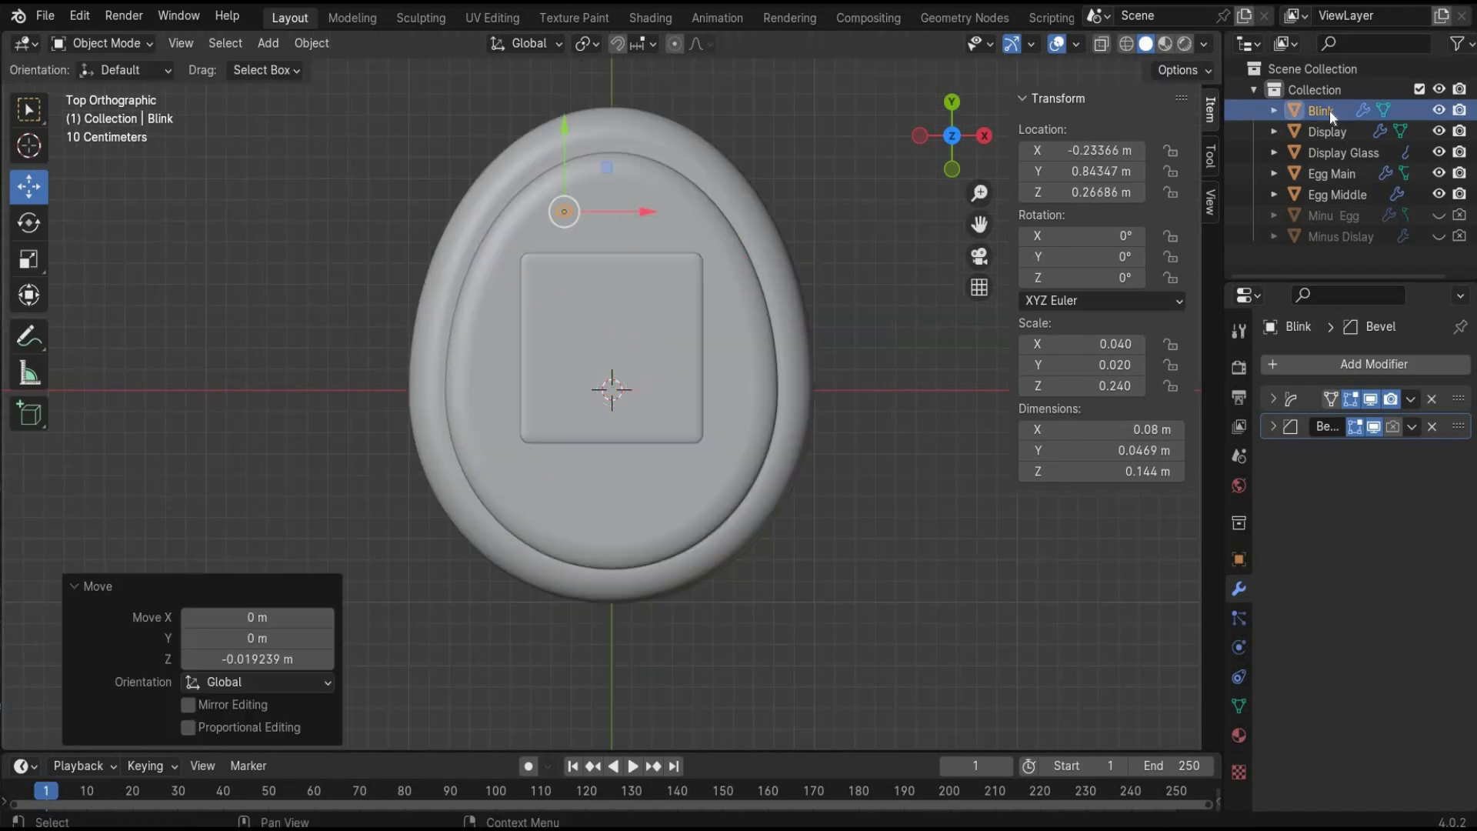
left_click(1329, 113)
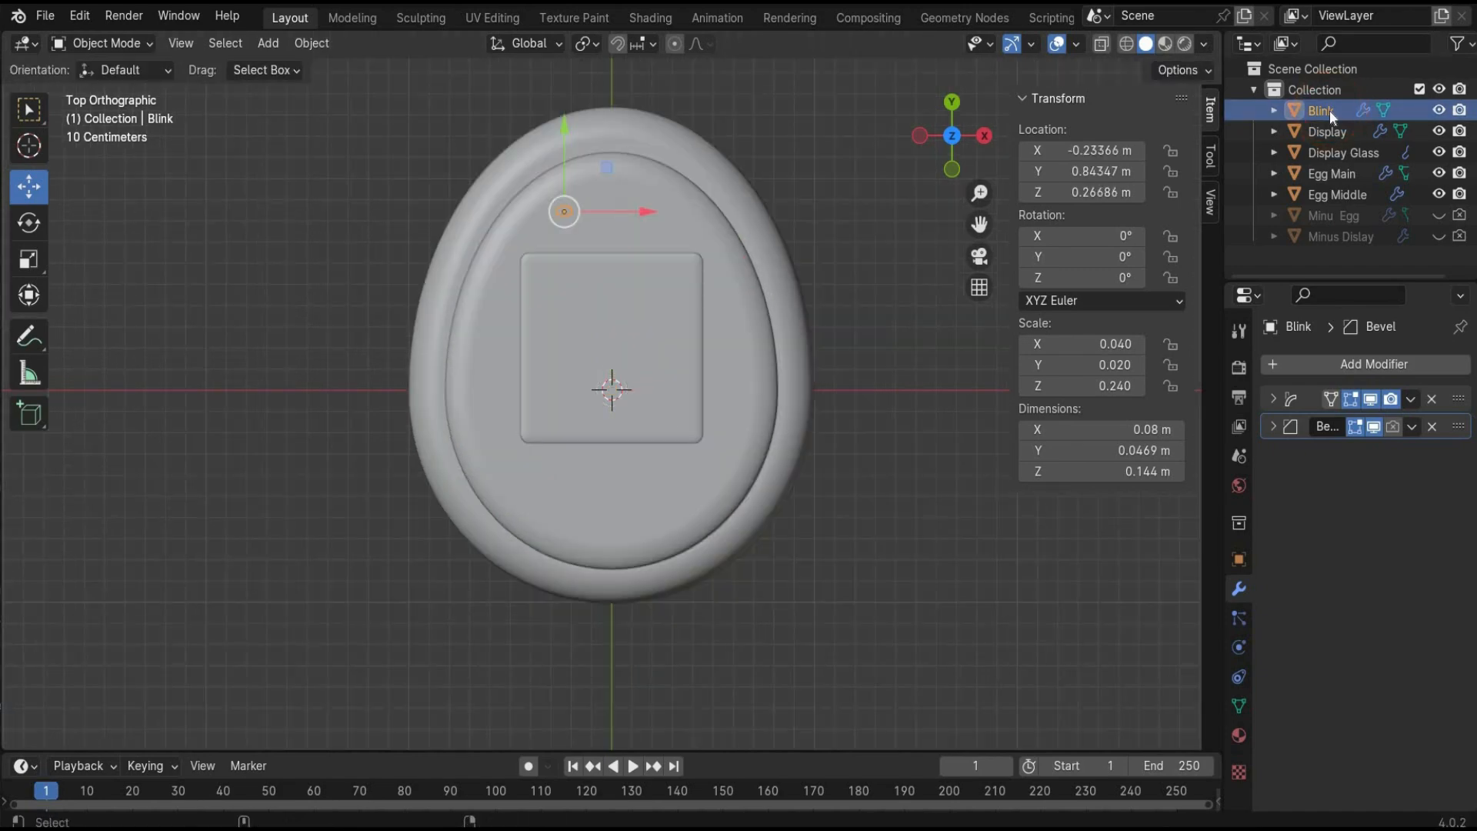
key("ctrl+c")
key("ctrl+v")
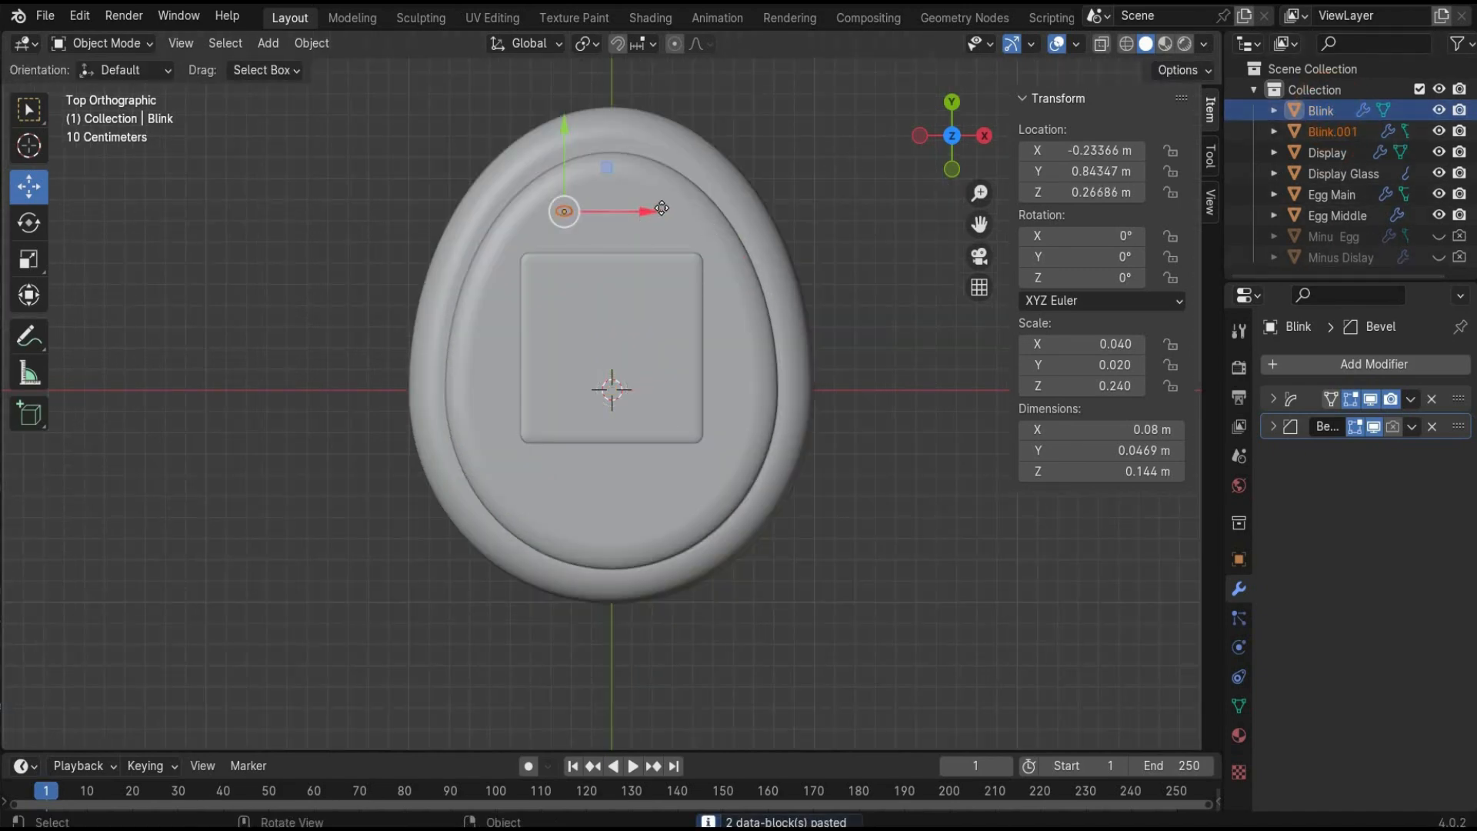
left_click_drag(662, 207, 751, 208)
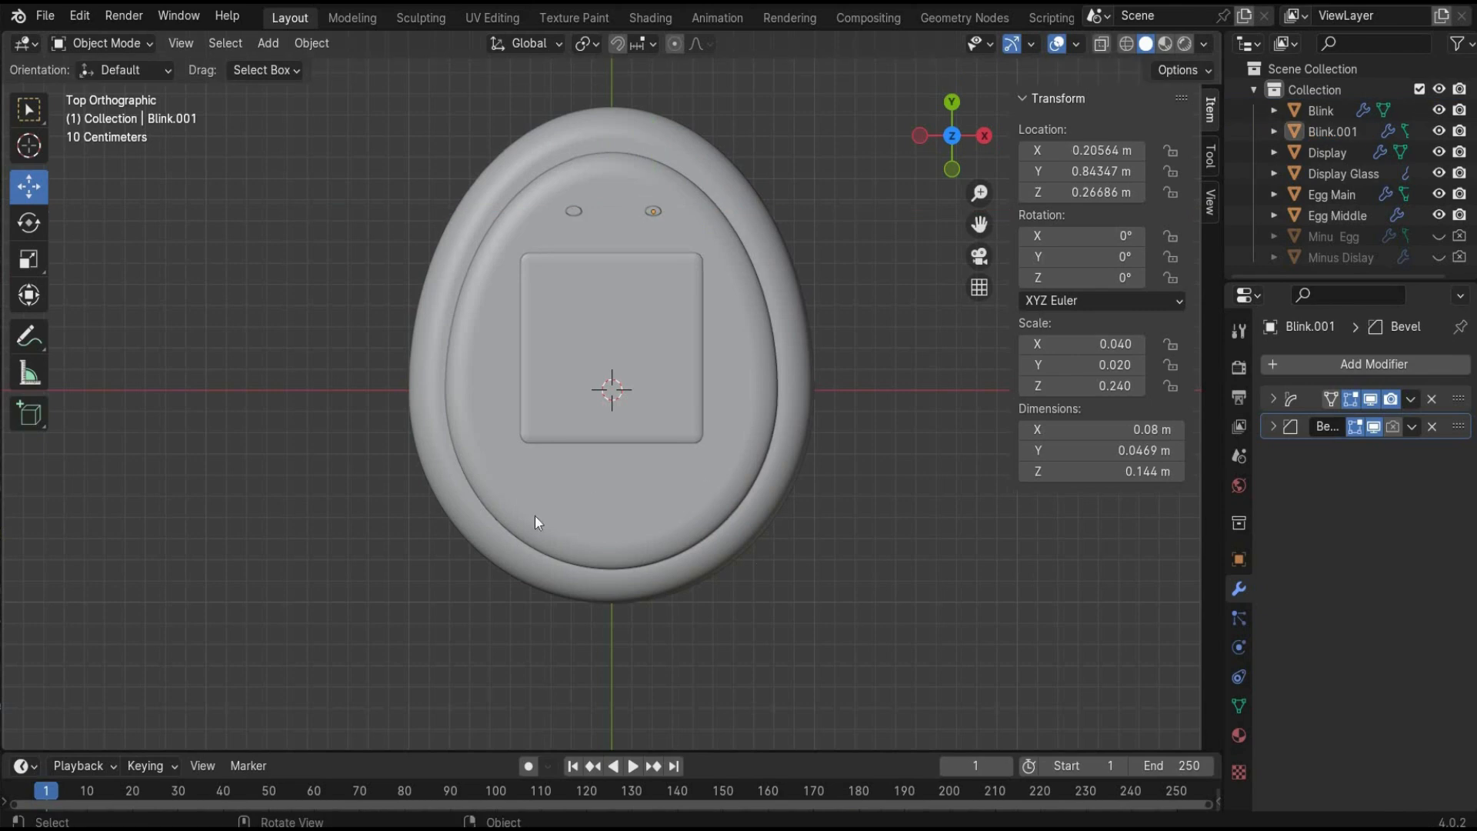
Add a mesh cylinder and rename it as Button
left_click(269, 43)
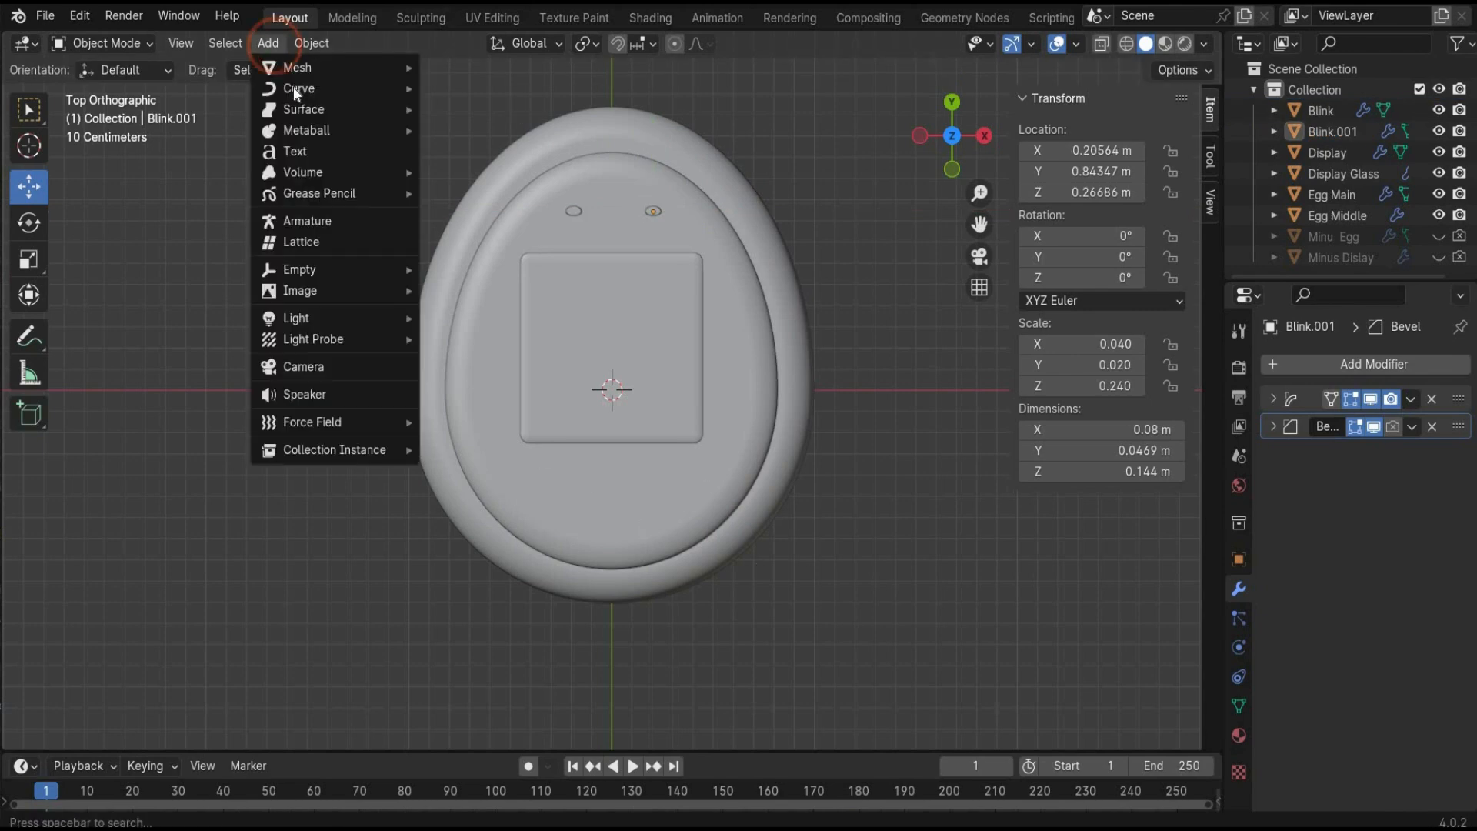
left_click(297, 67)
left_click(474, 170)
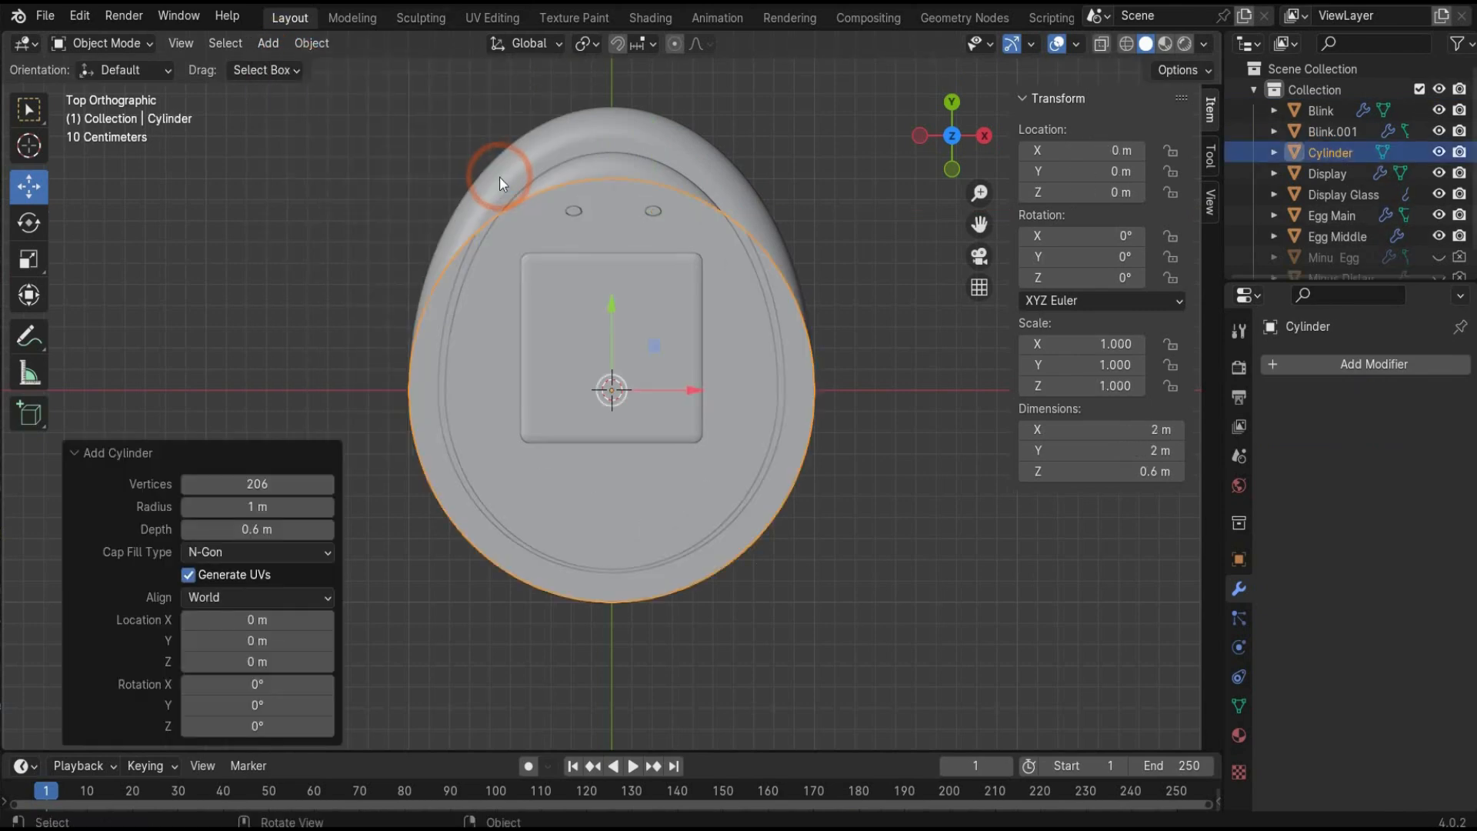
double_click(1355, 152)
type("But")
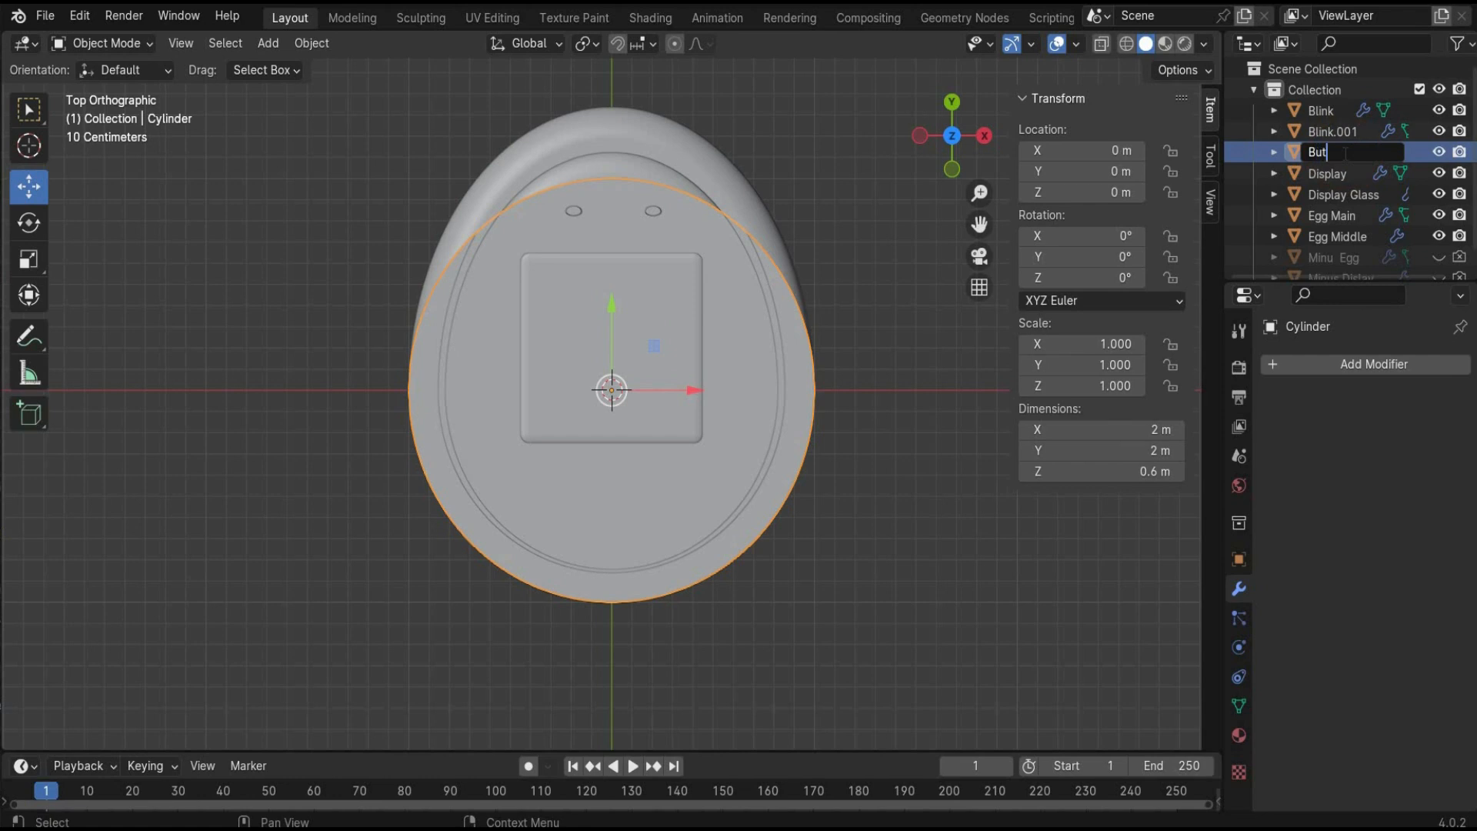
type("ton")
key("Return")
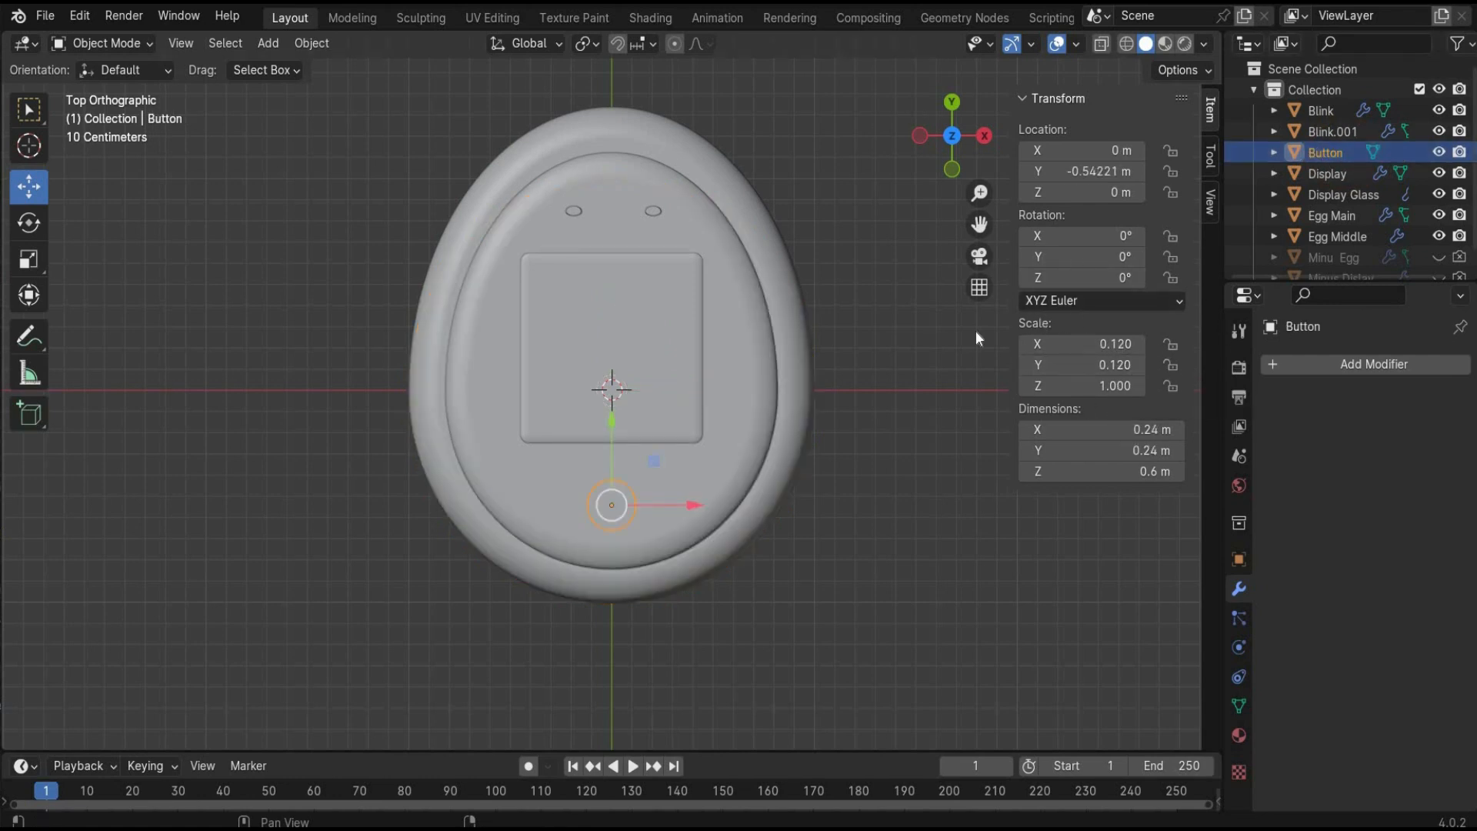
Set Button's Z scale to 0.5 and raise it to about Z 0.214 m so it protrudes from the egg's face
type("sz0.5")
key("Return")
key("KP_1")
key("g")
key("z")
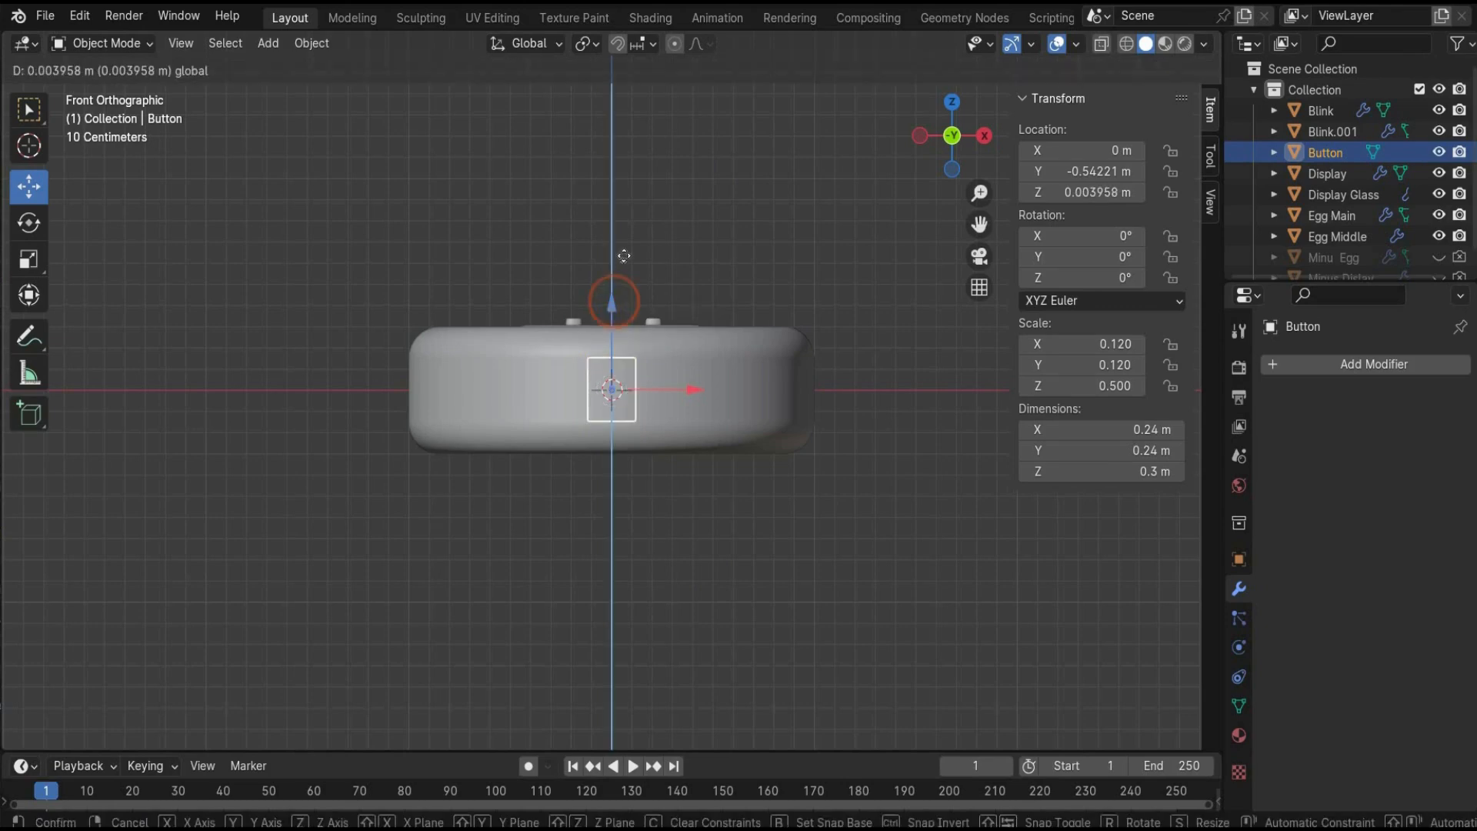
left_click(709, 265)
key("KP_7")
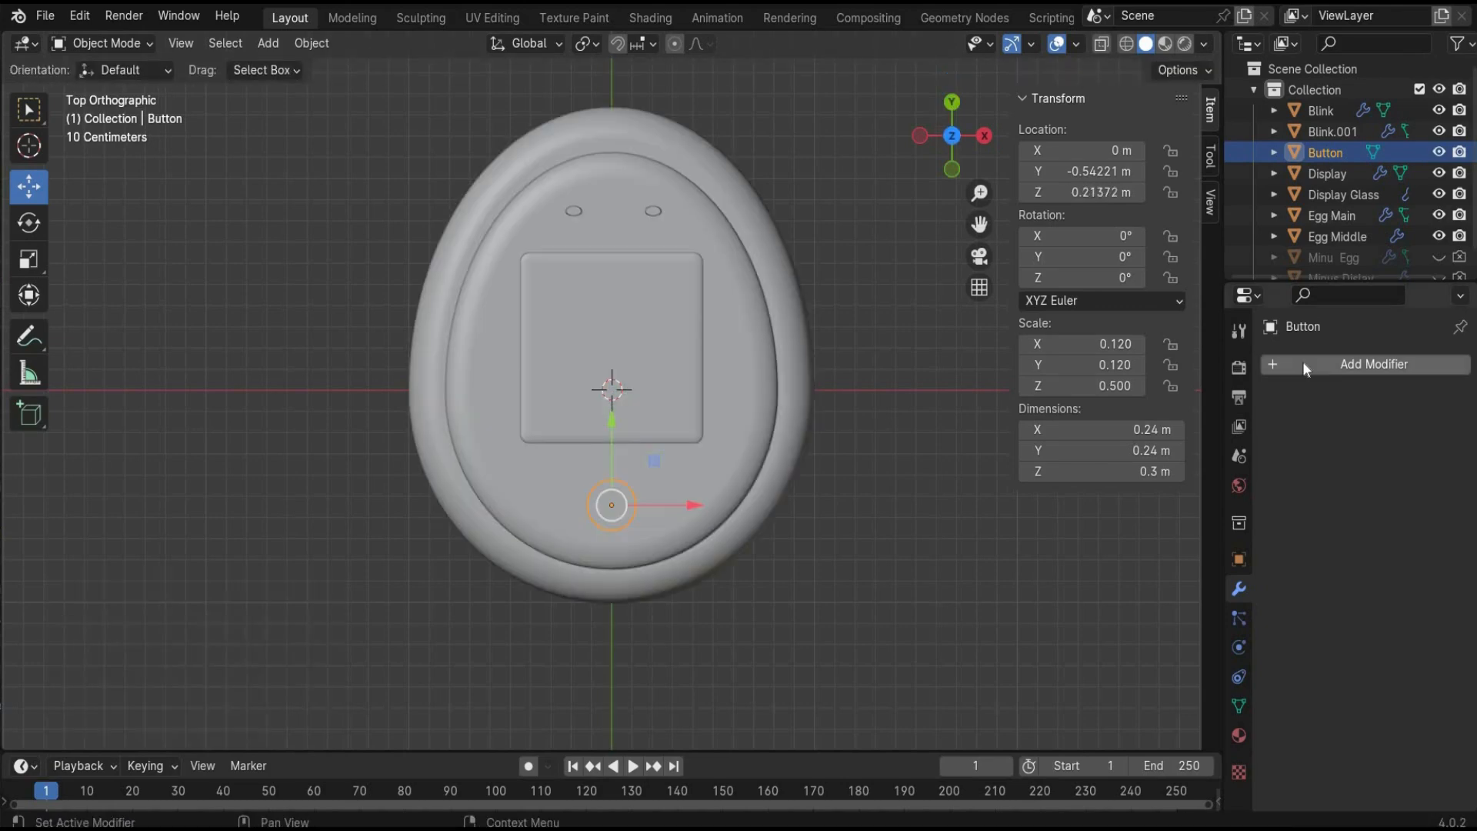
Add a Bevel modifier to Button with an amount of 0.02 m and 14 segments
left_click(1304, 368)
left_click(1125, 386)
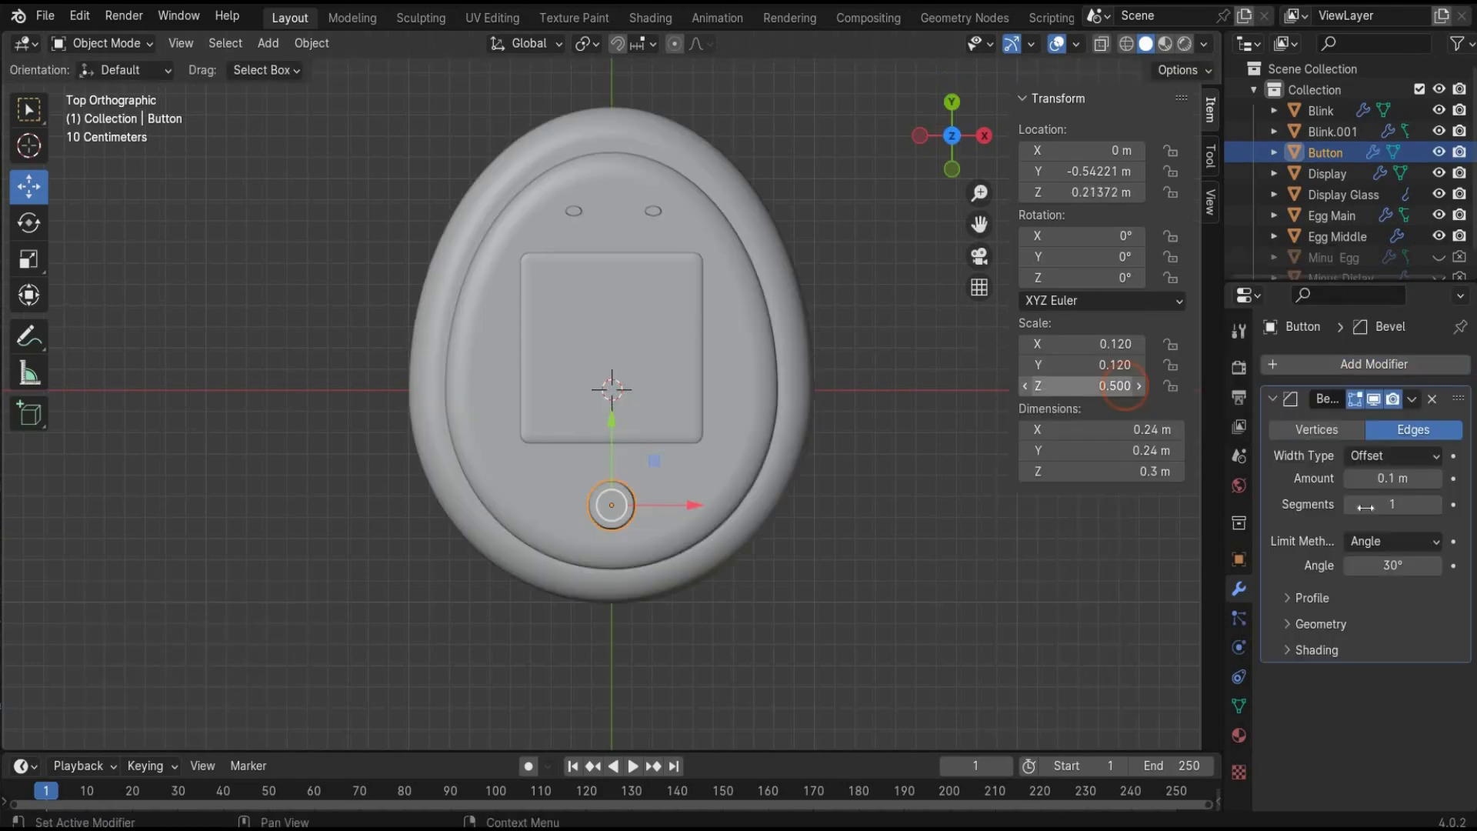
left_click(1374, 478)
left_click(1367, 477)
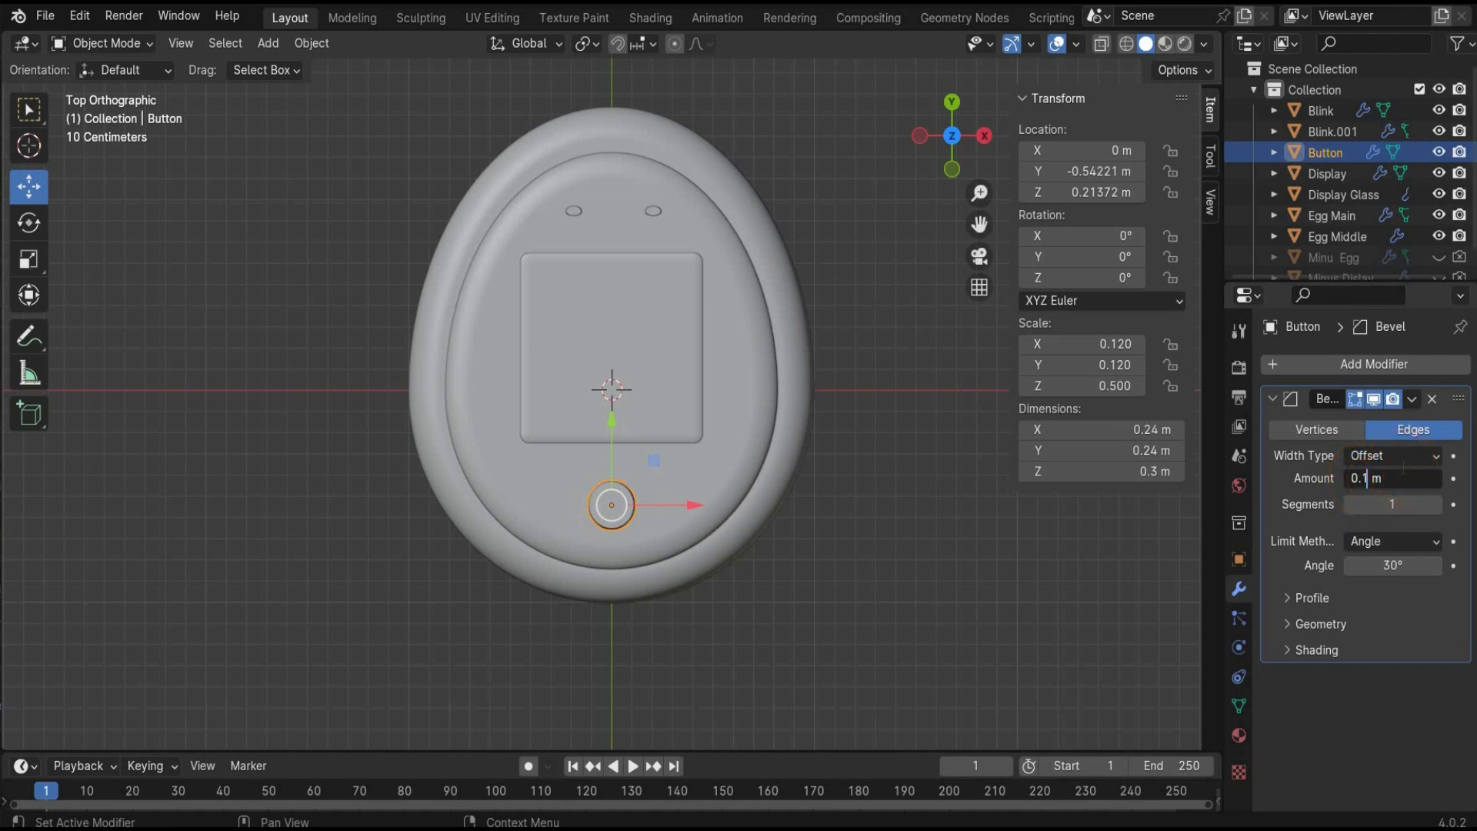
type("2")
key("Return")
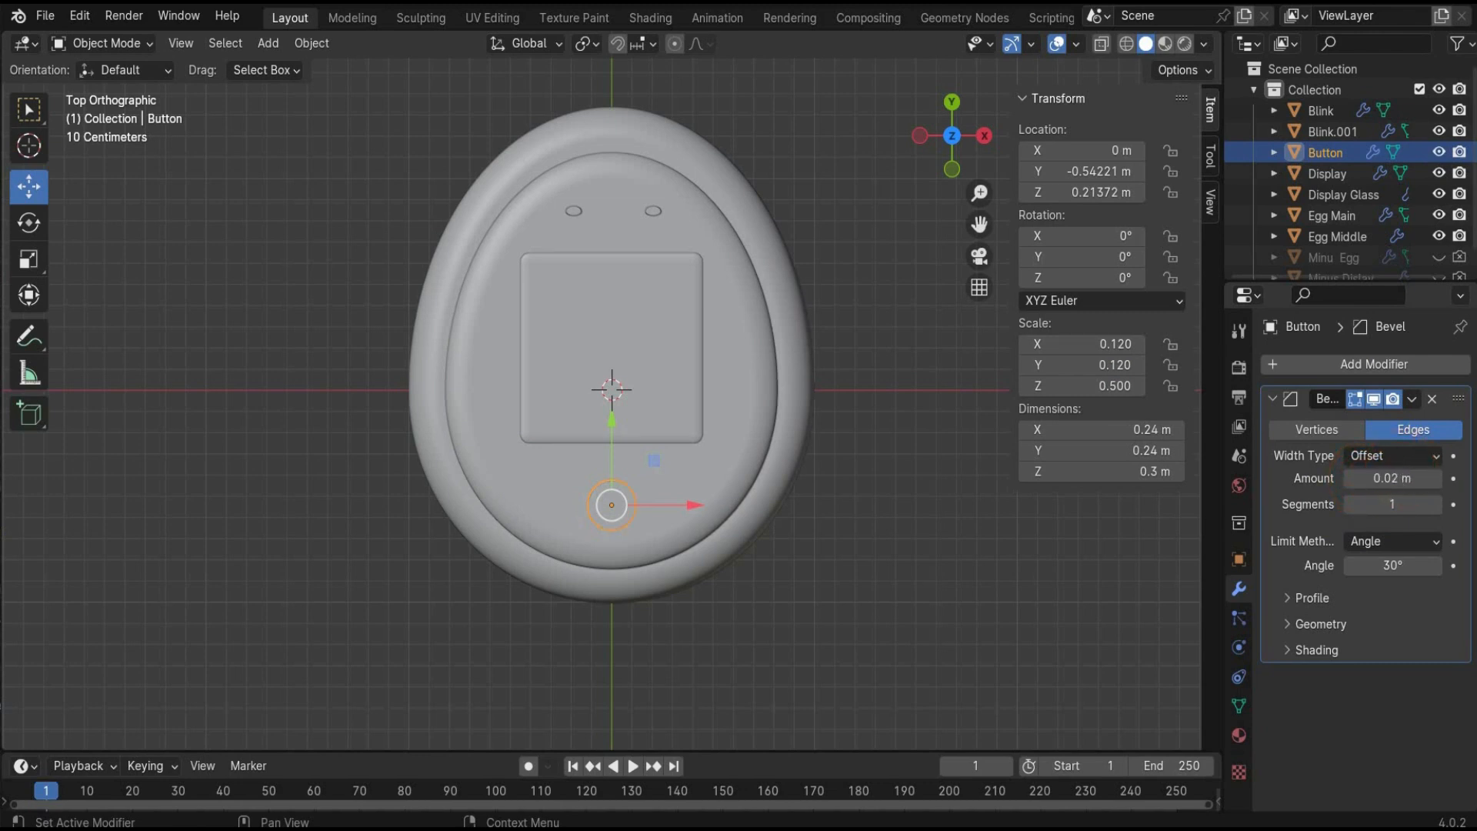
left_click(1406, 504)
type("14")
key("Return")
Make a copy of Button in the same place and rename the copy as Button.Frame
middle_click_drag(593, 431, 584, 501)
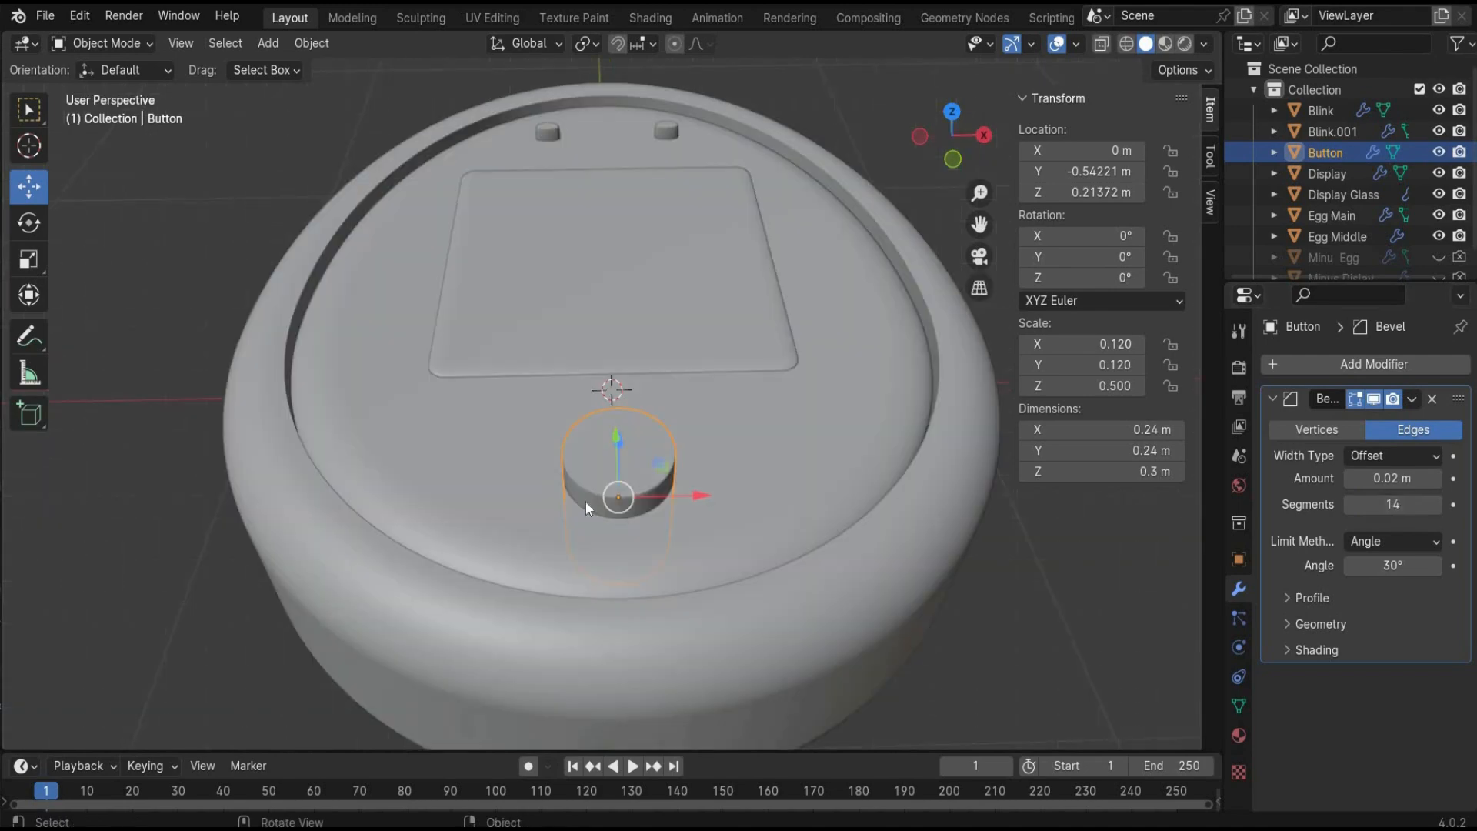
key("ctrl+v")
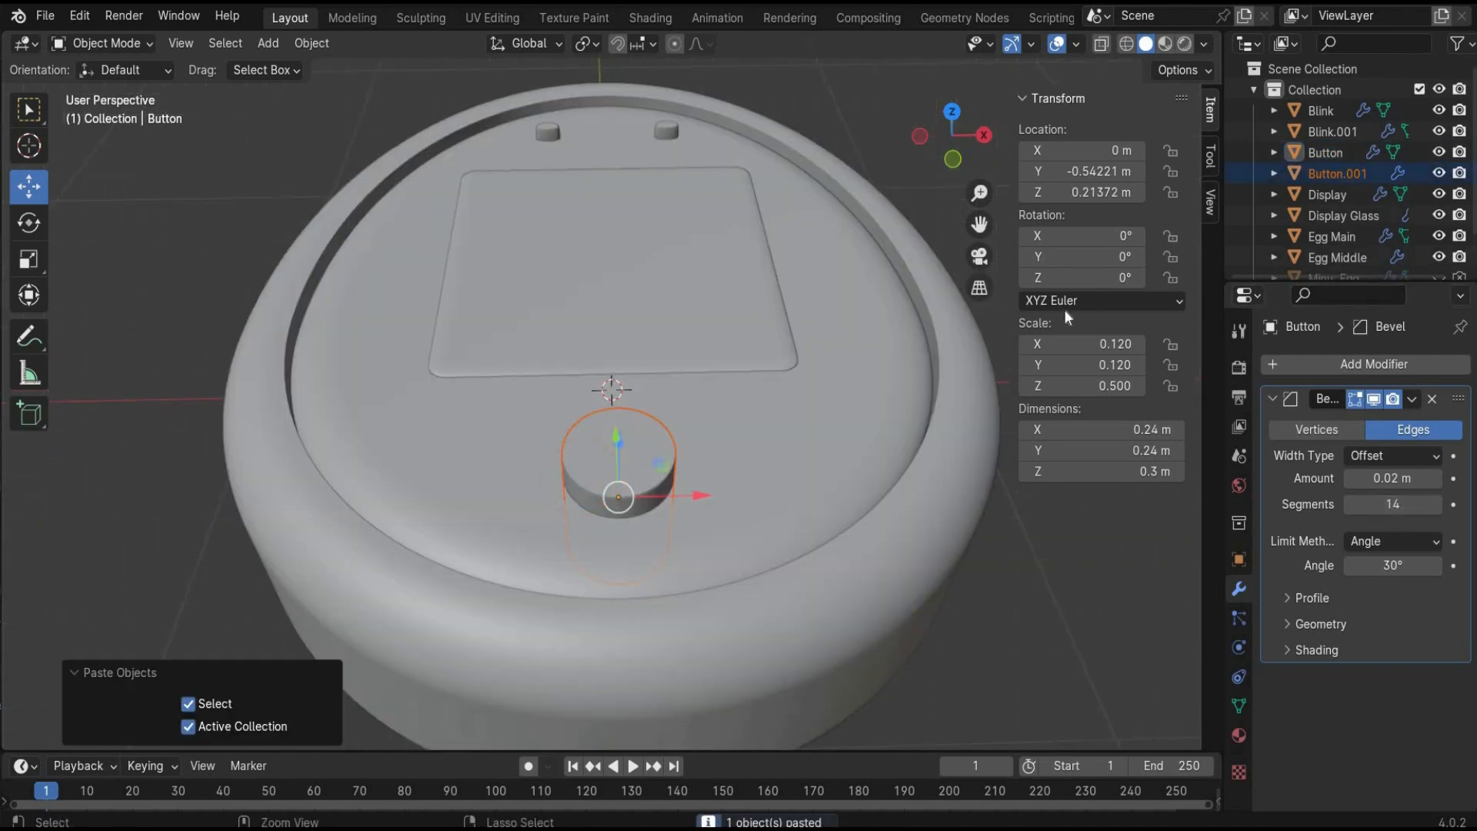
double_click(1399, 174)
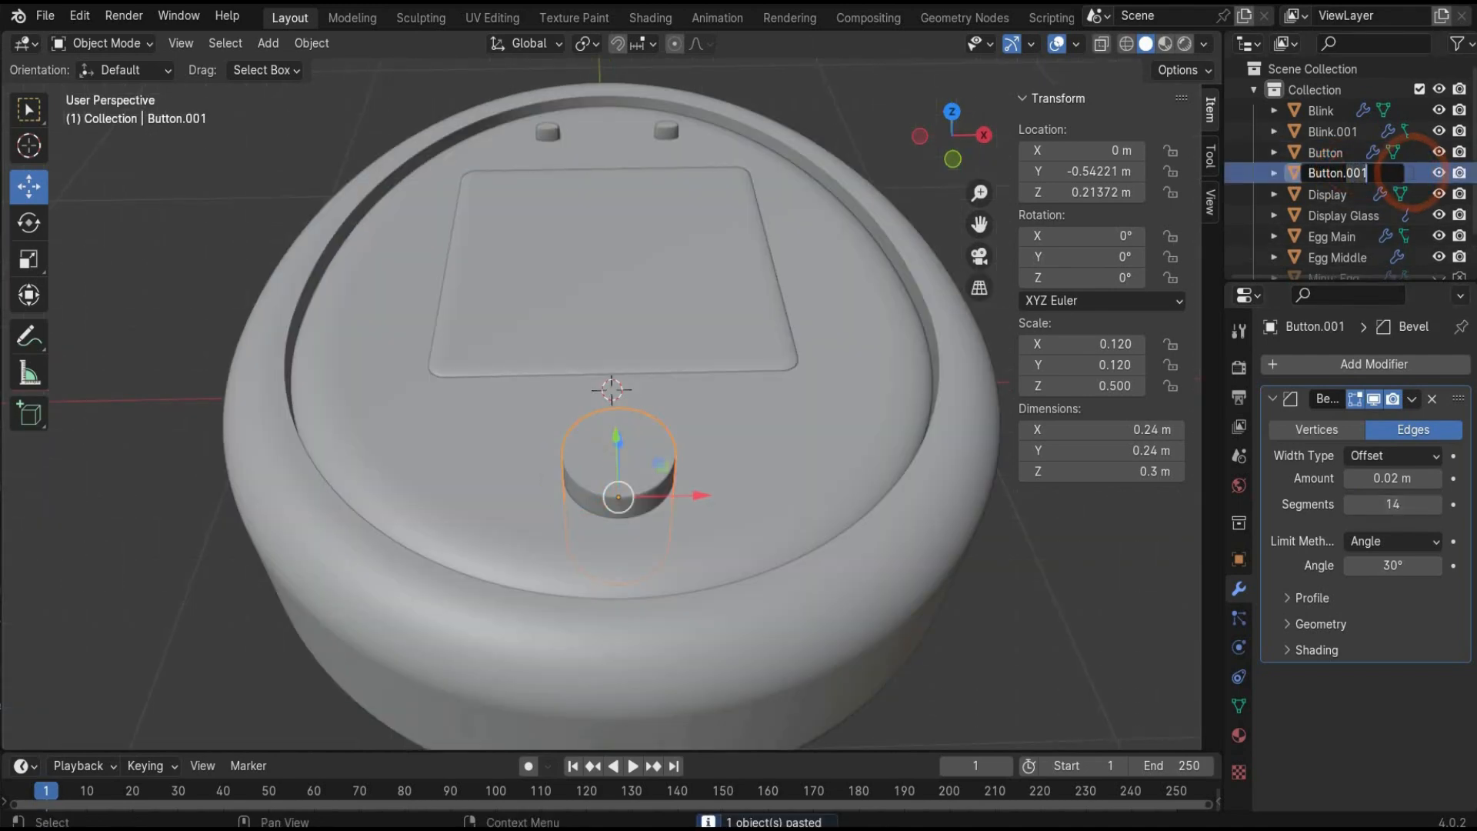
type("Frag")
key("BackSpace")
type("me")
key("Return")
Set Button.Frame's X and Y scale to 0.140 and lower it slightly along Z around Button
left_click(1113, 344)
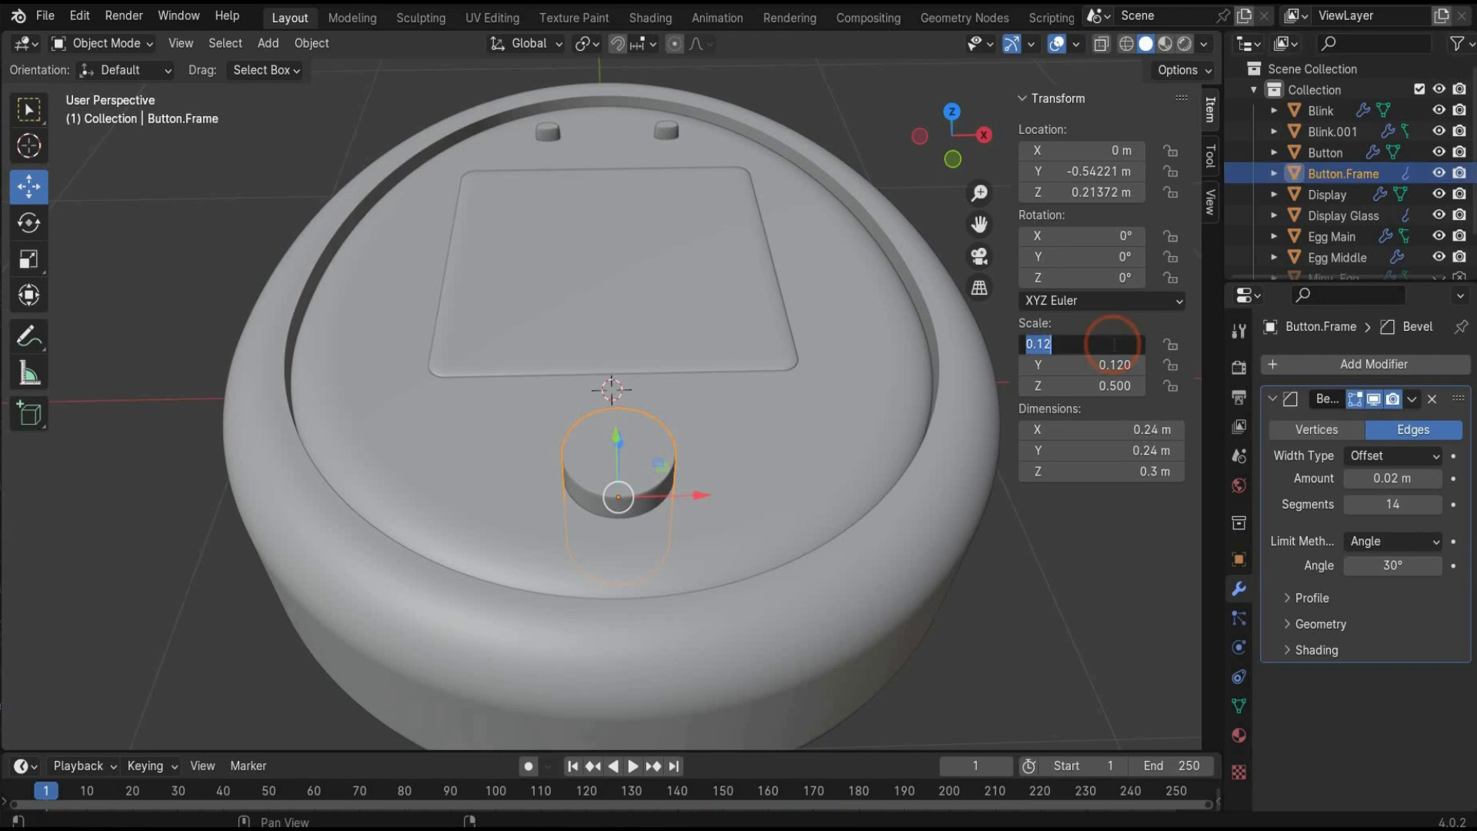
left_click(1112, 344)
key("BackSpace")
type("4")
key("Return")
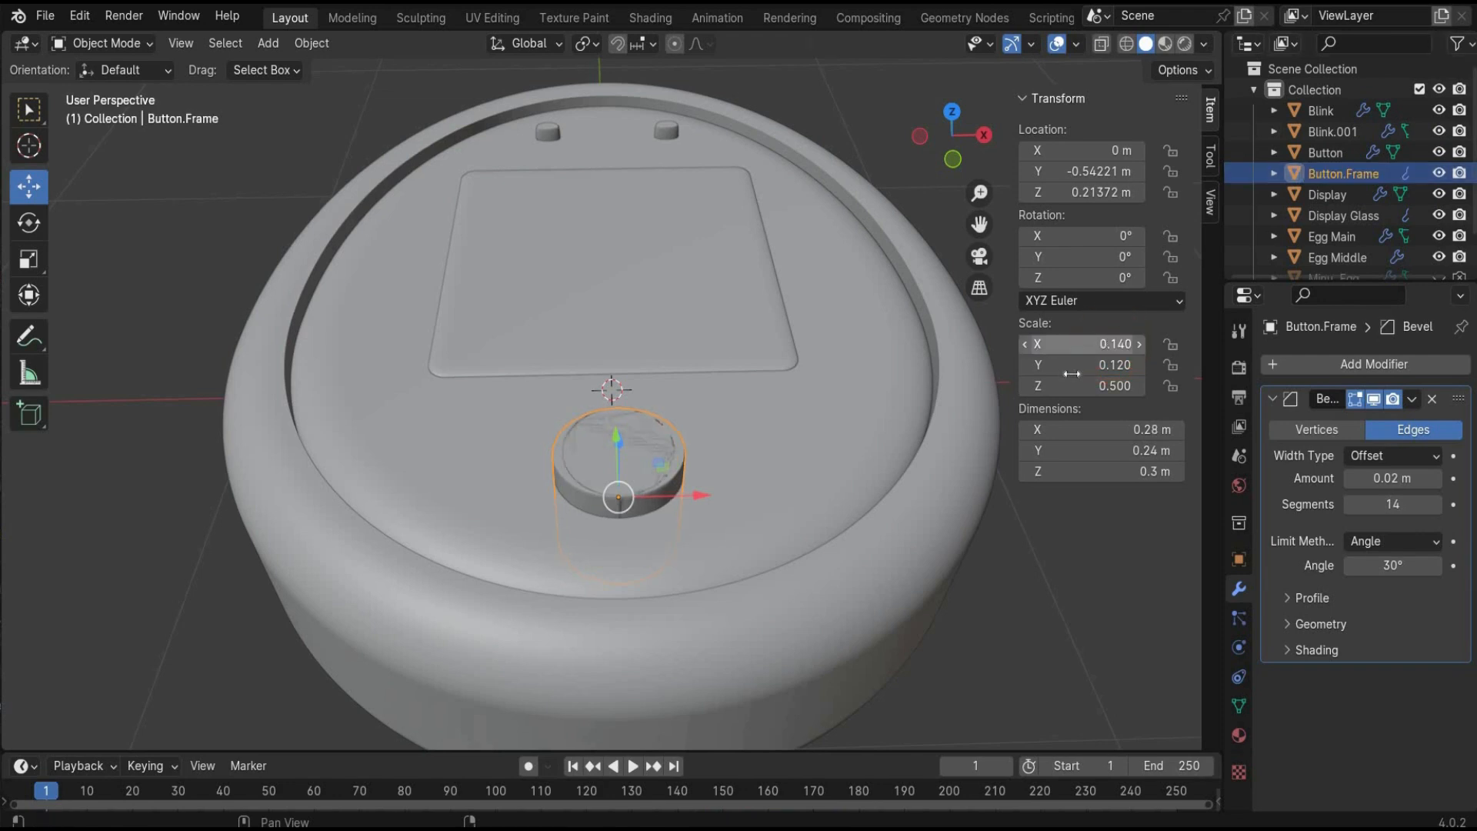
left_click(1073, 367)
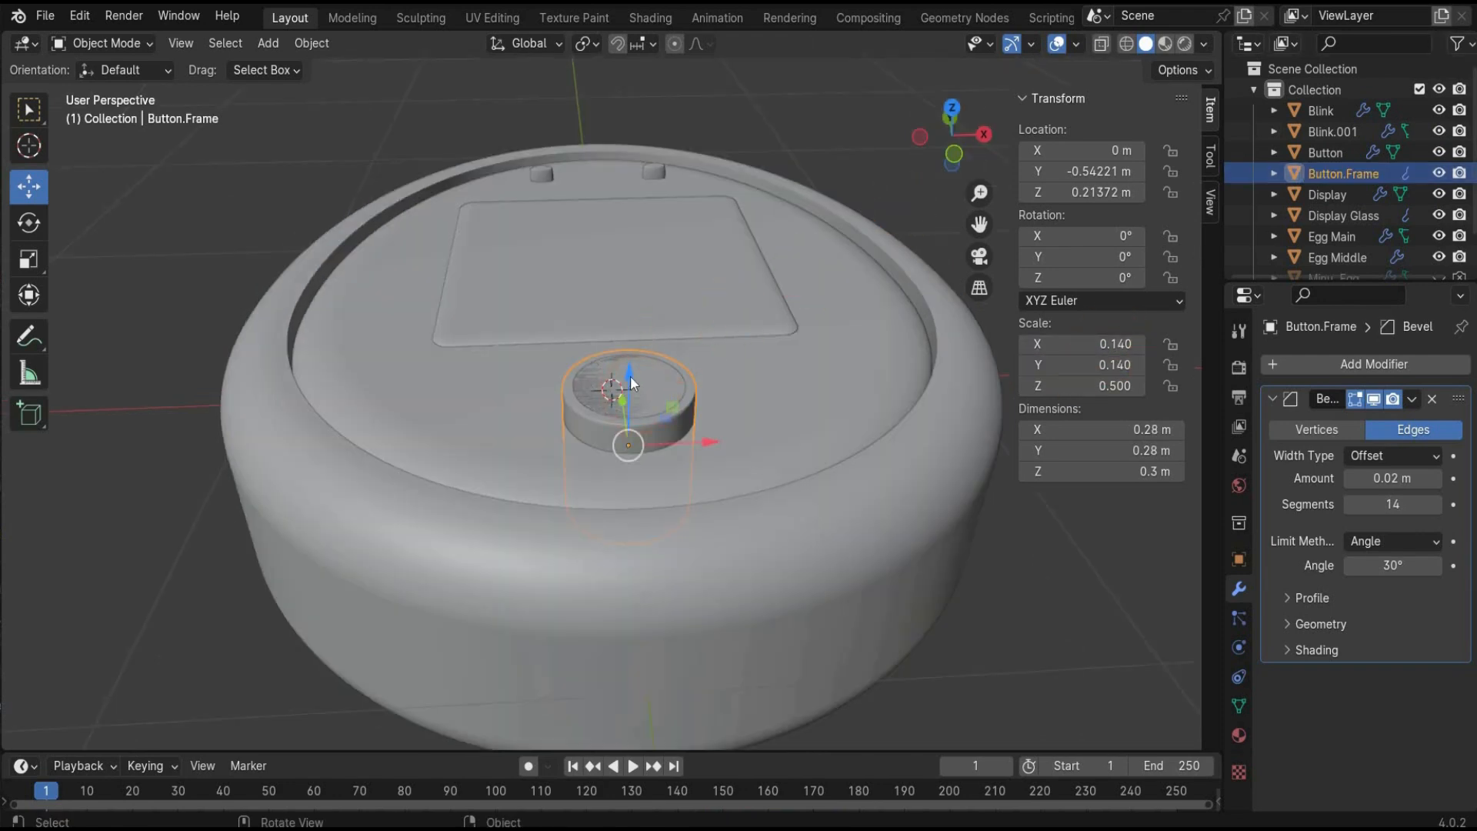
left_click_drag(631, 384, 667, 412)
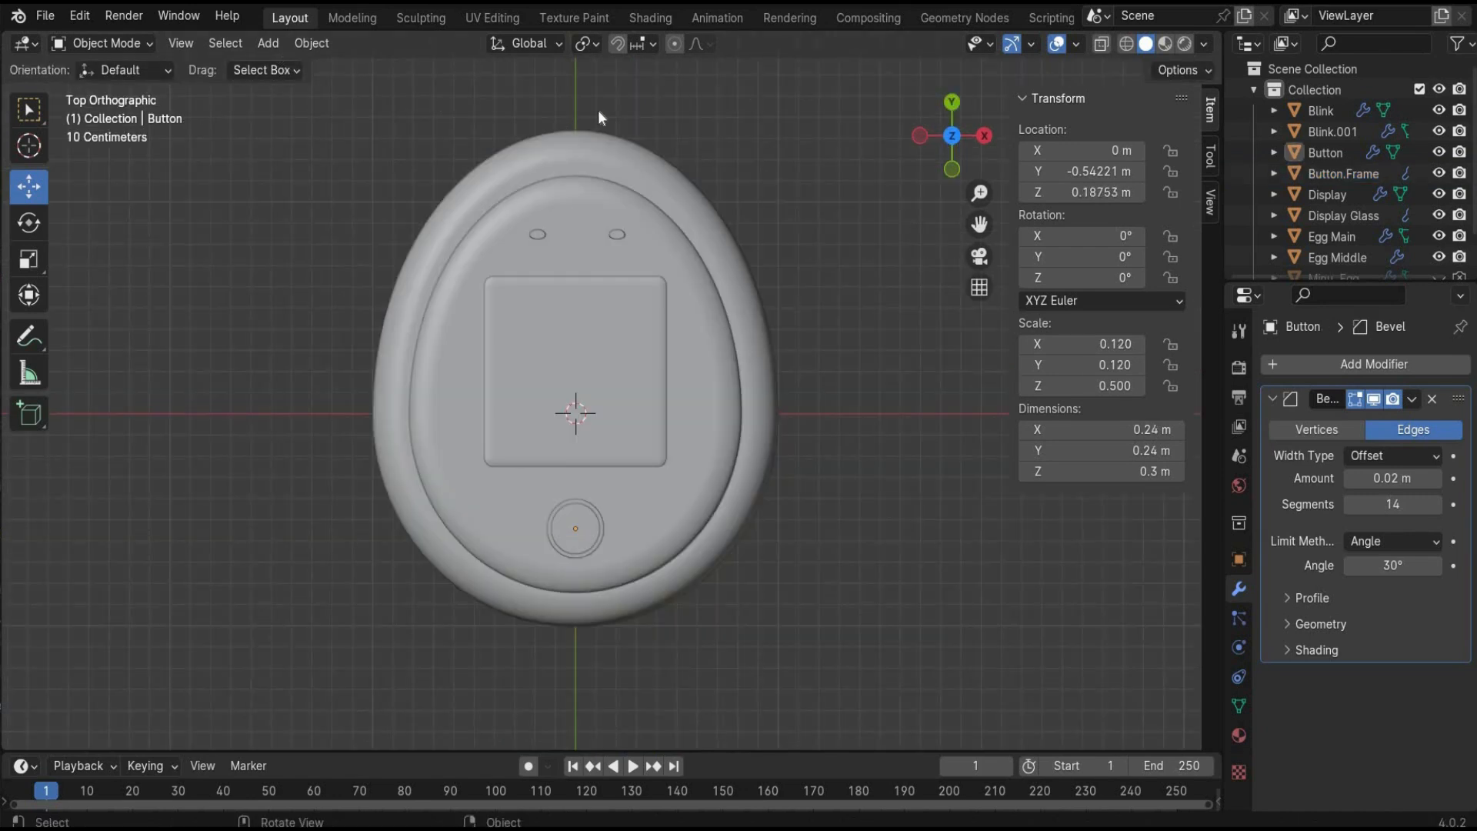
Add a torus with 0.11 m major and 0.03 m minor radius and place it at the egg's upper tip, about Y 1.338 m
left_click(269, 44)
mouse_move(286, 68)
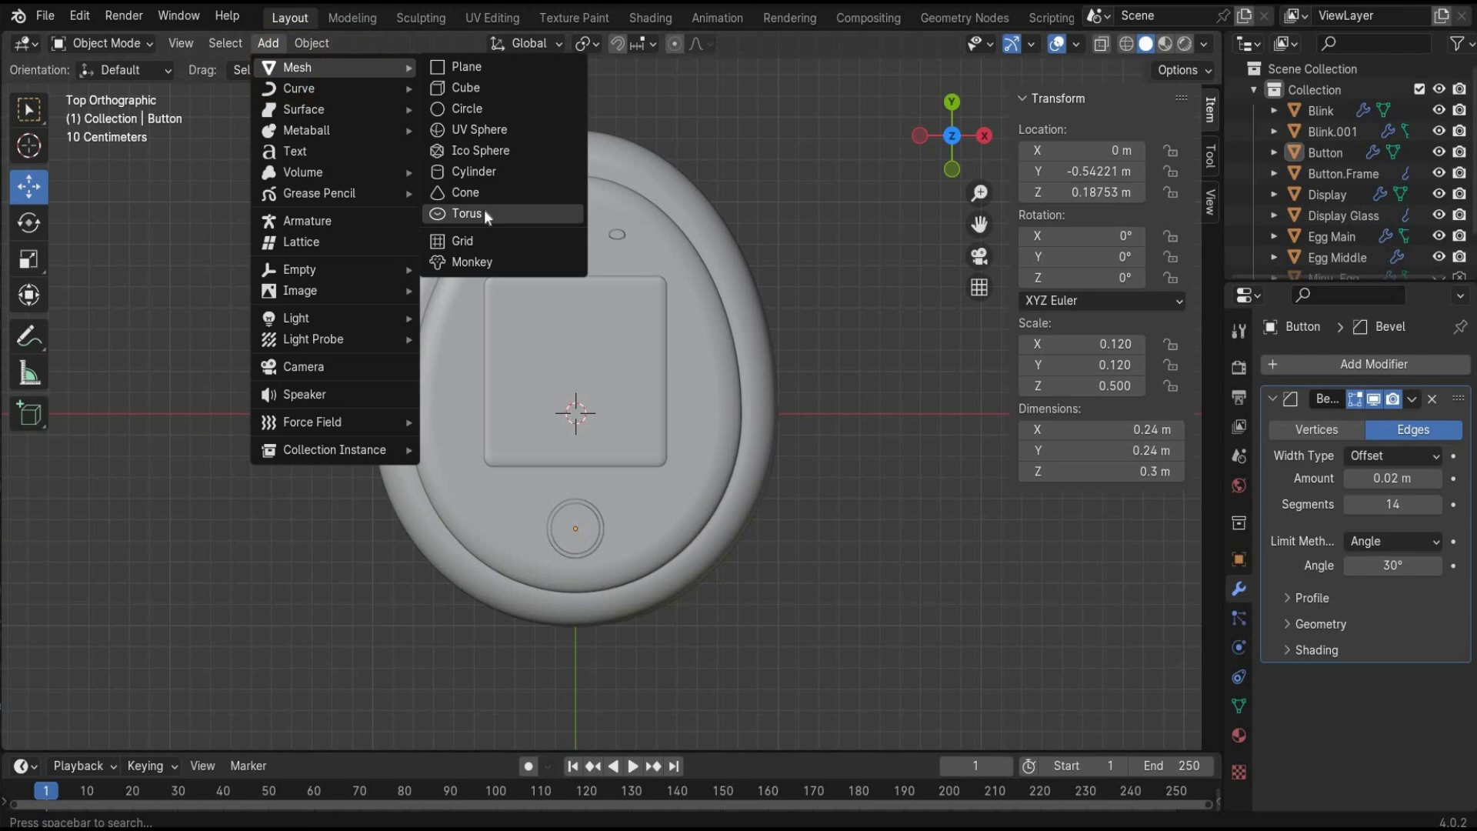
left_click(485, 212)
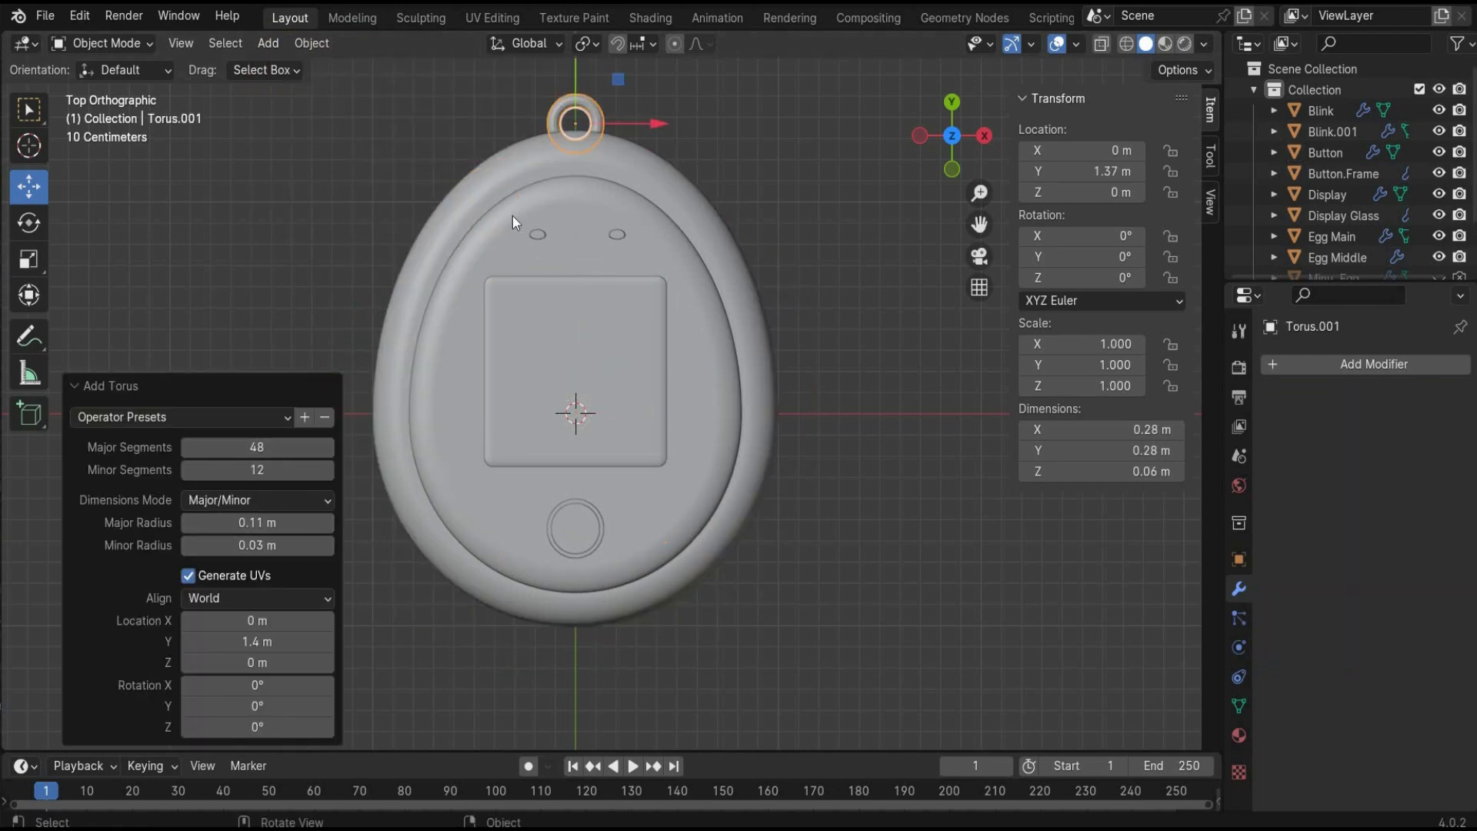
left_click_drag(575, 74, 682, 112)
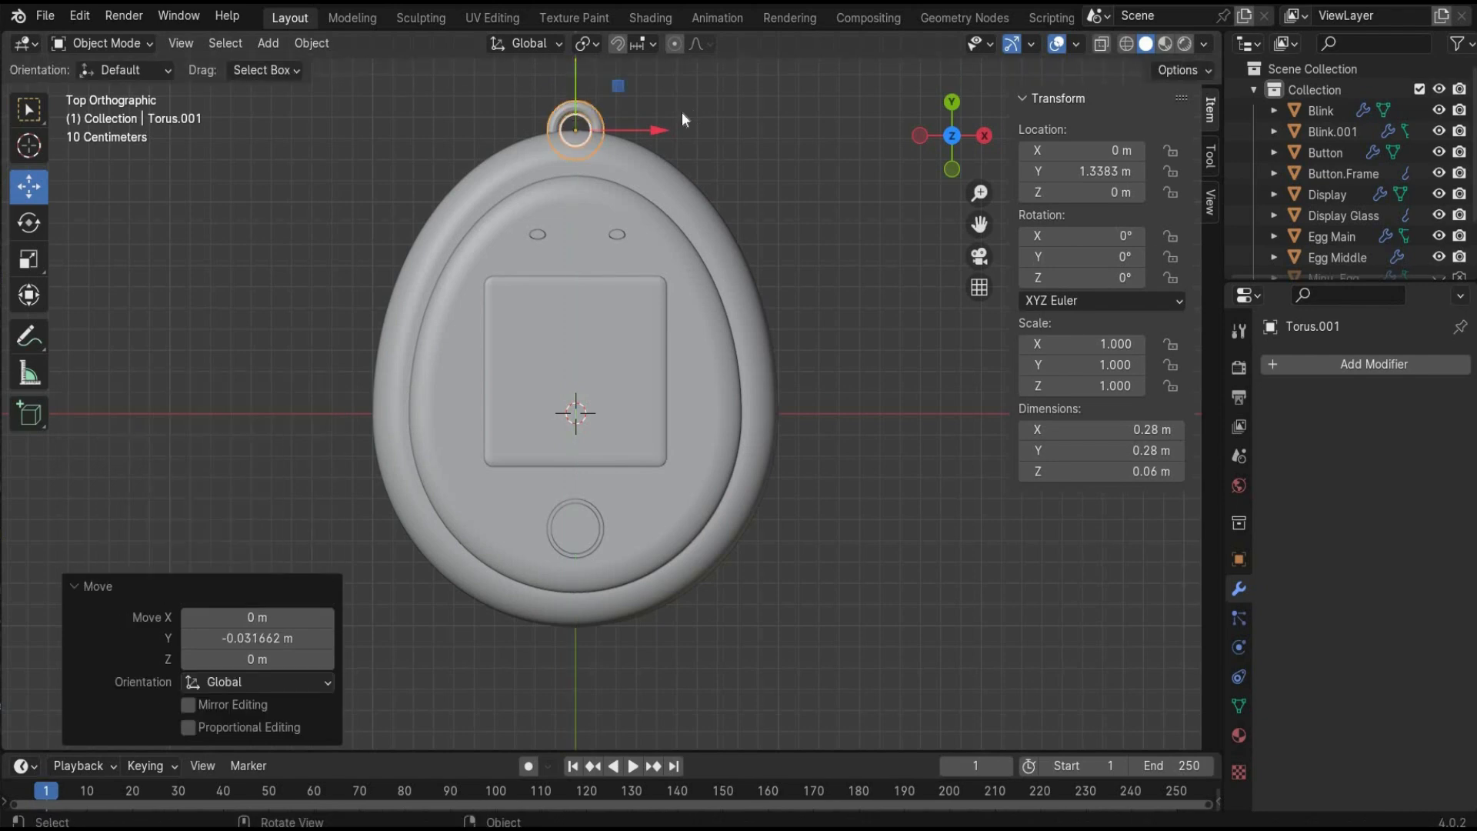
Shade the torus loop smooth and deselect it
right_click(588, 109)
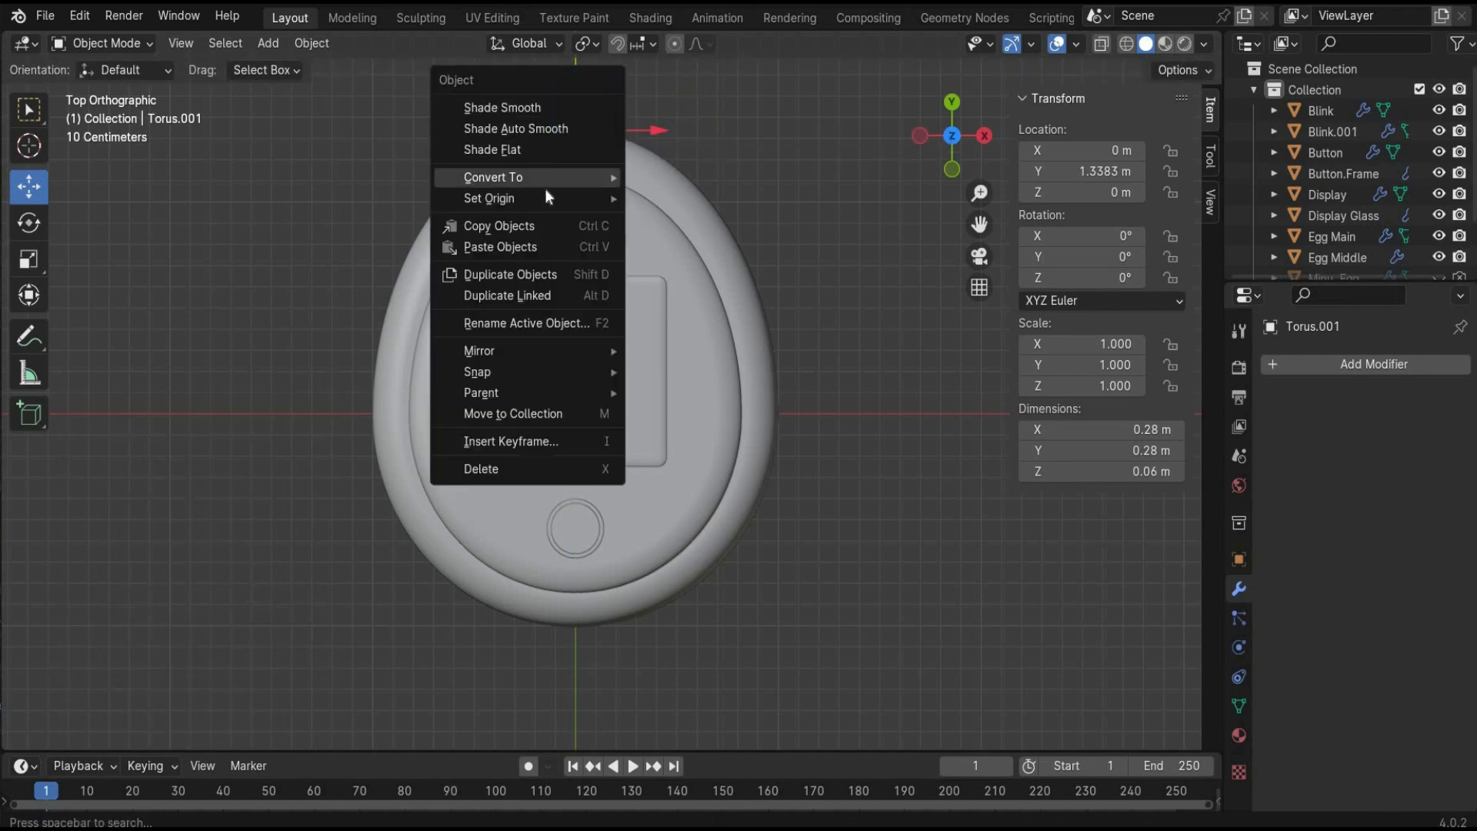
left_click(551, 103)
left_click(663, 98)
left_click(400, 108)
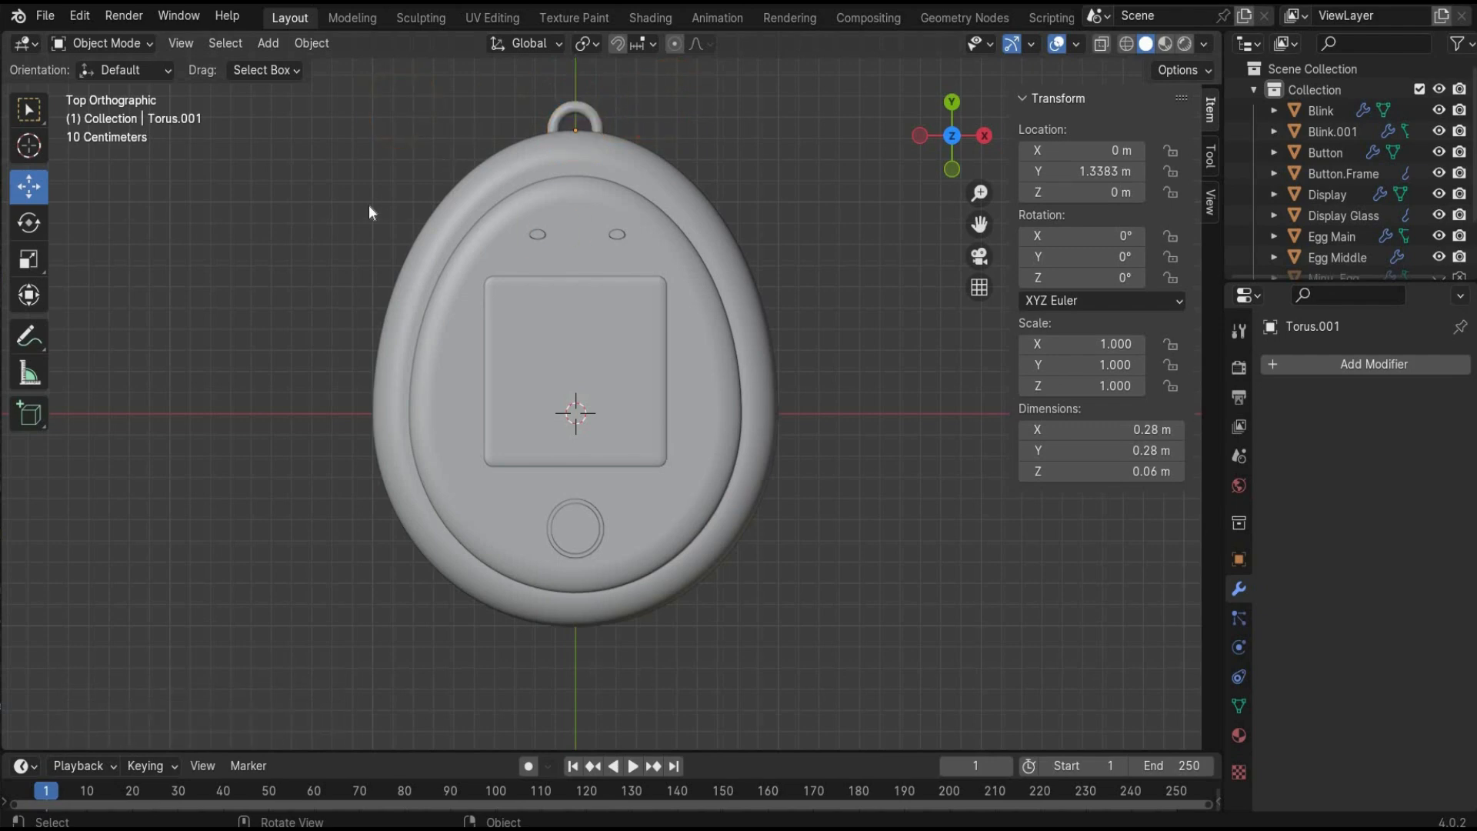
Collapse the collection holding the egg parts and rename it as Main Egg
left_click(1302, 91)
double_click(1304, 91)
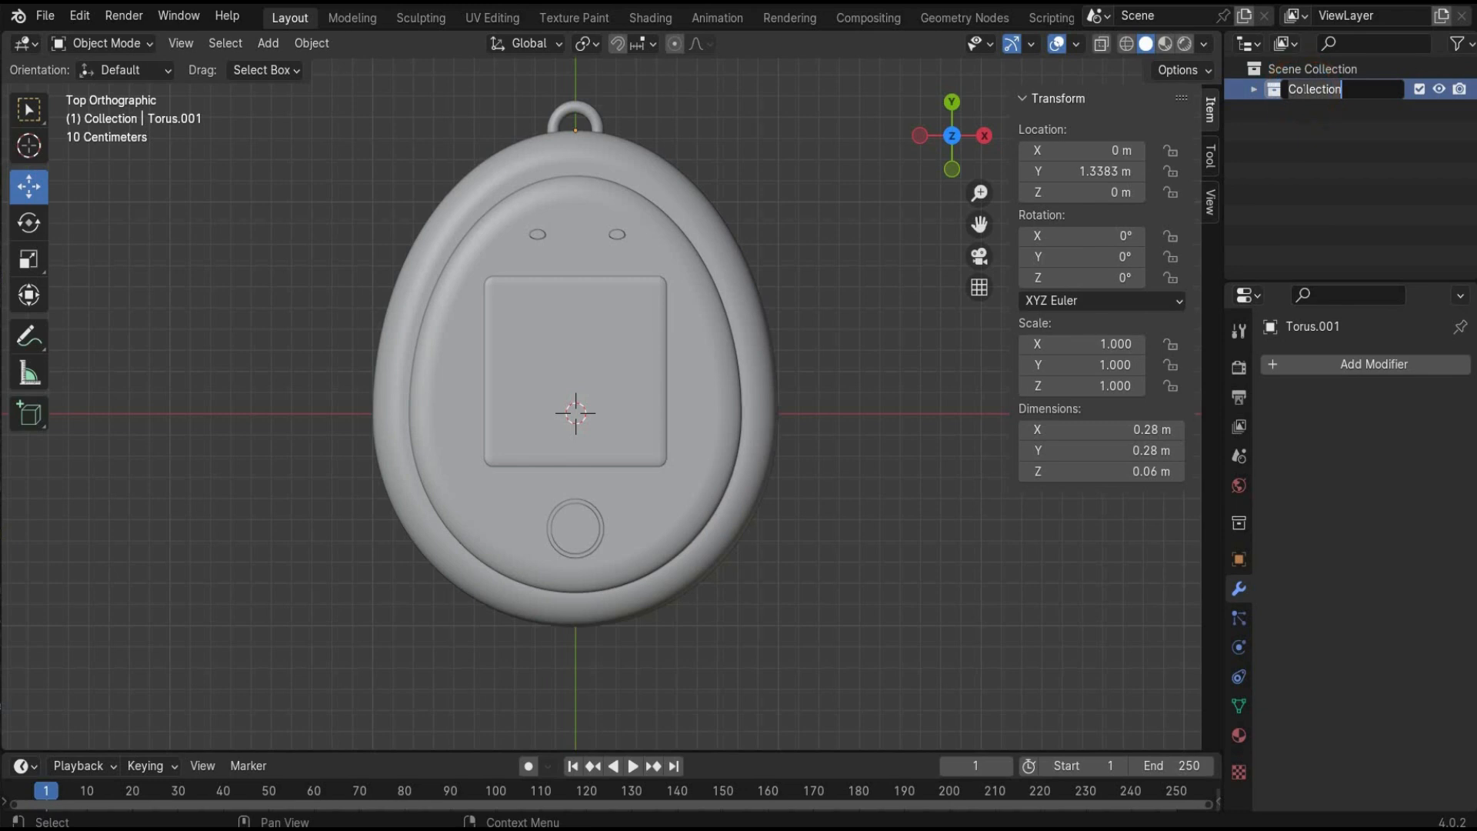
type("Main Egg")
key("Return")
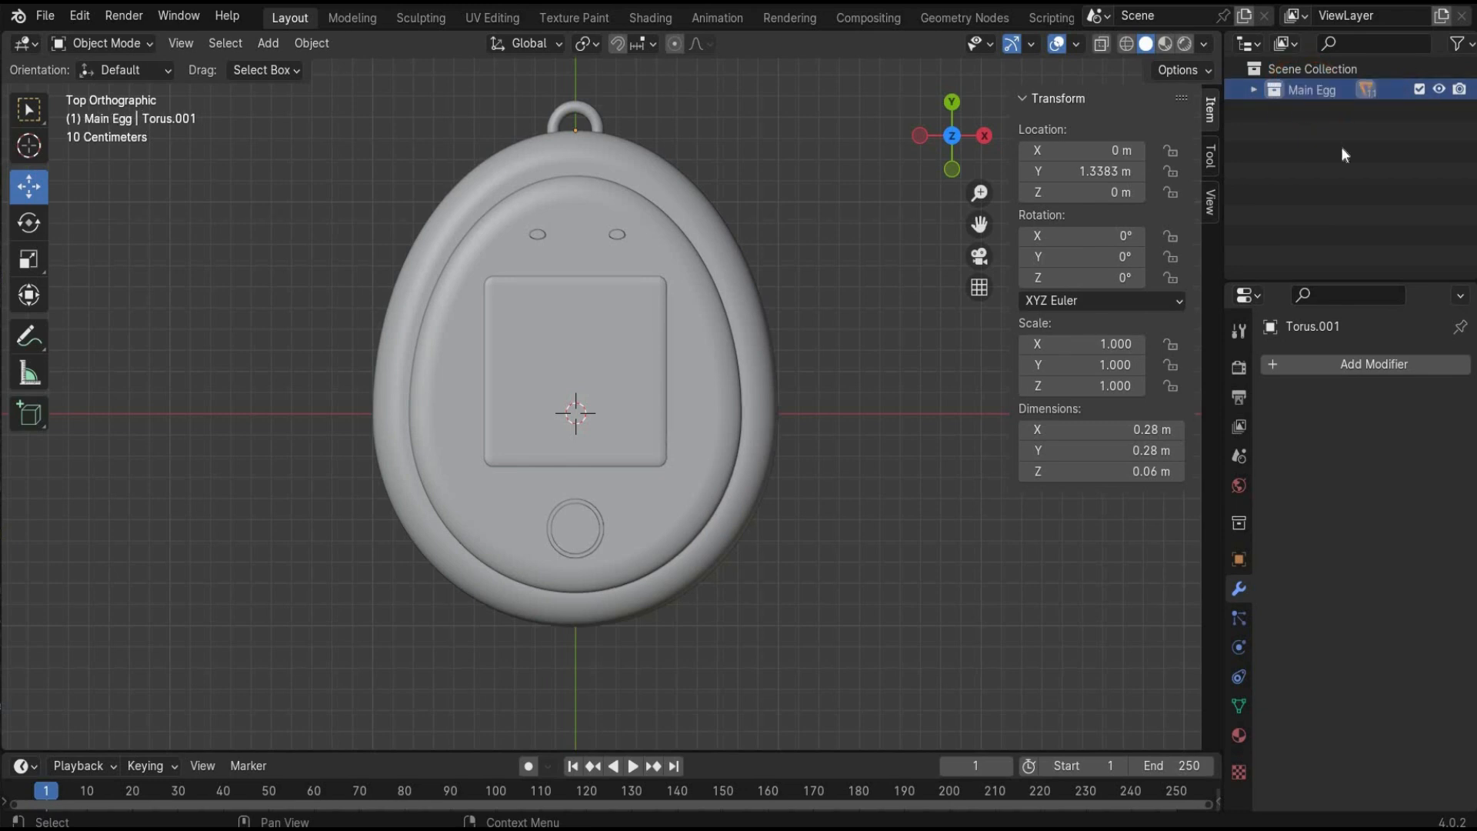
Create a new collection alongside Main Egg and rename it as Chain
right_click(1341, 146)
left_click(1337, 146)
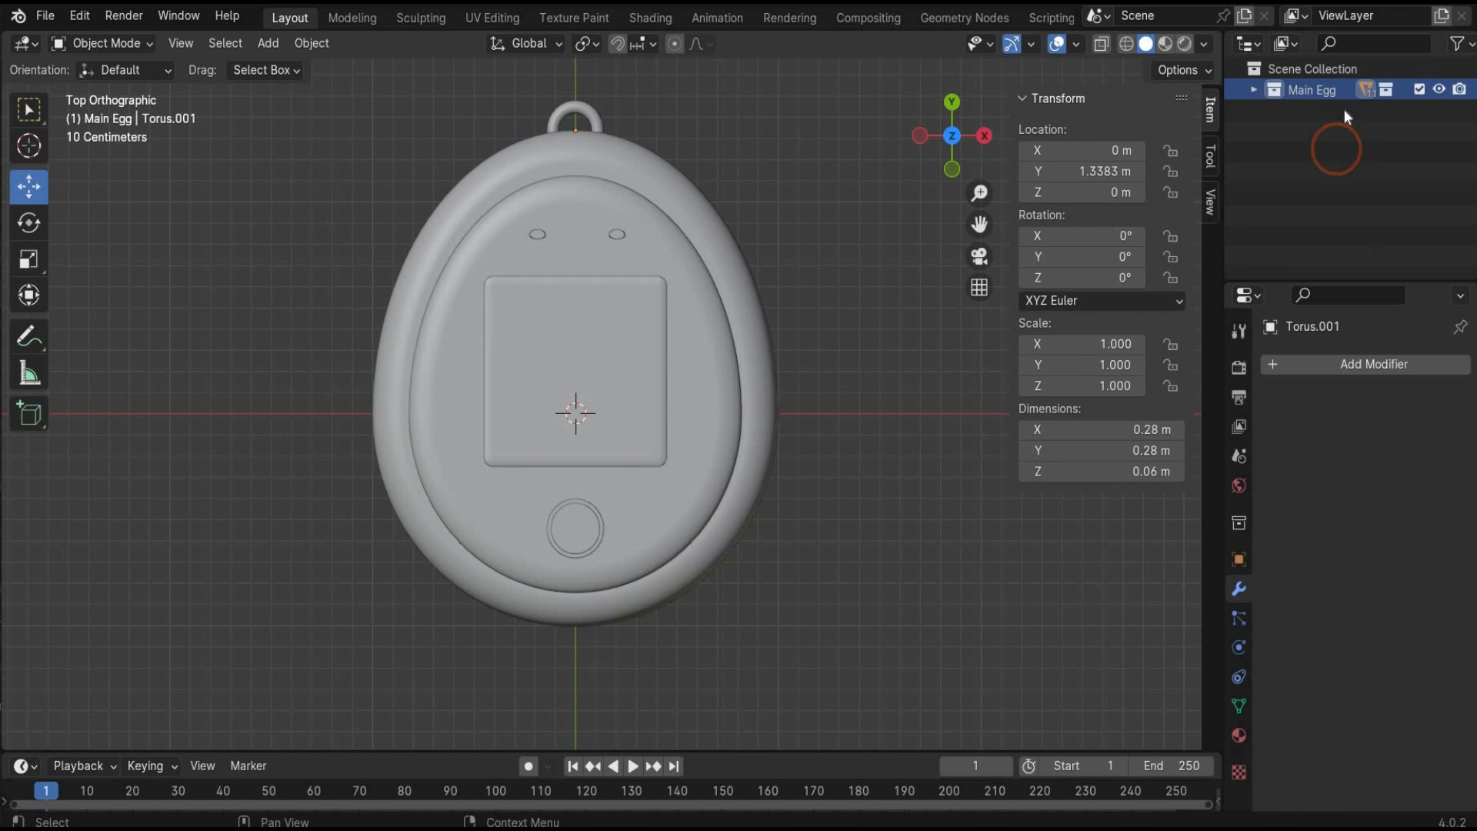
left_click(1254, 90)
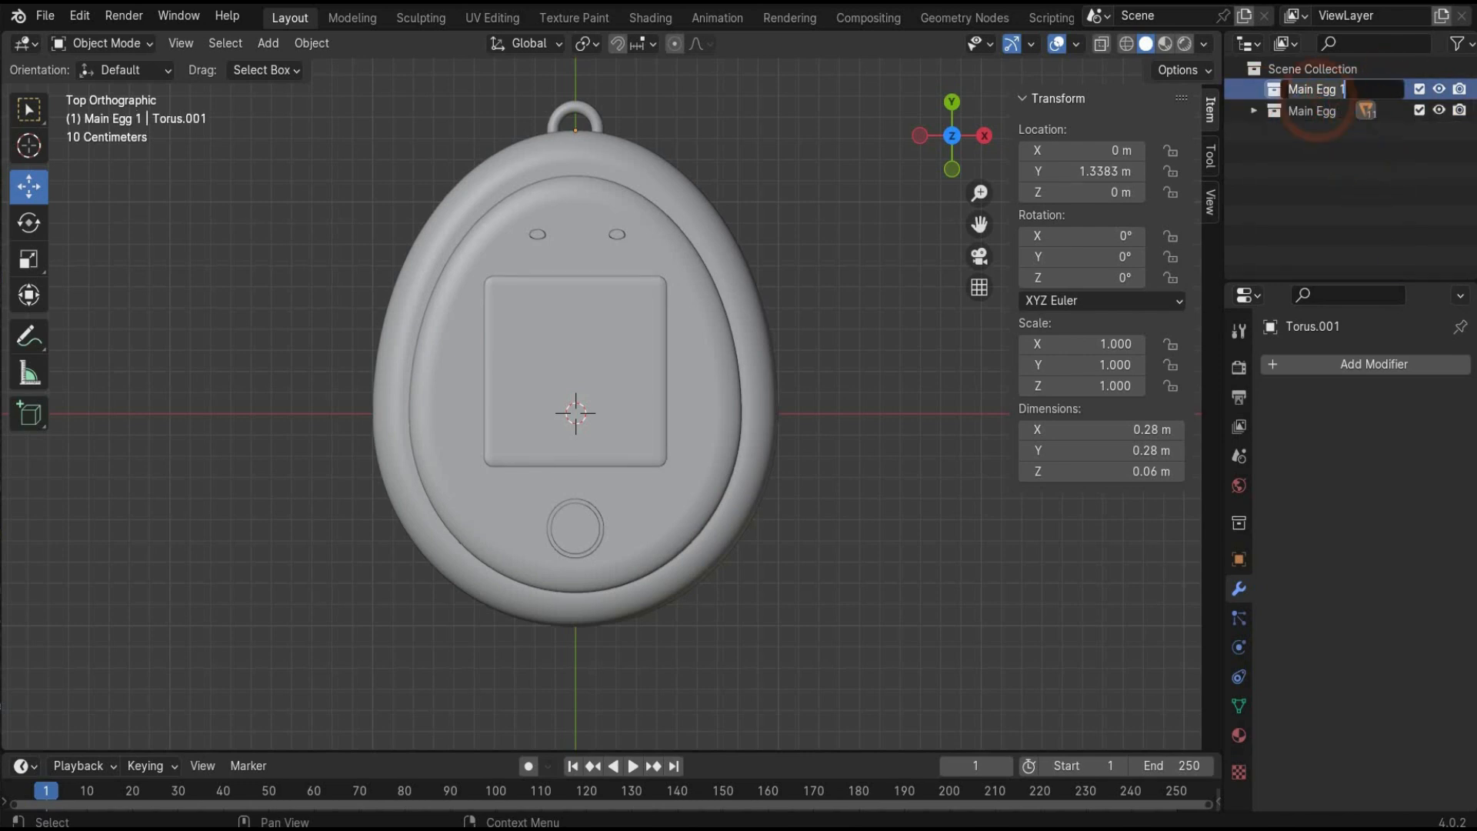
type("Chai")
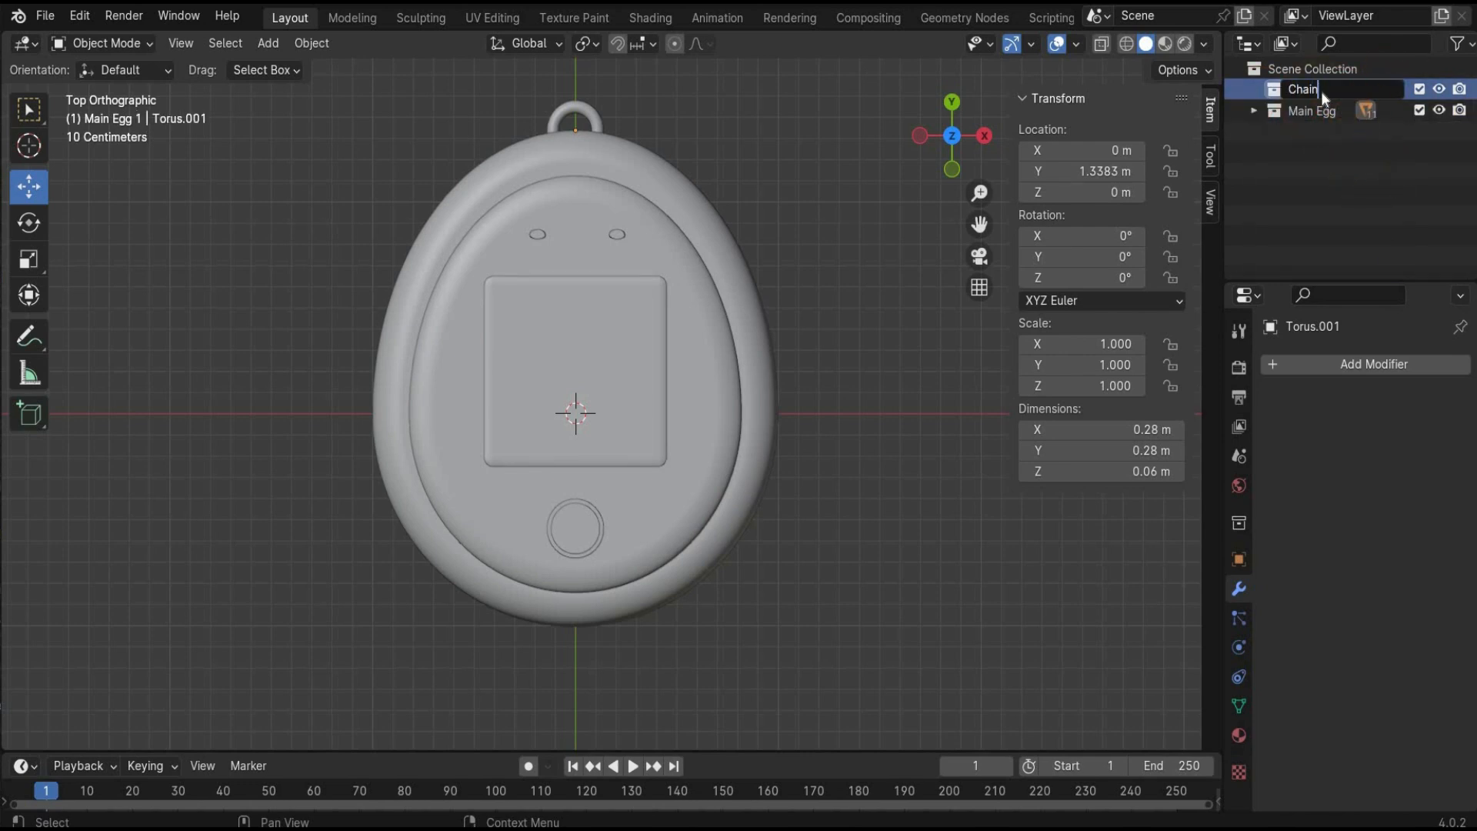
type("n")
key("Return")
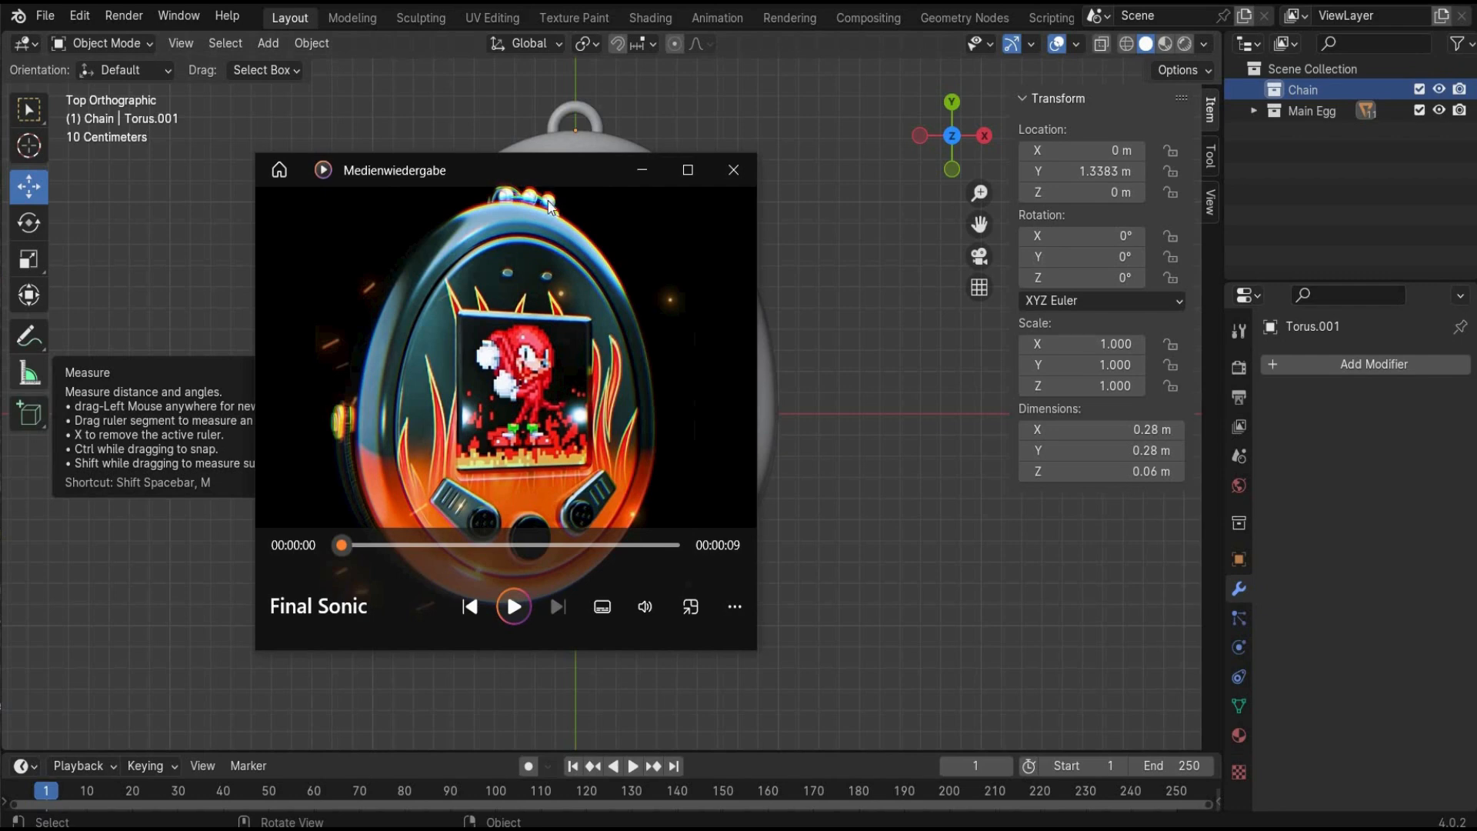
Put the reference video away and add a UV sphere to the Chain collection, scaled to 0.050 on all axes
left_click(642, 172)
left_click(268, 43)
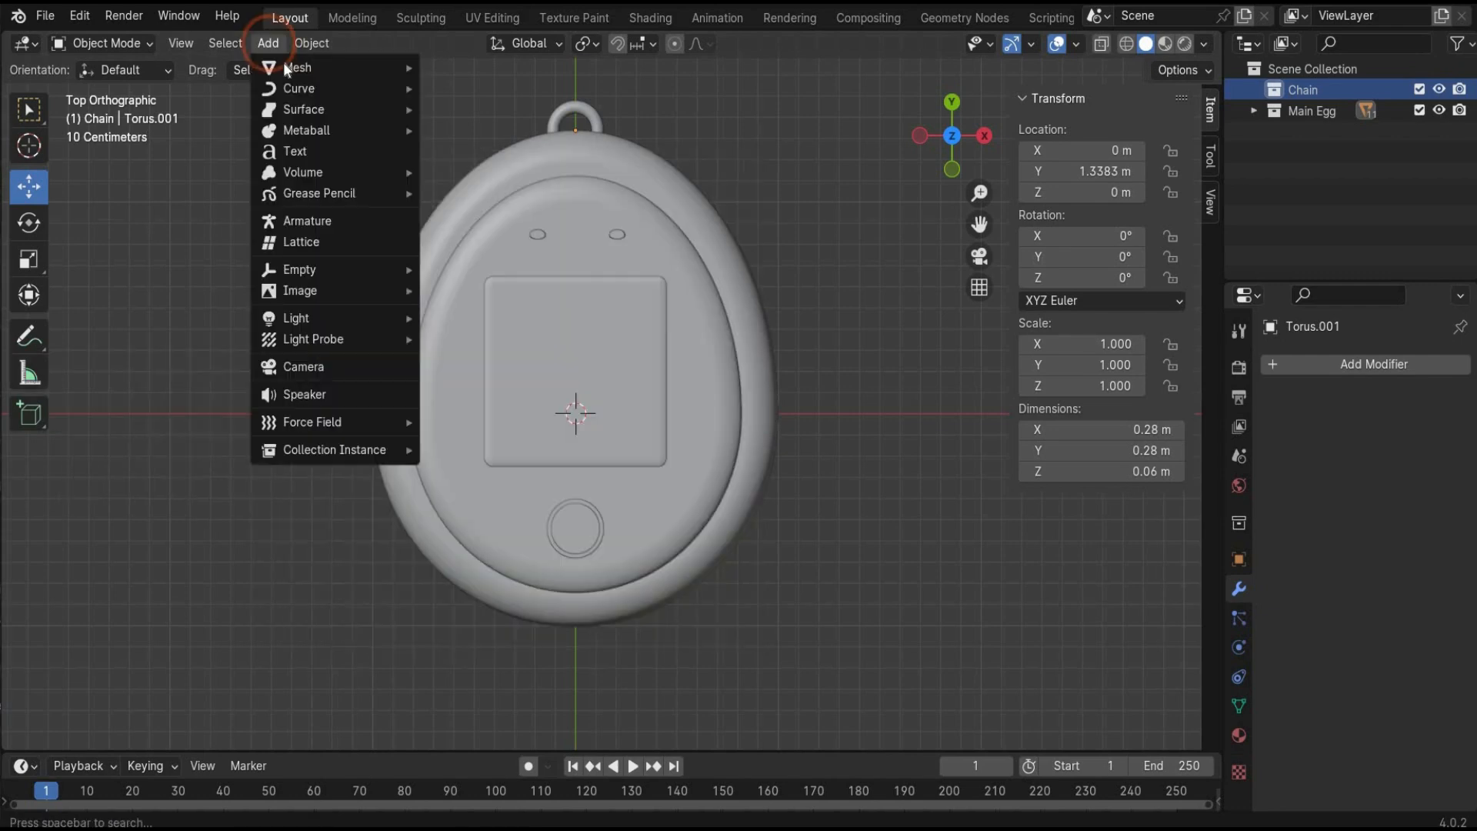
mouse_move(293, 63)
left_click(531, 132)
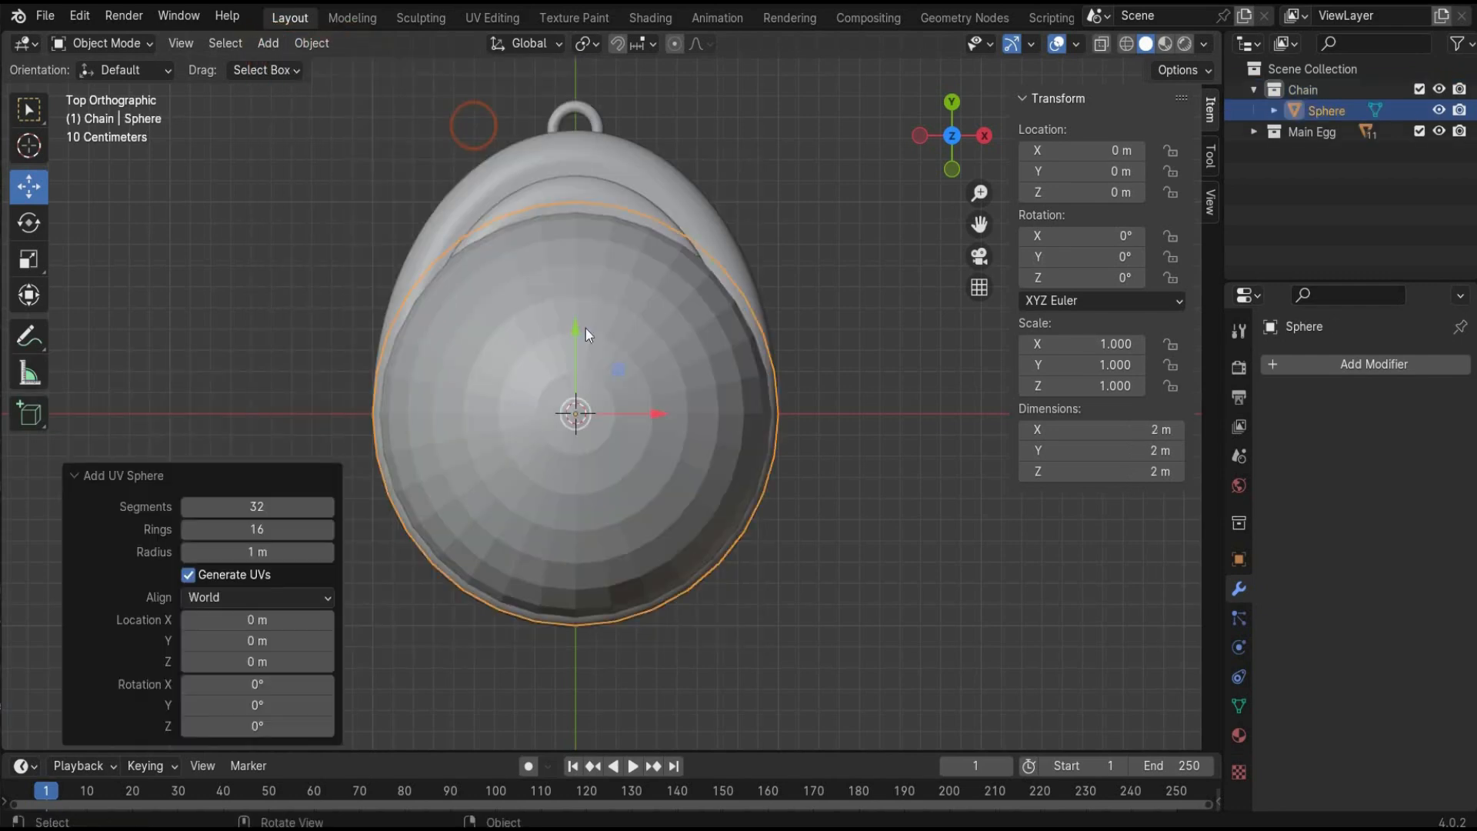
left_click(1085, 344)
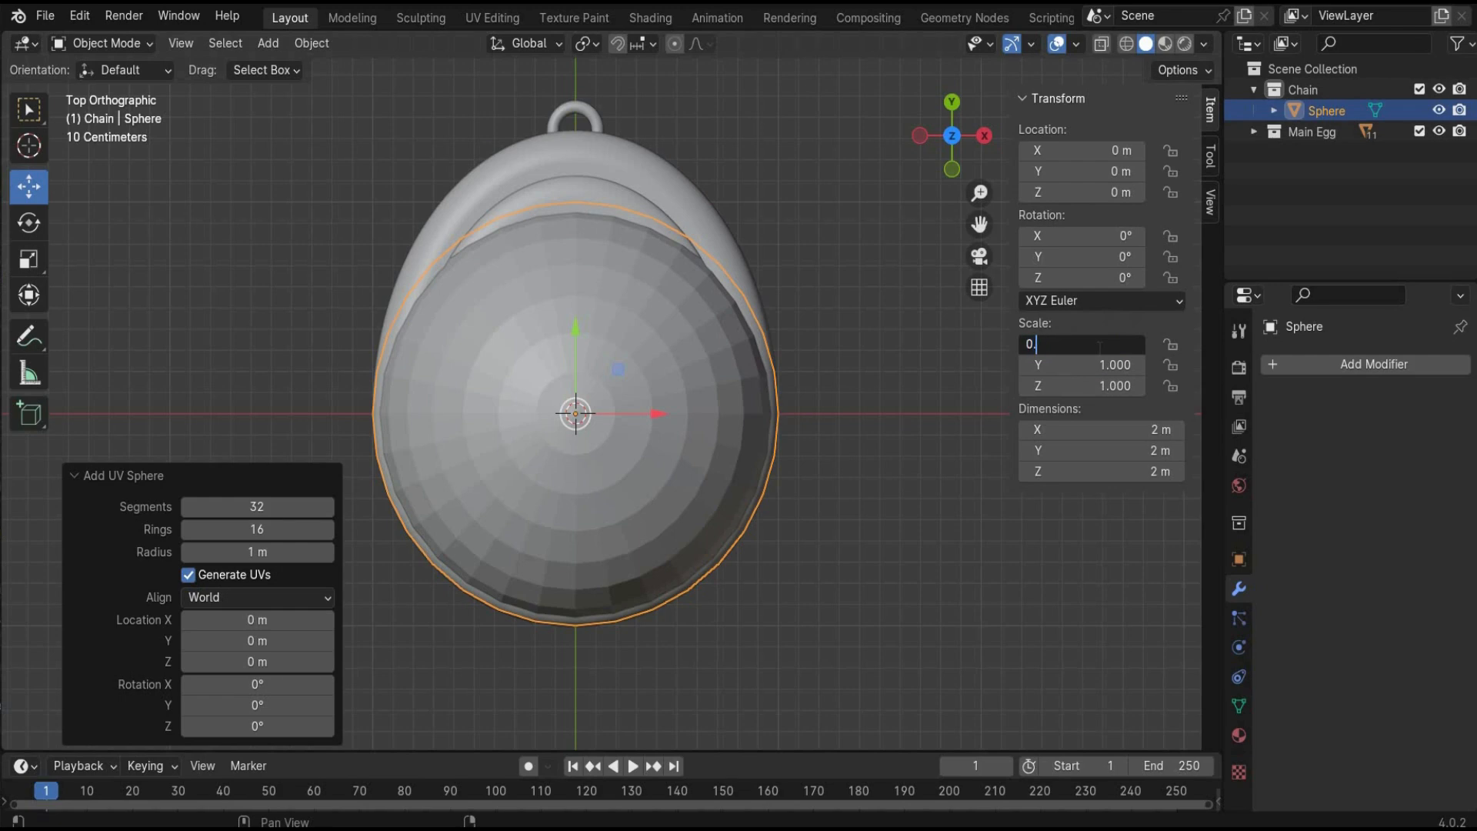
type("0.5")
key("Return")
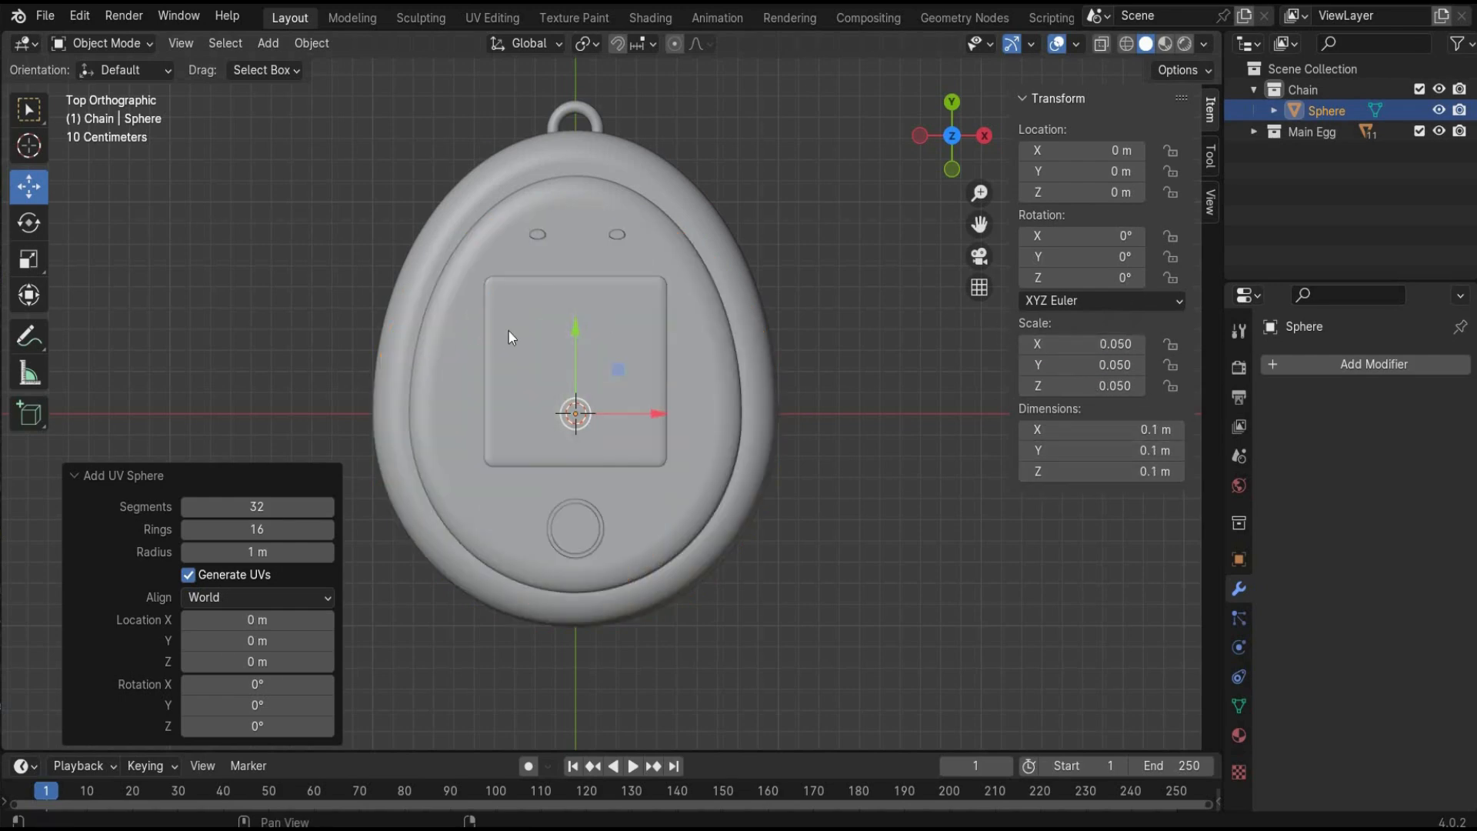
Move the small sphere below the egg to about Y -1.203 m and shade it smooth
left_click_drag(578, 332, 577, 589)
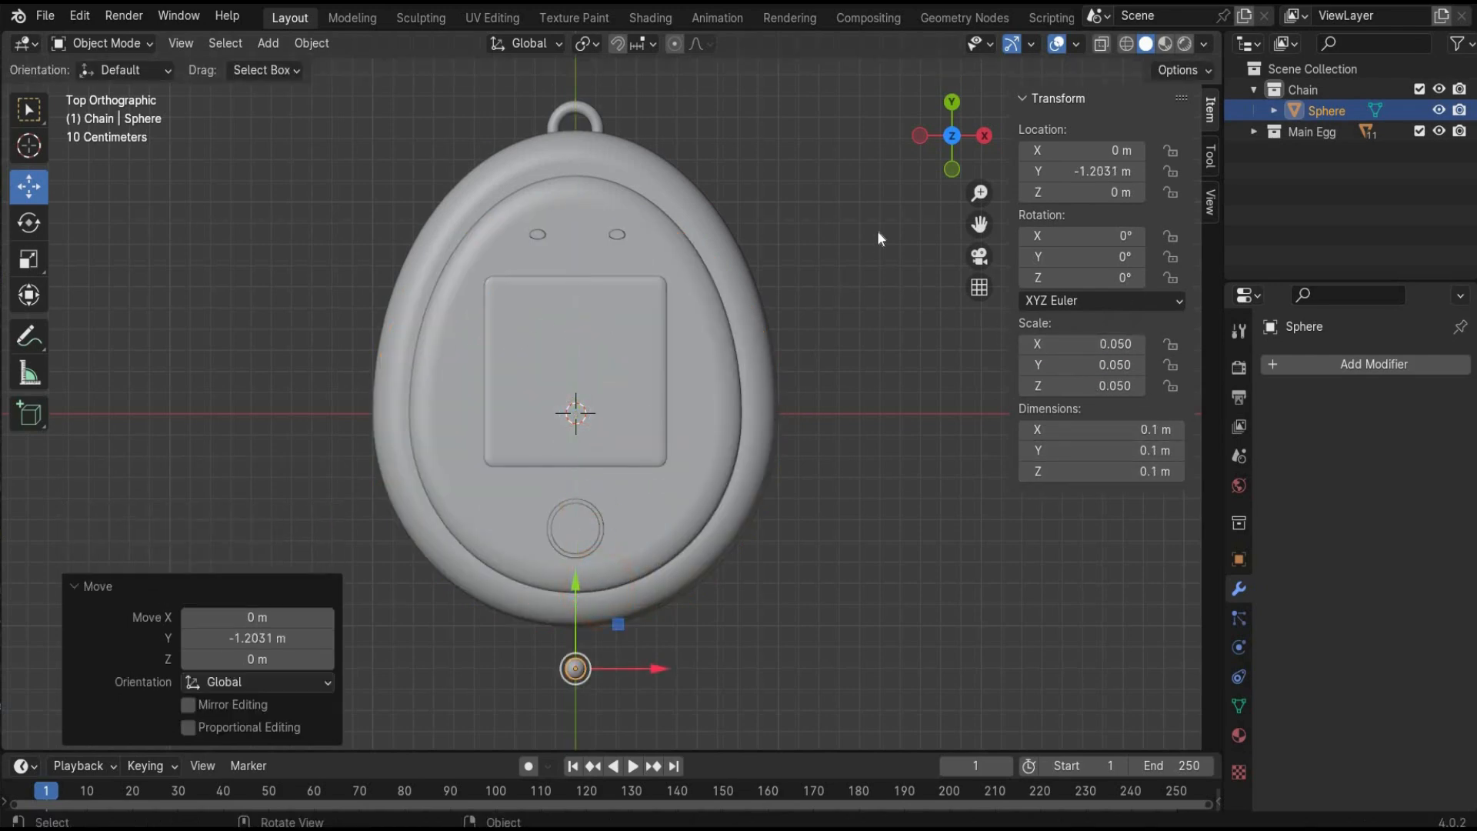
middle_click_drag(568, 642, 577, 329, "shift")
scroll(474, 264, "up", 5)
right_click(474, 264)
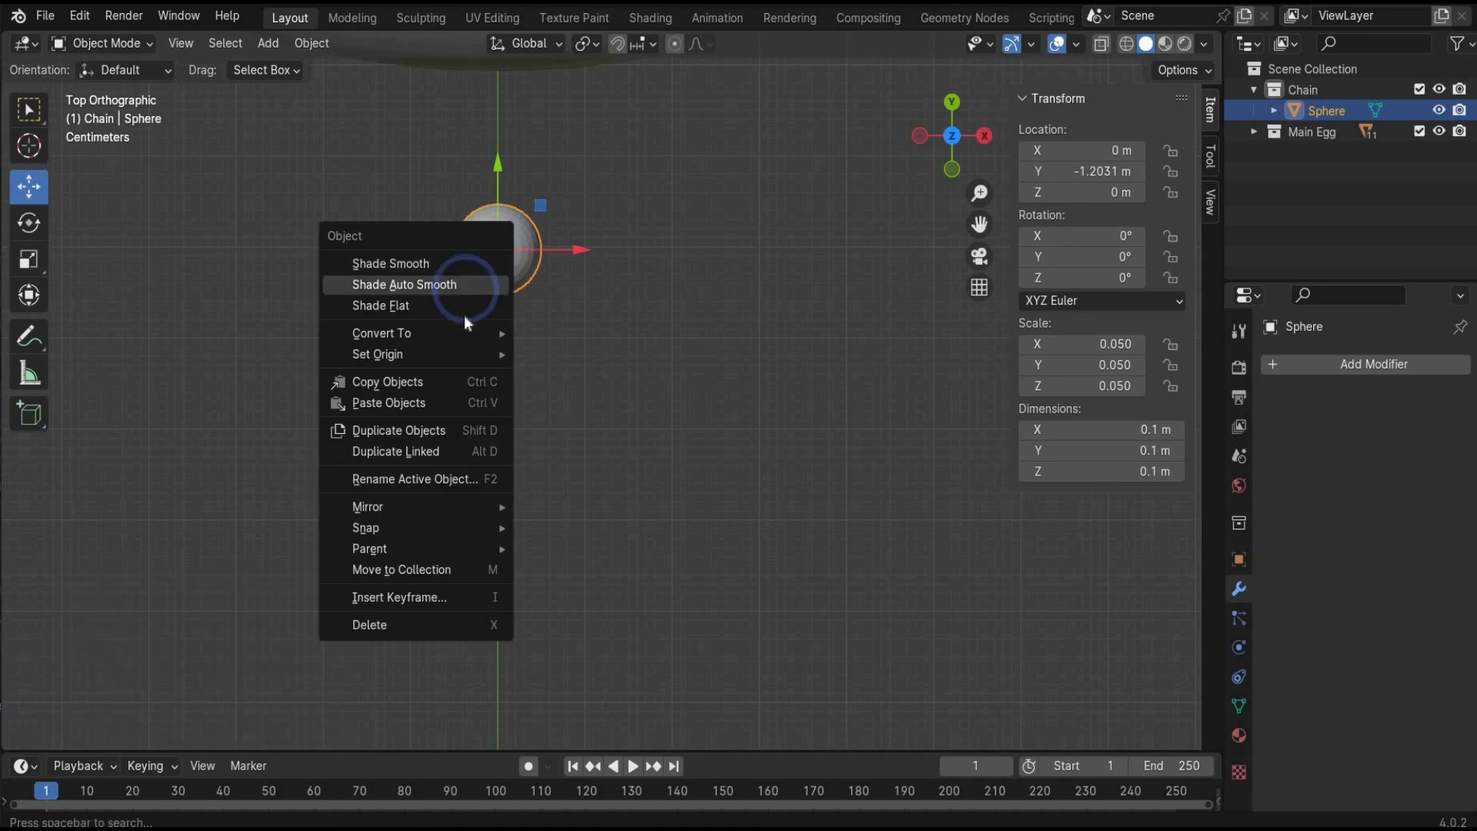
left_click(391, 263)
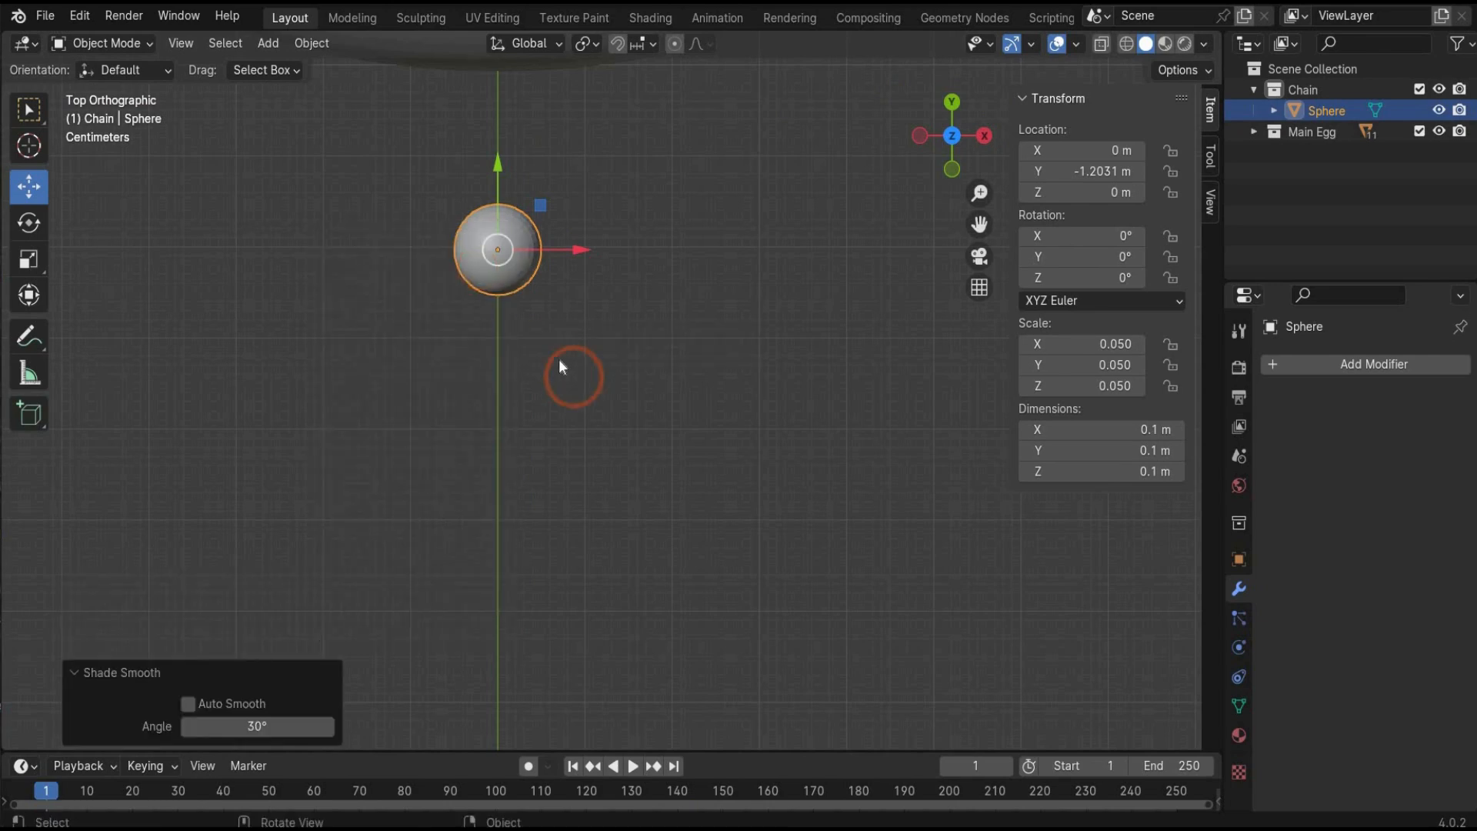
Add a cylinder to the Chain collection, scaled to 0.010, 0.010 and 0.200 and rotated 90° on X and Z
scroll(559, 358, "down", 4)
left_click(267, 43)
mouse_move(308, 67)
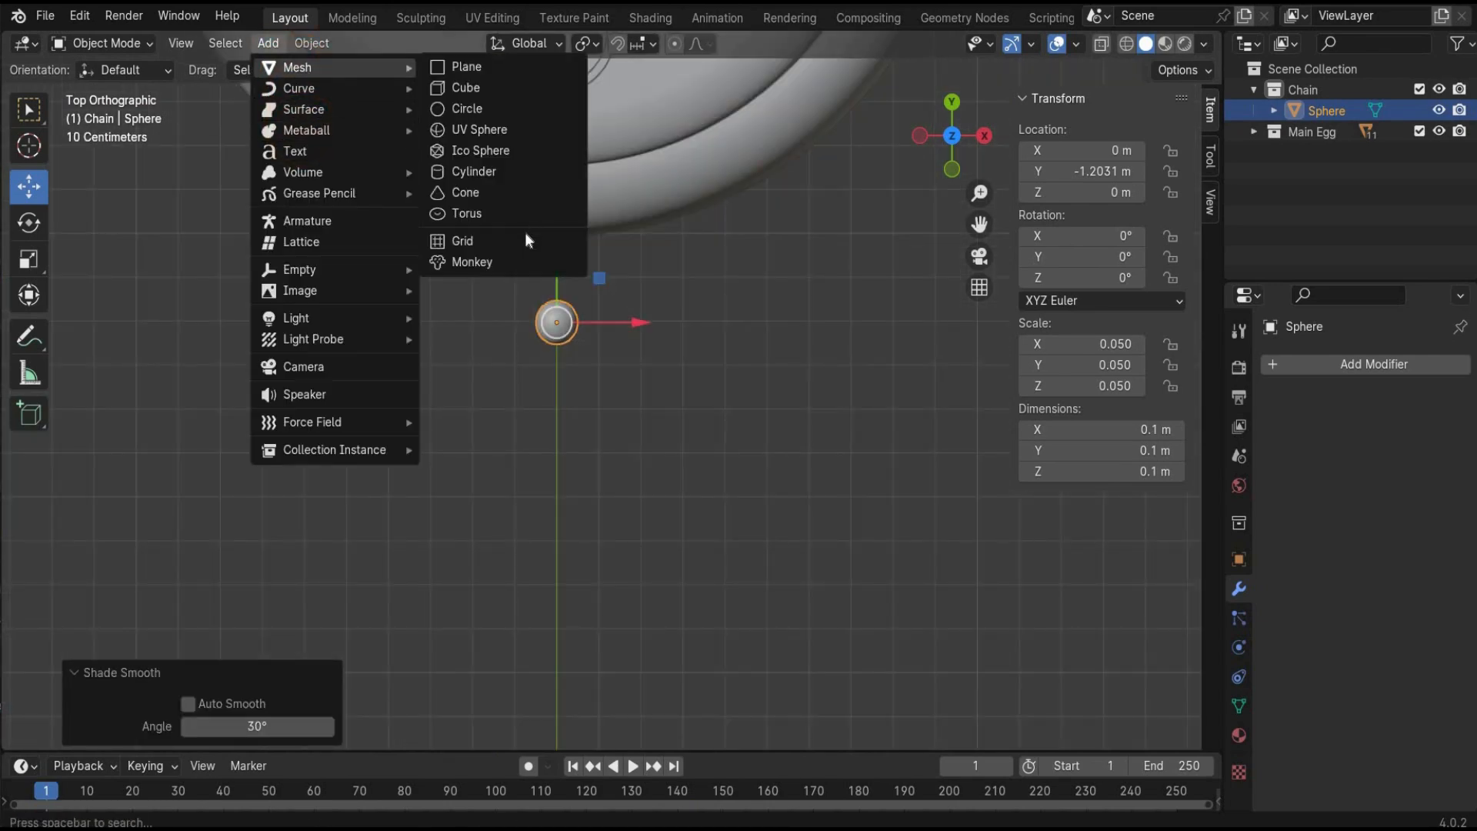
left_click(514, 170)
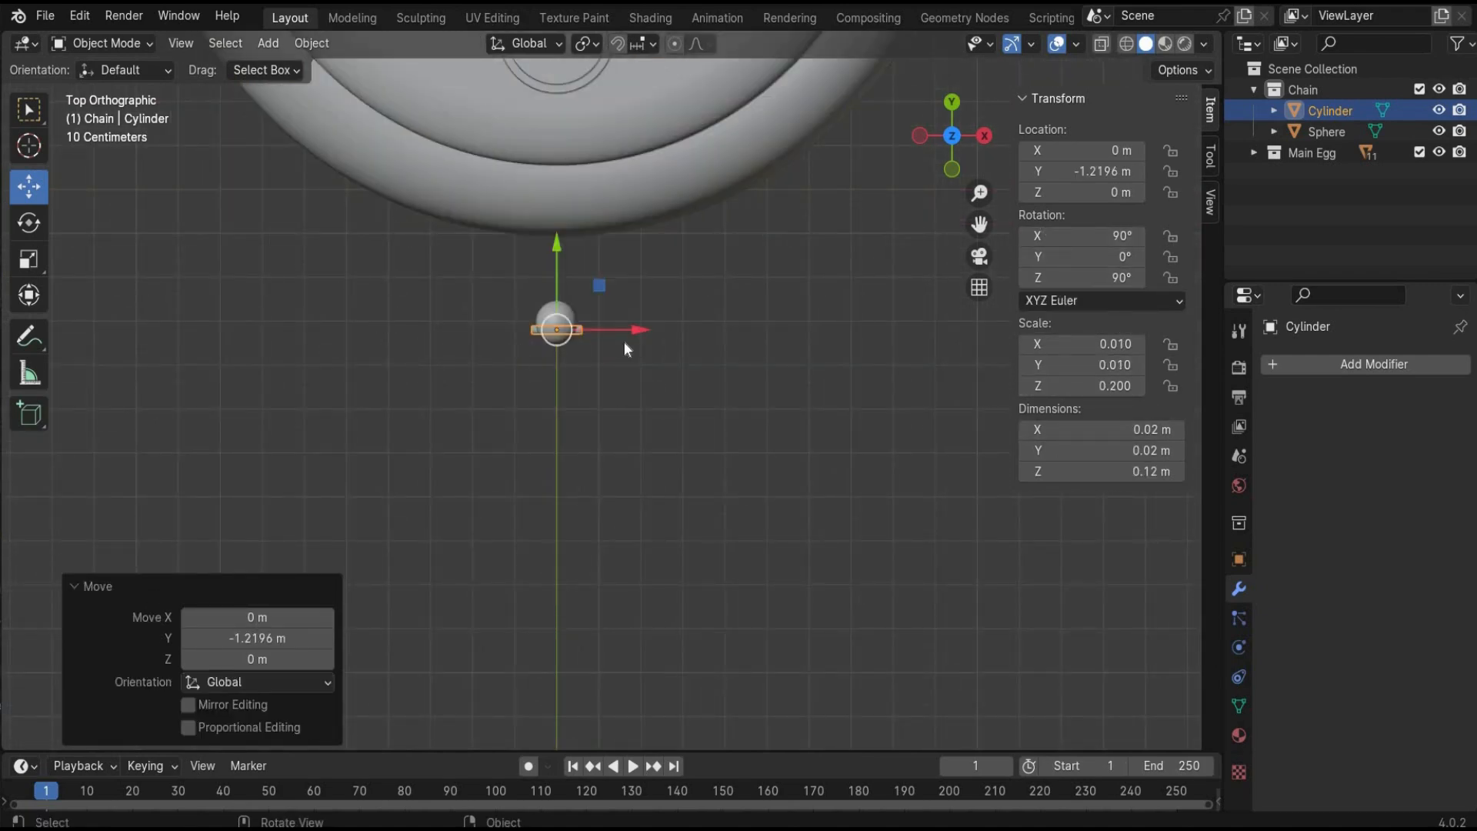
Move the thin cylinder level with the small sphere and out to its side, at about X -0.067 m and Y -1.204 m
left_click_drag(632, 329, 605, 330)
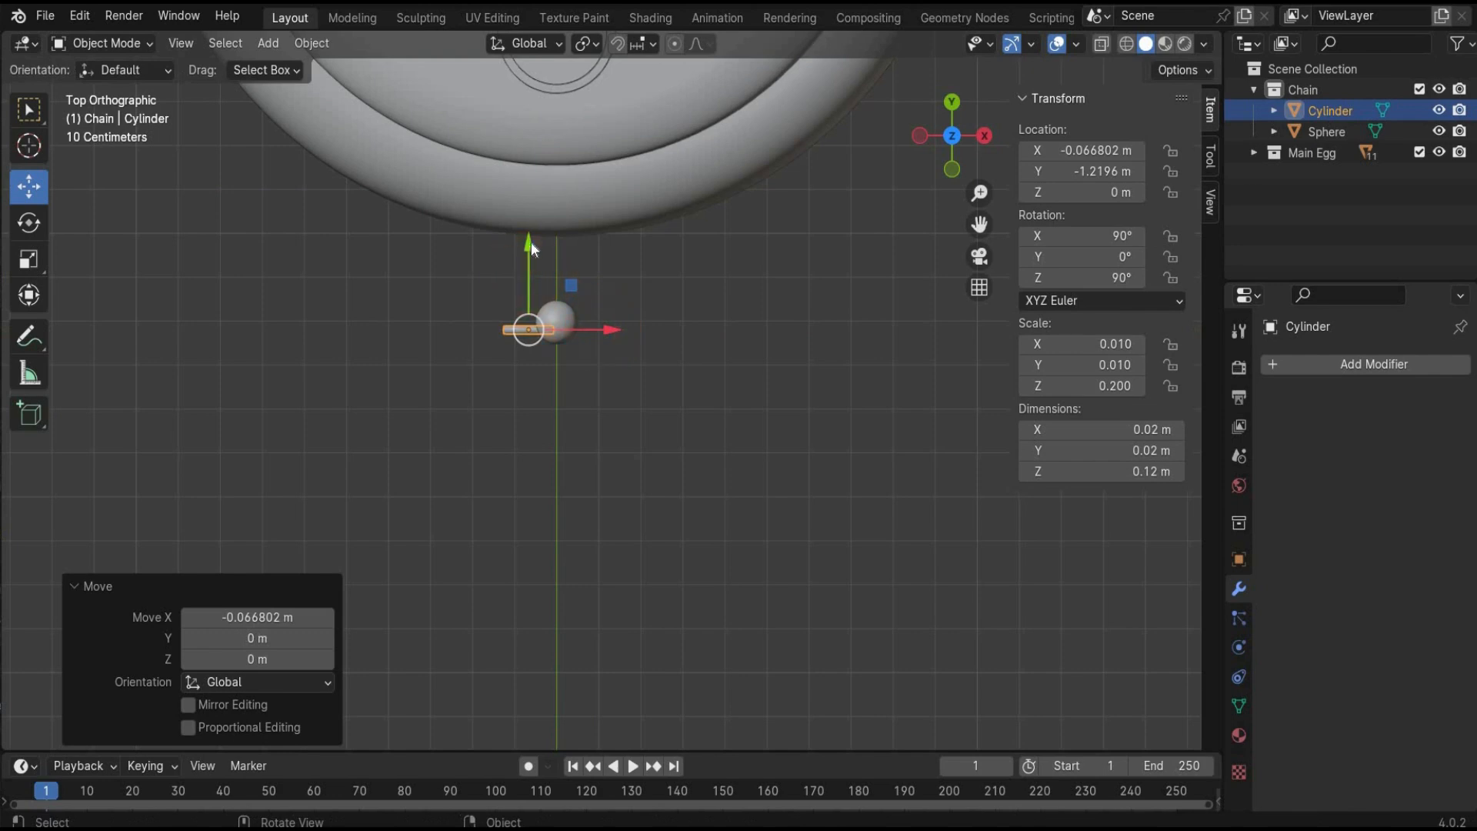
left_click_drag(529, 243, 556, 391)
left_click(542, 391)
right_click(542, 386, "shift")
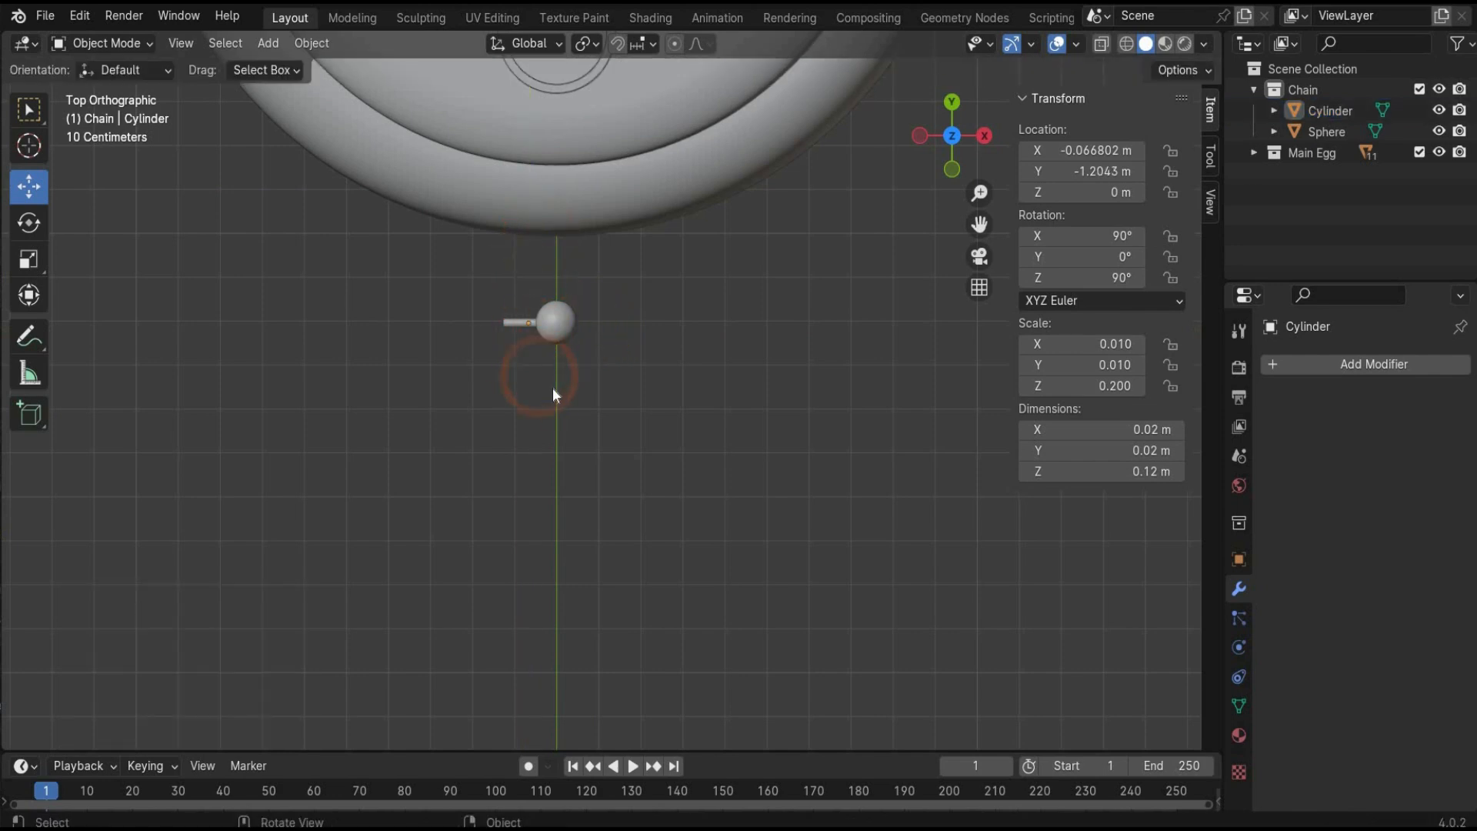
Set the connecting cylinder's X and Y scale to 0.015 and join it with the sphere into one chain link
scroll(600, 380, "down", 2)
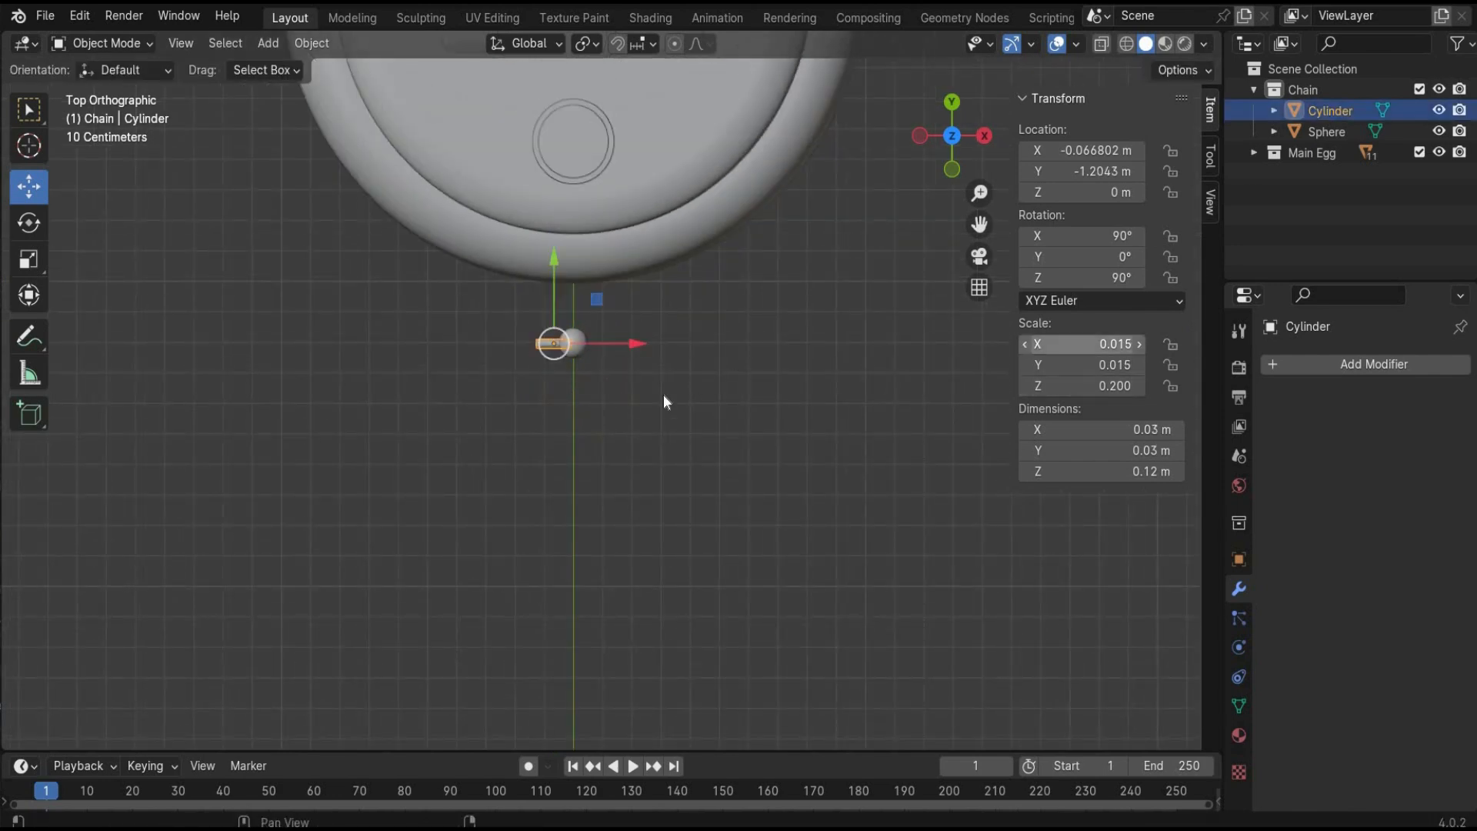
left_click(570, 383)
left_click(574, 408)
left_click(624, 351)
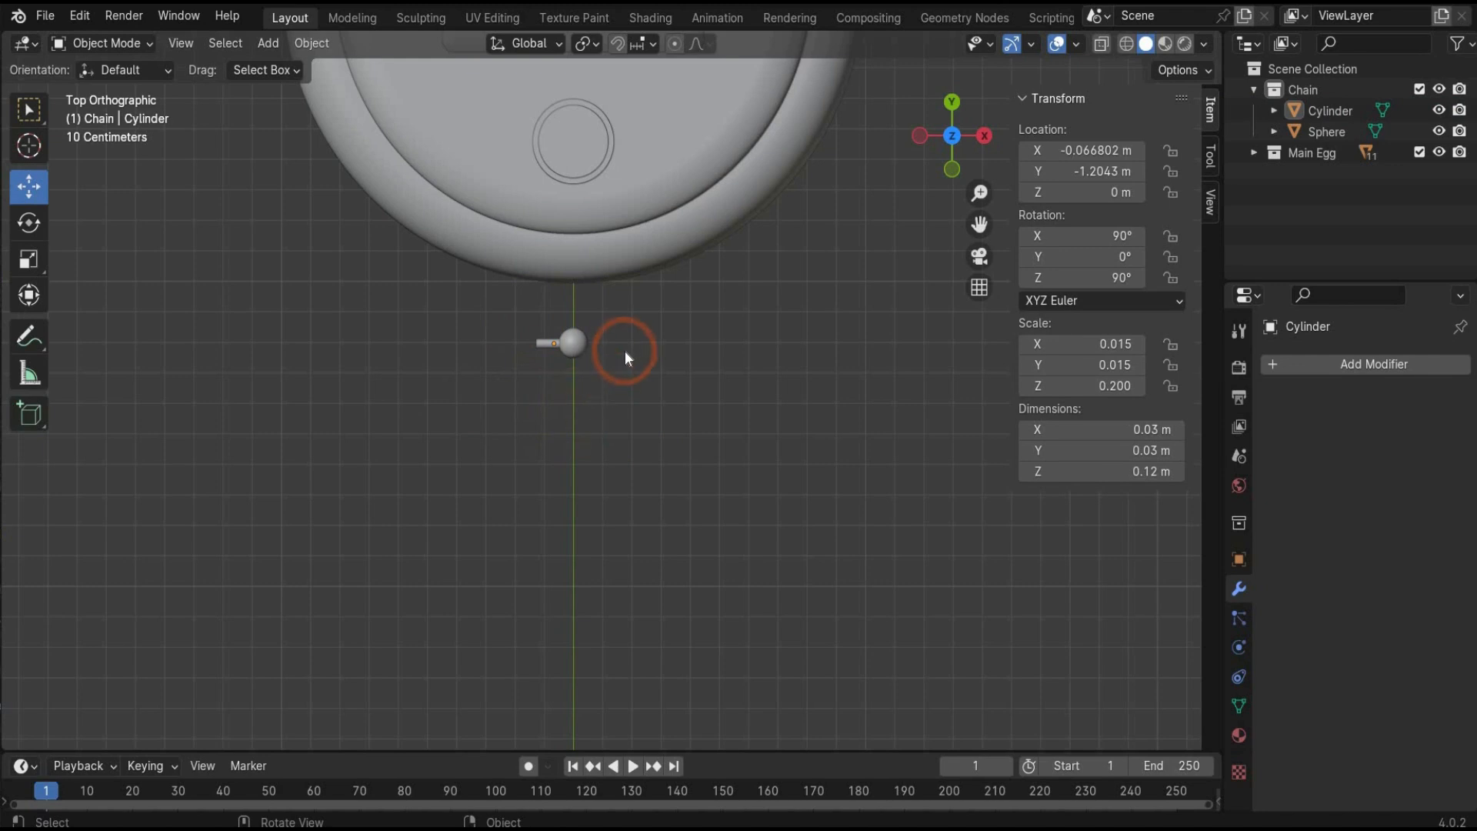
left_click_drag(506, 377, 604, 338)
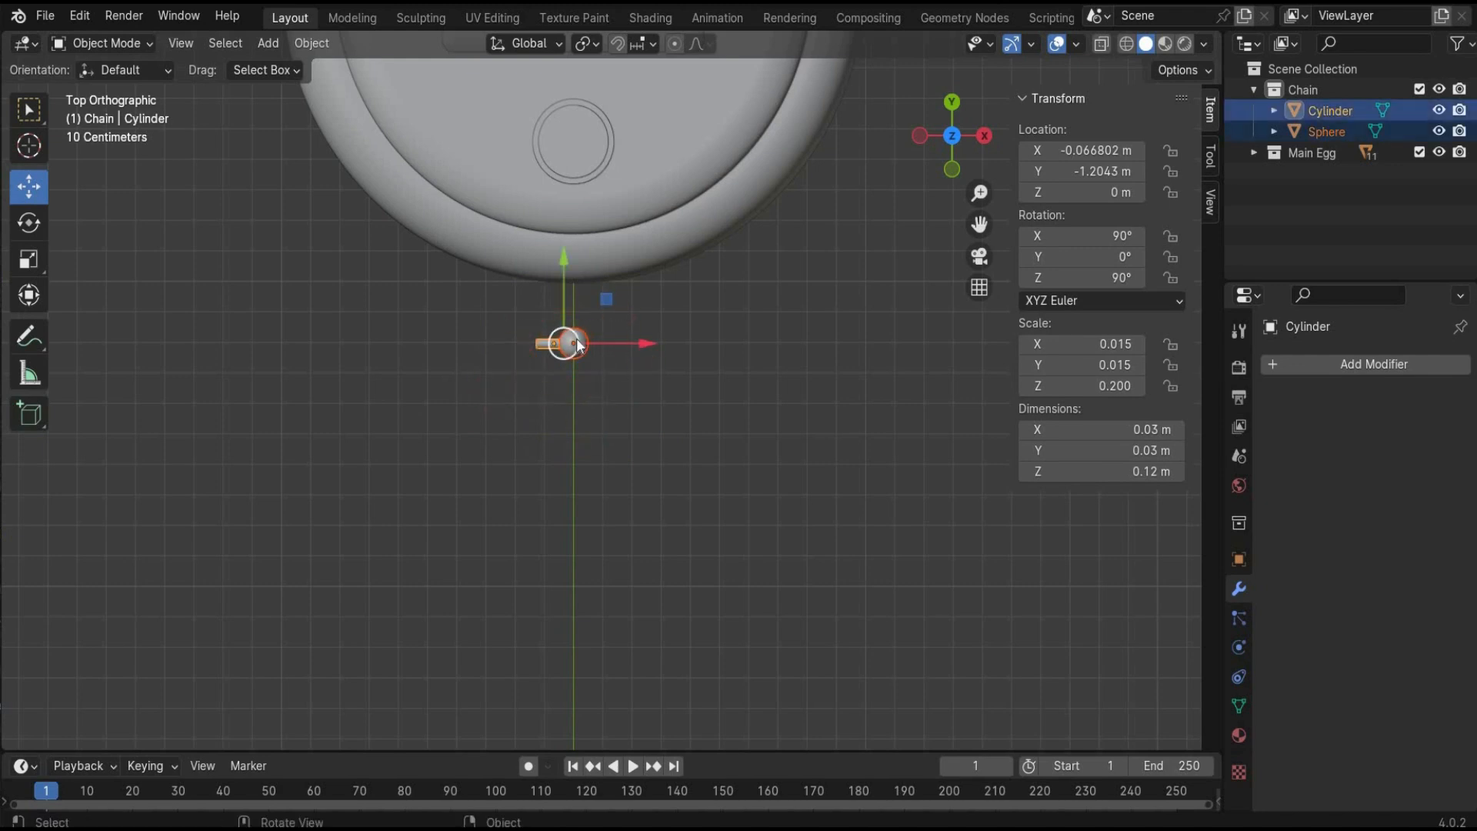
right_click(575, 339)
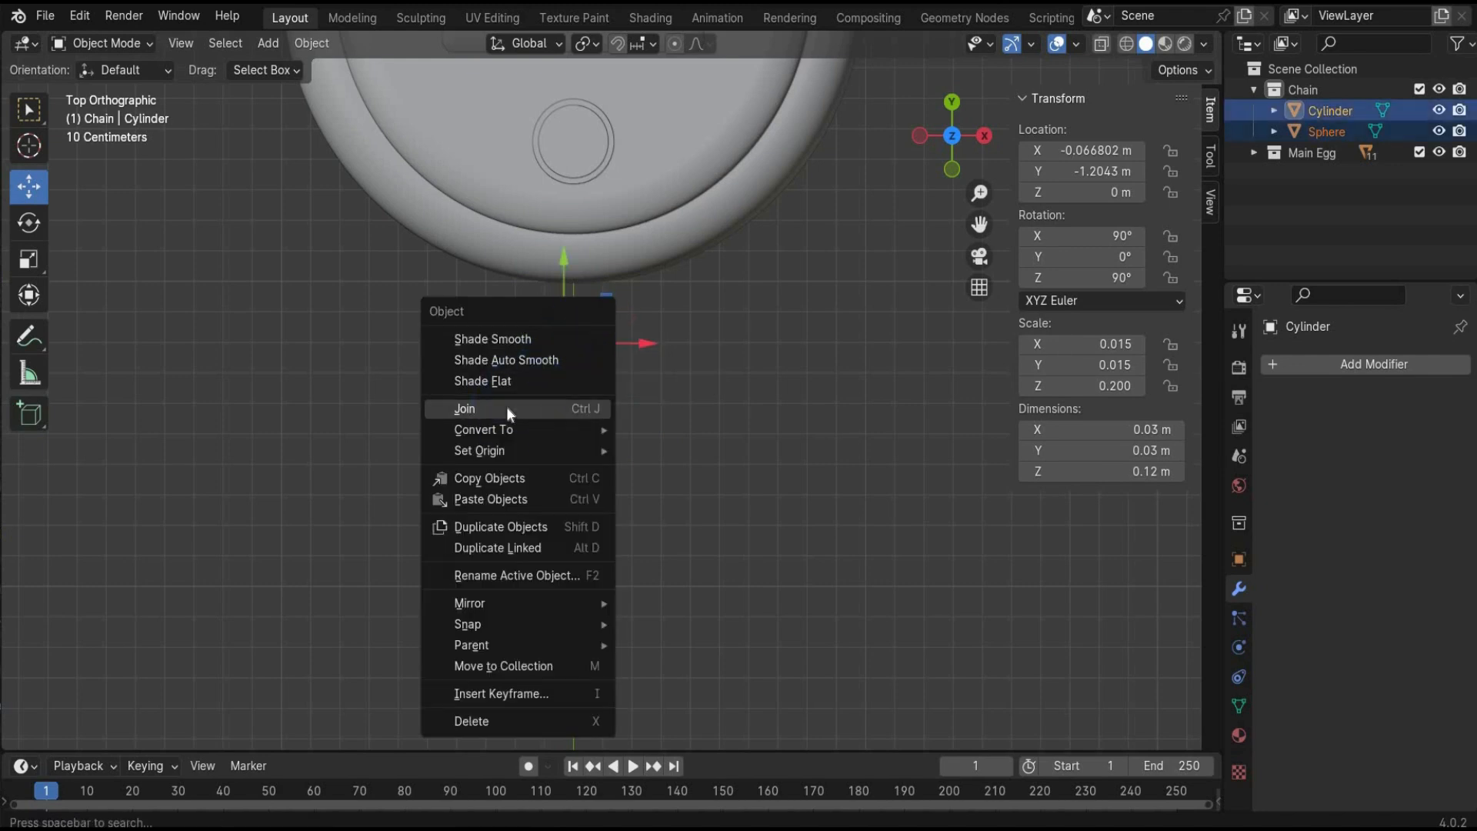
left_click(506, 406)
Move the joined chain link along Y up to the egg's hanging loop, to about Y 1.417 m
scroll(520, 411, "down", 5)
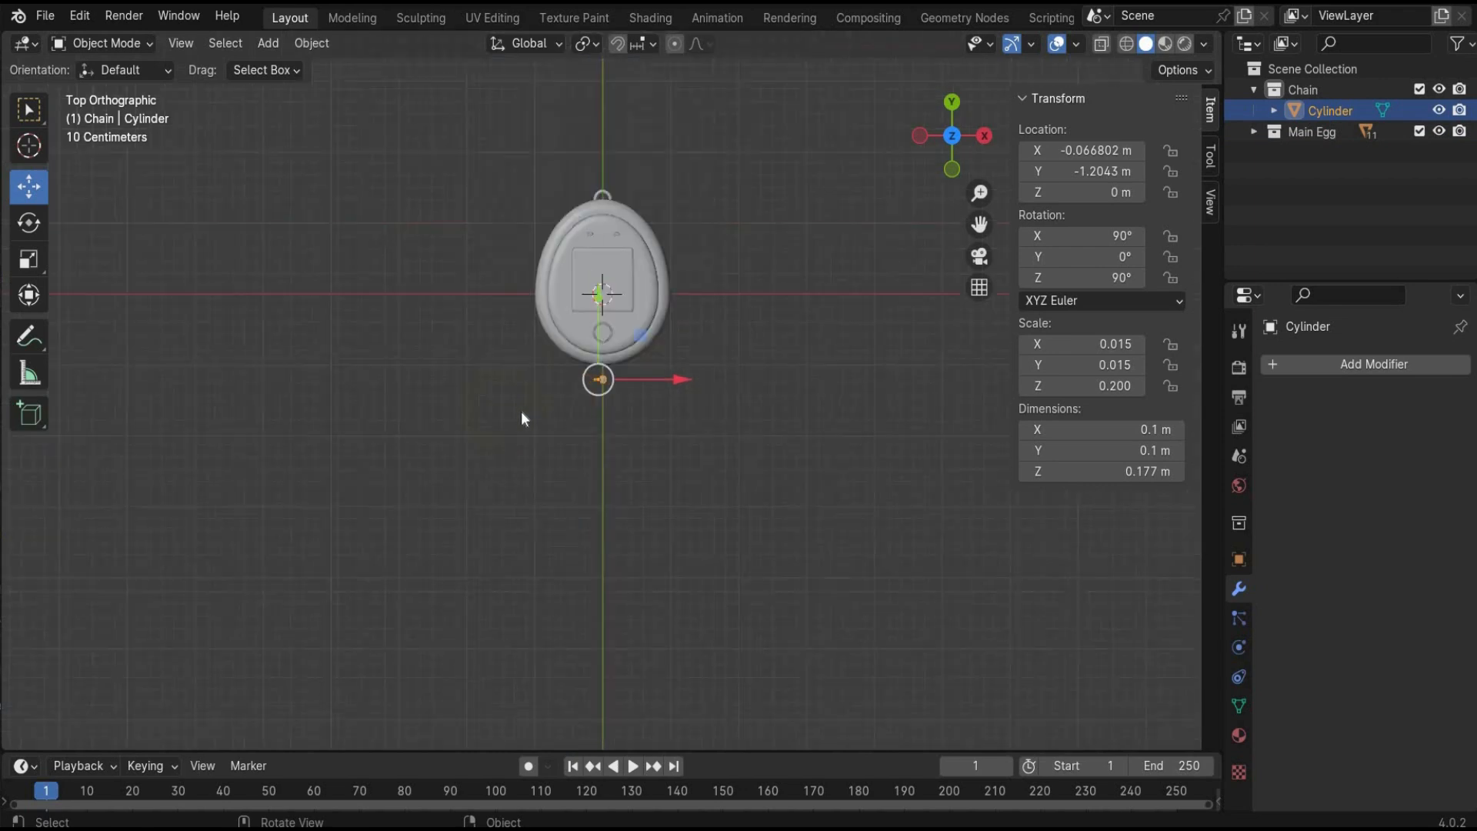
scroll(523, 417, "up", 5)
key("g")
key("y")
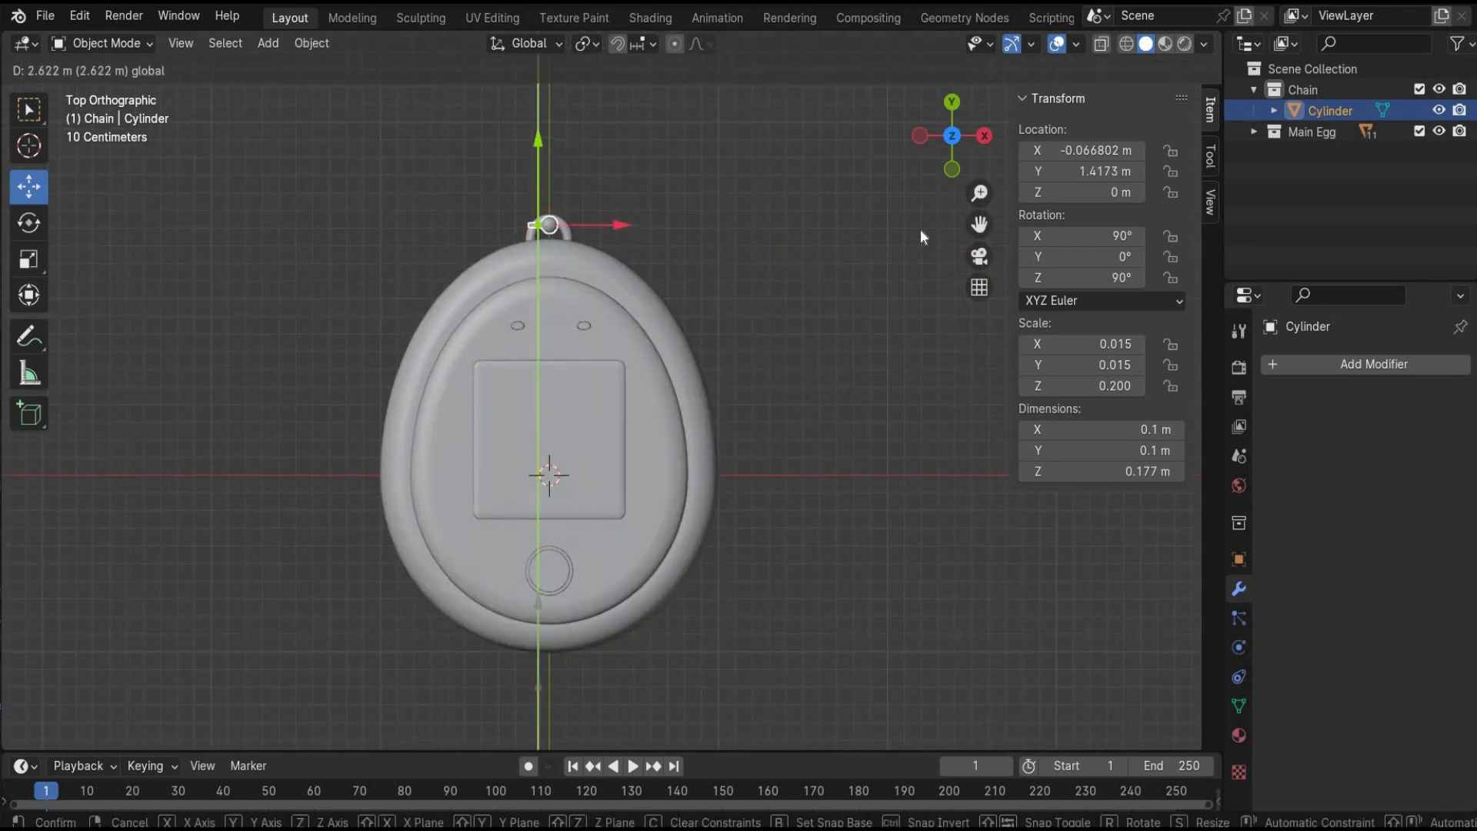
left_click(922, 233)
Rotate the chain link about -72.6° around the global Y axis at the hanging loop
left_click_drag(954, 137, 954, 257)
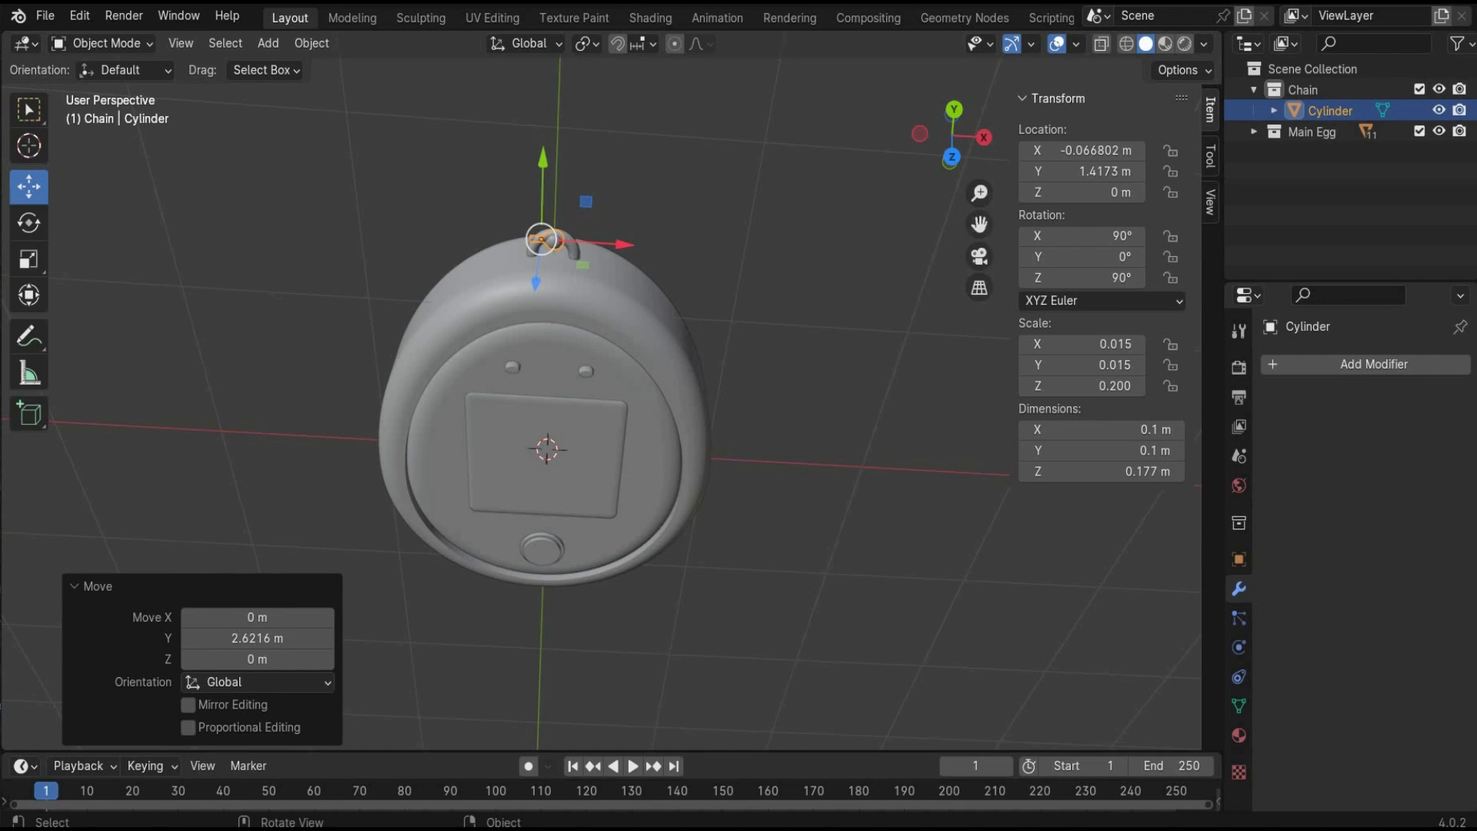
scroll(541, 343, "up", 5)
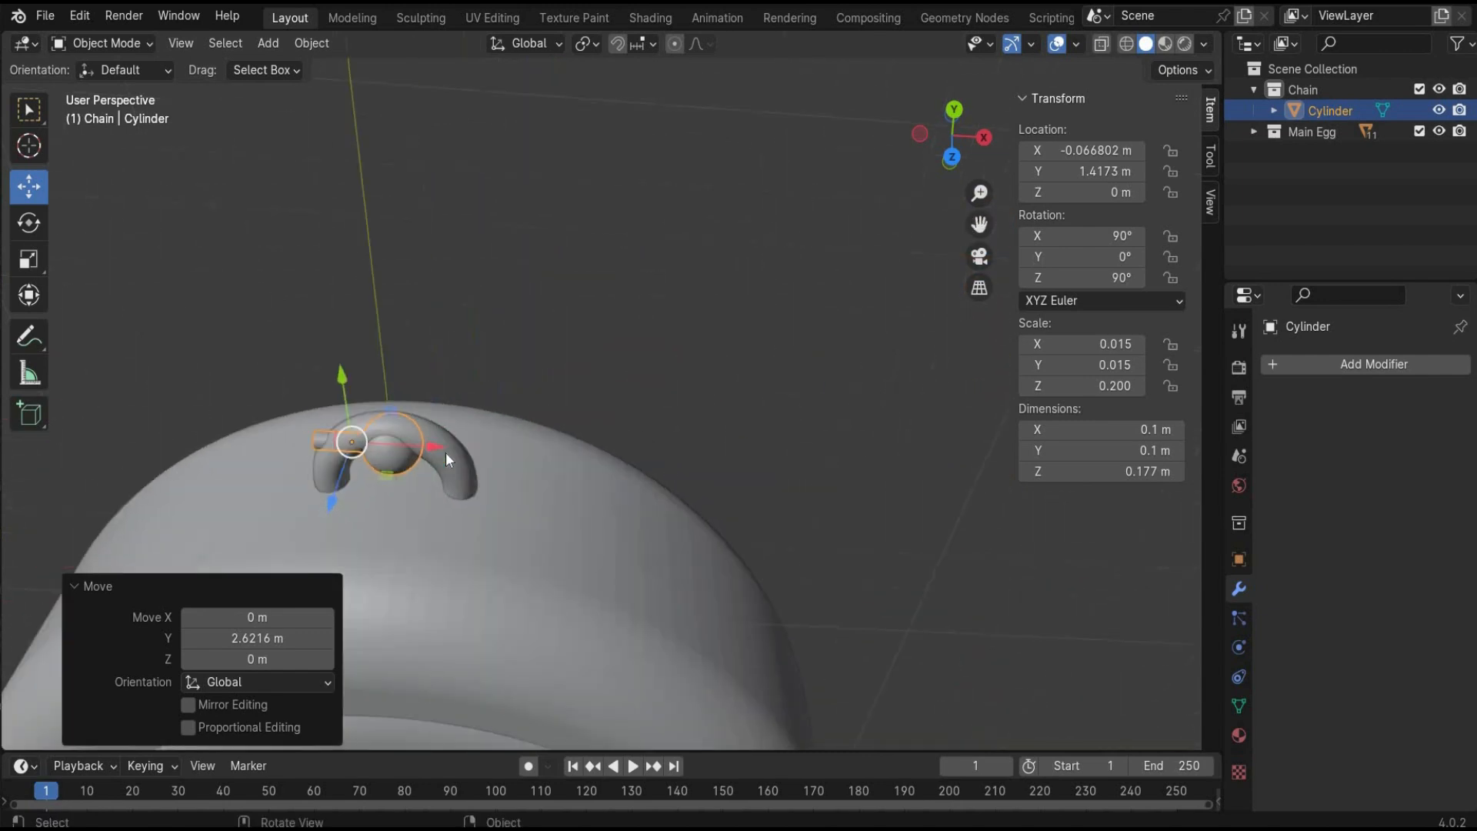
scroll(445, 452, "down", 1)
left_click(29, 223)
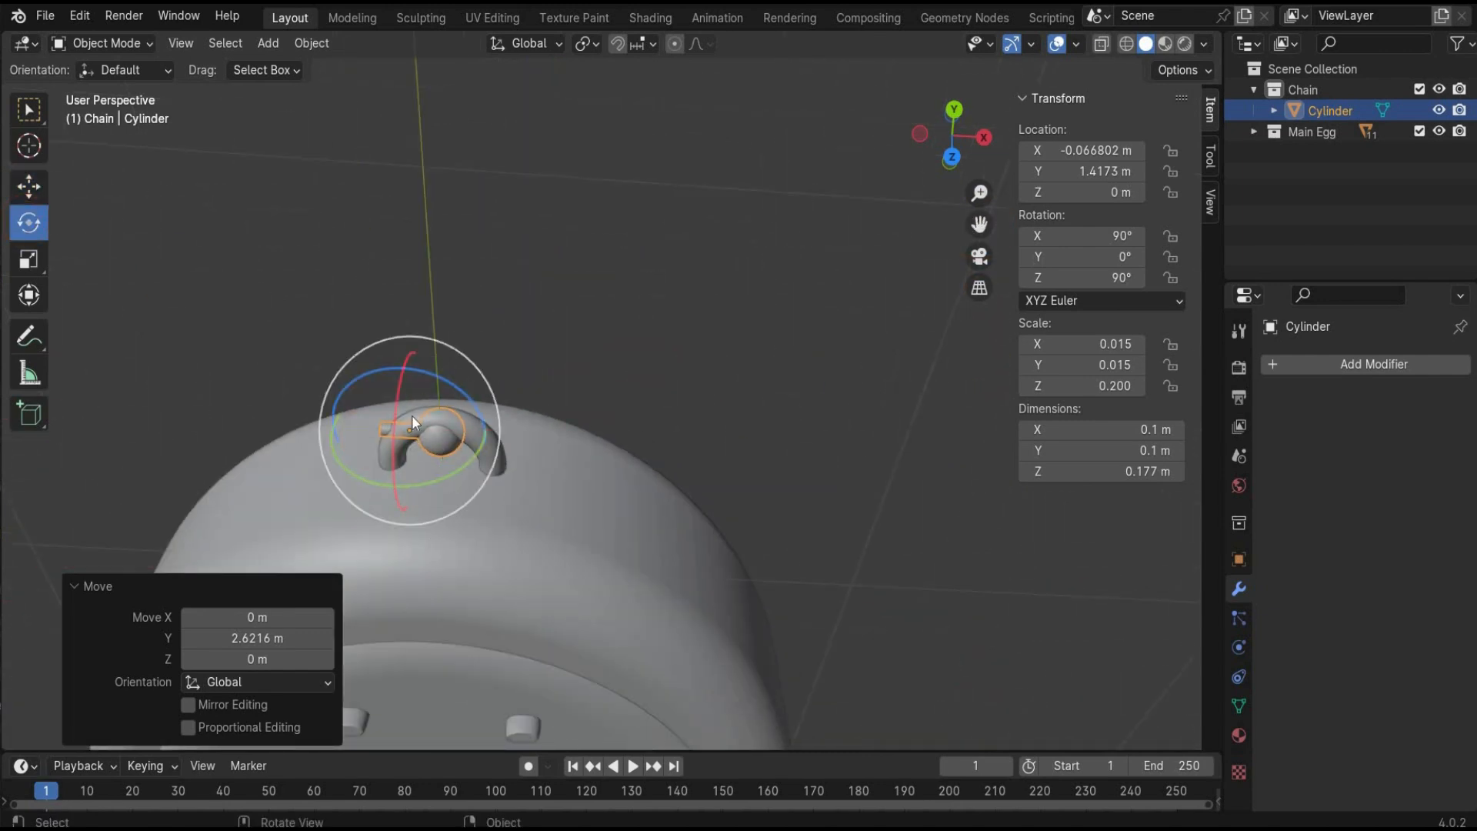
left_click_drag(442, 479, 358, 497)
Position the chain link inside the hanging loop at about X -0.022 m and Y 1.363 m
left_click(29, 187)
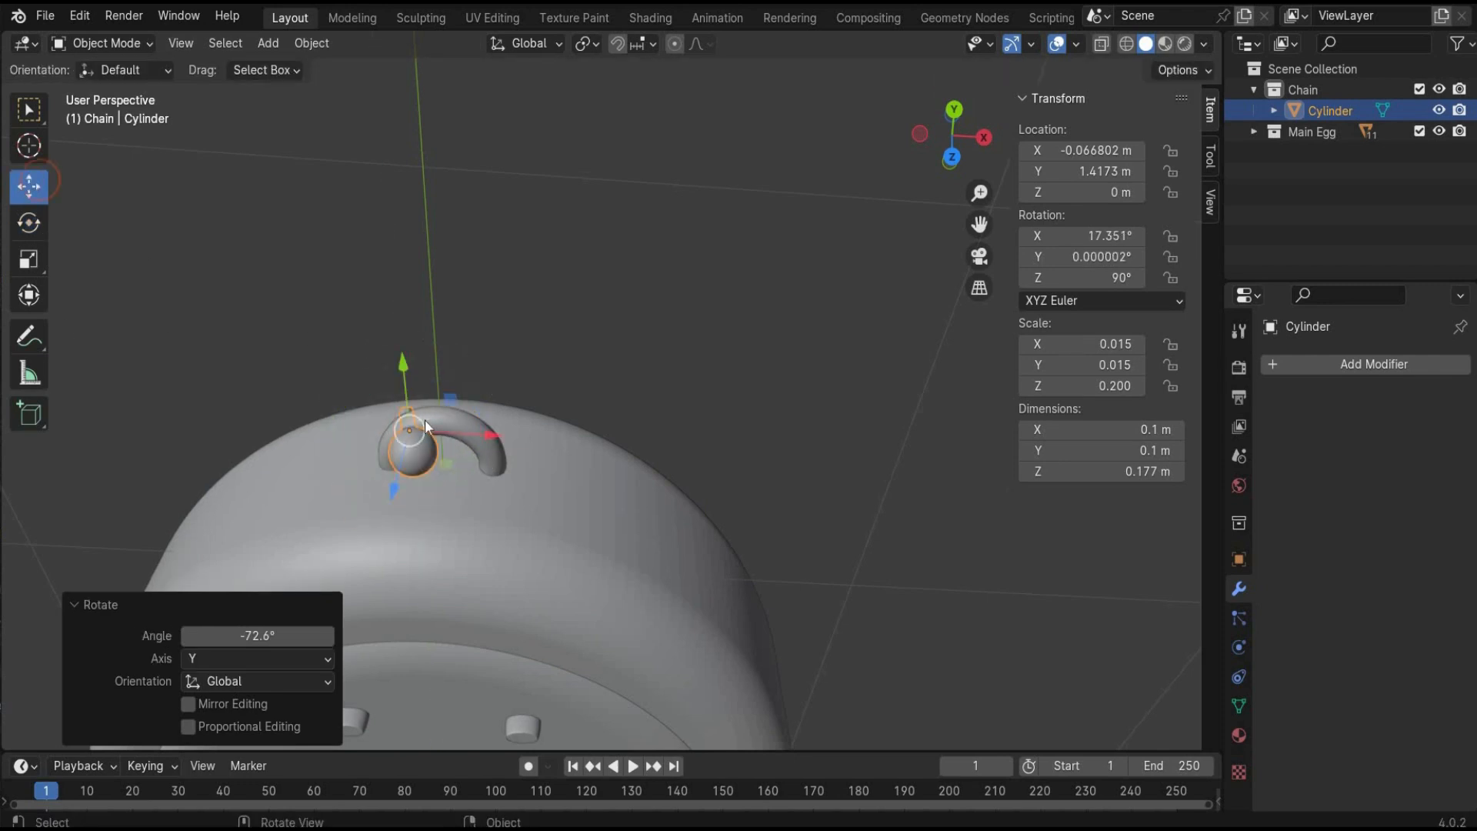
left_click_drag(413, 408, 412, 426)
left_click_drag(512, 455, 532, 456)
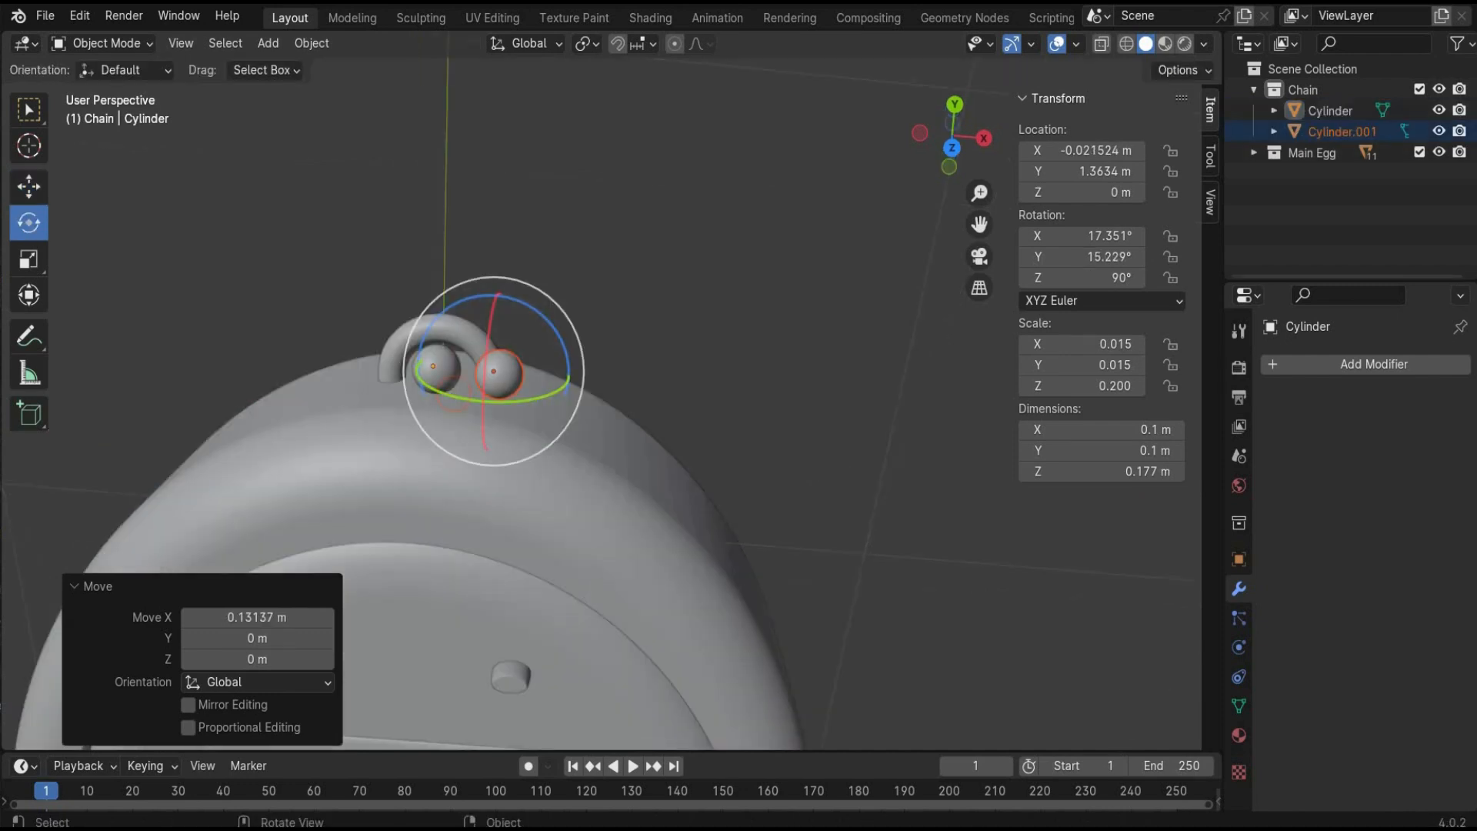
Extend the chain from the hanging loop to five links by pasting copies and rotating and moving each into place
left_click_drag(539, 400, 508, 373)
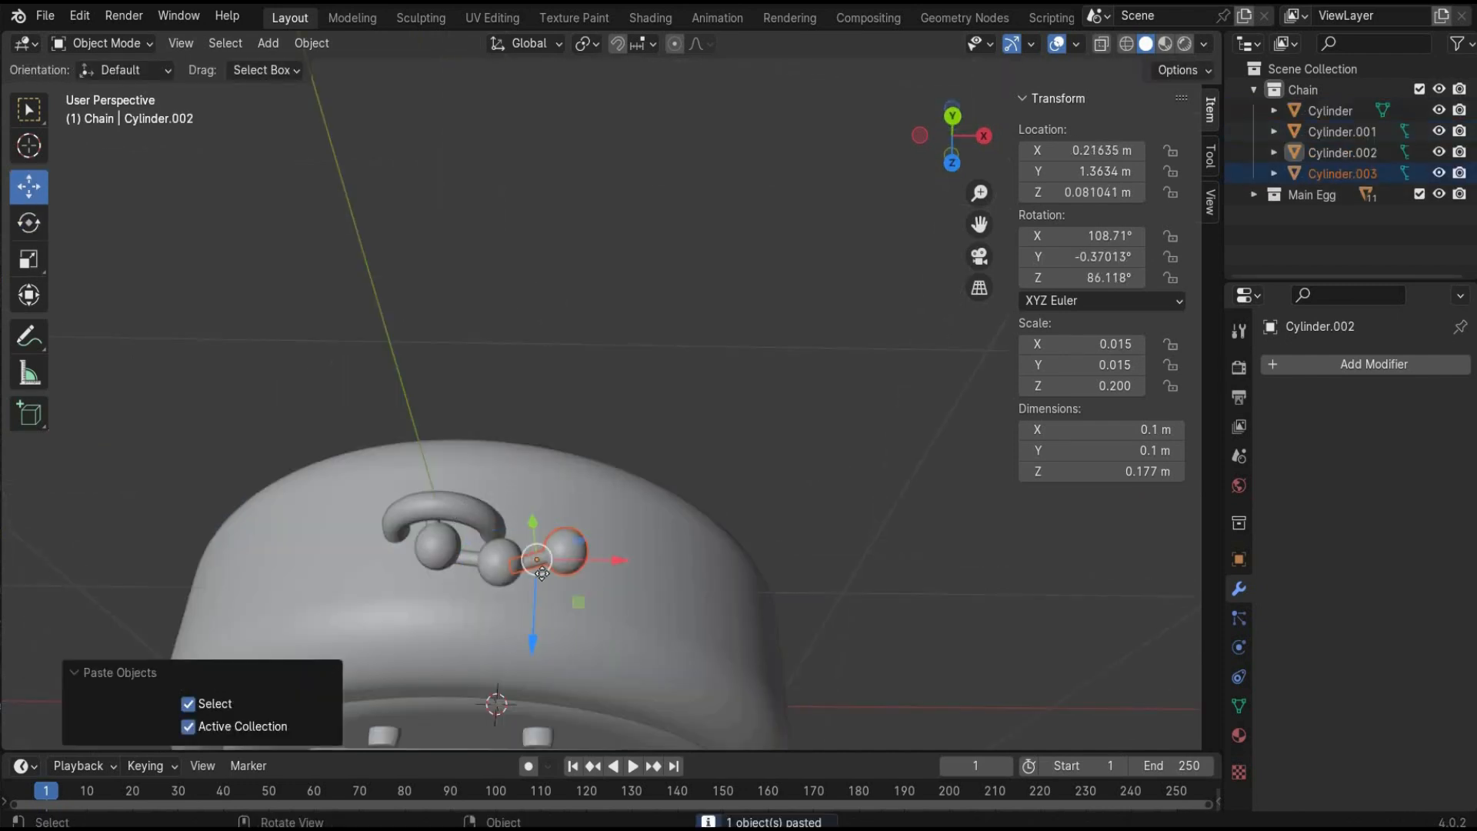
key("g")
key("z")
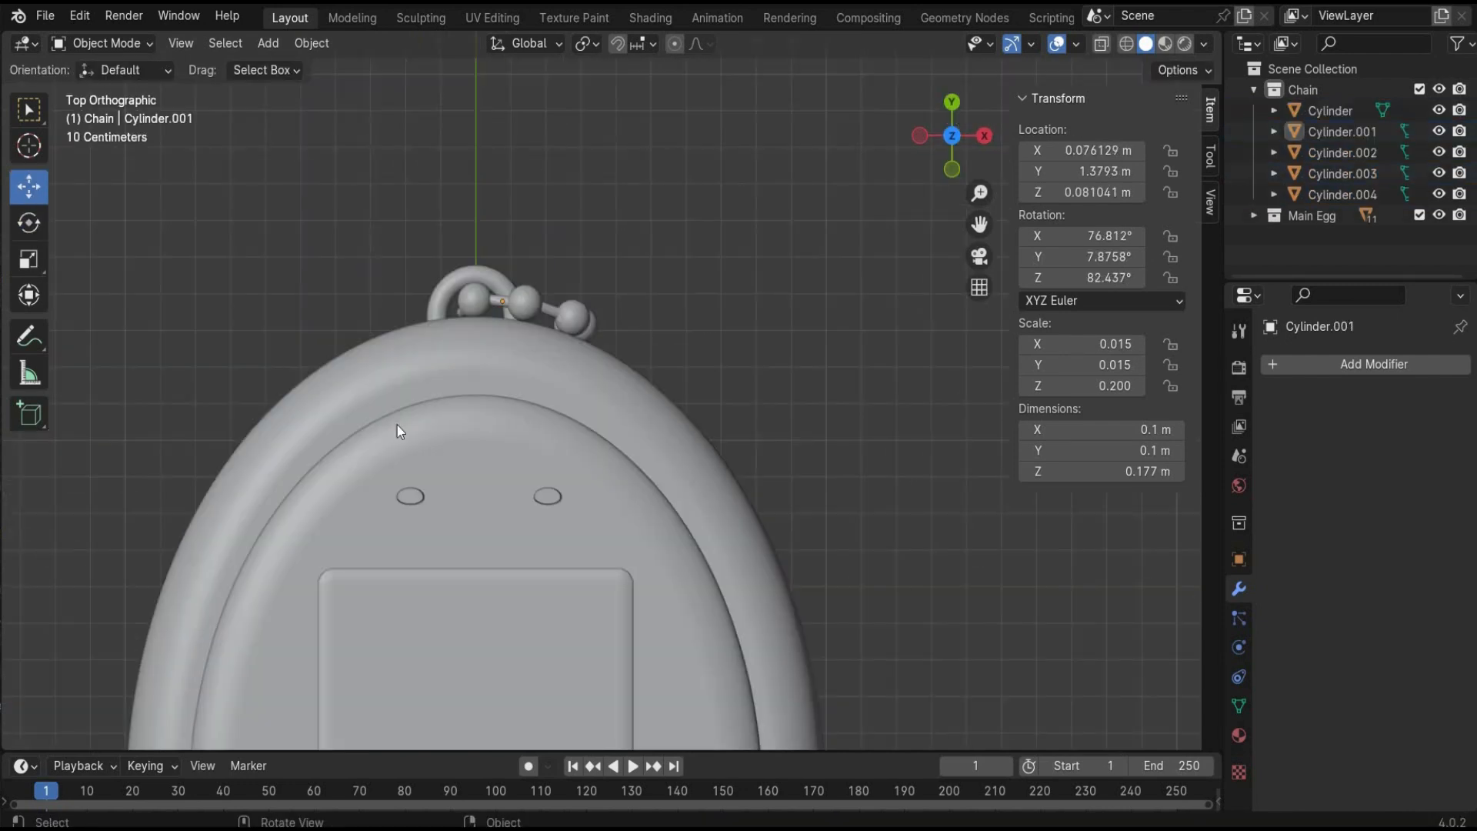
Create a new collection named Button Side and put the reference video away
left_click_drag(947, 134, 661, 428)
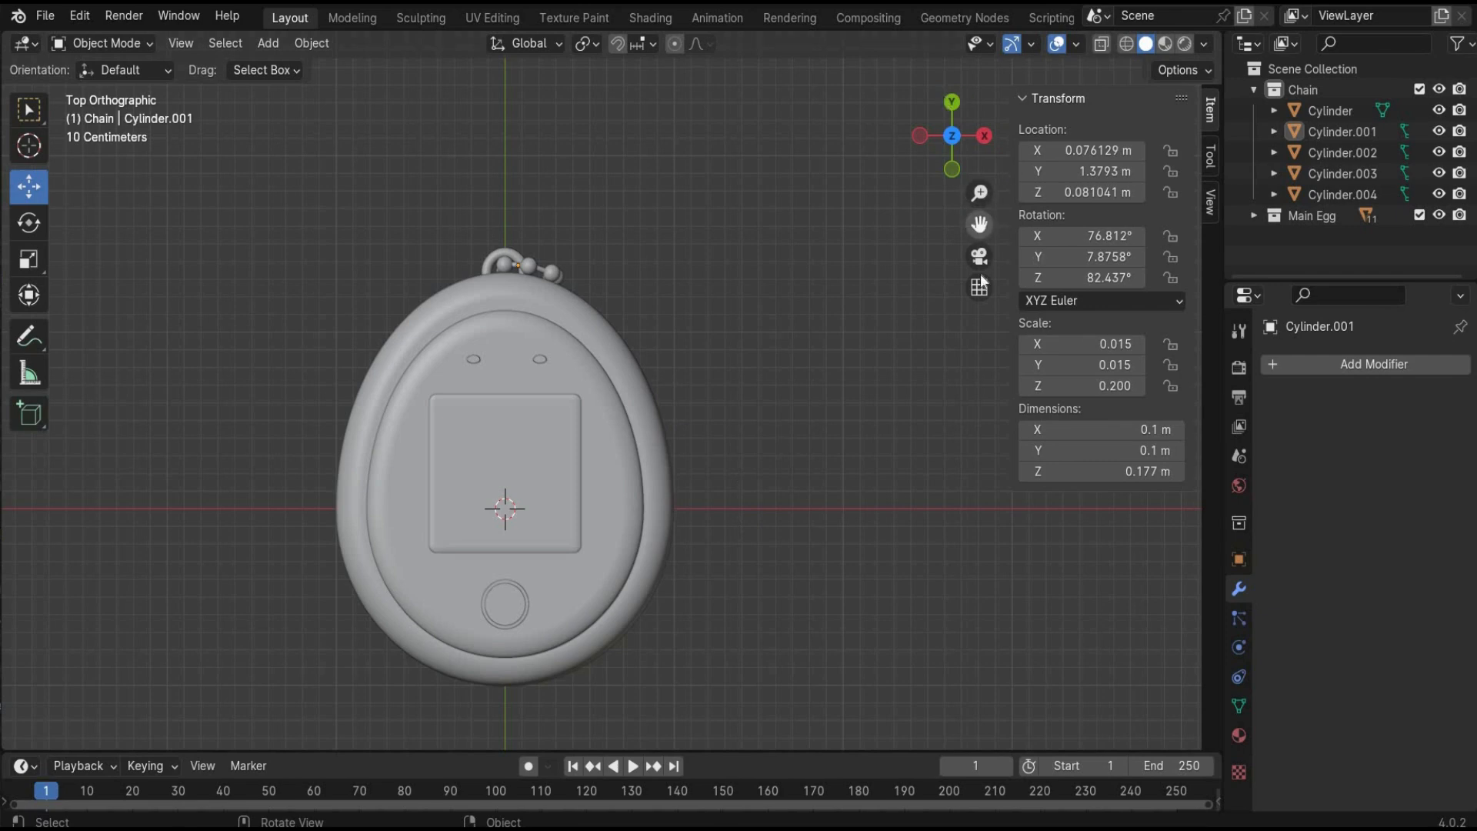
left_click_drag(980, 224, 885, 388)
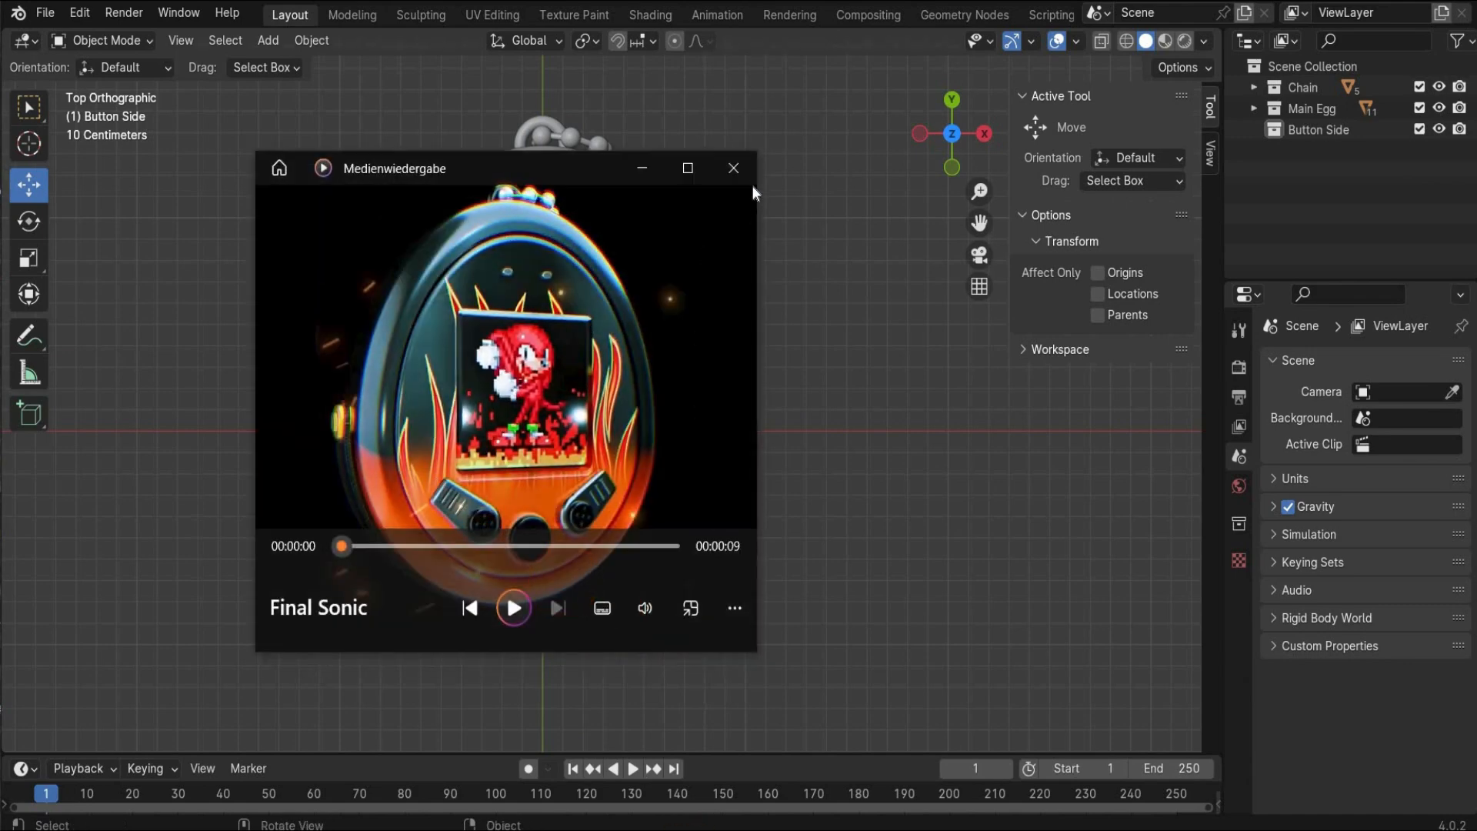
left_click(734, 167)
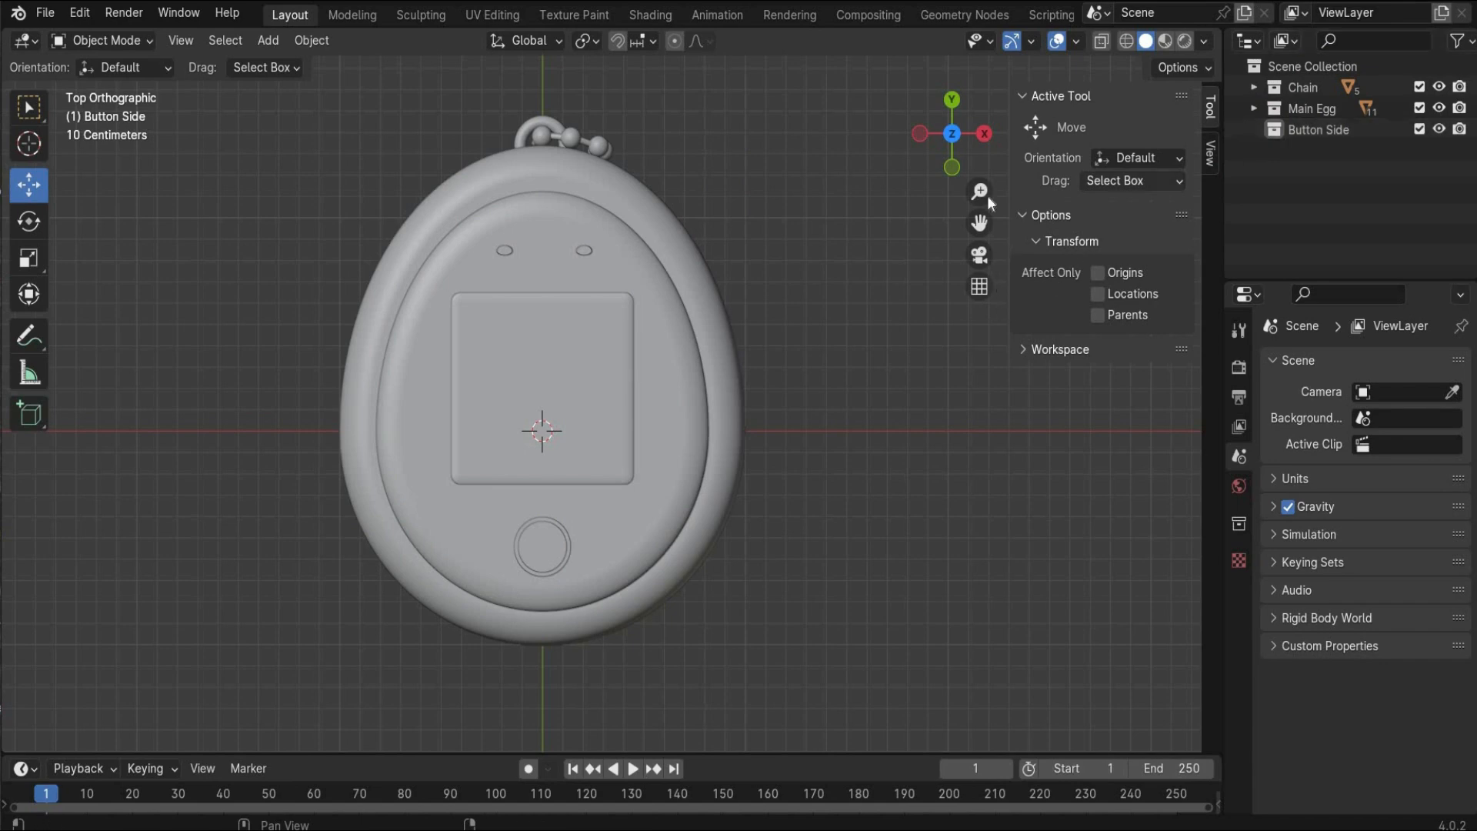
Add a cube to the Button Side collection and set its X scale to 0.1
left_click(271, 41)
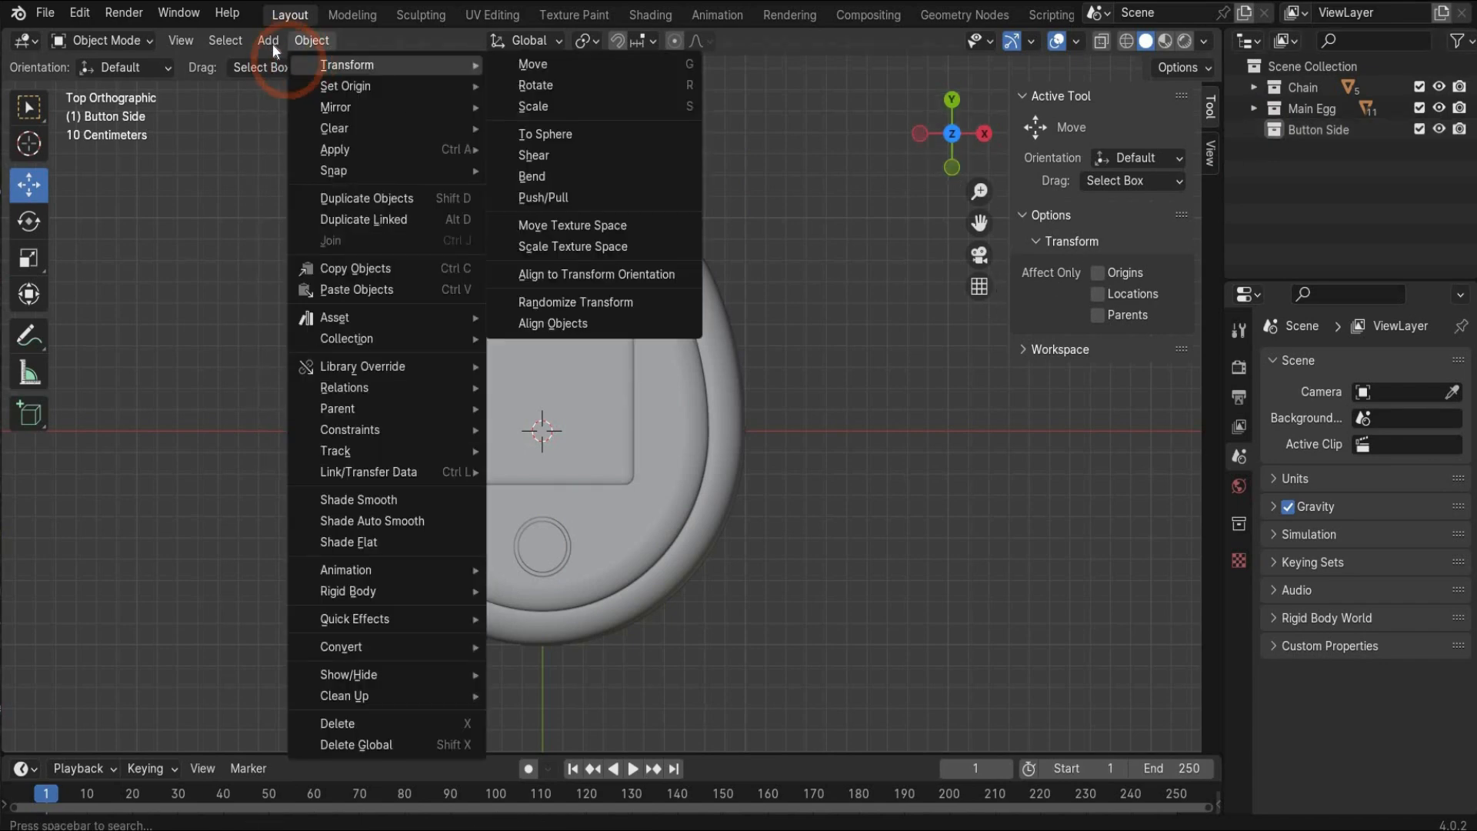
mouse_move(278, 63)
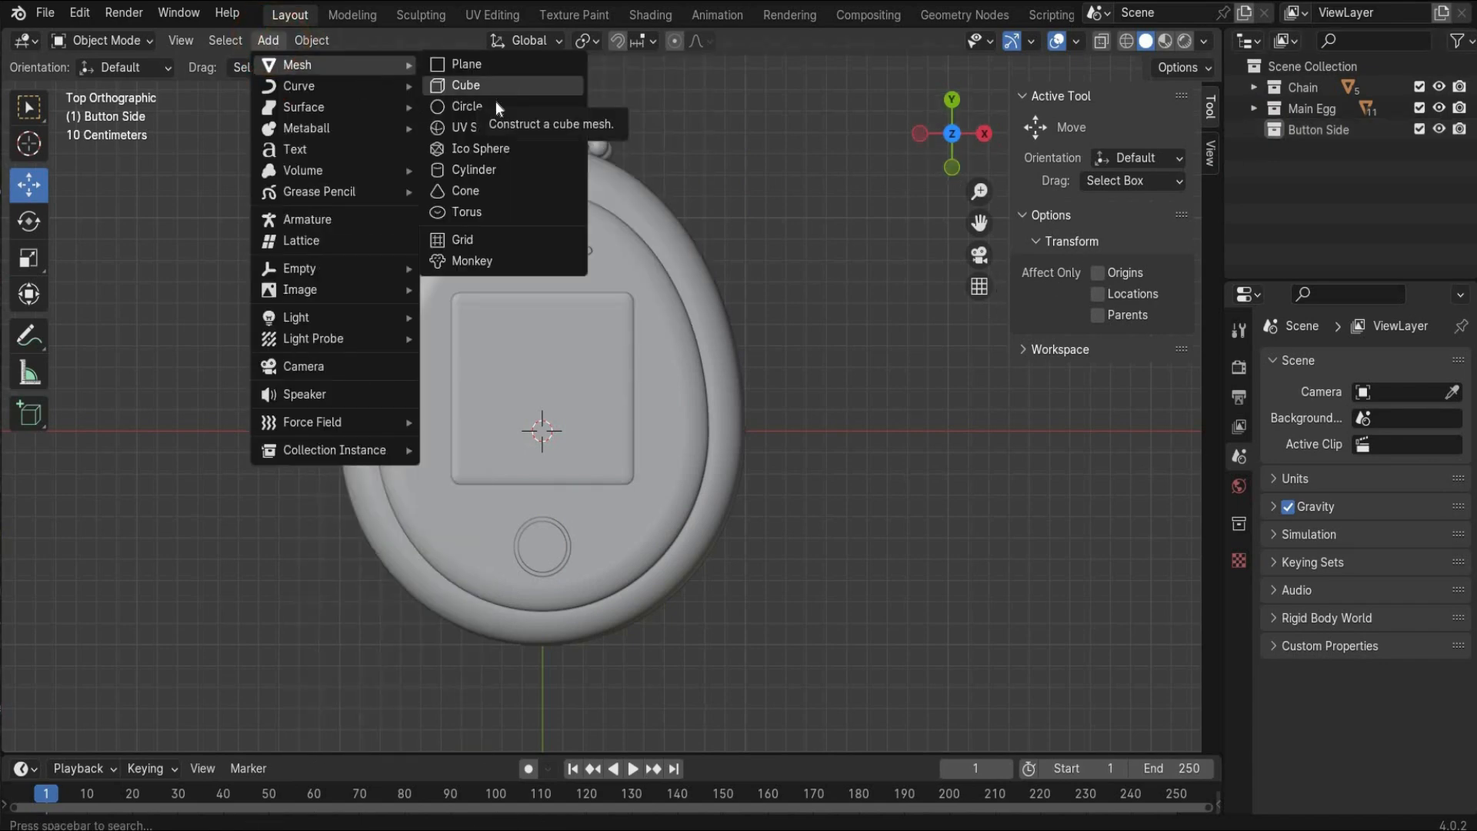
left_click(498, 86)
left_click(1101, 346)
type("0.")
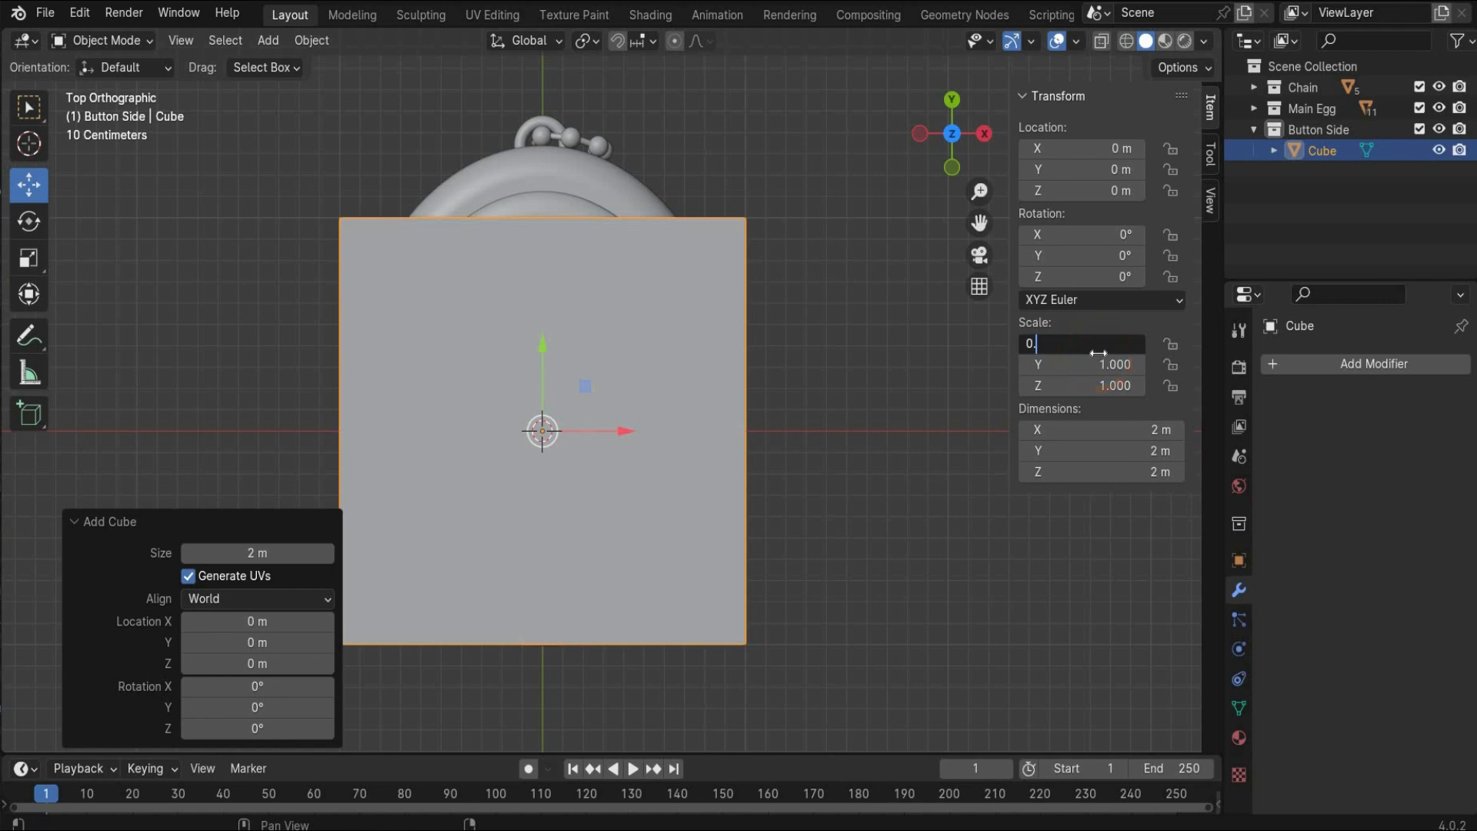
type("1")
key("Return")
Set the cube's Y and Z scale to 0.1 and move it below the egg to about Y -1.239 m
left_click(1097, 360)
type("0.1")
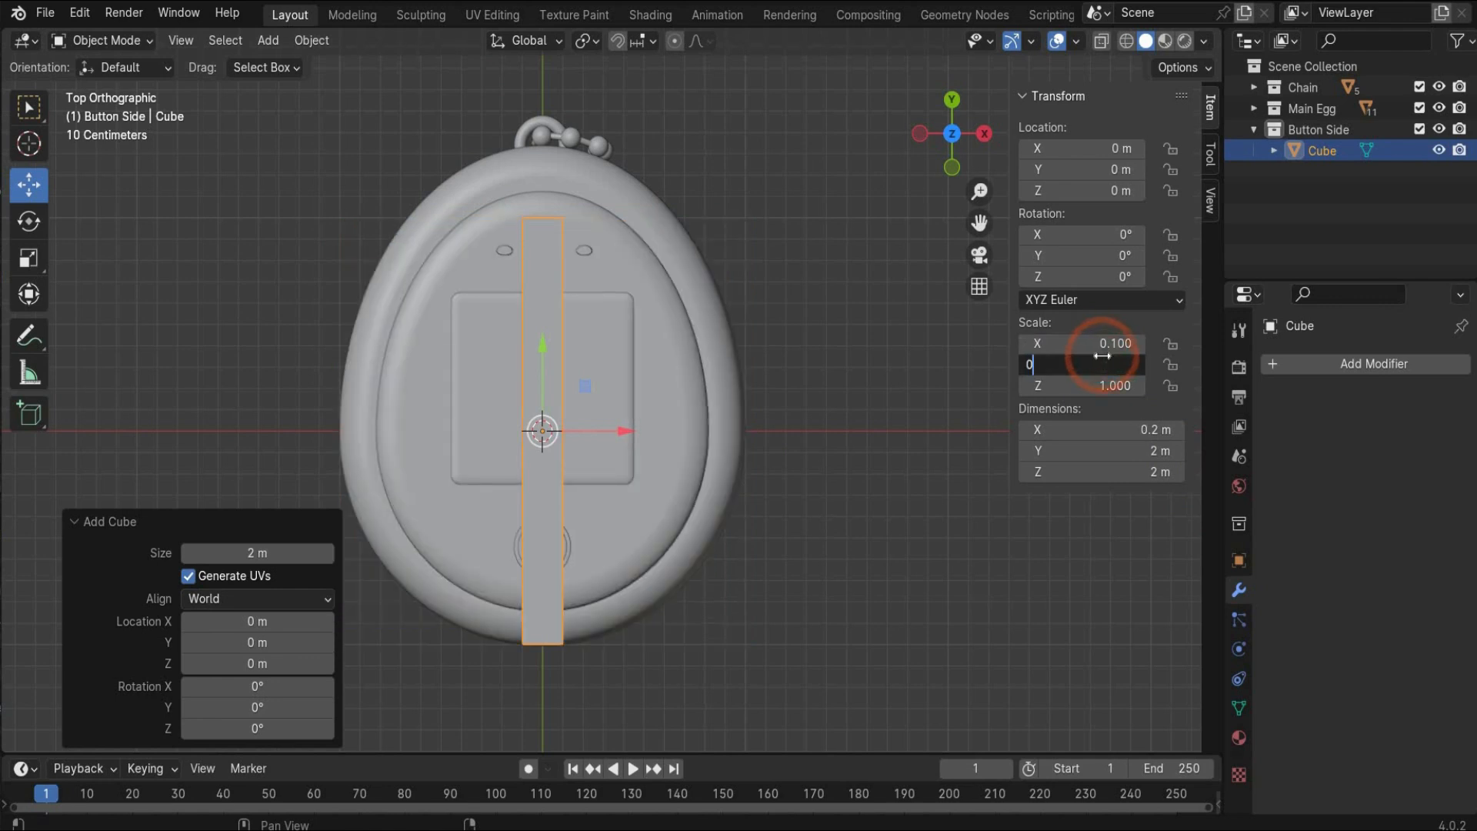
key("Return")
left_click(1108, 385)
type("0.1")
key("Return")
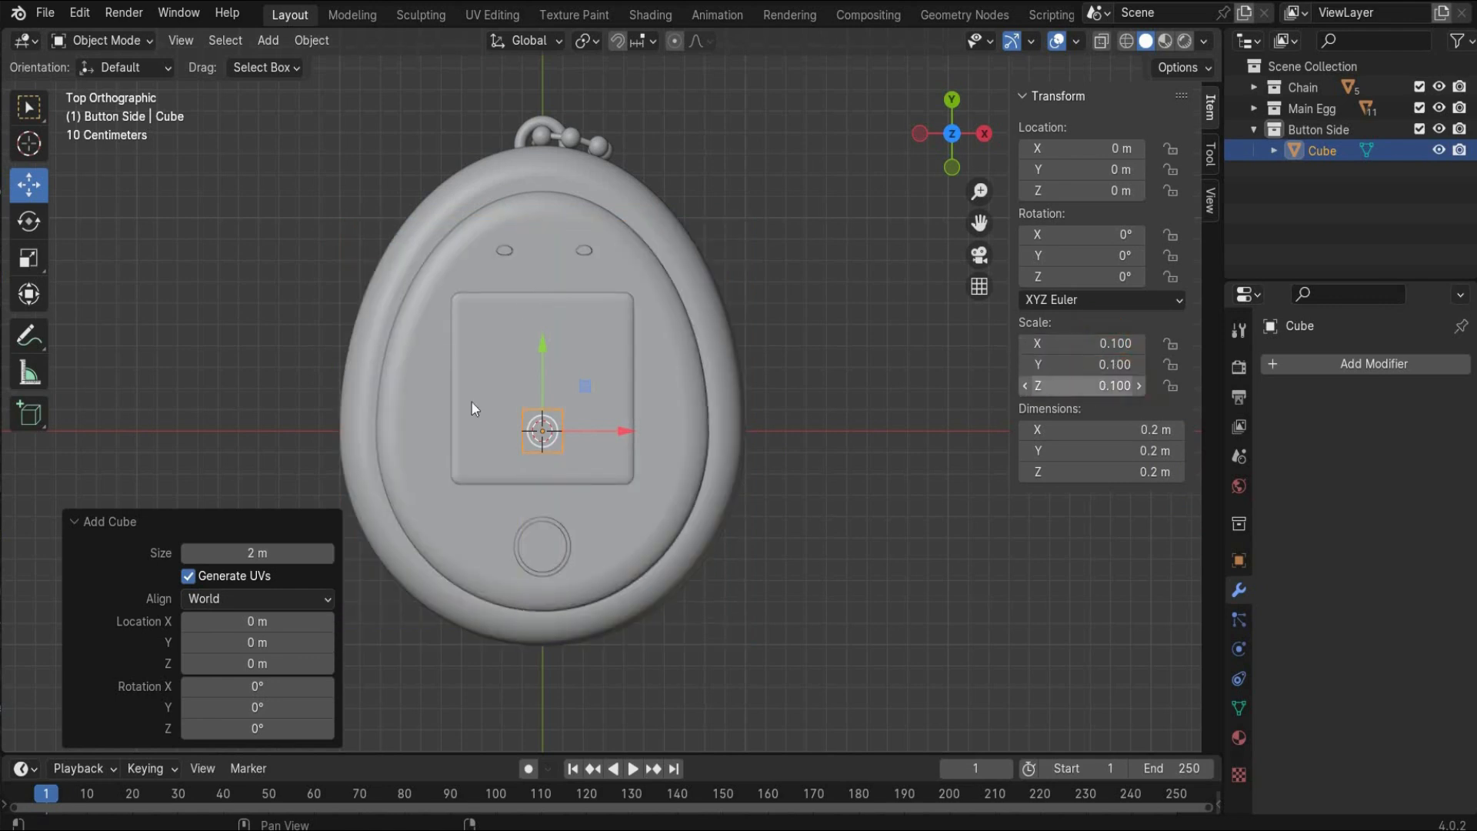
left_click_drag(543, 349, 518, 614)
left_click_drag(983, 228, 982, 96)
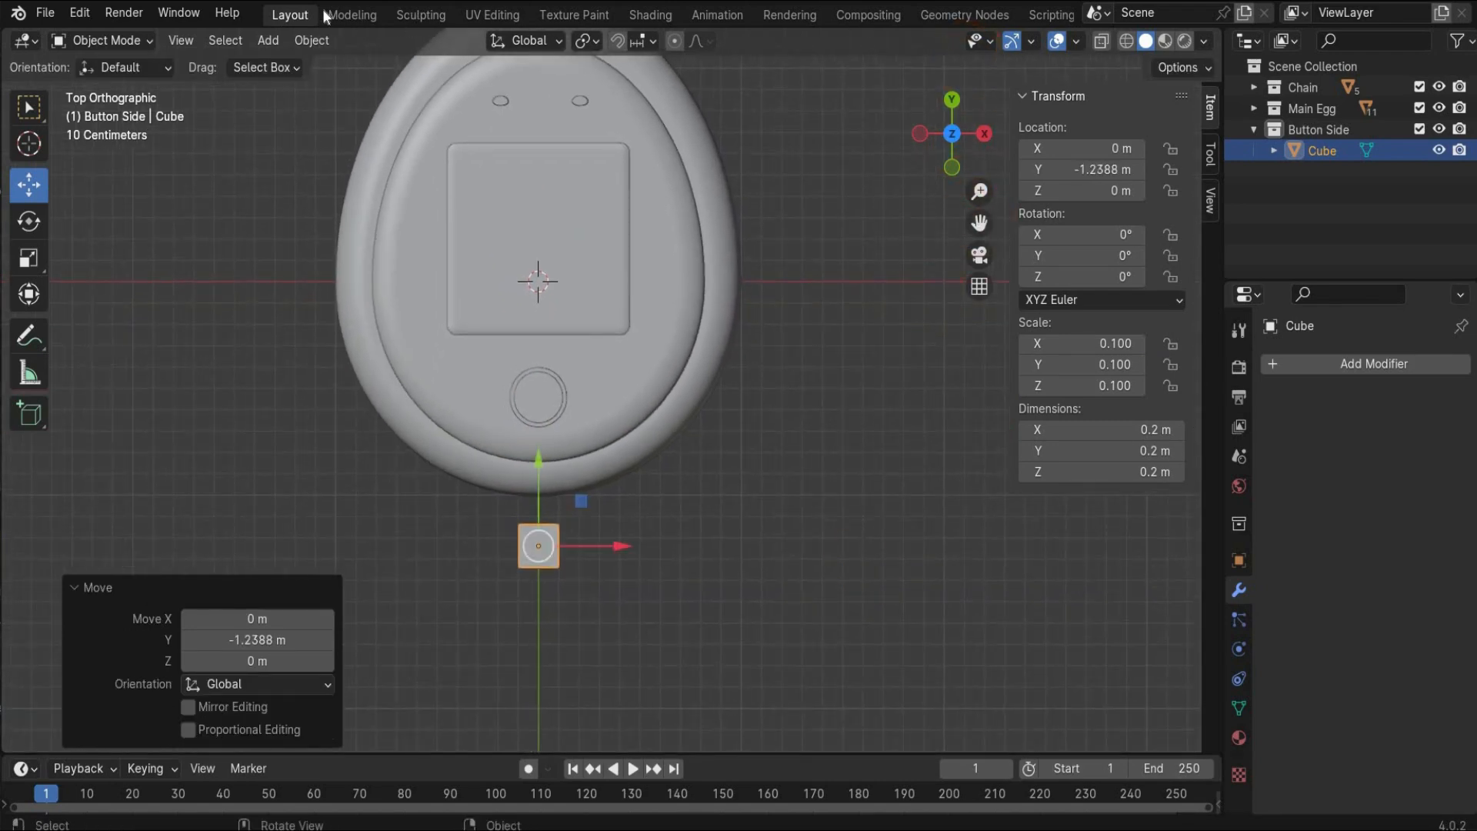
Add a cylinder to the Button Side collection and set its X and Y scale to 0.1
left_click(261, 42)
mouse_move(368, 65)
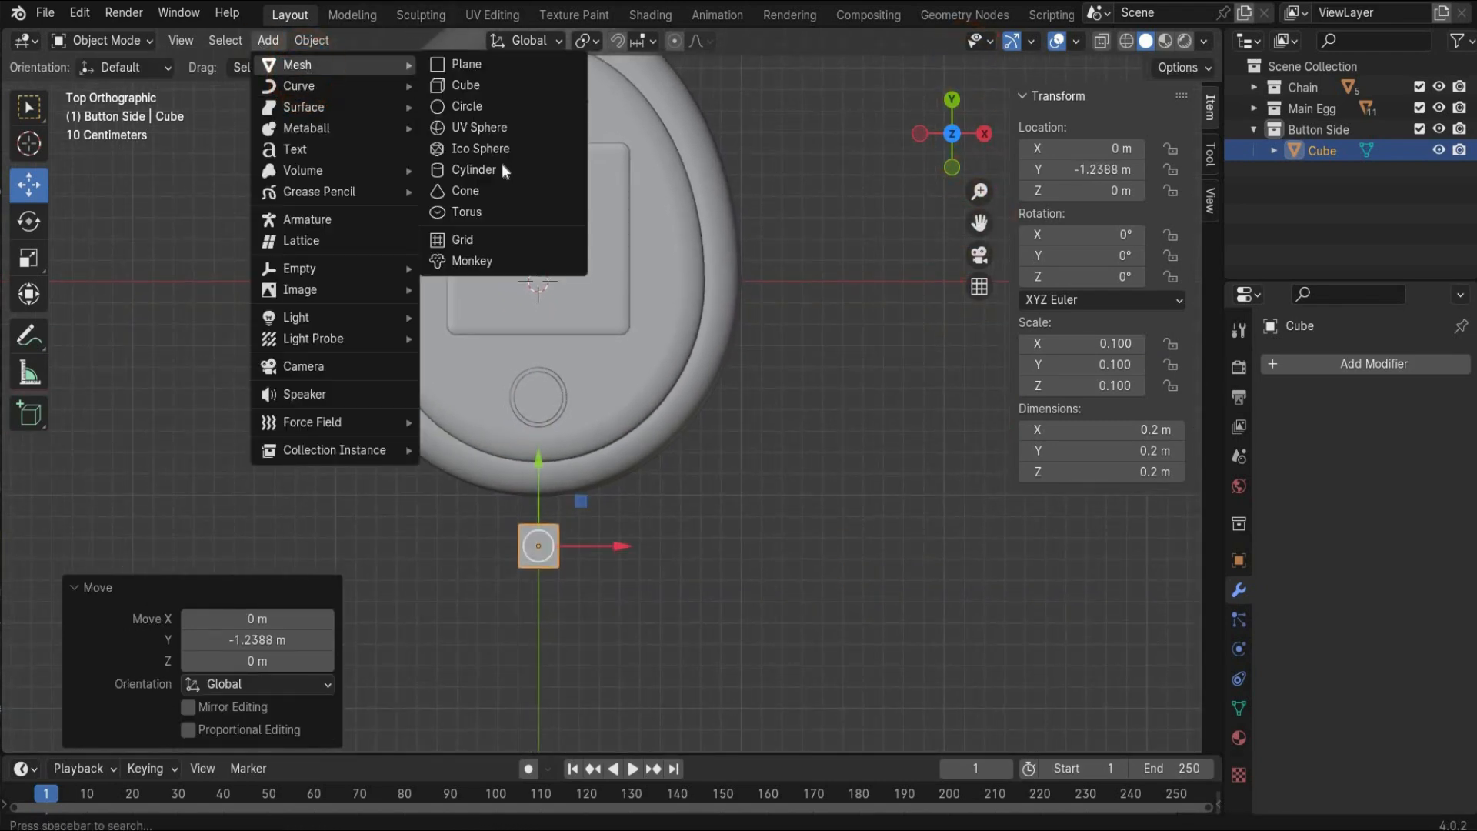
left_click(485, 171)
double_click(1108, 343)
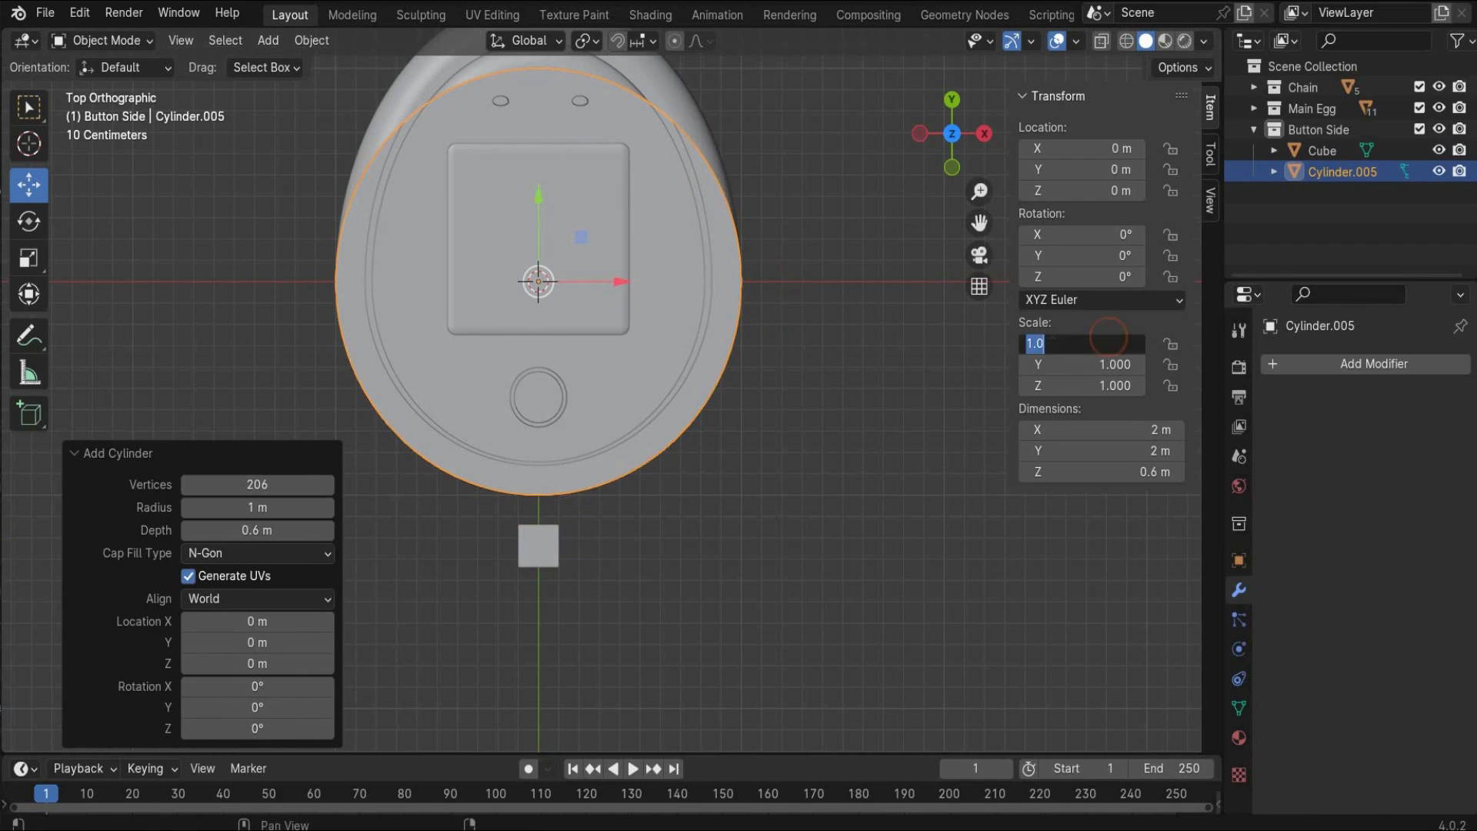
type("0.1")
key("Return")
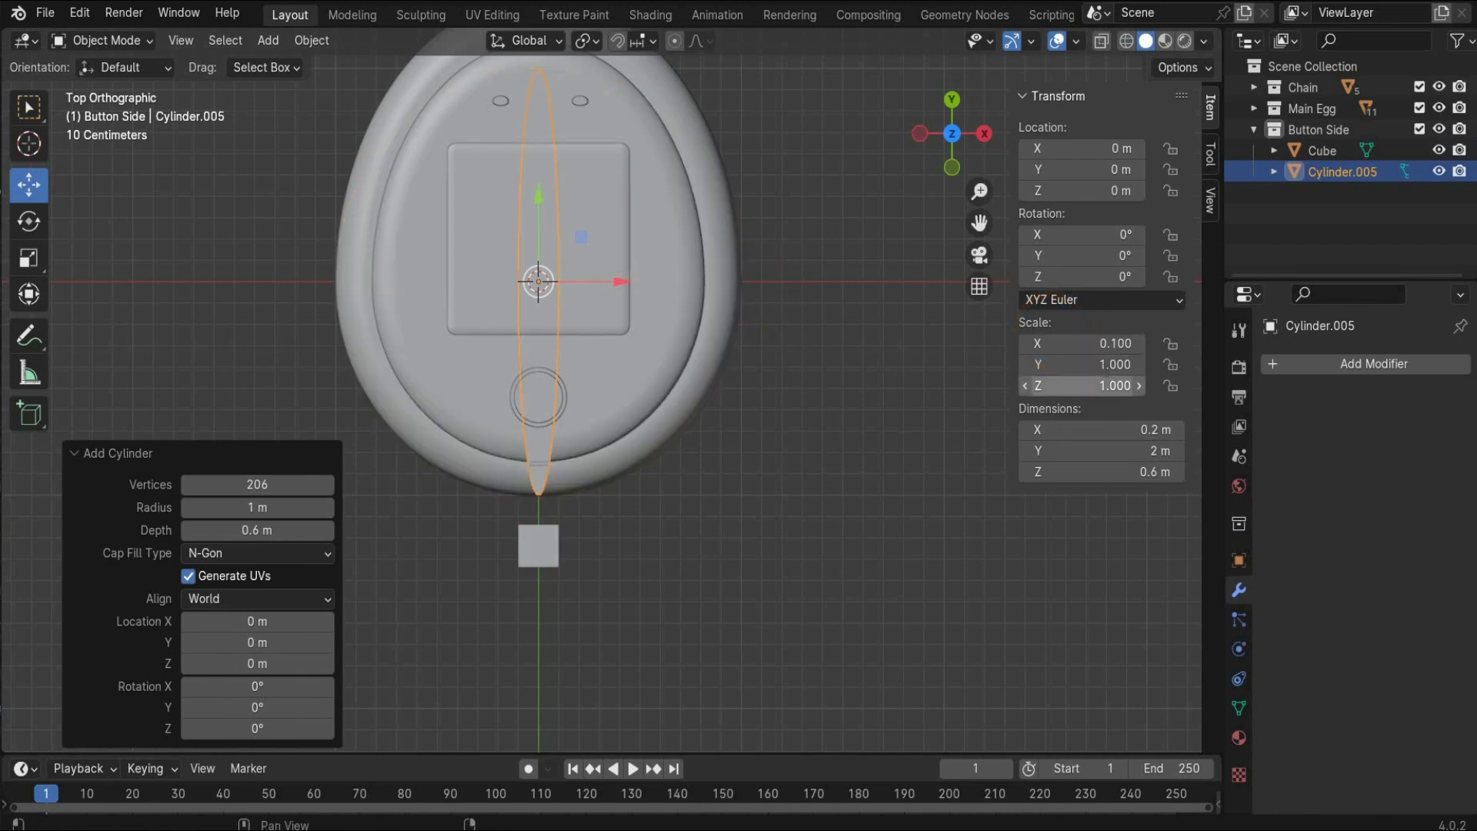
double_click(1105, 365)
type("0.1")
key("Return")
Move the cylinder down onto the cube at about Y -1.247 m and reduce its Z scale to 0.200
left_click_drag(539, 194, 556, 471)
left_click_drag(463, 390, 564, 497)
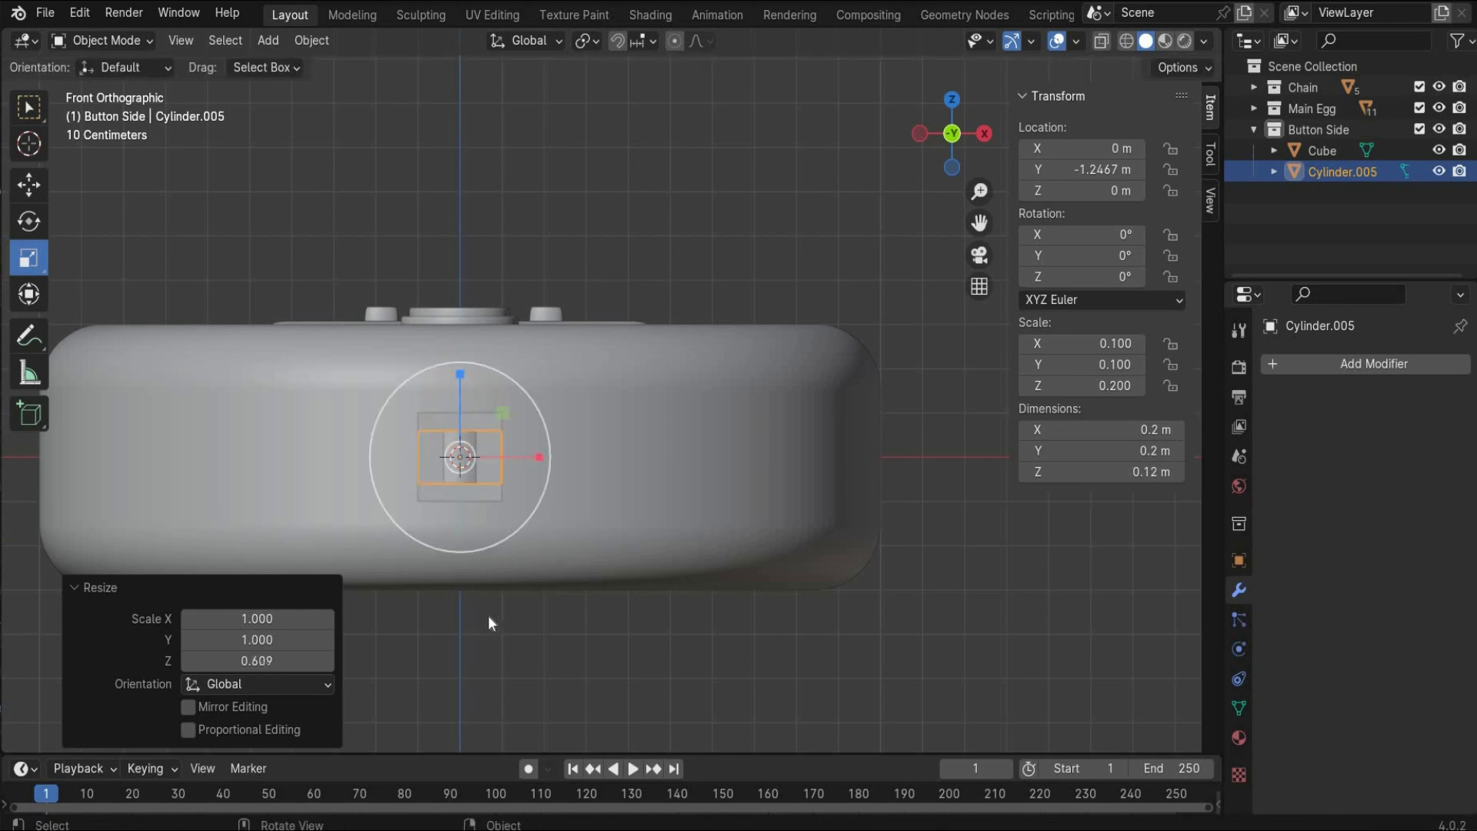
left_click(488, 616)
Flatten the cube to a Z scale of about 0.057 and offset it to about X -0.101 m, Y -1.2 m beside the cylinder
left_click(454, 497)
key("KP_7")
left_click(29, 184)
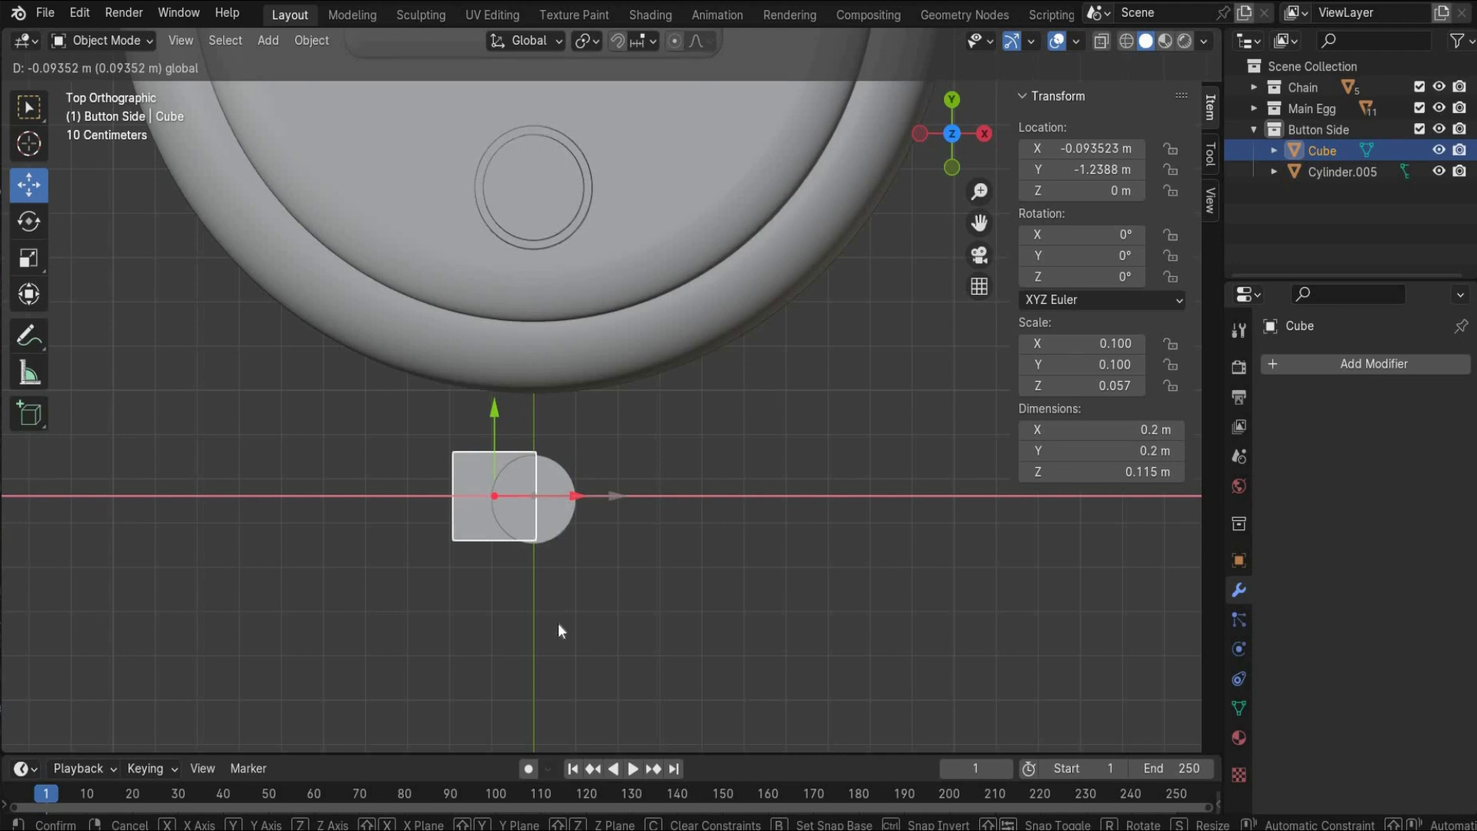
left_click_drag(559, 625, 554, 620)
left_click(491, 586)
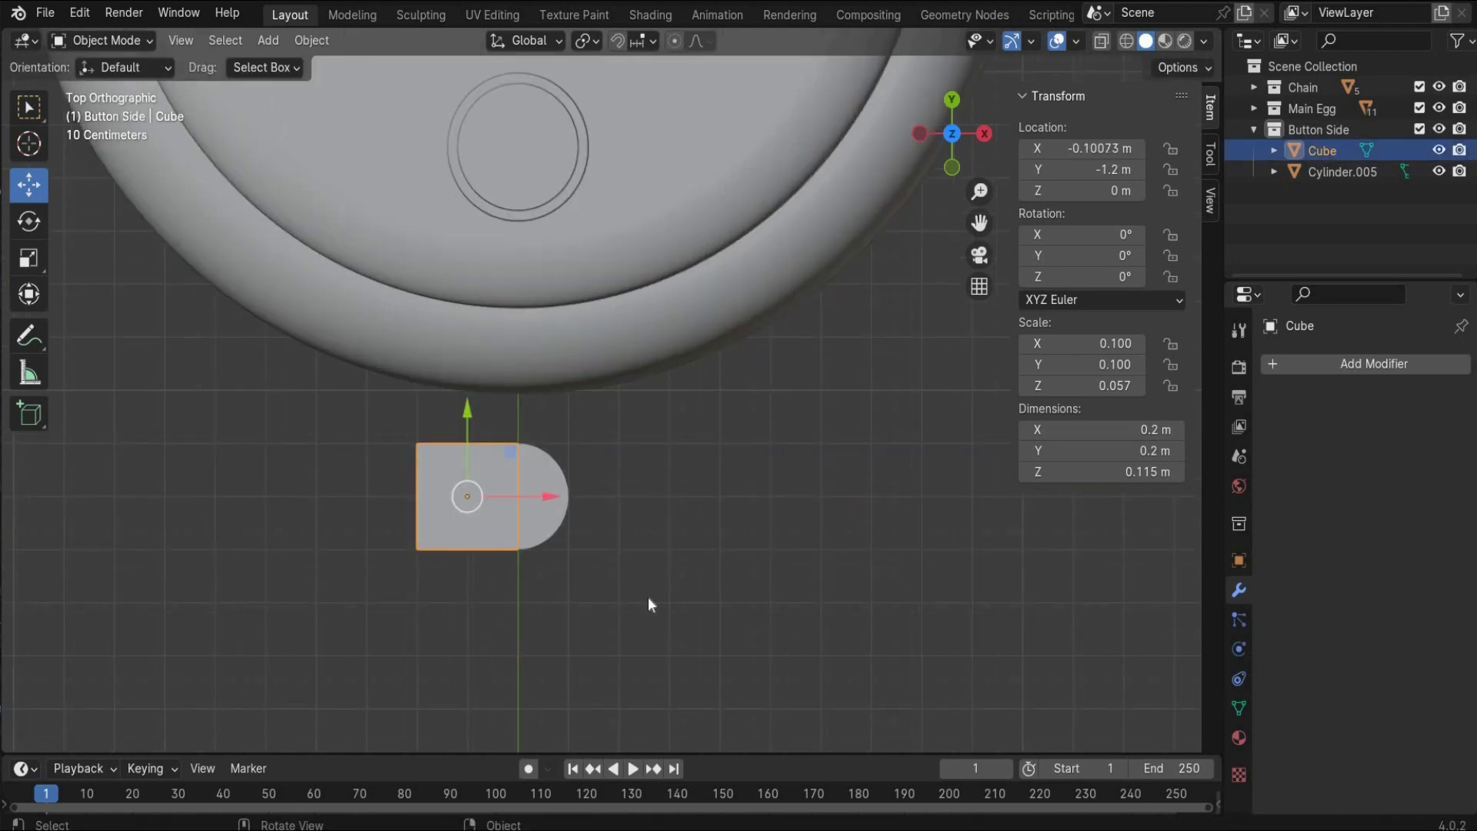
Join the cube and the cylinder below the egg into one round-ended button shape
left_click(385, 699)
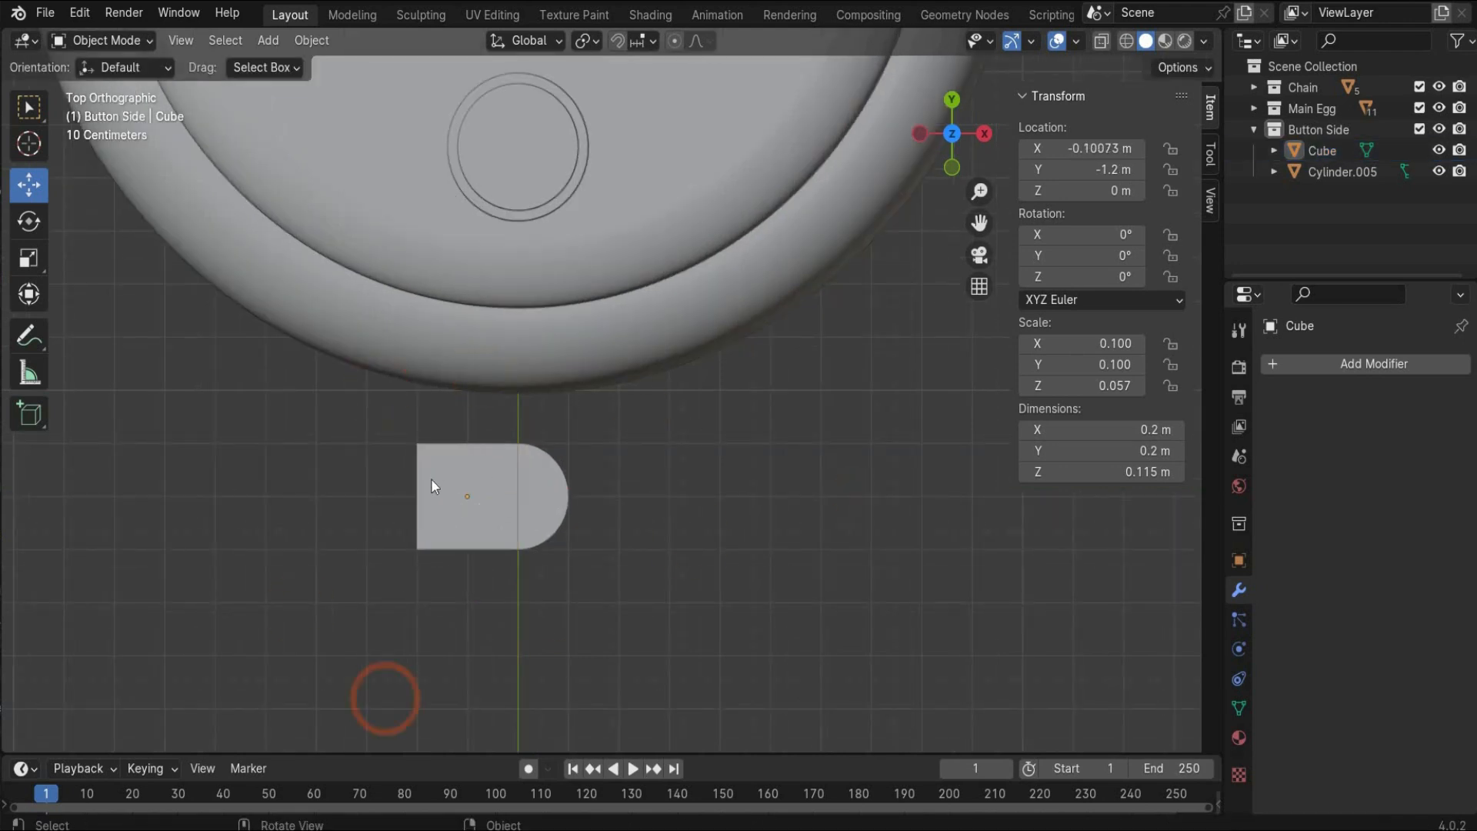
left_click_drag(614, 439, 440, 552)
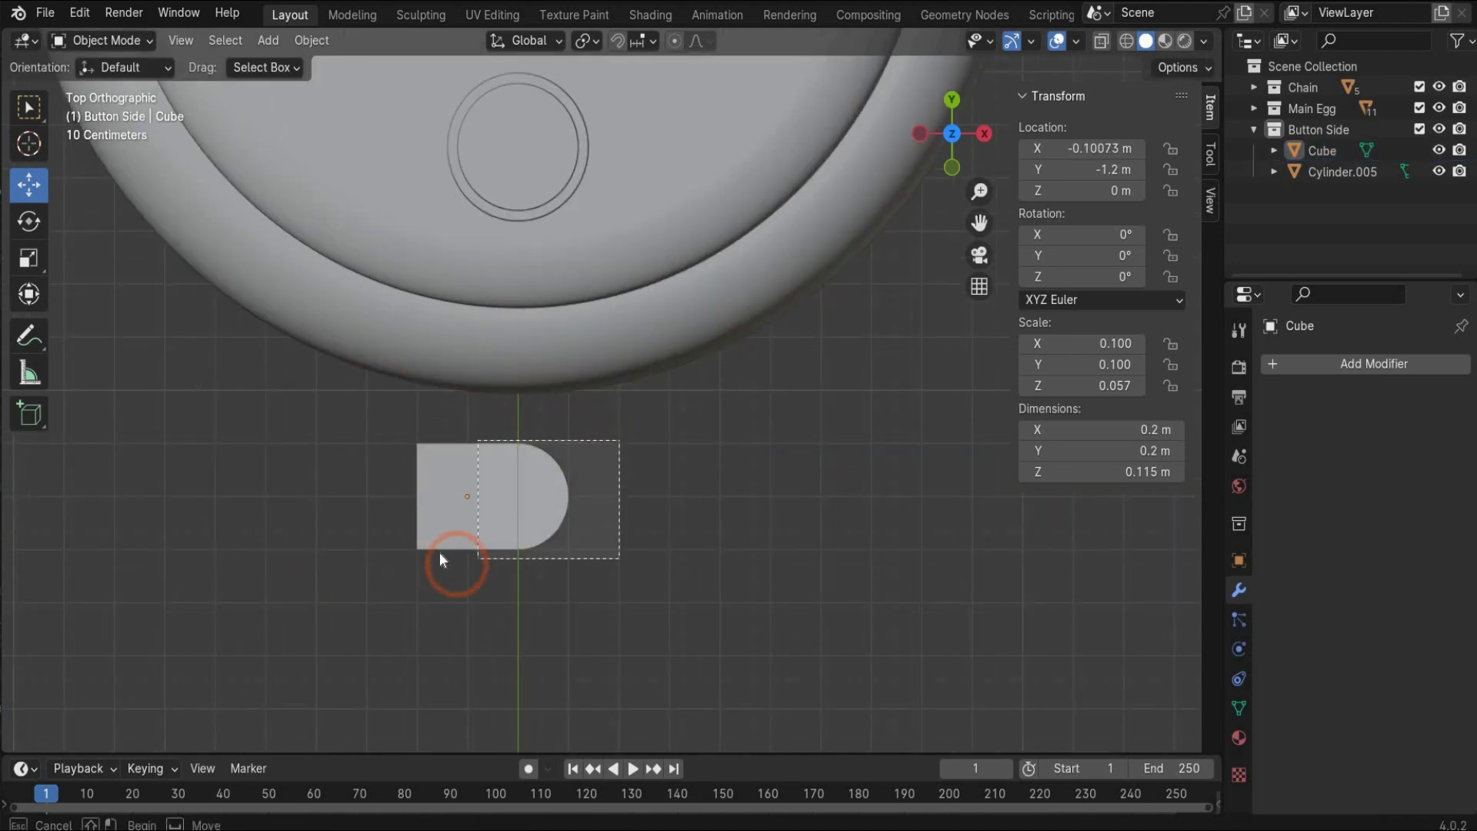
right_click(441, 534)
left_click(428, 497)
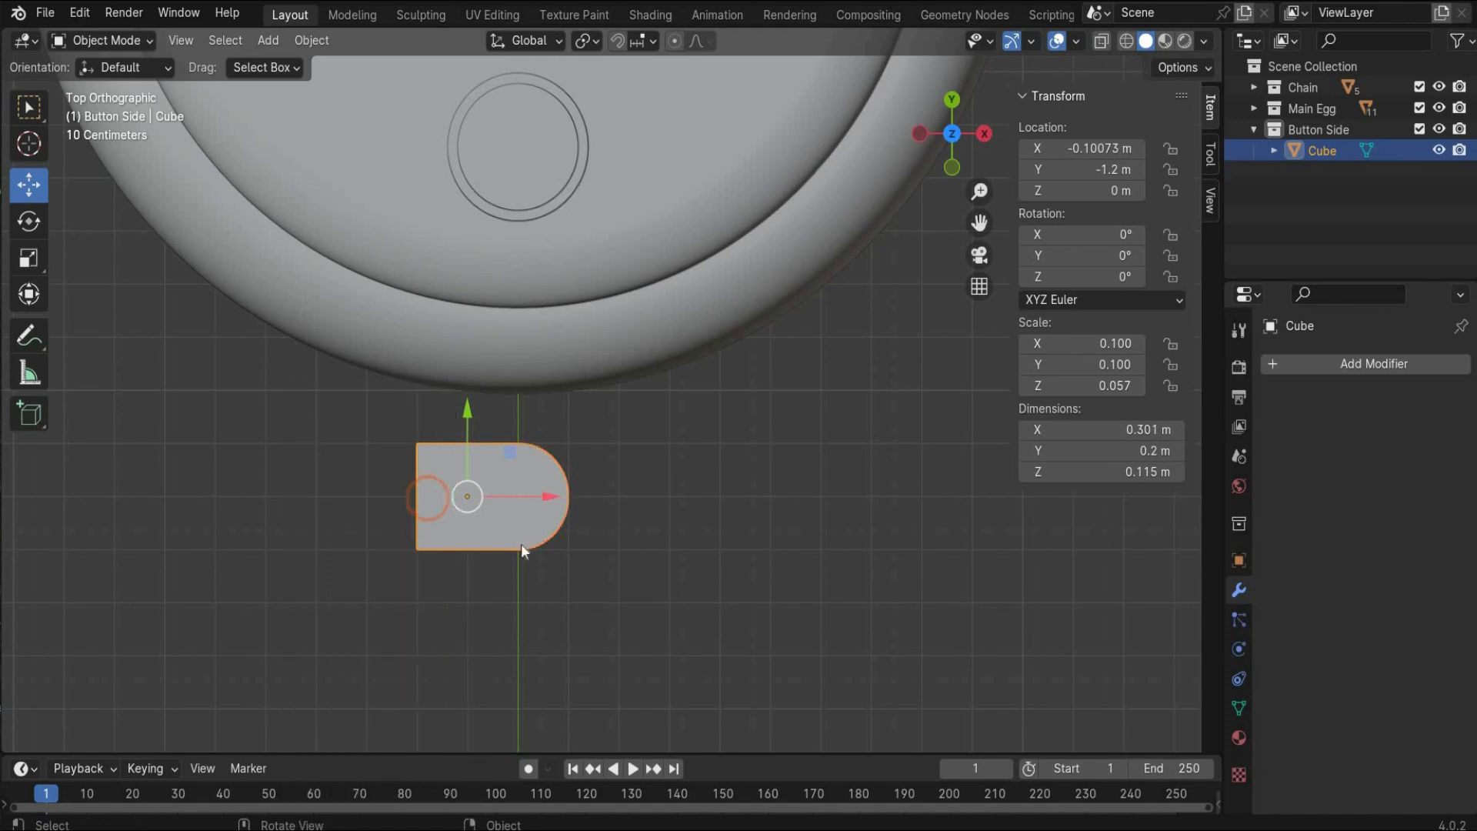
Save the Blender file
left_click(534, 549)
left_click(46, 13)
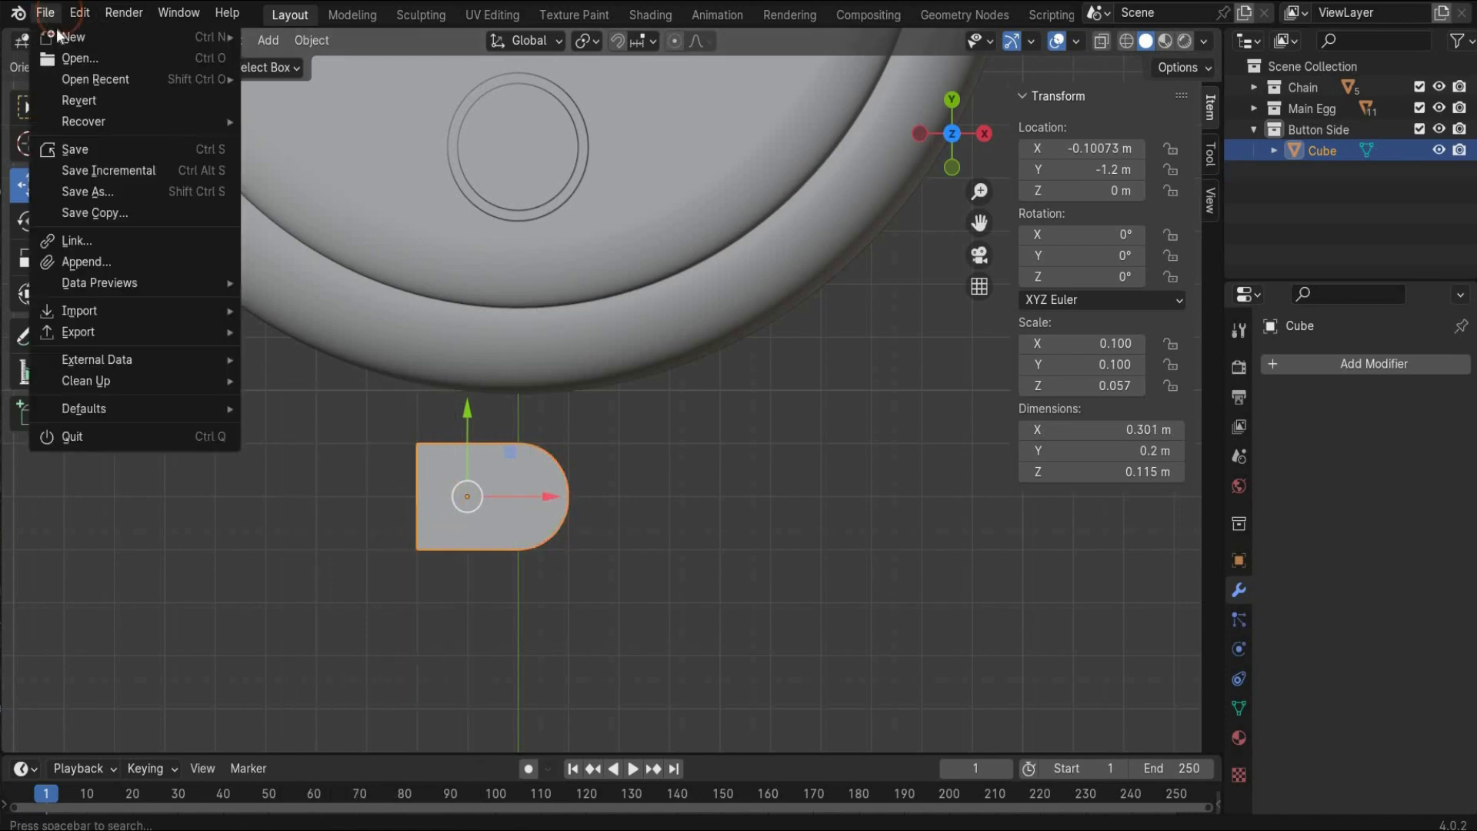
left_click(93, 146)
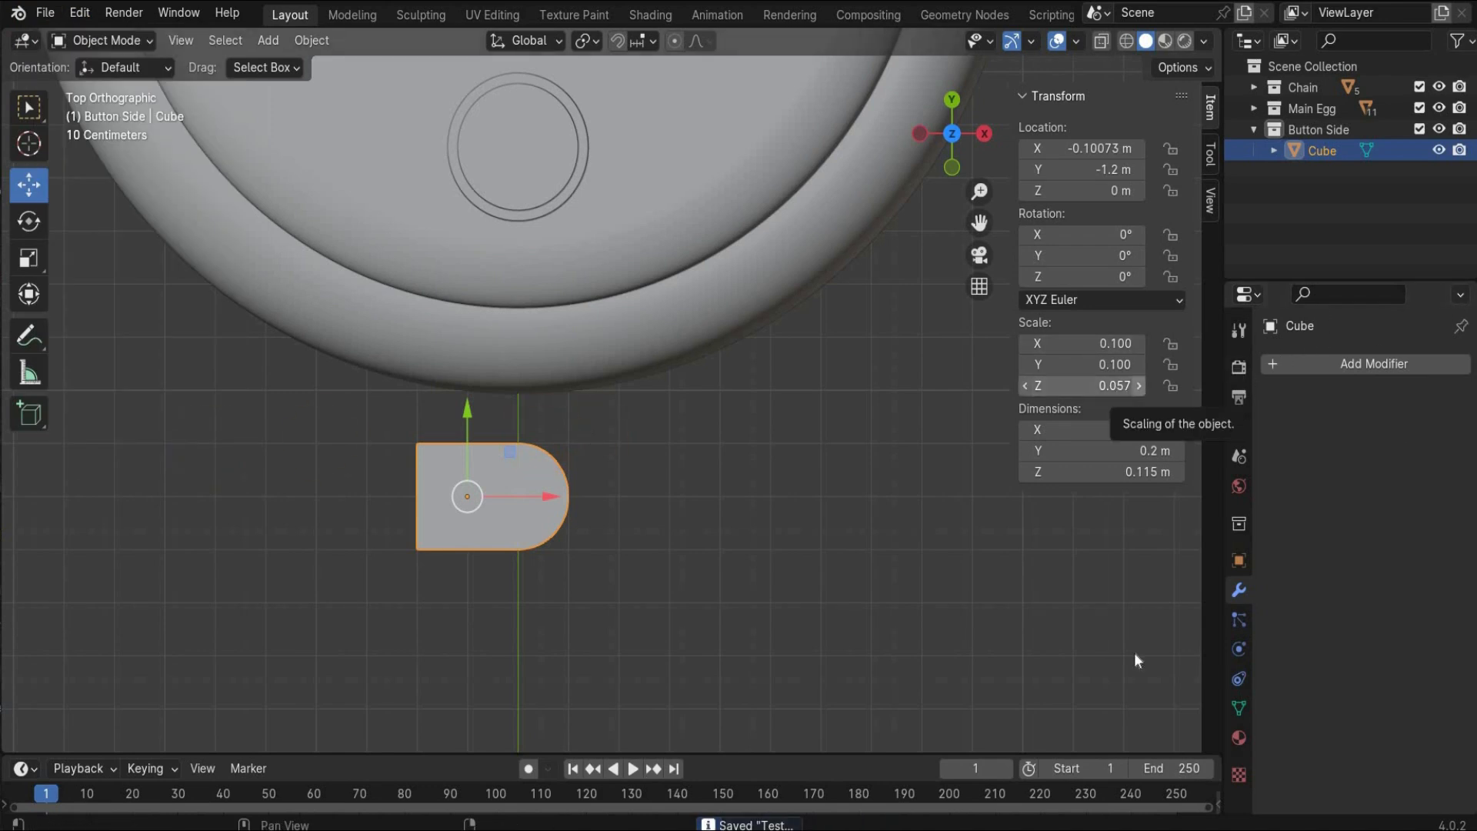
Add a Bevel modifier to the round-ended button shape with an amount of 0.23 m and 82 segments
left_click(1270, 366)
mouse_move(1249, 355)
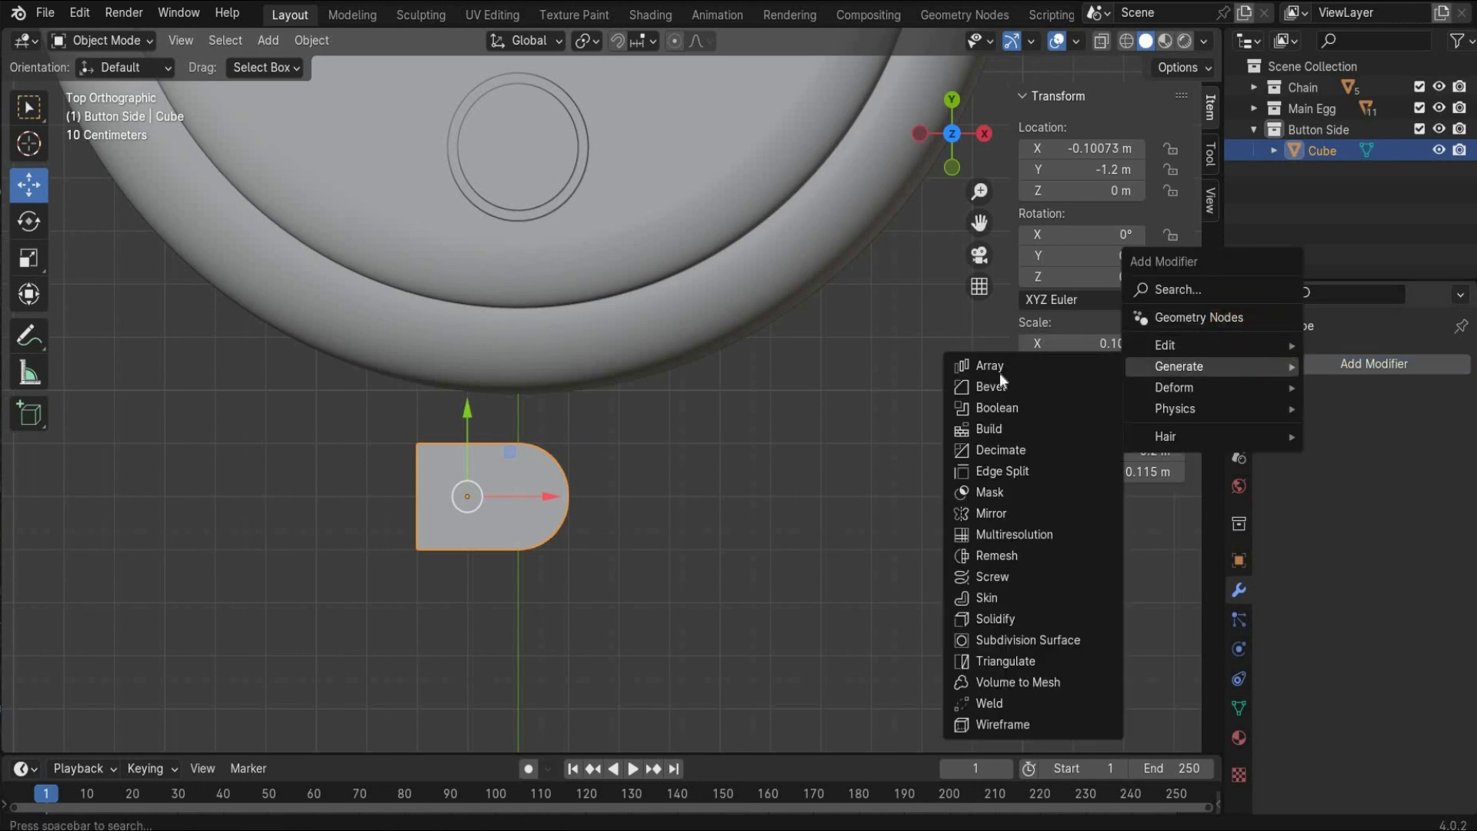
left_click(998, 384)
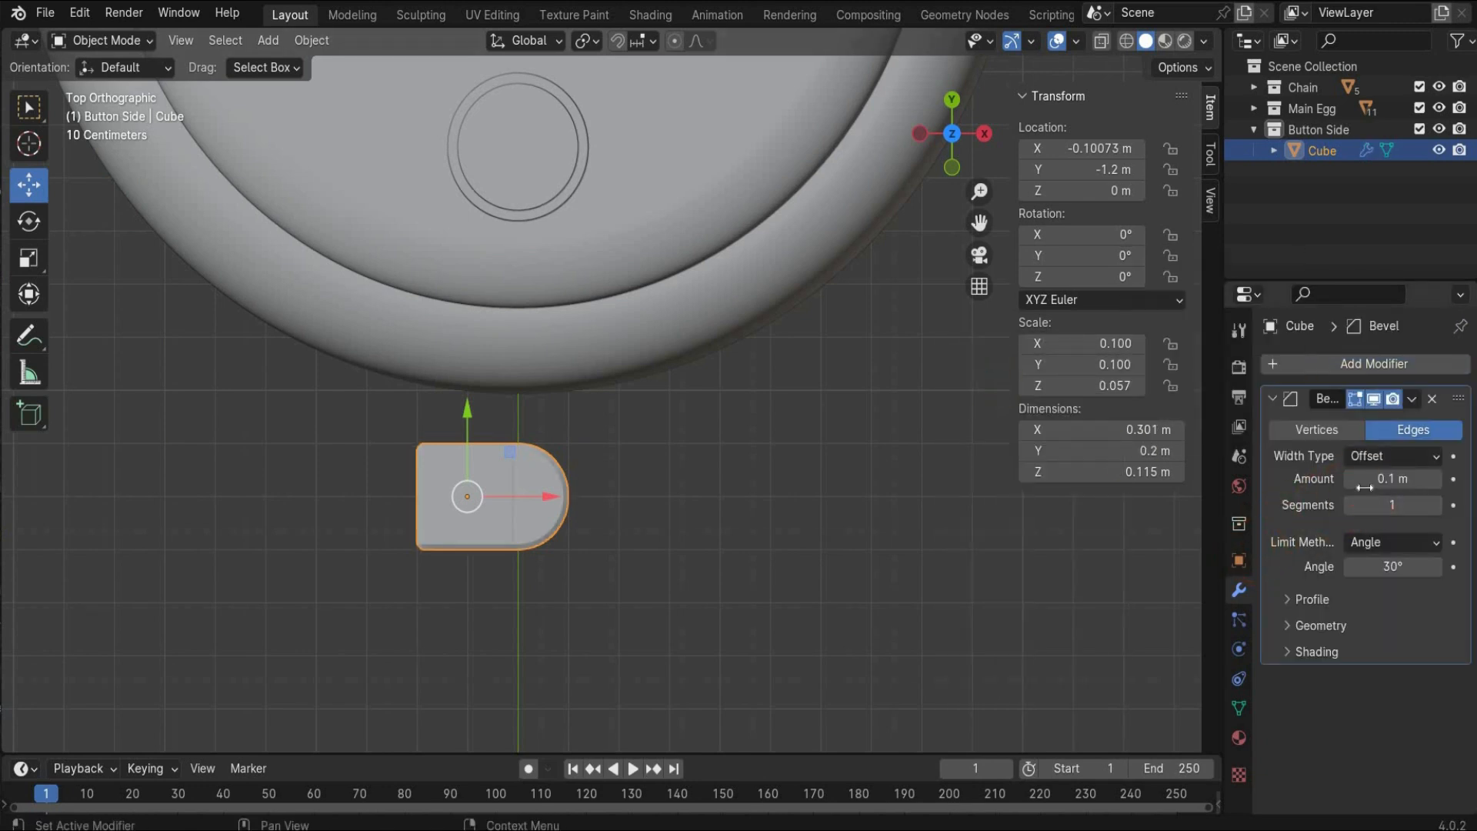
left_click(1359, 479)
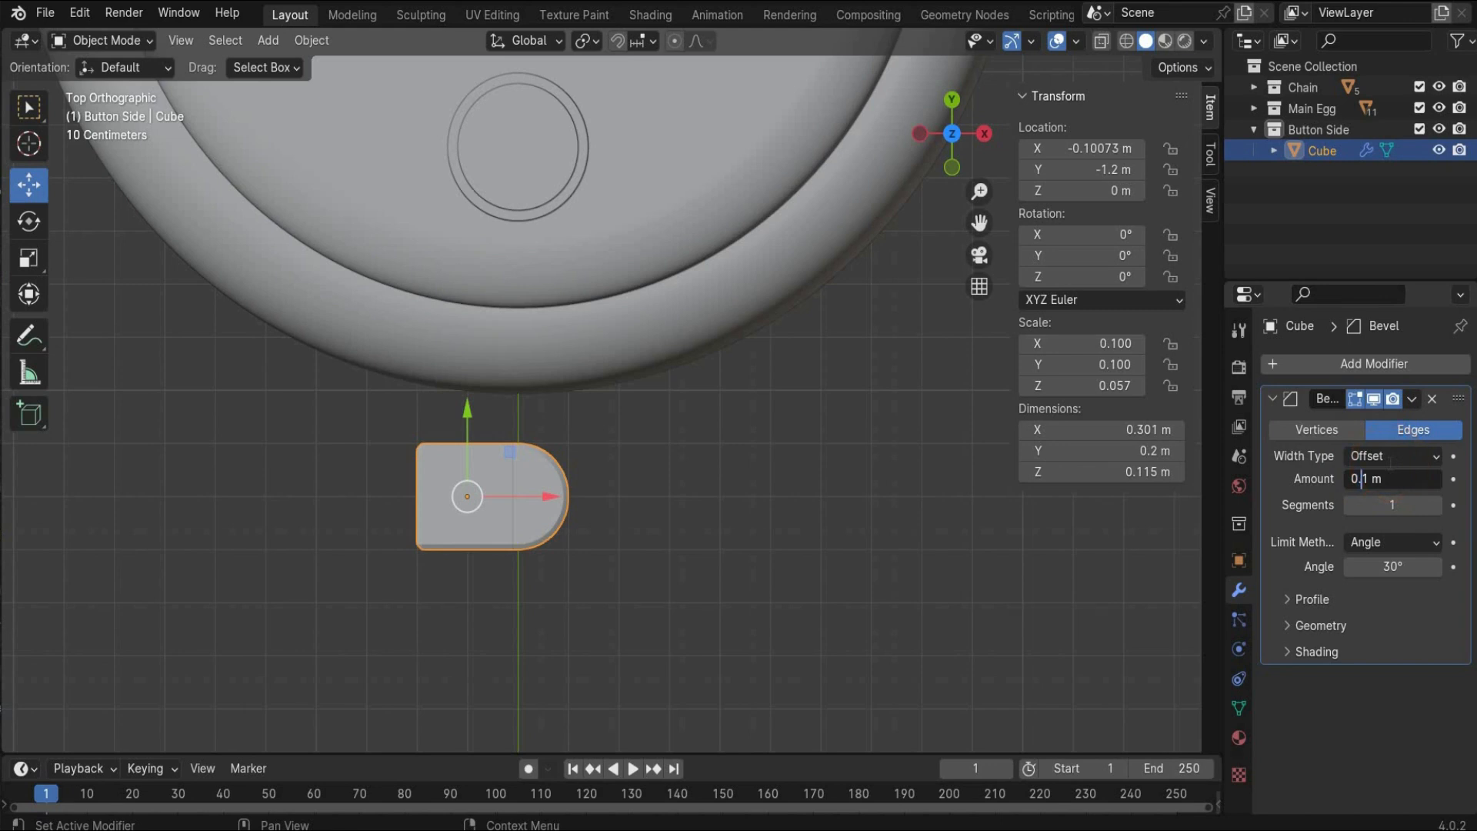
key("Return")
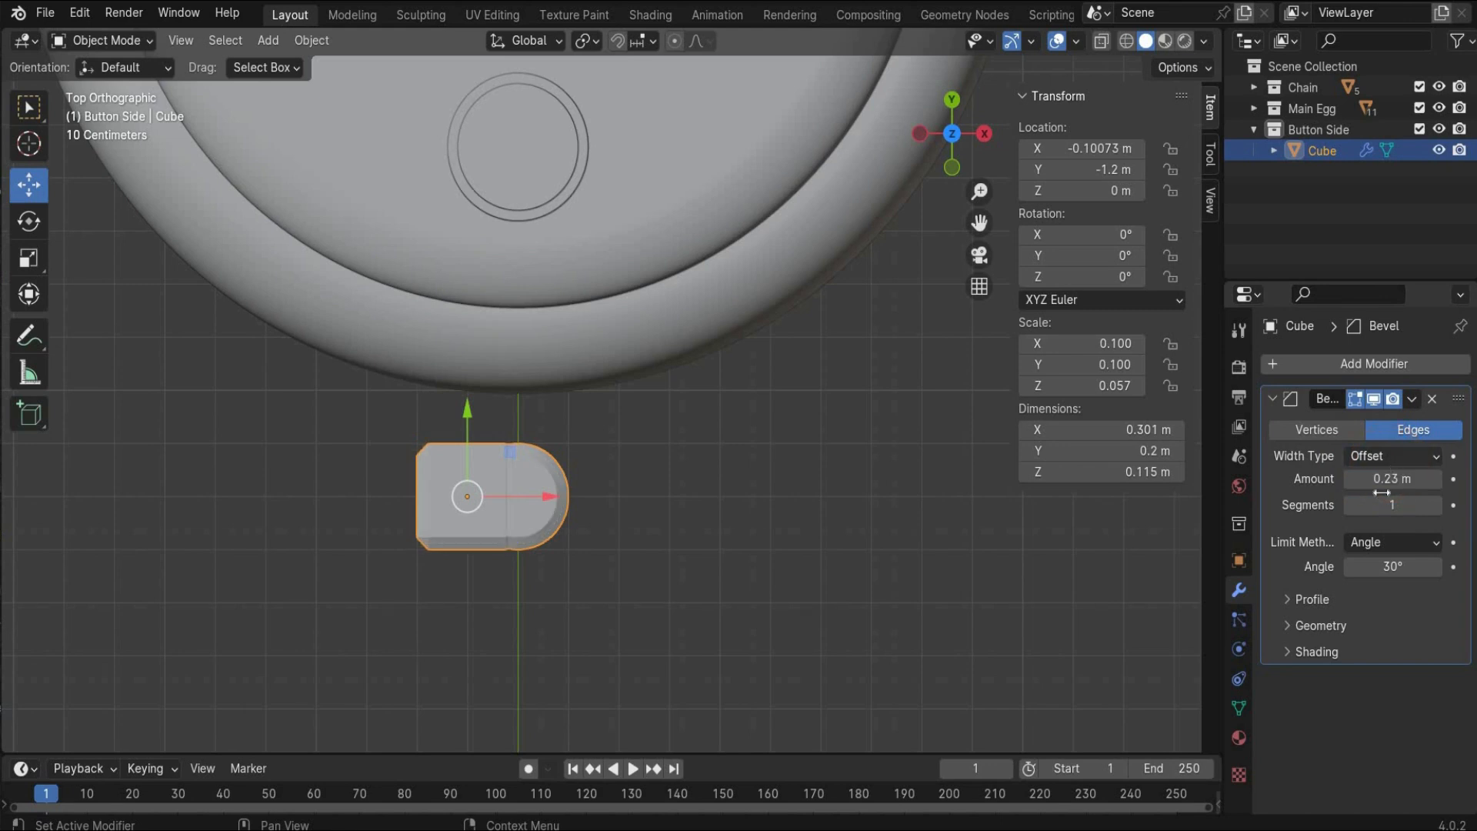
left_click(1390, 504)
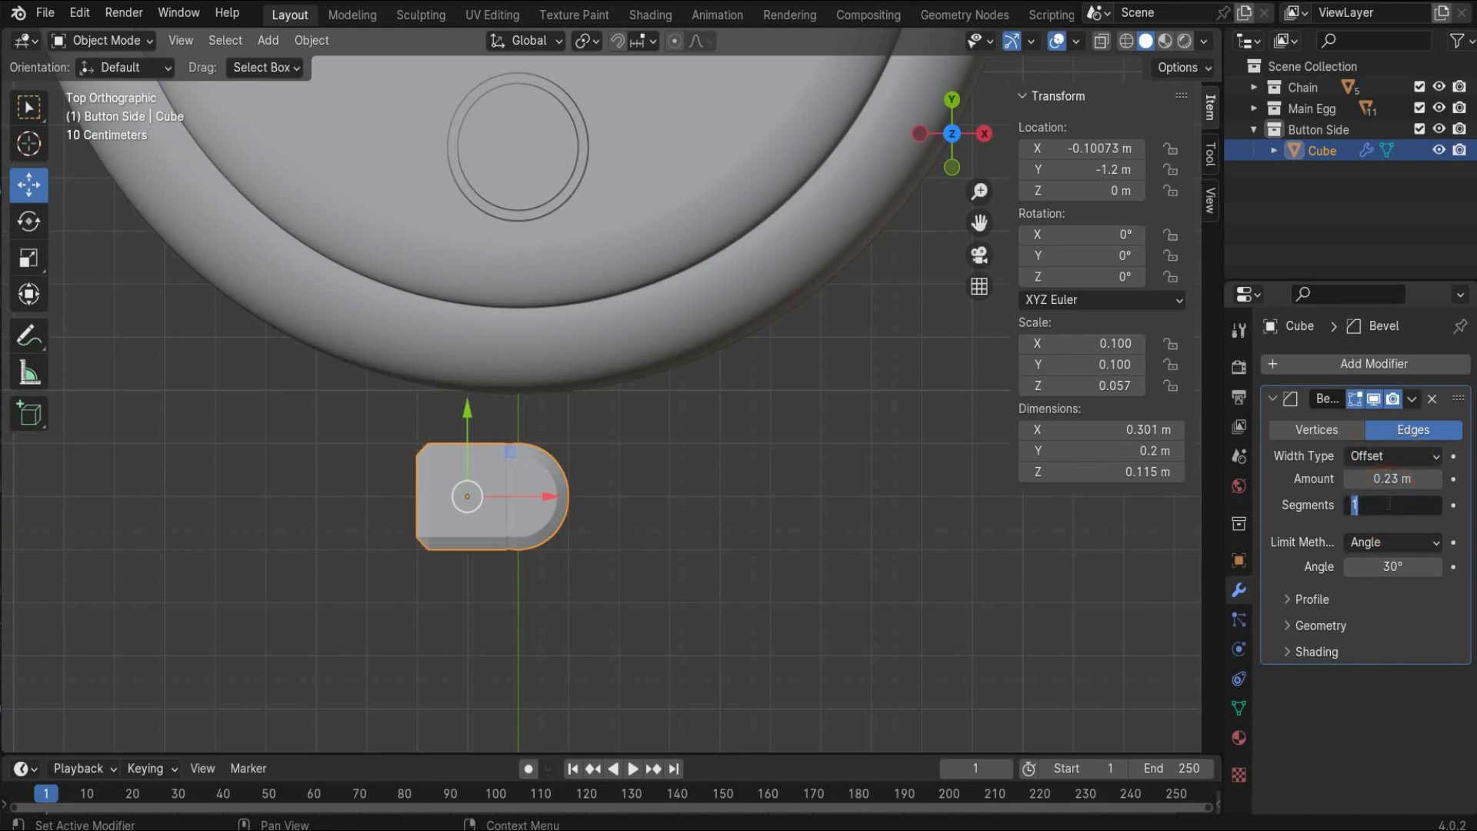
type("82")
key("Return")
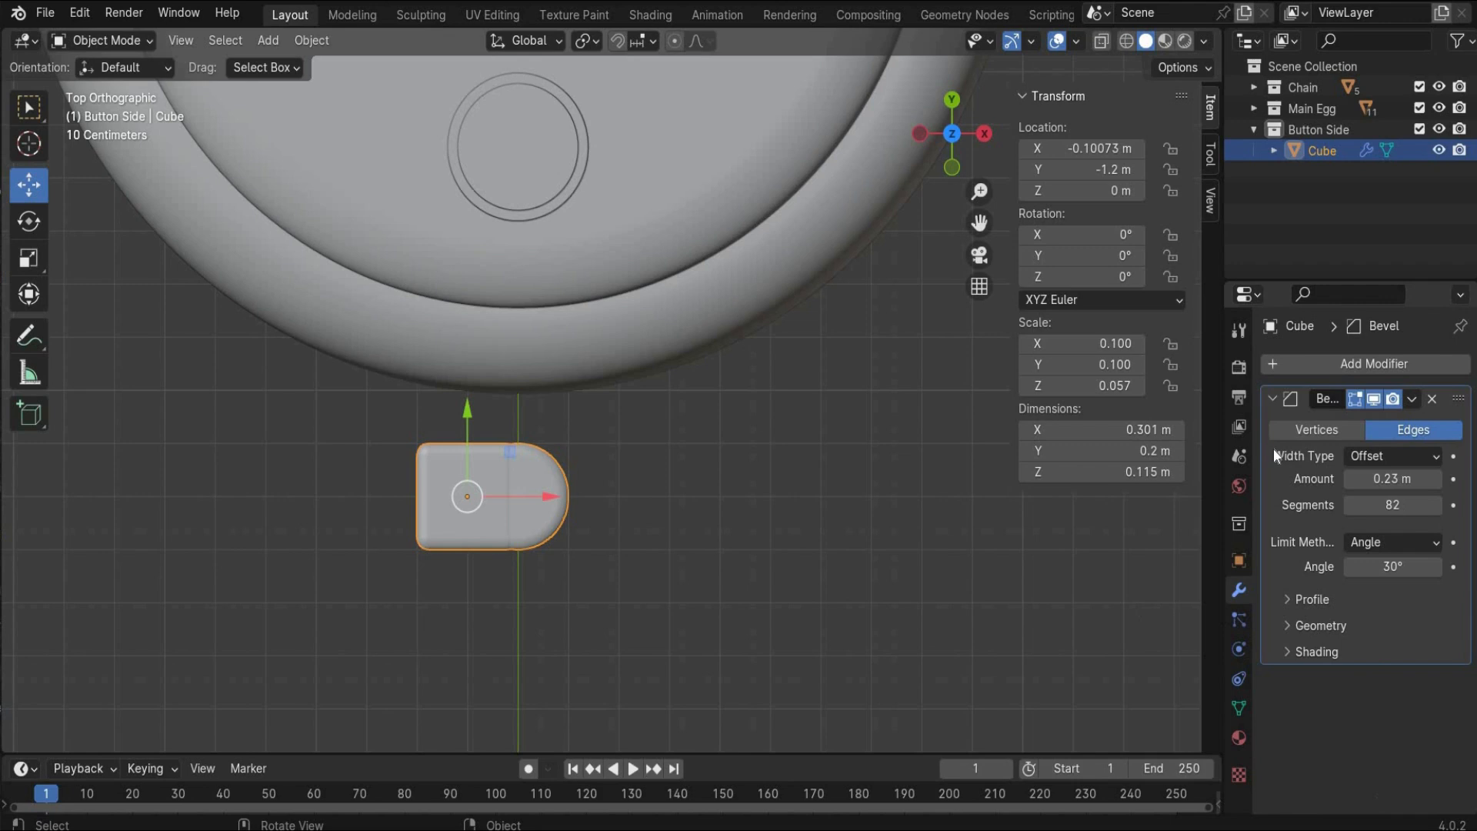
left_click(1272, 396)
Add a Voxel Remesh modifier with a voxel size of 0.05 m to the button shape
left_click(1269, 363)
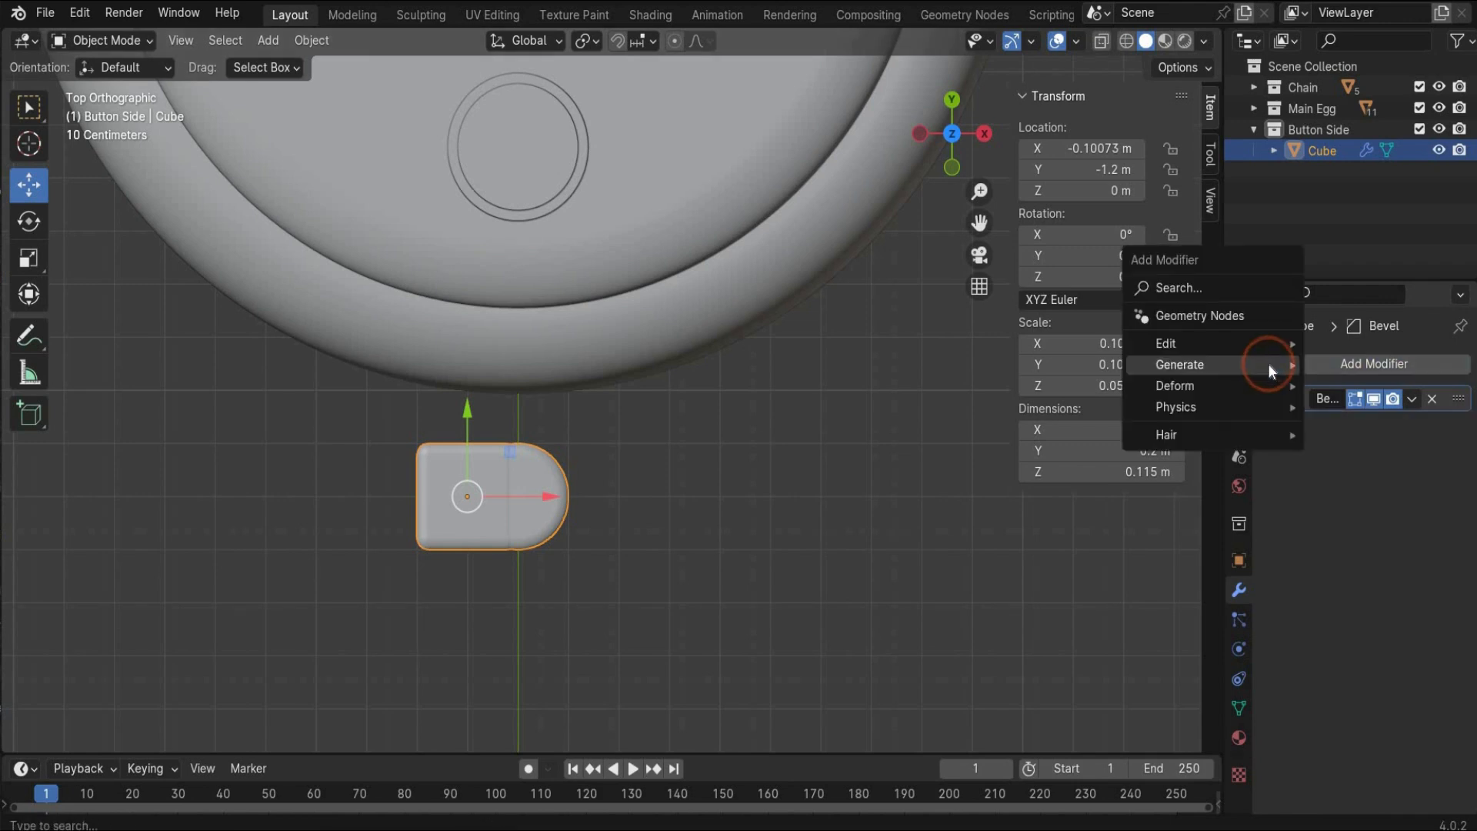
mouse_move(1269, 367)
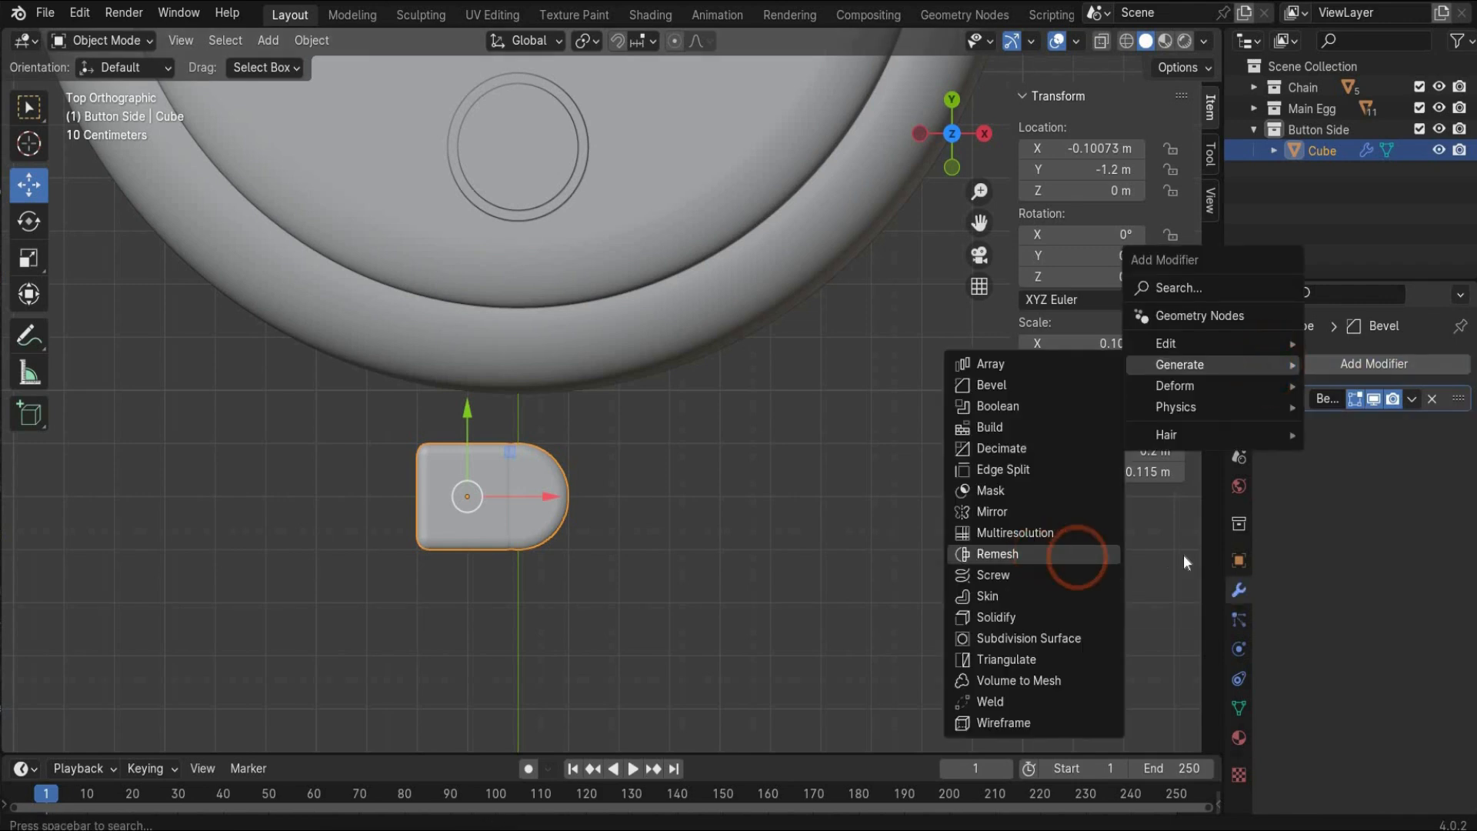
left_click(998, 554)
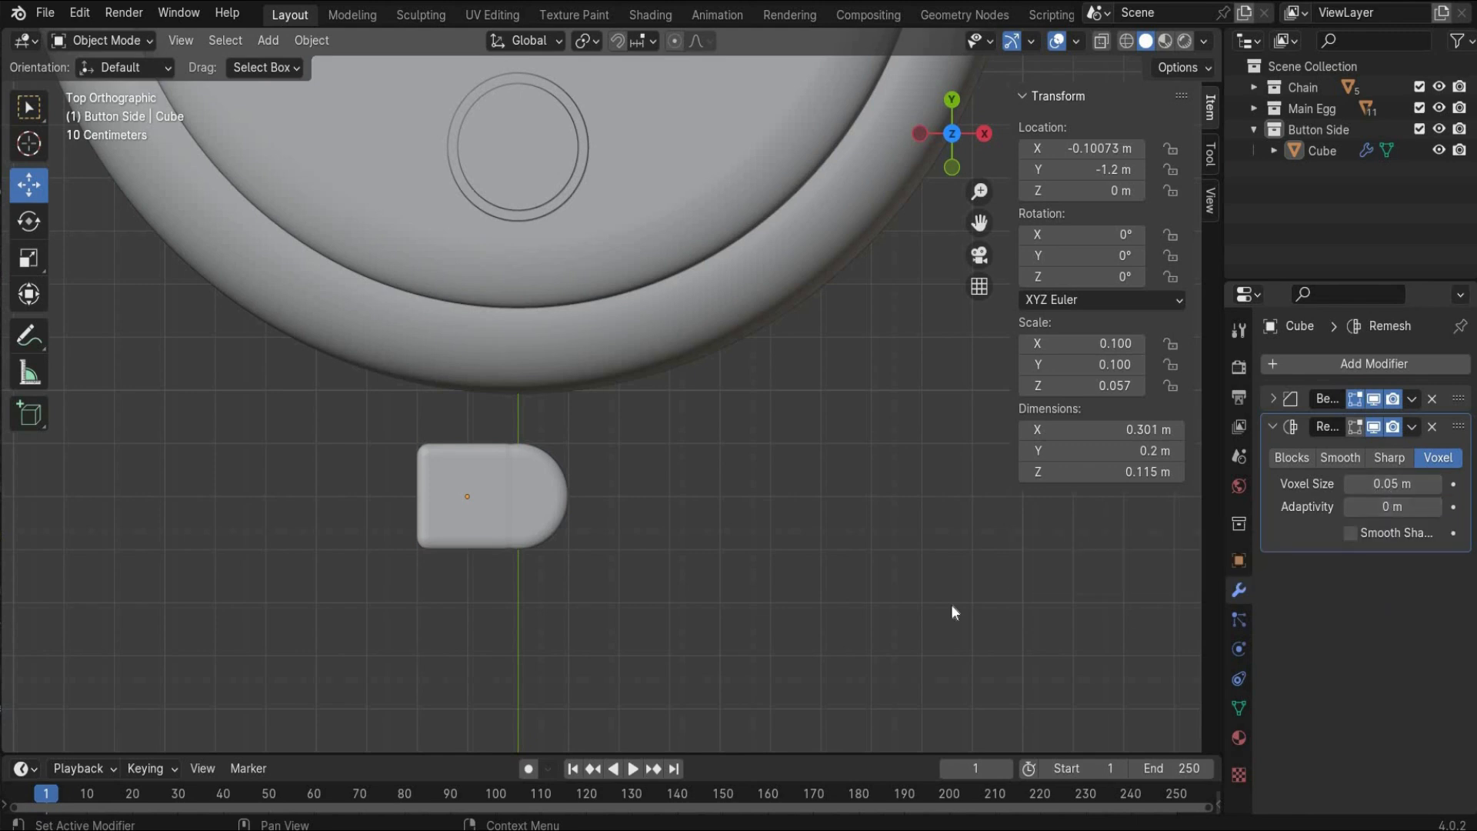
Add a Simple Deform modifier to the button shape in Taper mode along X with a factor of 0.4
left_click(1273, 368)
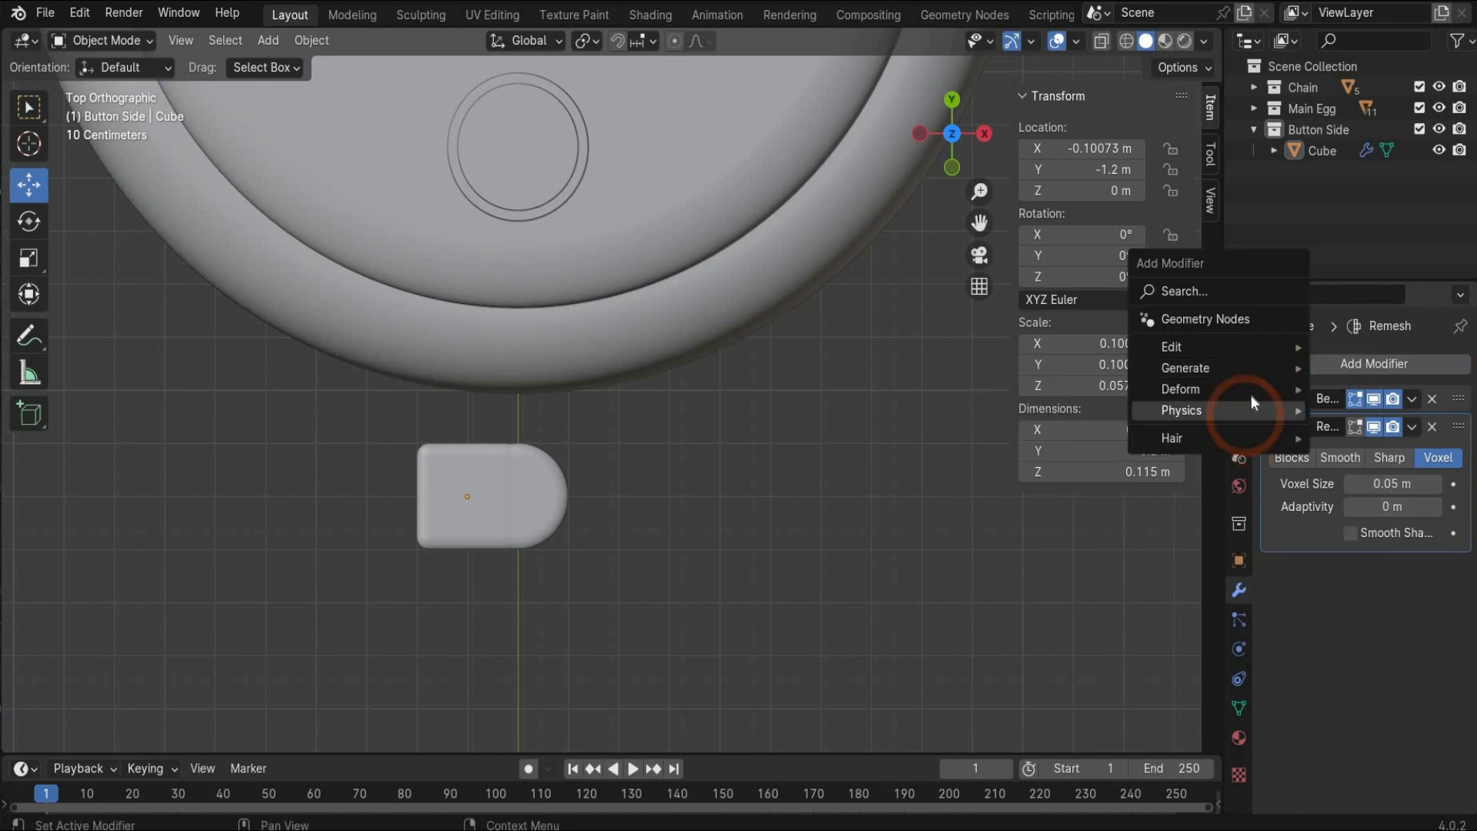
mouse_move(1181, 389)
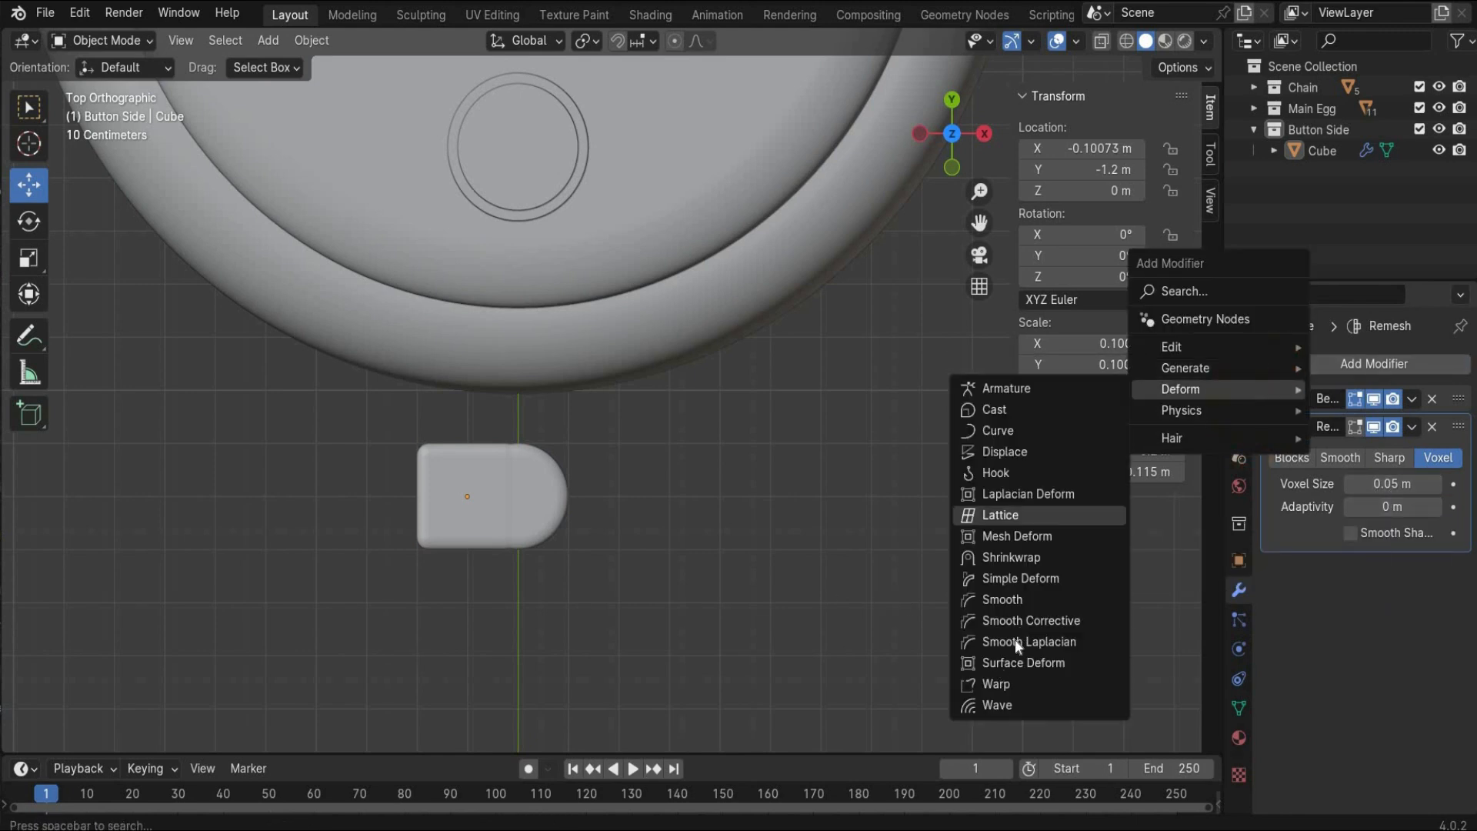
left_click(1042, 581)
left_click(1387, 599)
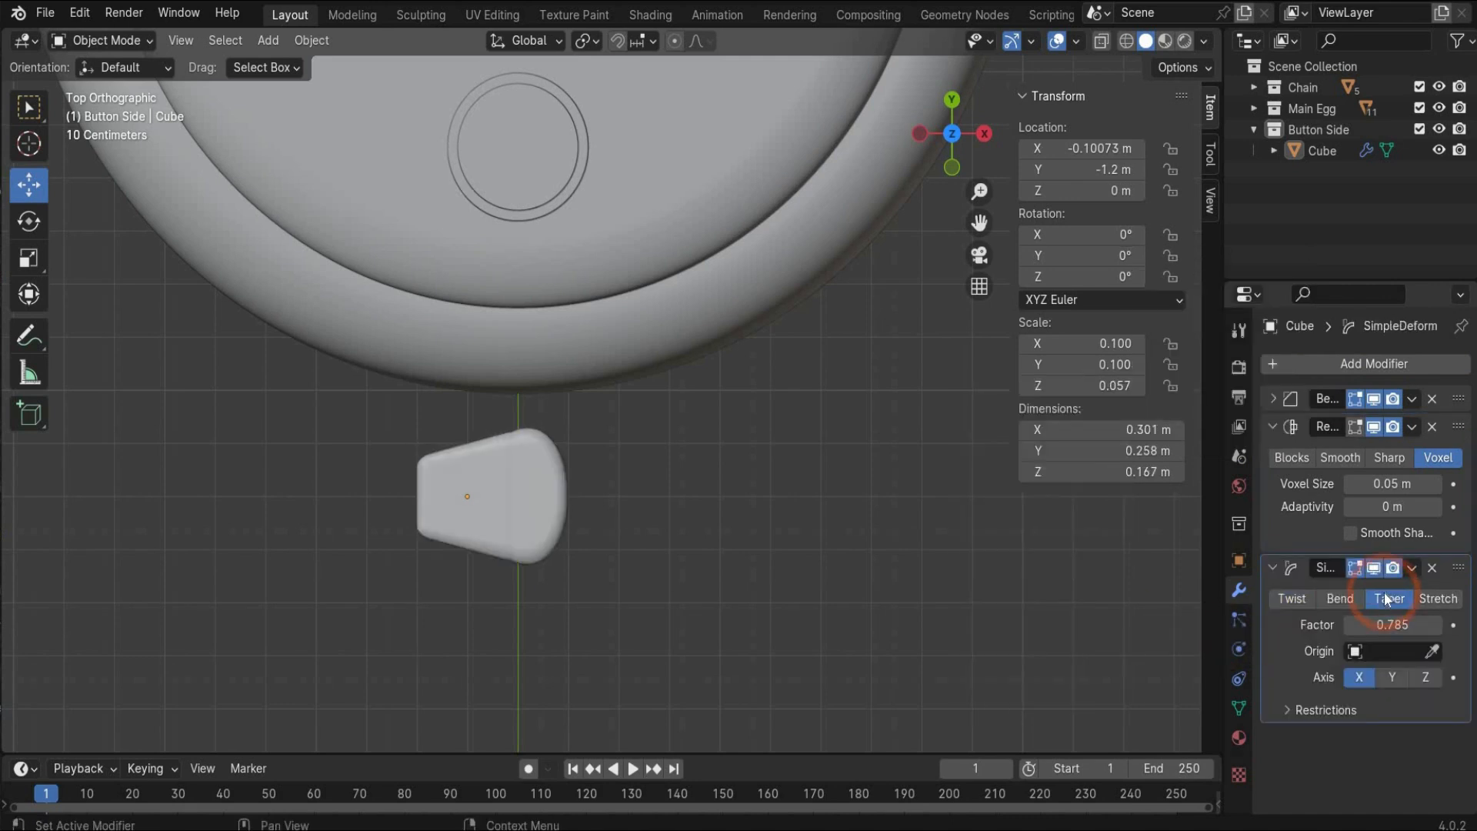
left_click(1393, 625)
left_click(1407, 625)
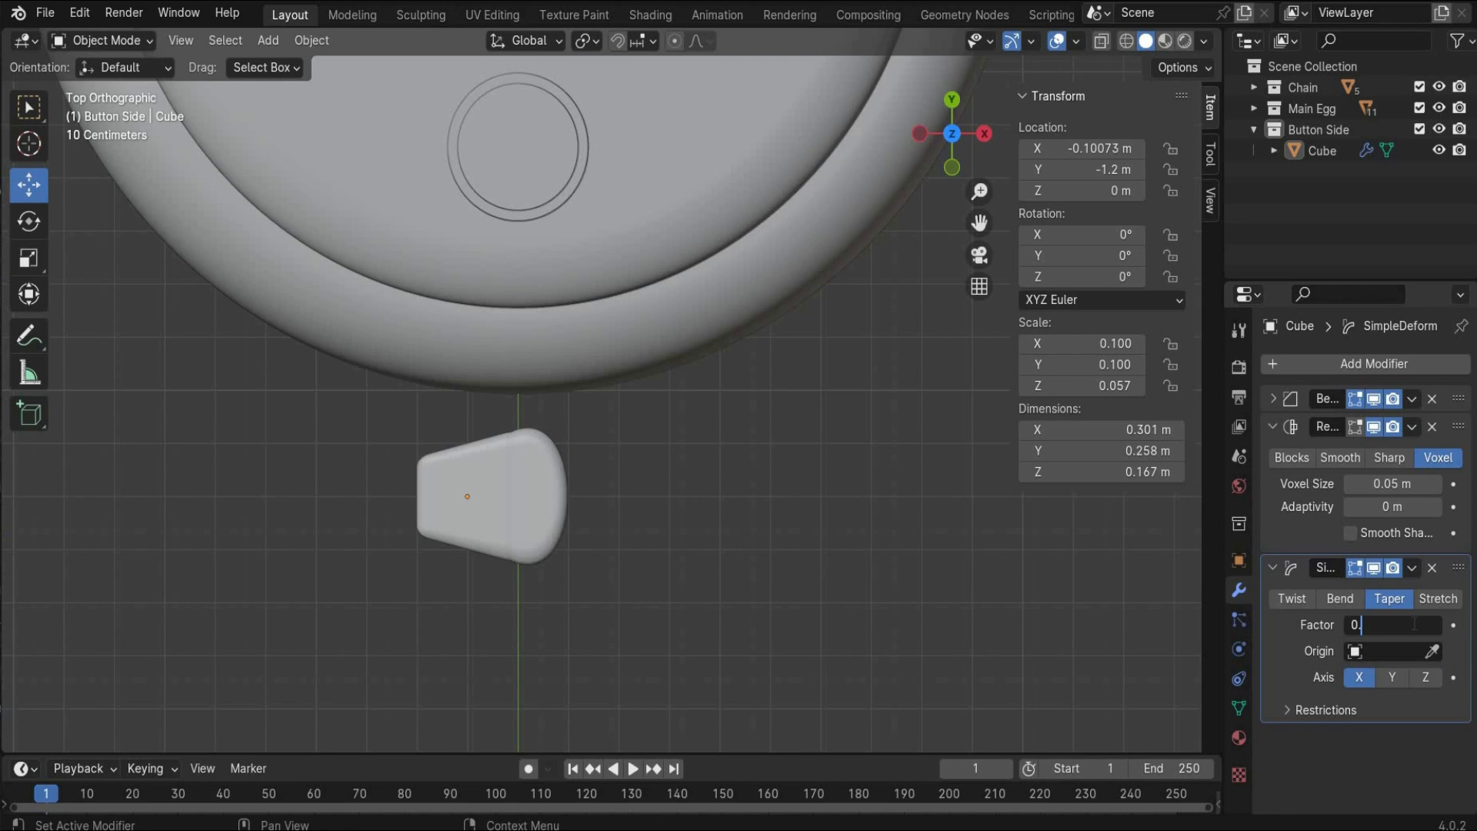
key("Return")
Stretch the tapered shape to an X scale of about 0.131 and place it below the display's left corner, rotated about -35.6° around Z
left_click(474, 571)
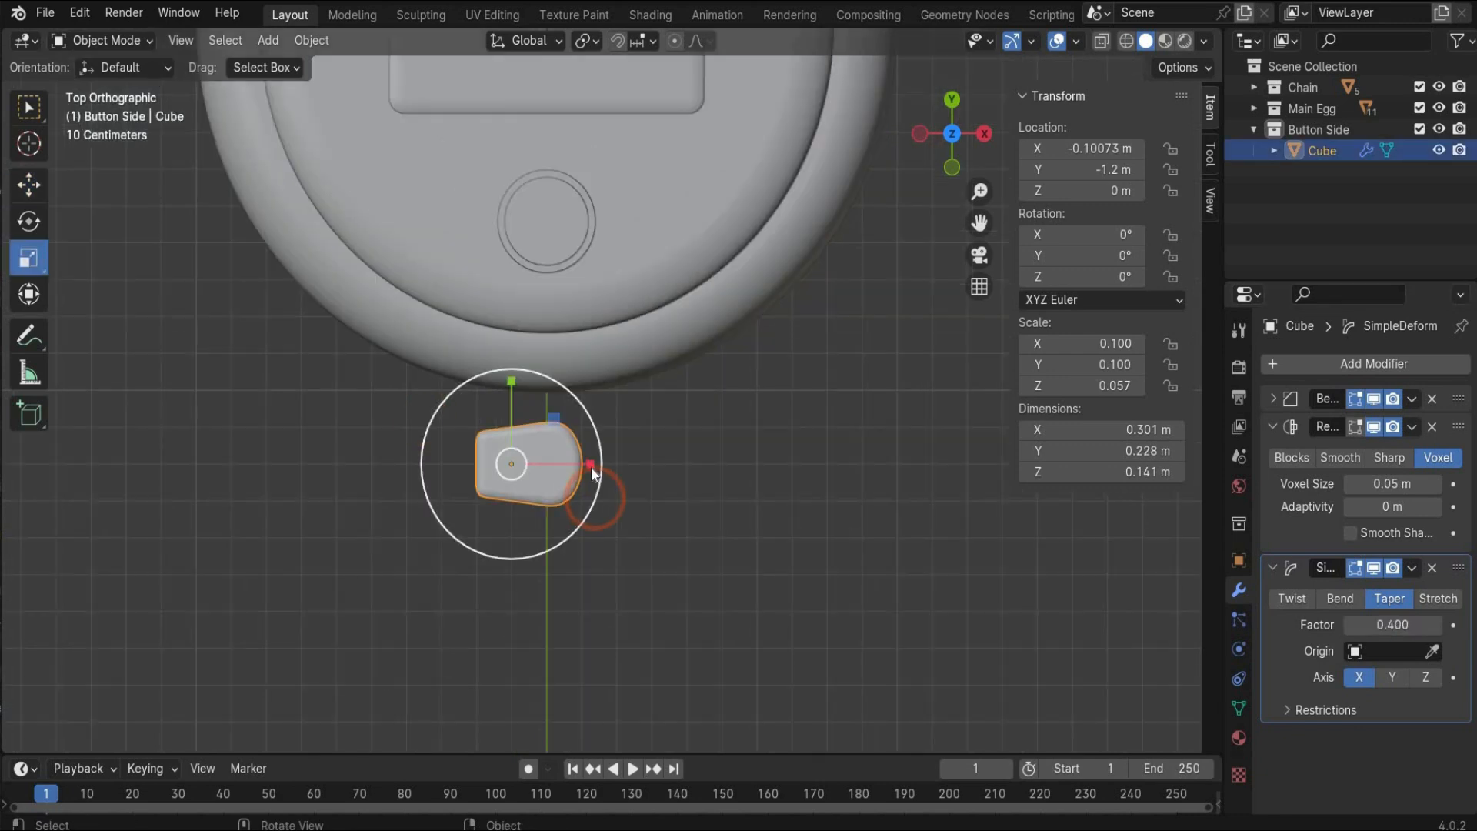
left_click_drag(590, 464, 622, 458)
left_click(596, 572)
scroll(461, 494, "down", 2)
scroll(533, 459, "up", 1)
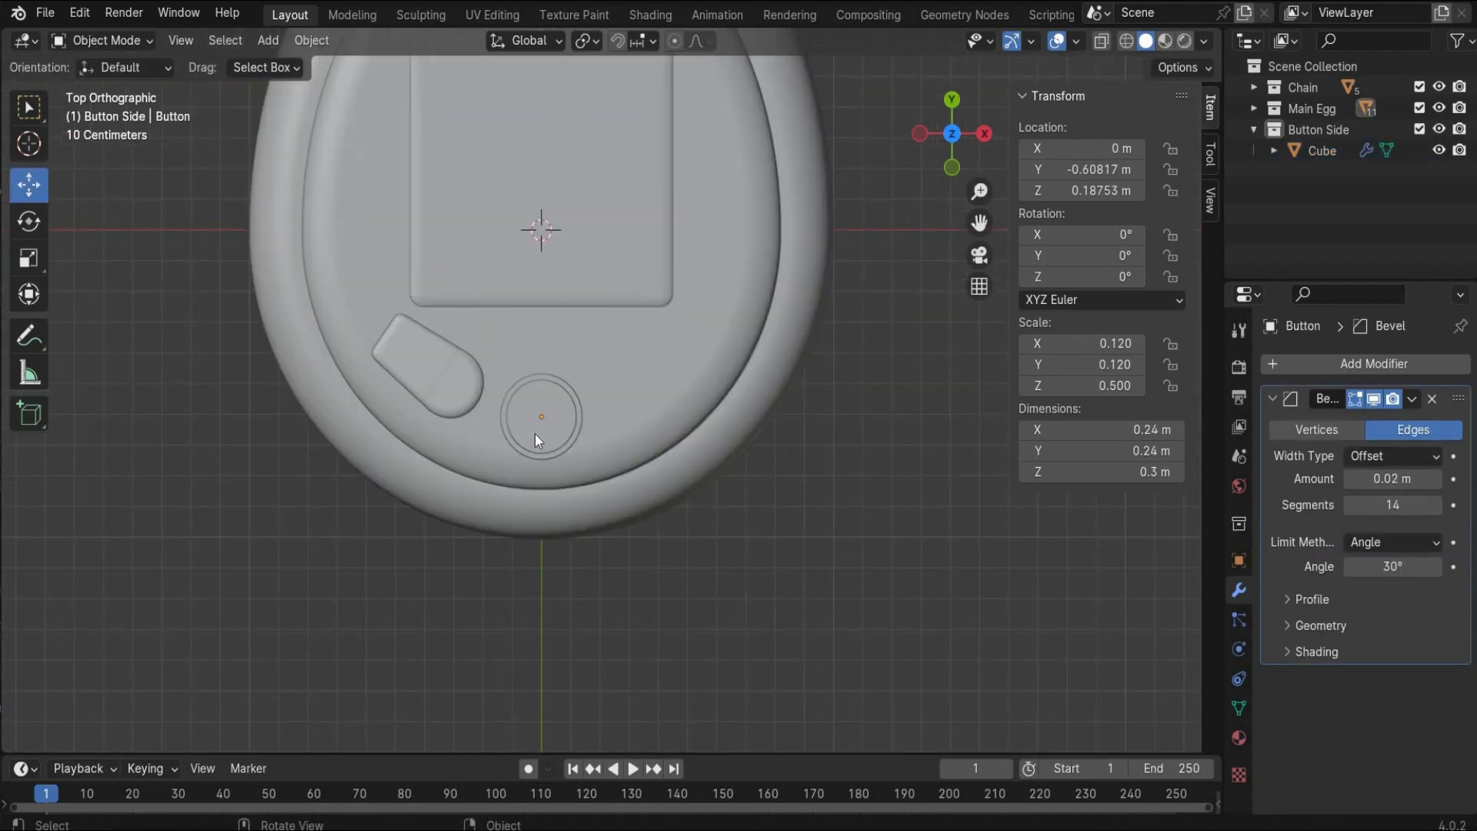
Copy the round front button into the Button Side collection and move the copy to about X -0.324 m, Y -0.493 m on the tapered shape
left_click(534, 432)
key("ctrl+c")
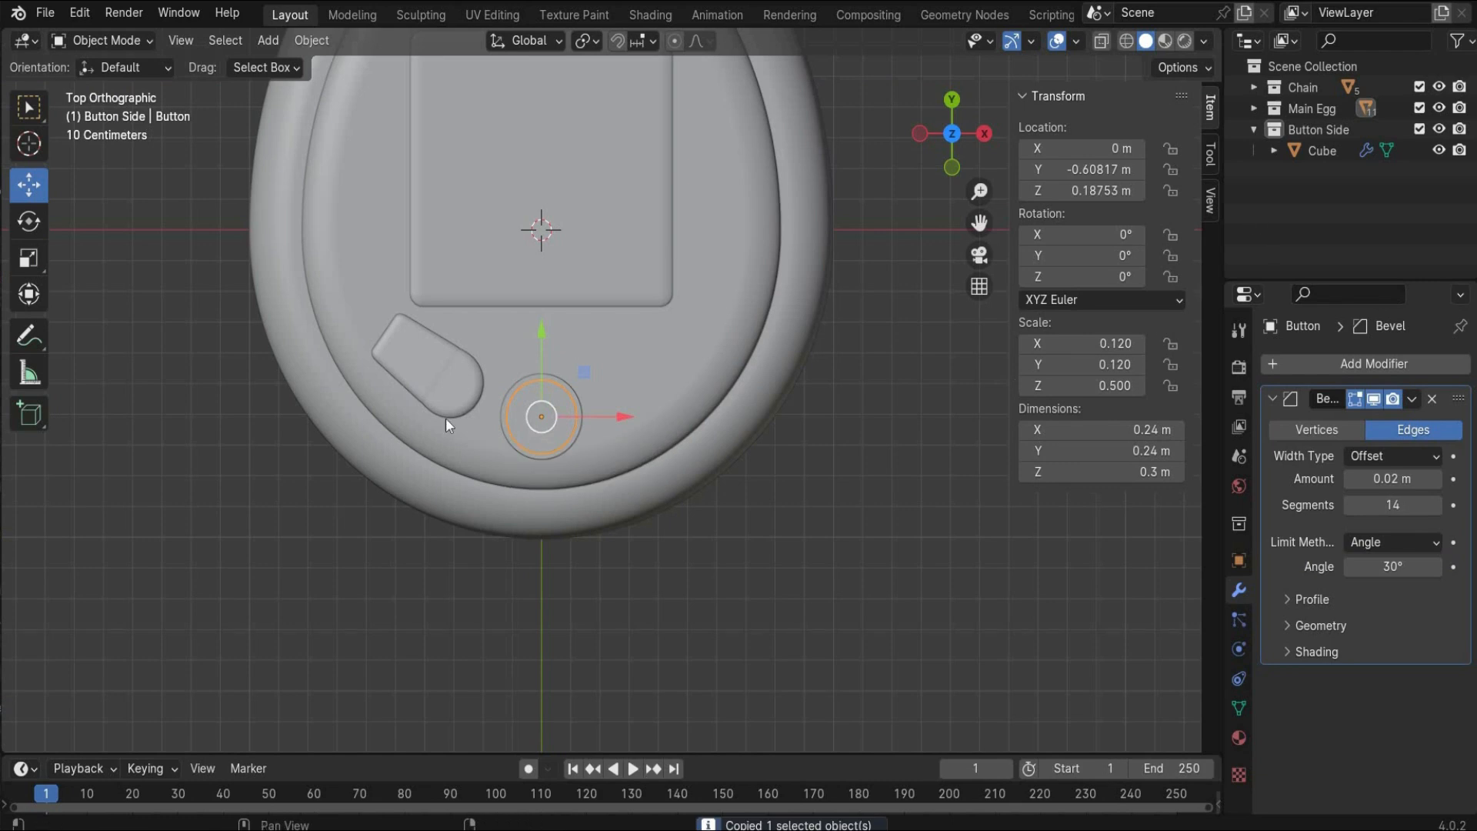
left_click(1311, 220)
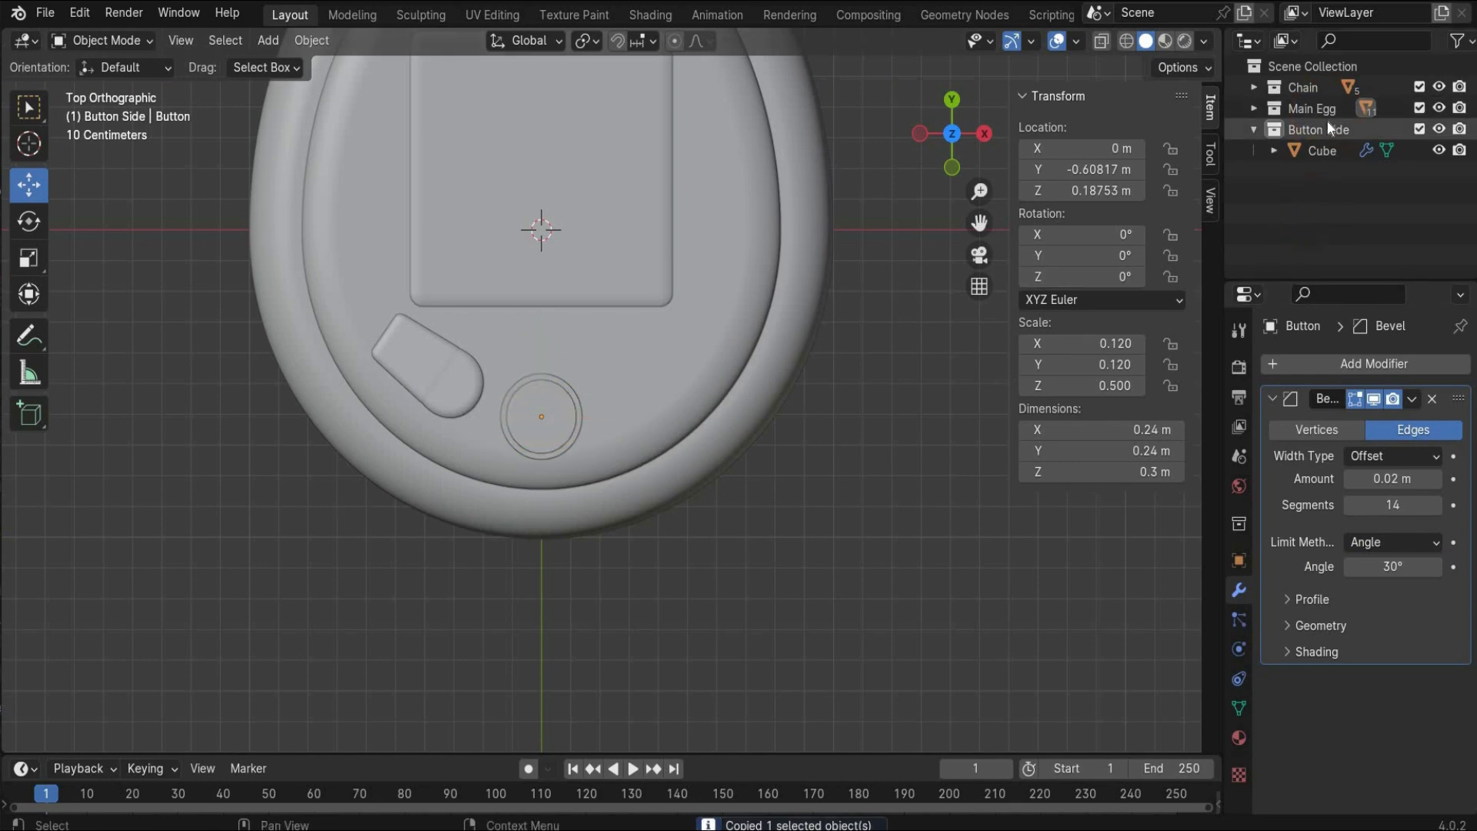
key("ctrl+v")
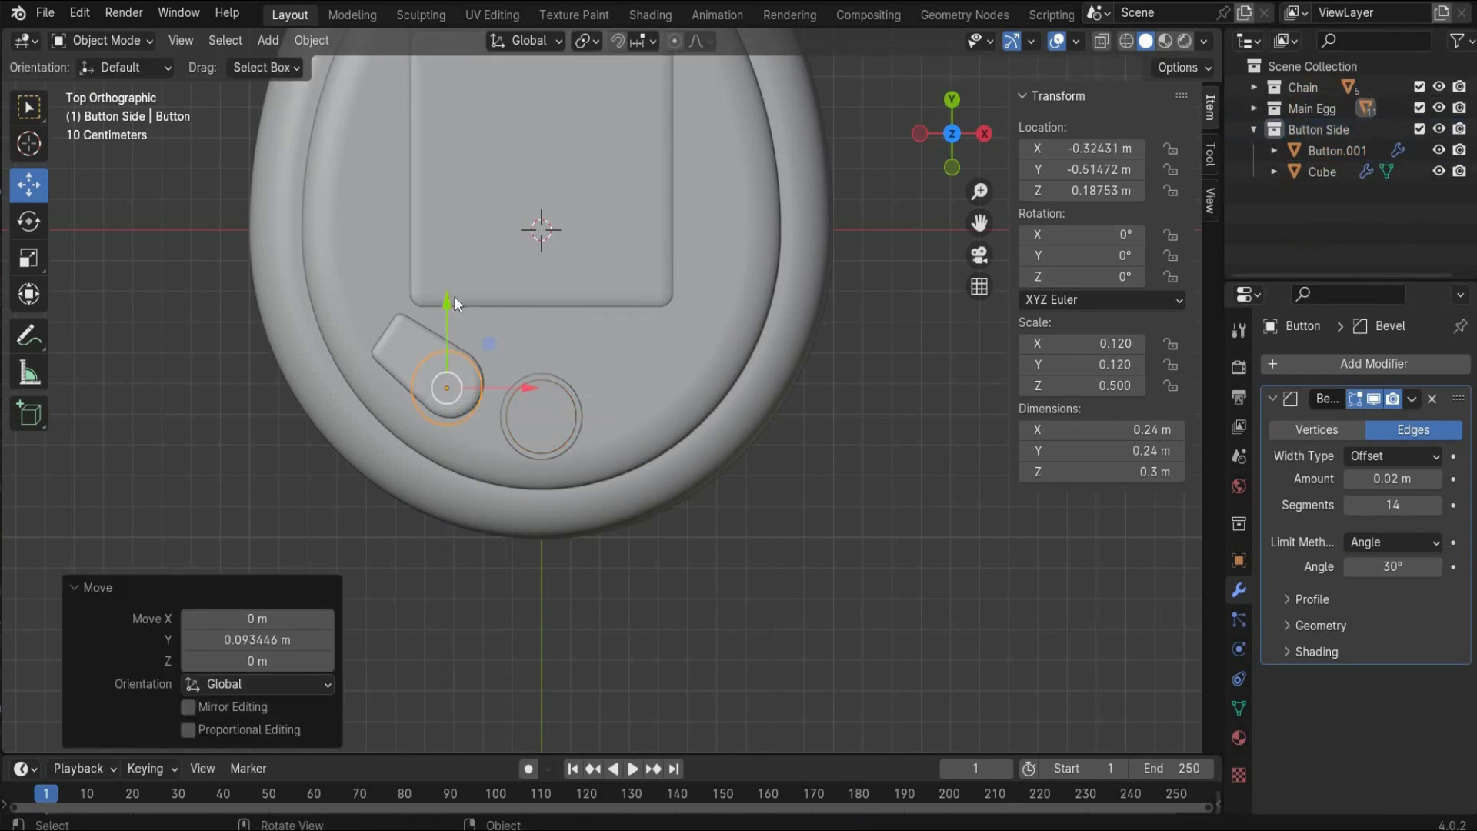
left_click_drag(455, 297, 455, 290)
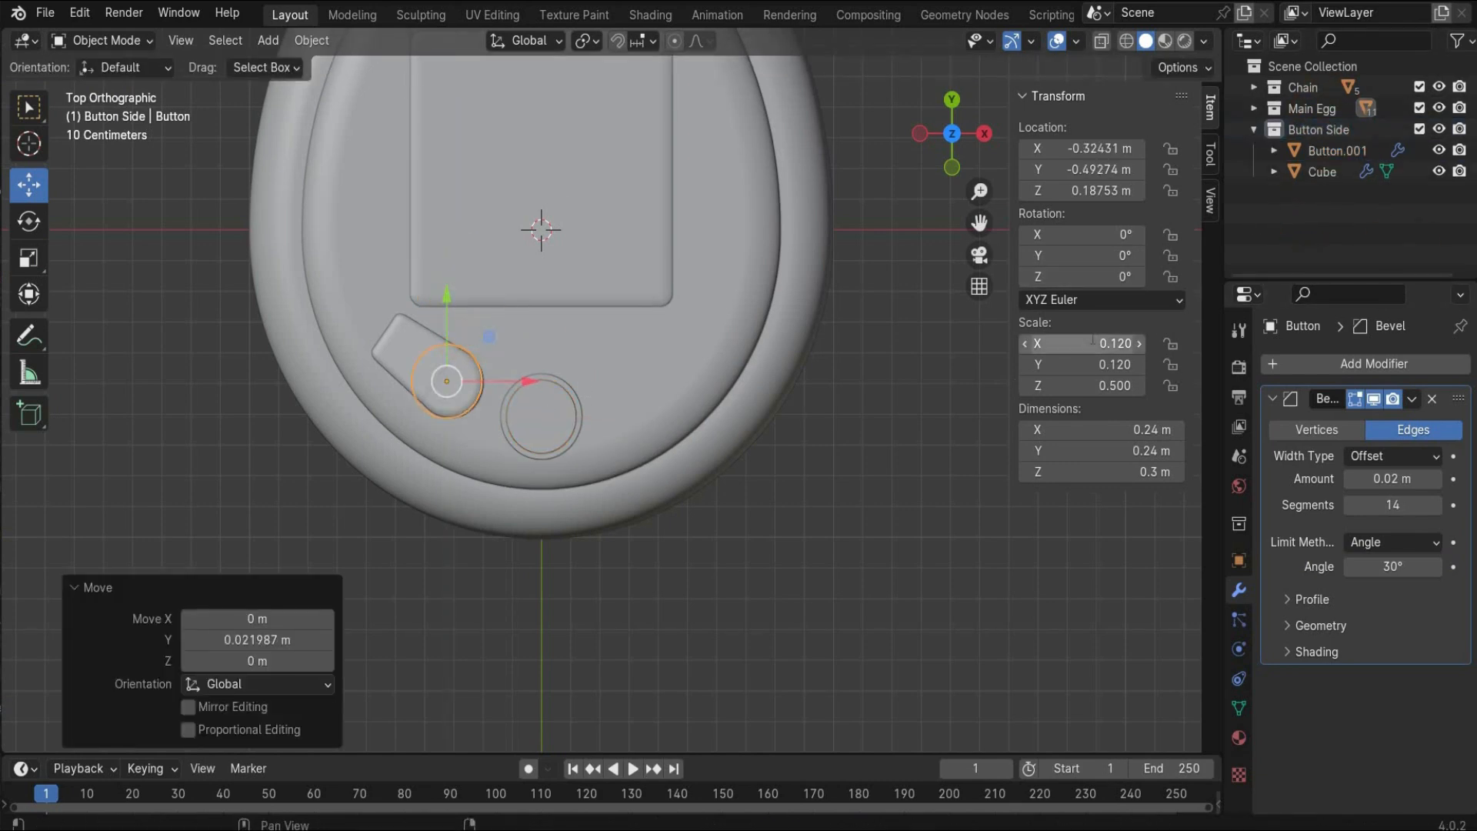
Set the copied round button's X and Y scale to 0.09
double_click(1094, 343)
key("BackSpace")
key("Return")
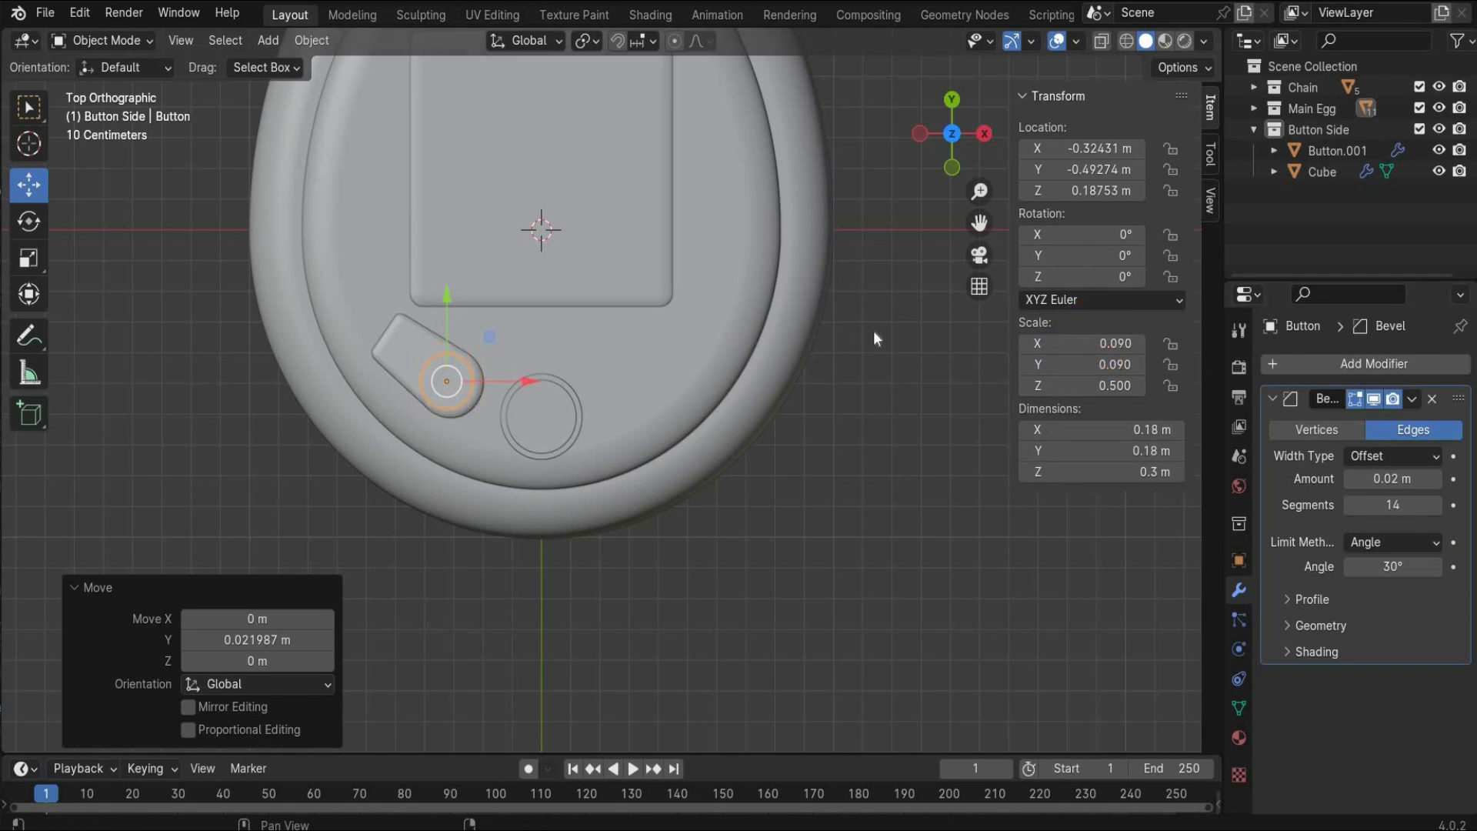
Lower the tapered shape and its round button together by about 0.05 m along Z into the egg's surface
left_click(952, 167)
left_click(442, 280)
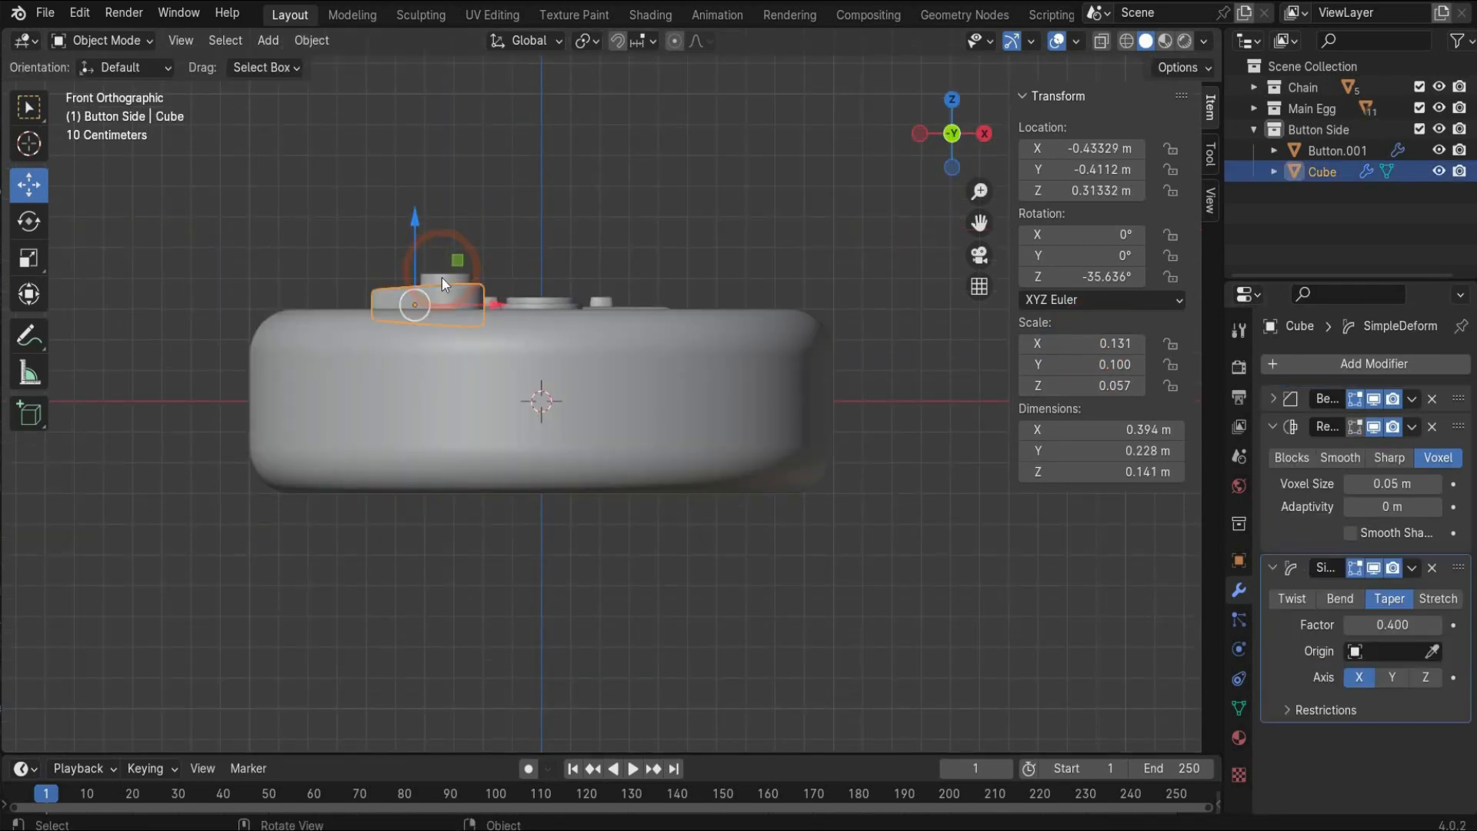
left_click(441, 279)
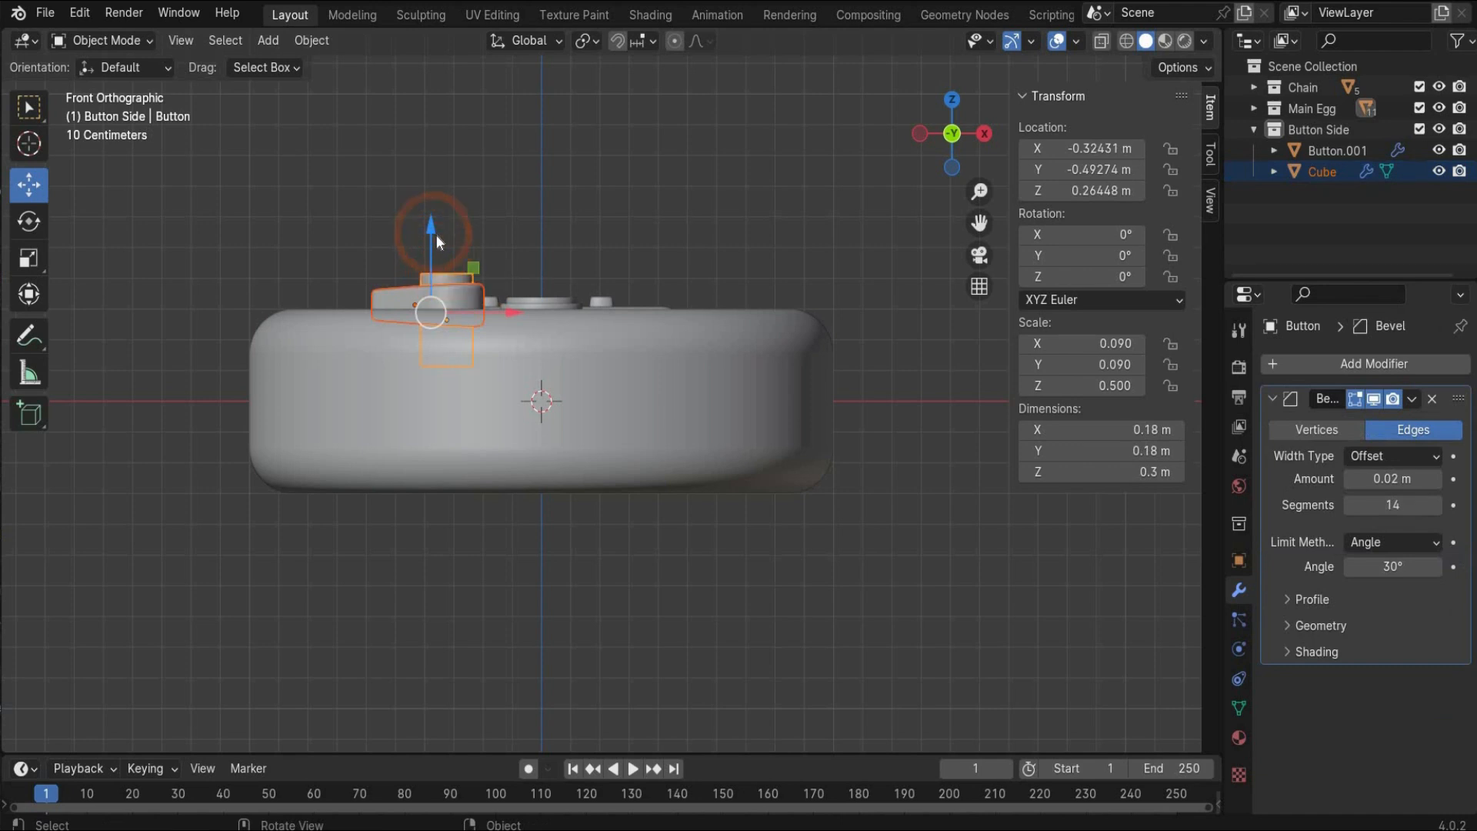
Add a cylinder to the Button Side collection and shrink its X and Y scale to about 0.019
key("KP_7")
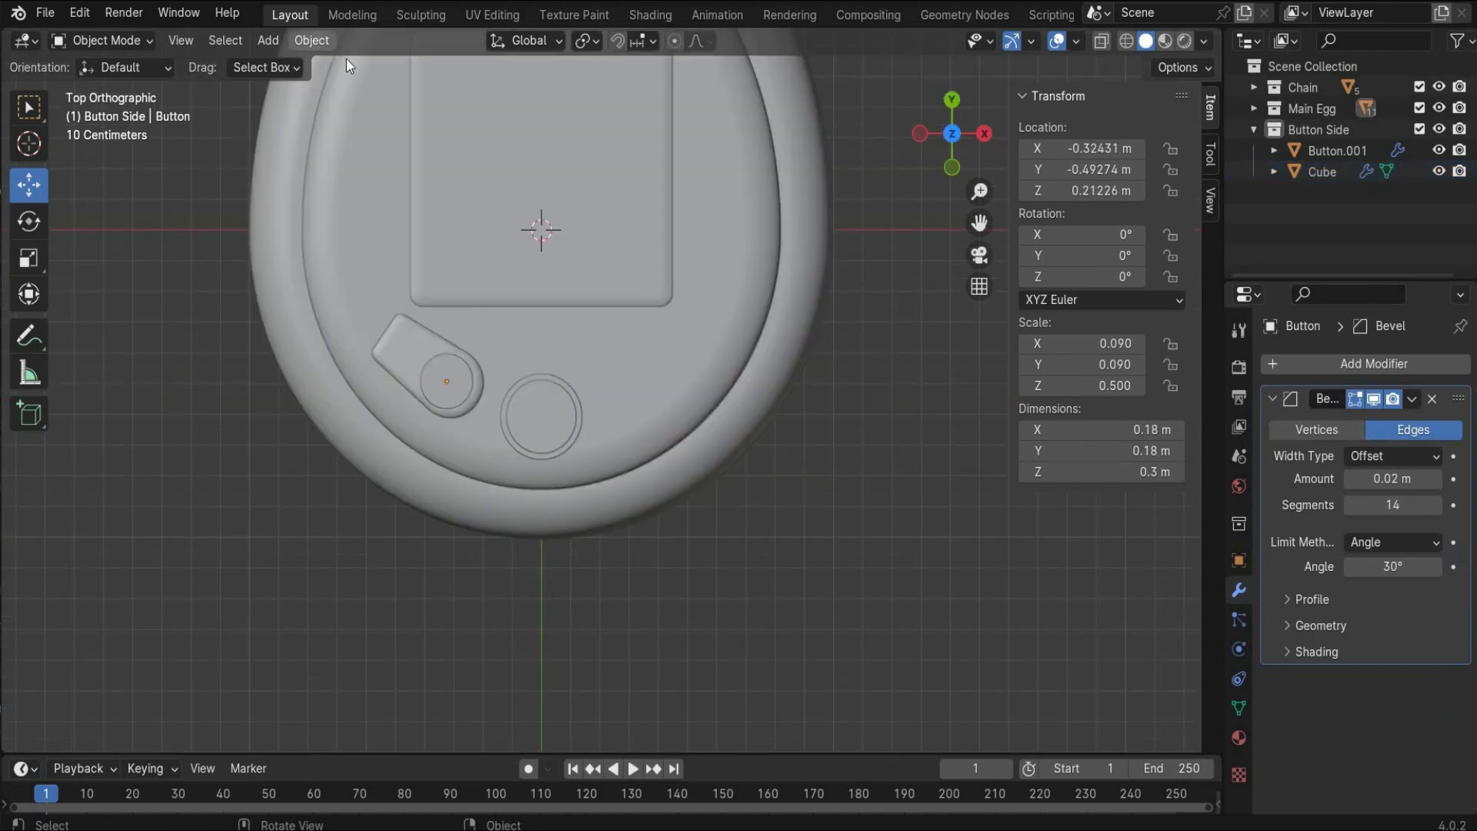
left_click(314, 40)
left_click(268, 40)
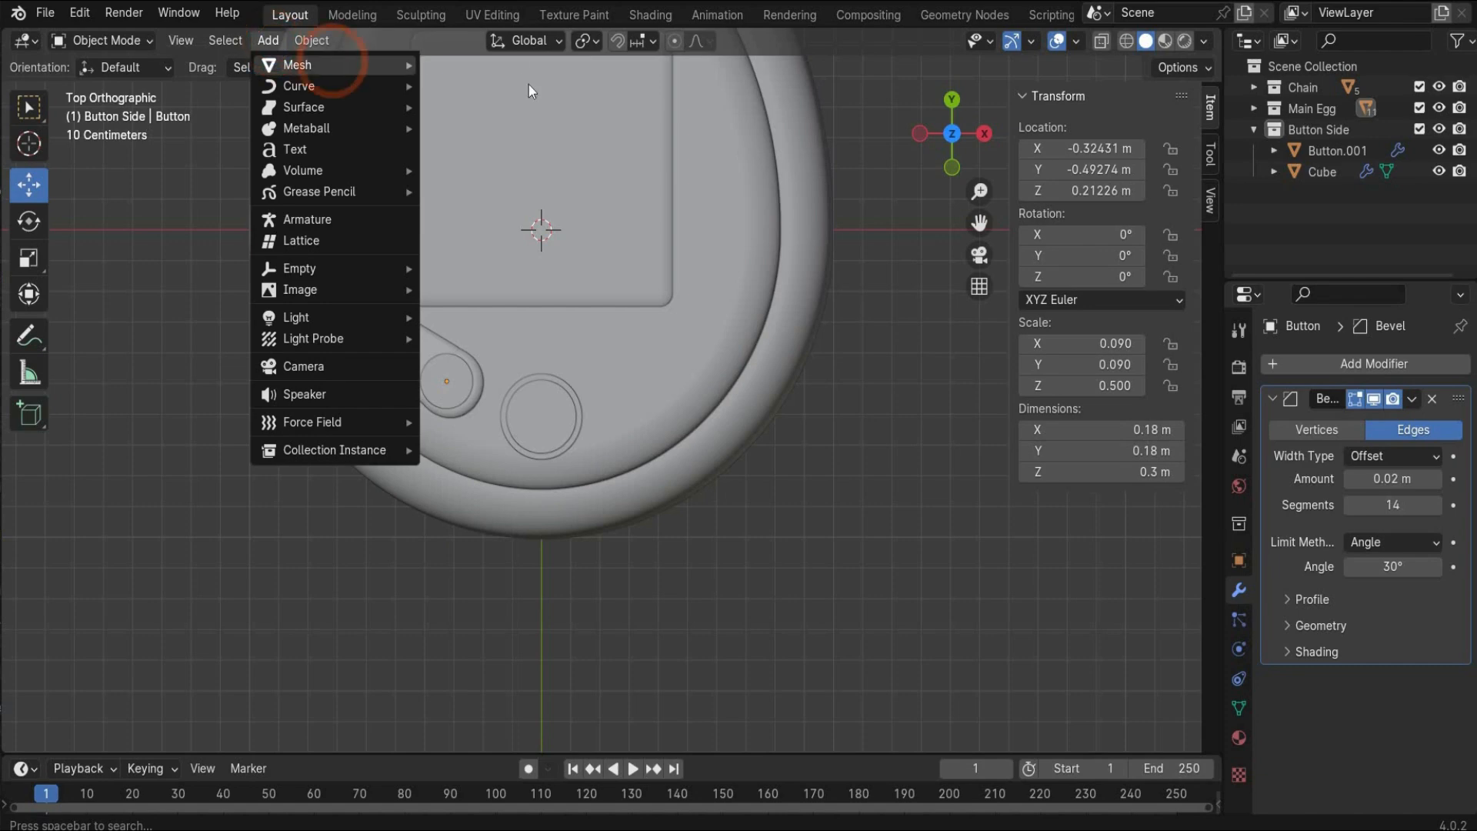
left_click(500, 170)
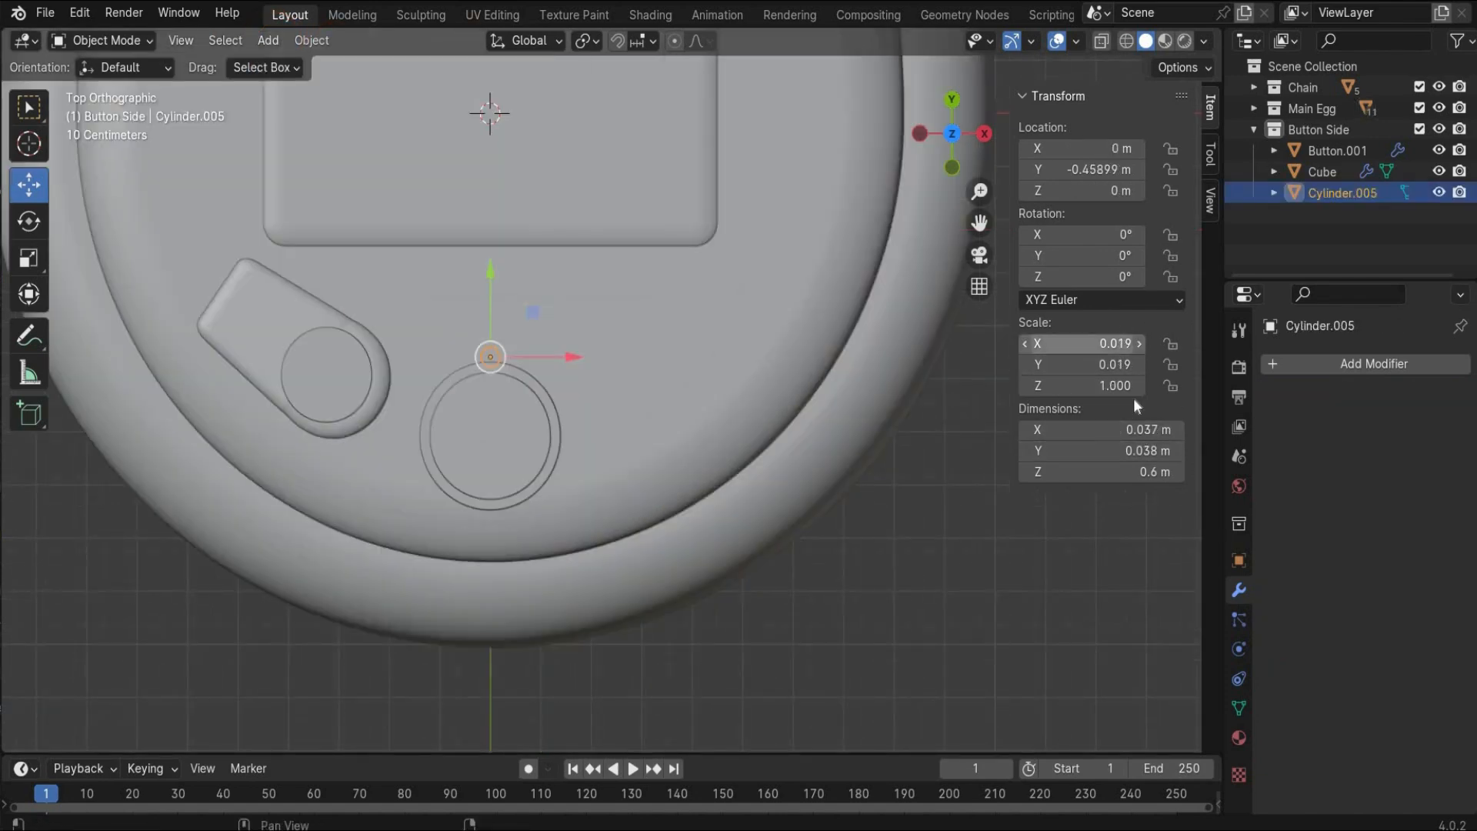
Set the small cylinder's Z scale to about 0.27 and move it to the side button's centre at about X -0.328, Y -0.494, Z 0.301 m
left_click(952, 168)
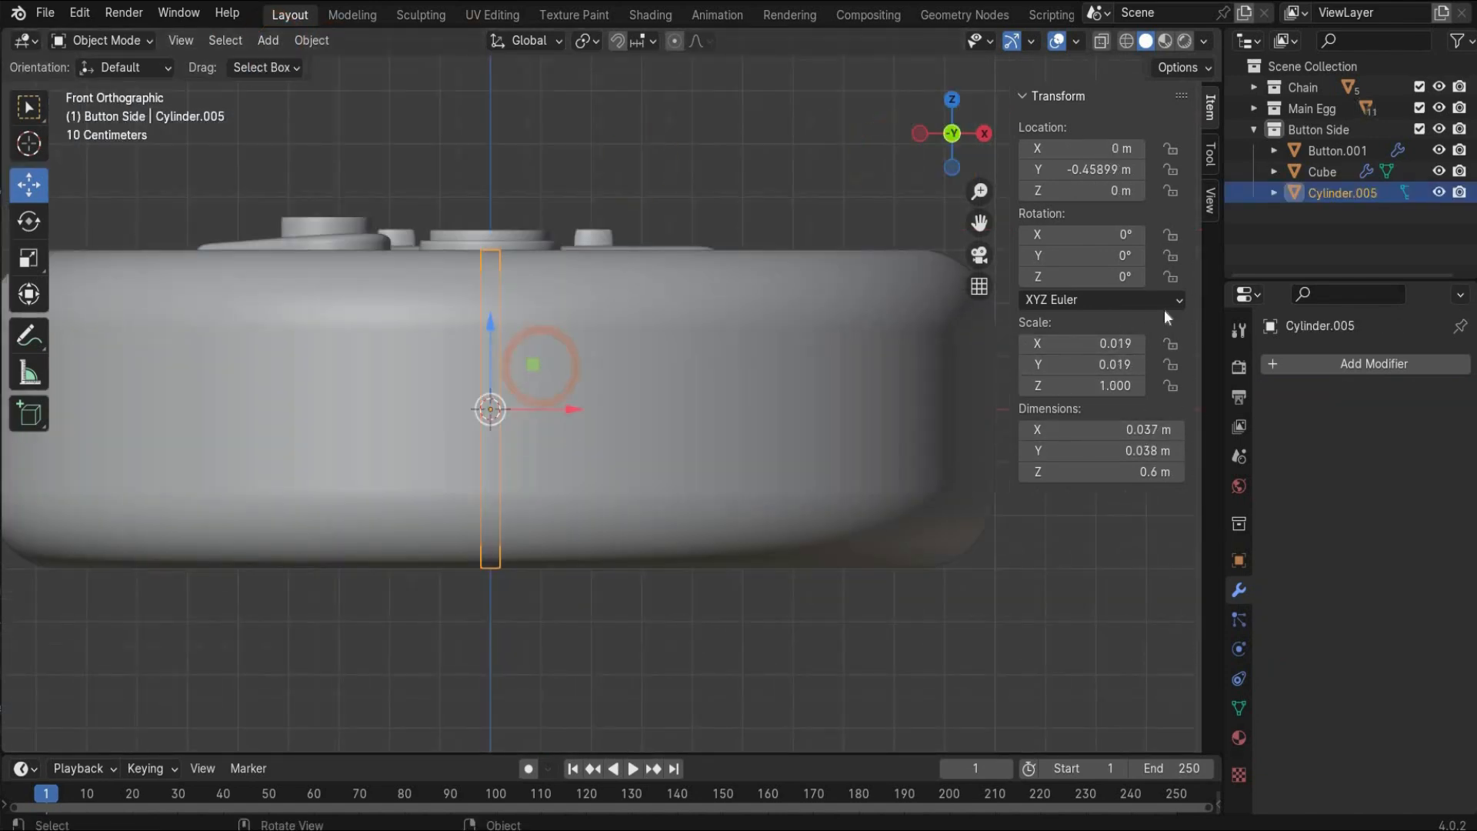
left_click(1023, 385)
type("0.05")
key("Return")
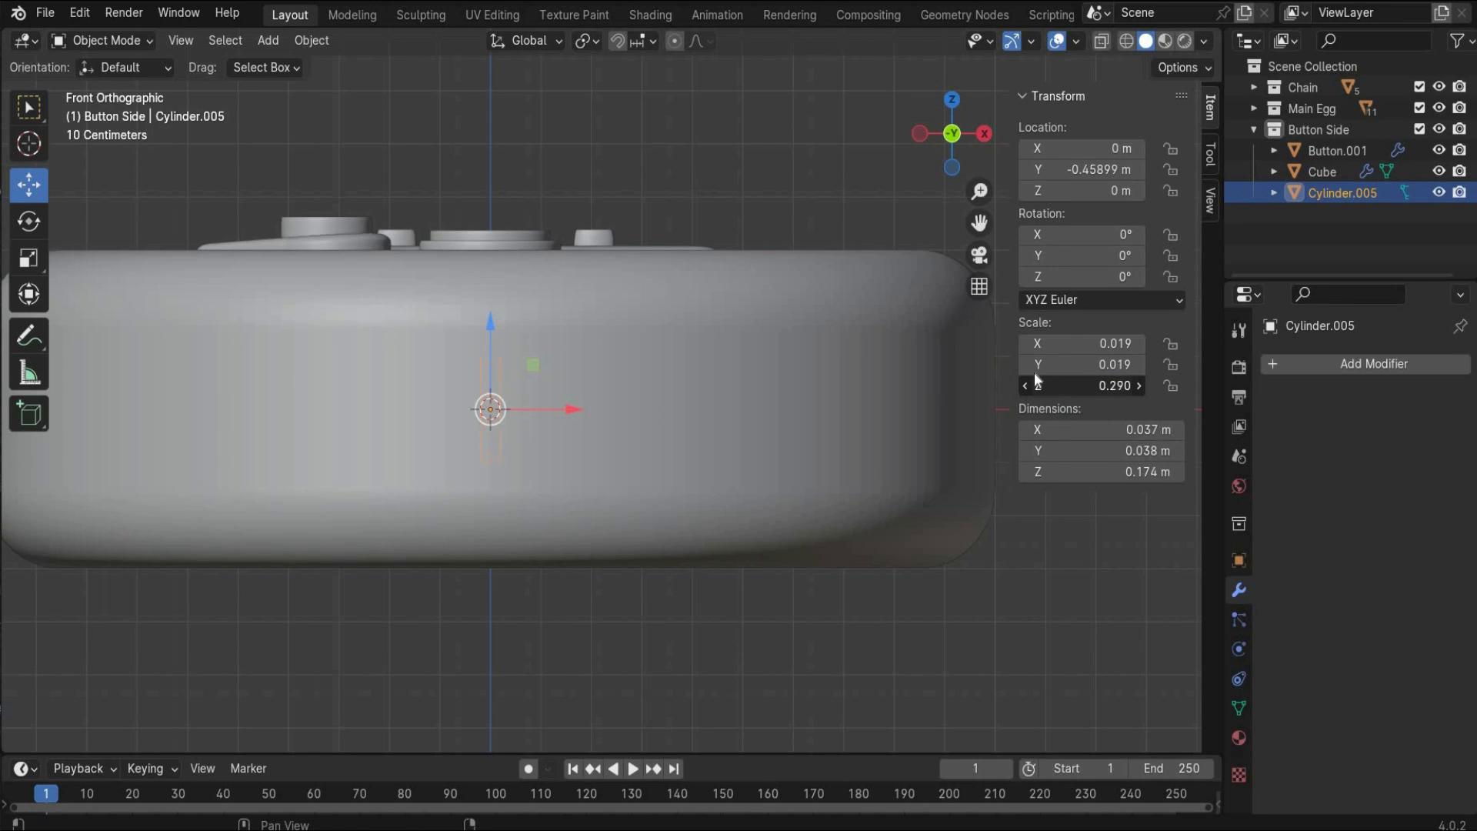
left_click_drag(1035, 375, 1032, 374)
left_click_drag(538, 409, 302, 321)
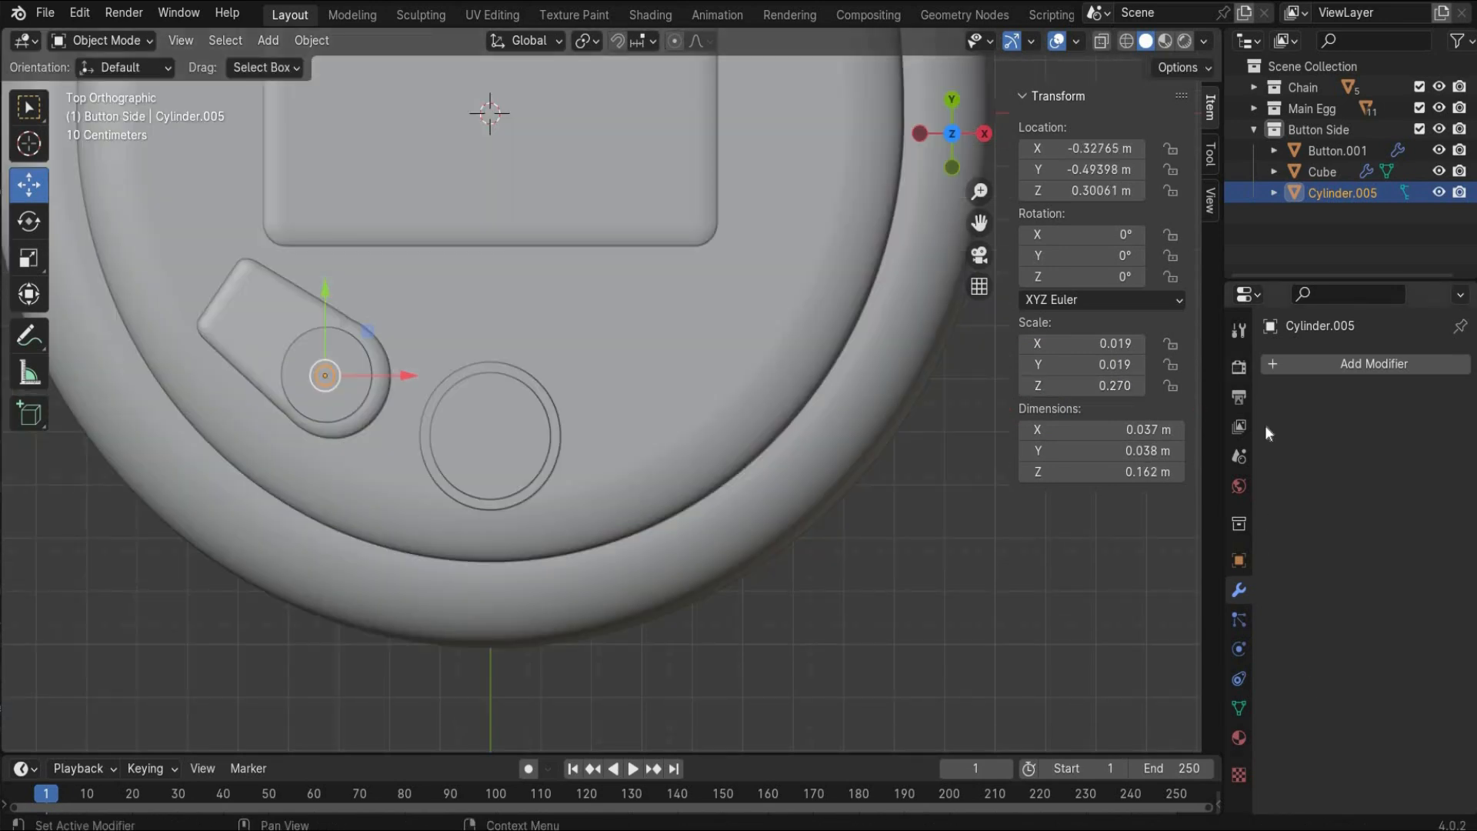
Bevel the small cylinder by 0.3 m with 7 segments and duplicate it into a cross of five dots on the side button
left_click(1284, 365)
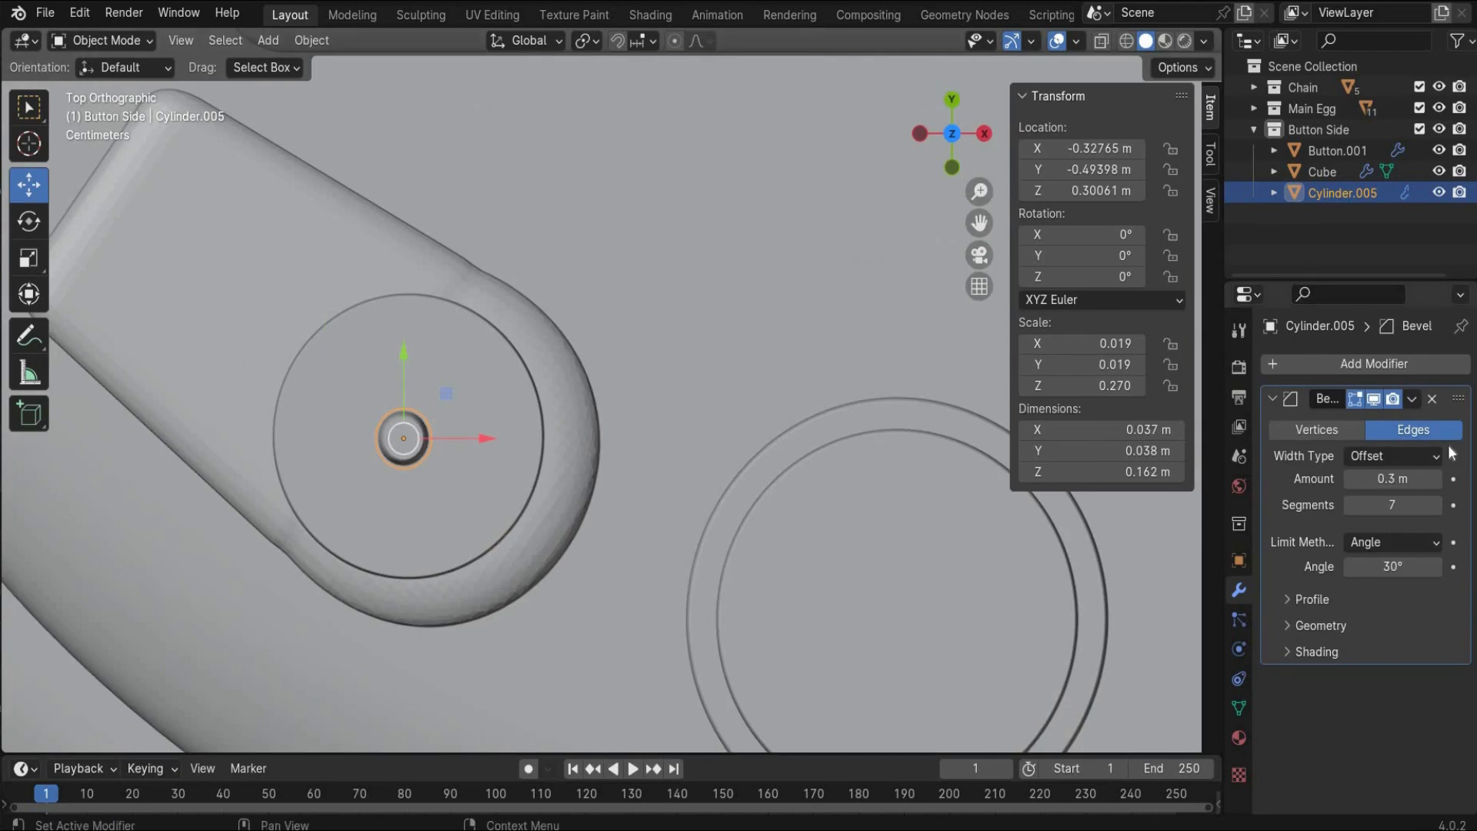
left_click(1273, 397)
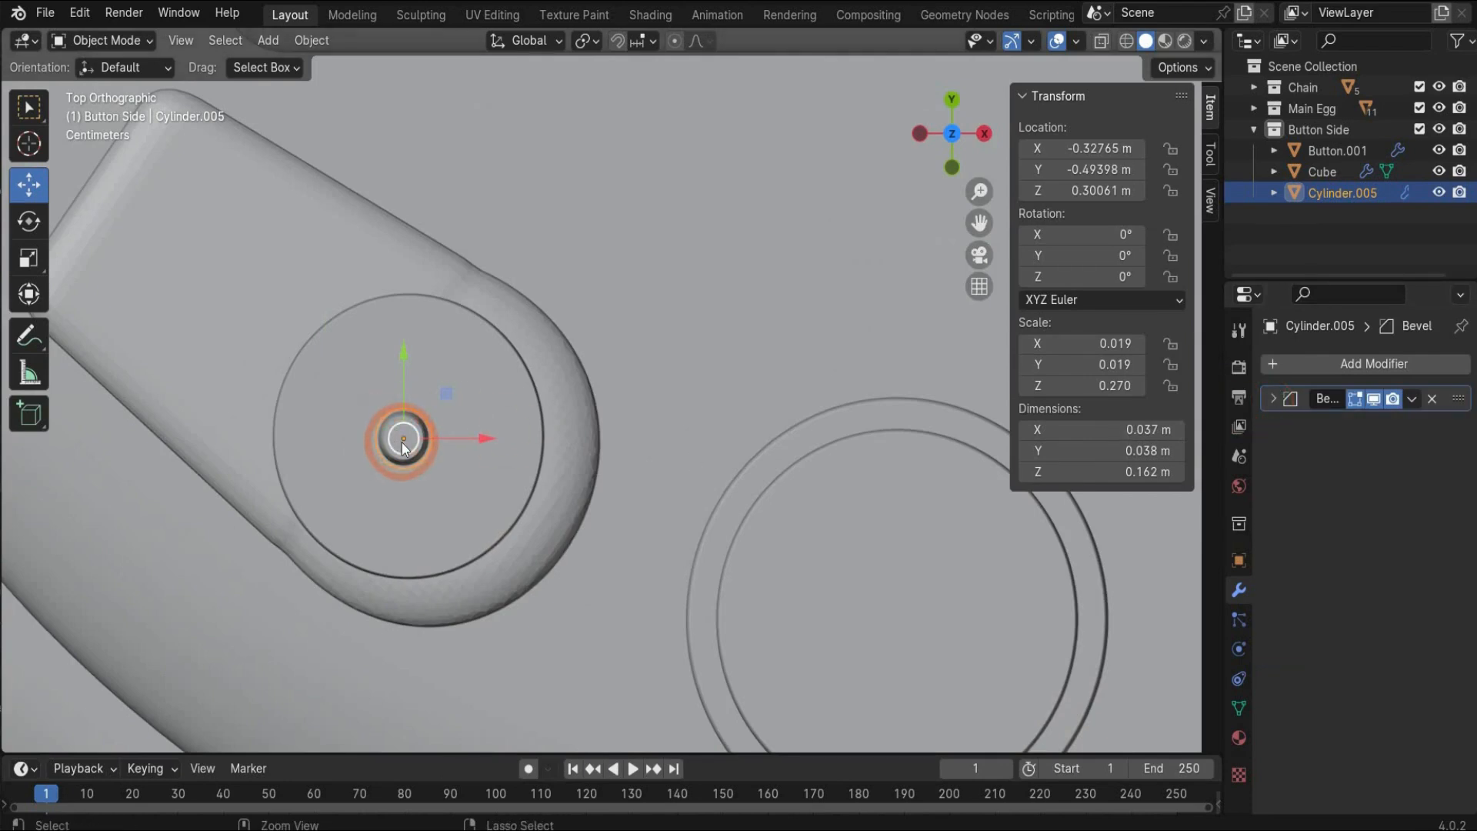
key("ctrl+c")
key("ctrl+v")
key("g")
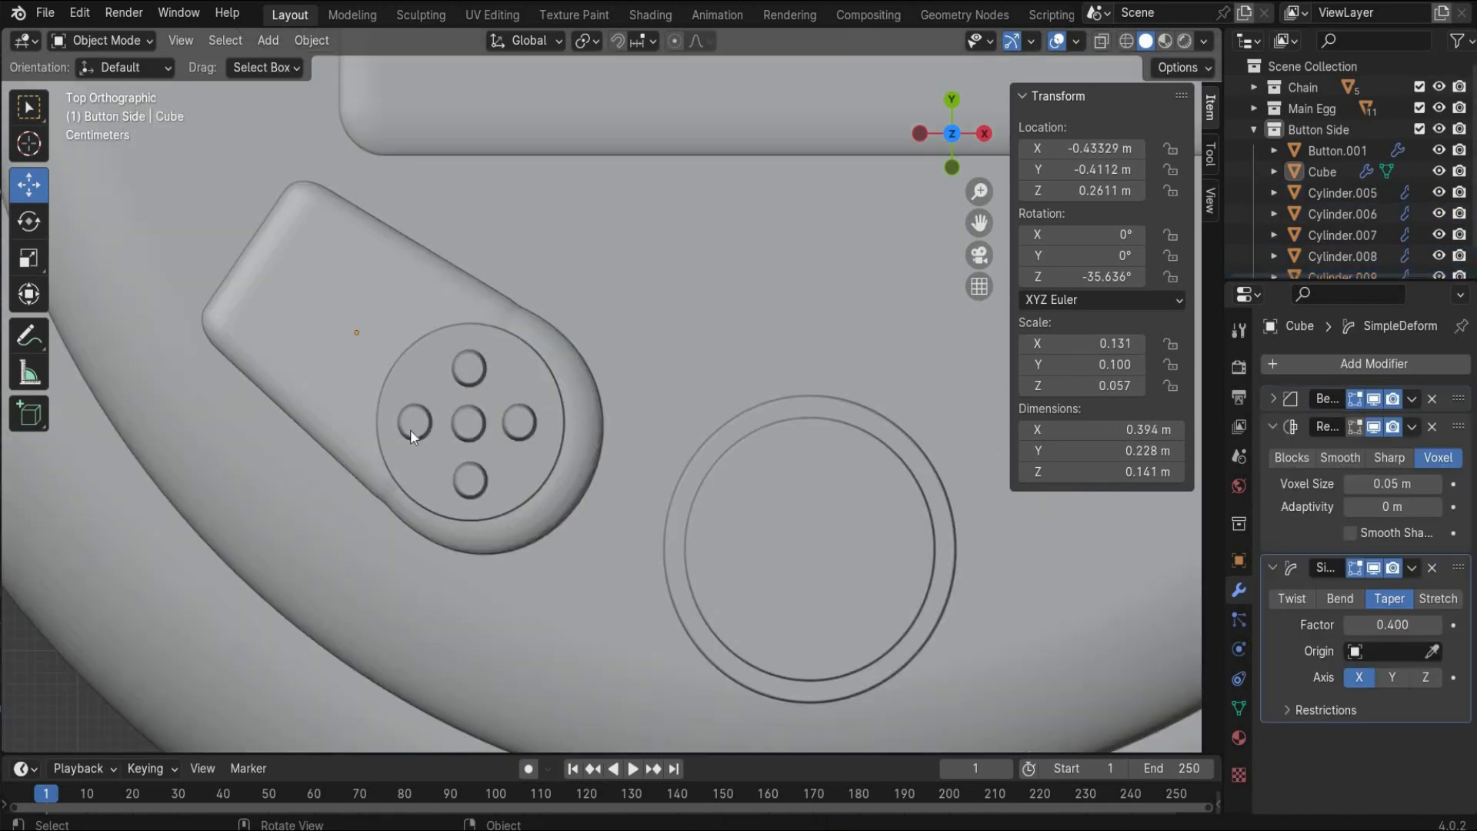
Copy the outermost left dot of the side button, raise the copy to about Z 0.534 m and set its X rotation to 90°
left_click(422, 431)
key("ctrl+c")
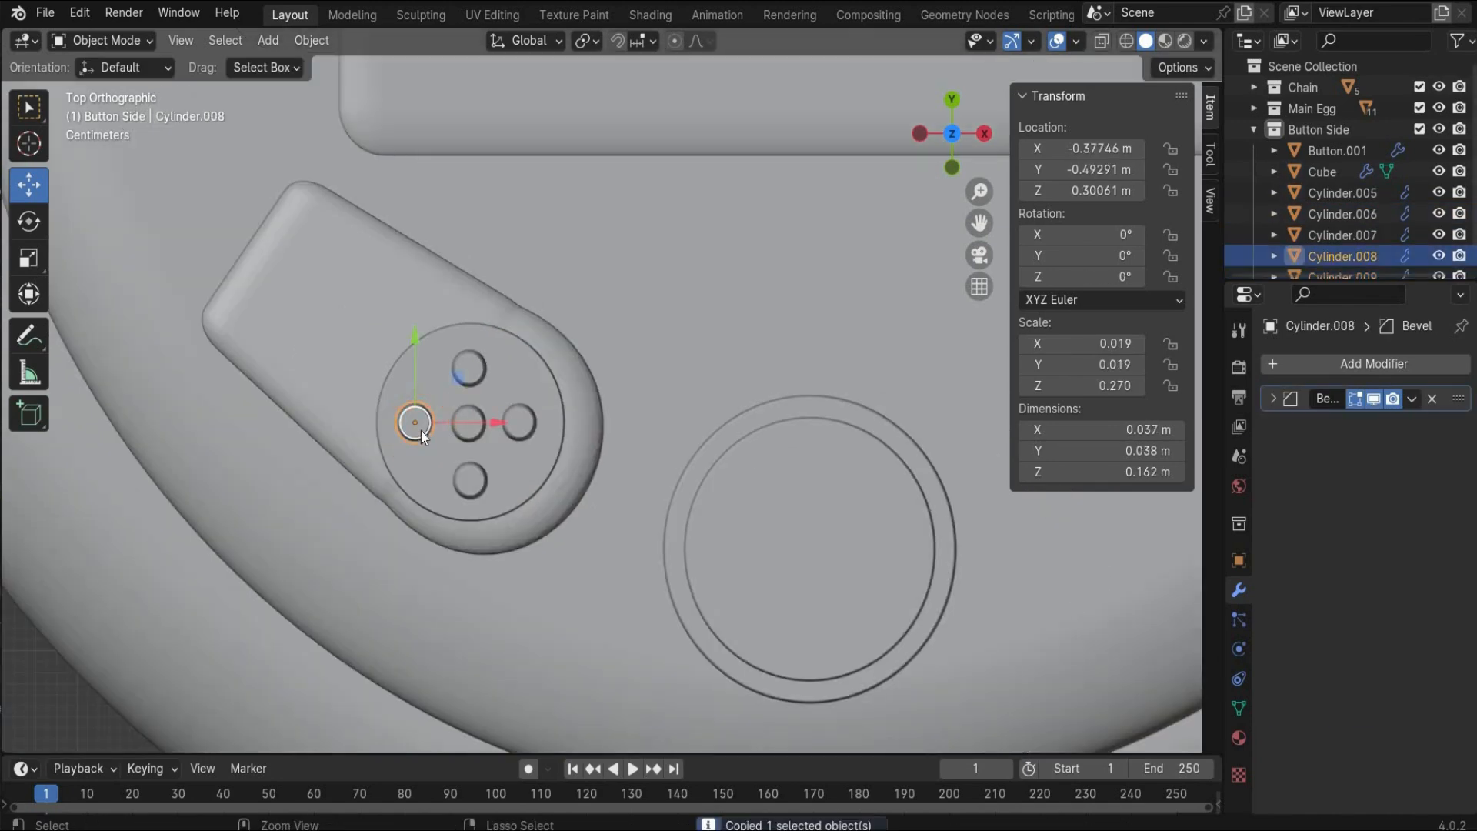
key("ctrl+v")
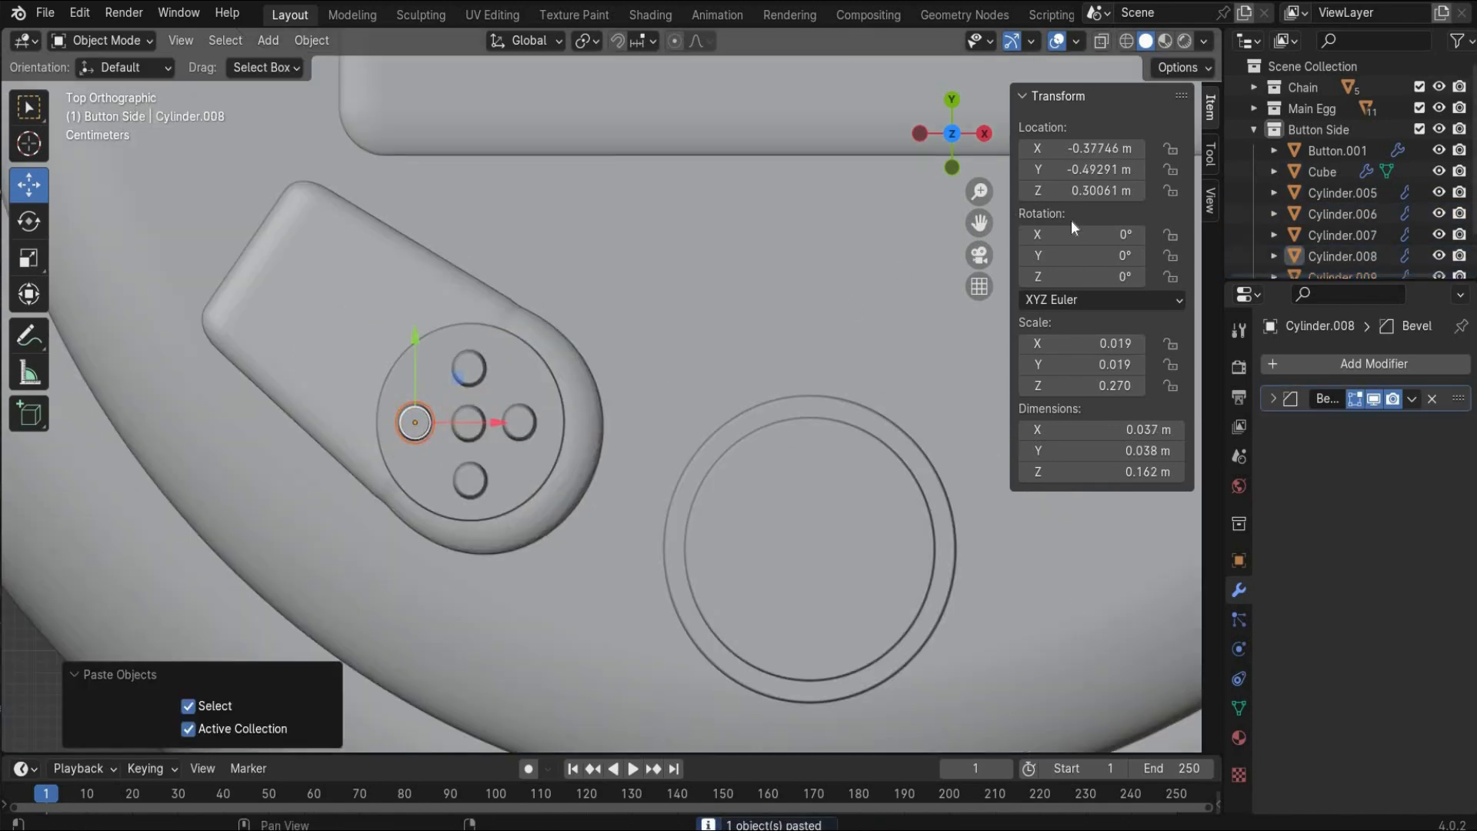
key("KP_1")
key("g")
key("z")
left_click_drag(488, 668, 488, 674)
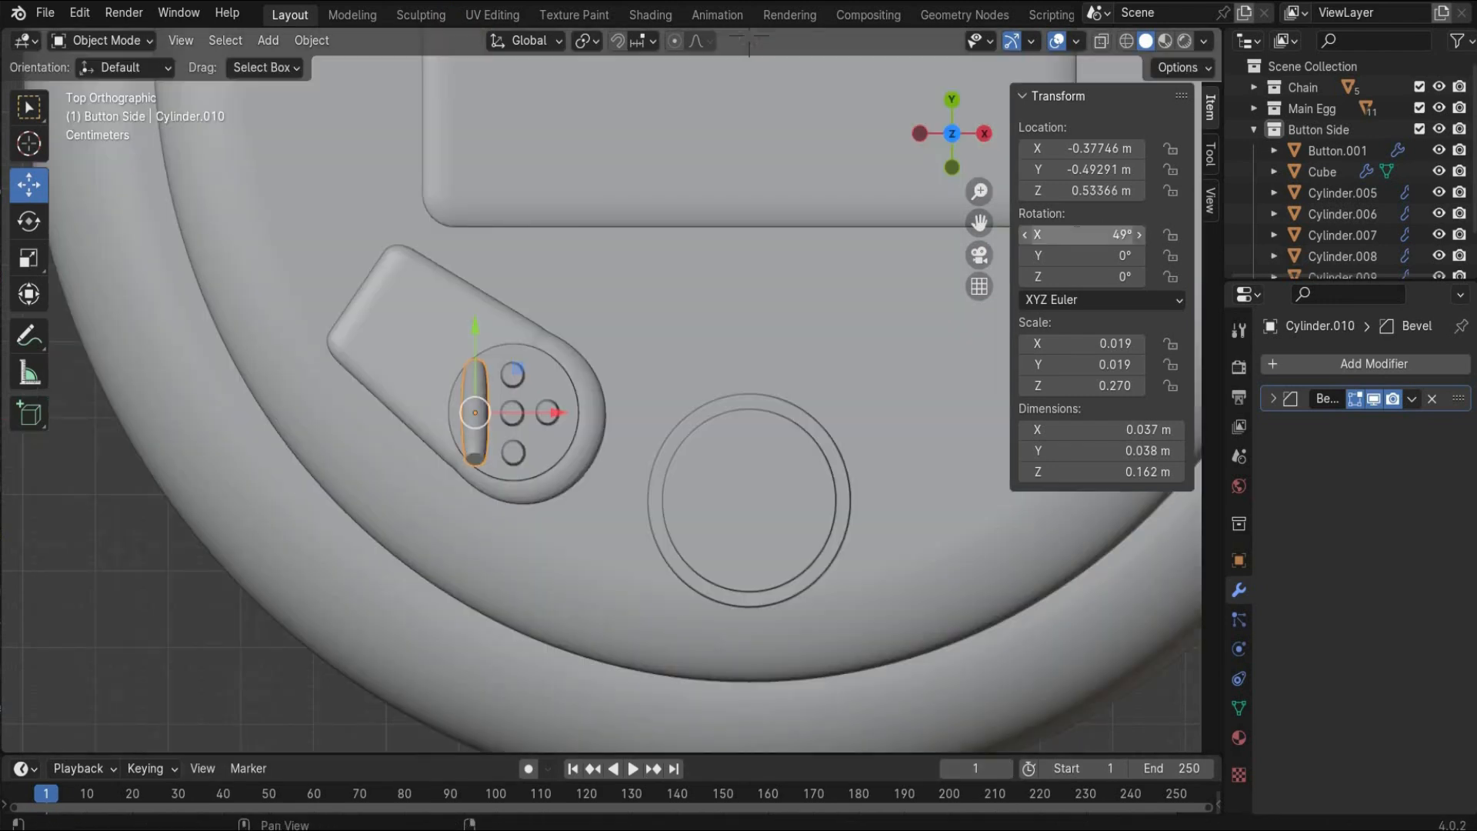
left_click(1077, 234)
type("90")
key("Return")
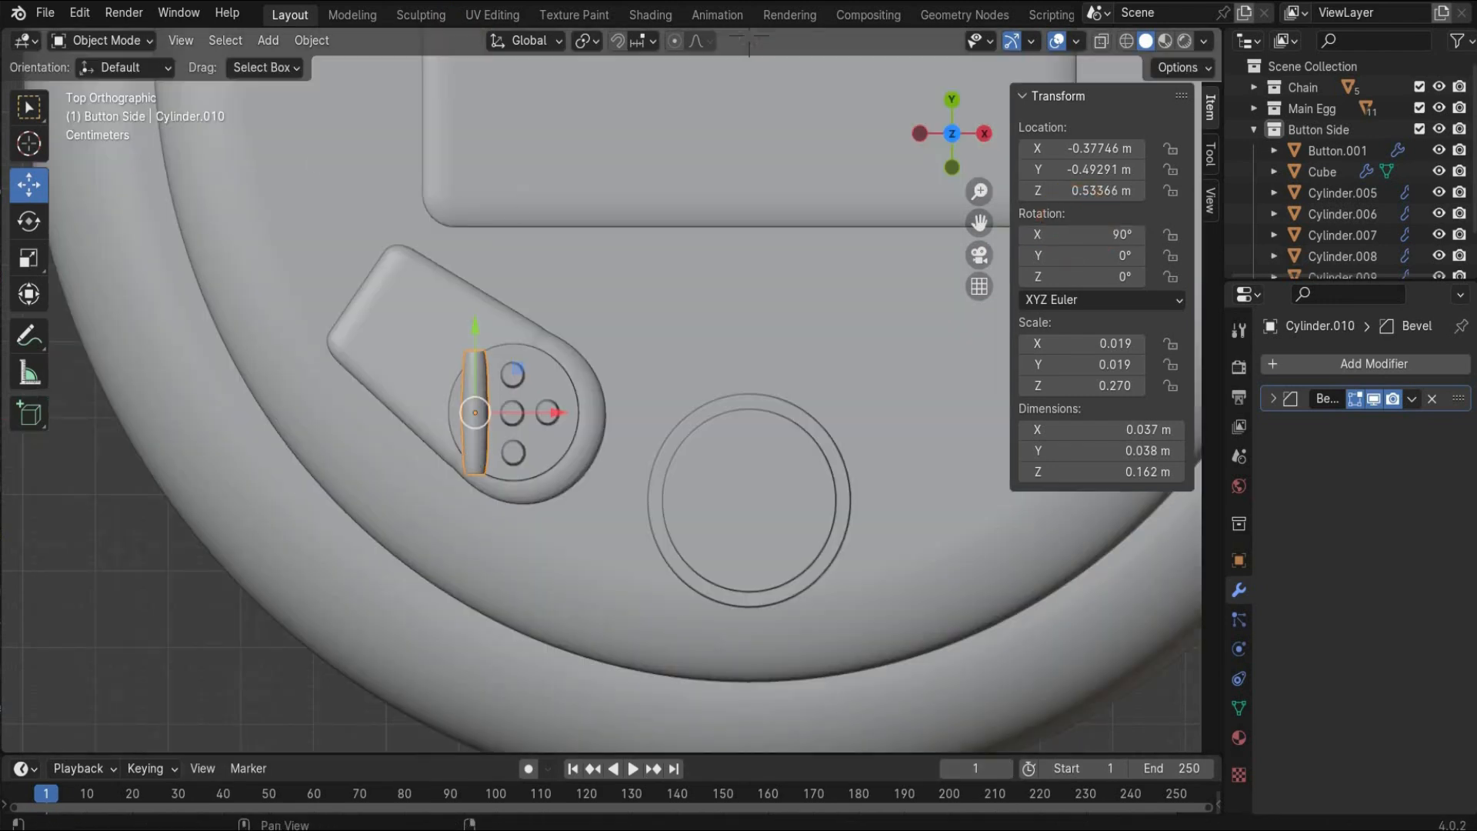
Rotate the copied cylinder about -34.9° around Z, move it to about X -0.485, Y -0.371 m and set its Z scale to 0.2
left_click(29, 222)
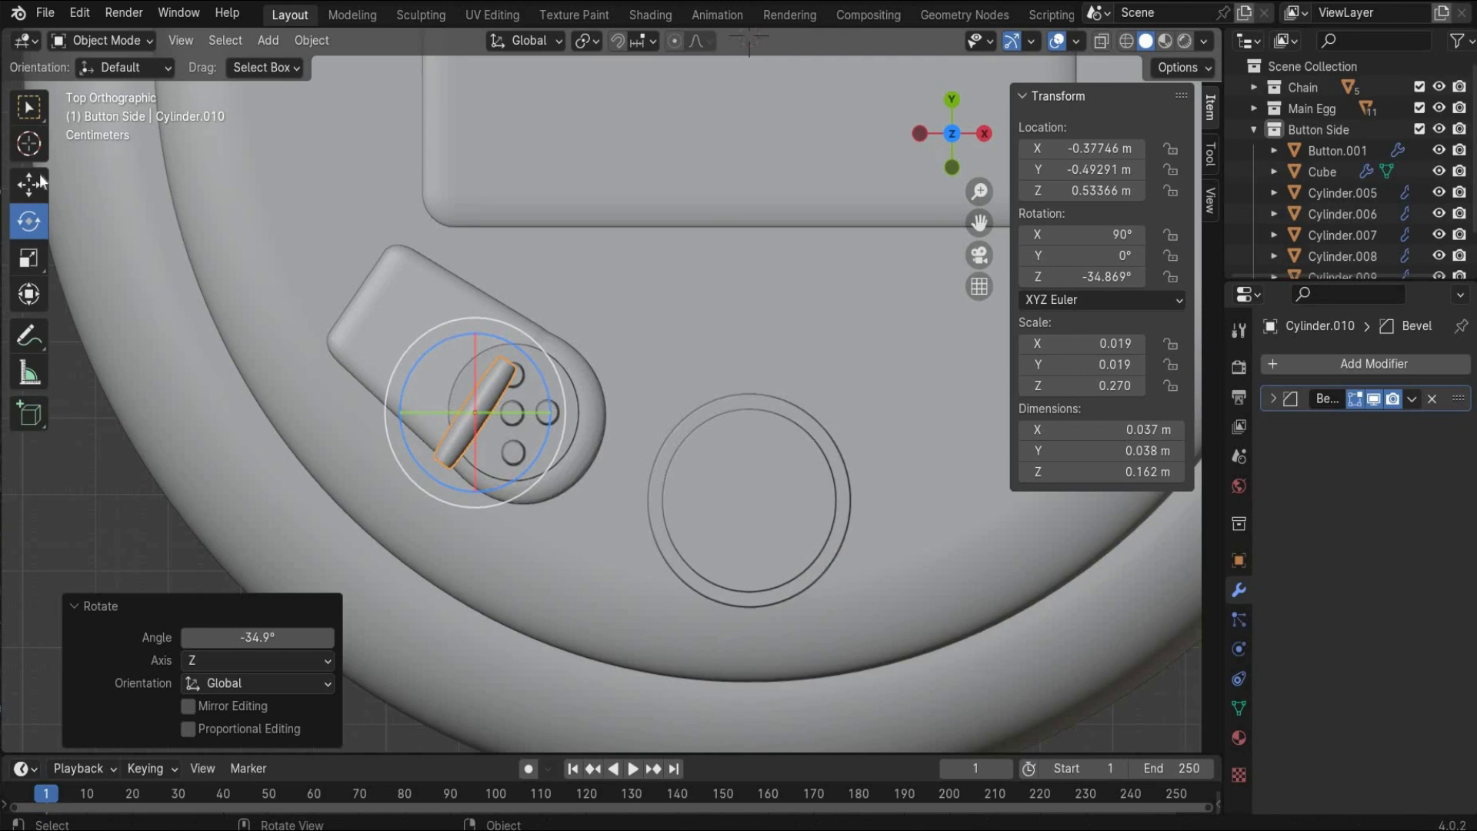
left_click(29, 184)
left_click_drag(467, 411, 397, 319)
left_click(1108, 386)
type("0.2")
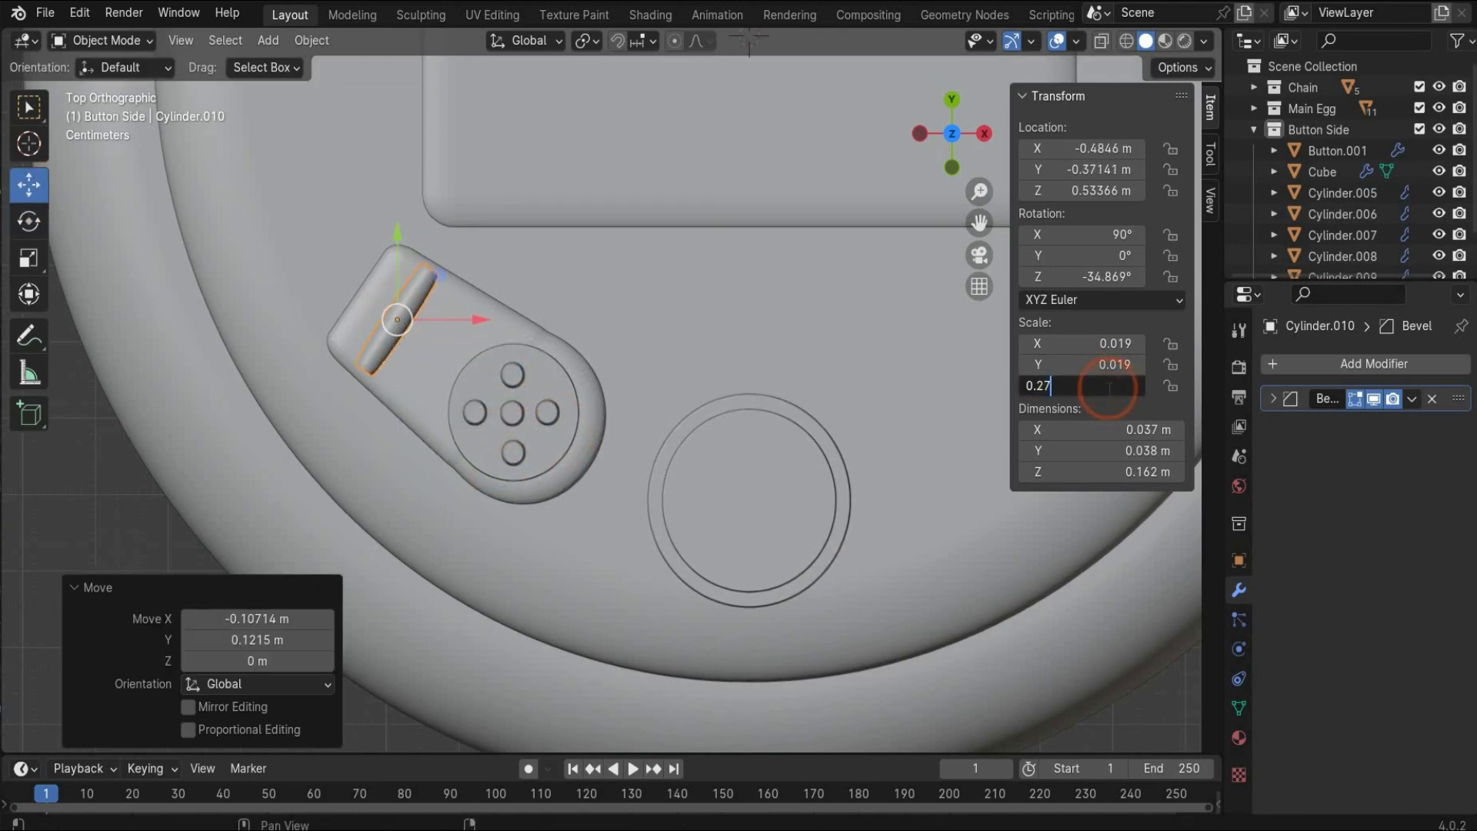
key("Return")
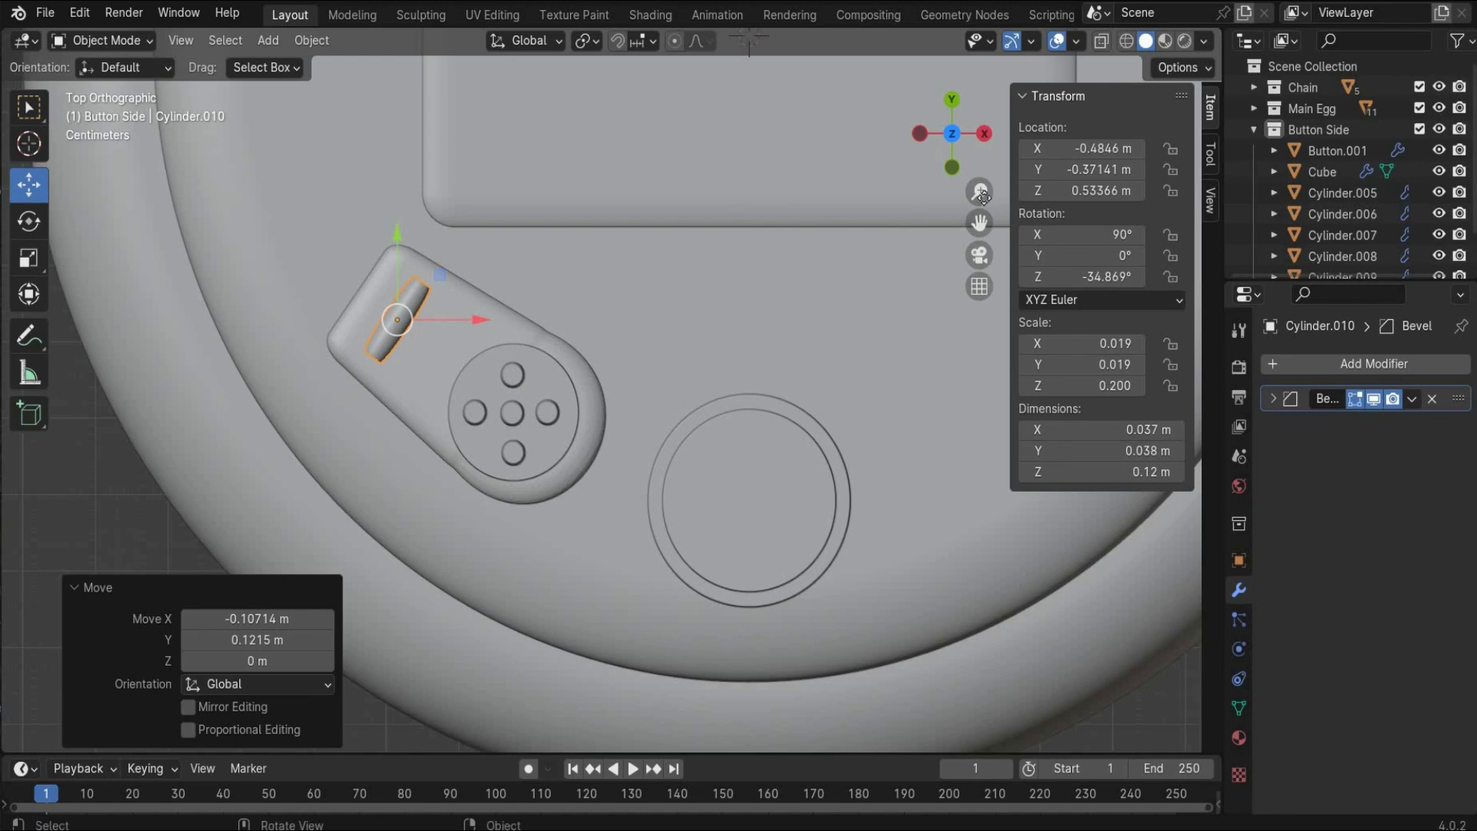
Lower the bar to about Z 0.316 m and duplicate it into a row of three parallel bars on the tapered side button
scroll(449, 344, "down", 2)
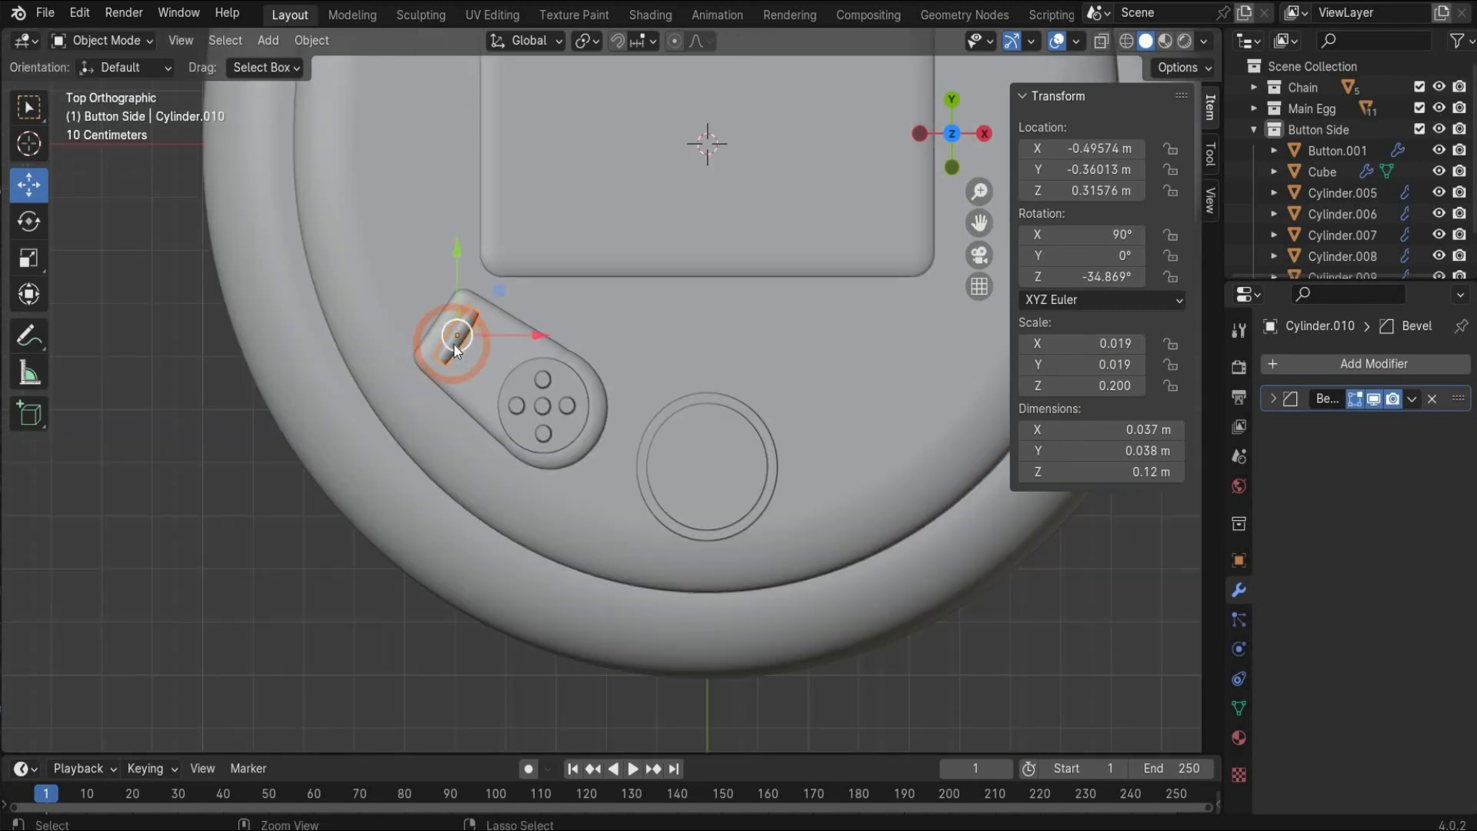
key("ctrl+v")
key("shift+d")
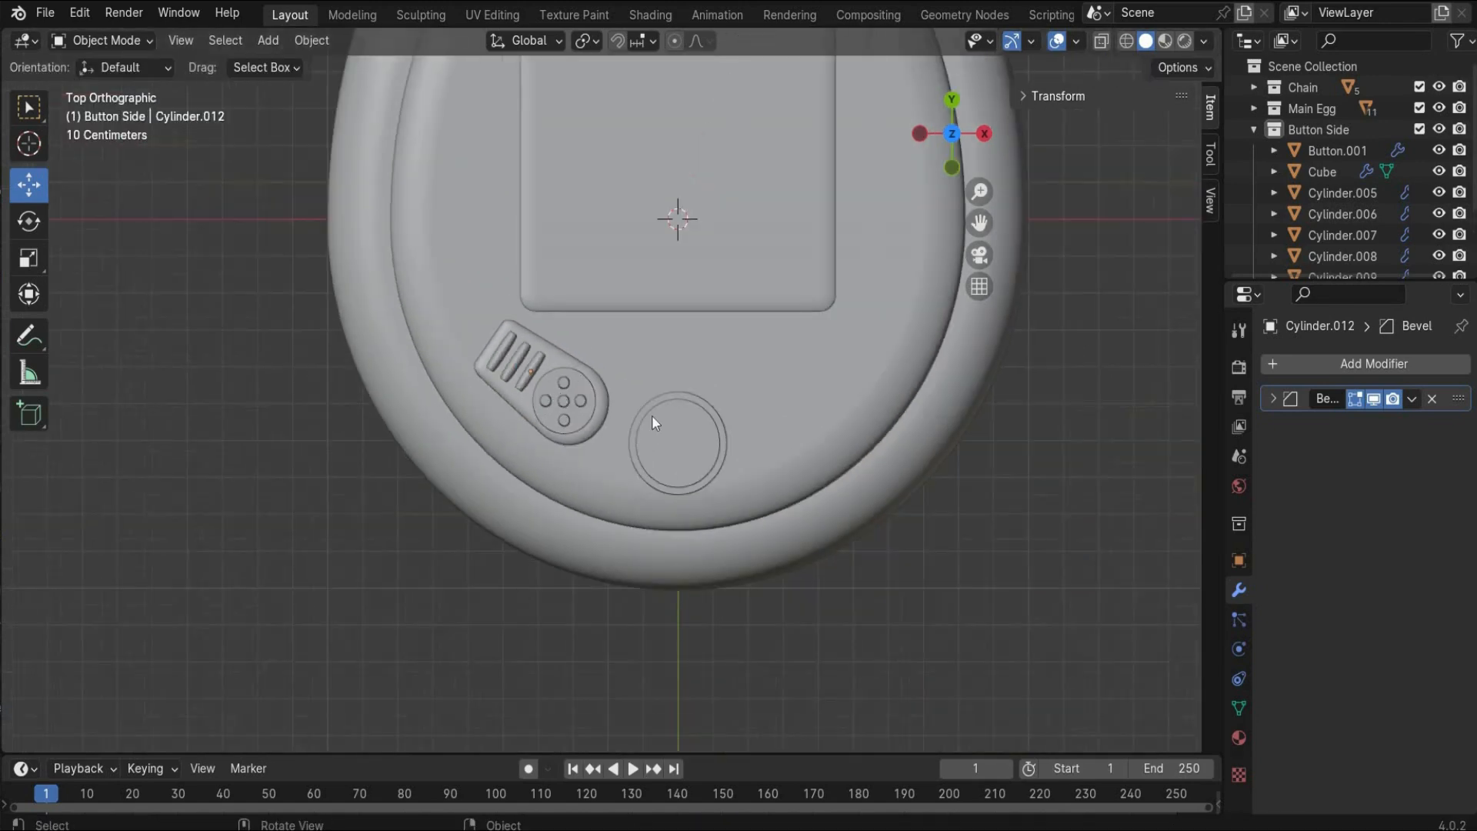
Duplicate all Button Side parts as a mirrored set on the other side of the round button and close the reference video
scroll(653, 423, "down", 1)
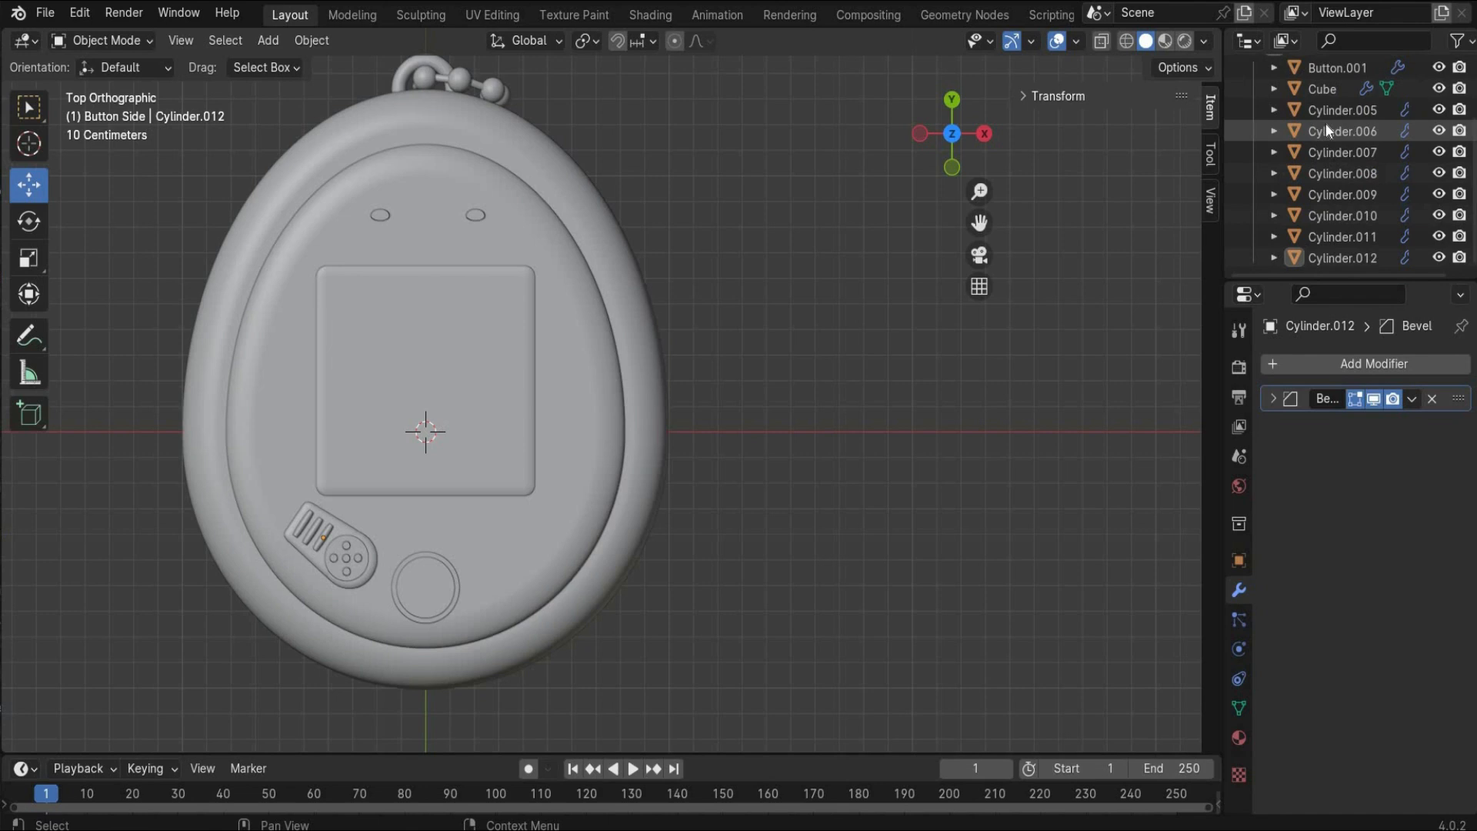
scroll(1322, 151, "up", 2)
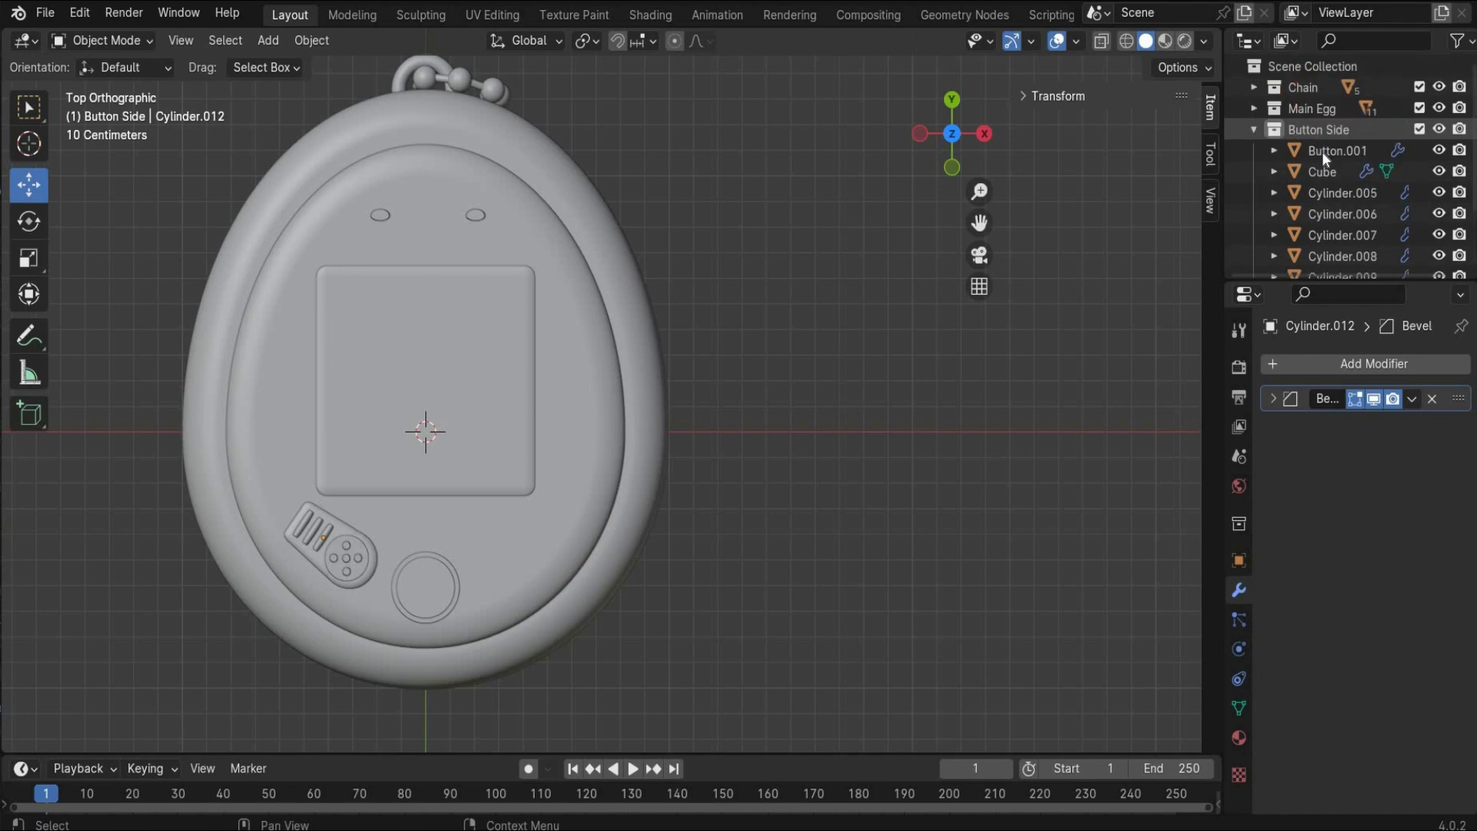
left_click(1322, 151)
scroll(1336, 228, "down", 2)
left_click(1332, 260)
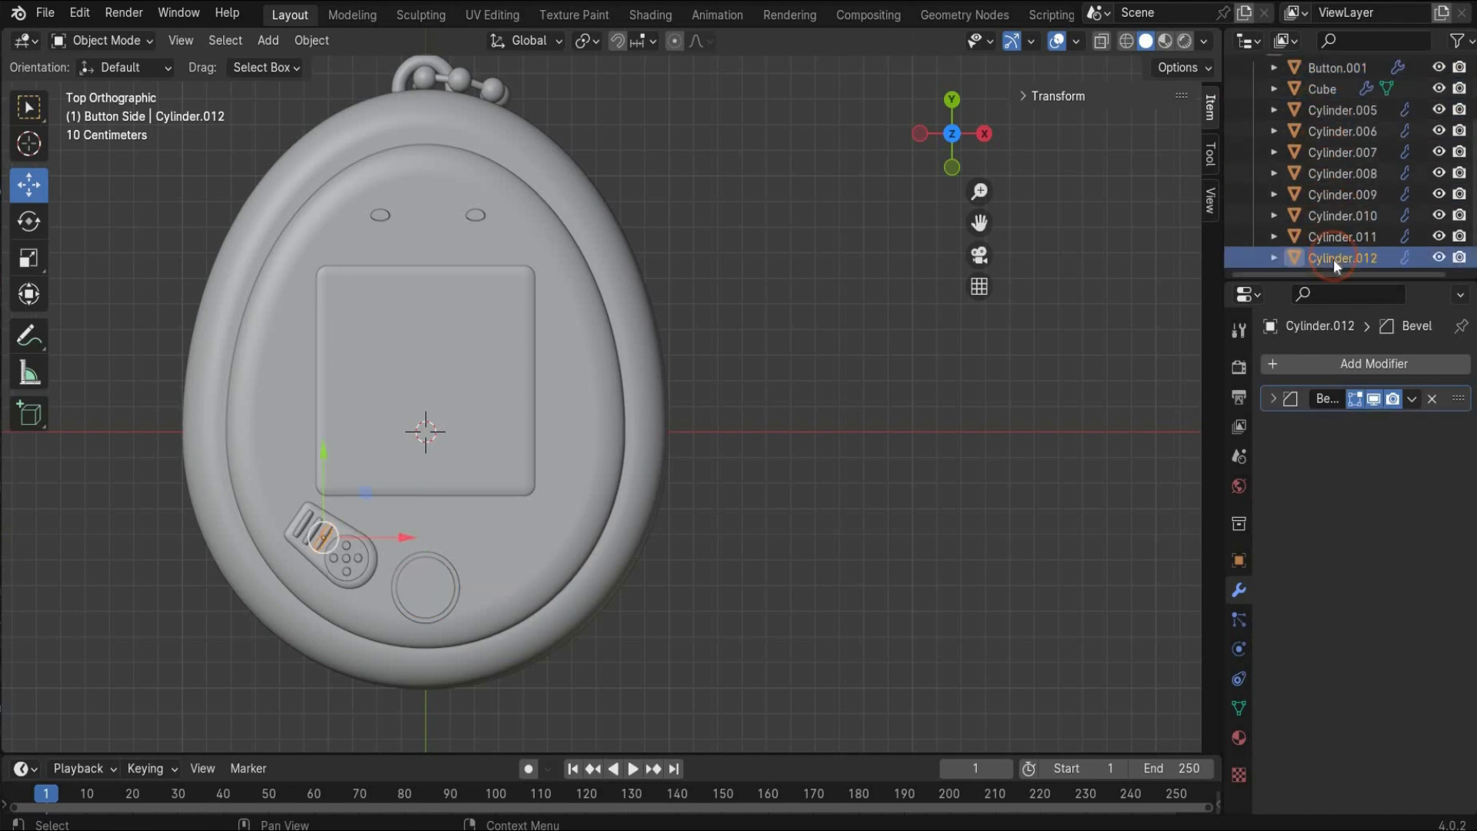
scroll(1342, 171, "up", 2)
left_click(1333, 155, "shift")
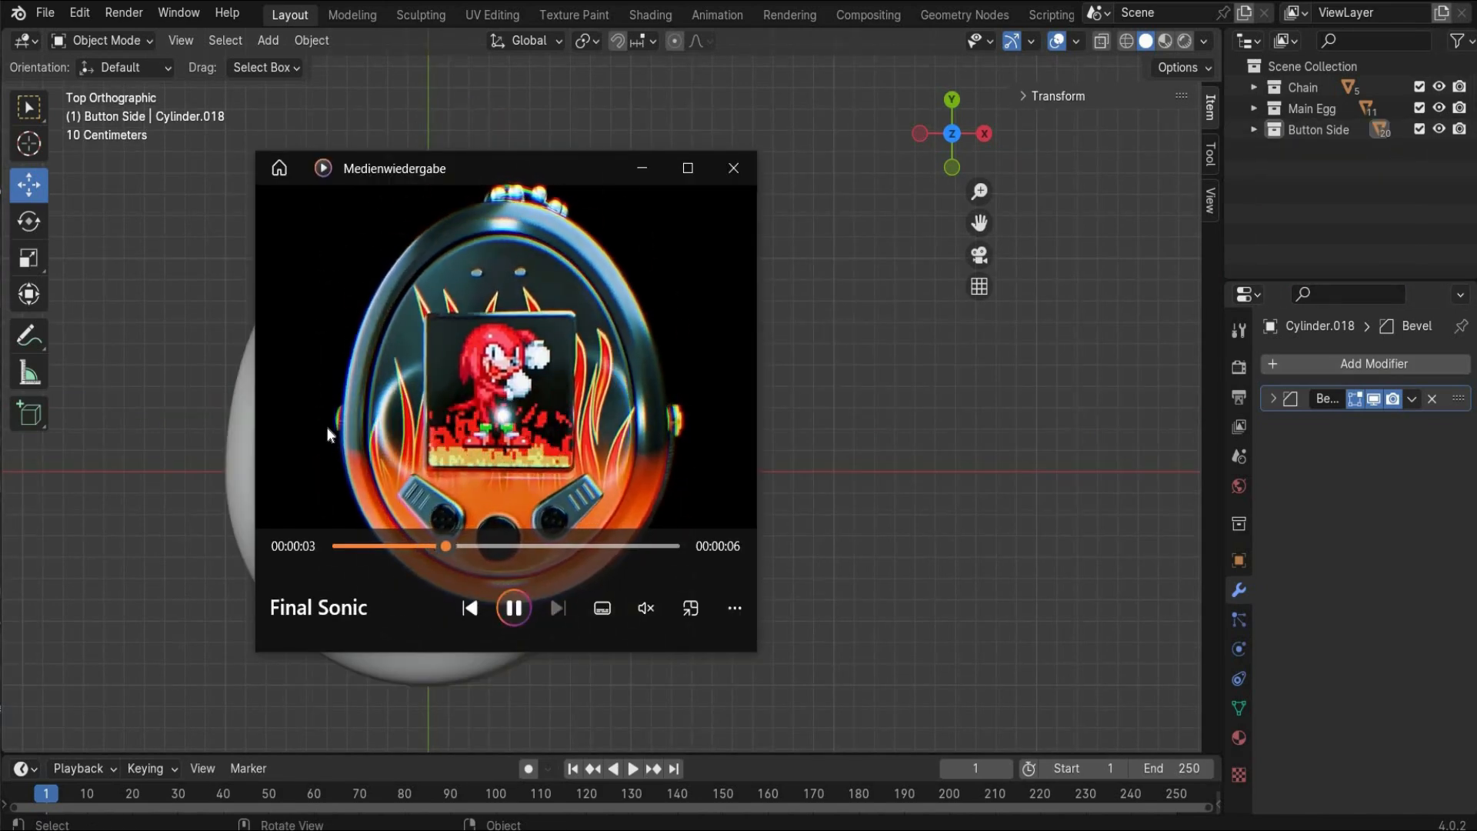
left_click(733, 168)
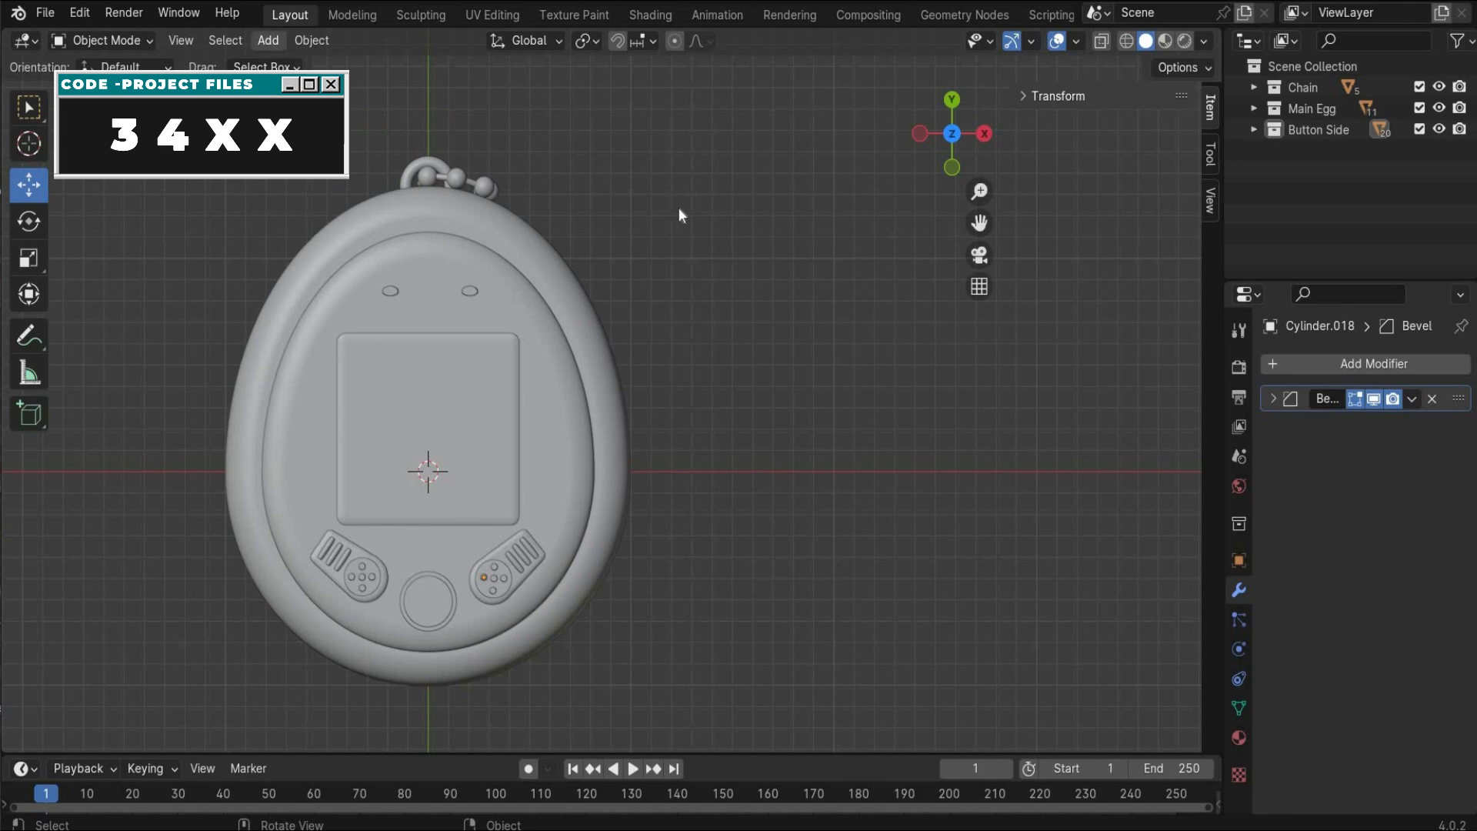
Add a cube with Y scale 0.015, move it below the egg to about Y -1.116 m and set its X scale to about 1.71
left_click(268, 41)
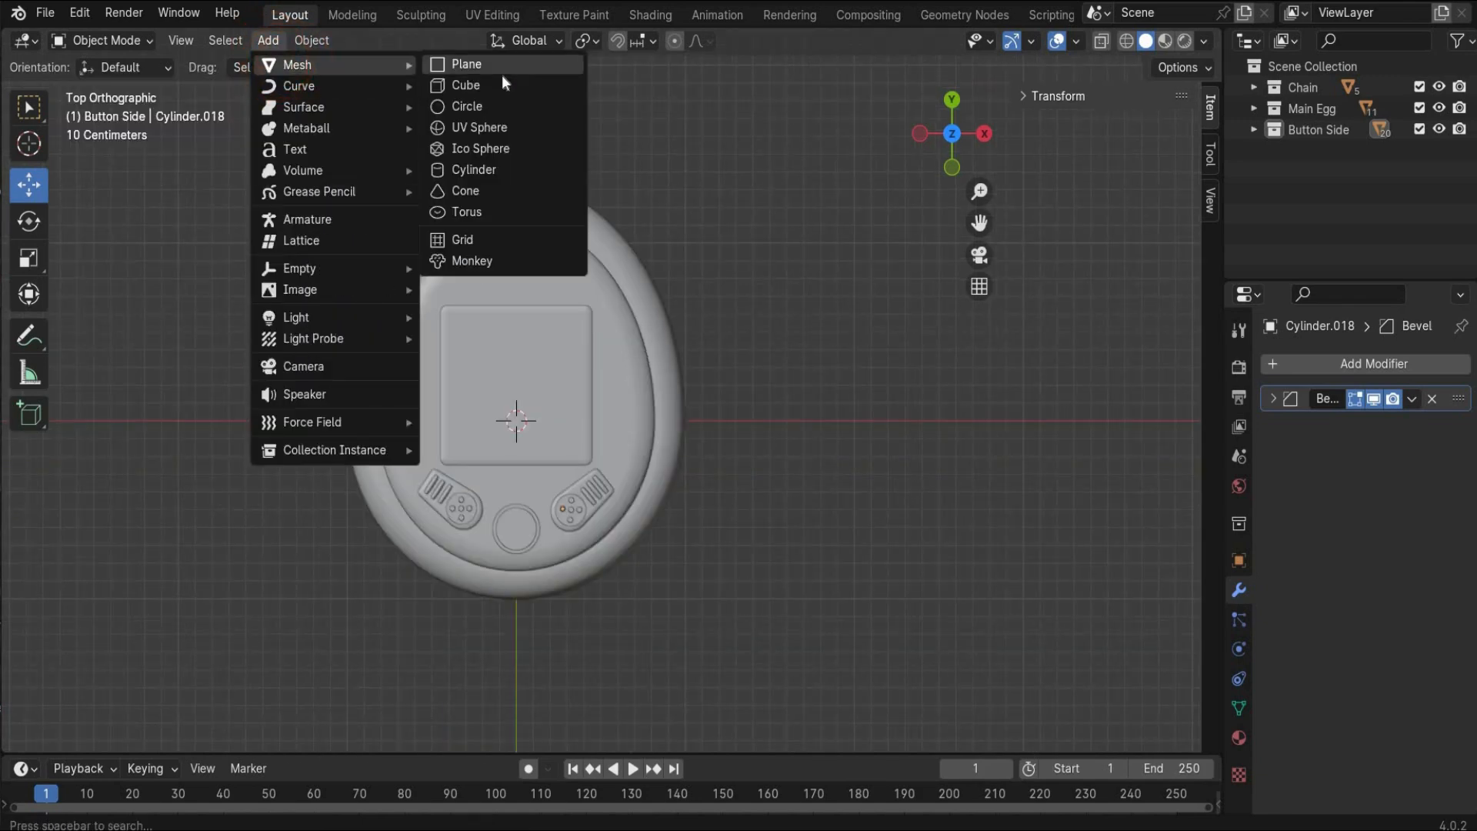
left_click(502, 75)
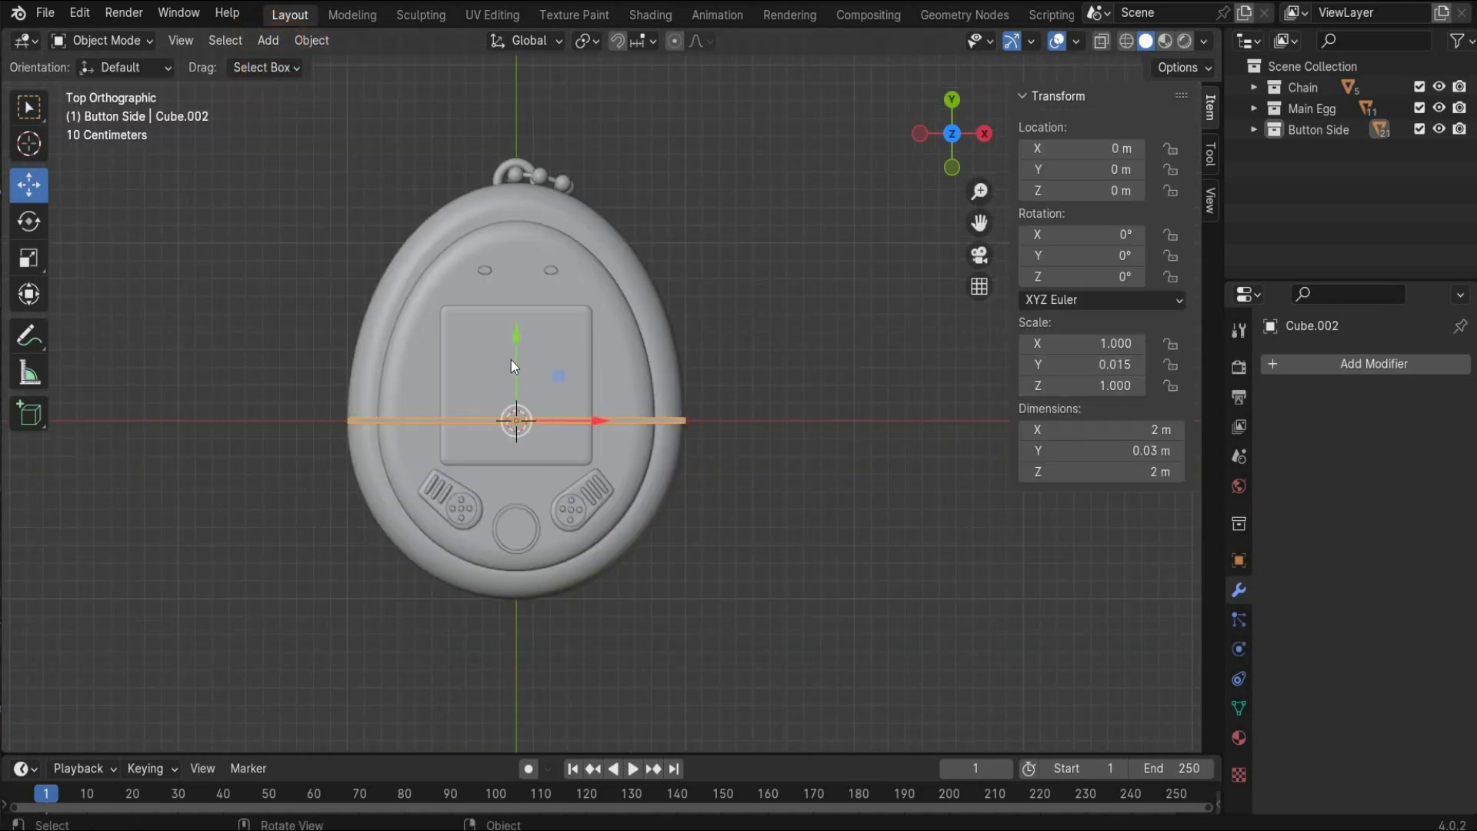
left_click_drag(515, 339, 516, 537)
left_click_drag(1109, 343, 1177, 343)
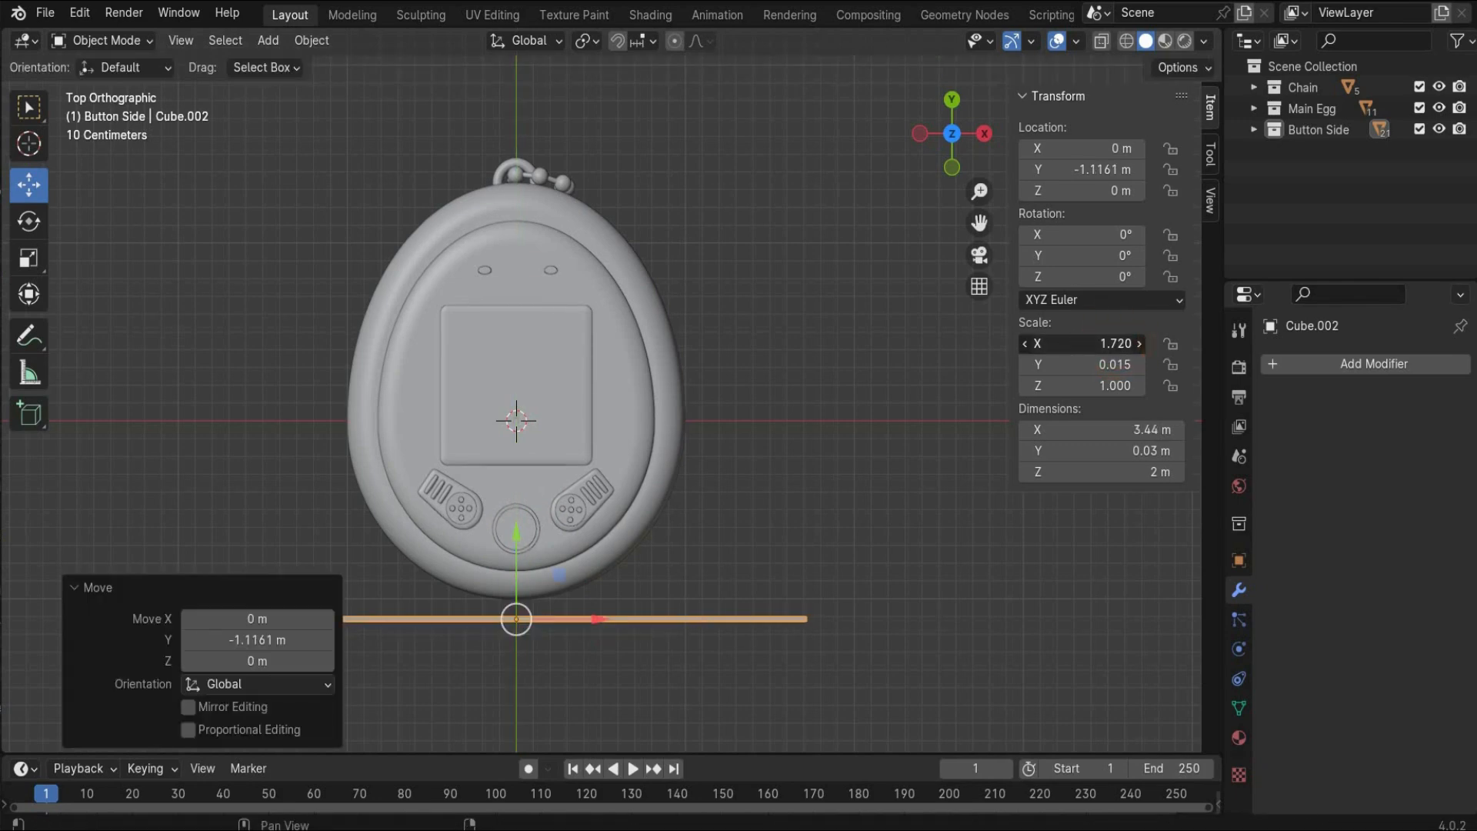
left_click_drag(1177, 343, 1177, 343)
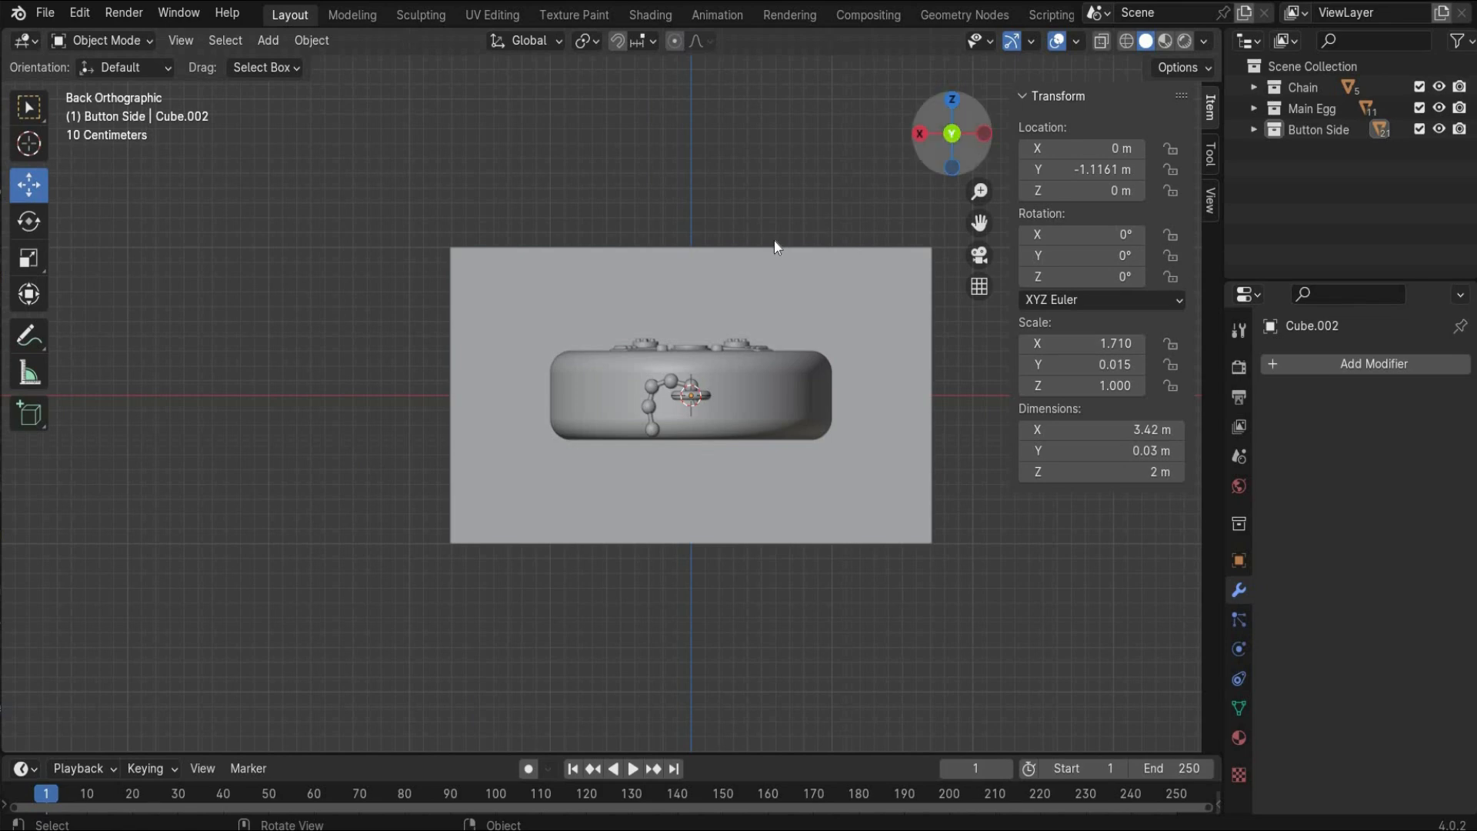
Scale the flat plate along Z to about -0.17 so it becomes a narrow strip
left_click(740, 258)
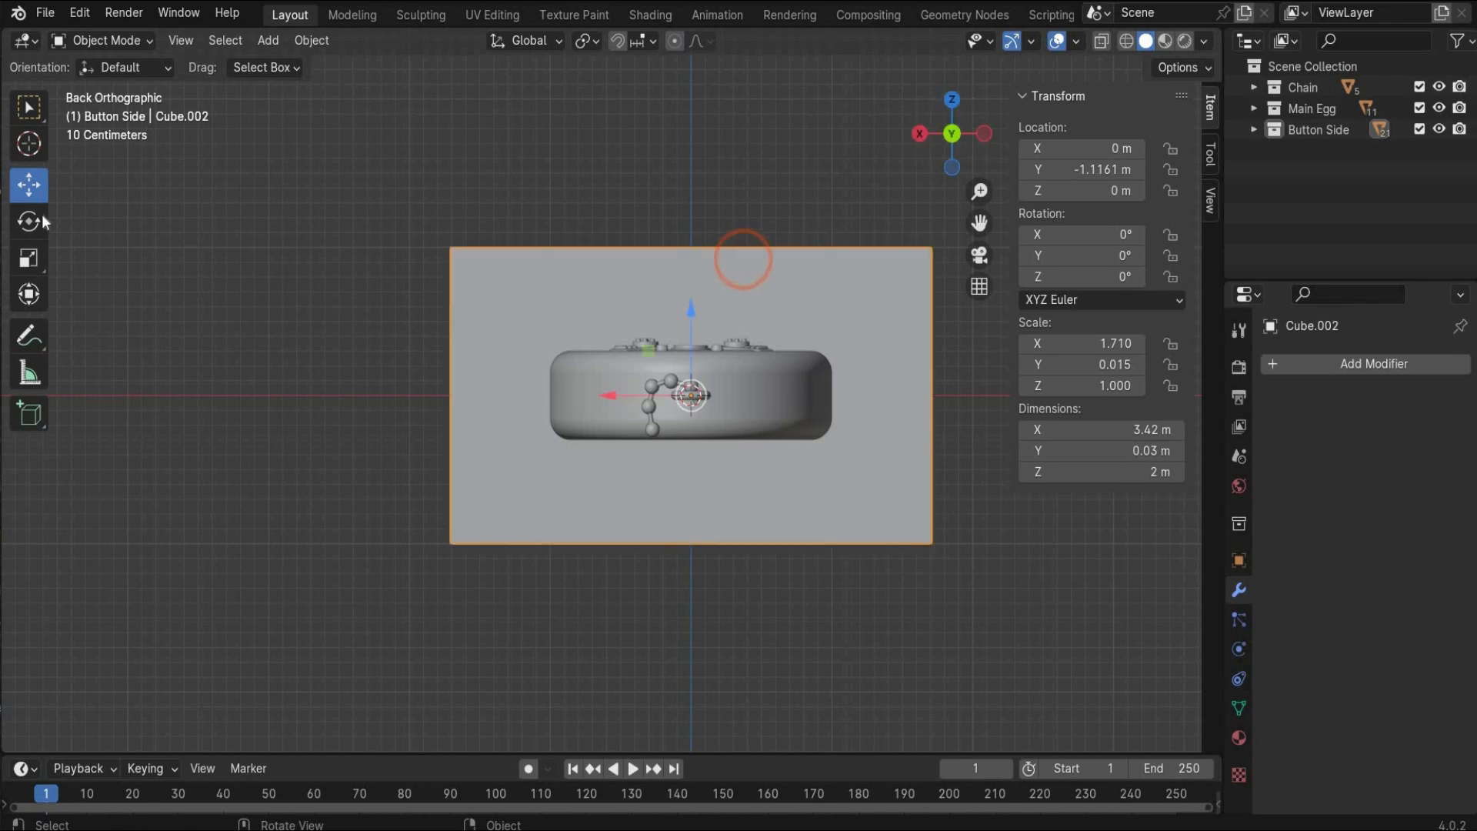
left_click(35, 262)
left_click_drag(689, 311, 687, 409)
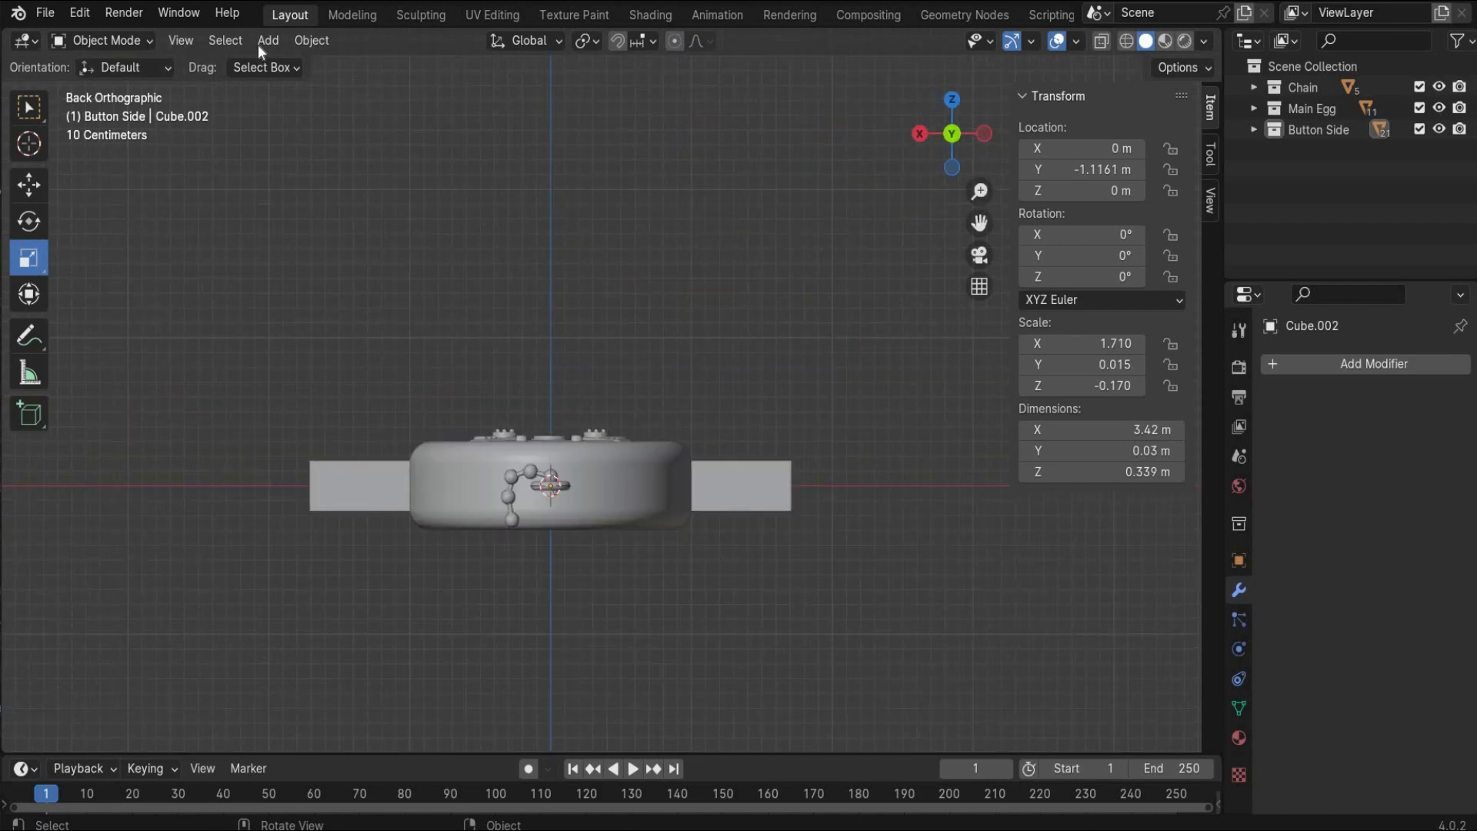
Add a cylinder at the origin and set its X rotation to 90°
left_click(264, 44)
left_click(286, 61)
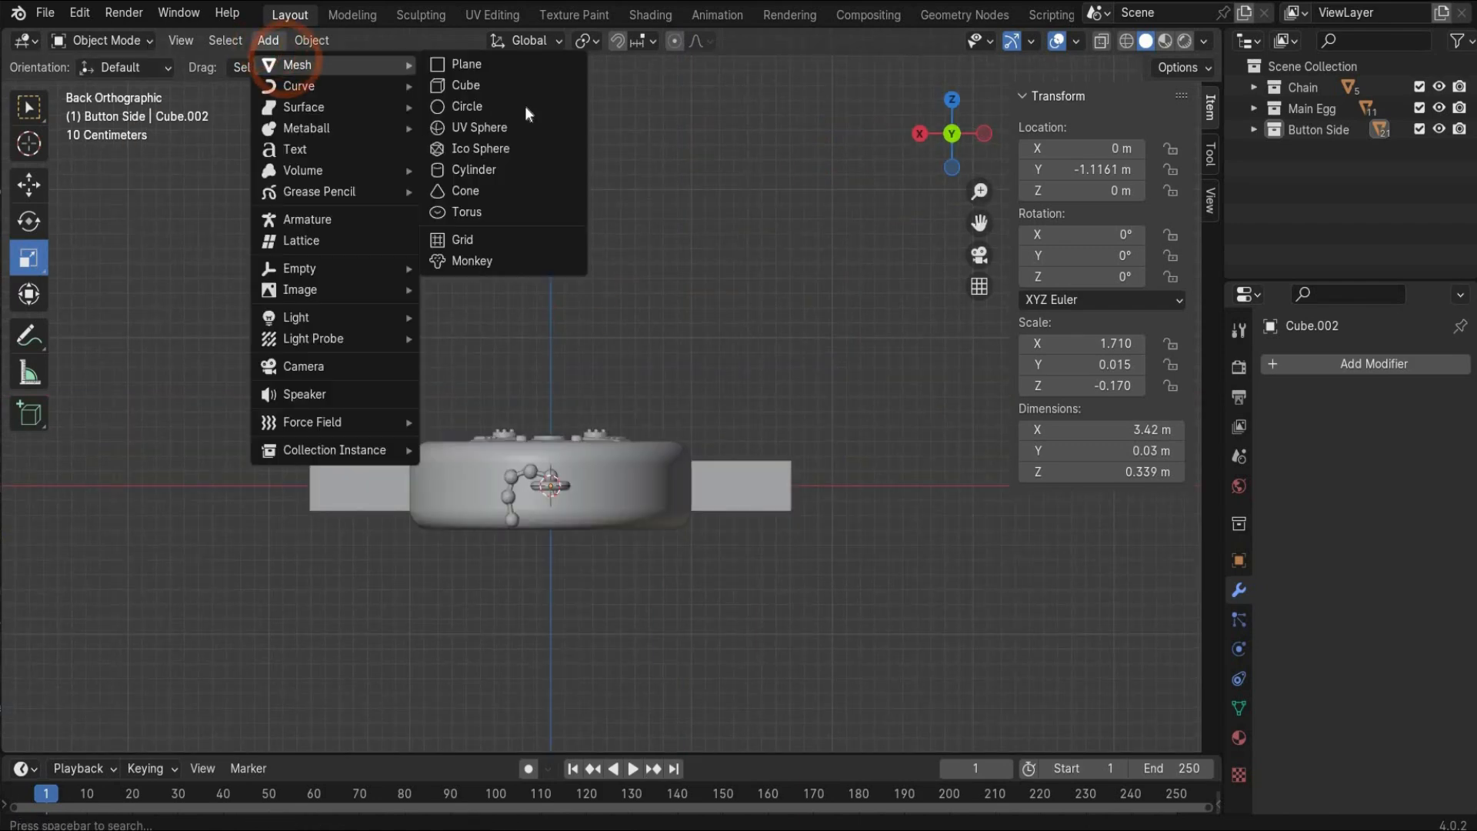
left_click(526, 107)
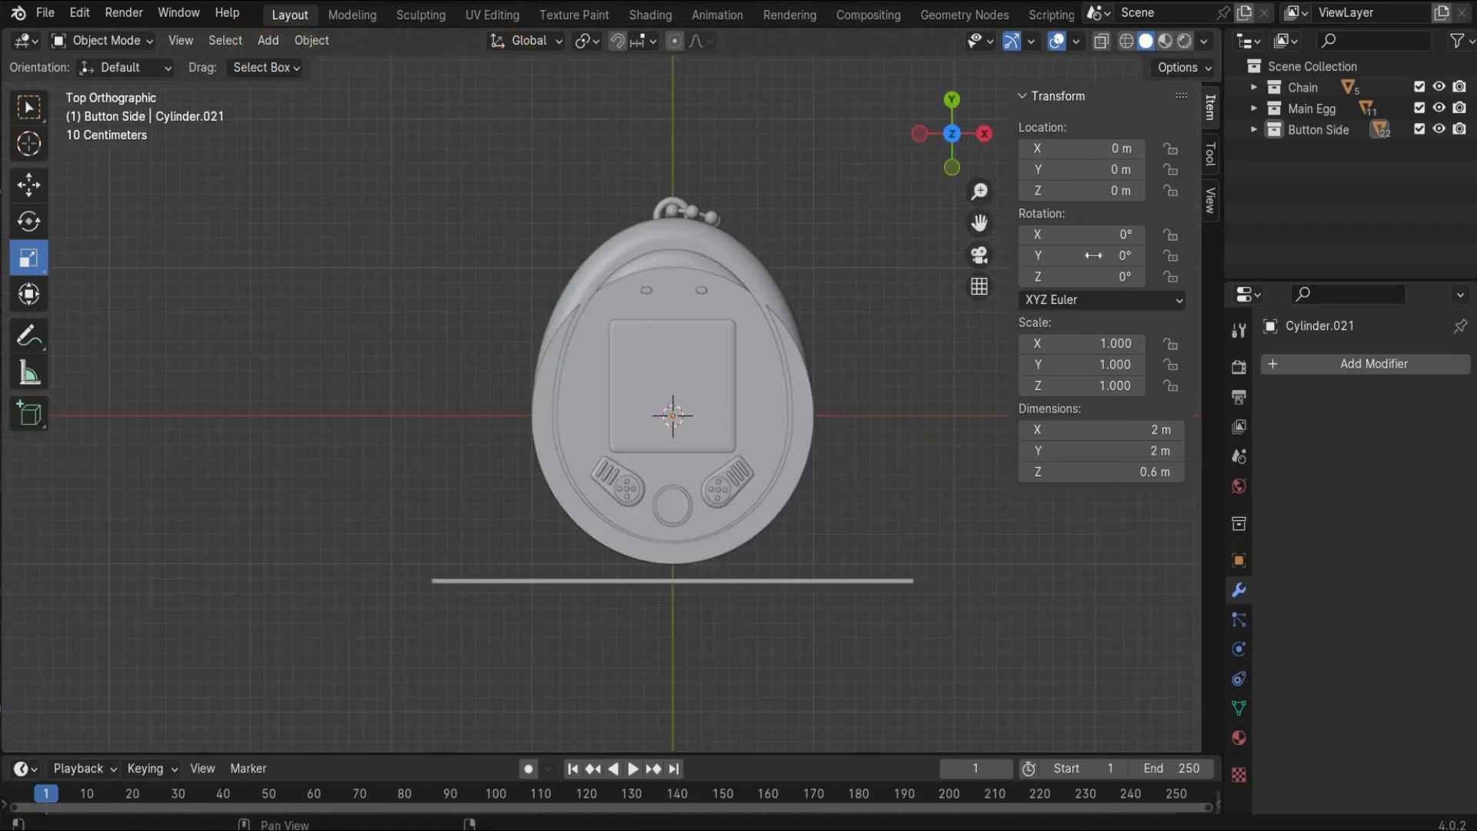
left_click(1088, 234)
type("90")
key("Return")
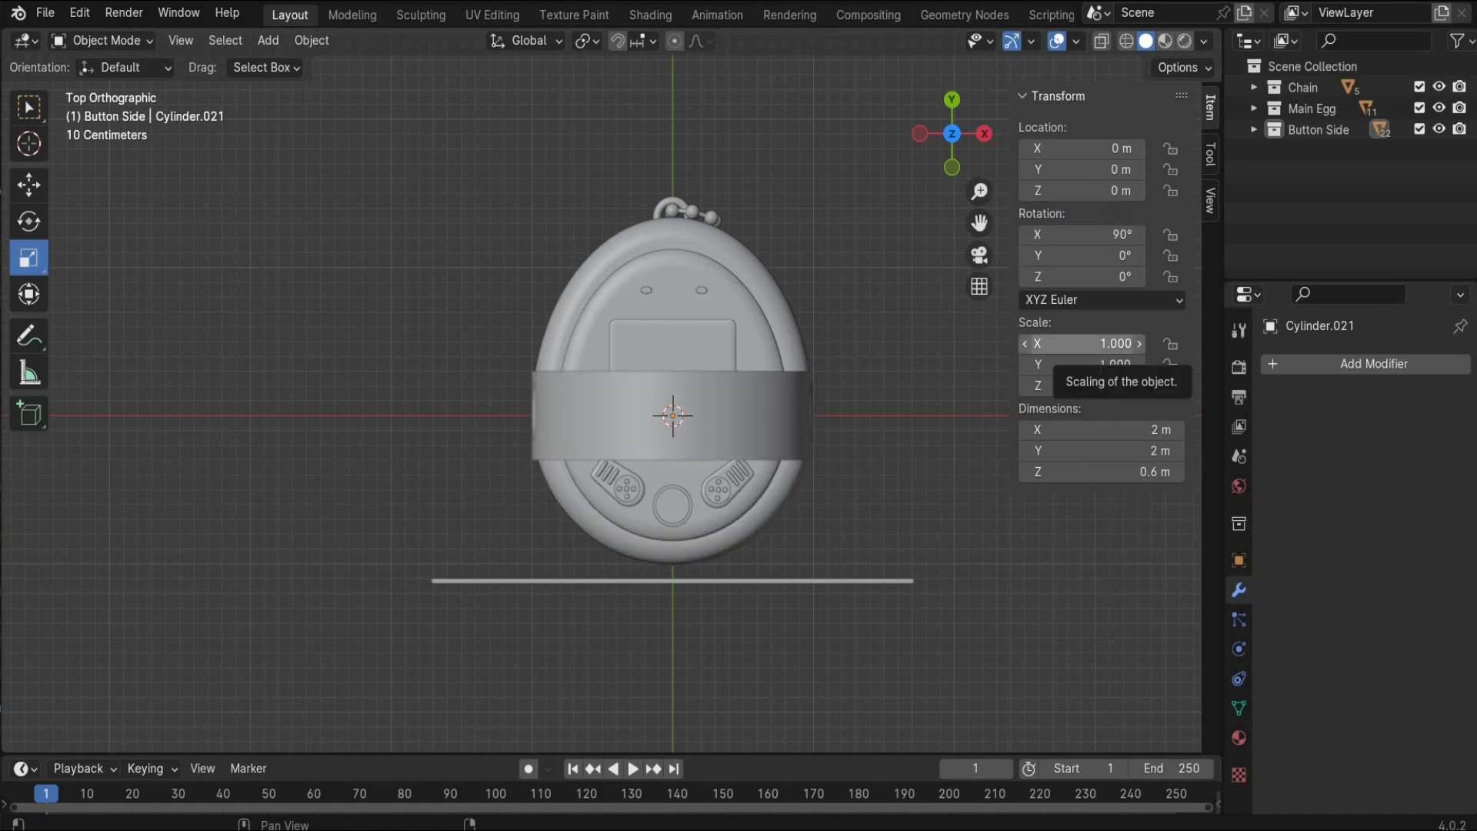
Copy the strip's Y scale of 0.015 into the new cylinder's Z scale to make a thin disc
double_click(1101, 365)
key("ctrl+c")
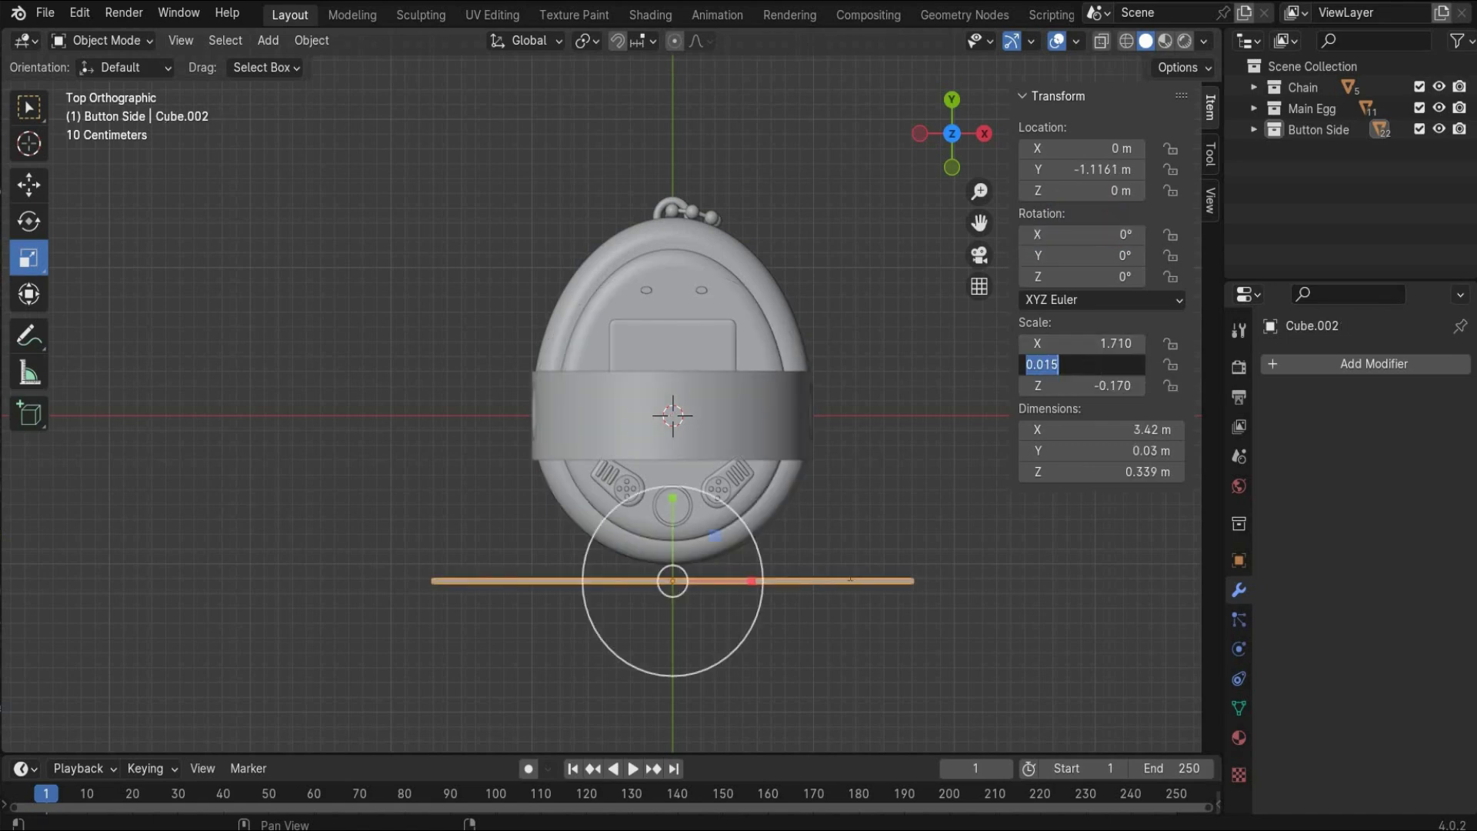
left_click(726, 406)
left_click(726, 406)
key("ctrl+v")
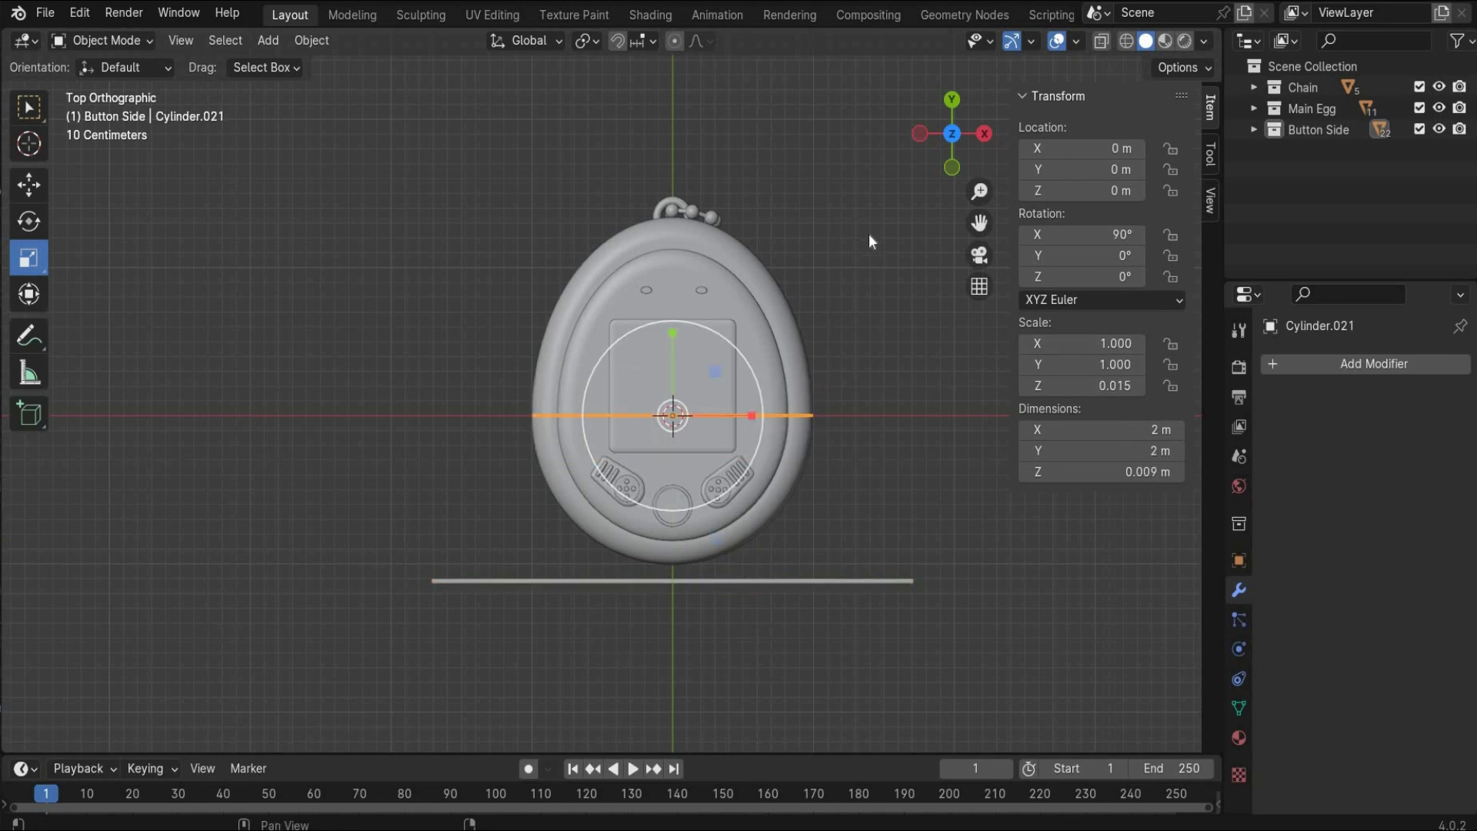
Shrink the disc's X and Y scale to about 0.169 and place one at each strip end, at about X -1.697 and 1.700 m
left_click(957, 93)
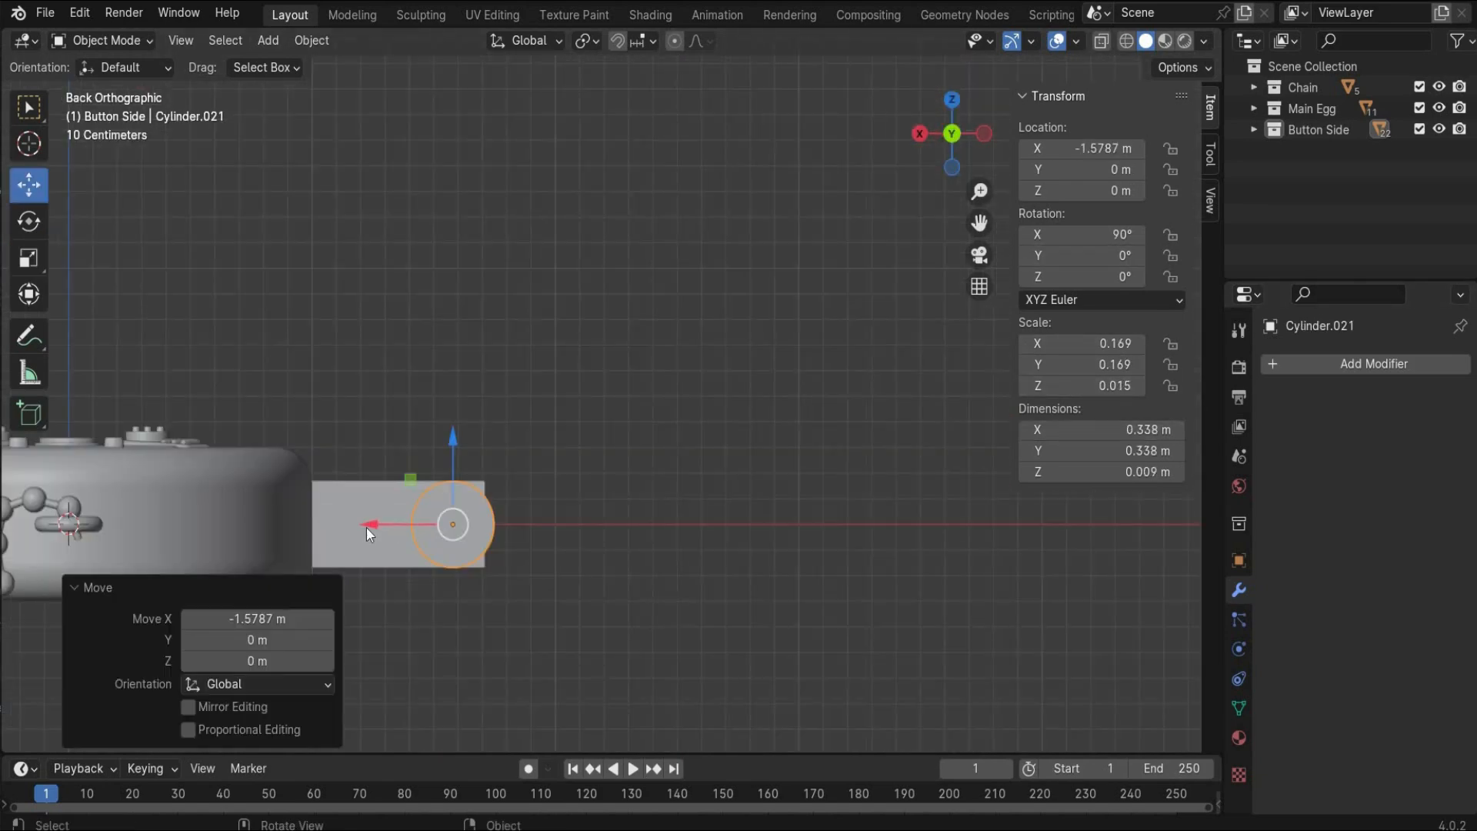
left_click_drag(366, 528, 482, 608)
scroll(482, 608, "down", 5)
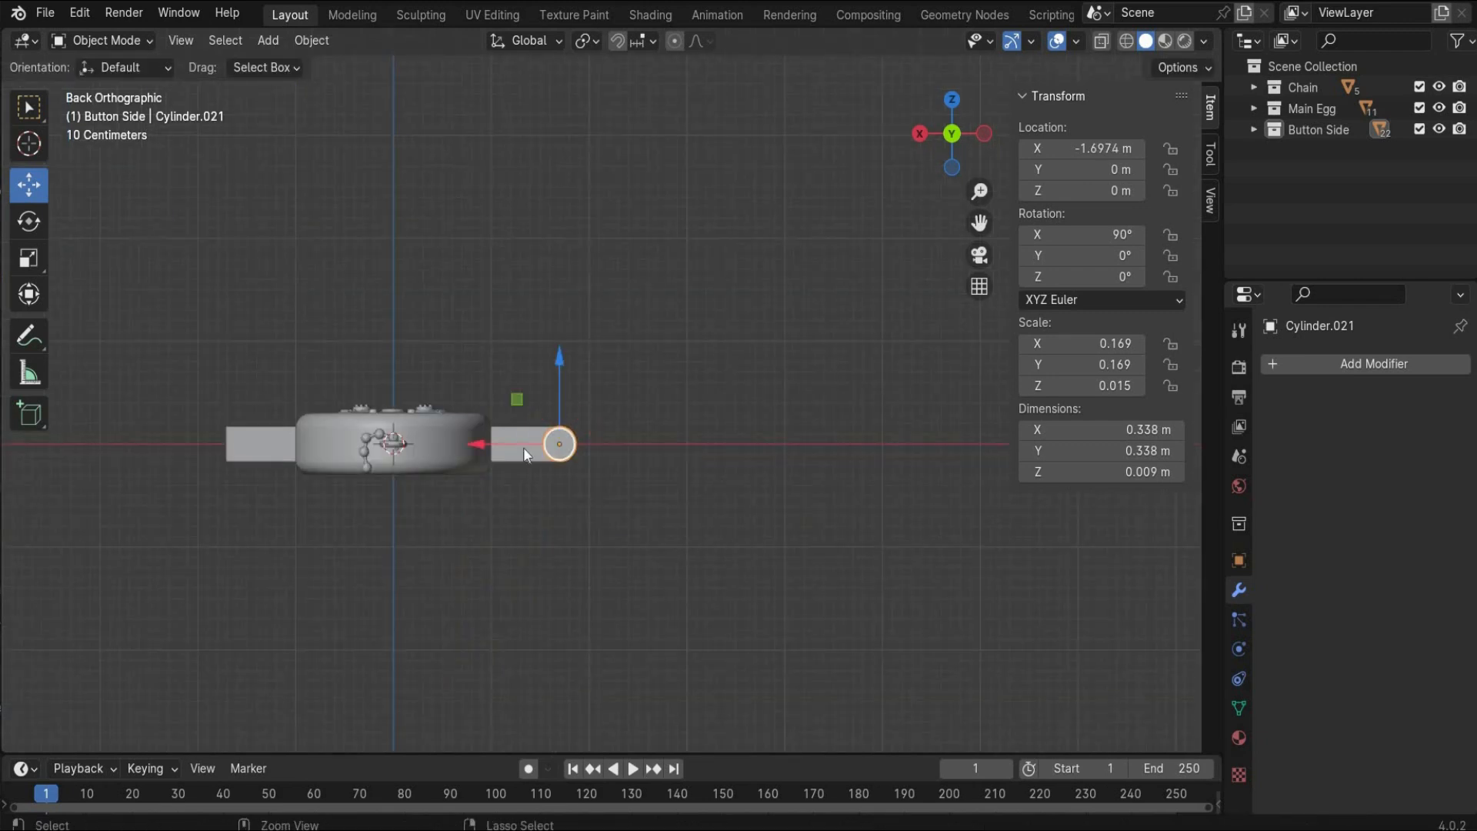
key("ctrl+v")
left_click_drag(209, 457, 141, 458)
left_click(150, 460)
Select the strip with both end discs and join them into one object
left_click_drag(372, 373, 531, 518)
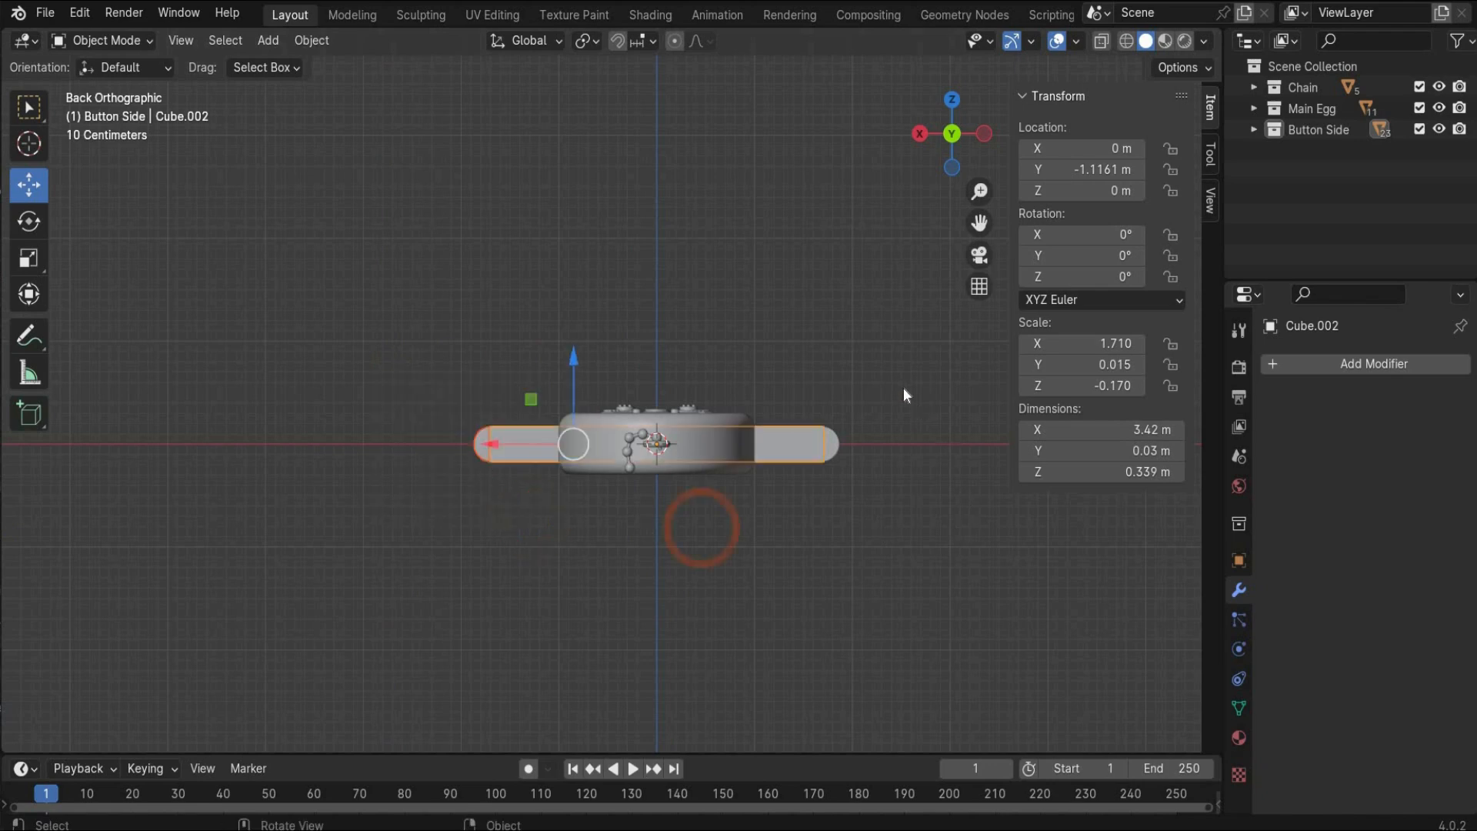
left_click_drag(903, 388, 819, 510, "shift")
left_click(826, 445, "shift")
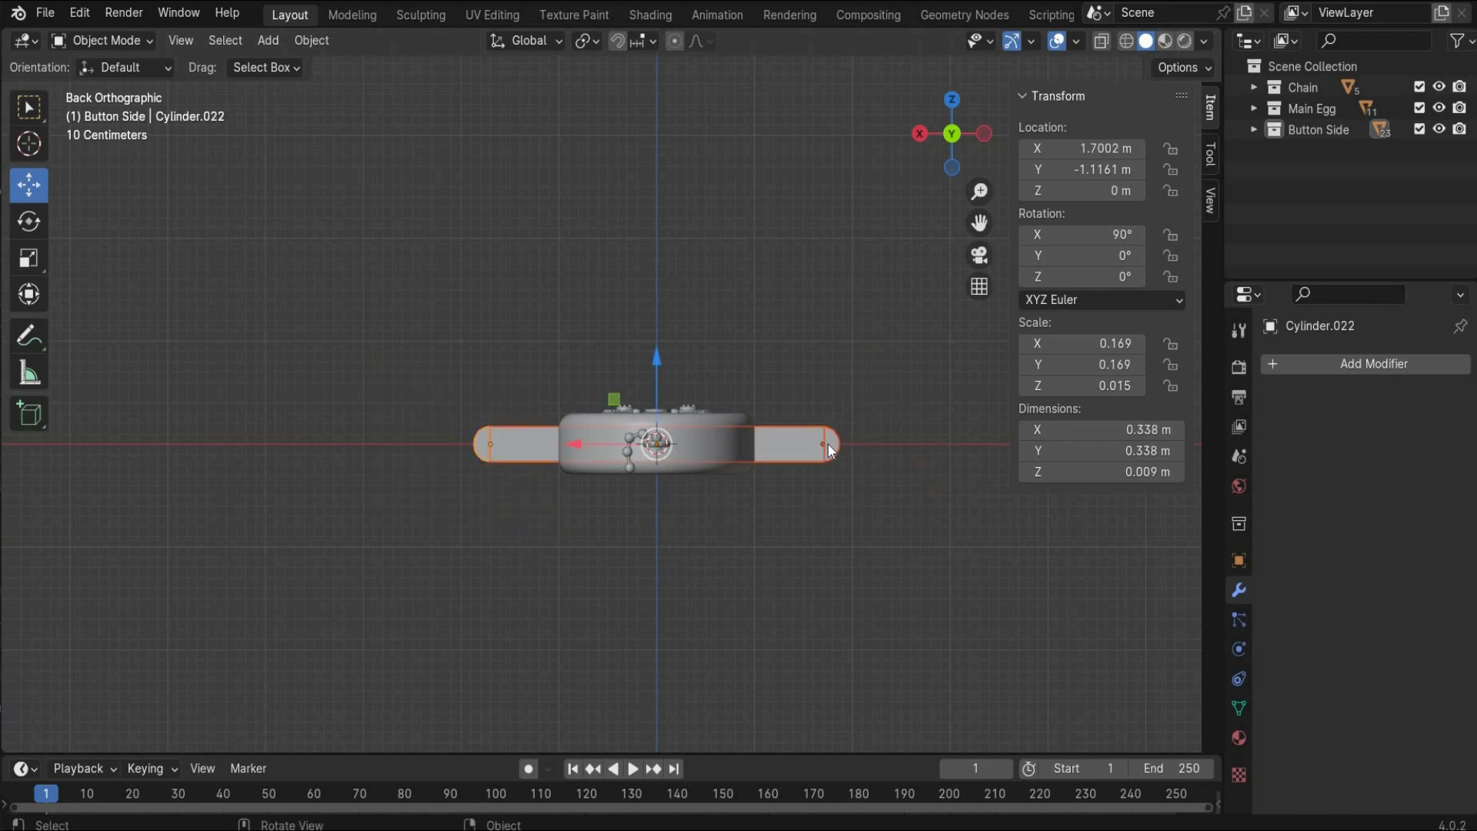
right_click(807, 495)
left_click(806, 497)
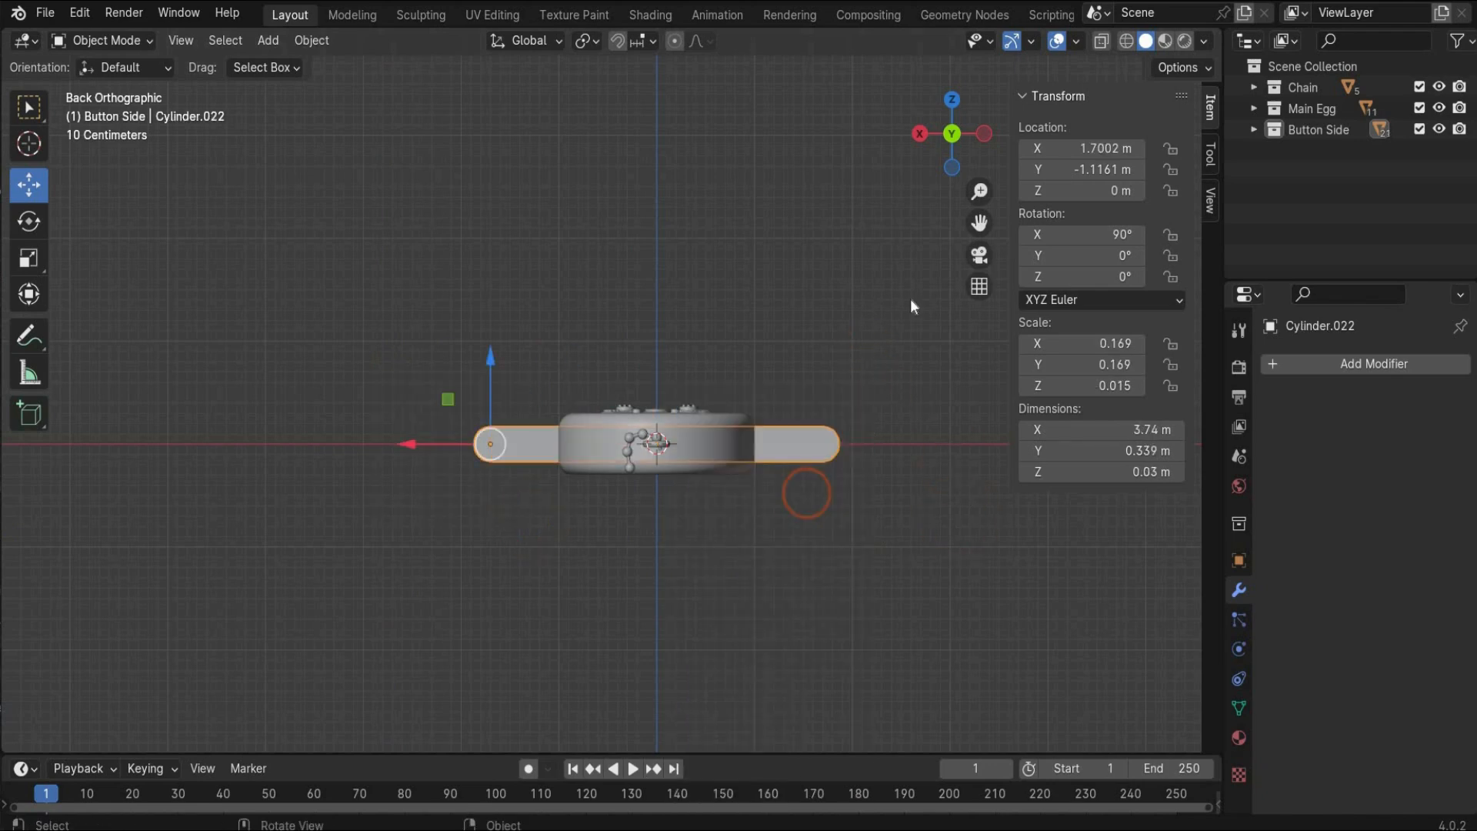
In Edit Mode, use Loop Cut on the joined round-ended strip from the front view
left_click(952, 133)
left_click(125, 40)
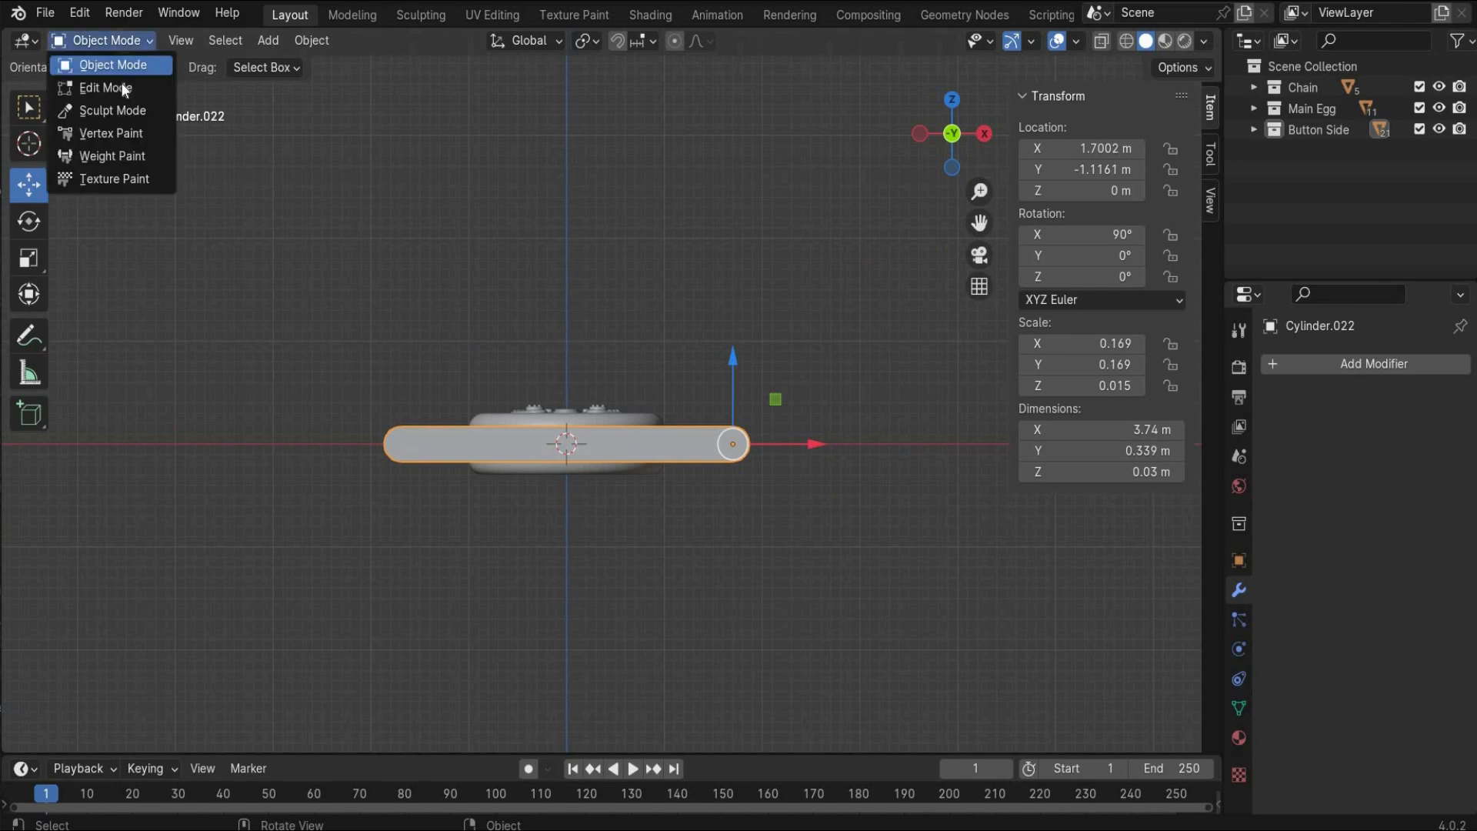
left_click(119, 84)
left_click(29, 563)
left_click(672, 482)
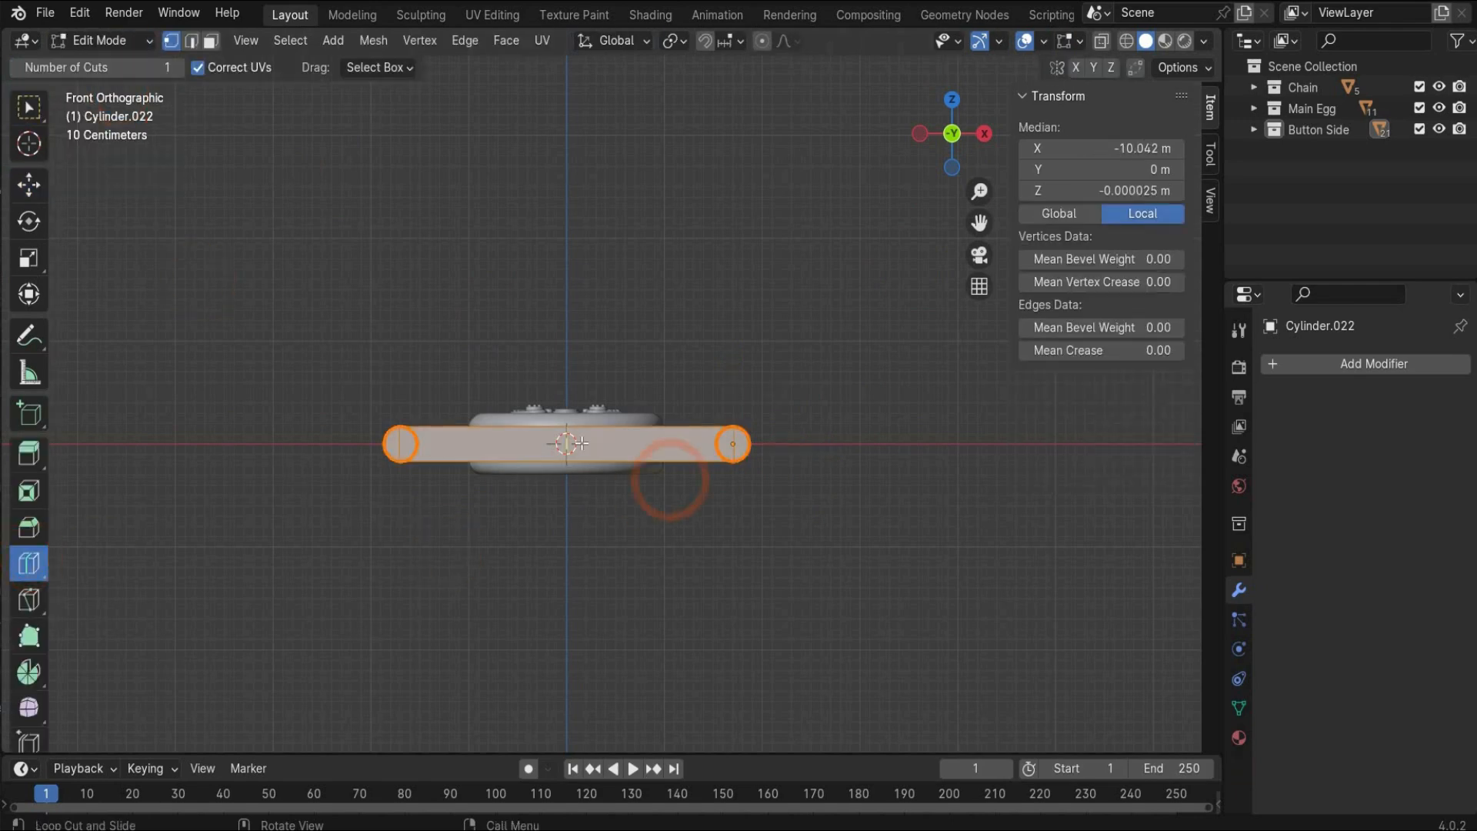
Add a loop cut with 79 cuts across the length of the flat band and return to Object Mode
left_click(571, 440)
left_click_drag(257, 547, 492, 547)
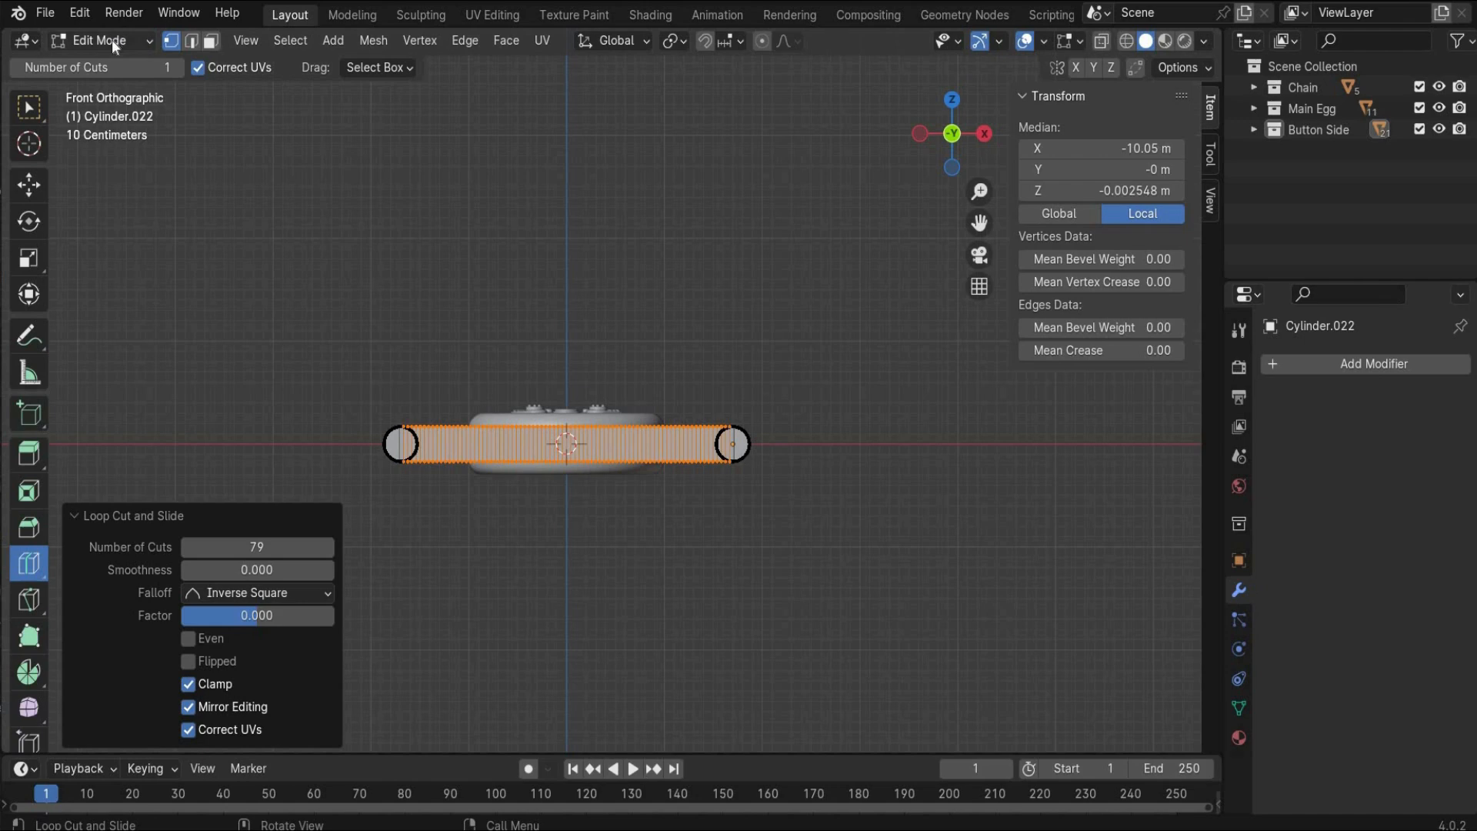
left_click(116, 42)
left_click(117, 66)
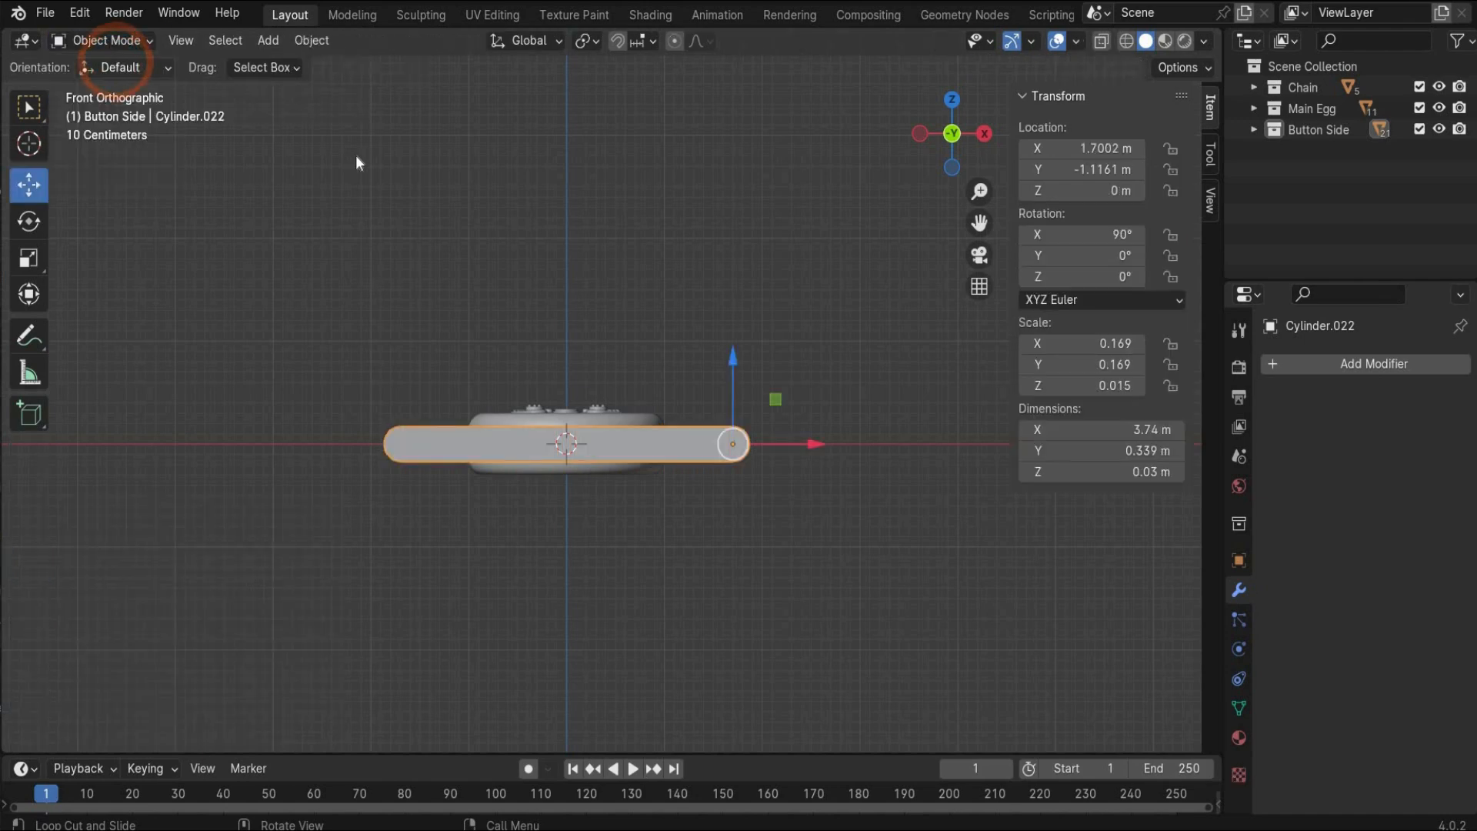
Add a Simple Deform modifier to the flat band and set it to Bend
key("KP_7")
left_click(1272, 369)
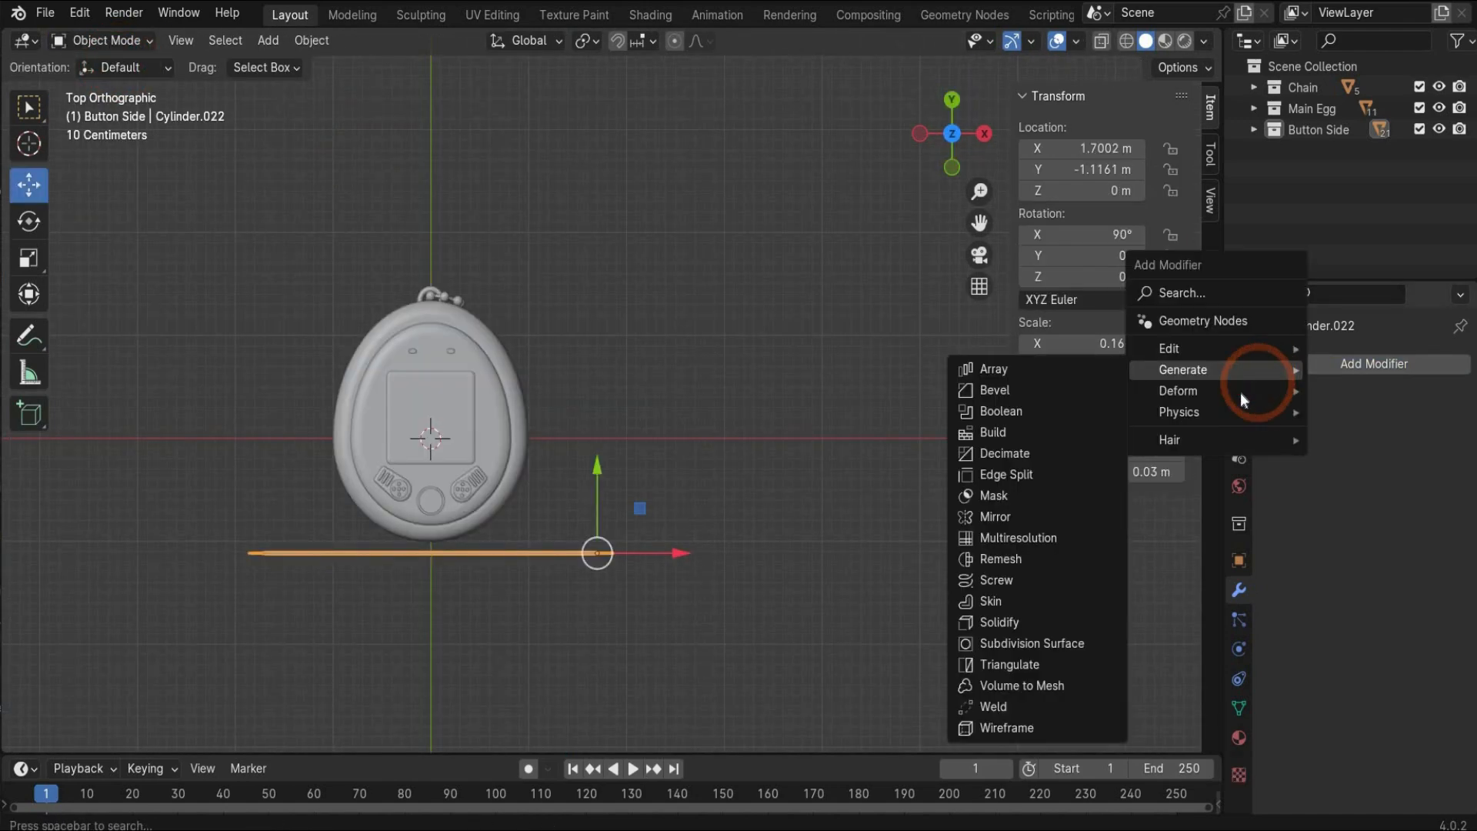
left_click(1031, 584)
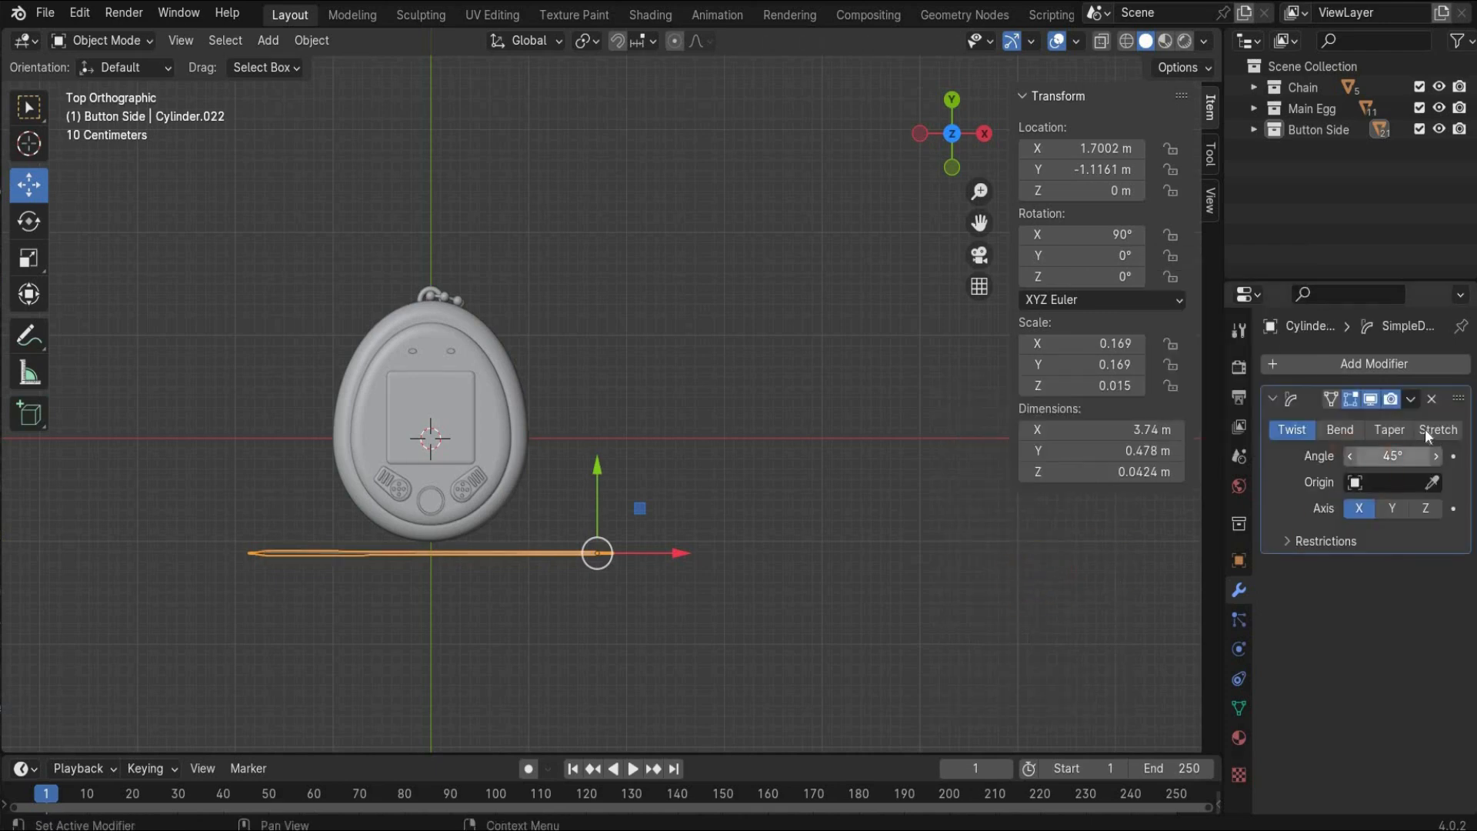
left_click(1343, 431)
Set the band's bend angle to 198° and its deform axis to Z
double_click(1393, 456)
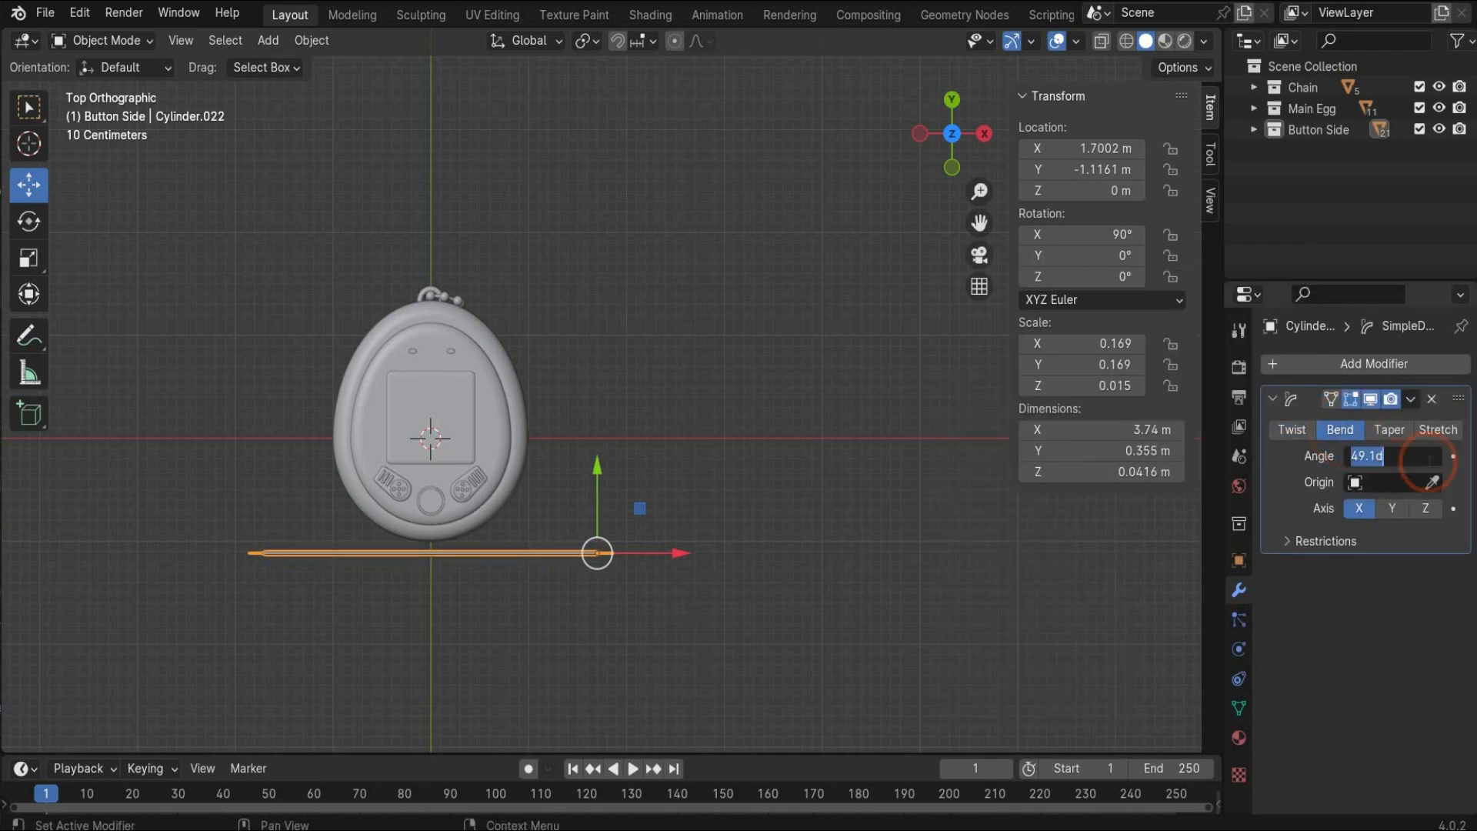
type("1")
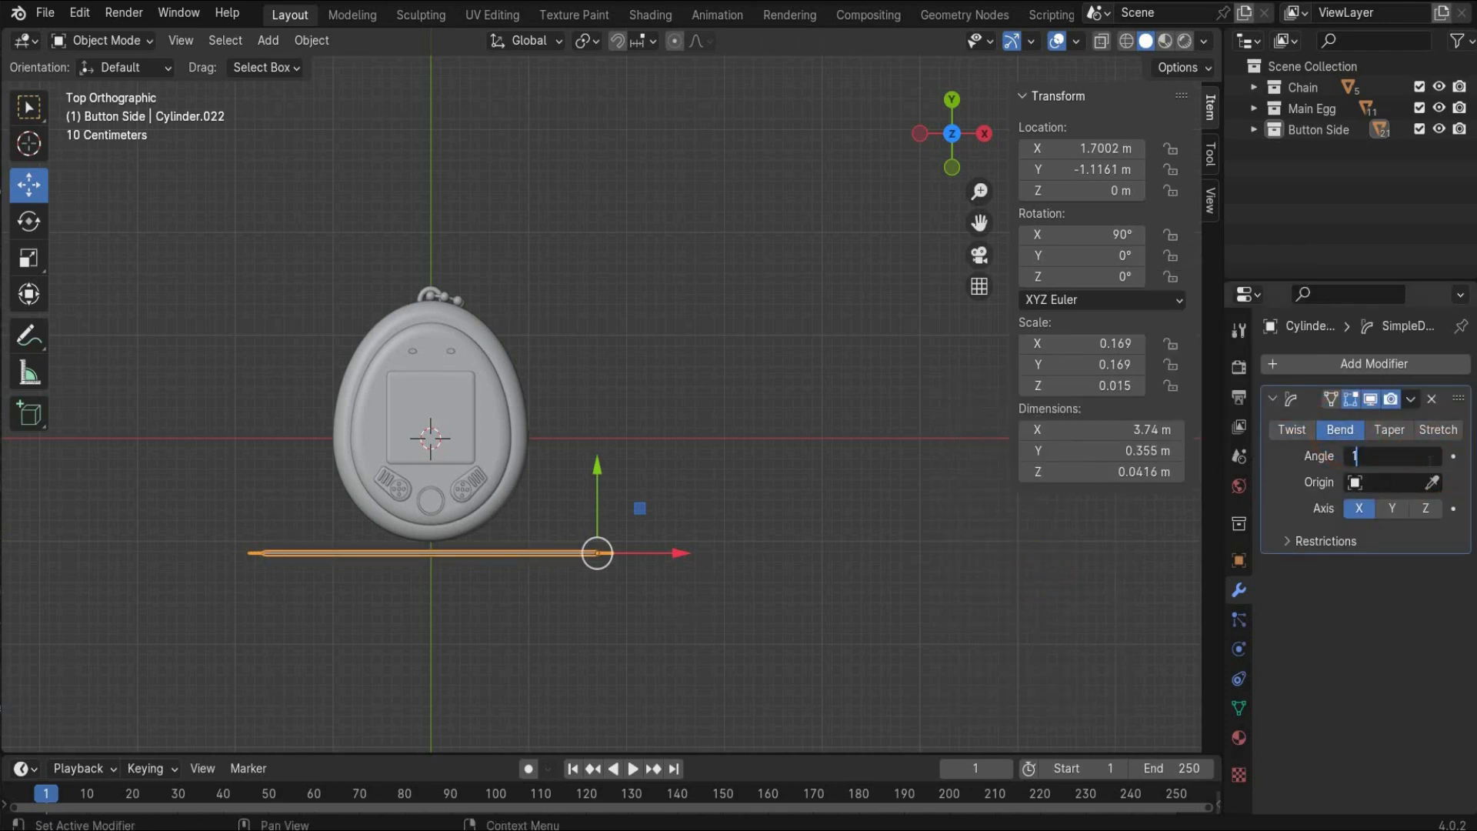
type("98")
key("Return")
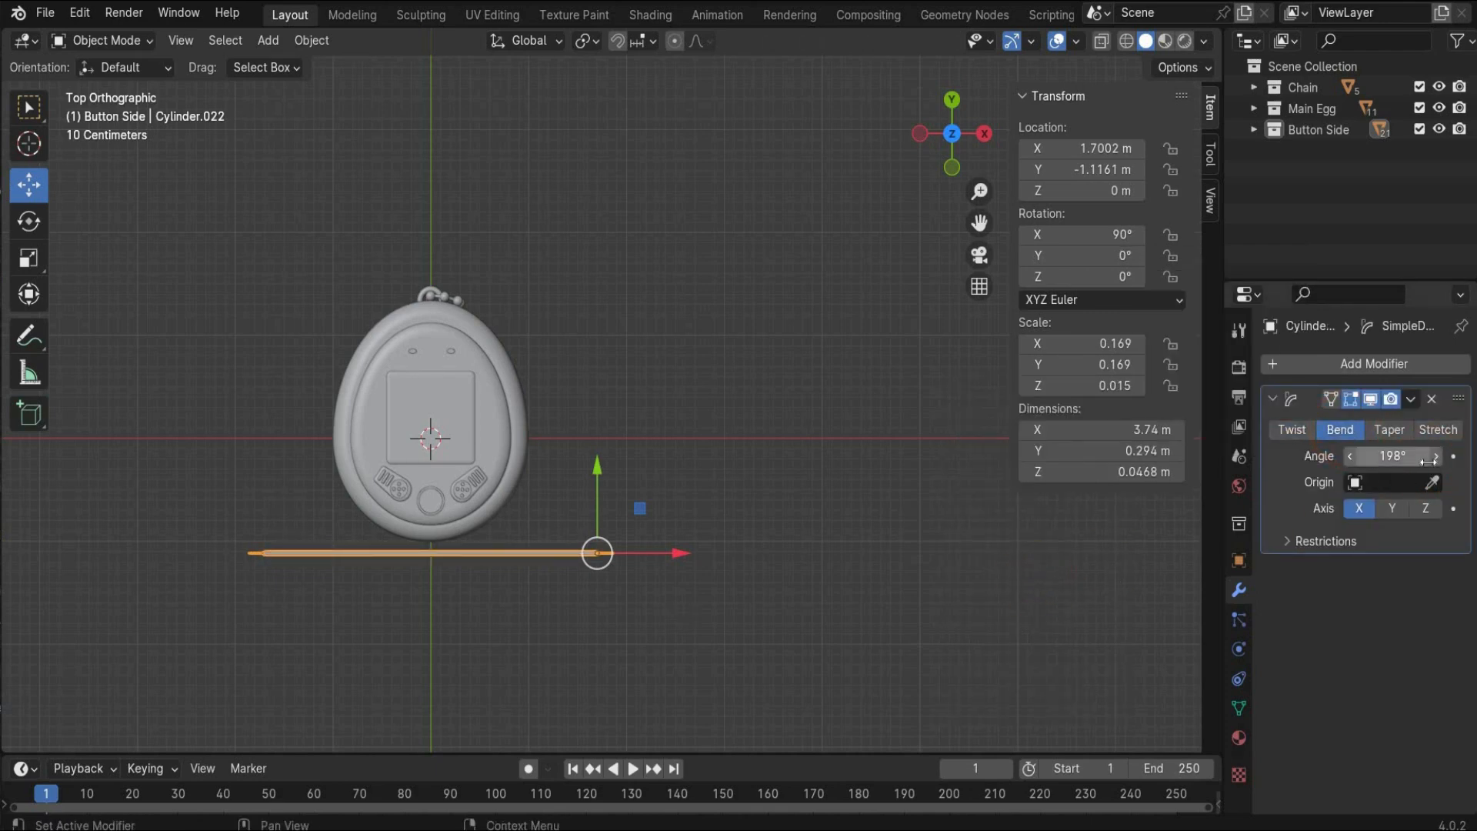
left_click(1425, 508)
left_click(600, 588)
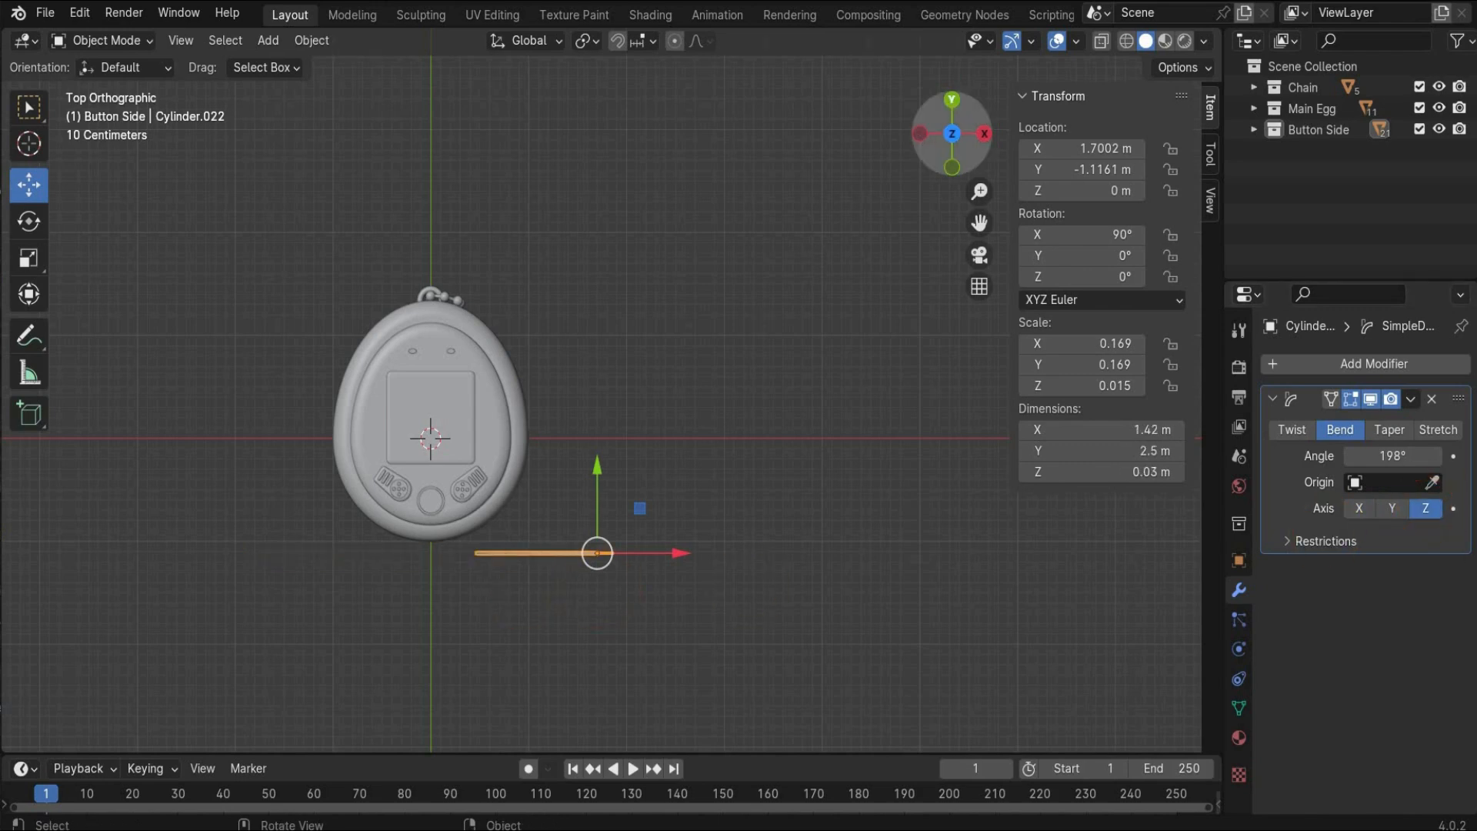
middle_click_drag(490, 548, 496, 590)
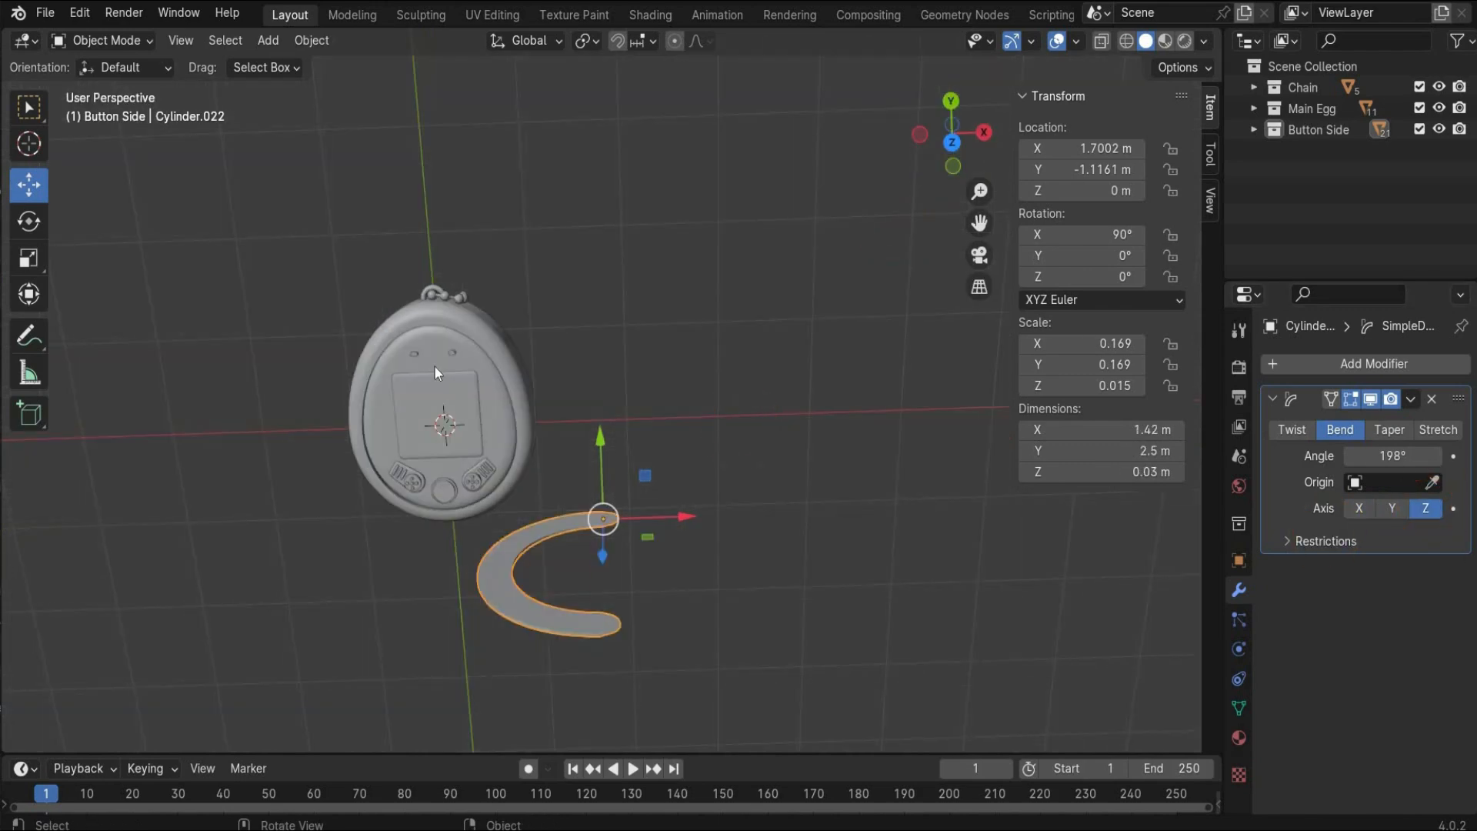
Add an Arrows empty at the world origin
left_click(269, 40)
mouse_move(384, 268)
left_click(562, 286)
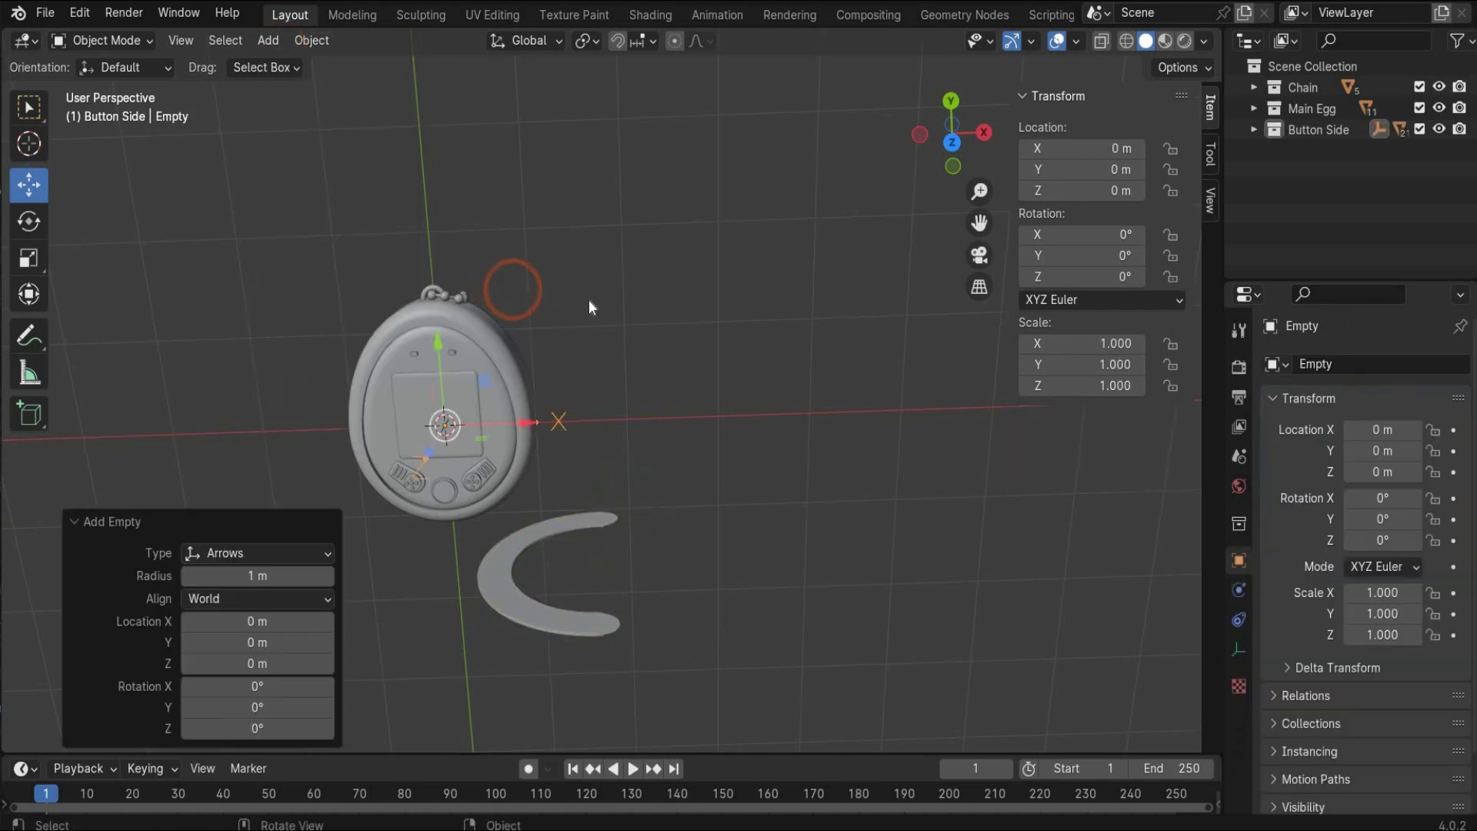
Assign the Arrows empty as the origin of the band's Simple Deform modifier
key("ctrl+z")
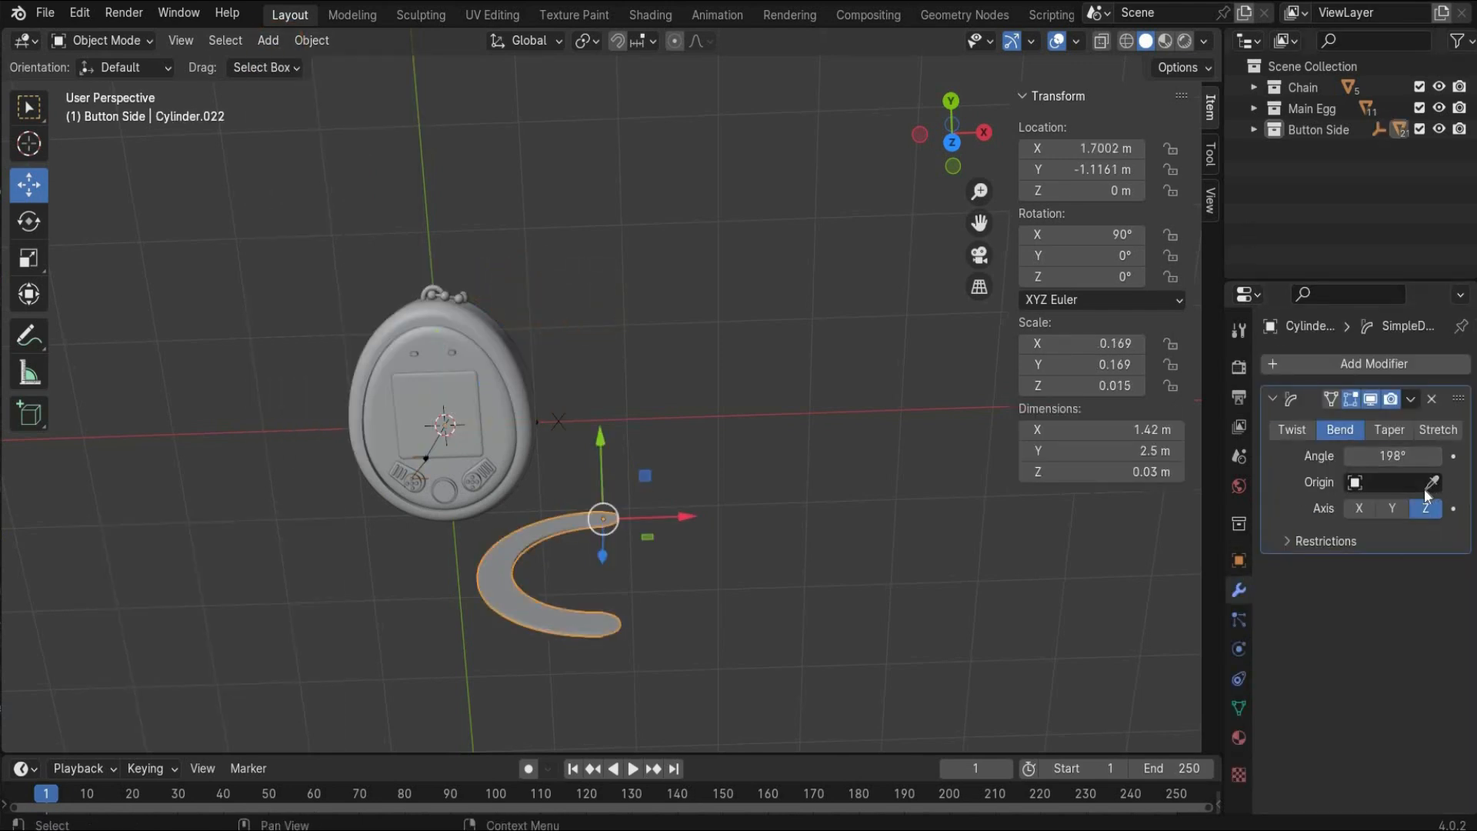
key("KP_Decimal")
left_click_drag(1298, 257, 1370, 487)
left_click_drag(940, 174, 933, 111)
Apply the Simple Deform modifier on the curved band
key("KP_7")
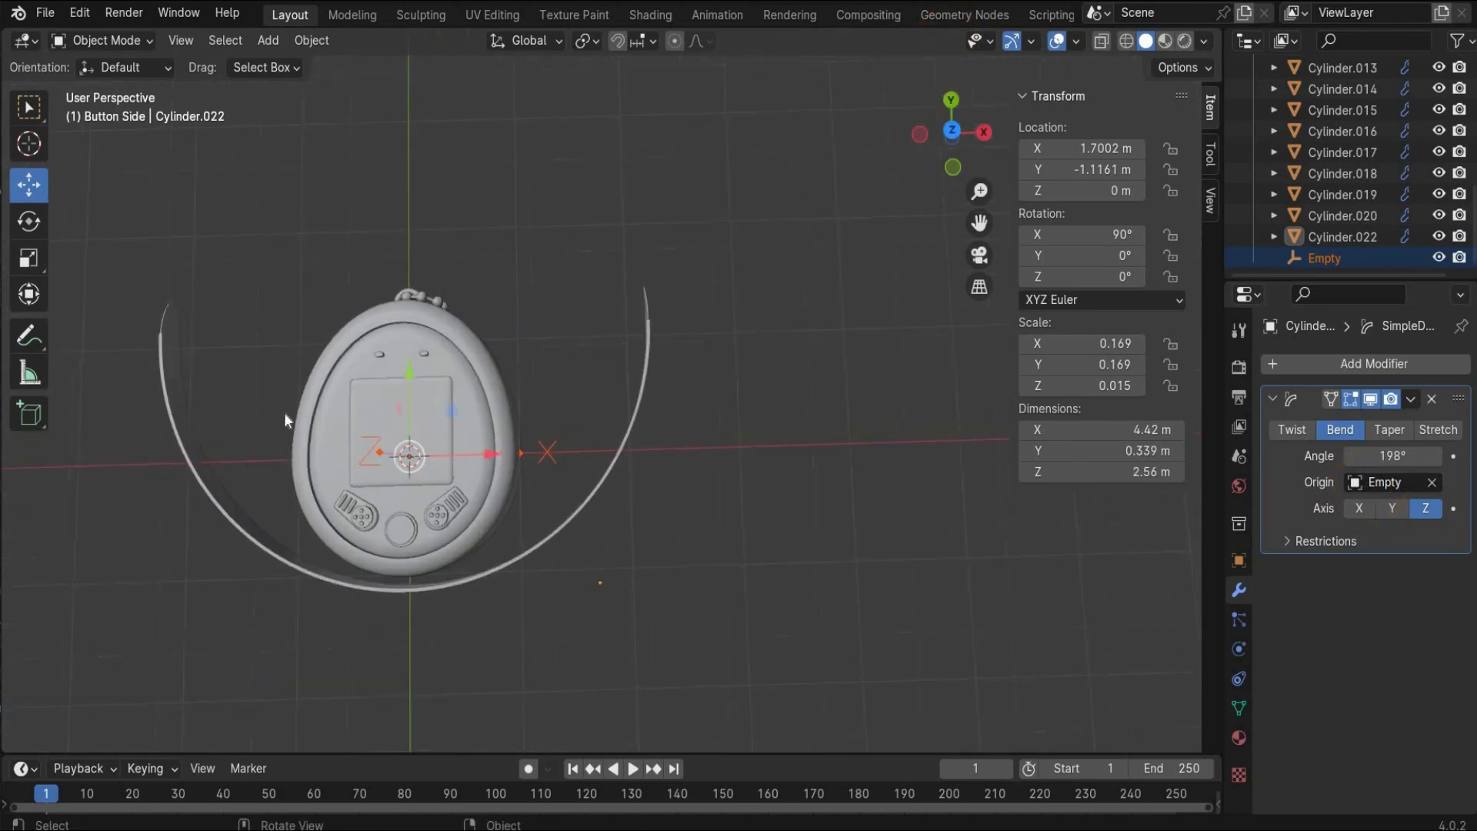
left_click(635, 414)
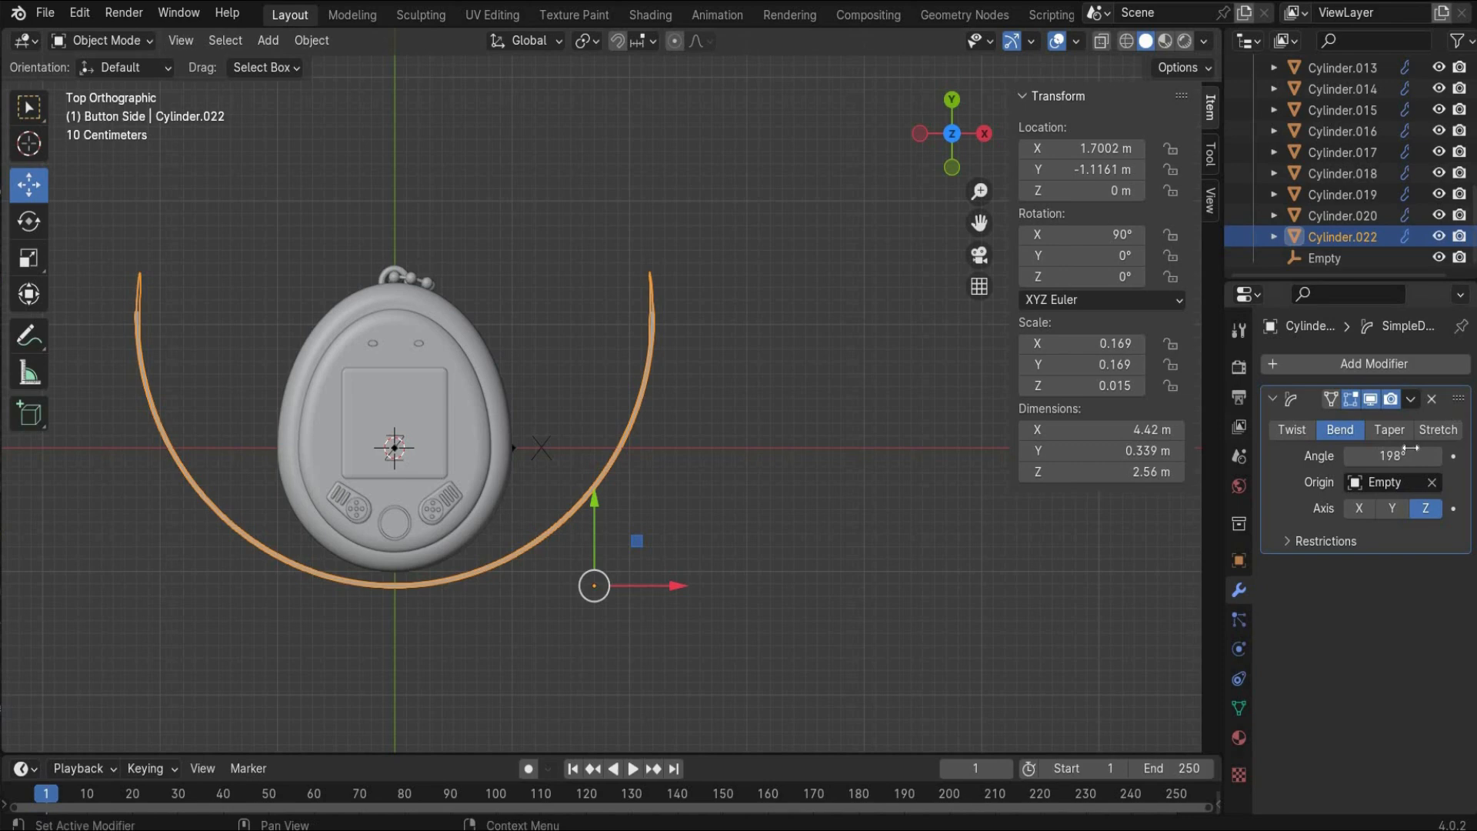
left_click(1410, 401)
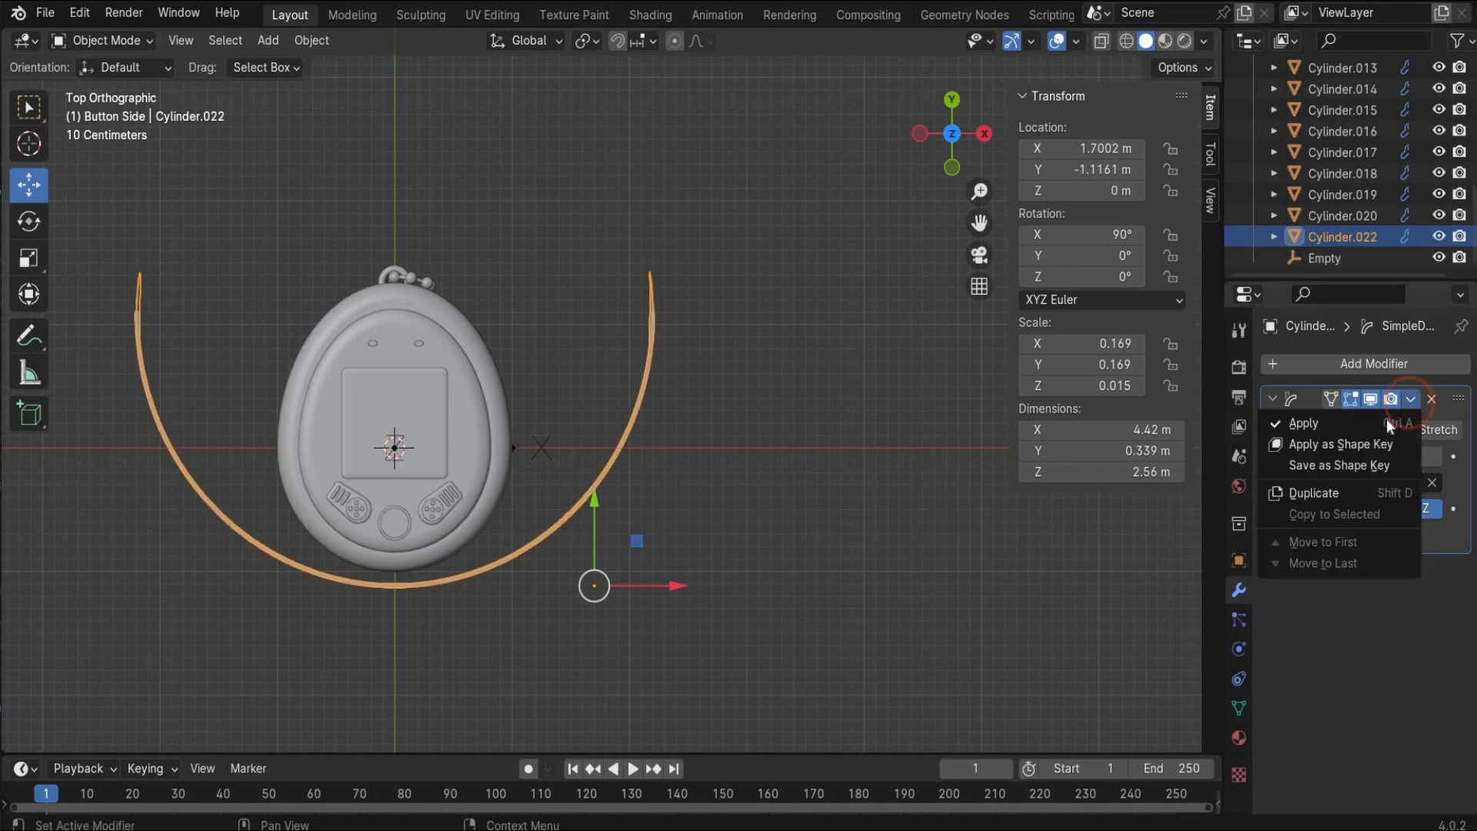
left_click(1386, 418)
Scale the curved band to about 2.04 × 0.344 × 1.16 m and move it to about Y -1.03 m around the egg's lower edge
left_click(29, 258)
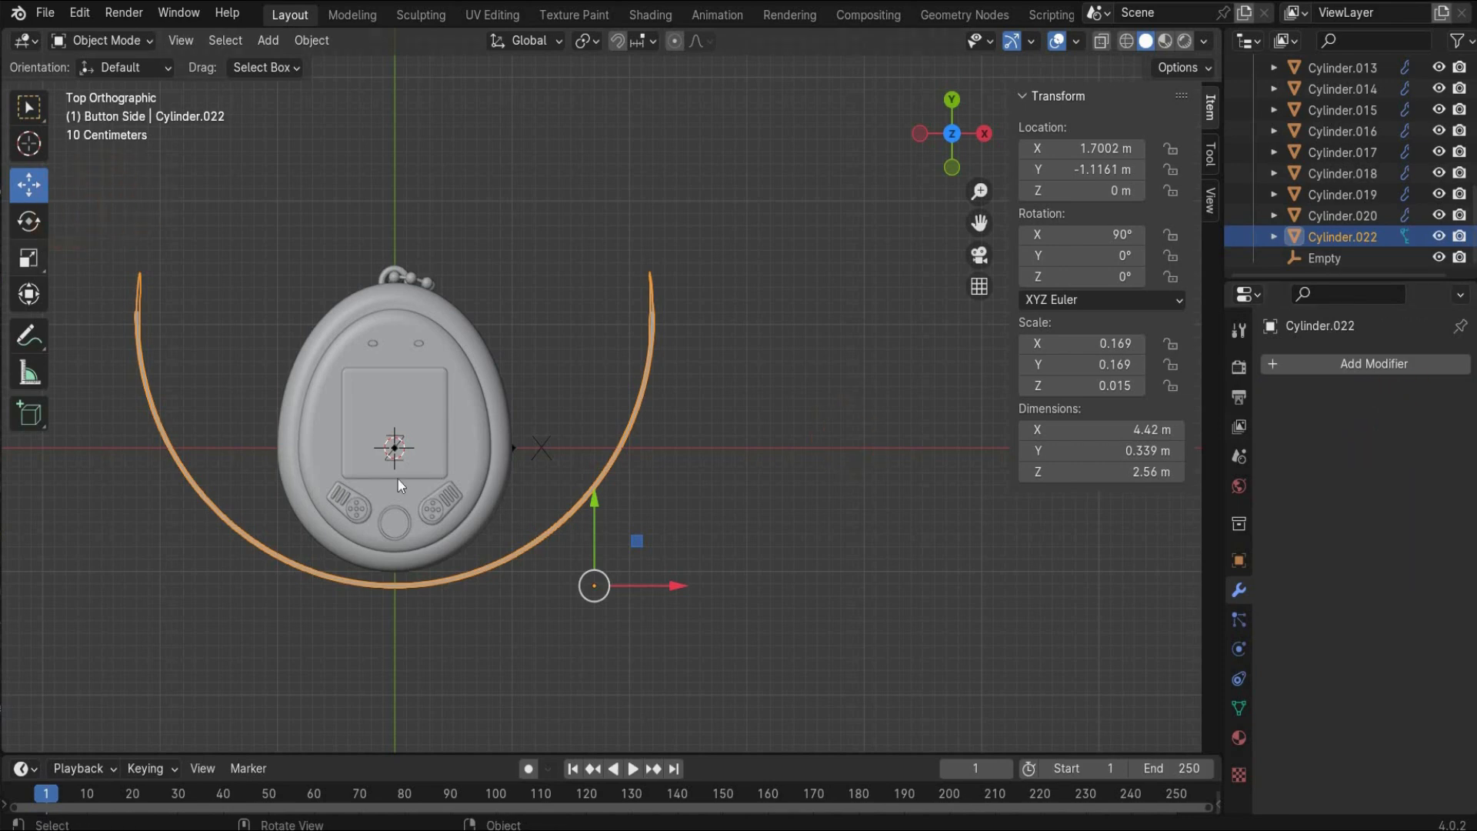
left_click_drag(663, 586, 626, 586)
left_click_drag(594, 502, 592, 551)
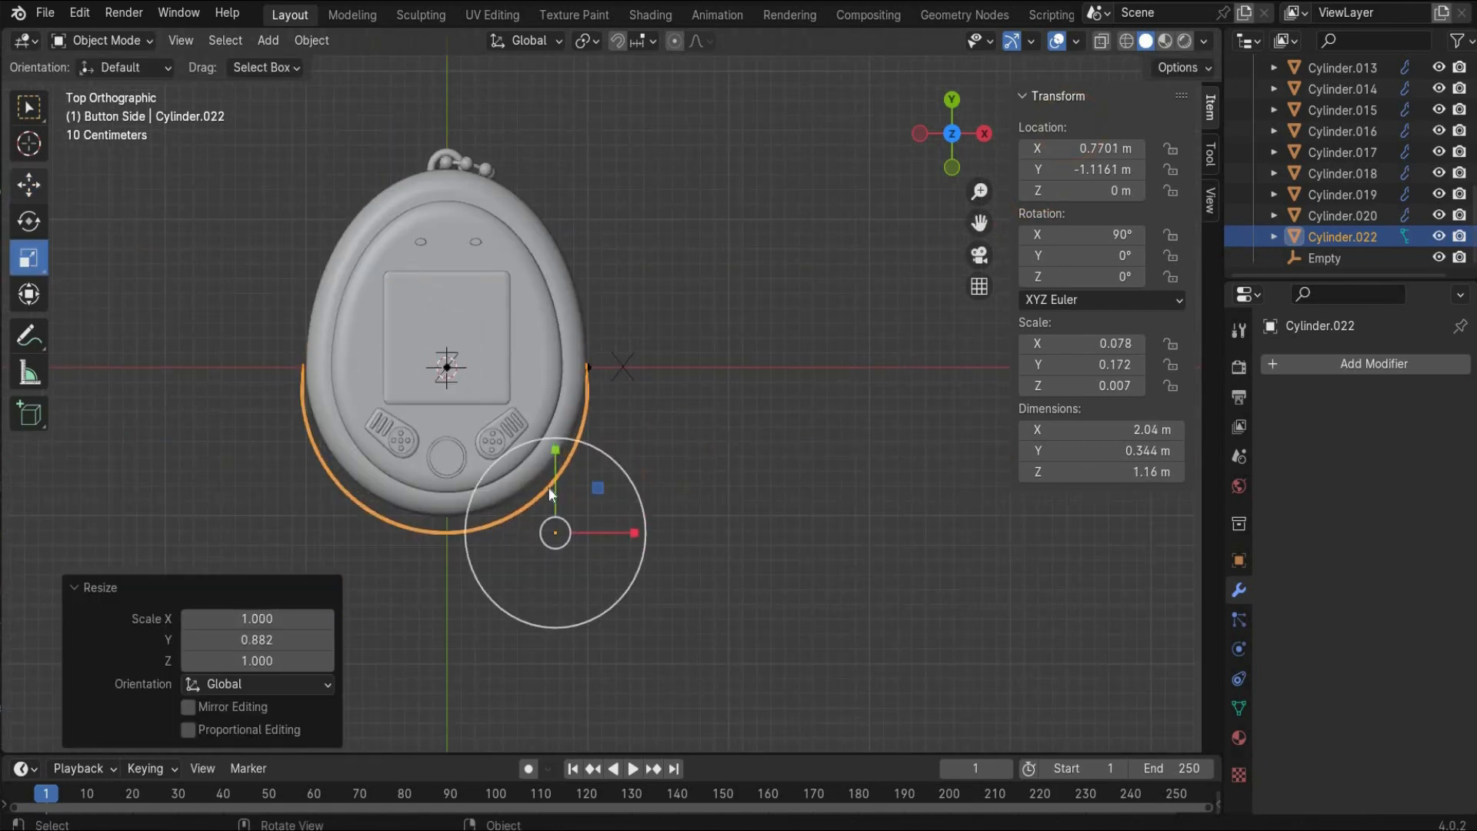
left_click_drag(548, 488, 561, 429)
Shade the curved band smooth and deselect it
key("KP_1")
right_click(376, 505)
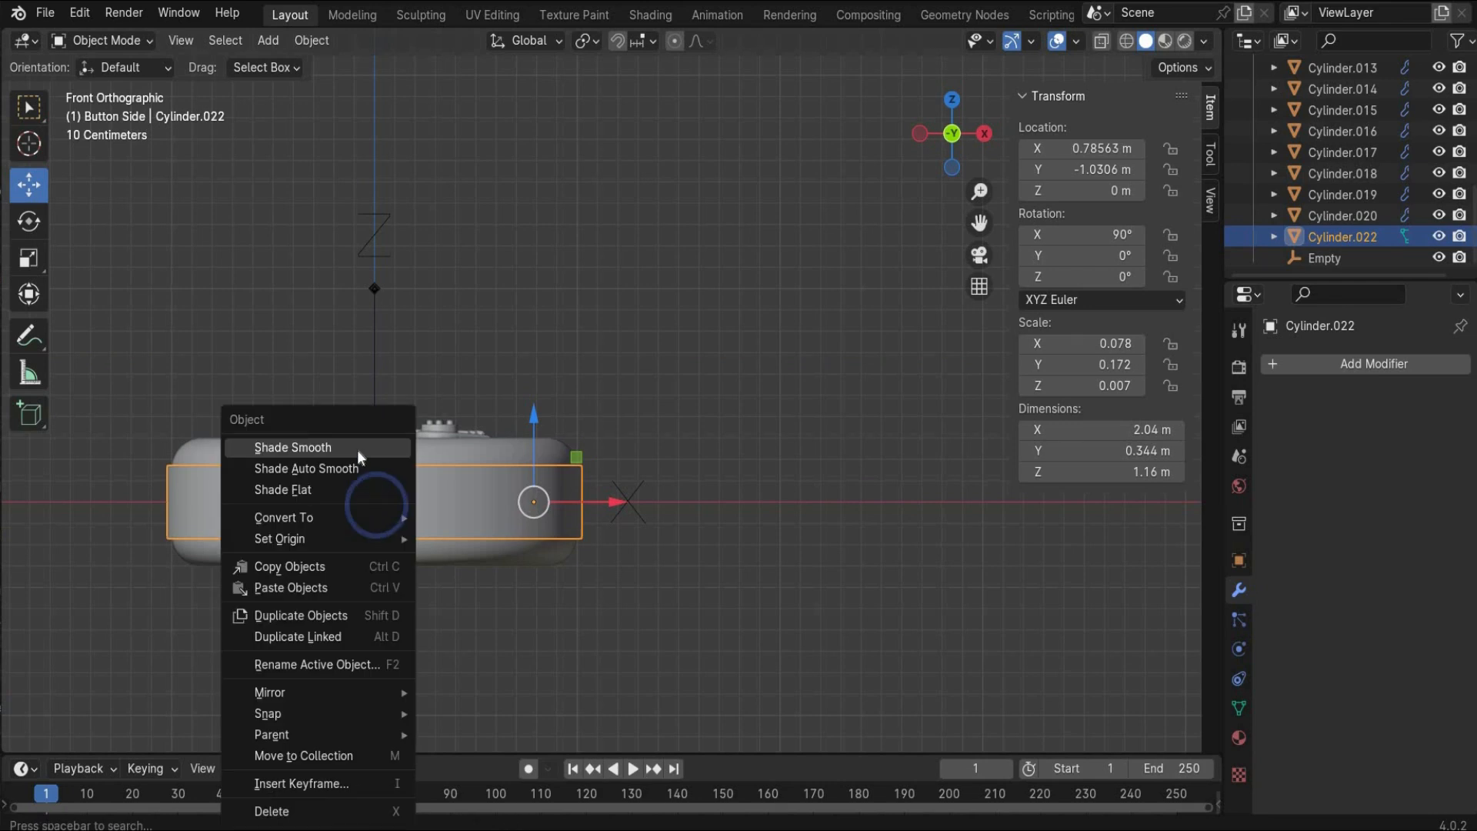
left_click(357, 449)
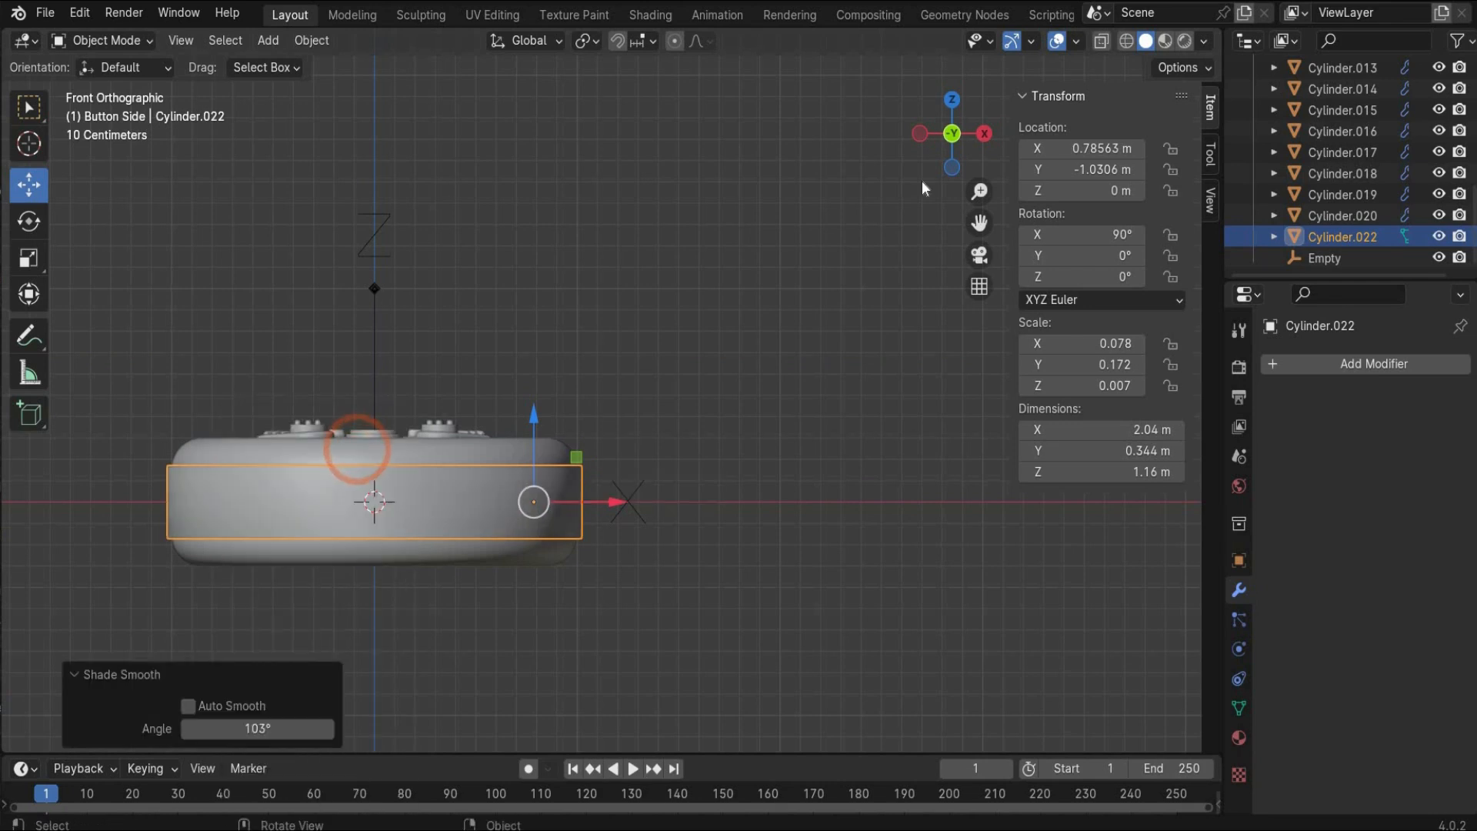
left_click(954, 101)
left_click(392, 543)
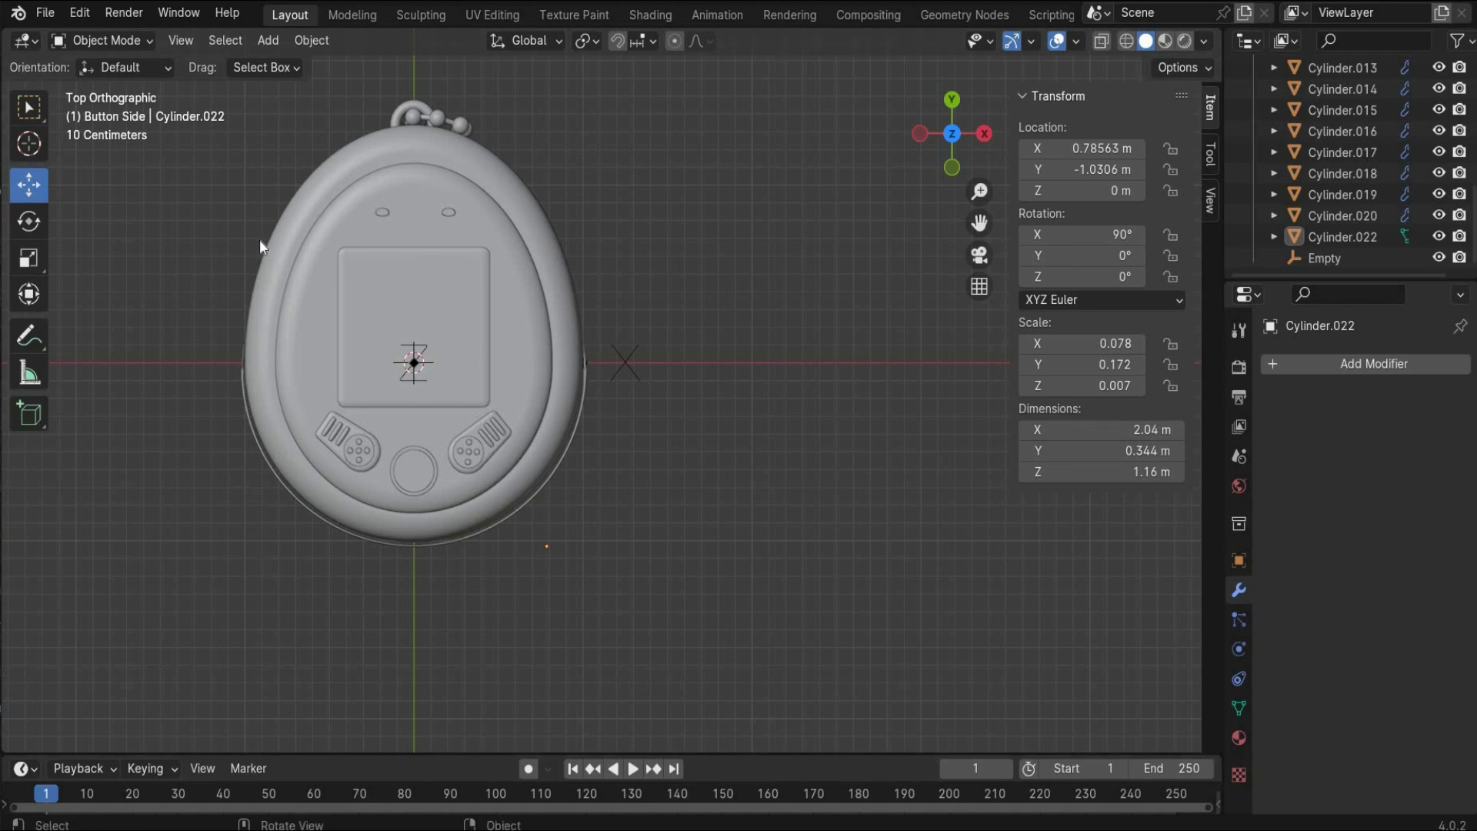
Add a cylinder at the world origin and rotate it 90° on X and 90° on Z
left_click(268, 40)
left_click(415, 73)
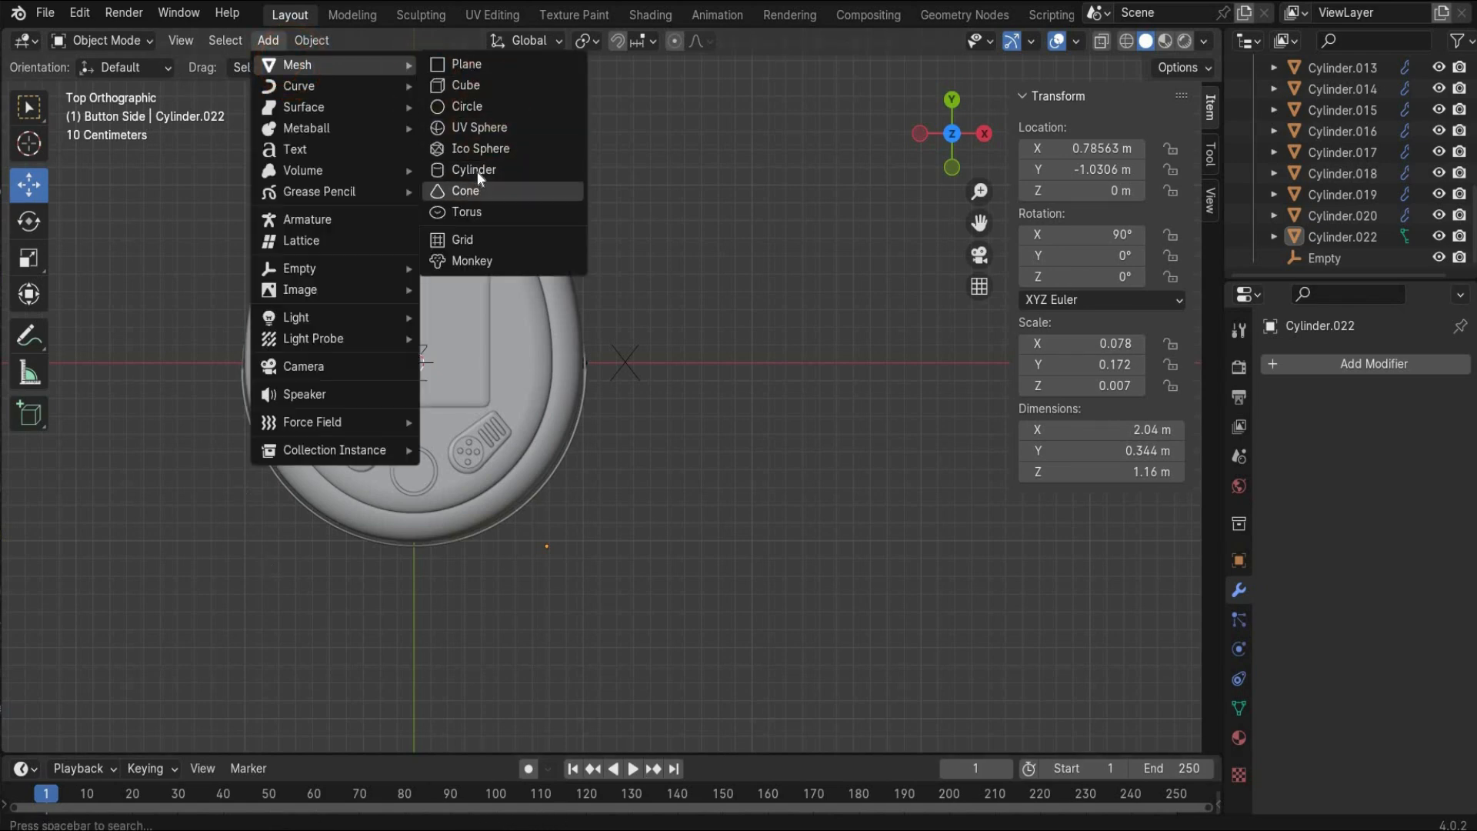
left_click(474, 170)
double_click(1115, 234)
type("90")
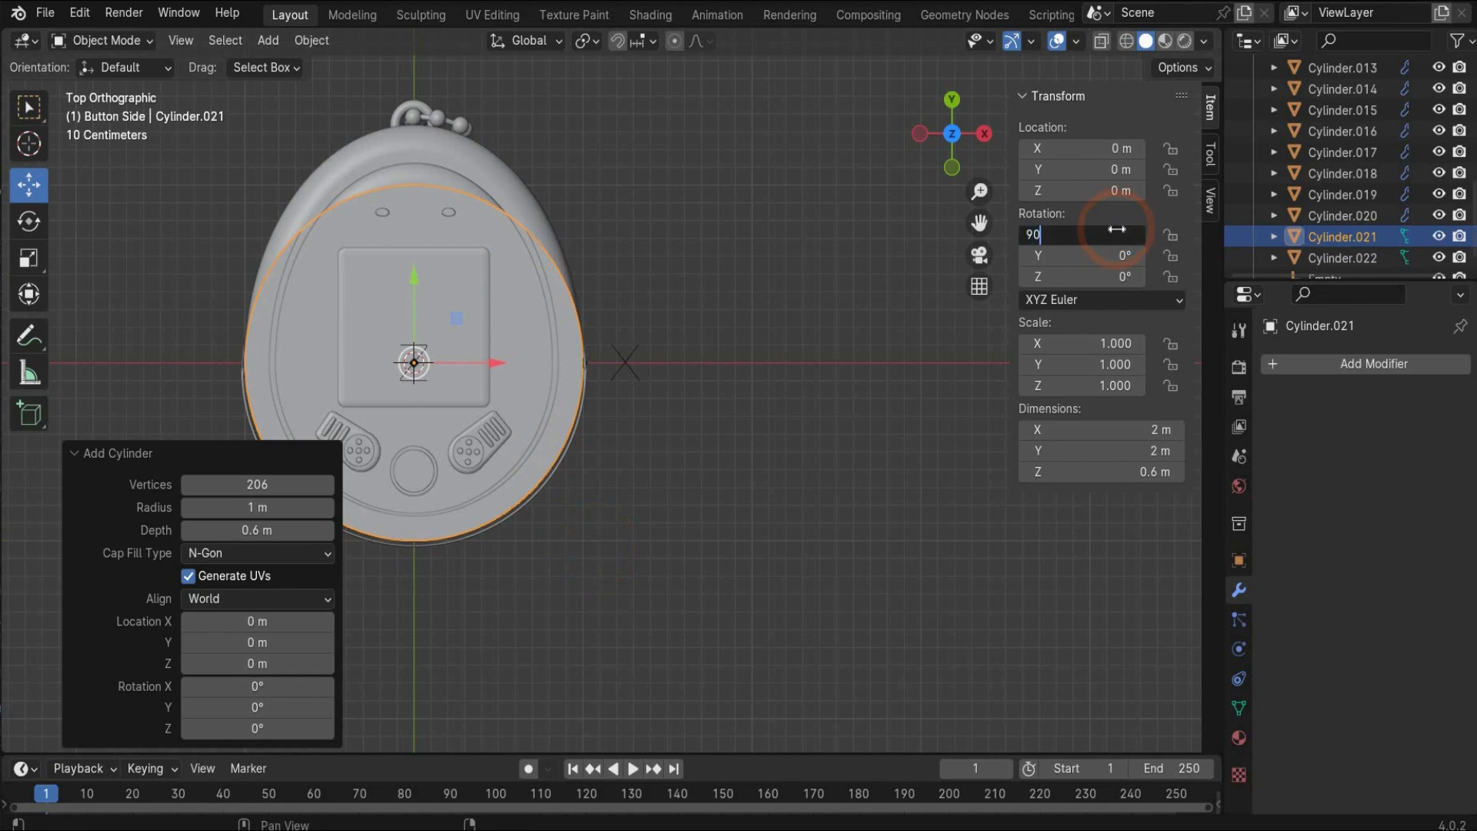
key("Return")
double_click(1106, 276)
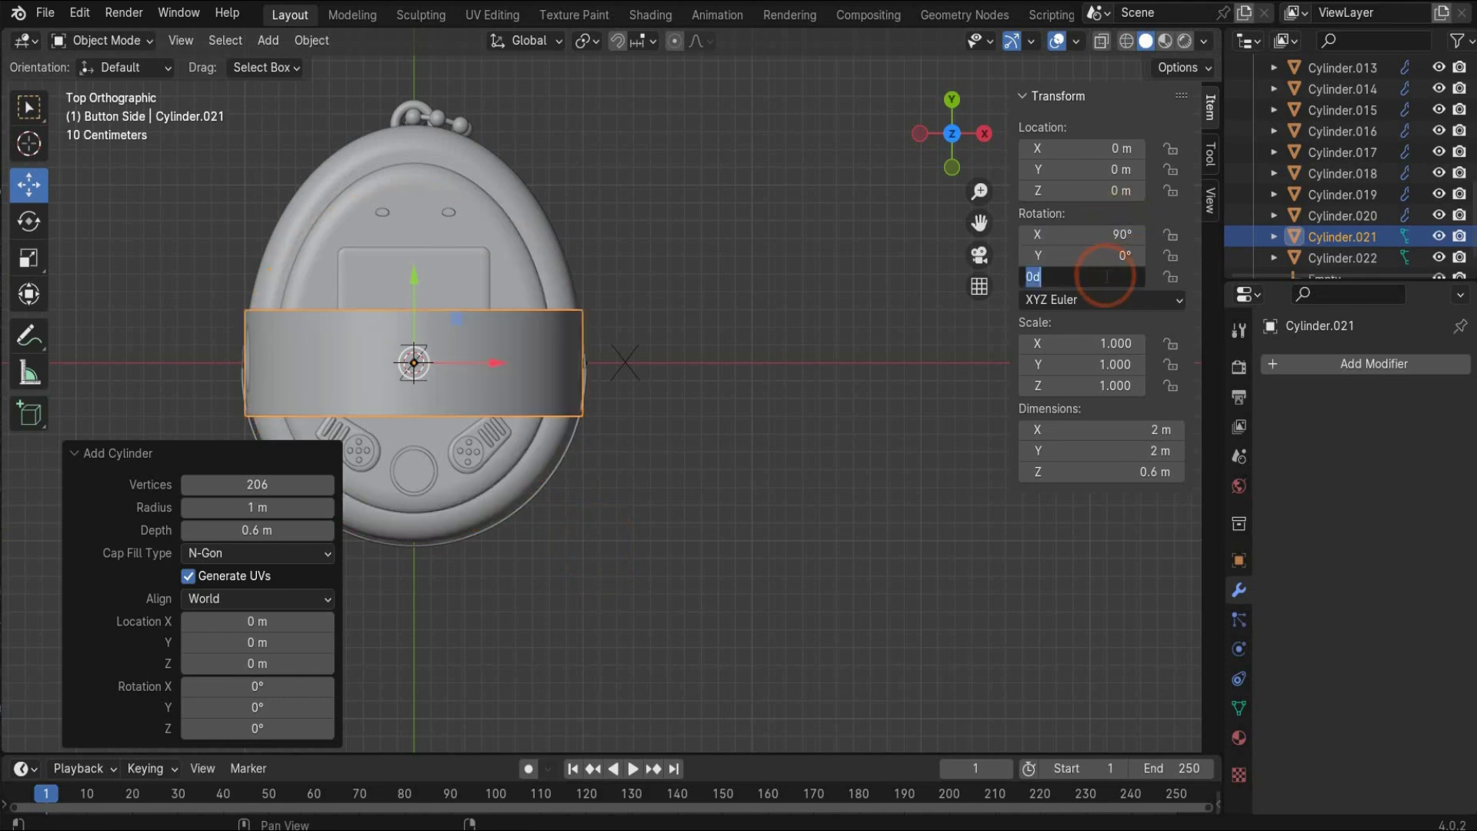
type("90")
key("Return")
Set the cylinder's X and Y scale to 0.095 and stretch it to about 2.1 m long so it passes through the egg's sides
left_click_drag(1116, 344, 1105, 367)
type("0.095")
key("Return")
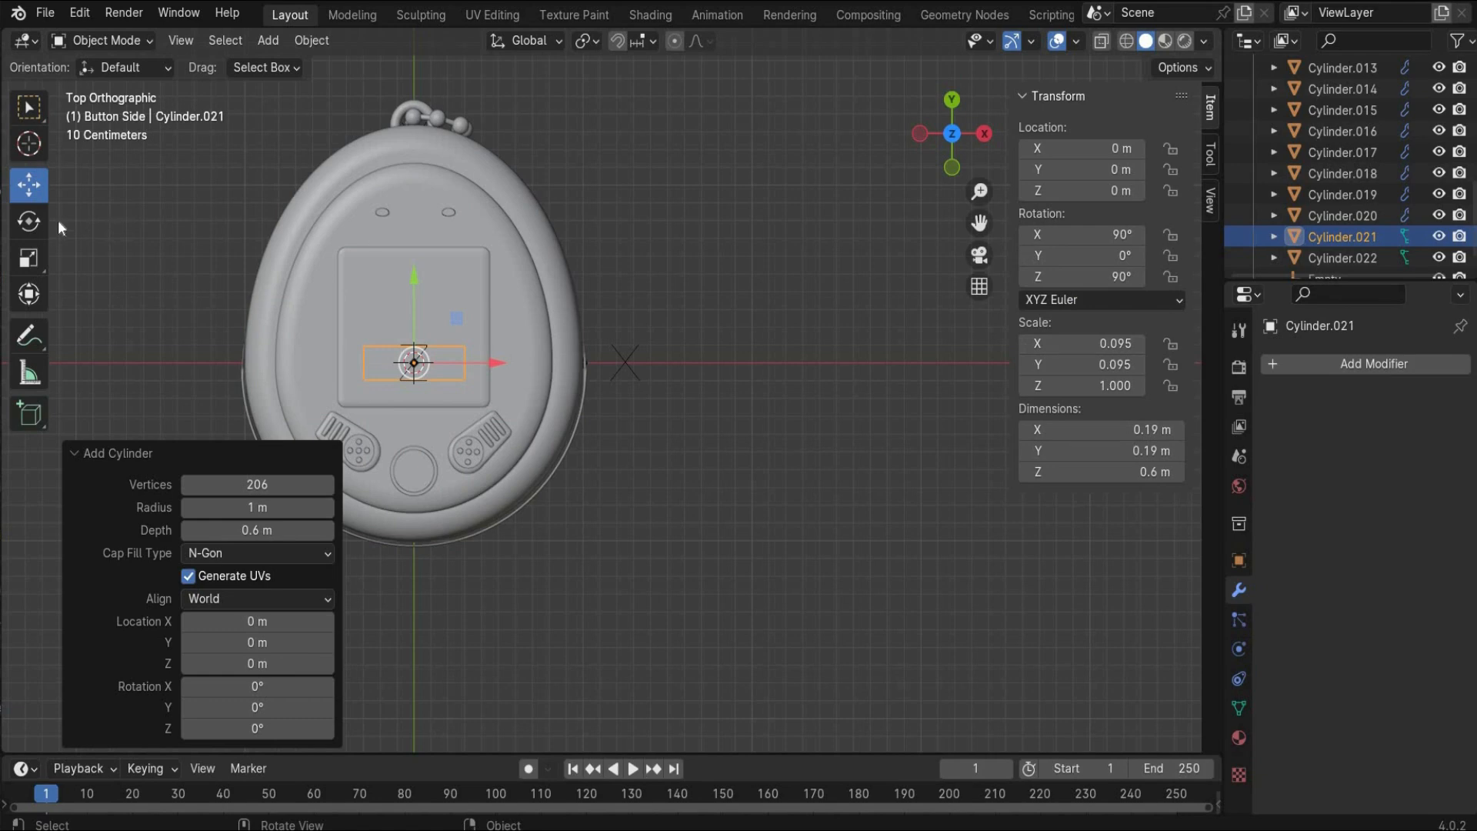
left_click(28, 263)
left_click_drag(495, 362, 696, 360)
left_click(182, 323)
Paste a copy of the side cylinder in place and set the X and Y scale of the original to 0.055
scroll(187, 317, "up", 2)
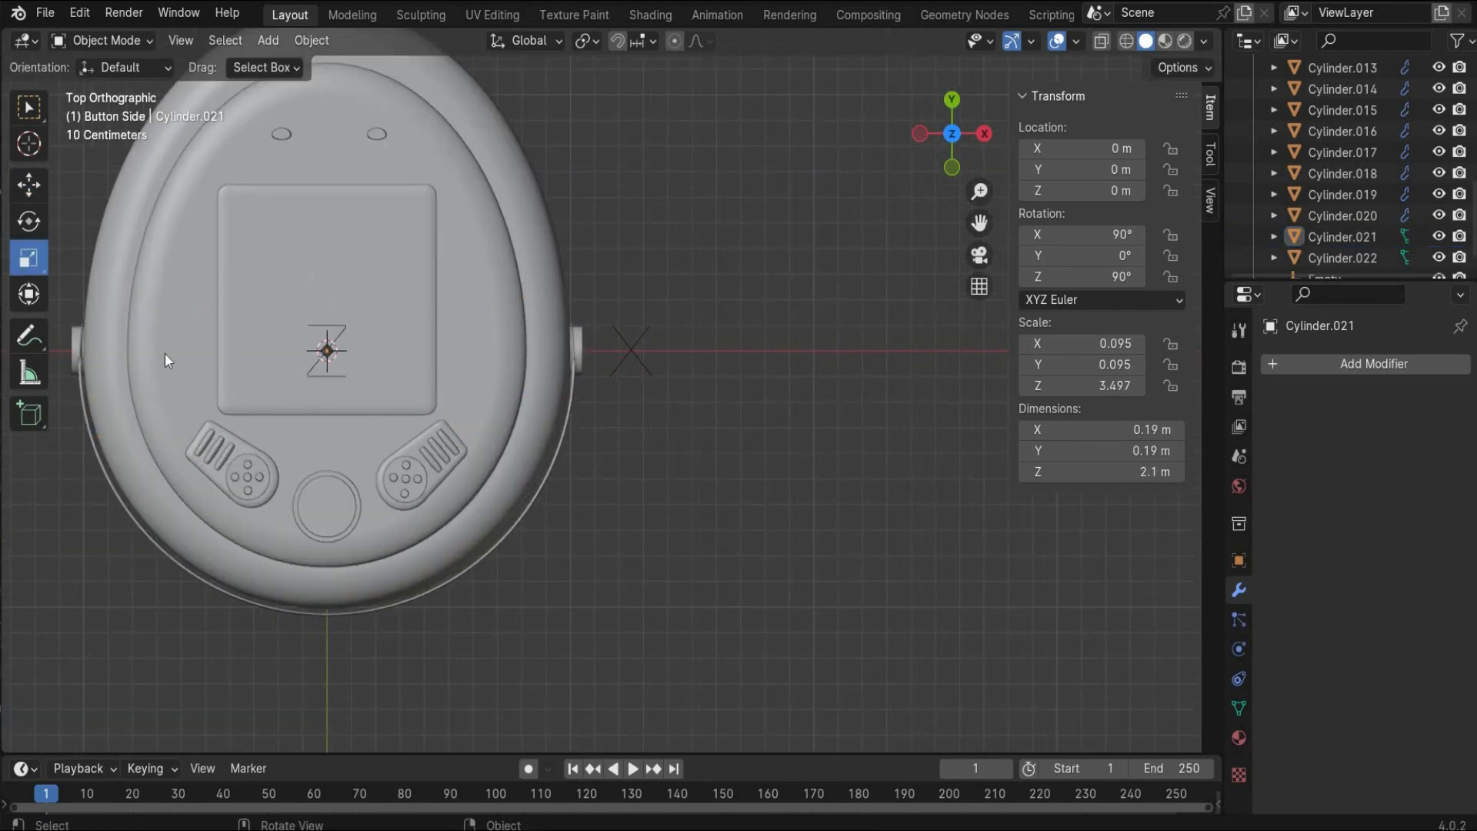
scroll(164, 353, "down", 1)
key("ctrl+v")
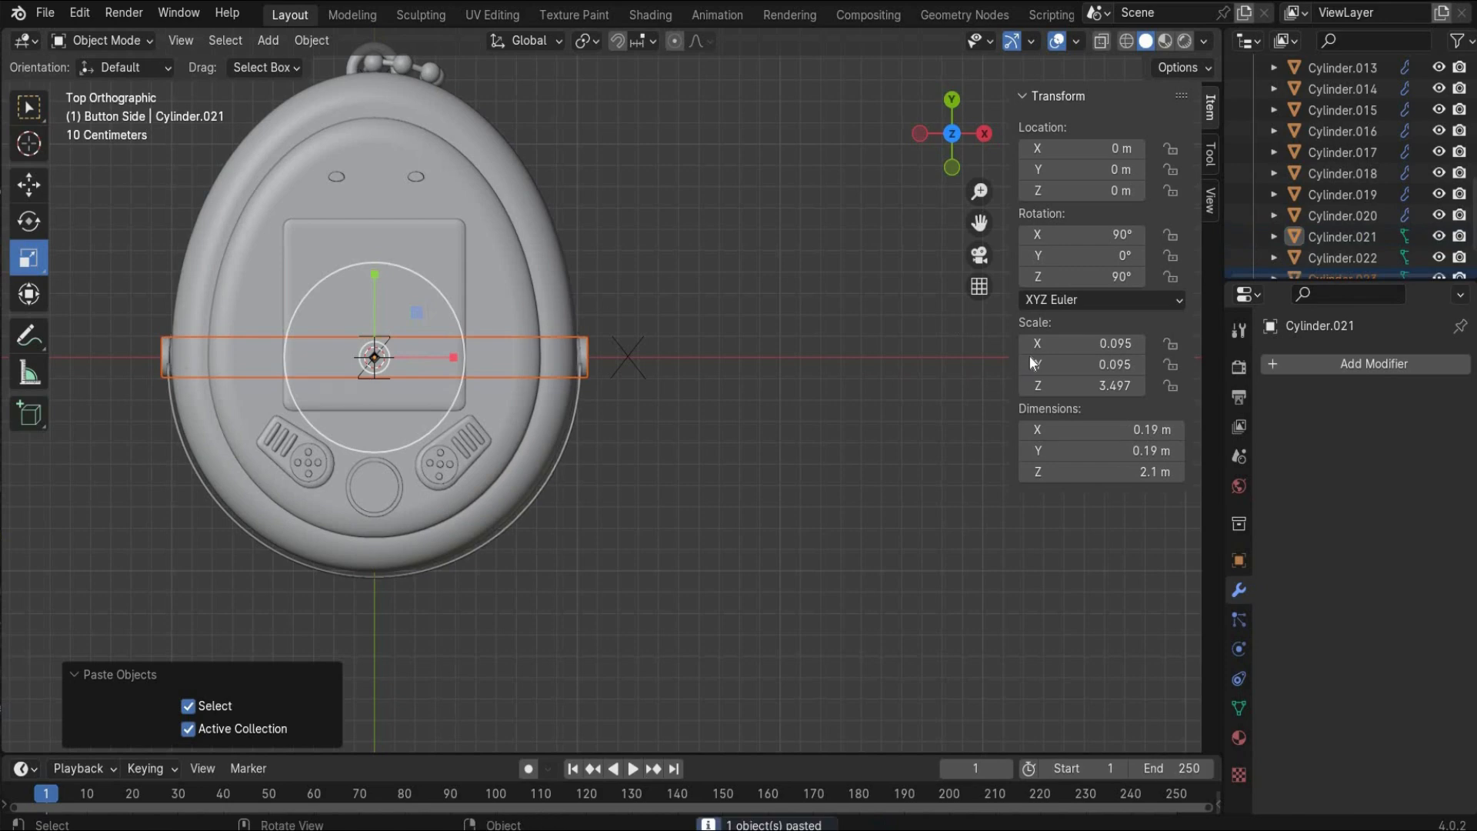
left_click(1070, 344)
type("0.0")
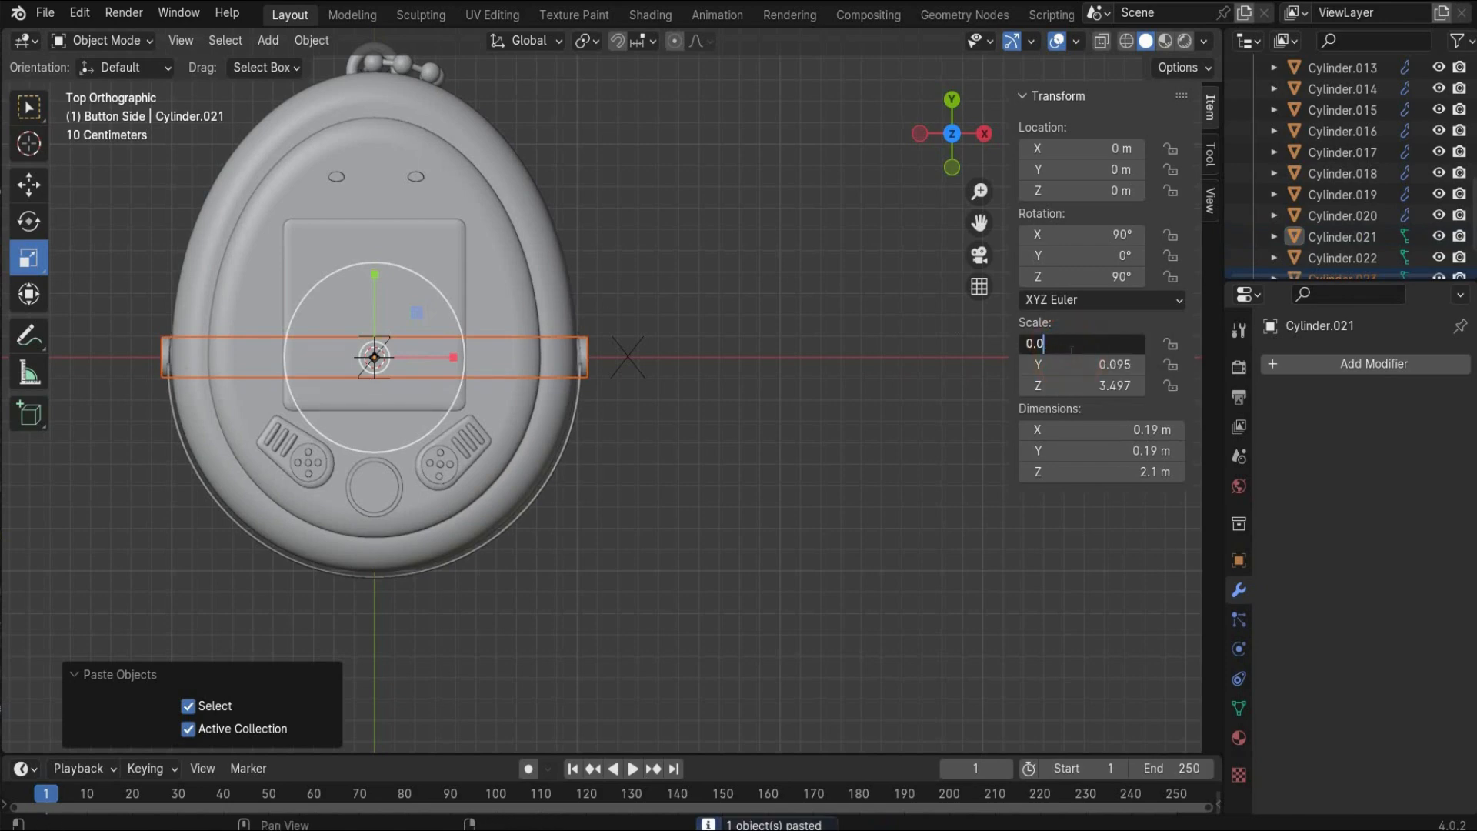
type("55")
key("Return")
left_click(1100, 364)
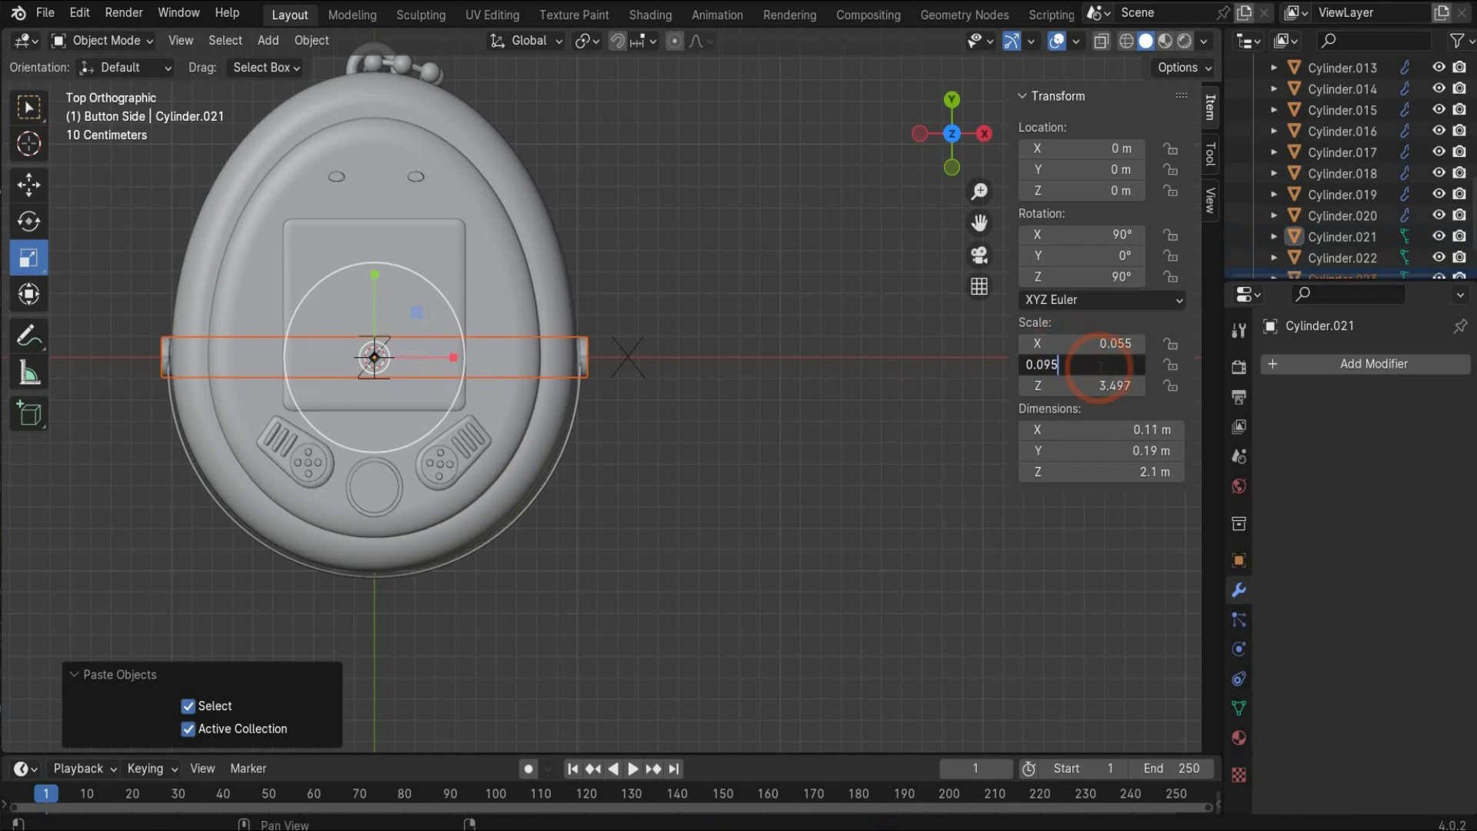
key("BackSpace")
key("BackSpace")
type("55")
key("Return")
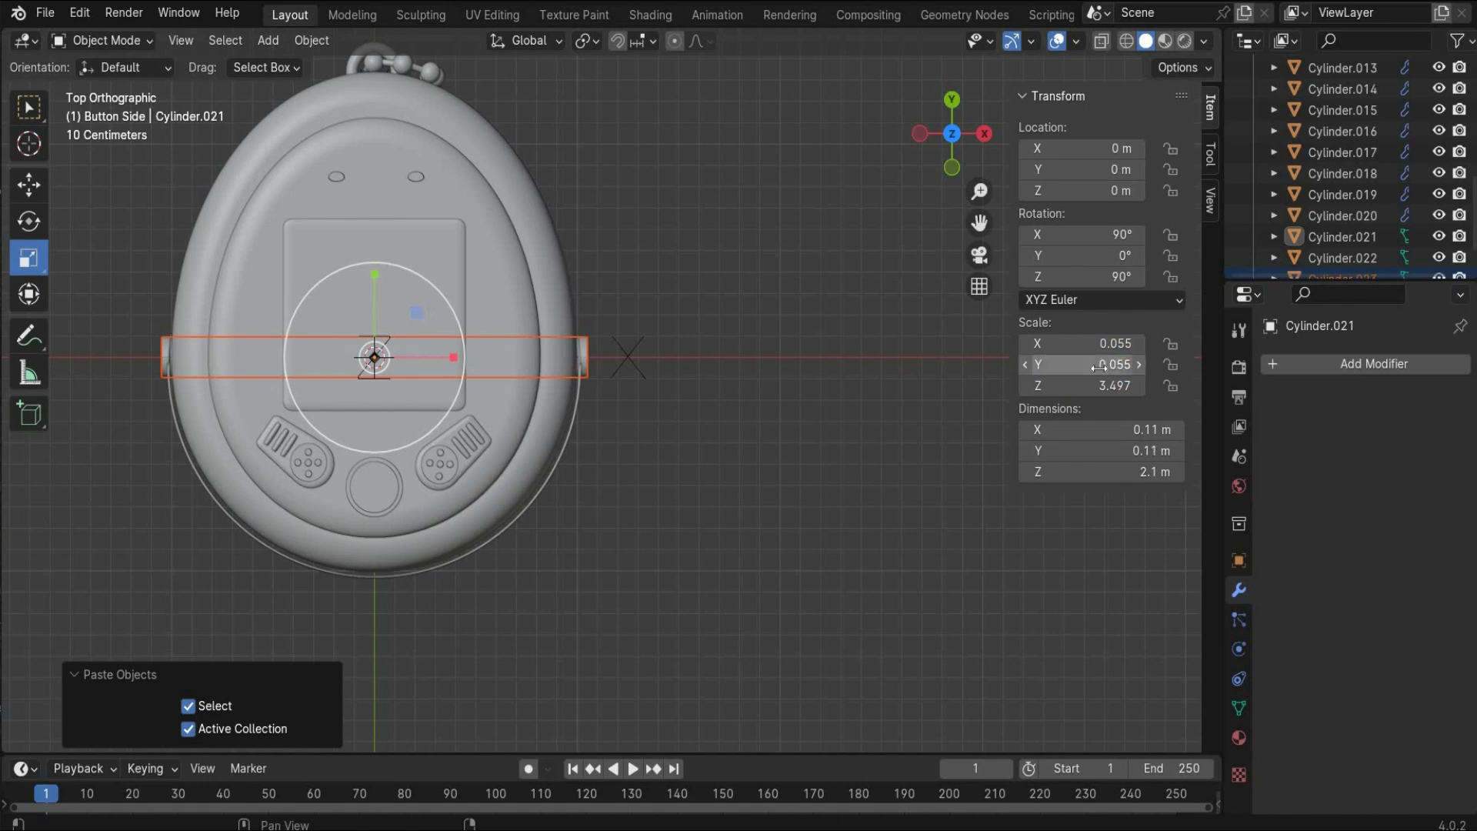
Lengthen the thinner side cylinder to about 2.18 m so its ends protrude beyond the thicker one
left_click(632, 514)
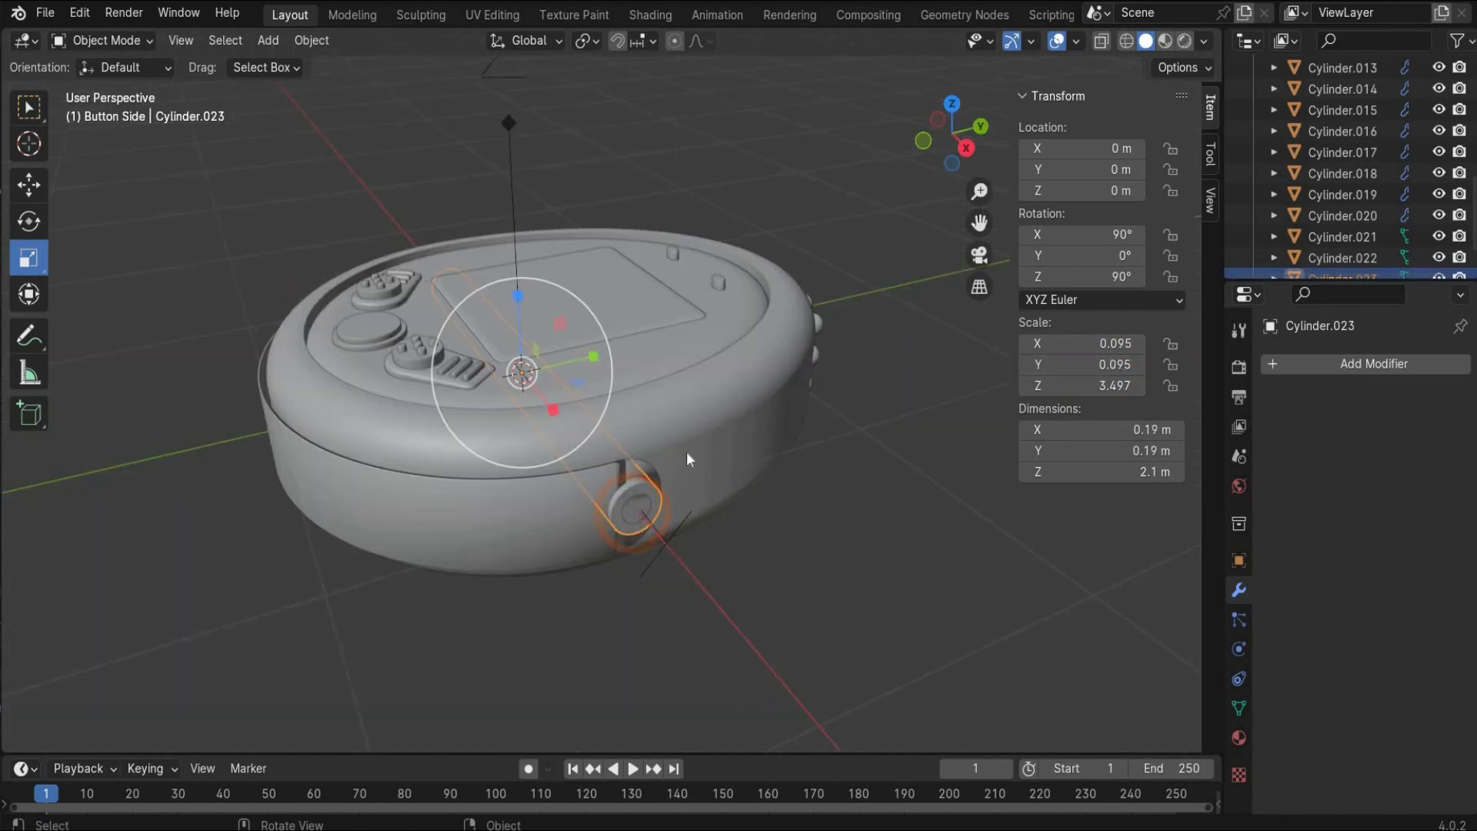
left_click(637, 508)
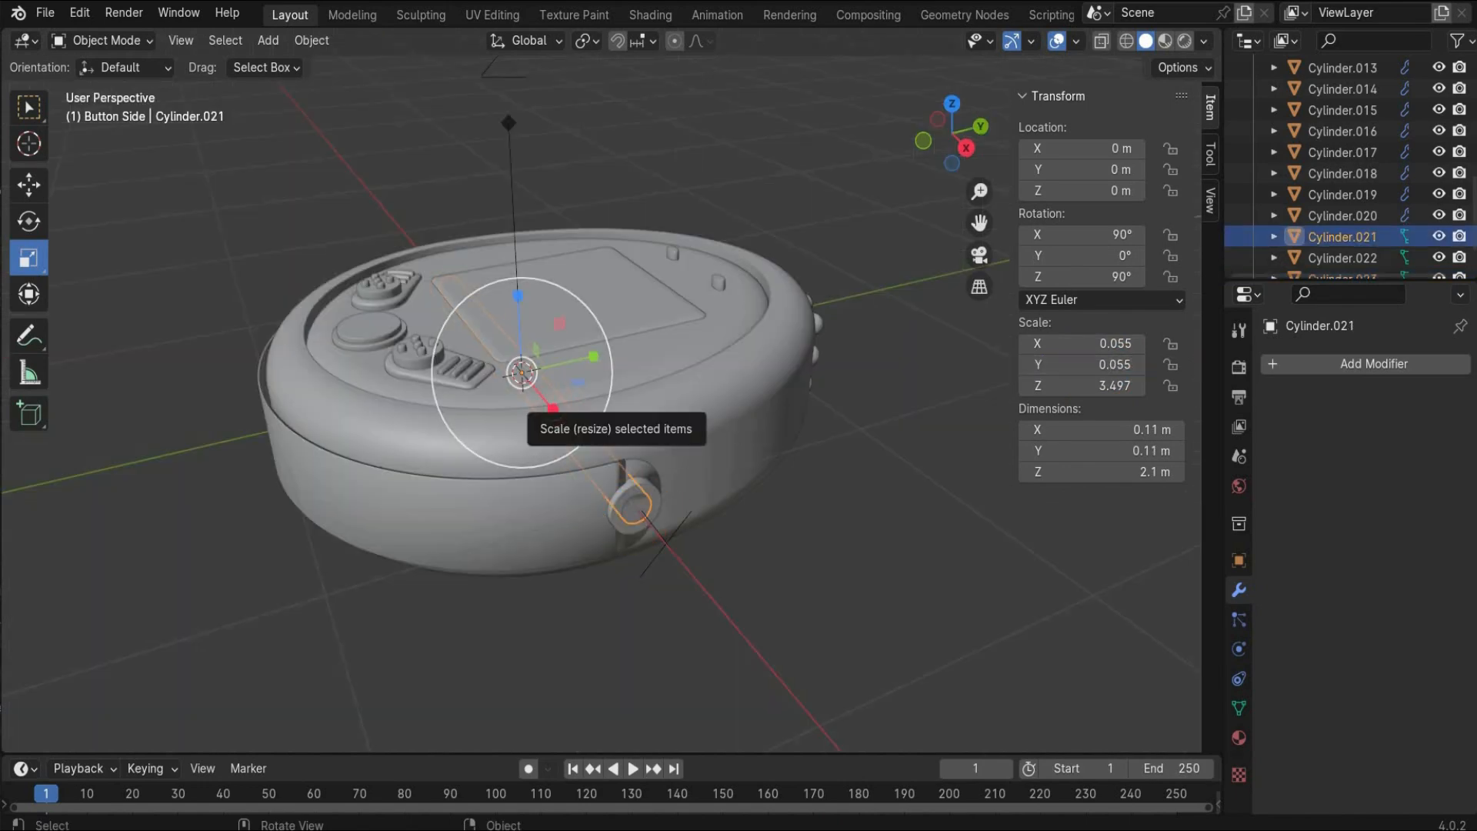
left_click_drag(554, 408, 559, 406)
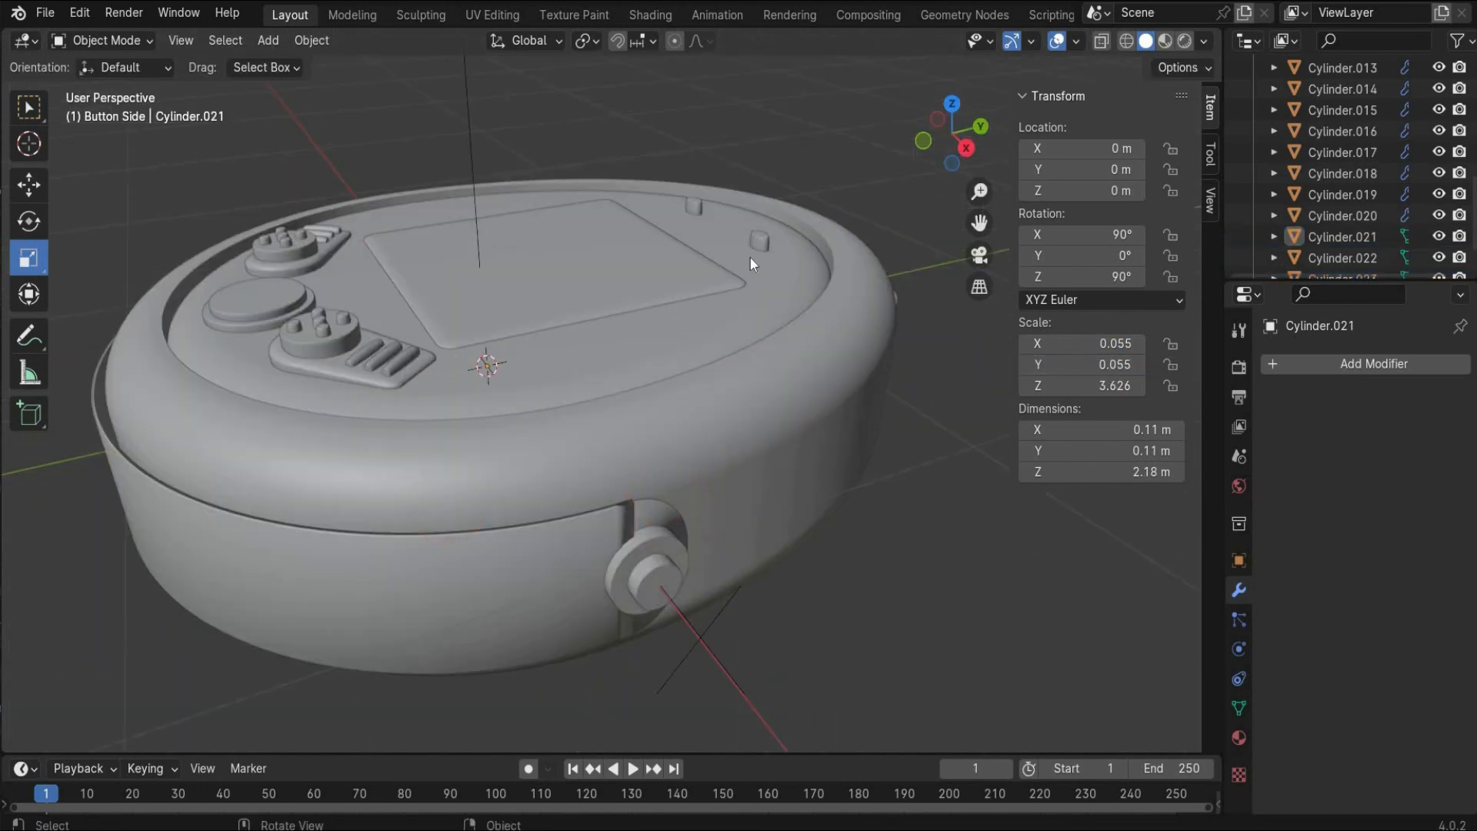
scroll(750, 257, "down", 3)
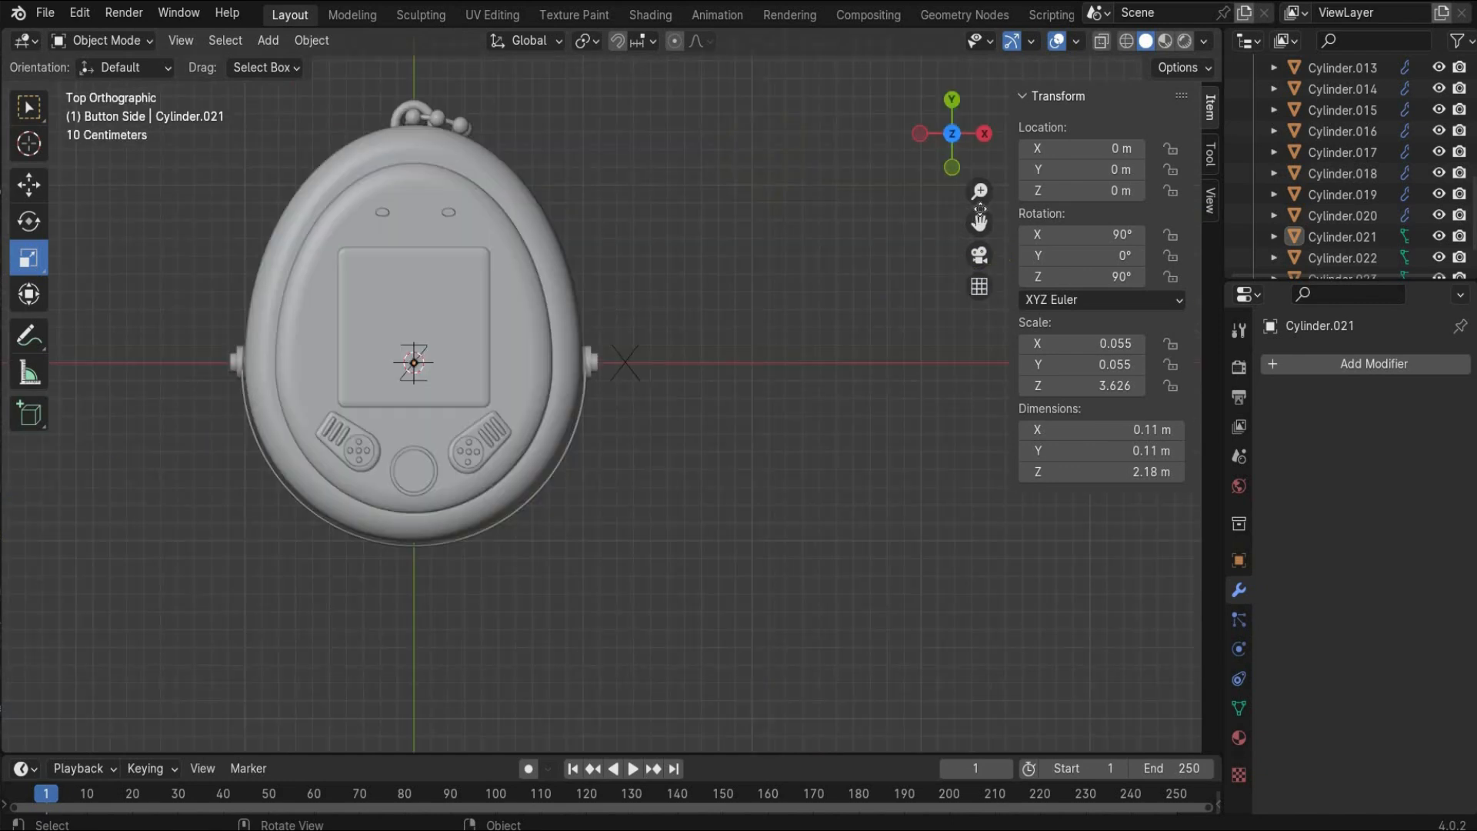
left_click_drag(981, 220, 1032, 323)
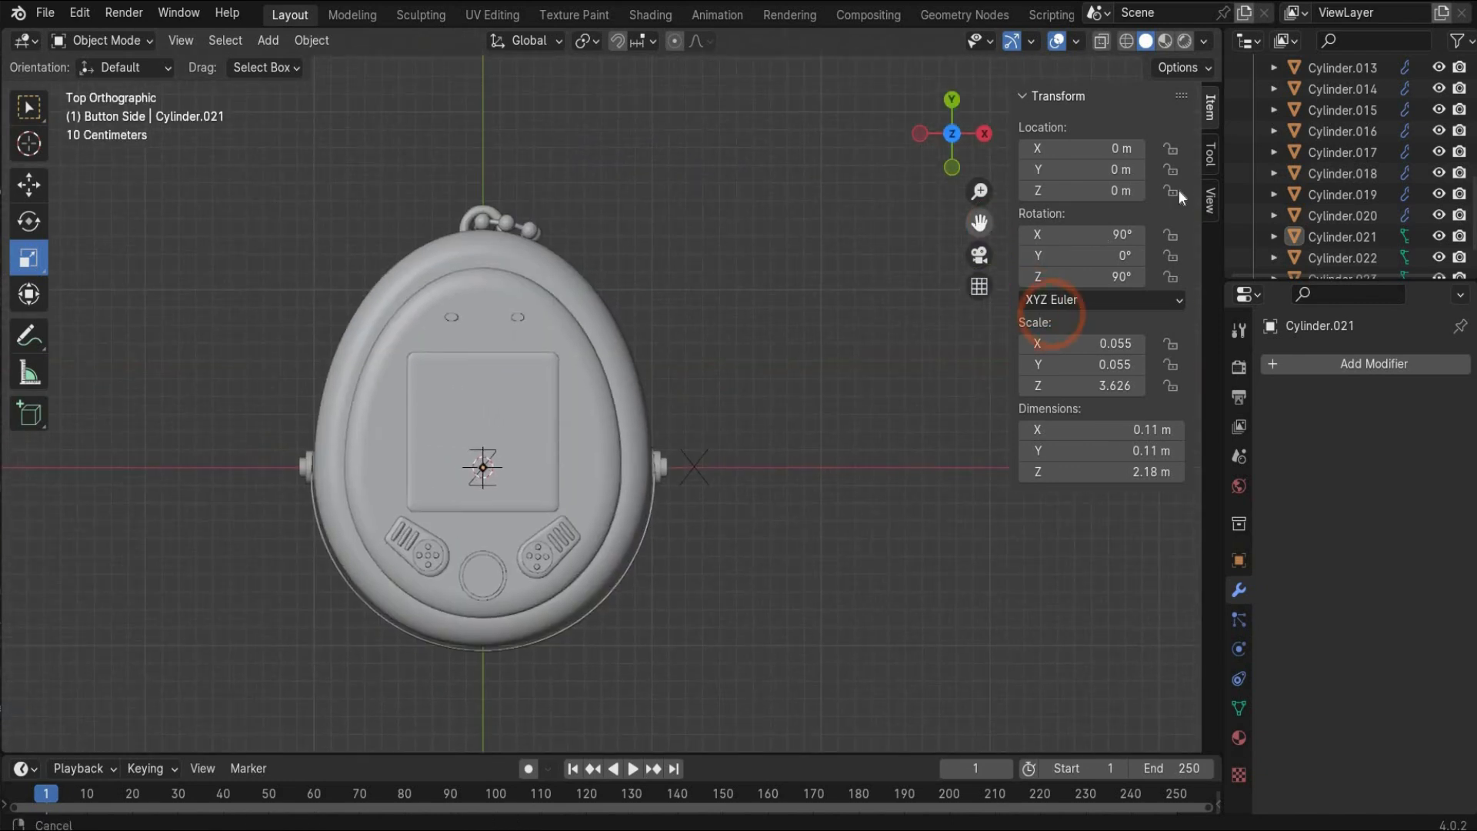
scroll(1302, 169, "up", 6)
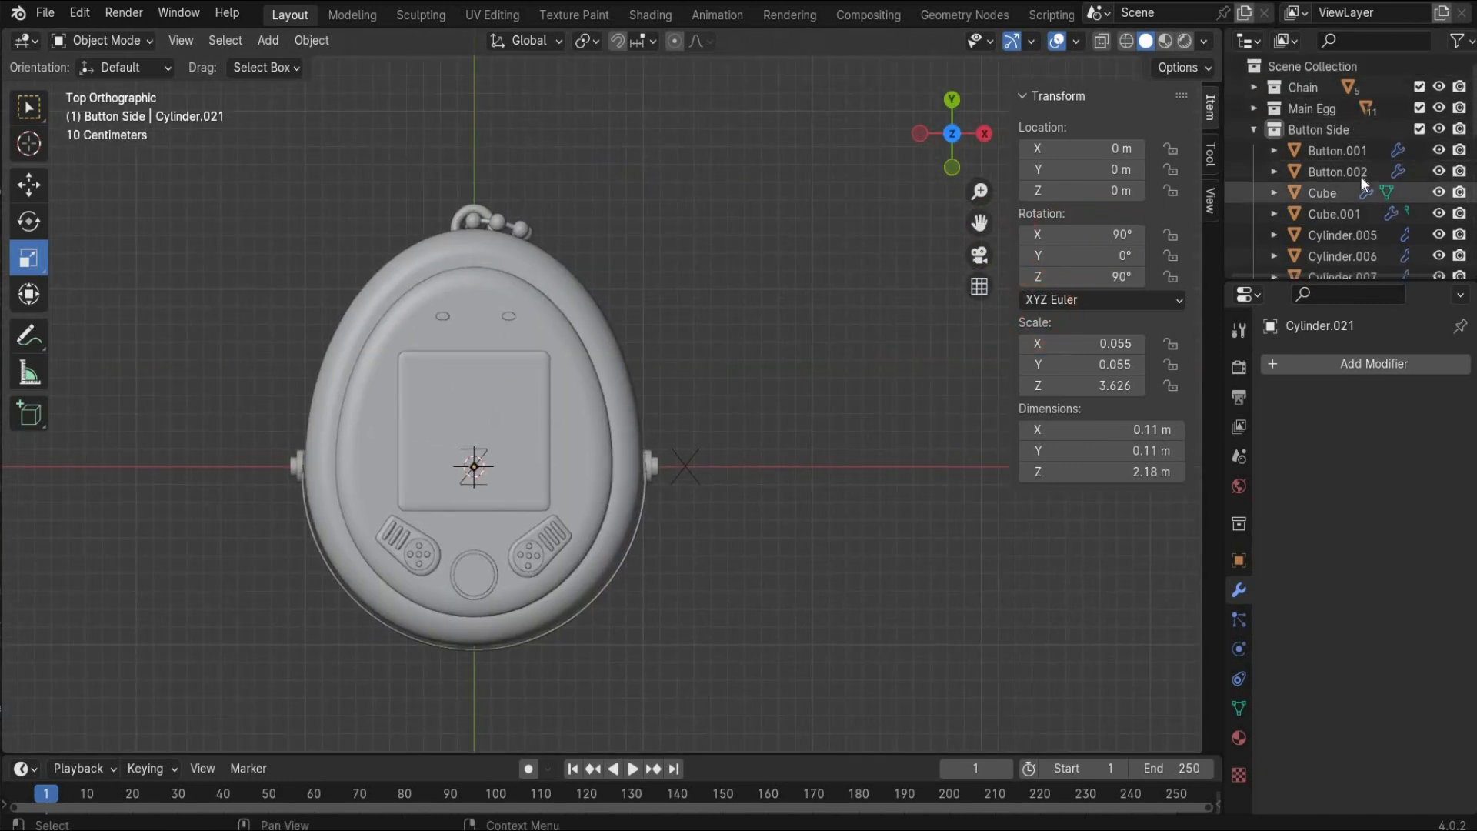
scroll(1360, 177, "down", 7)
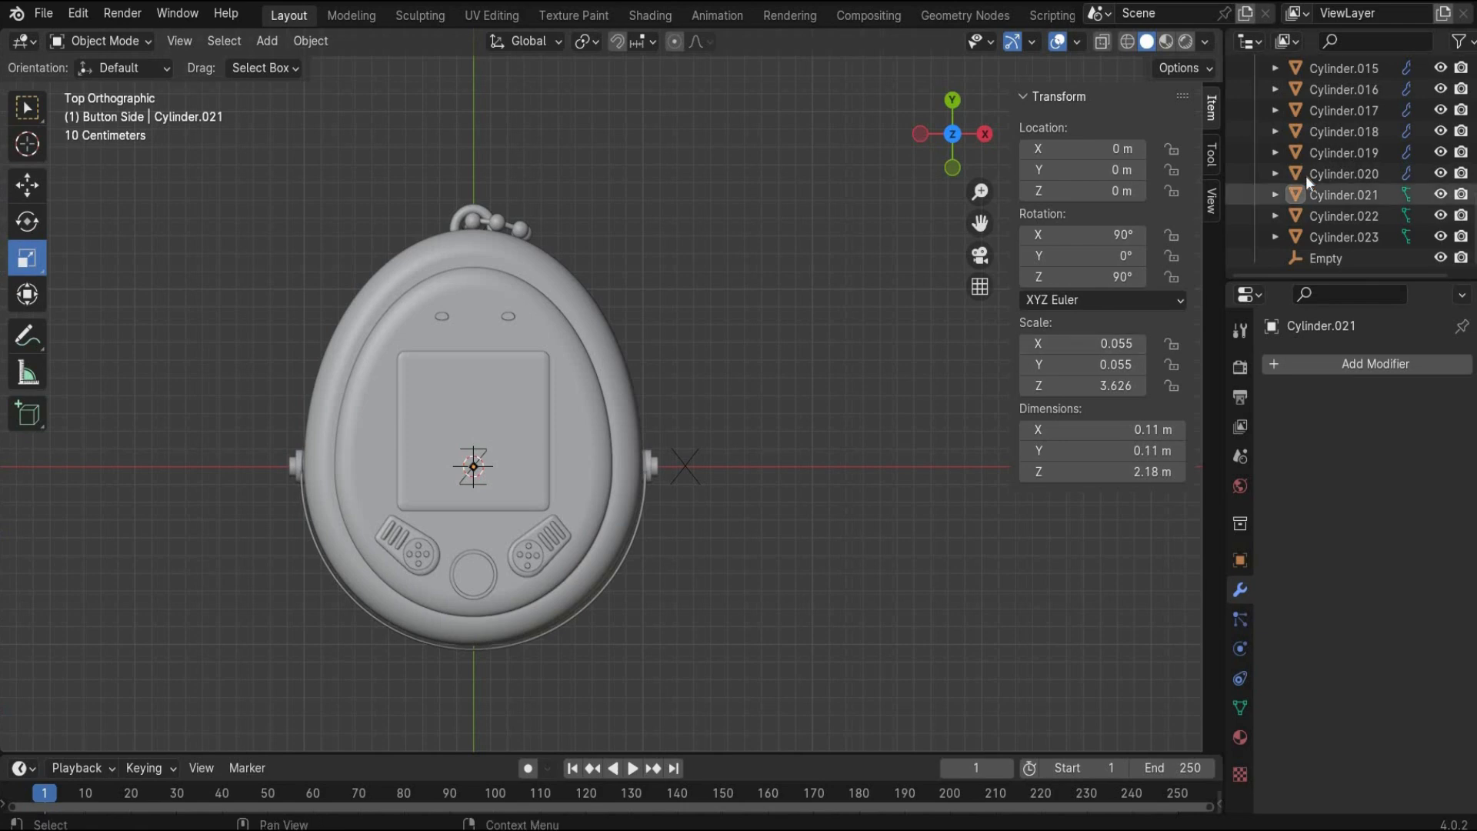
Collapse the Button Side collection, then set the scene's end frame to 150 in an enlarged timeline
scroll(1305, 176, "up", 8)
left_click(1255, 130)
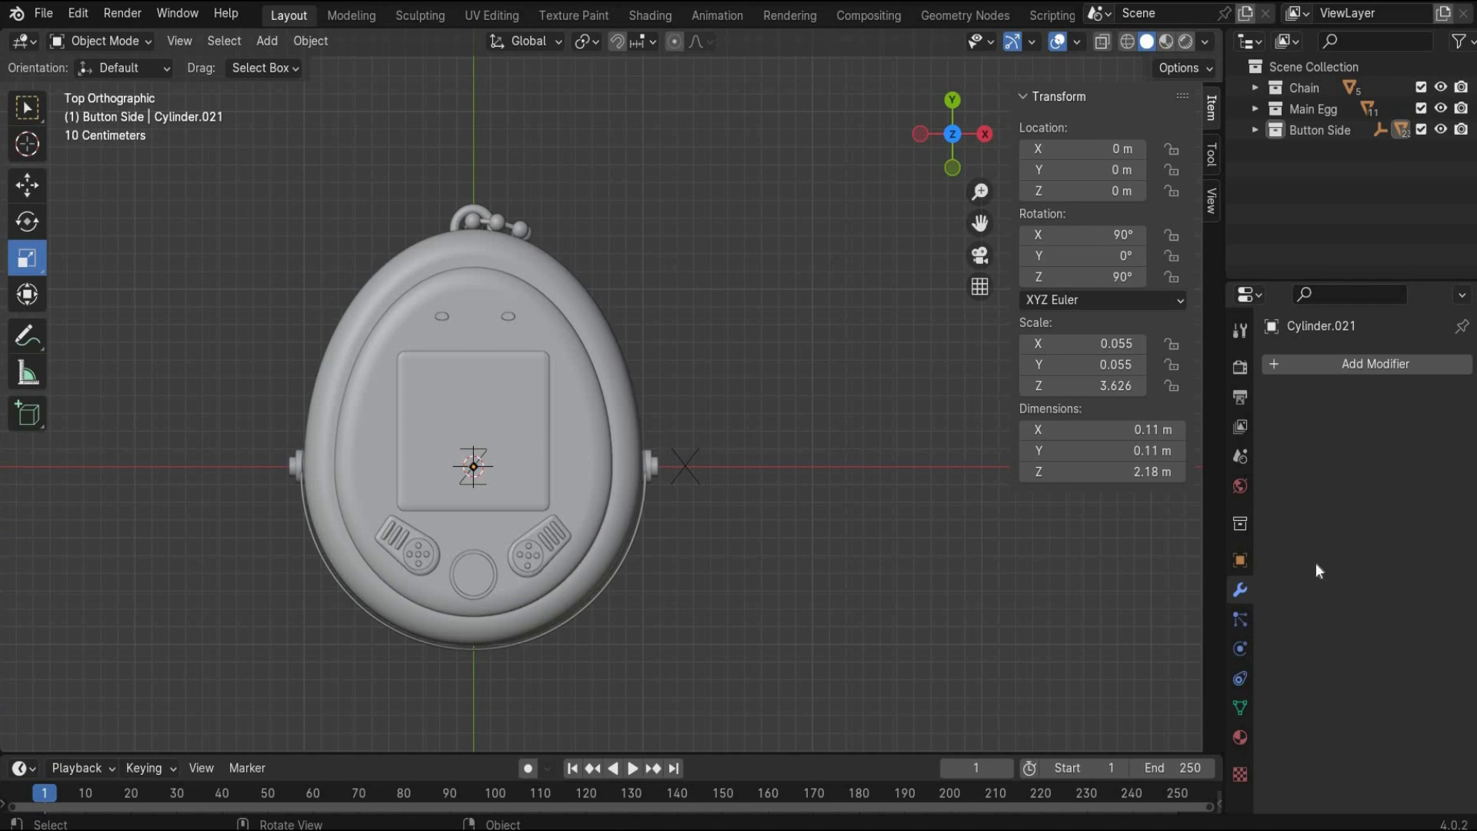
left_click(1170, 767)
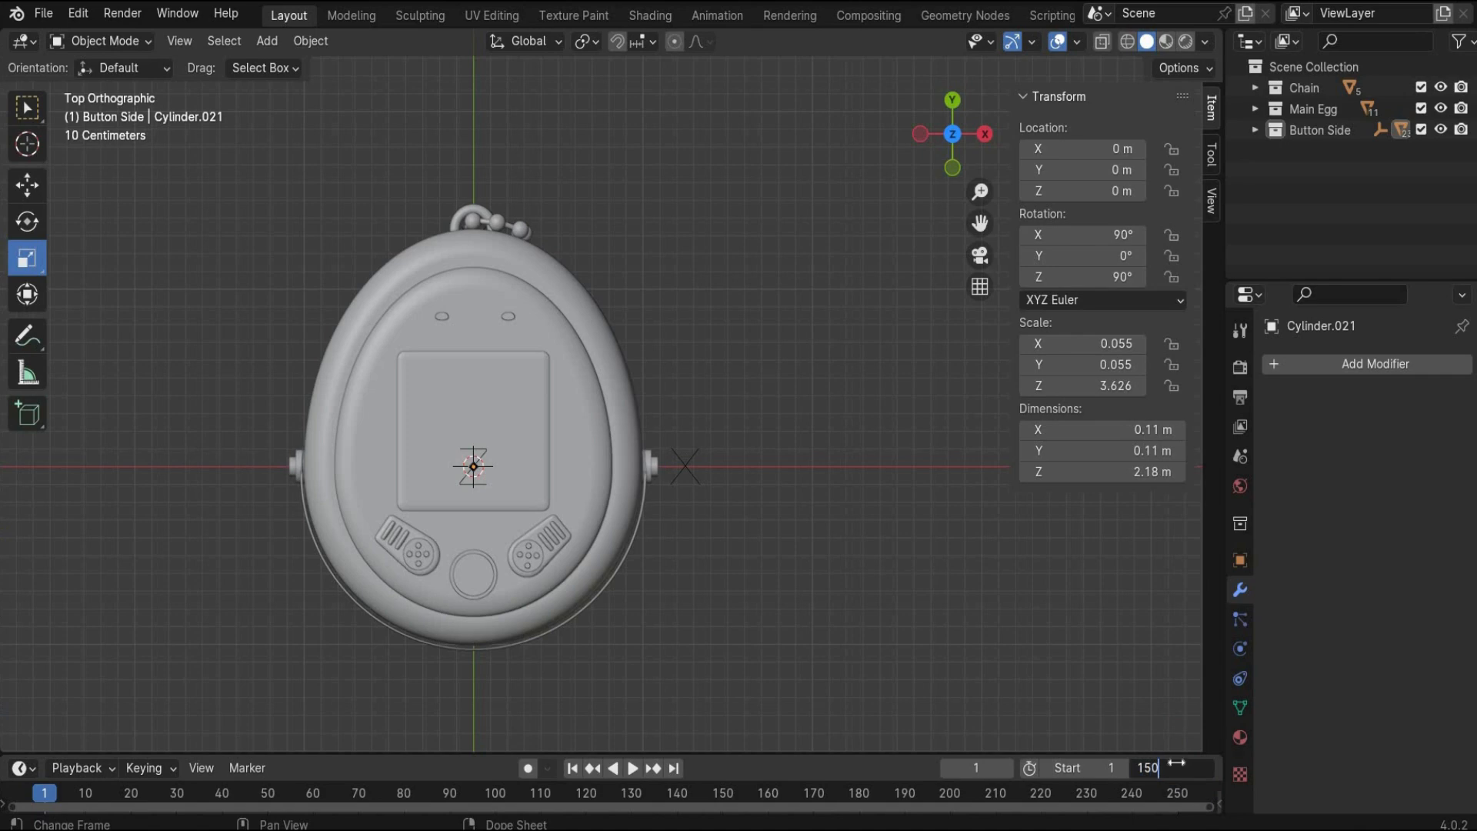
key("Return")
left_click_drag(824, 755, 852, 663)
Add a camera at the world origin and set the render resolution to 1080 × 1350 px
left_click(267, 41)
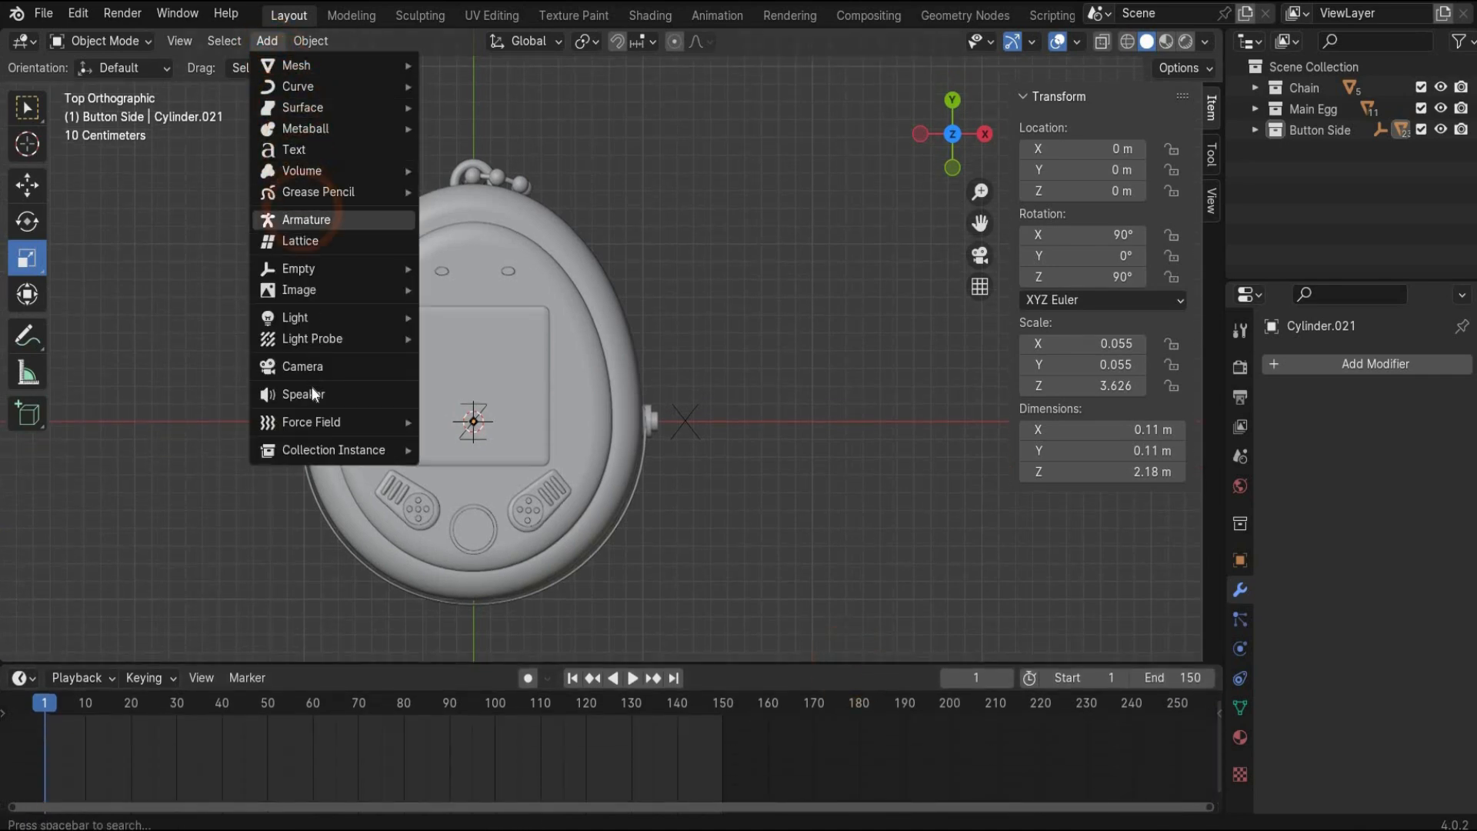
left_click(317, 362)
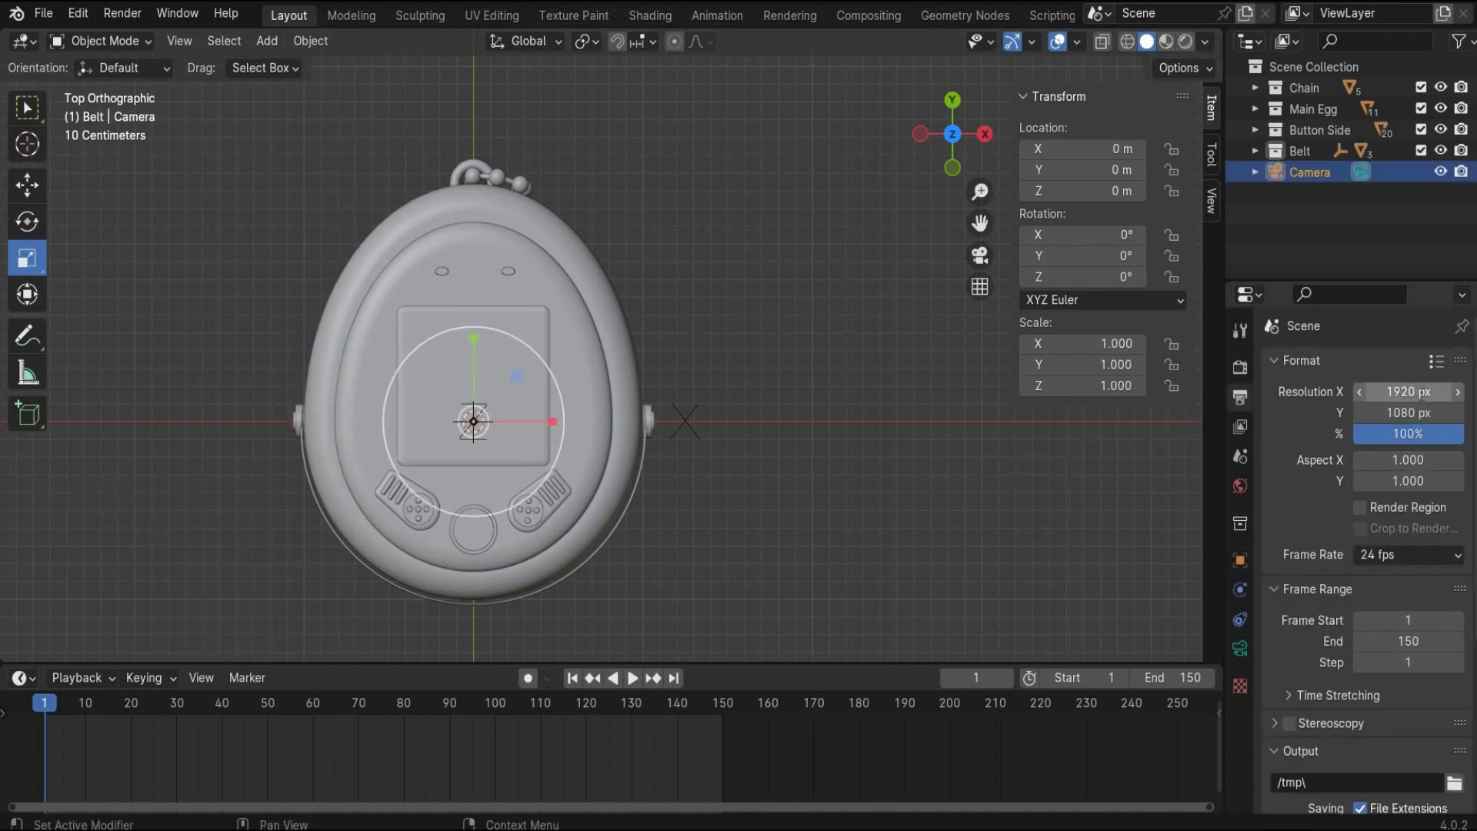
left_click(1423, 393)
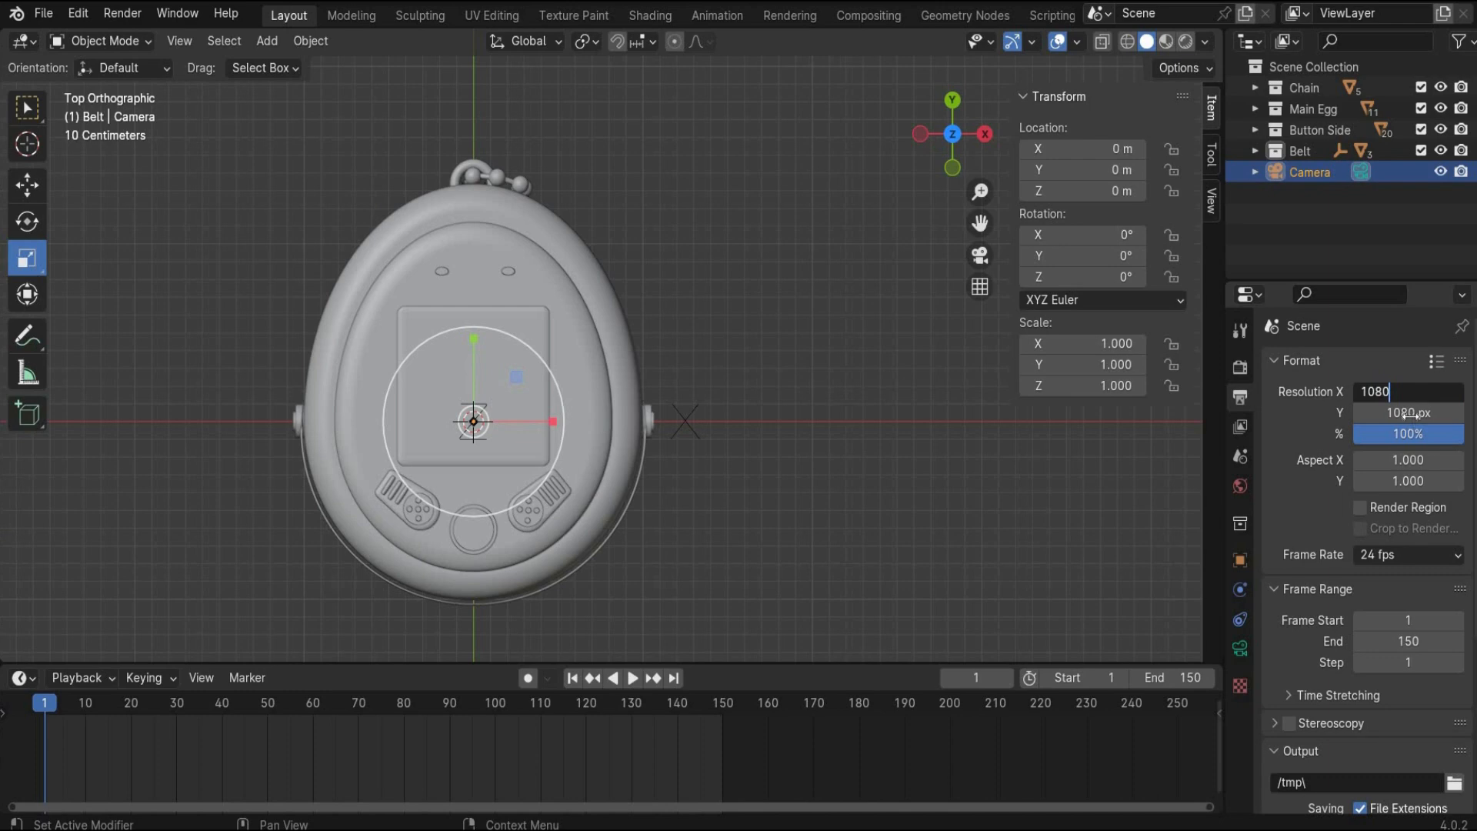
type("1080")
left_click(1414, 413)
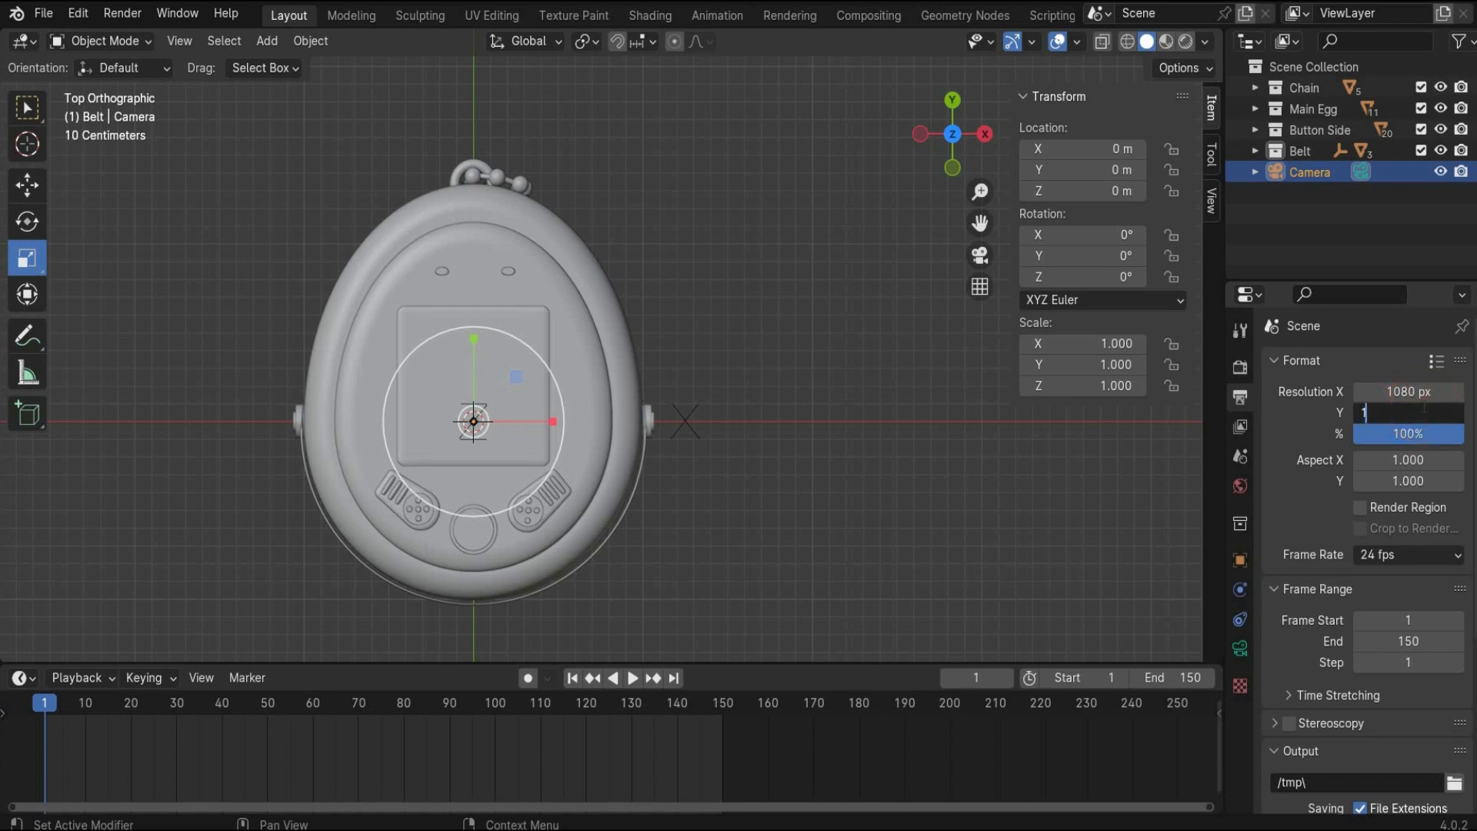
type("1350")
key("Return")
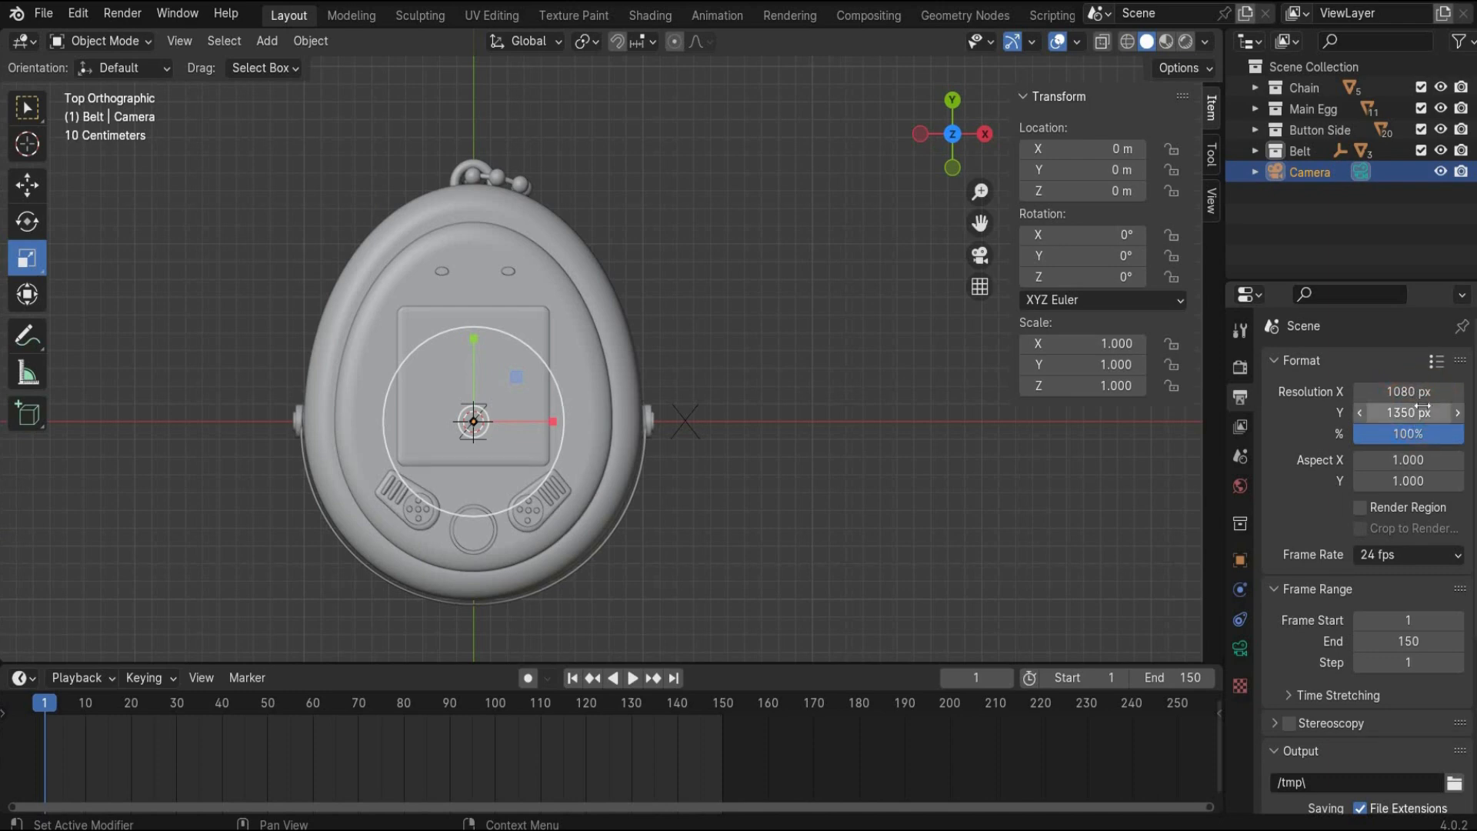
Look through the camera and frame the whole egg by moving it to Y 0.14 m and Z 4.49 m
left_click(982, 258)
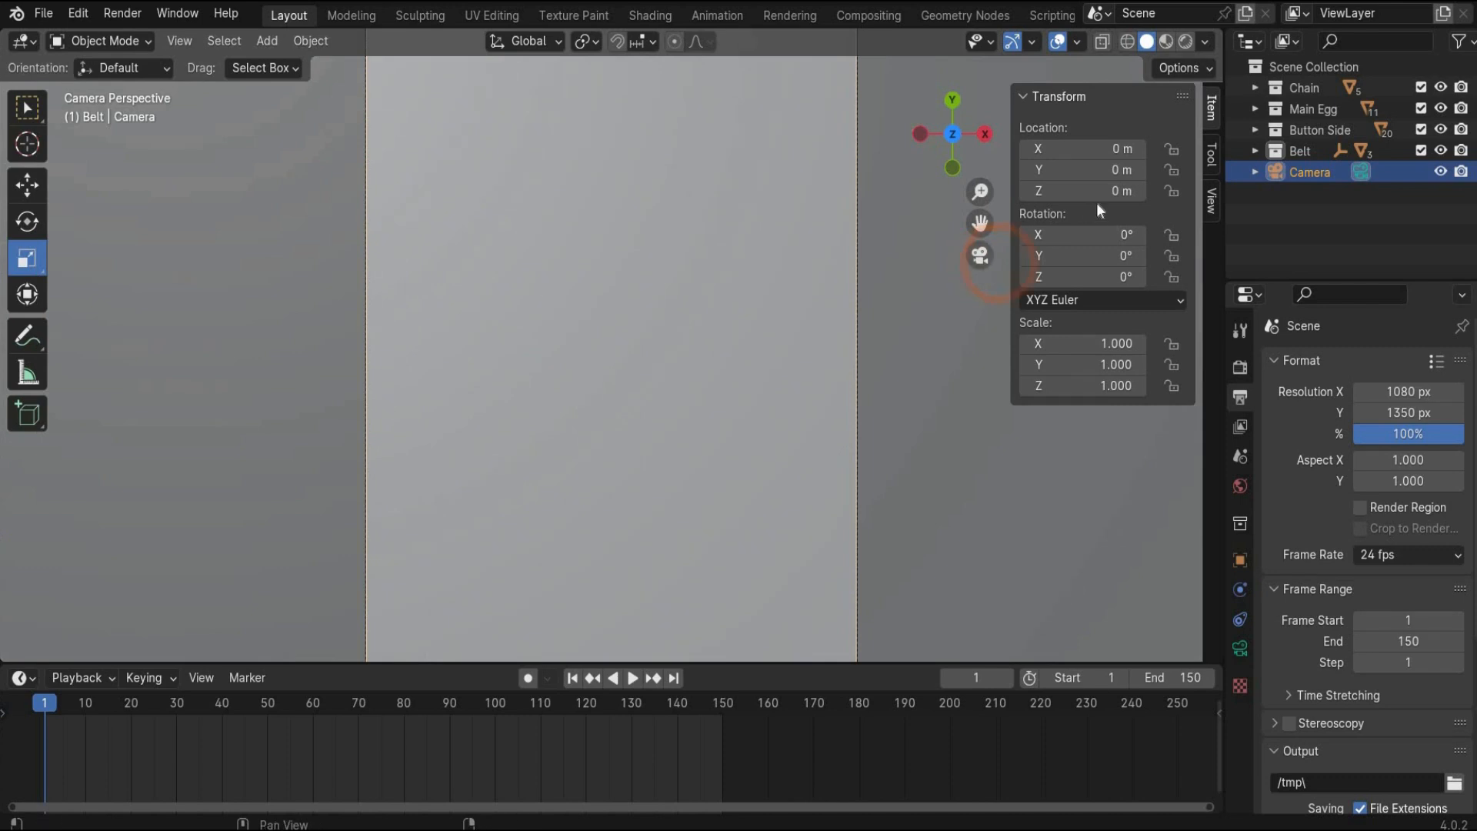
mouse_move(1101, 191)
left_mouse_down()
mouse_move(1177, 190)
mouse_move(1116, 170)
left_mouse_up()
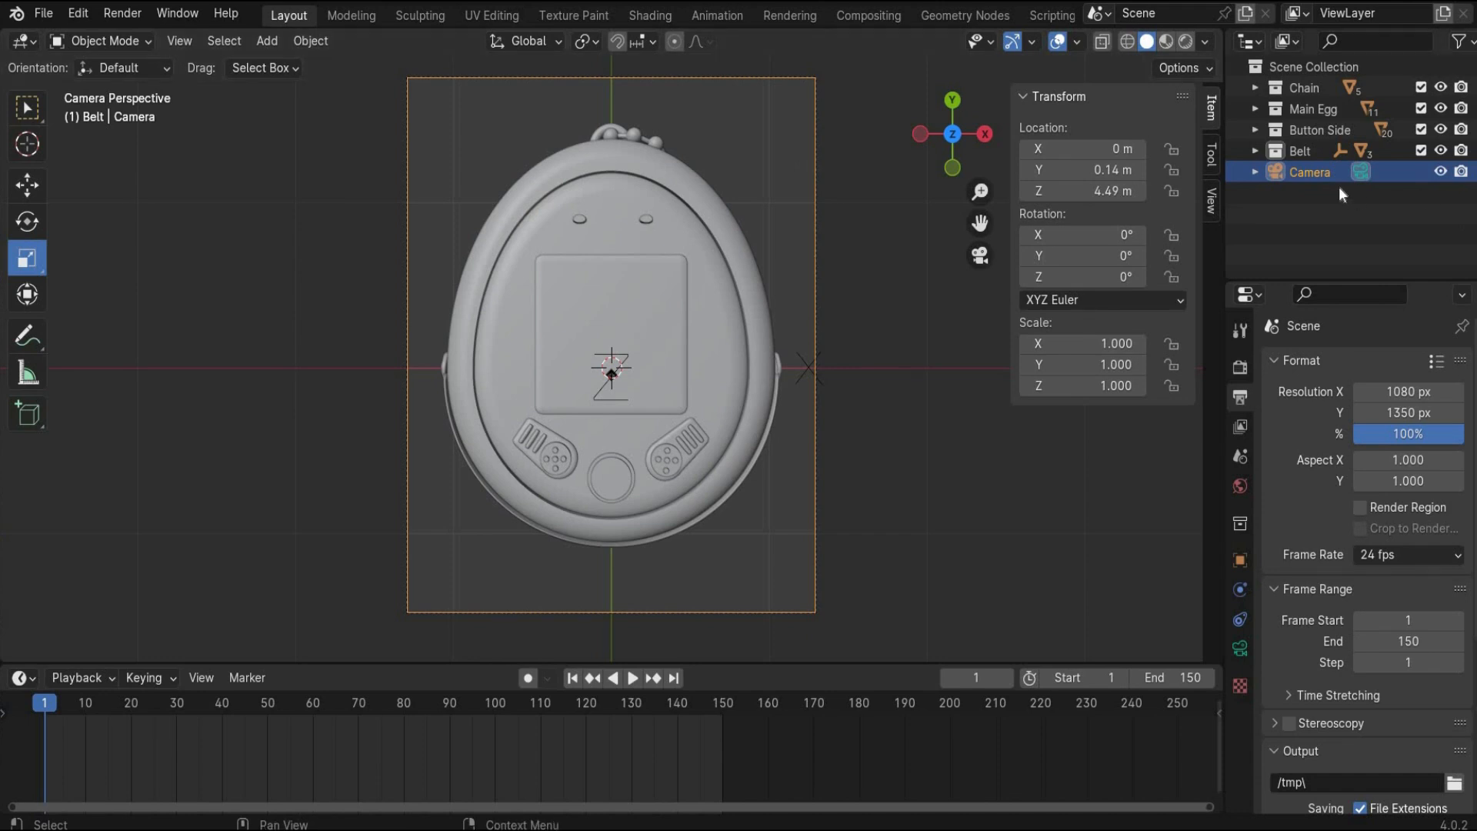
Add a sphere empty at the world origin as the camera's pivot and deselect it
left_click(267, 42)
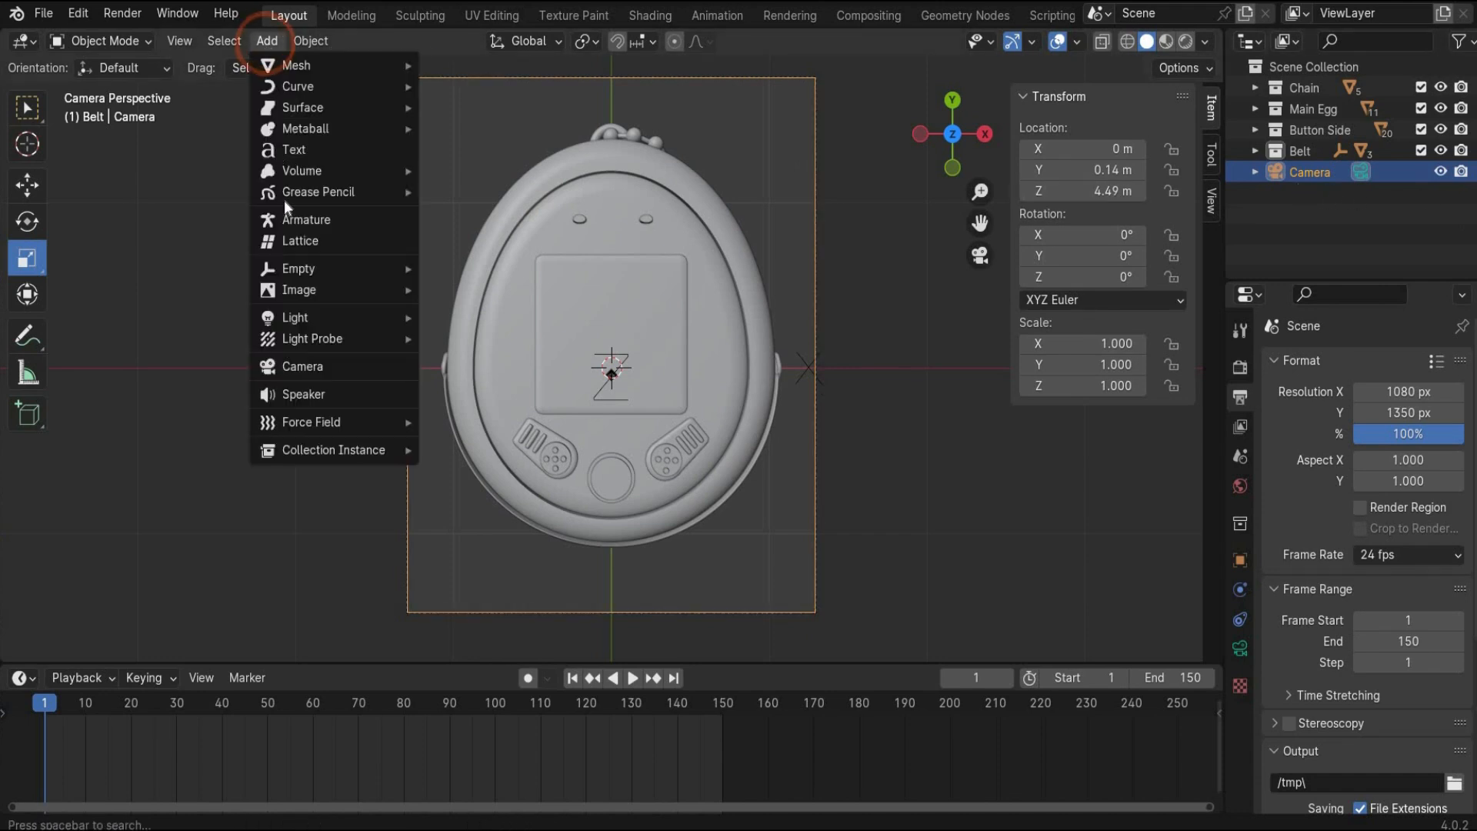
mouse_move(307, 269)
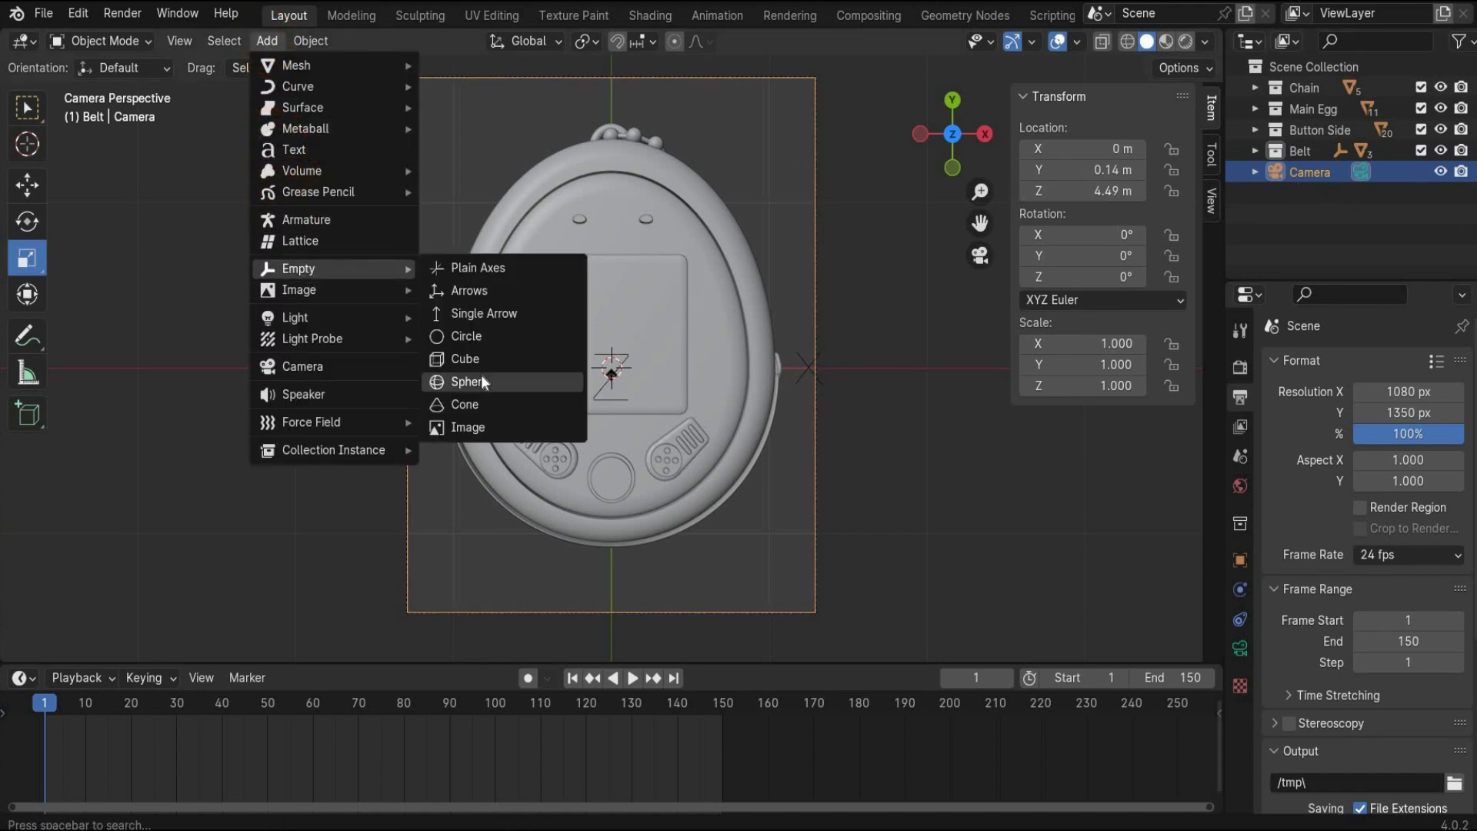
left_click(483, 379)
left_click(705, 418)
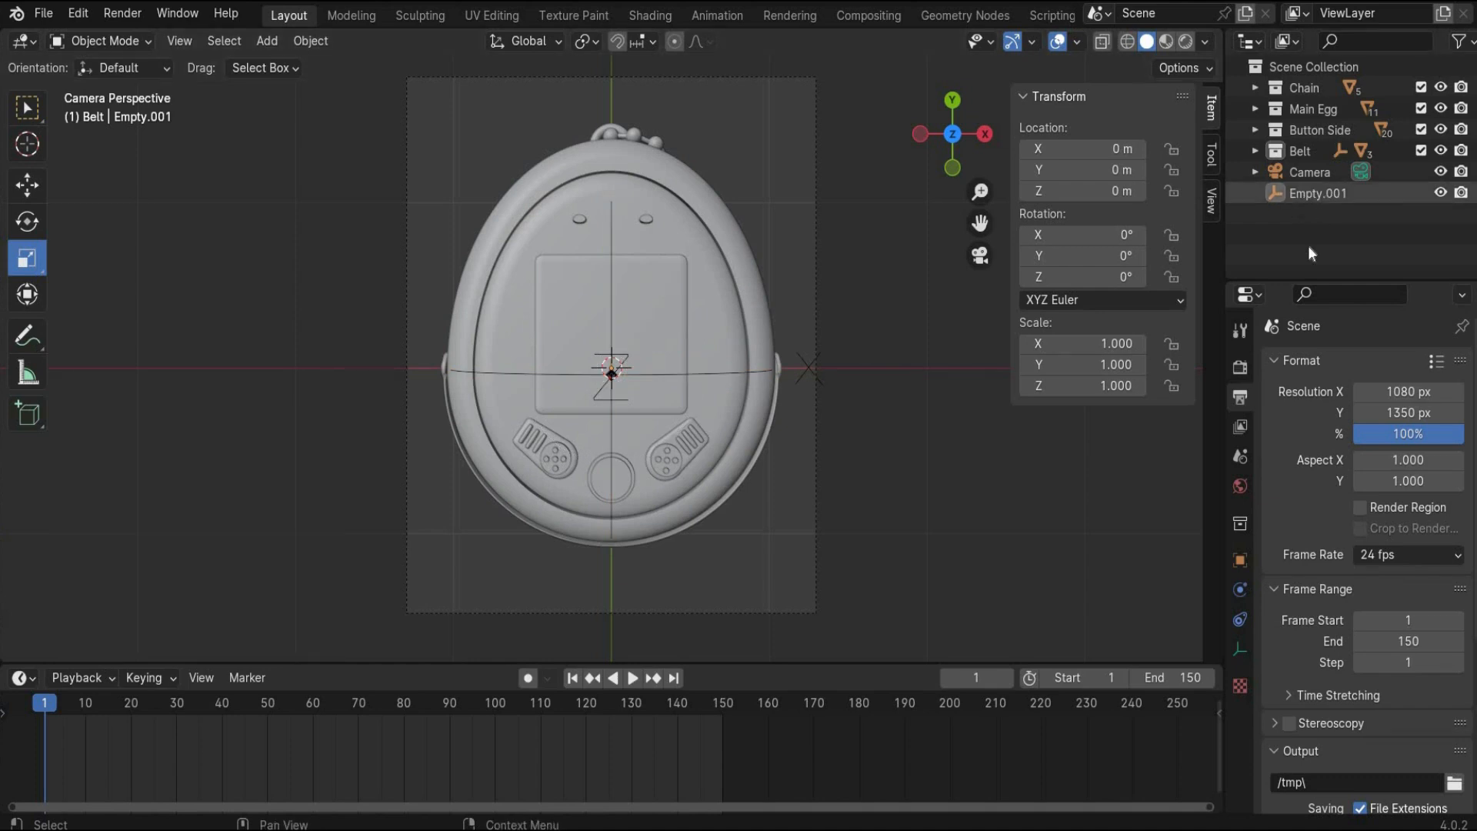
Parent the camera to the sphere empty with the Object (Keep Transform) option
left_click(1321, 193)
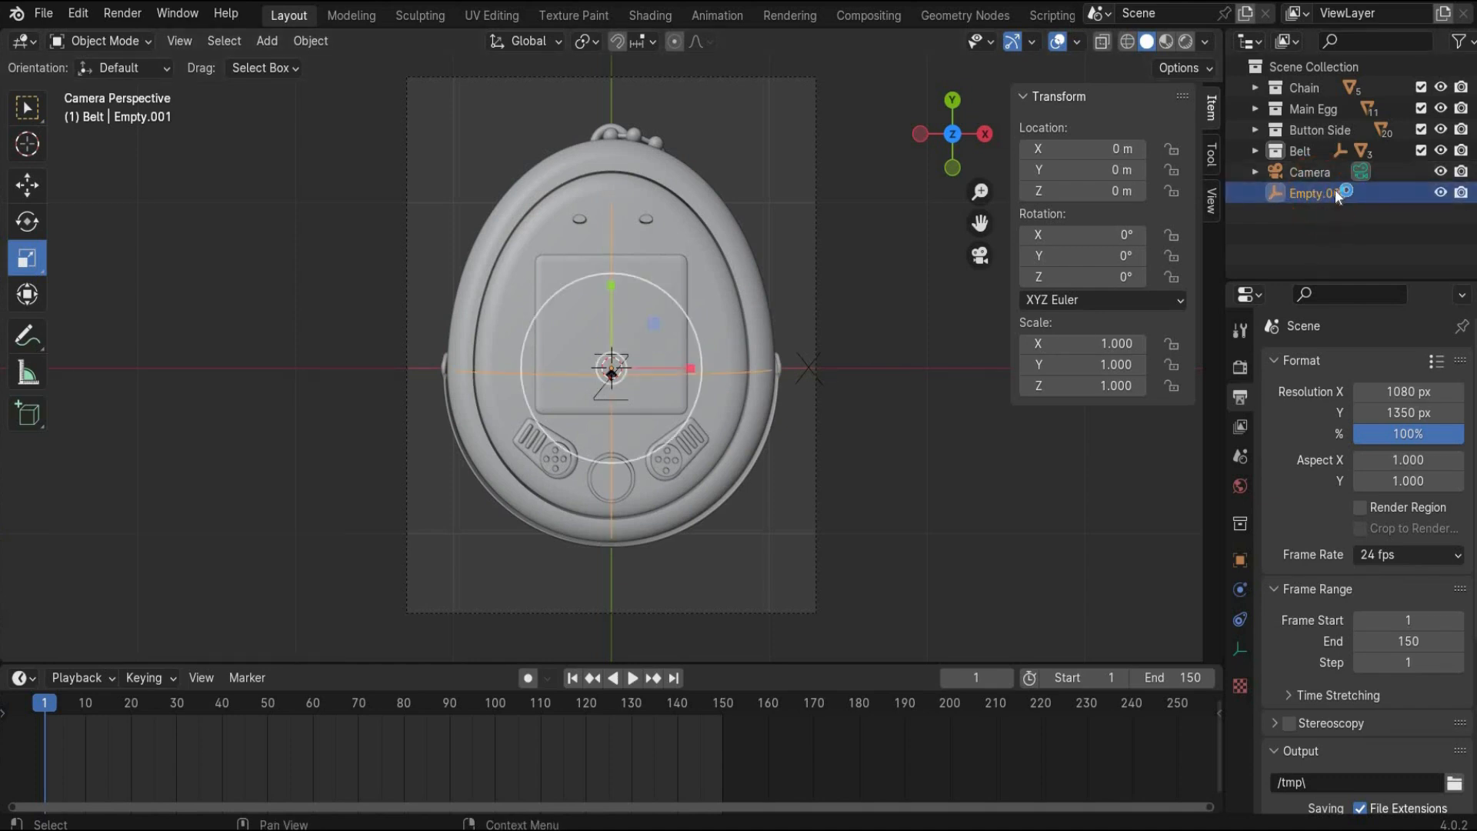
left_click(1326, 175, "shift")
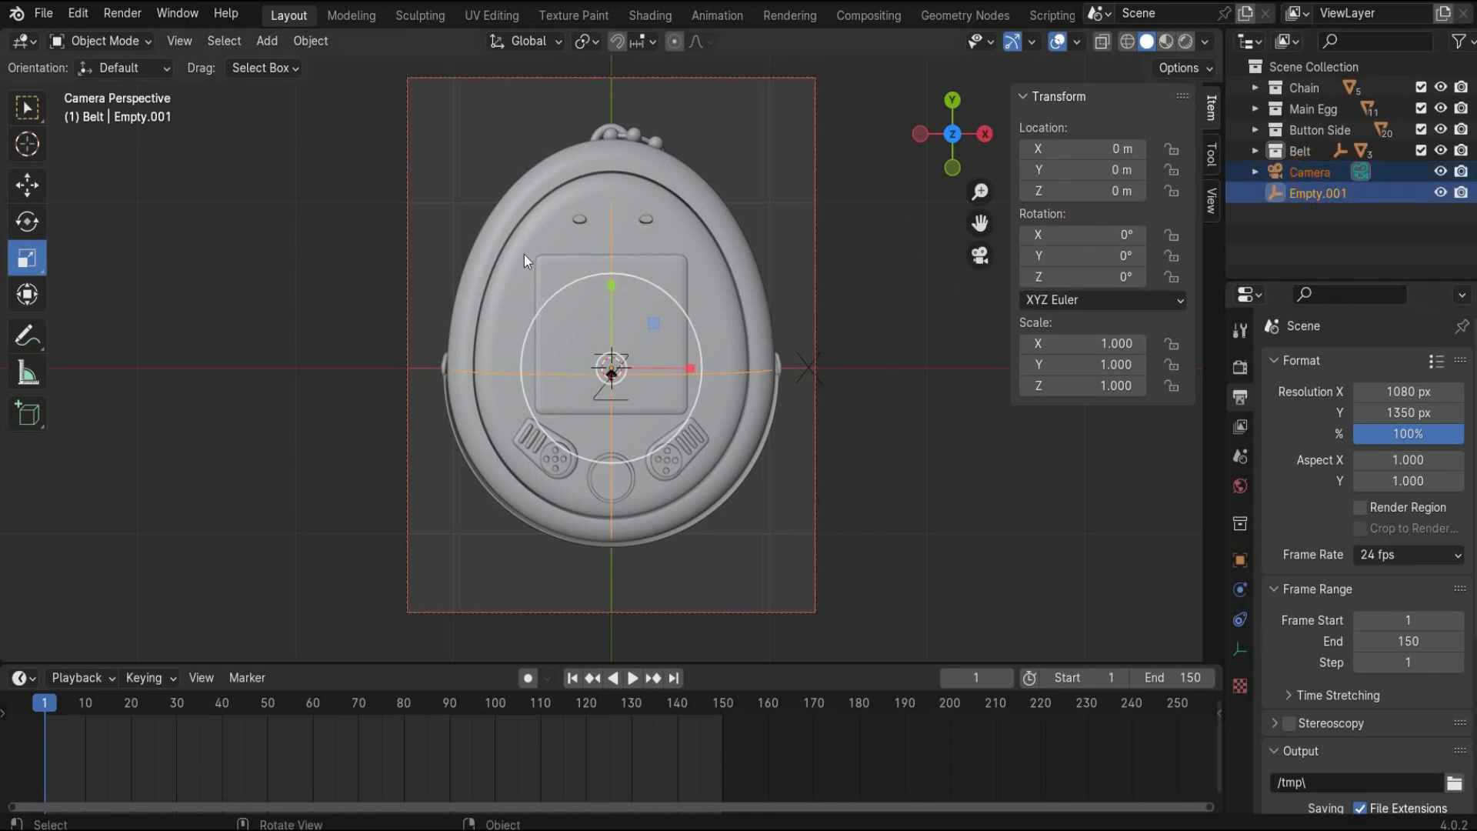
key("ctrl+p")
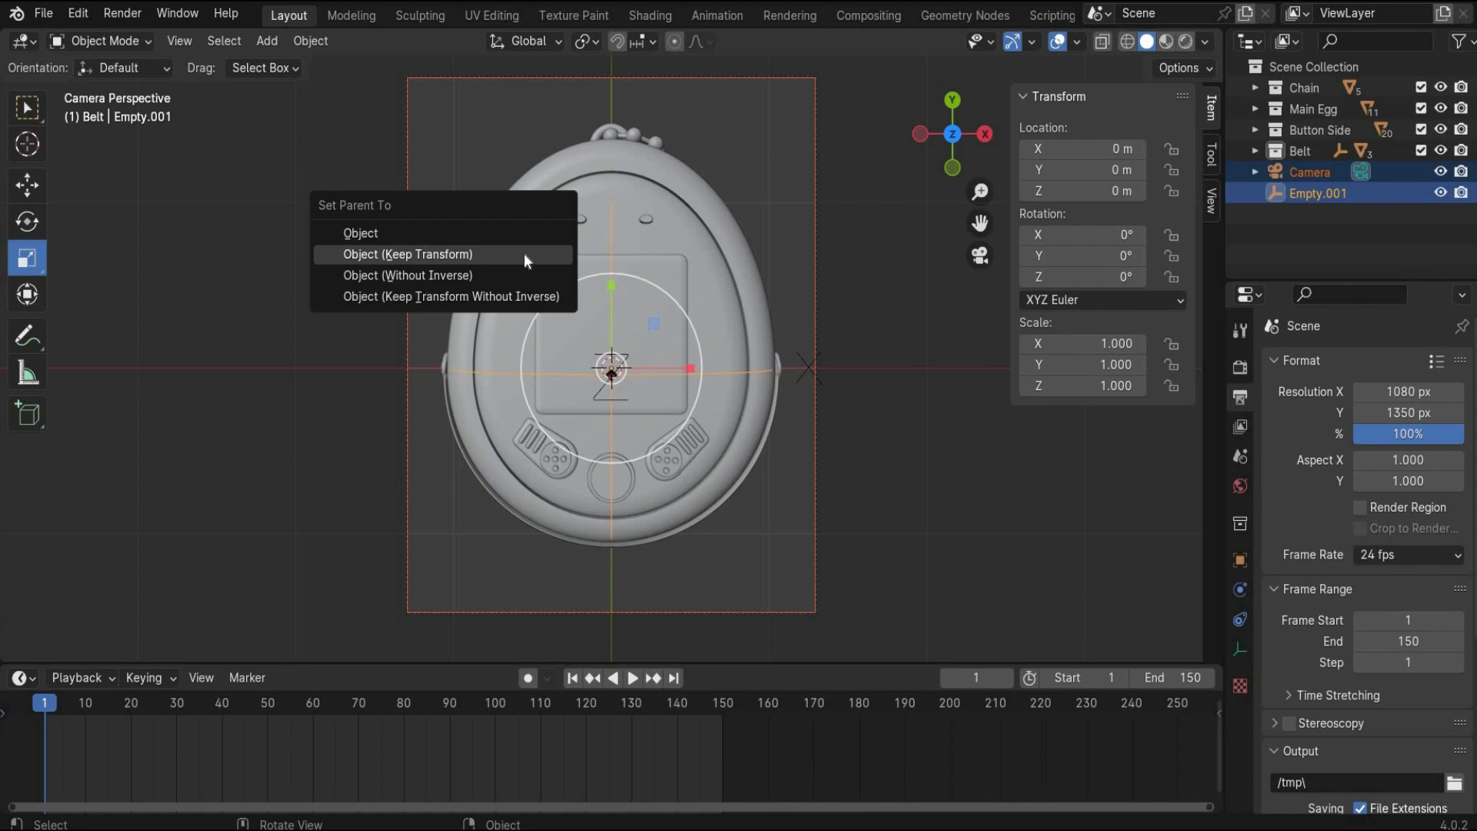
left_click(524, 254)
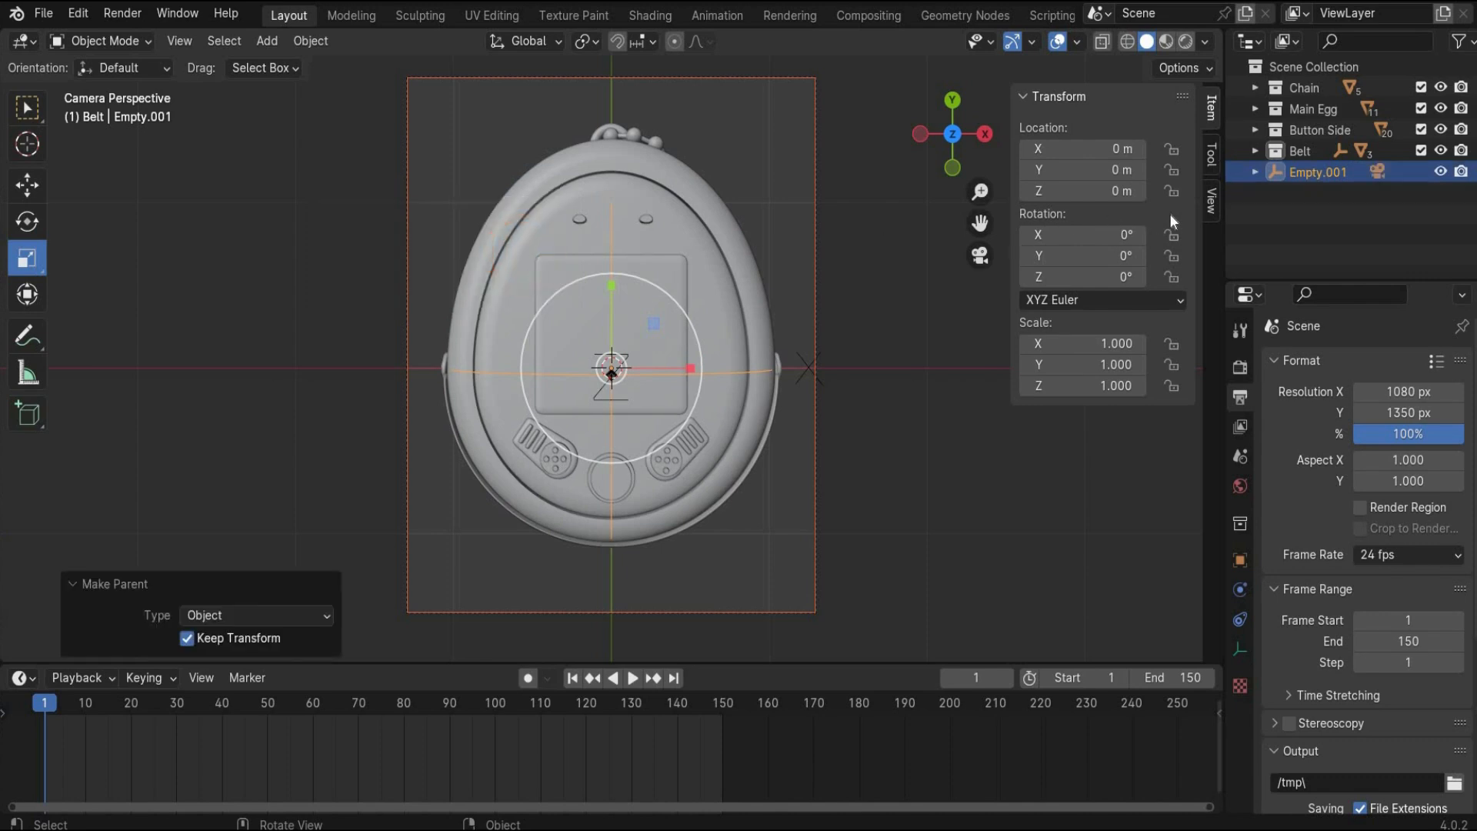
mouse_move(1120, 255)
left_mouse_down()
mouse_move(1151, 255)
mouse_move(1085, 255)
mouse_move(1118, 256)
left_mouse_up()
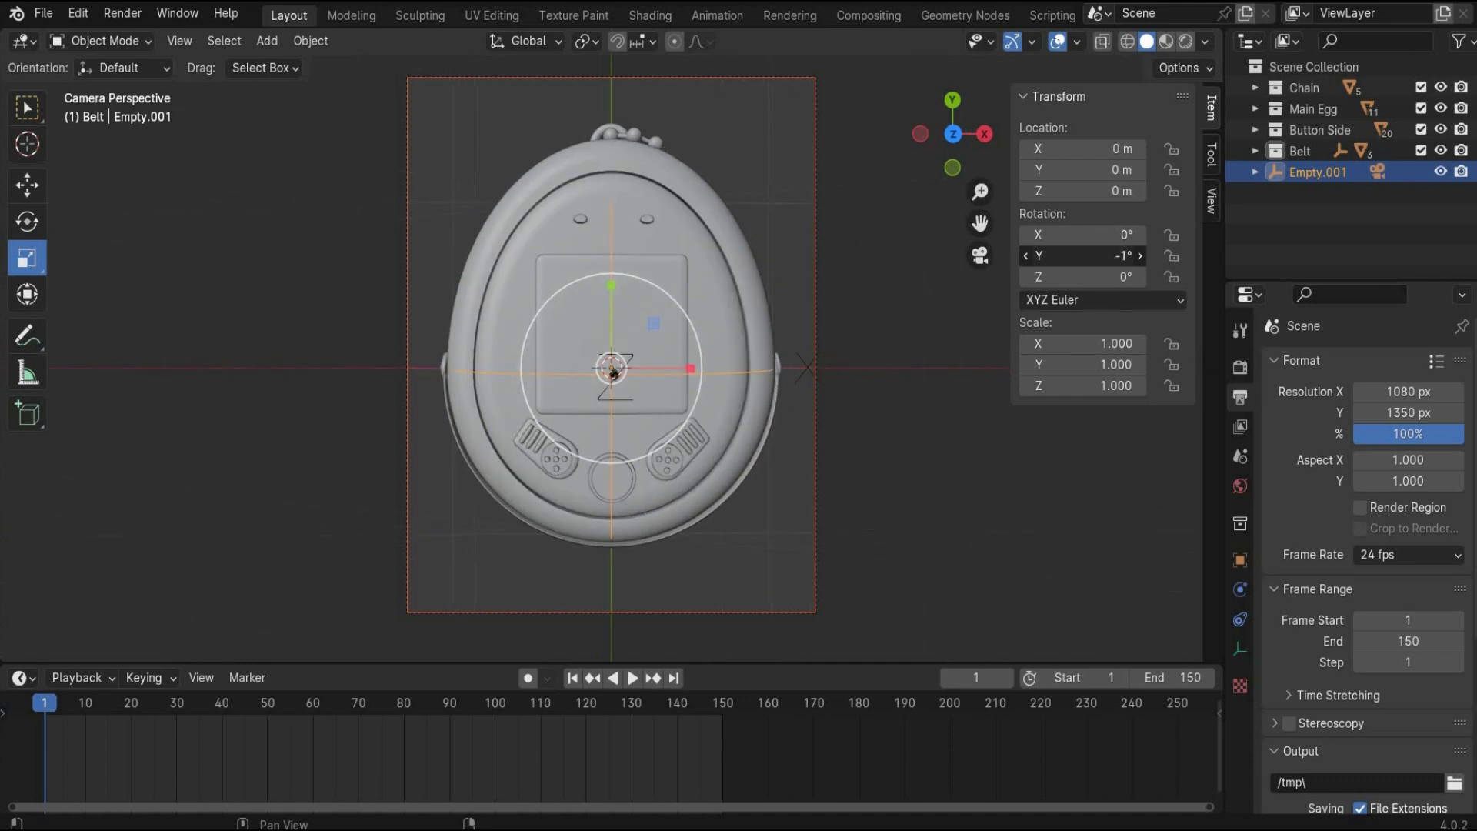
left_click(1110, 256)
type("0")
key("Return")
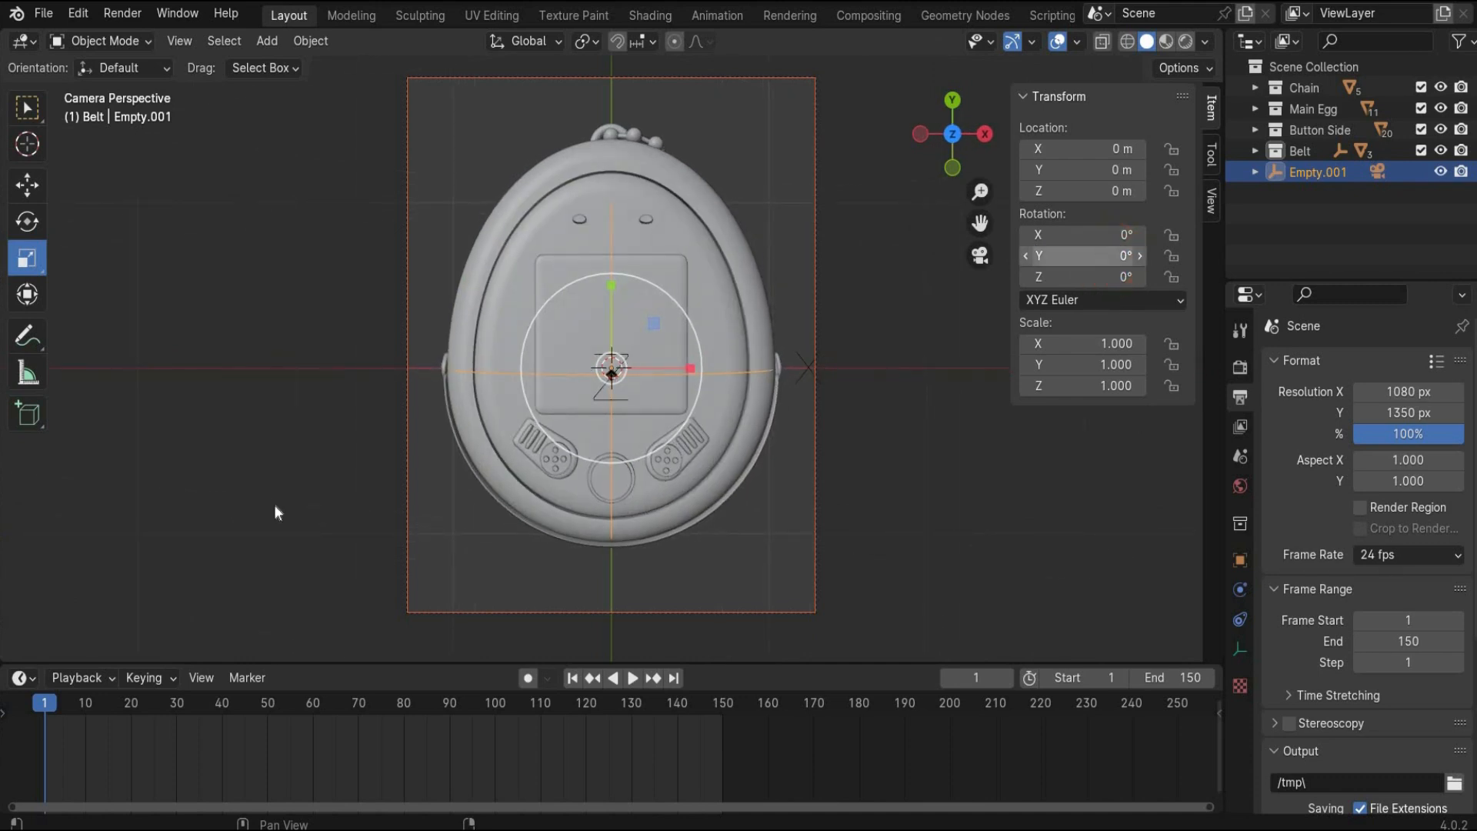
Keyframe the sphere empty's rotation at 0° on all axes at frame 0
left_click_drag(48, 705, 39, 705)
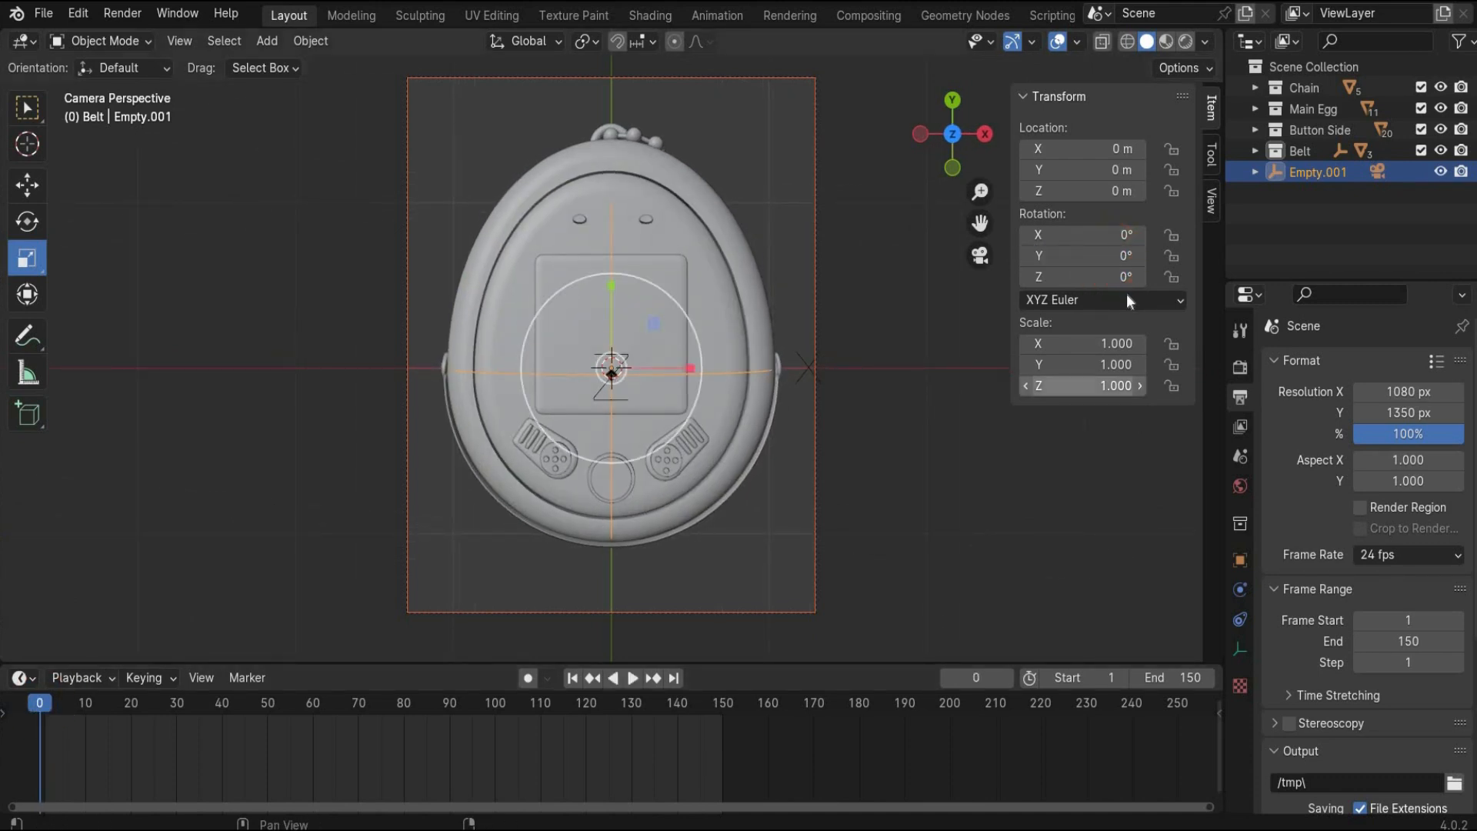
right_click(1118, 254)
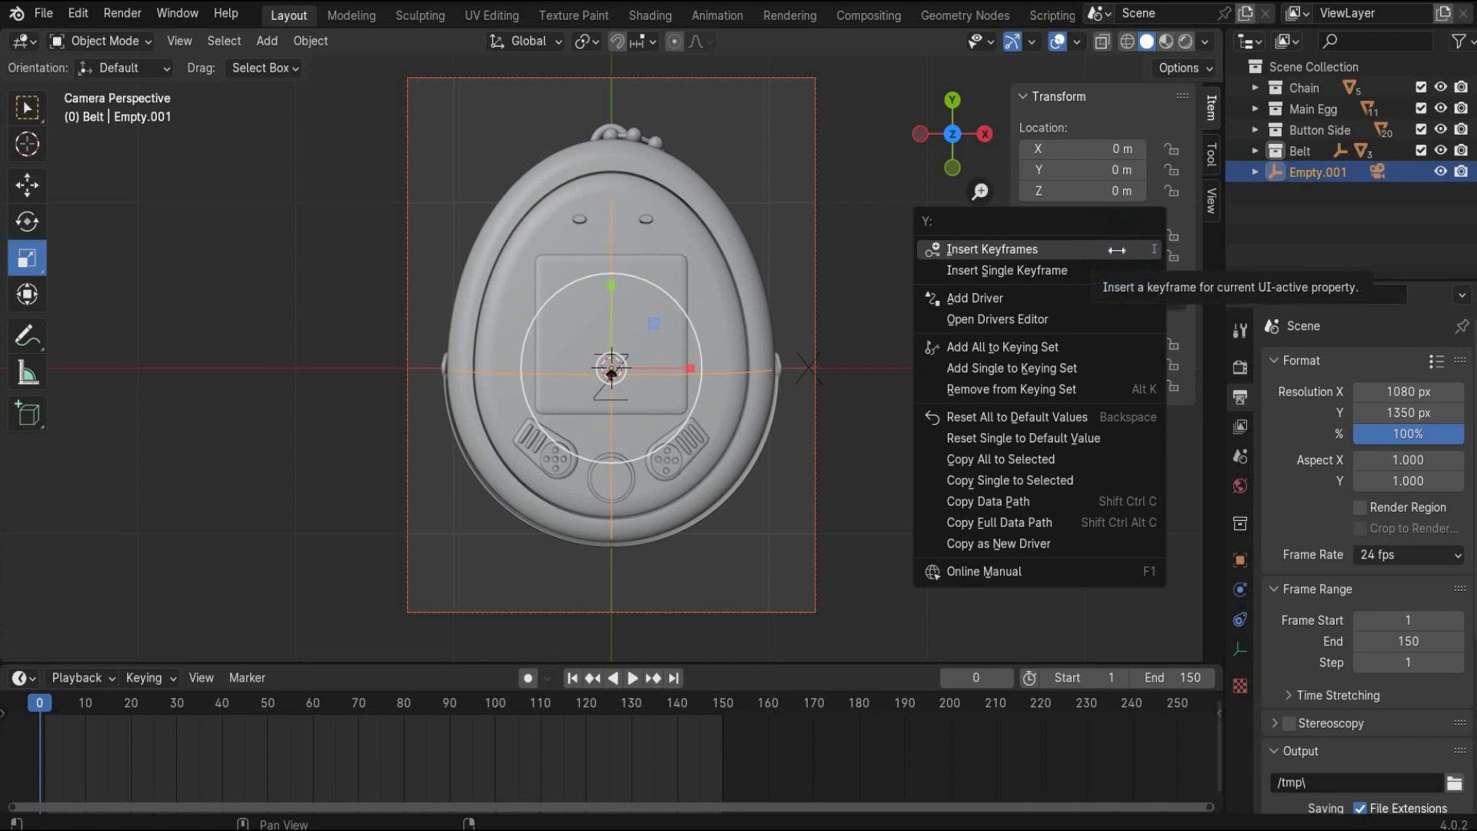
left_click(1117, 249)
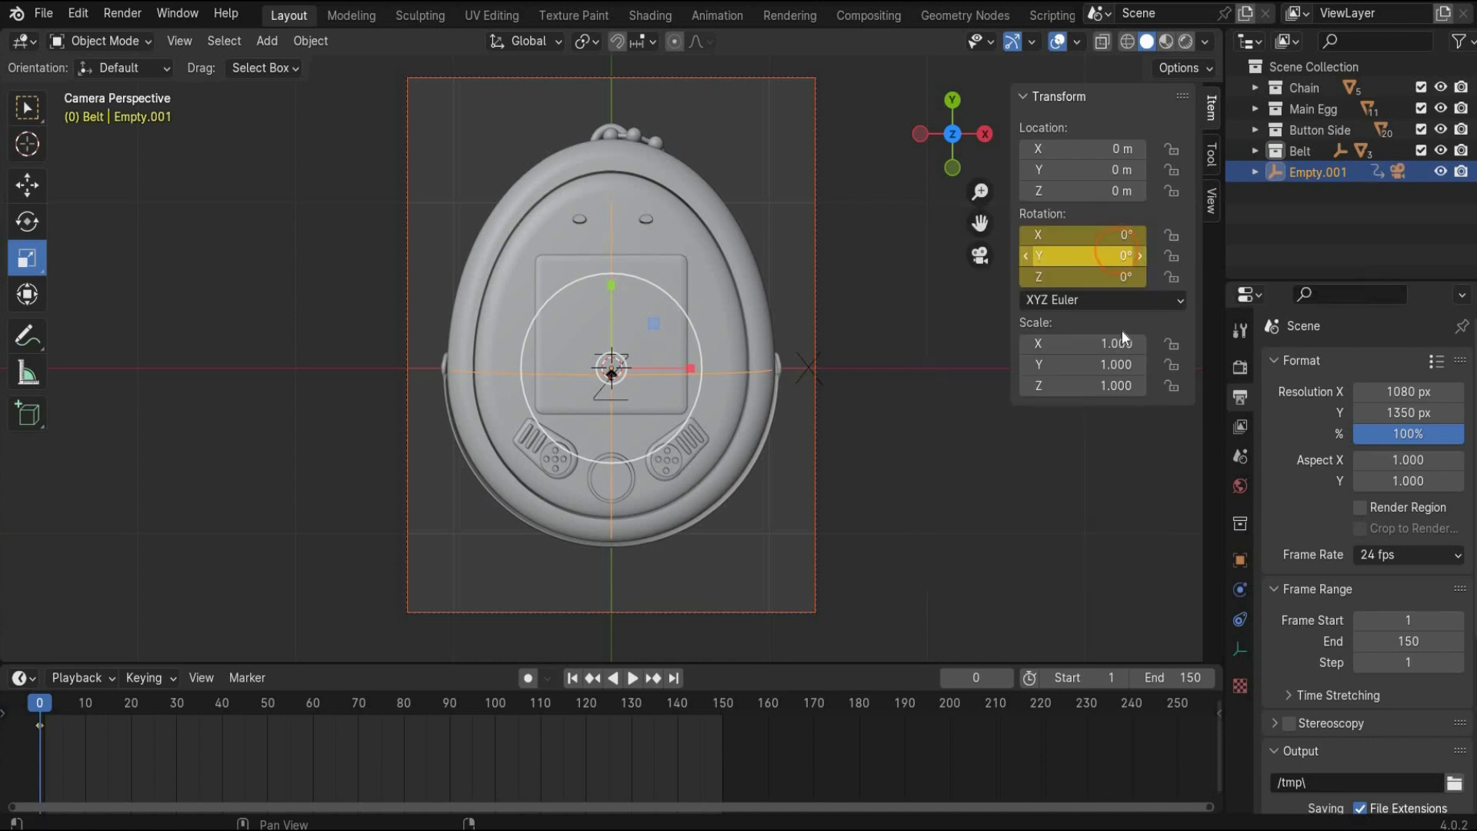
Keyframe the sphere empty's rotation at frame 150 with Y set to -25°
left_click(1105, 261)
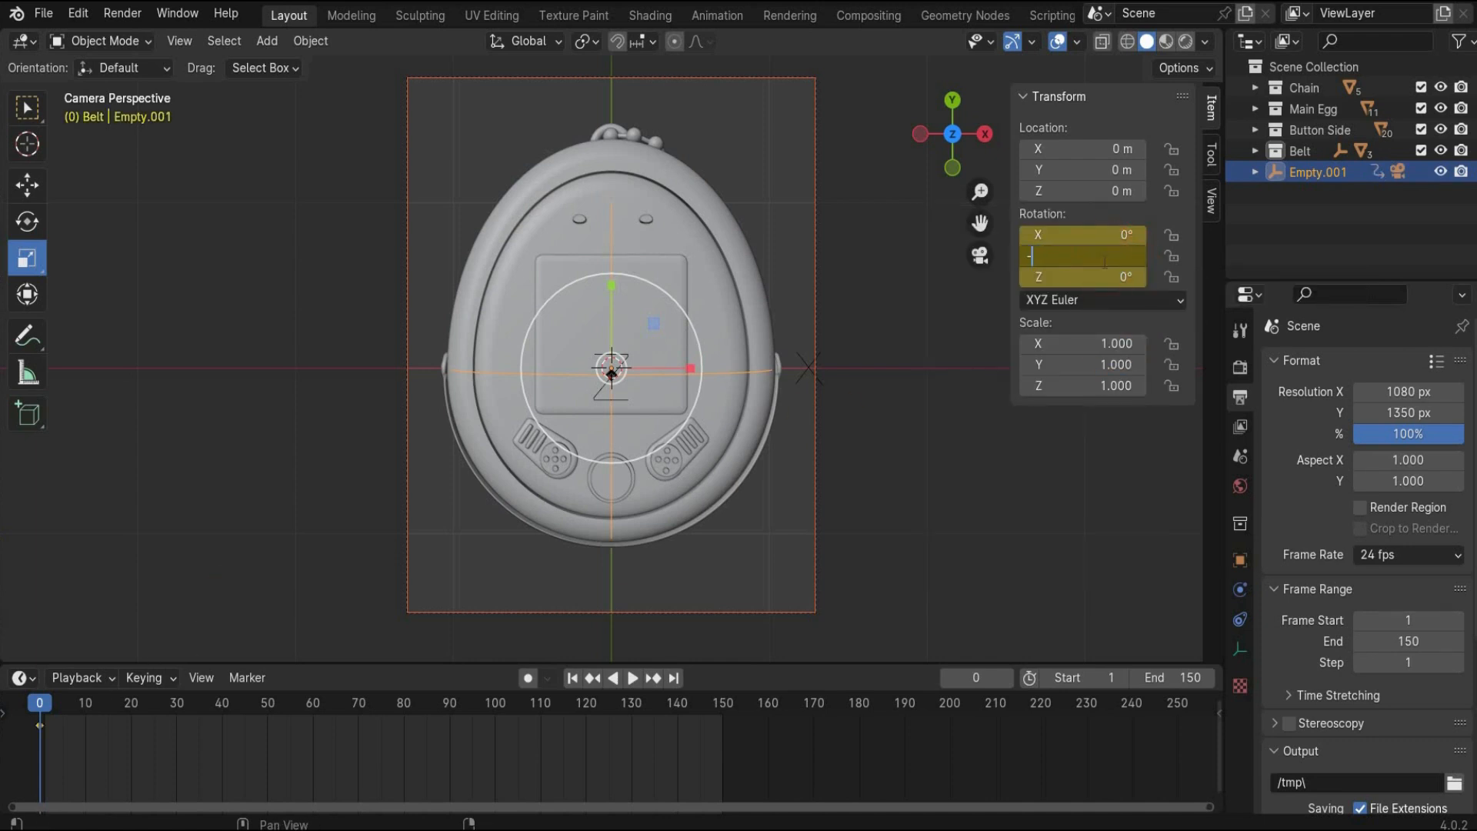
key("Return")
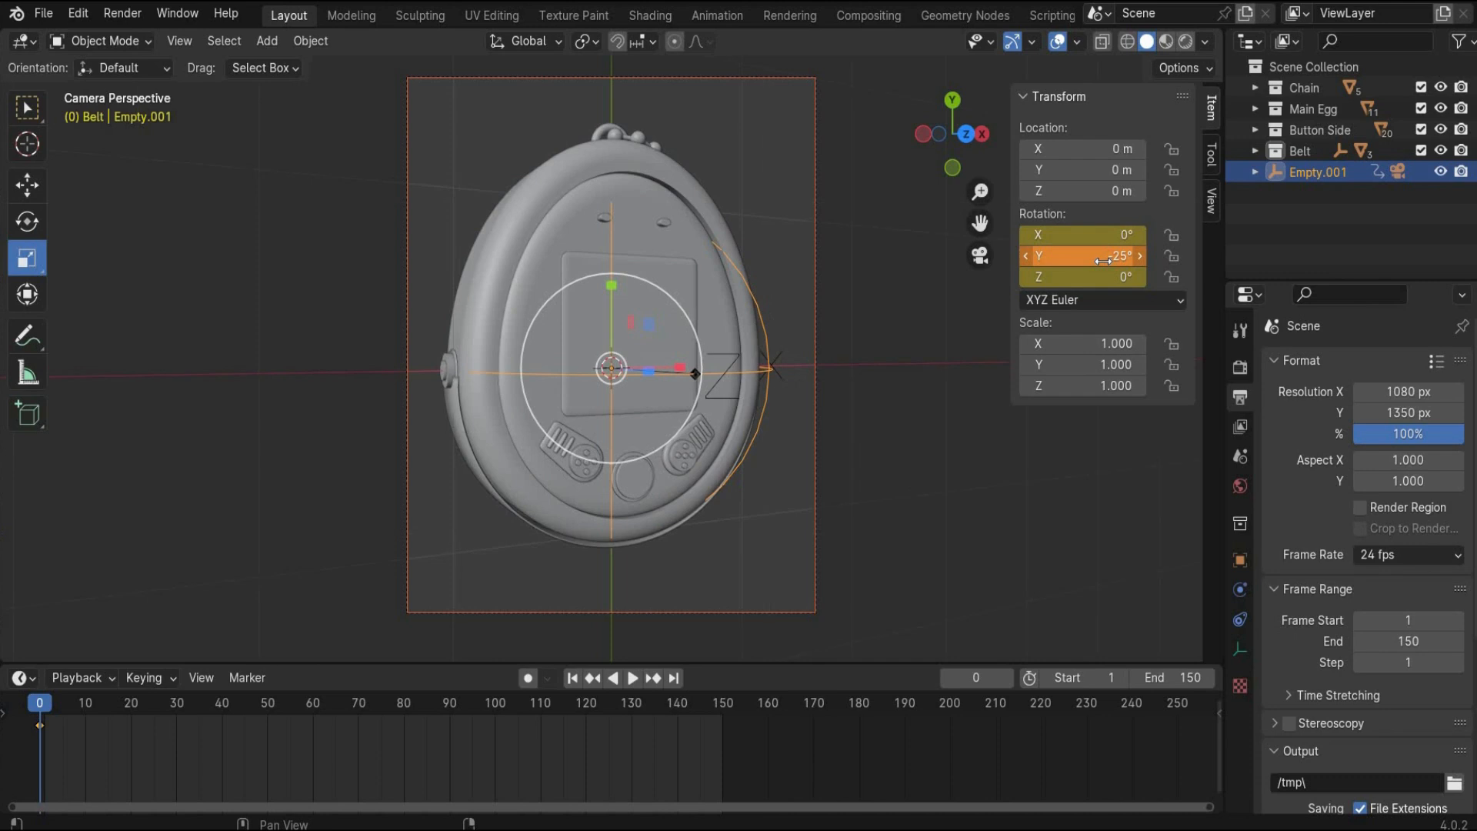
left_click_drag(44, 705, 728, 705)
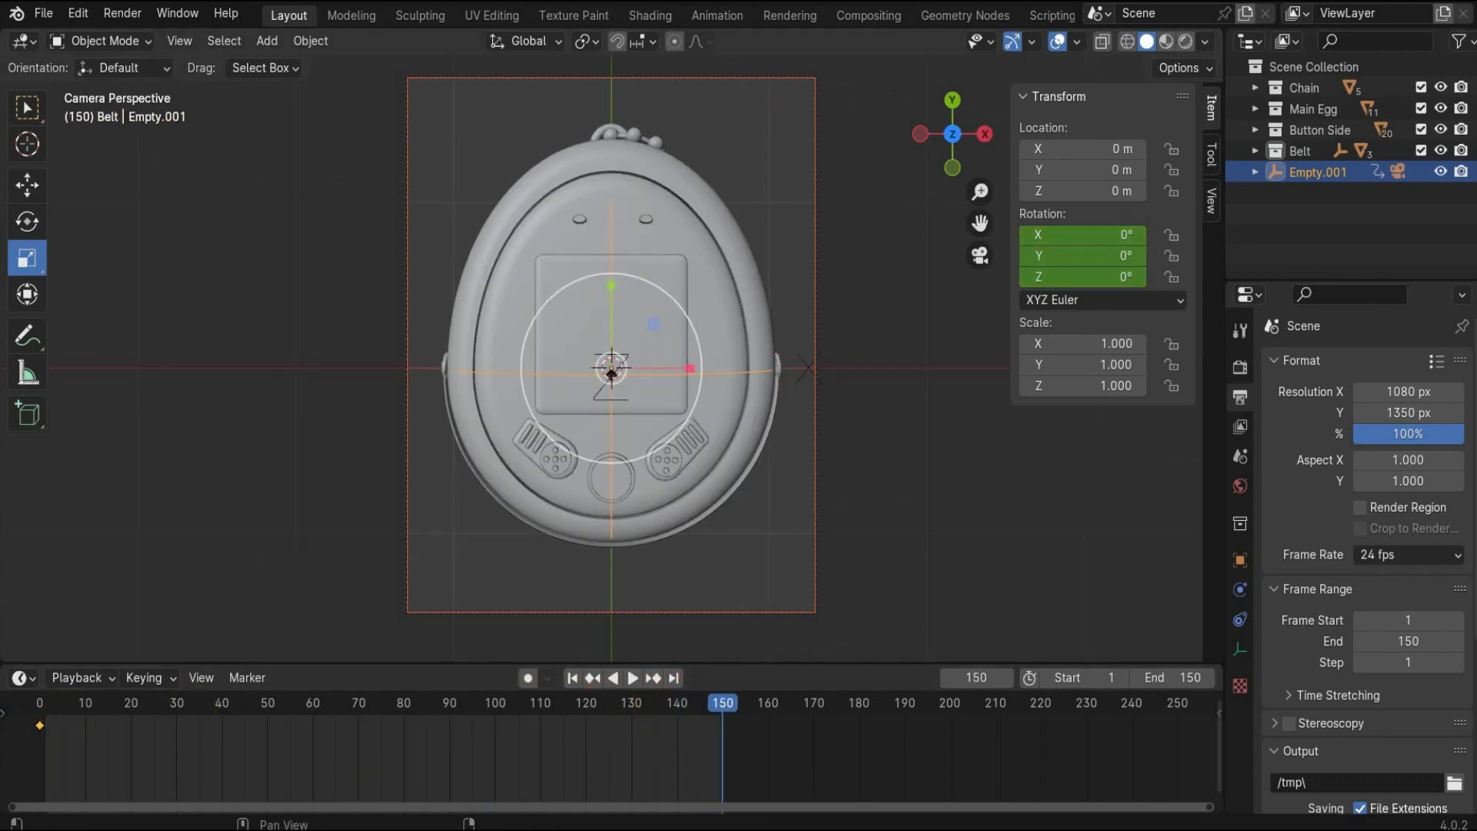
left_click(1117, 256)
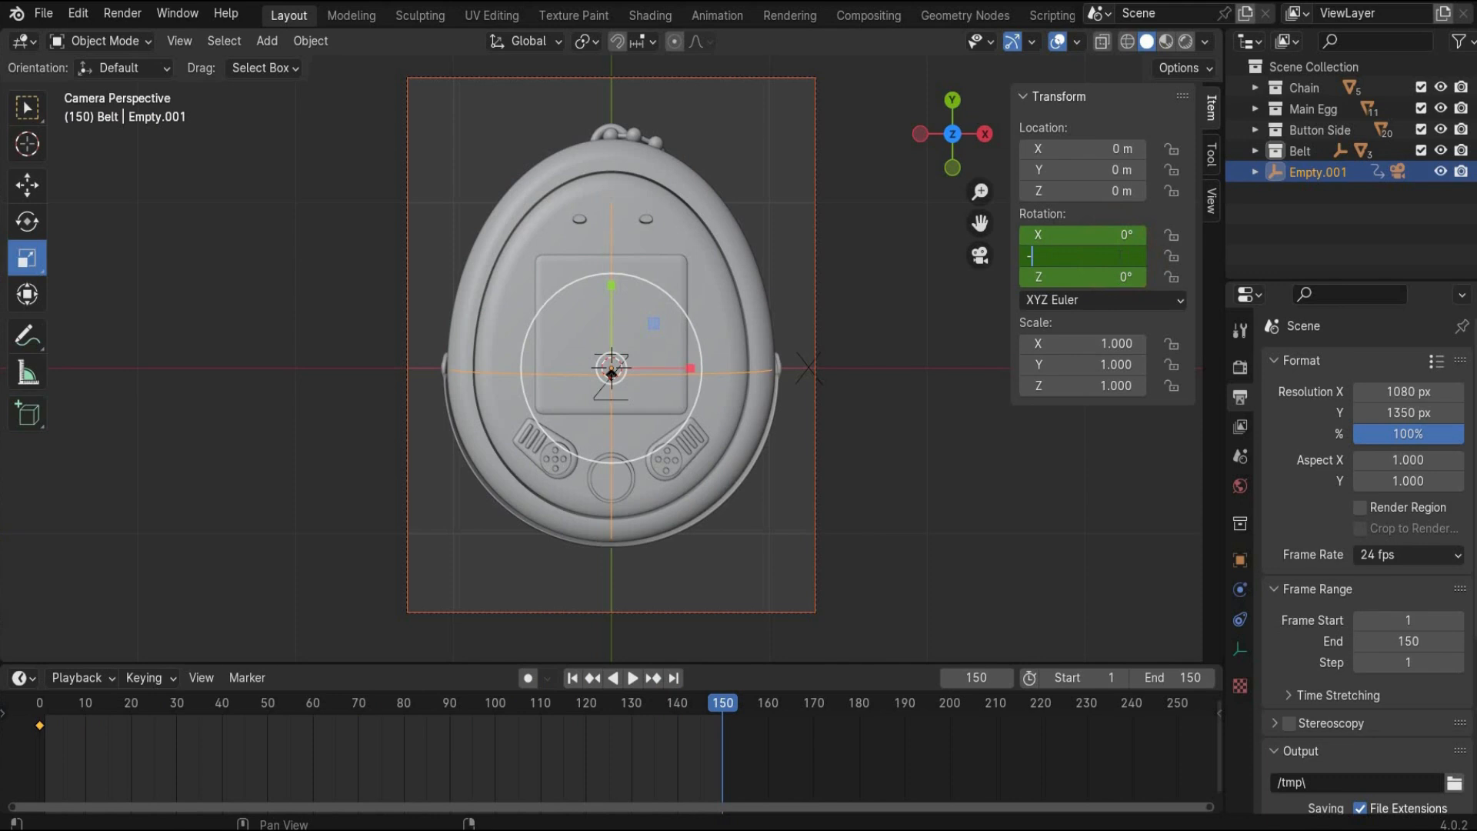
key("Return")
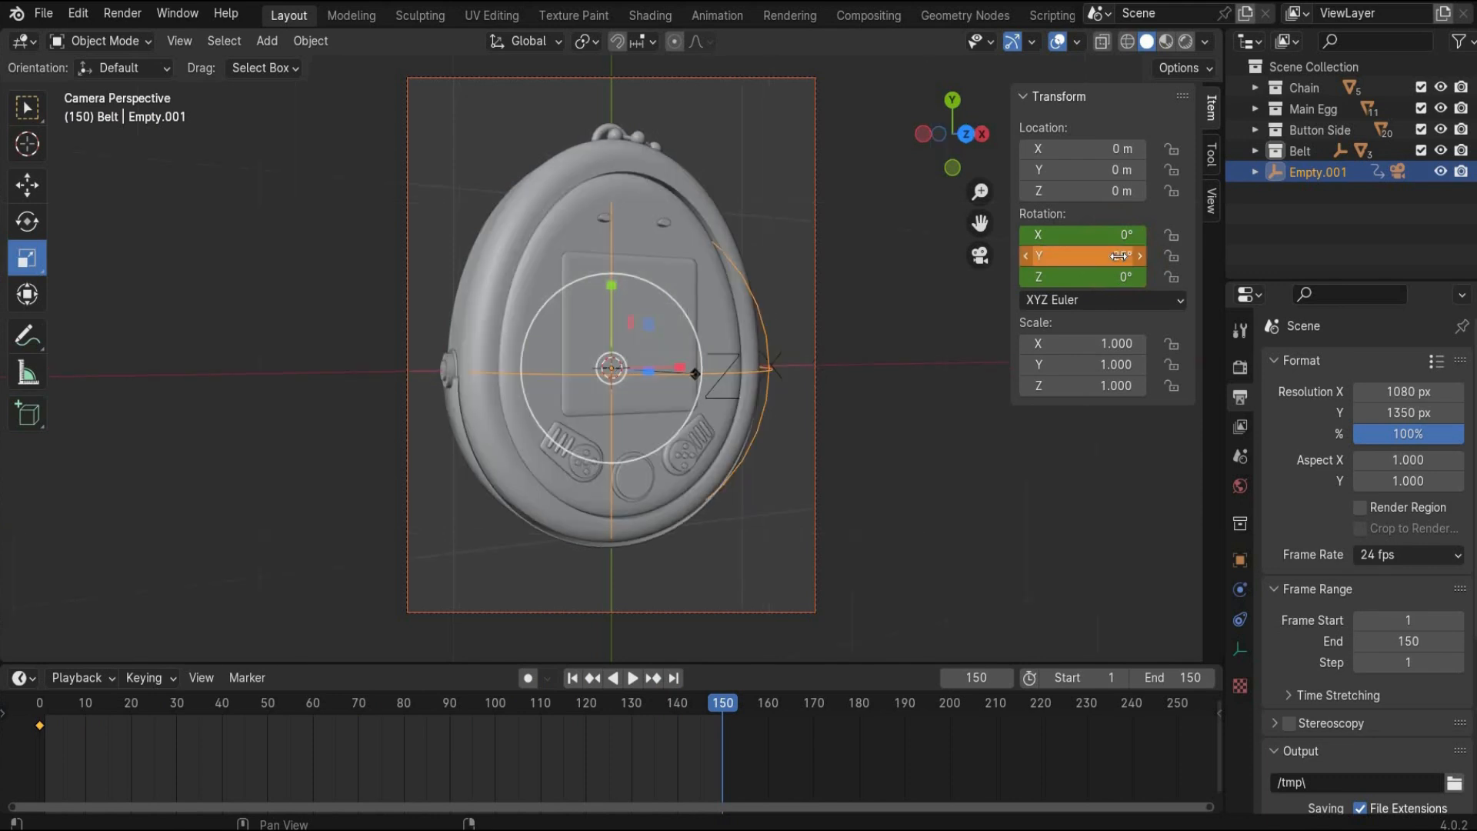
right_click(1119, 255)
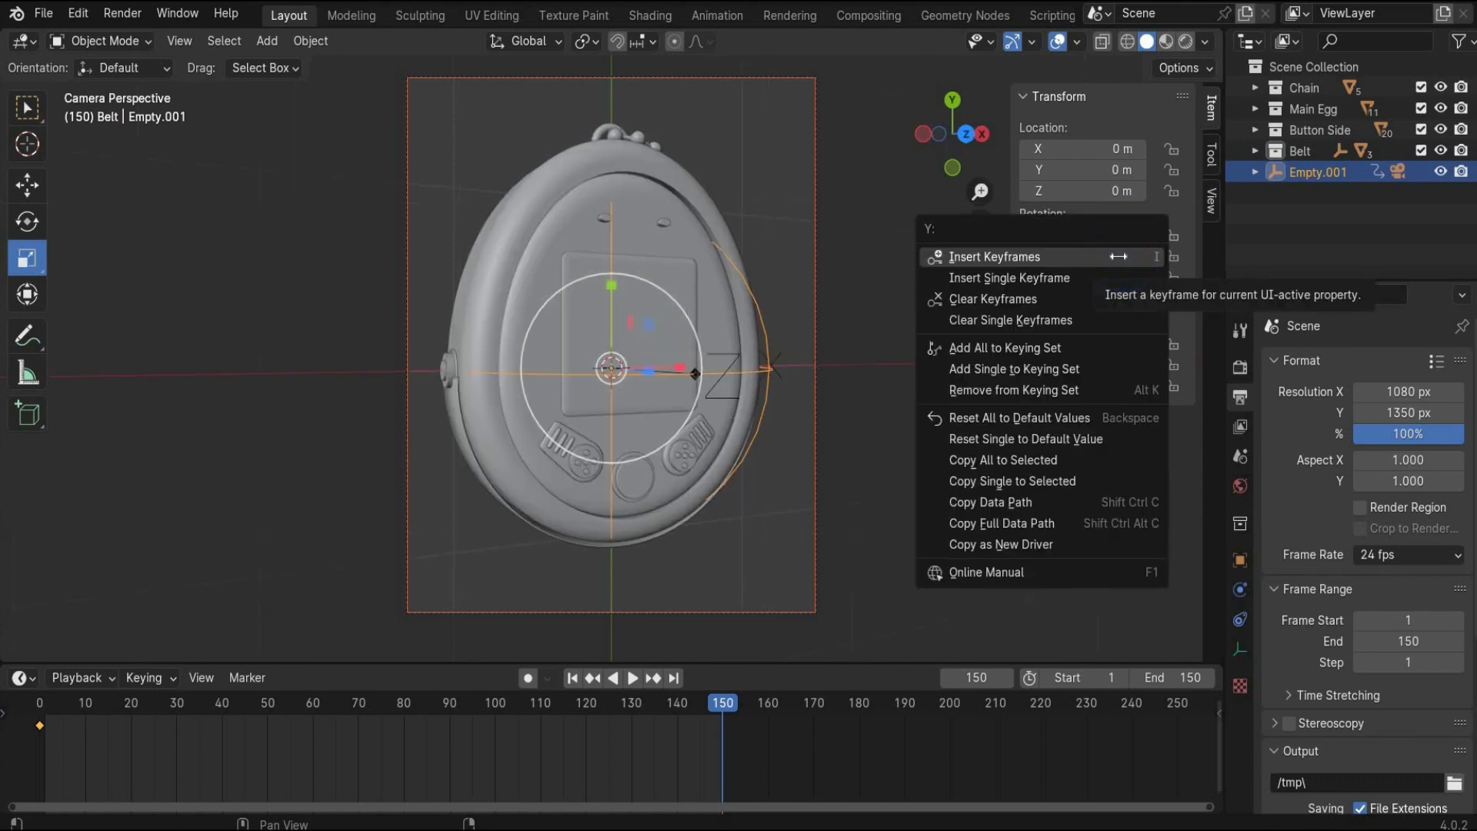
left_click(1117, 255)
left_click(686, 750)
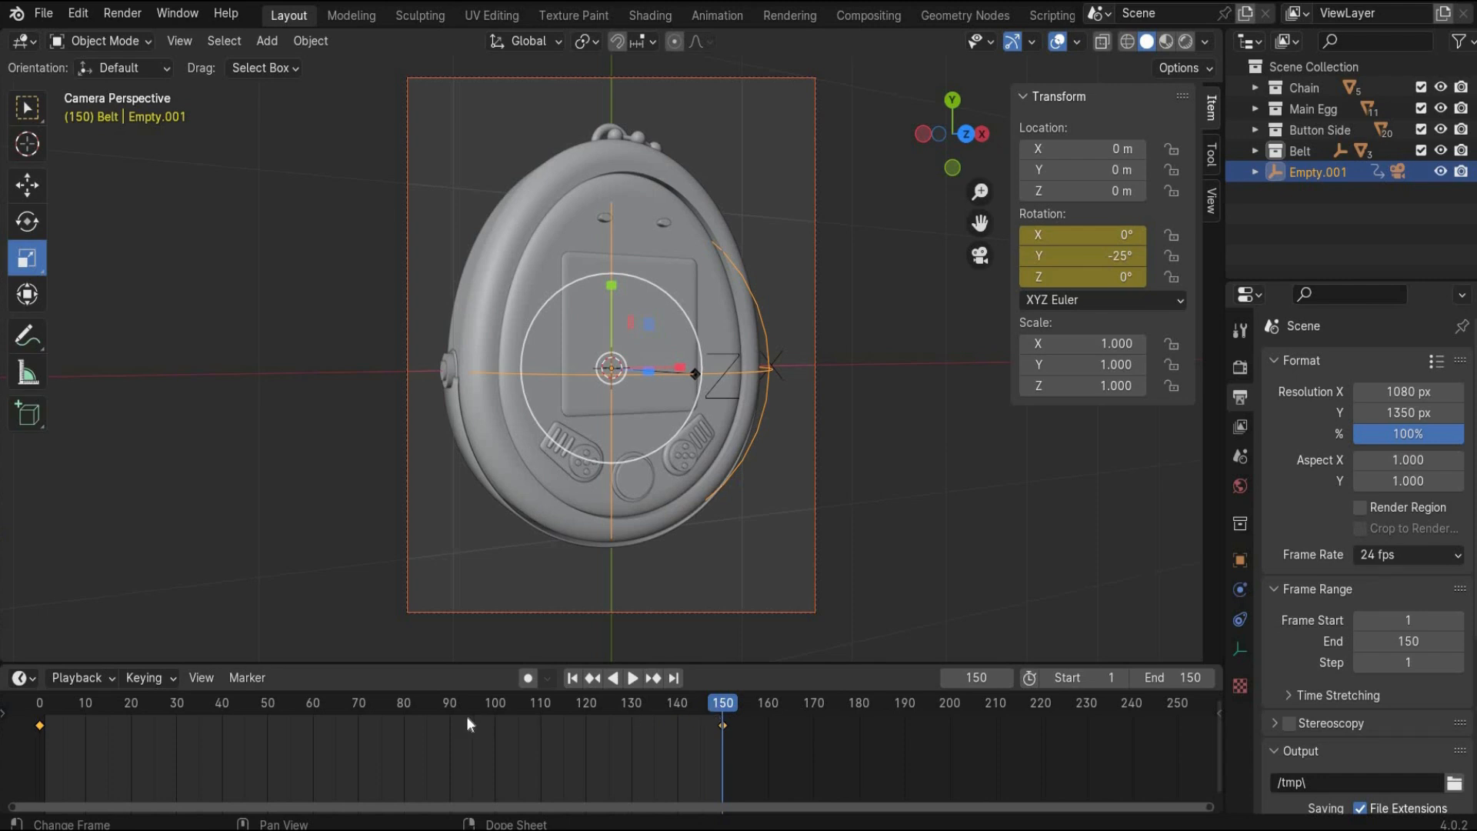
Keyframe the sphere empty's rotation at frame 75 with Y set to 25°
left_click_drag(468, 723, 381, 722)
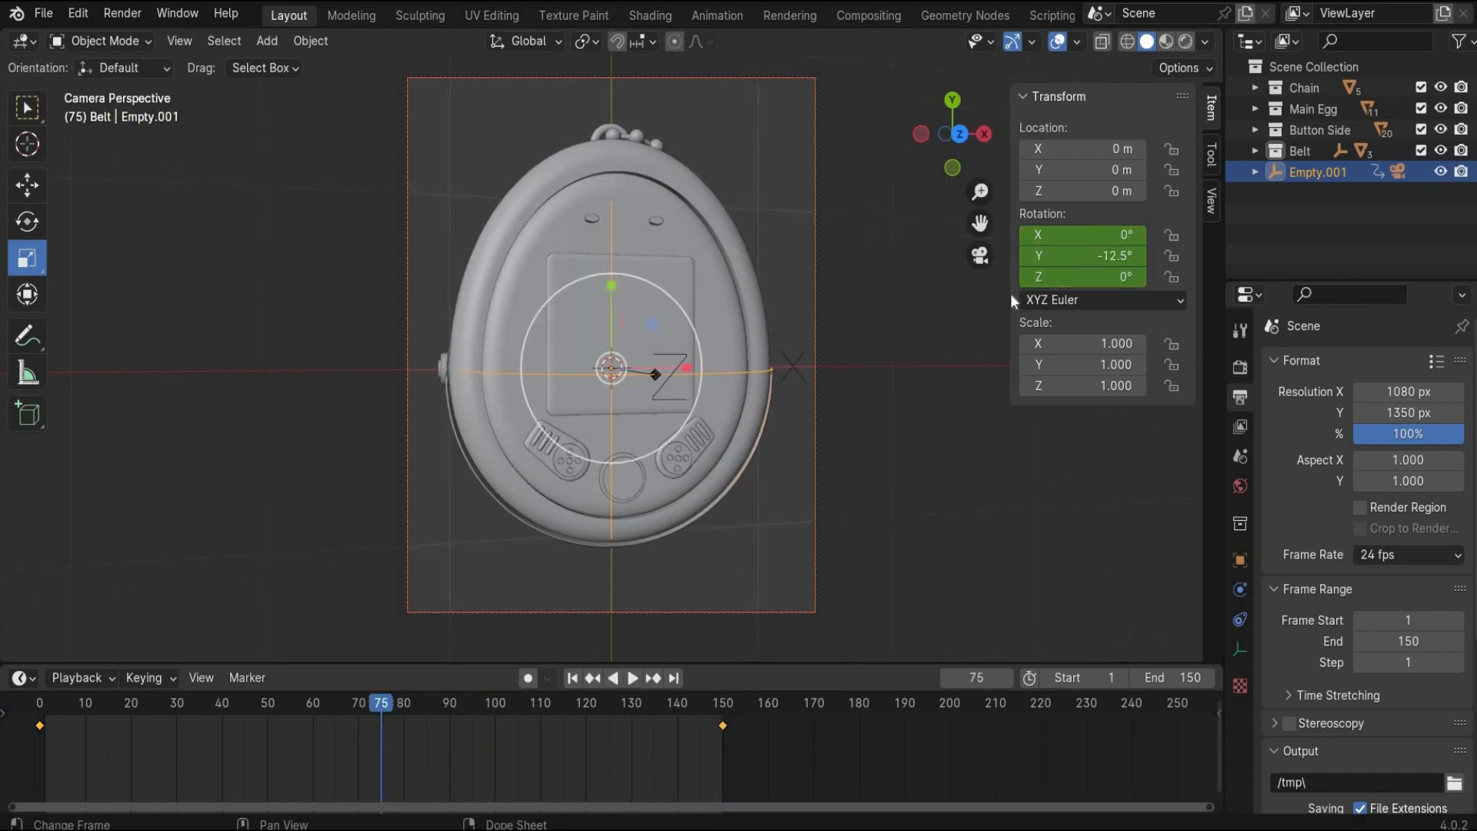
left_click(1089, 256)
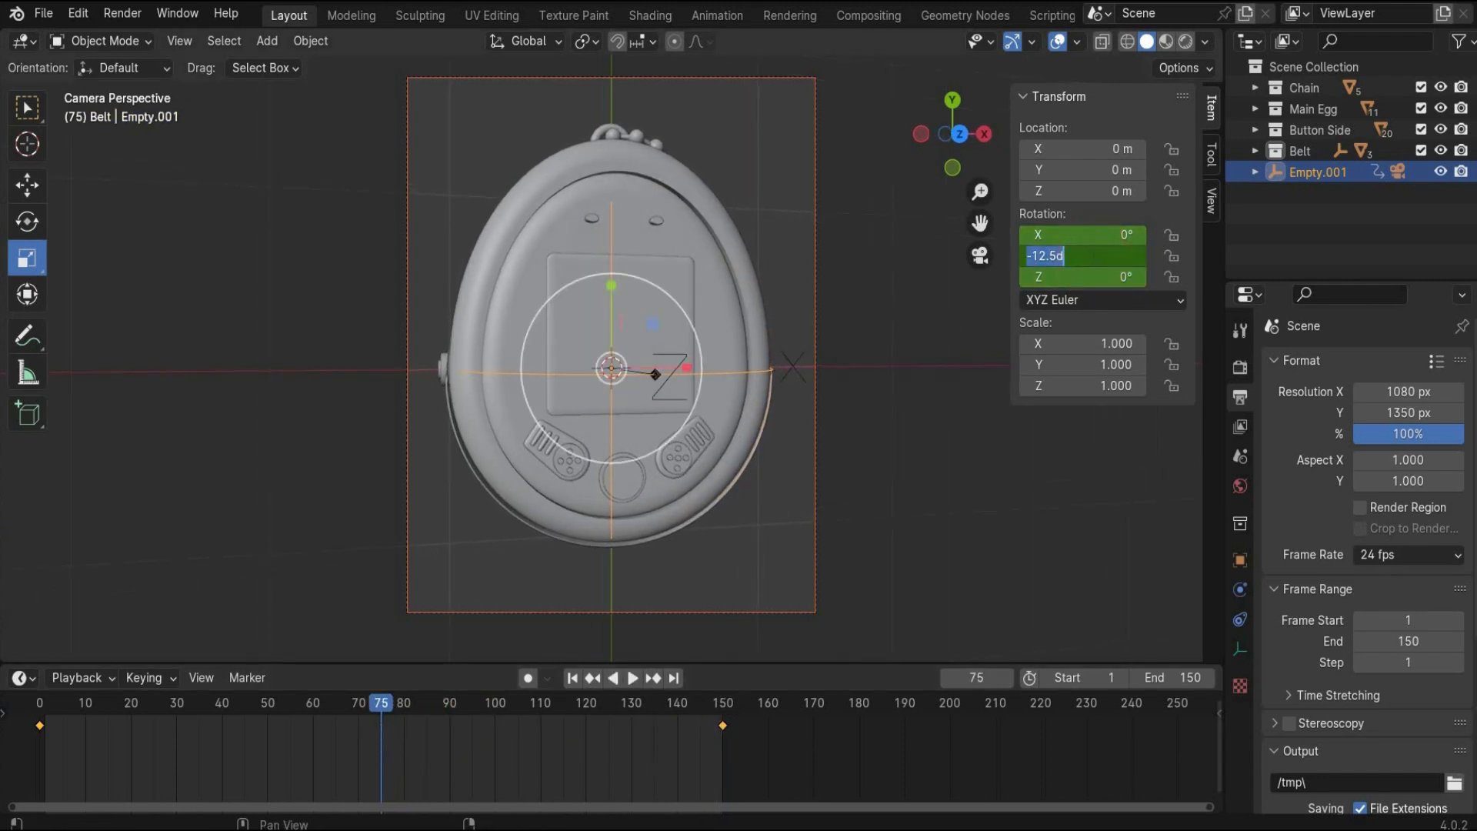
type("25")
key("Return")
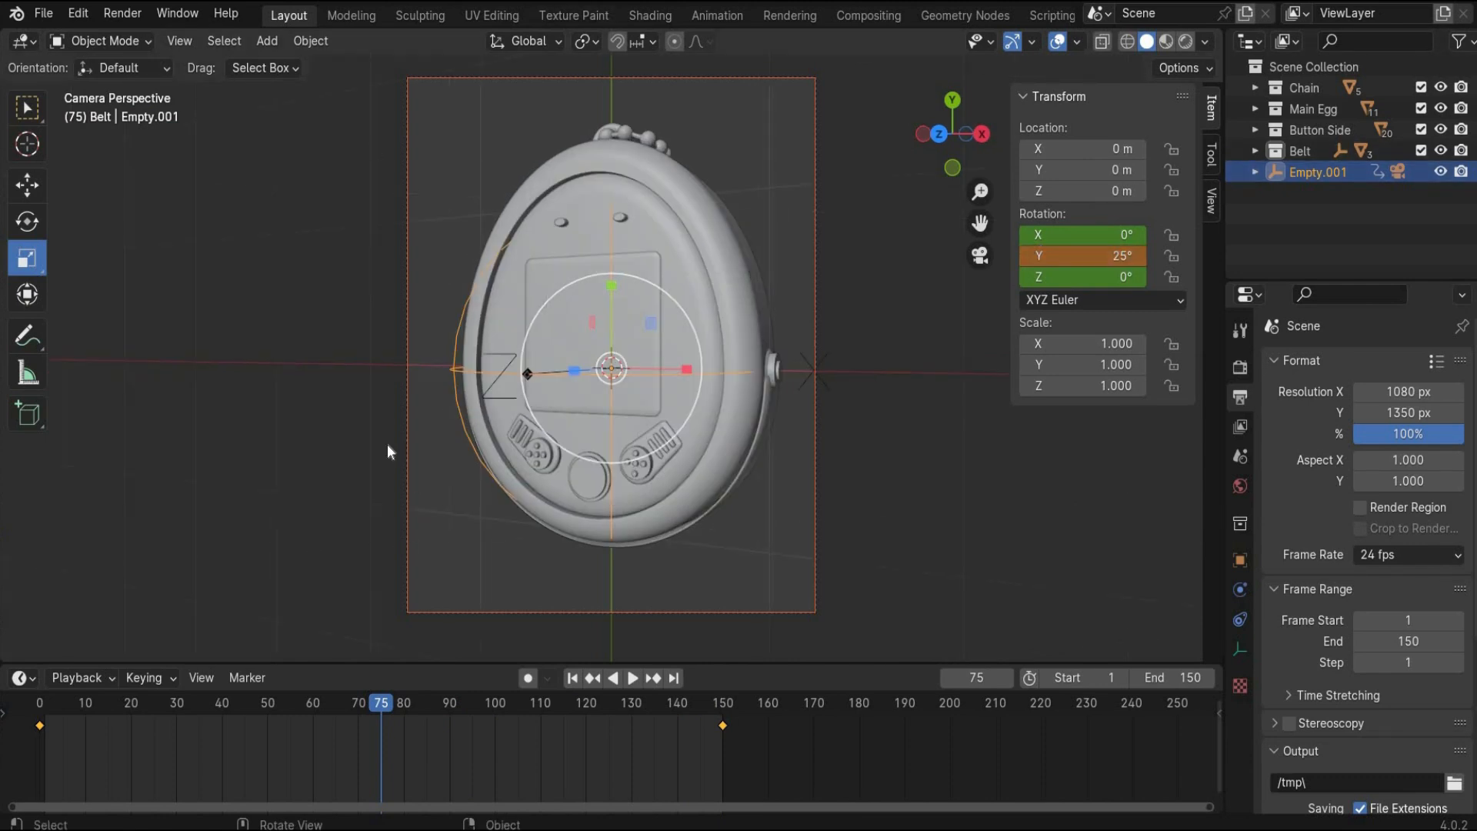
right_click(1097, 255)
left_click(1092, 248)
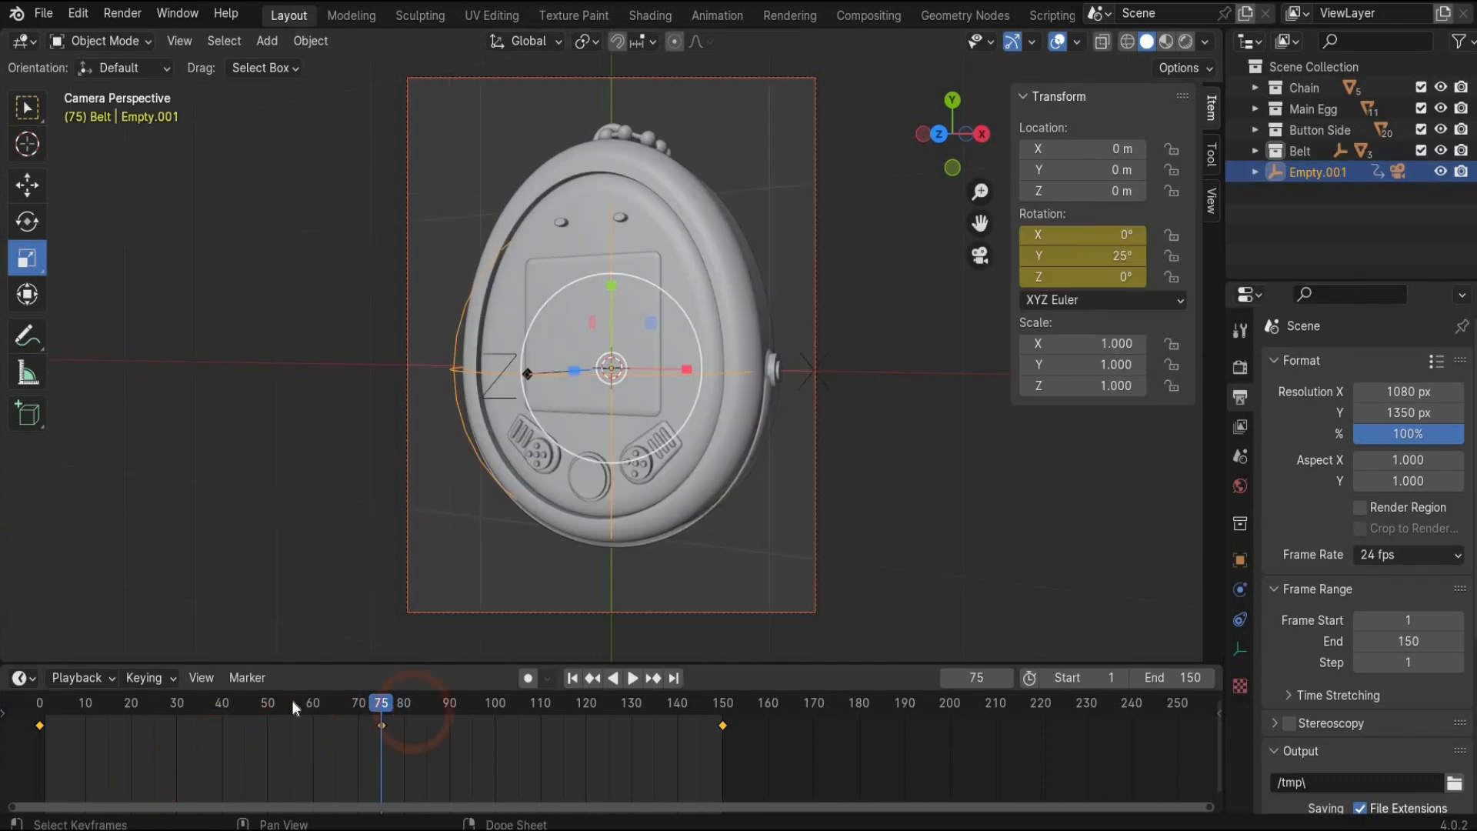
Preview the orbiting camera animation from frame 0 and hide the transform sidebar
left_click_drag(294, 702, 141, 704)
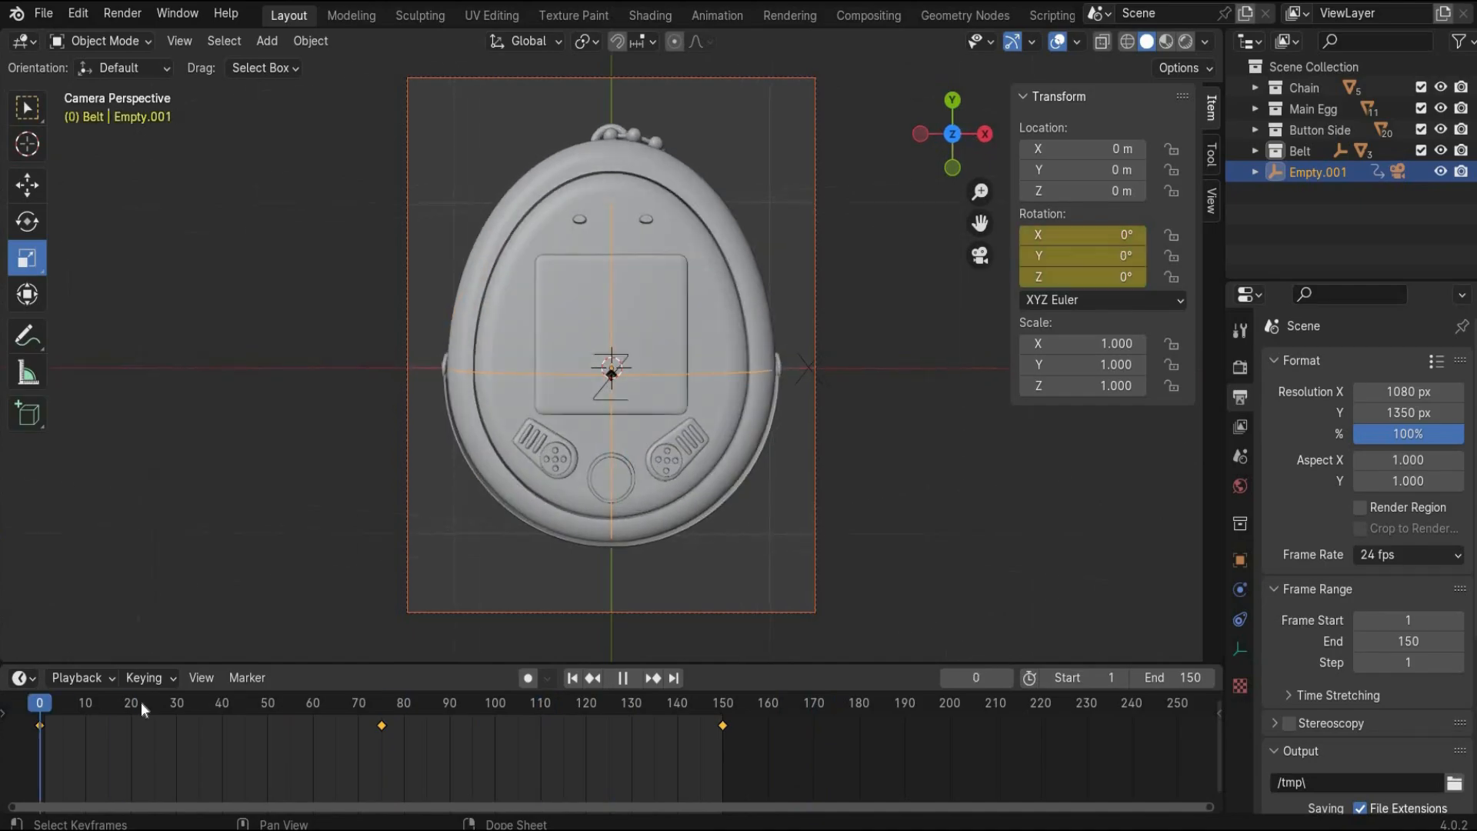
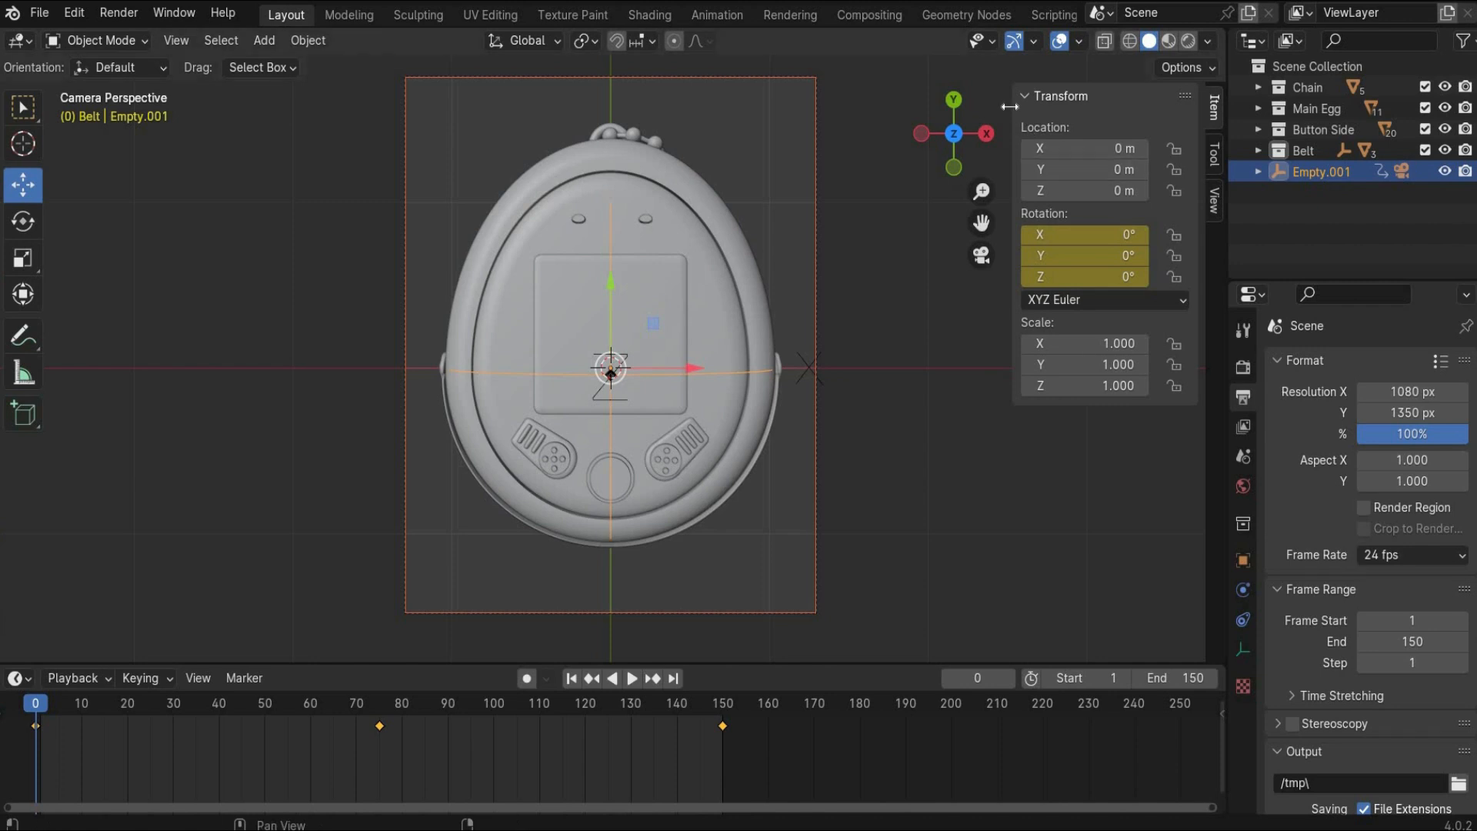
key("n")
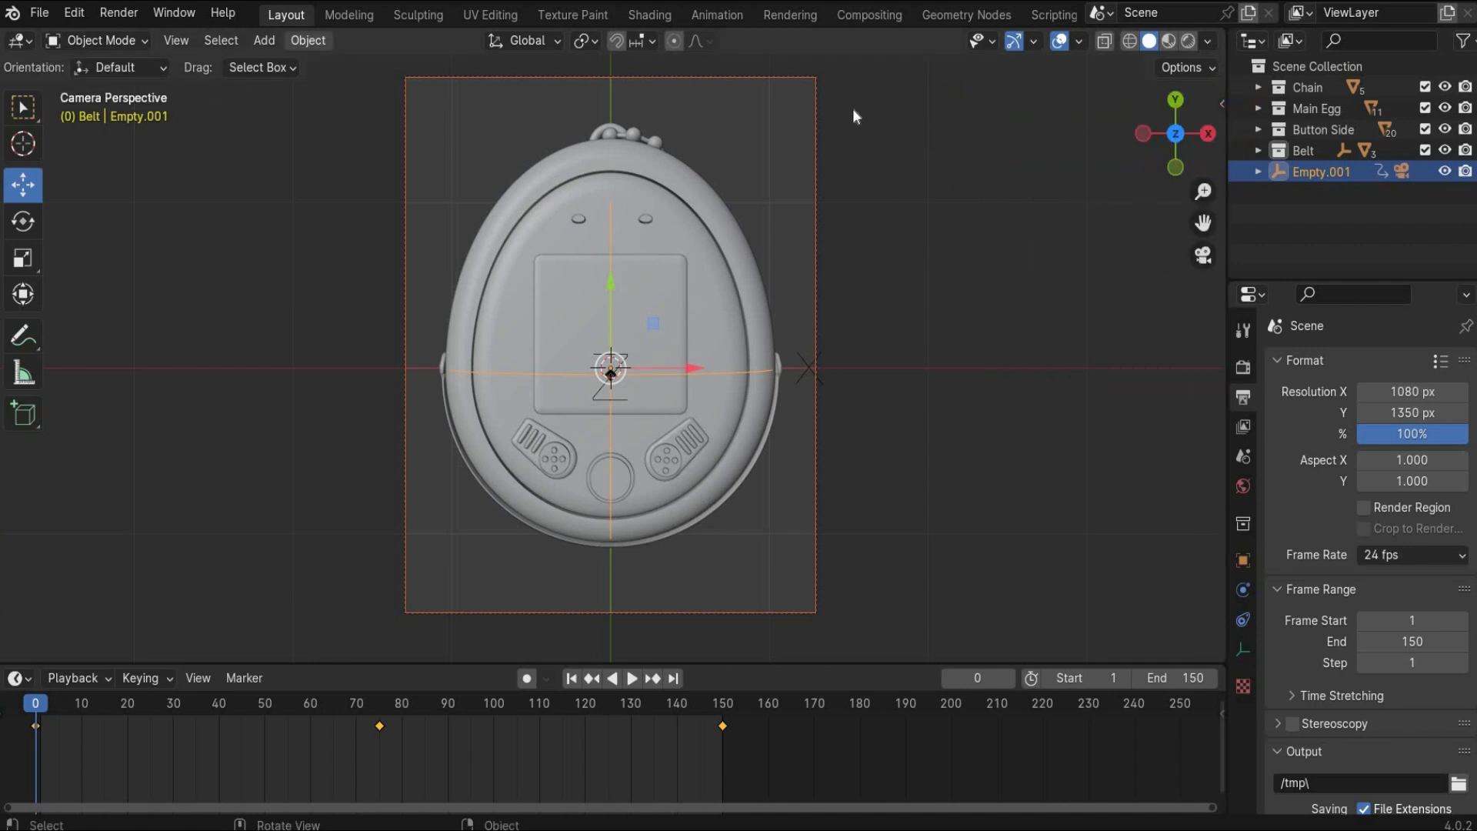
Add a mesh plane as a backdrop for the egg and scale it by 2.607 along X
left_click(258, 42)
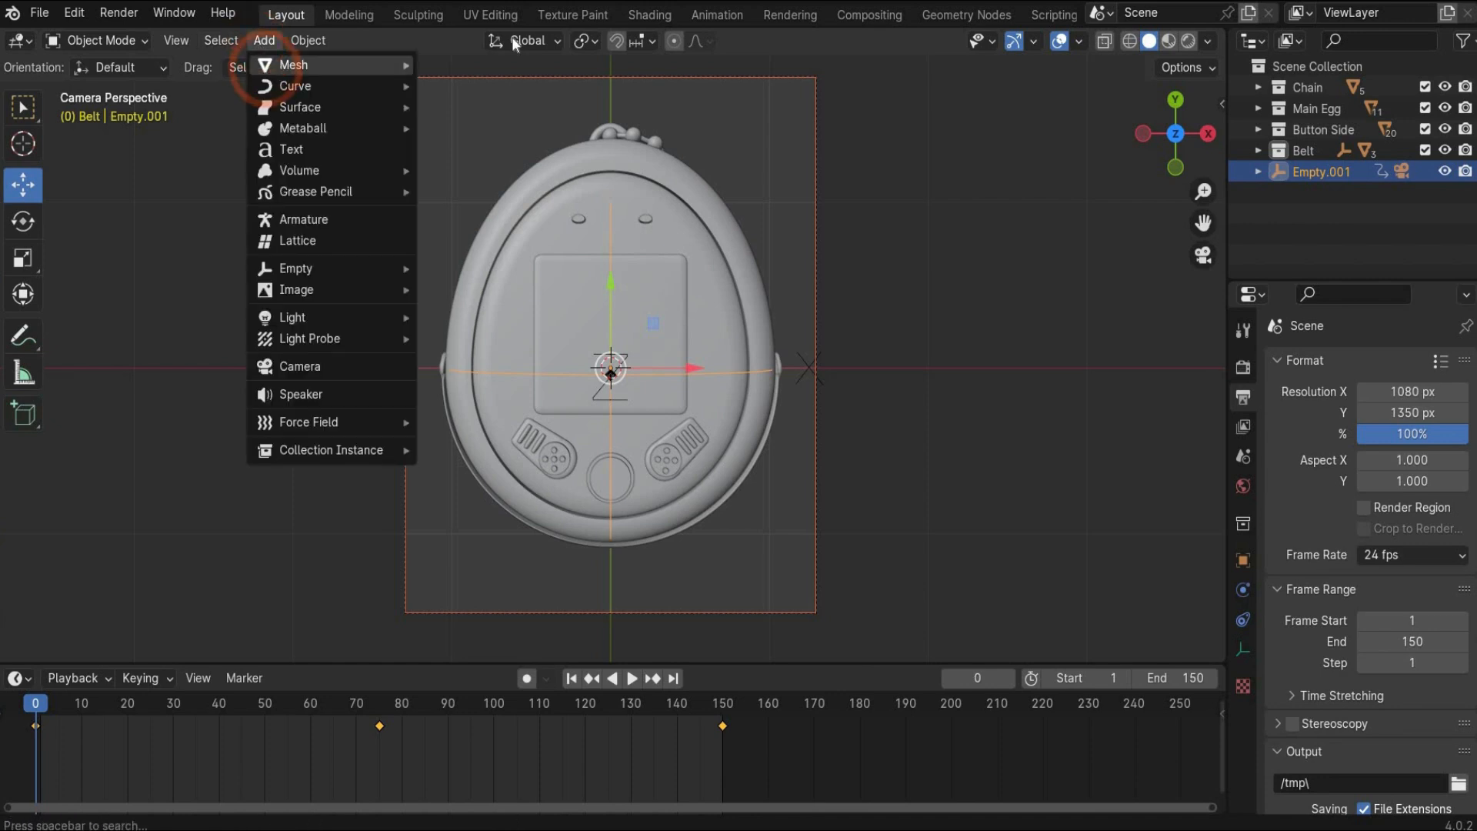
mouse_move(292, 66)
left_click(469, 57)
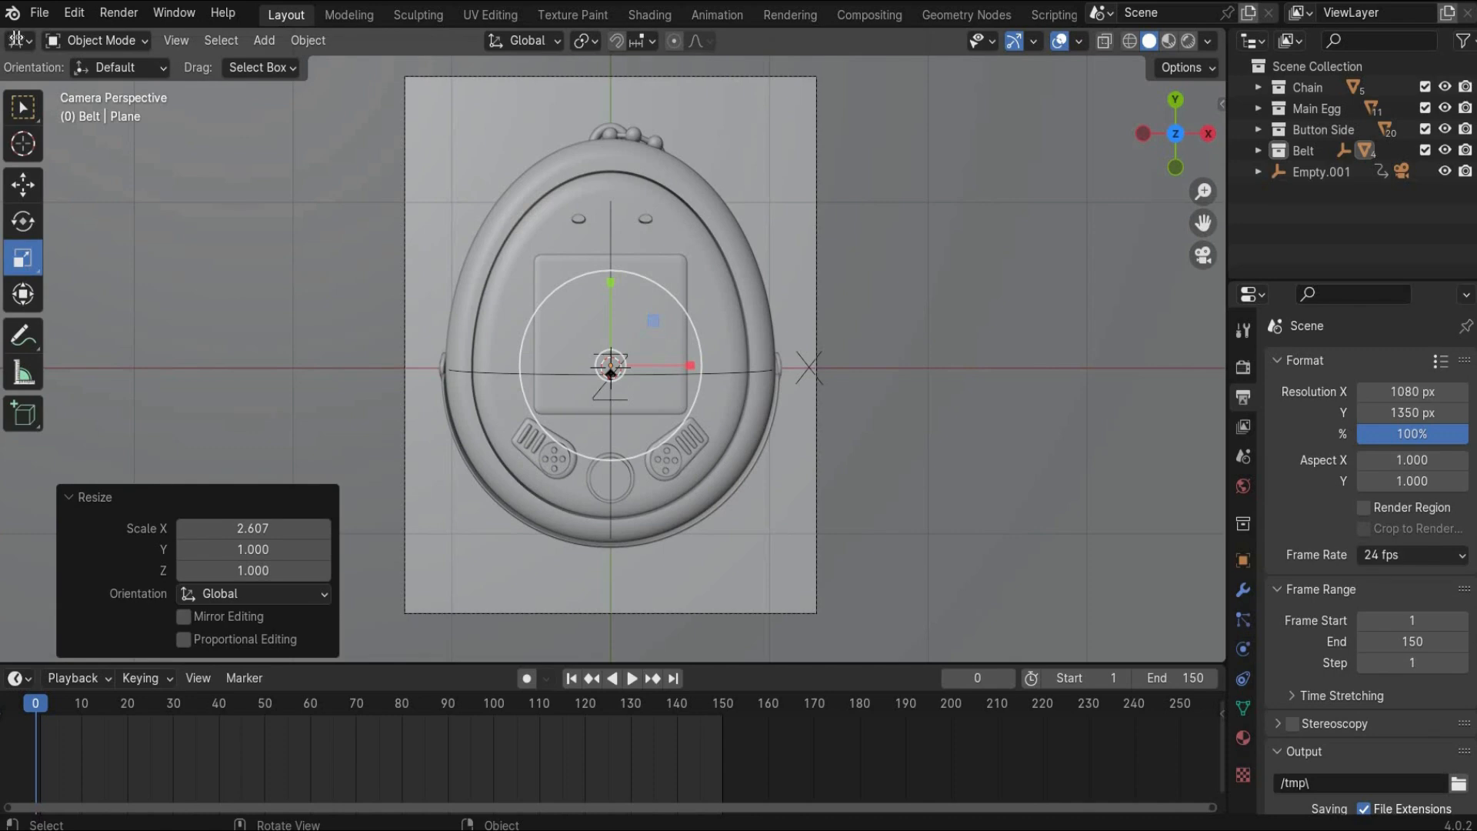
Split the 3D viewport into two areas, make the second a Shader Editor with its sidebar collapsed, and enlarge the camera view
left_click_drag(85, 37, 596, 47)
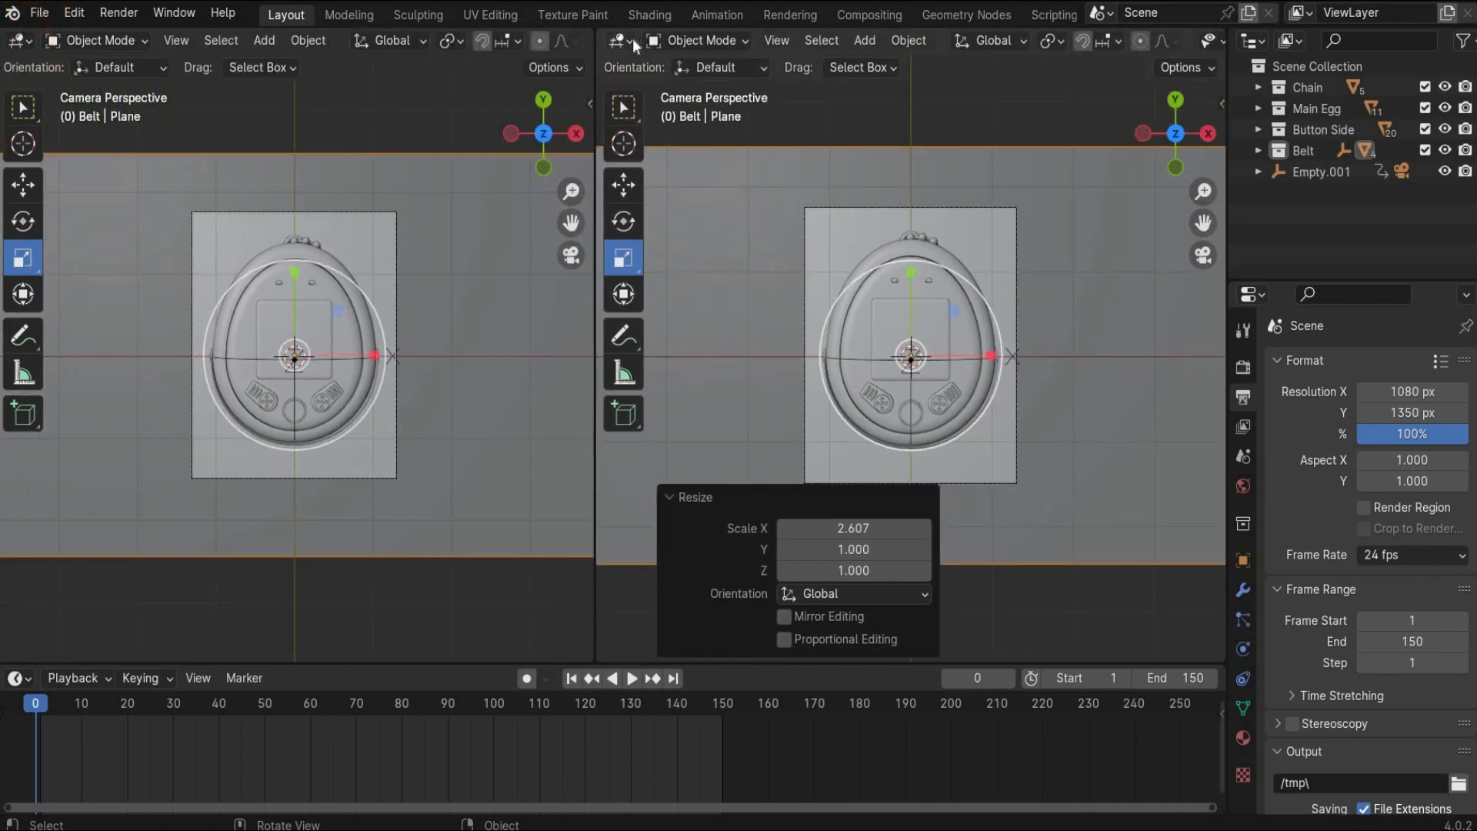
left_click(633, 38)
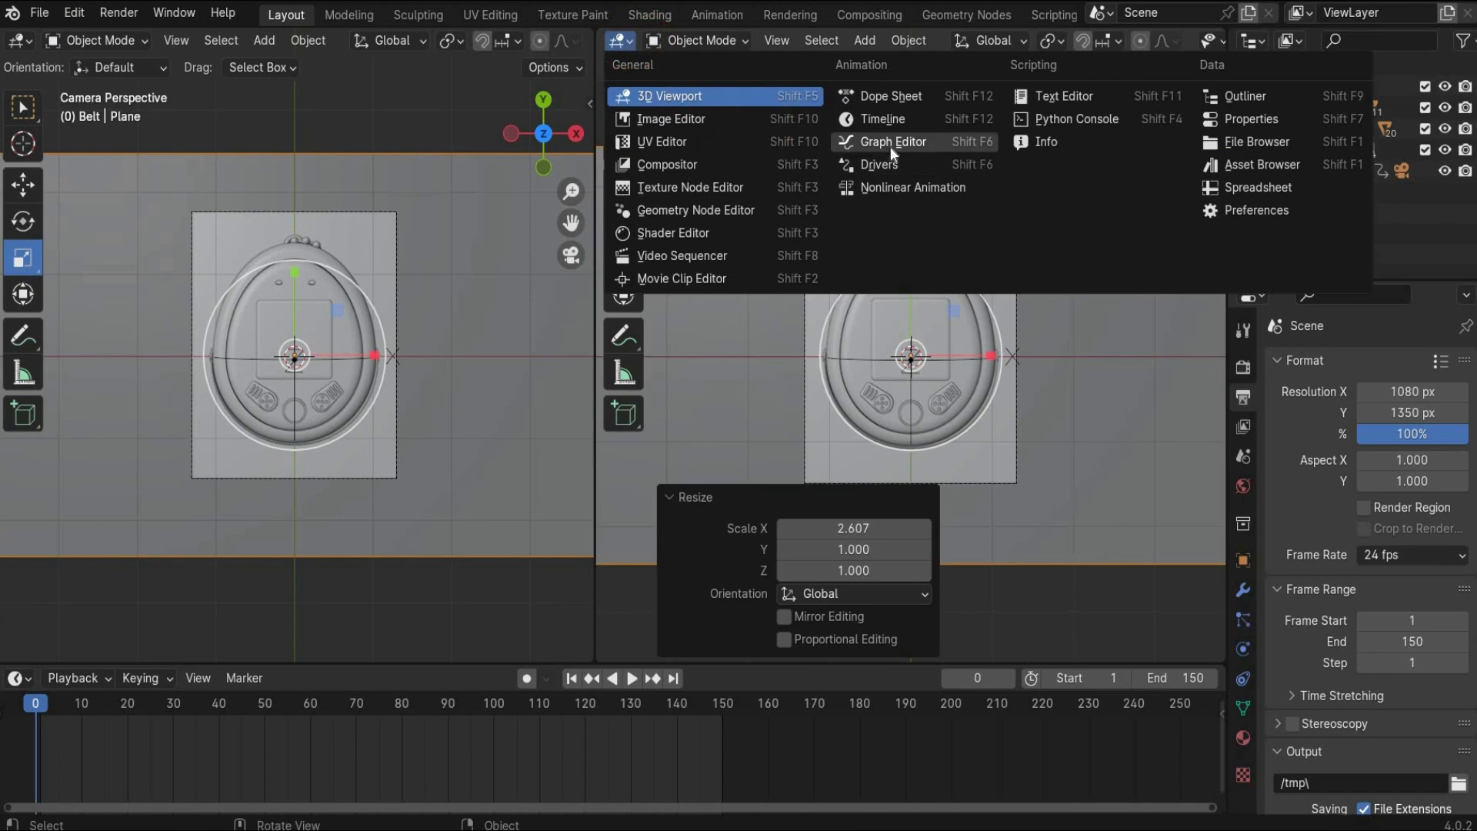
left_click(710, 232)
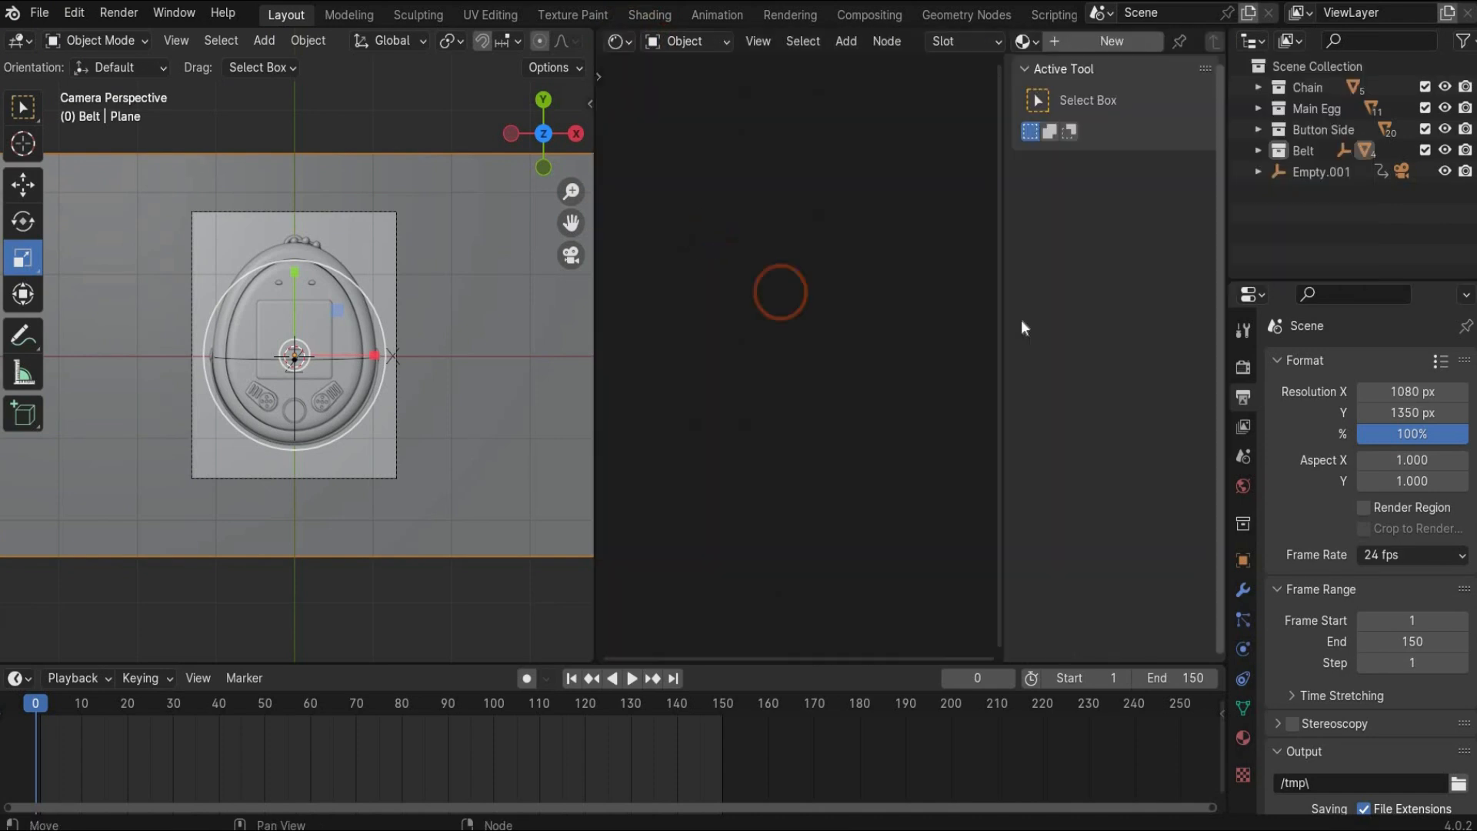
left_click_drag(1006, 323, 1205, 320)
scroll(182, 274, "up", 4)
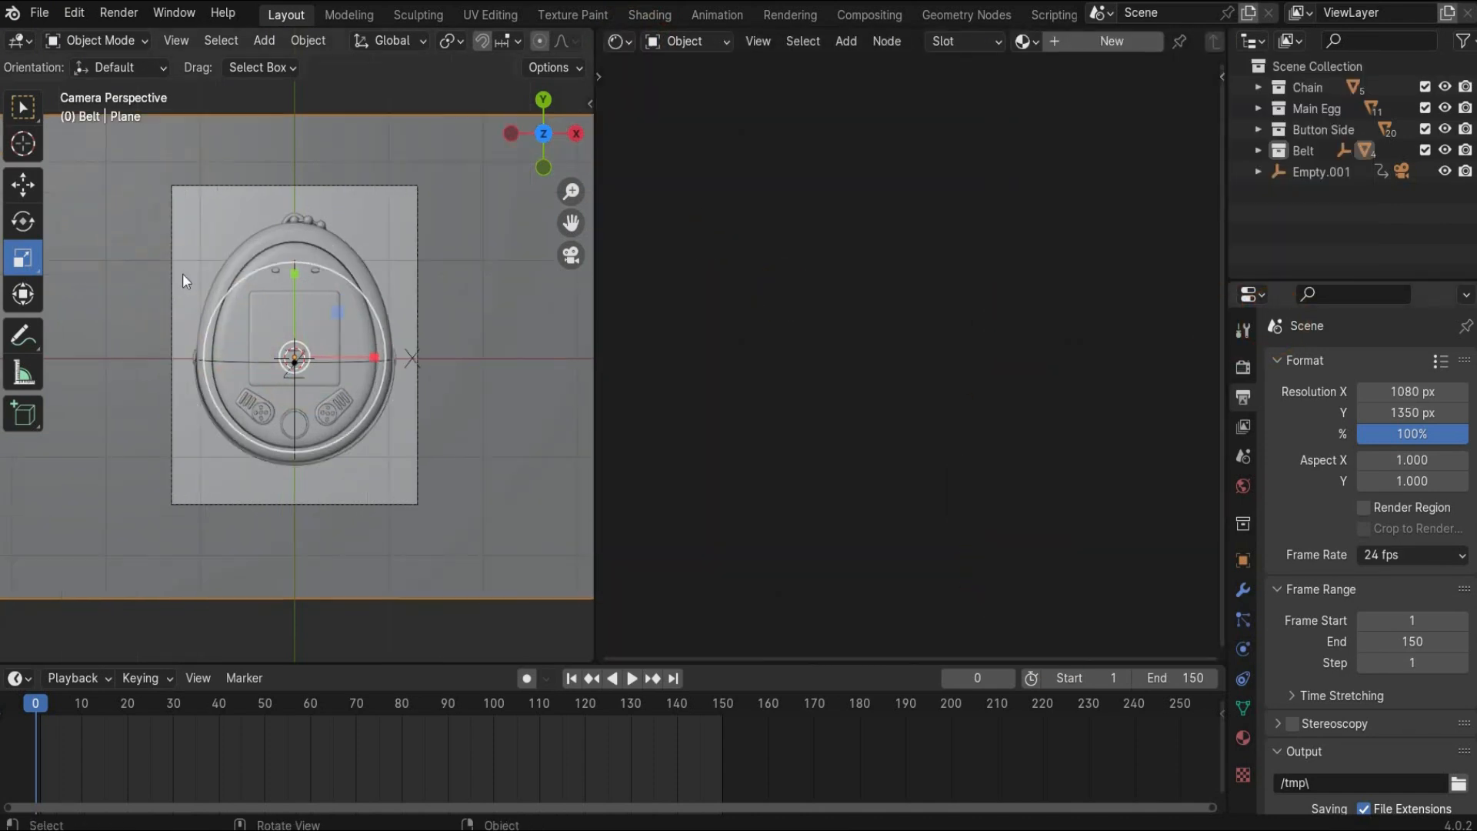
left_click(571, 255)
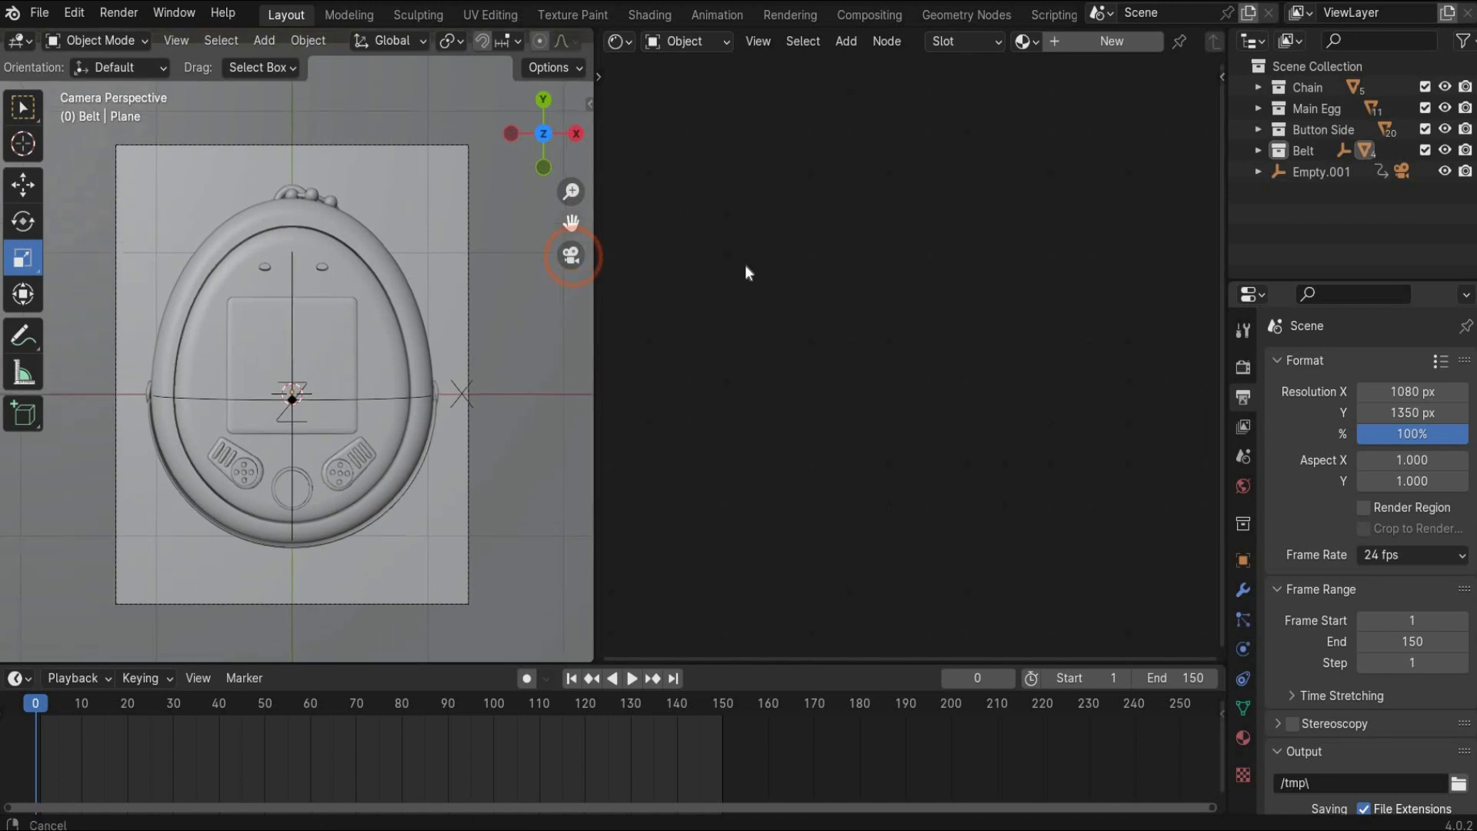
left_click(744, 265)
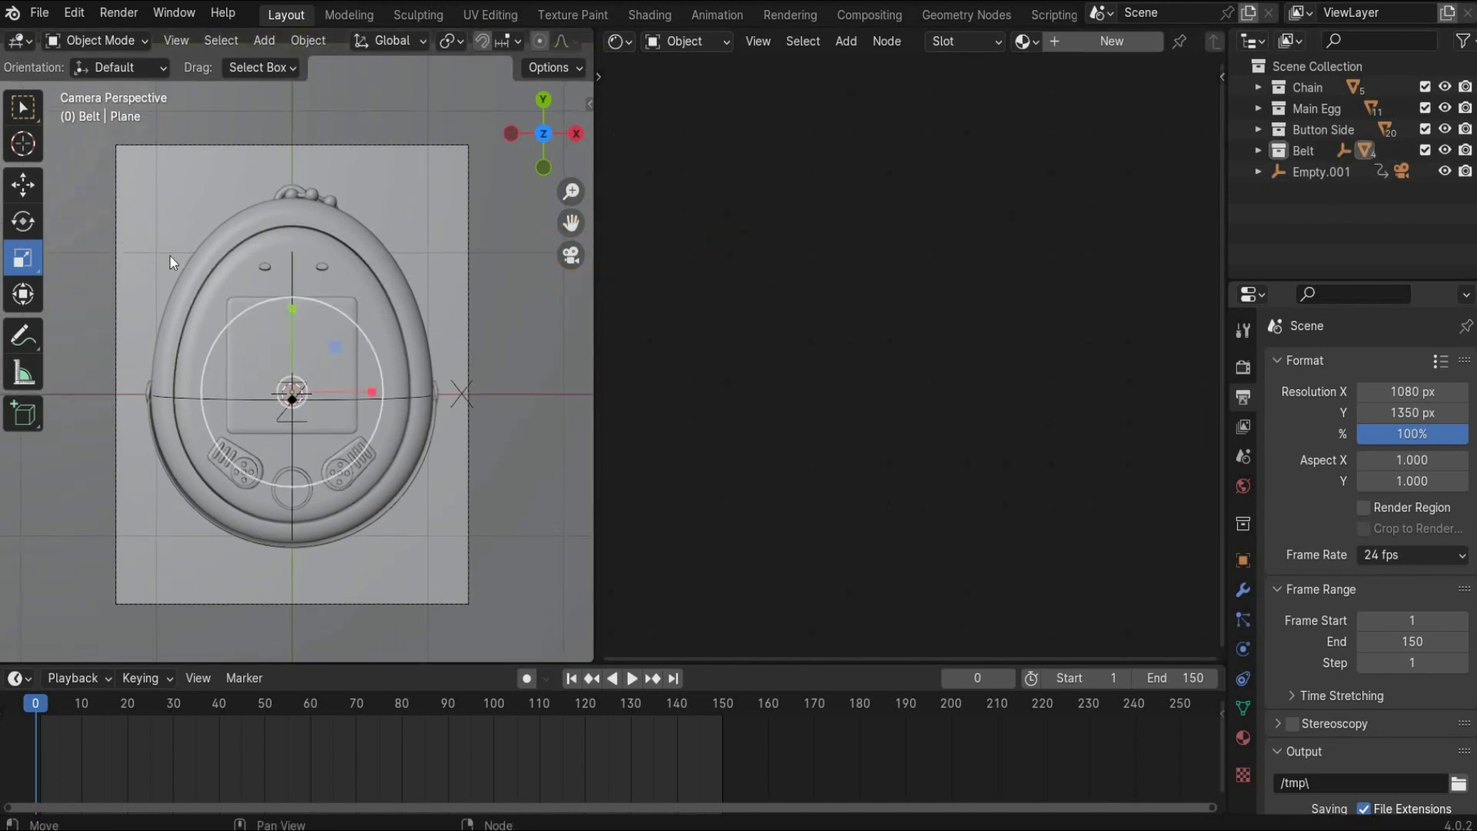
Switch the Shader Editor to the World shader and feed an Environment Texture node into the Background node's Color input
left_click(708, 45)
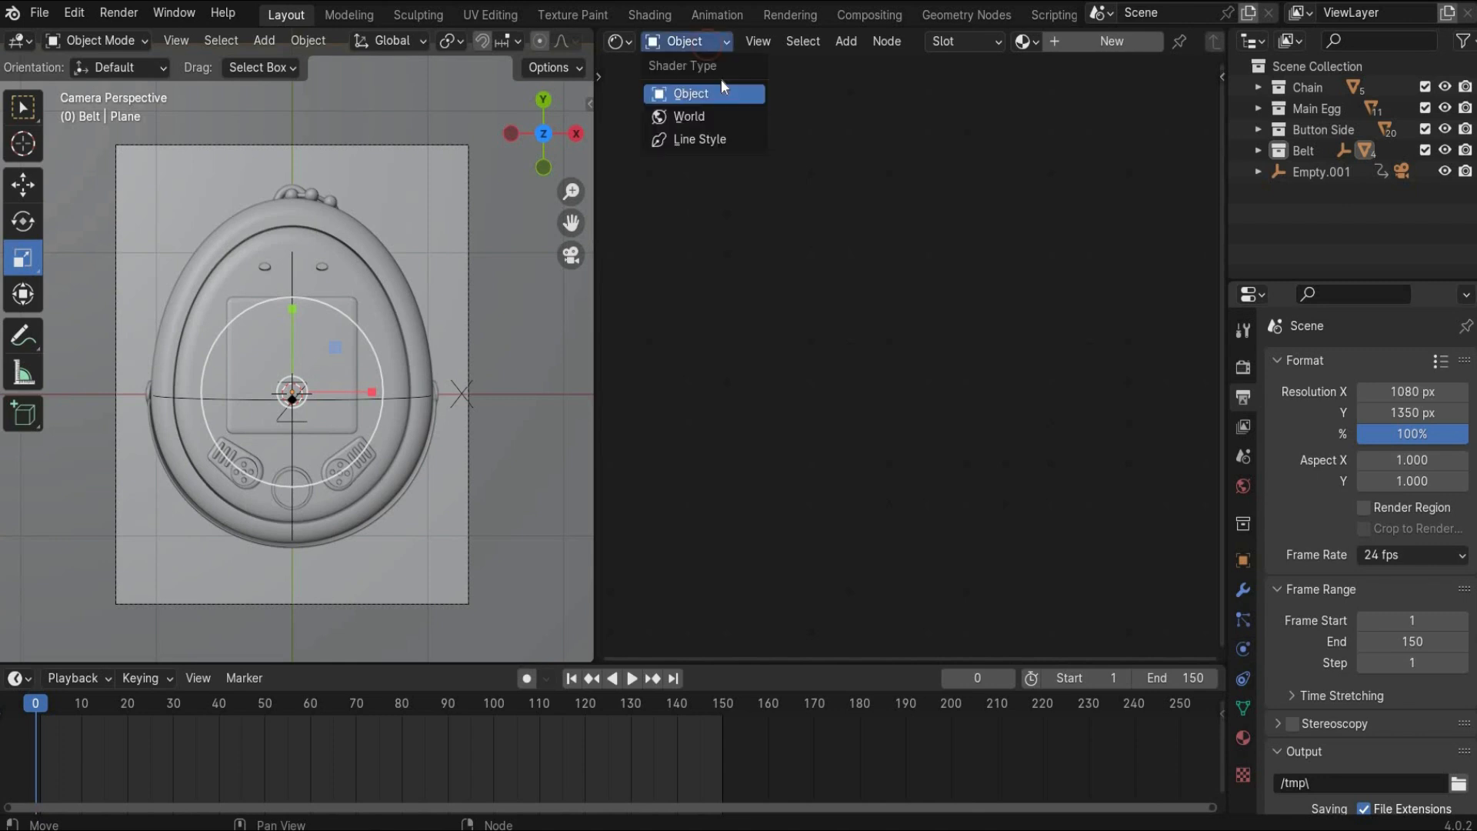
left_click(724, 120)
scroll(841, 514, "up", 9)
left_click(885, 496)
middle_click_drag(842, 514, 956, 505)
left_click_drag(837, 364, 786, 366)
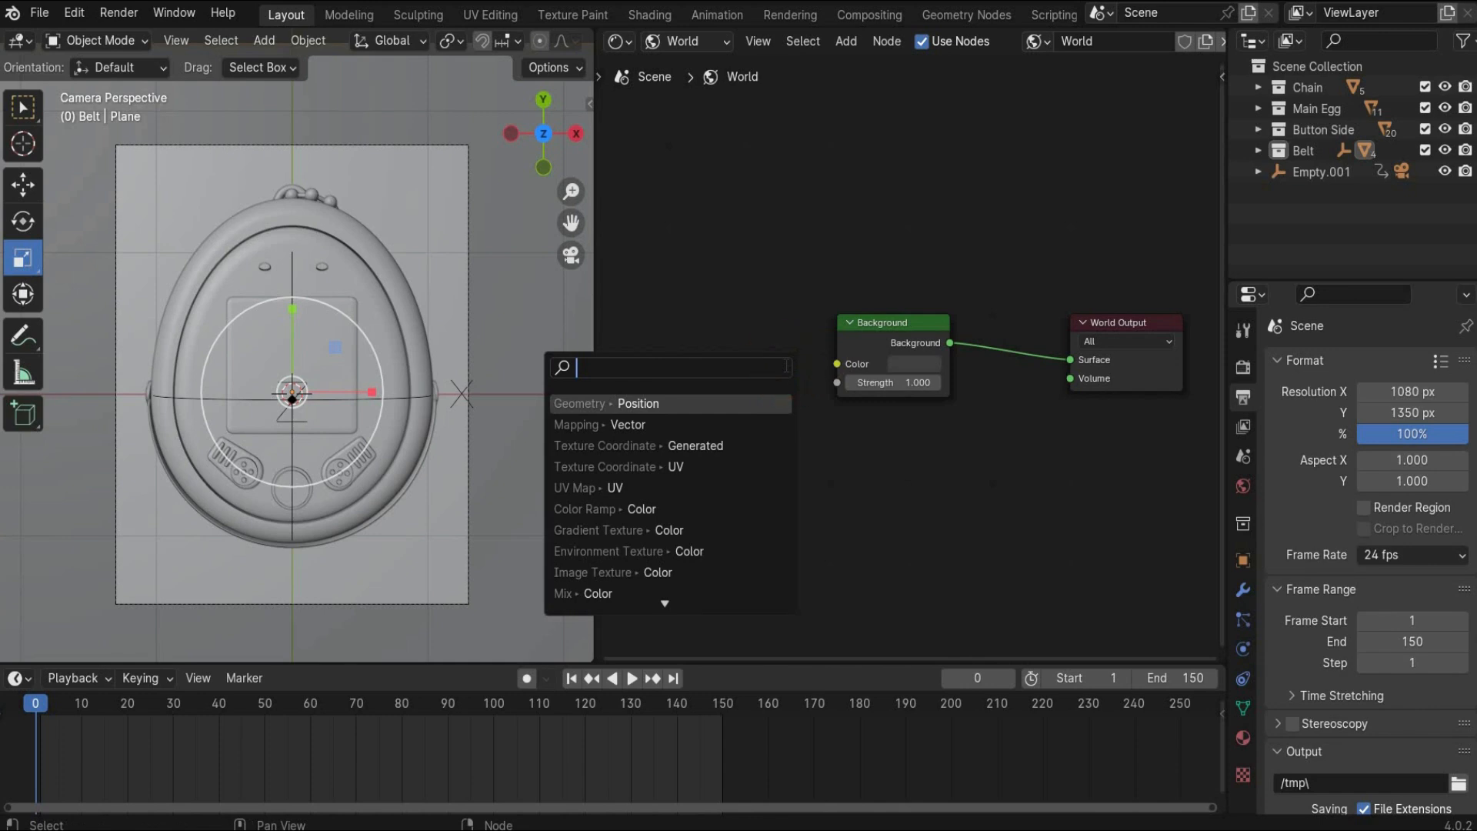
type("evio")
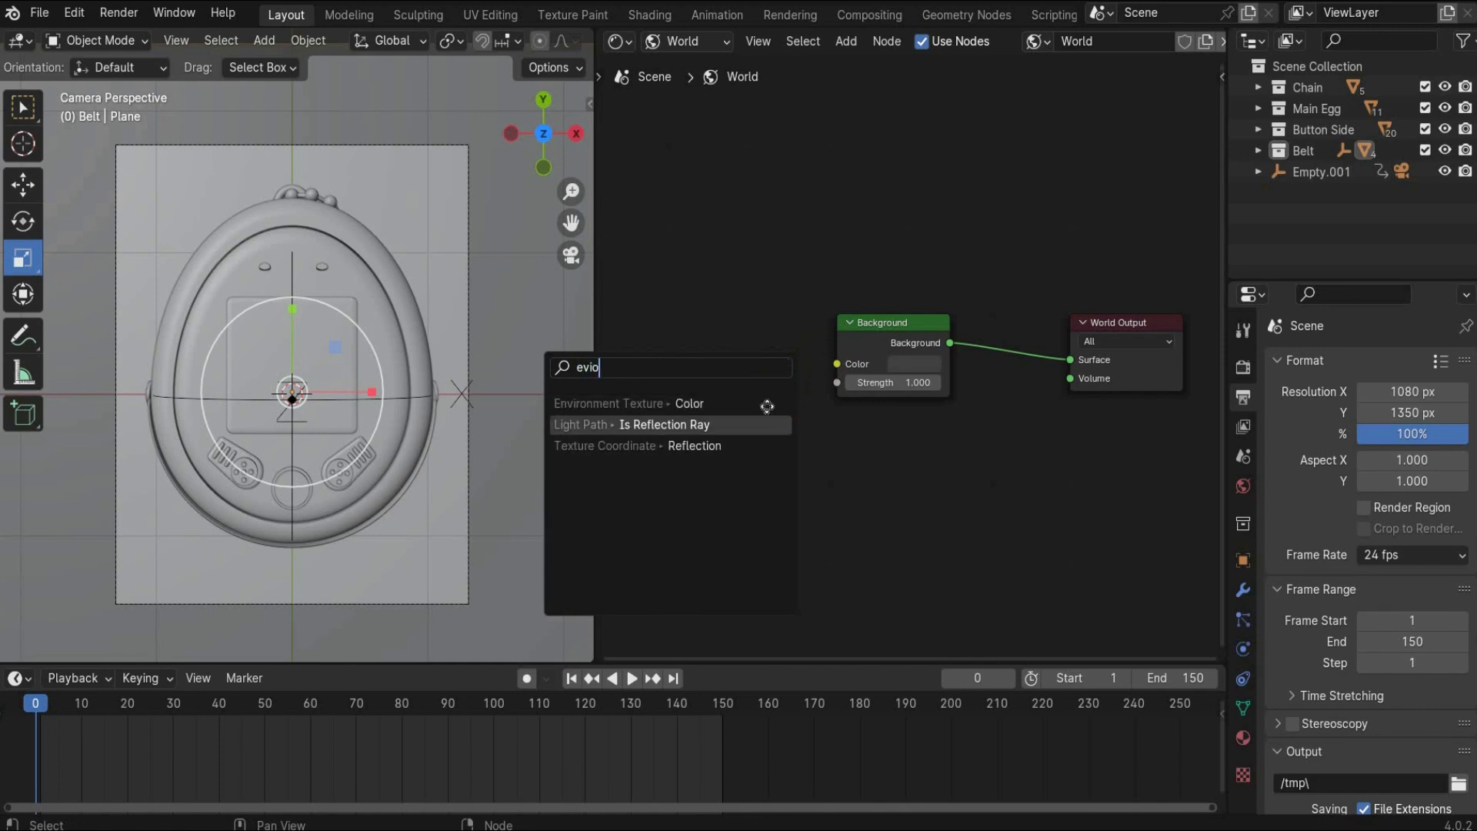
left_click(761, 404)
left_click(801, 420)
Feed a Mapping node into the Environment Texture's Vector input and connect a Texture Coordinate node's Generated output to the Mapping node
left_click_drag(779, 407, 745, 415)
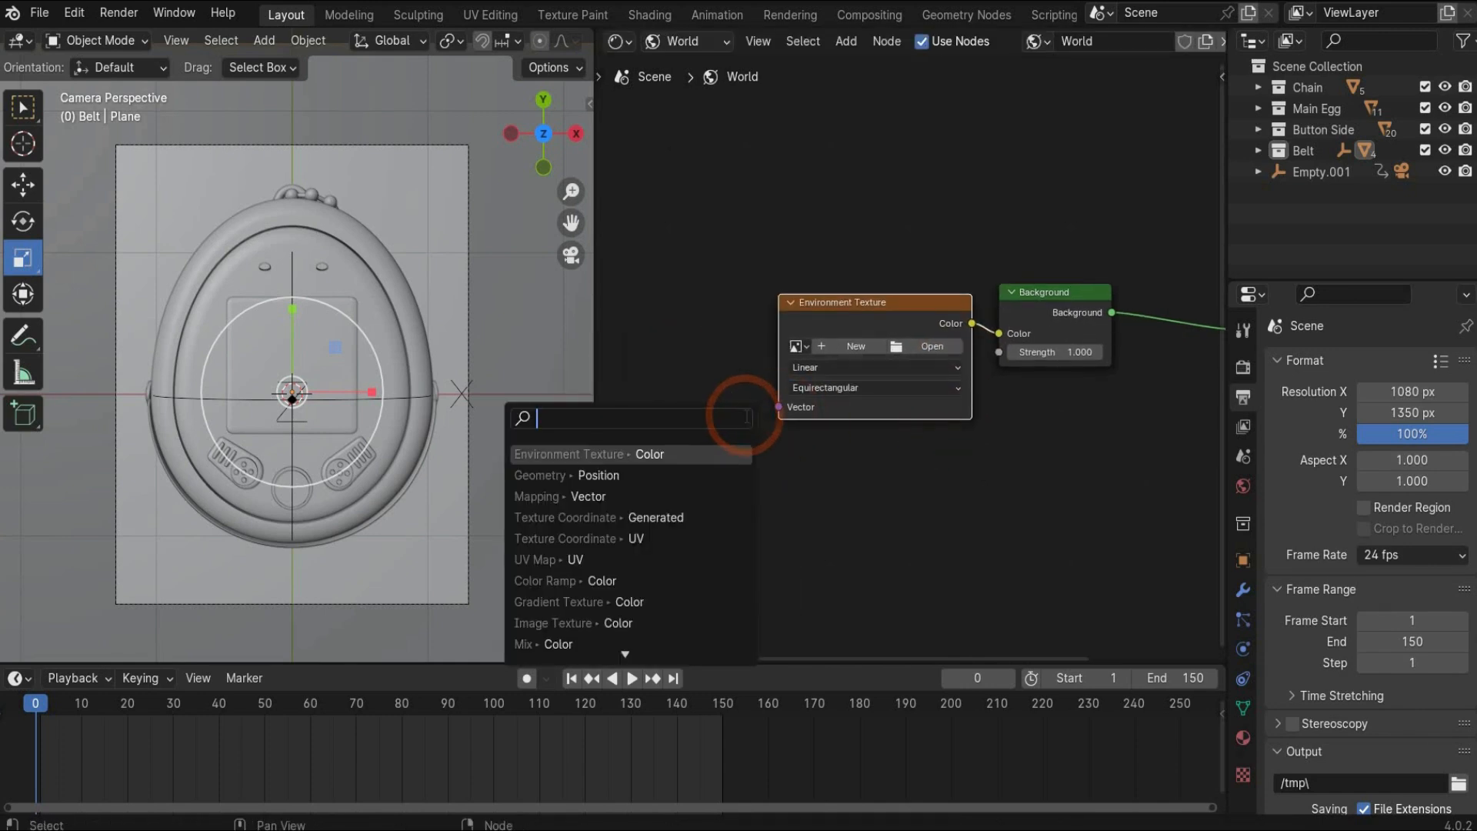
type("mapp")
key("Return")
left_click(662, 427)
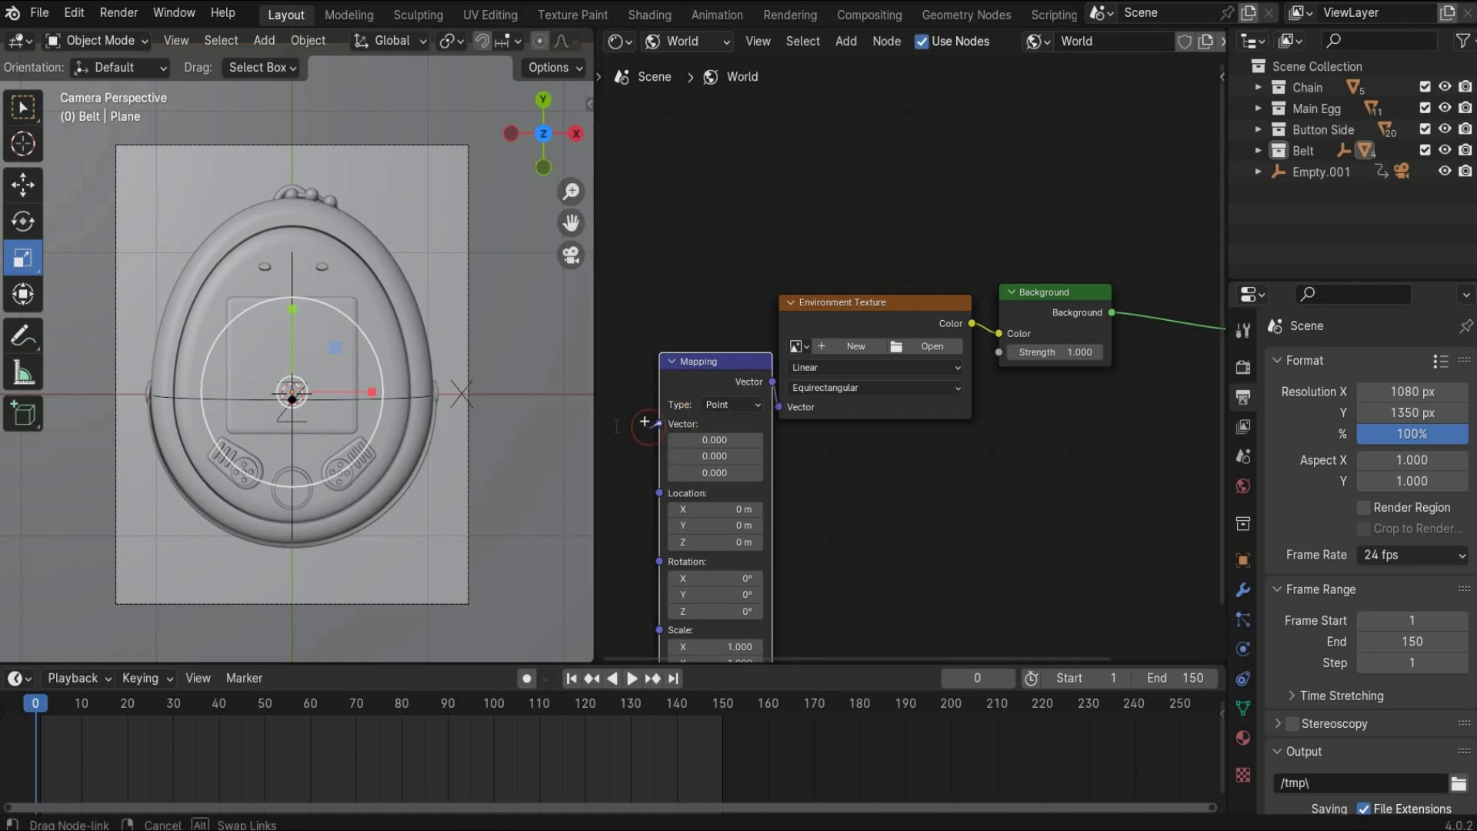
left_click_drag(659, 424, 617, 427)
type("tex")
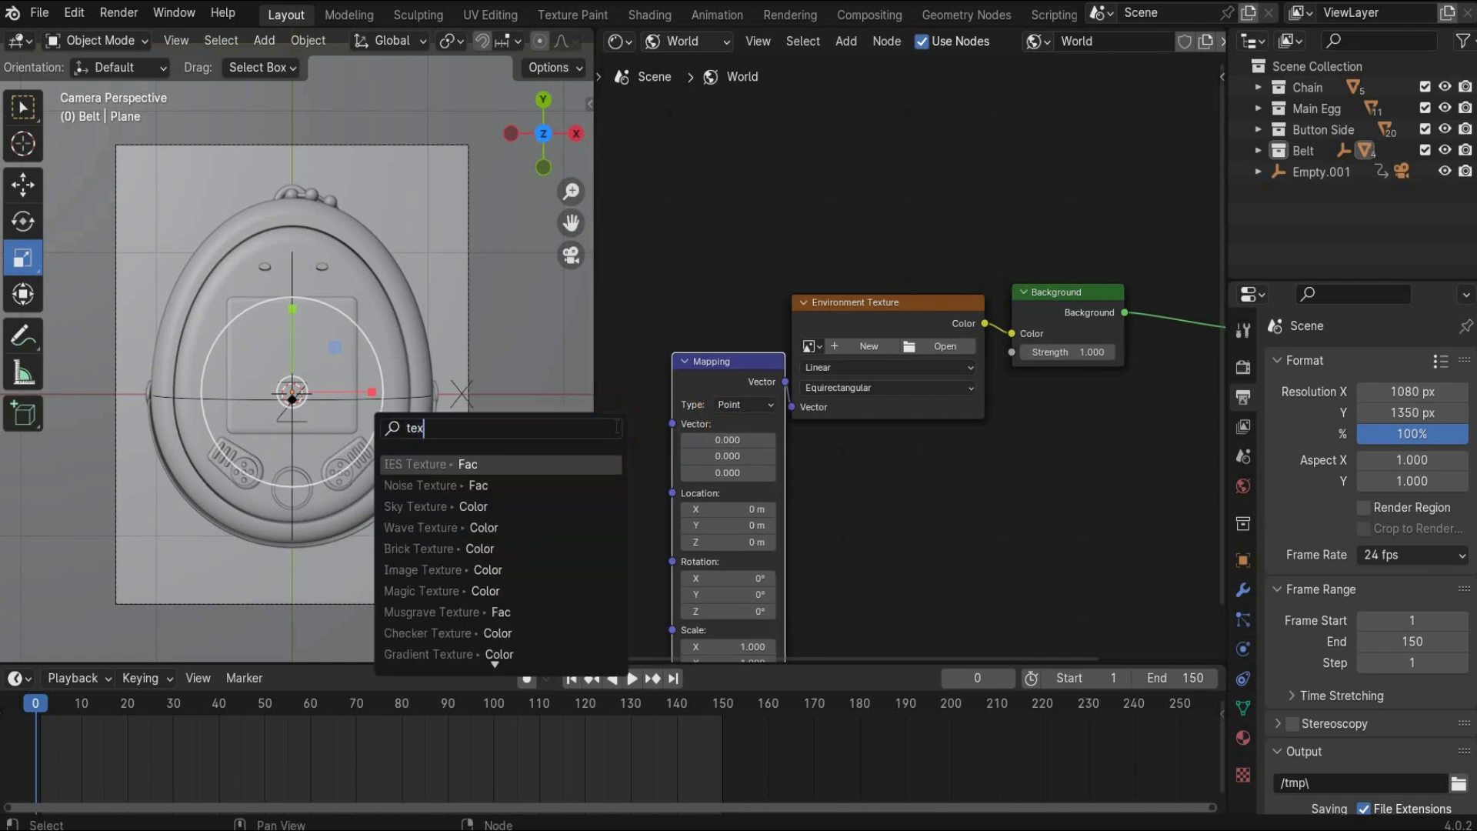
type("ture coo")
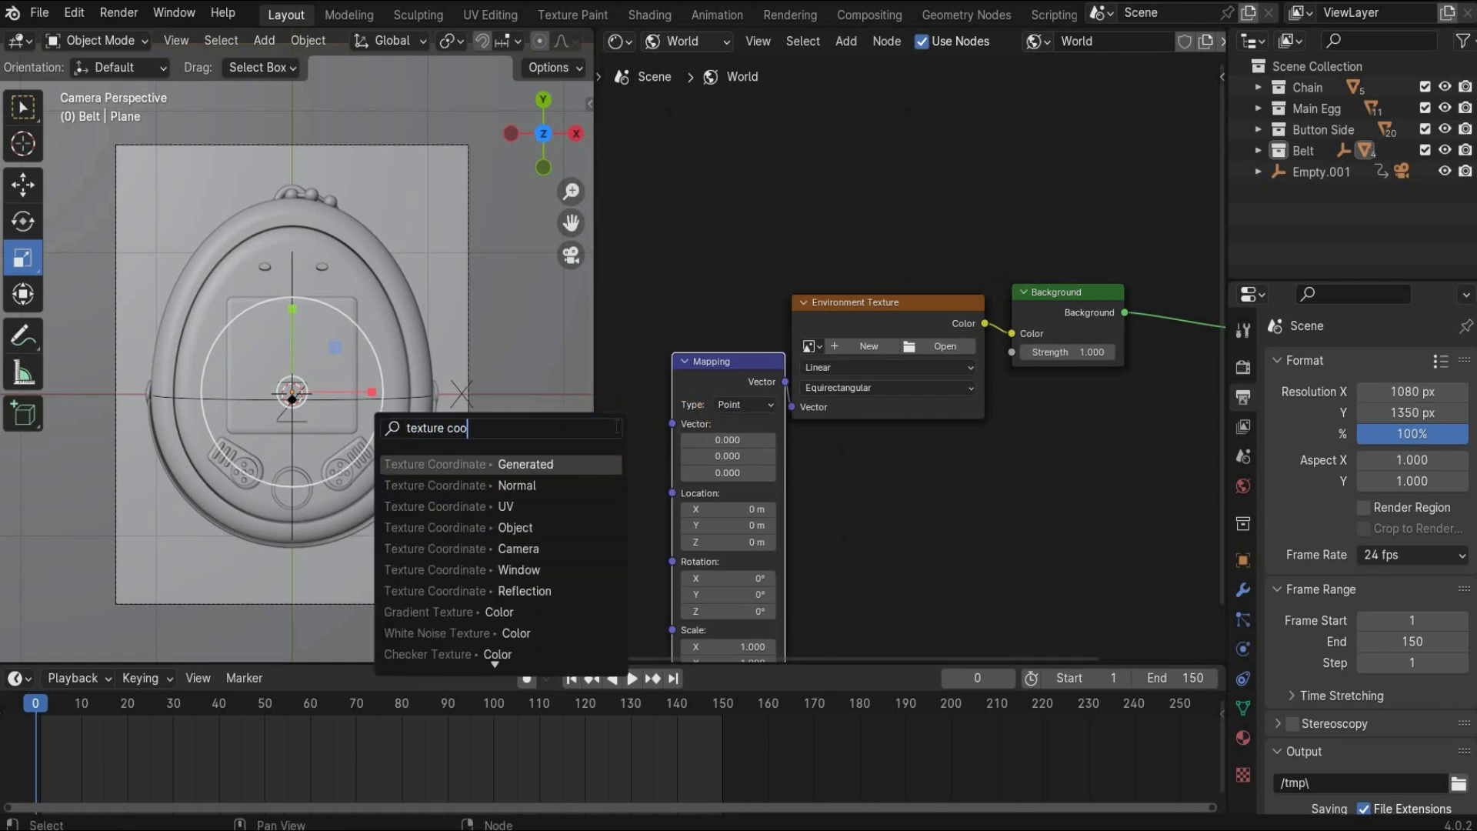
left_click(501, 465)
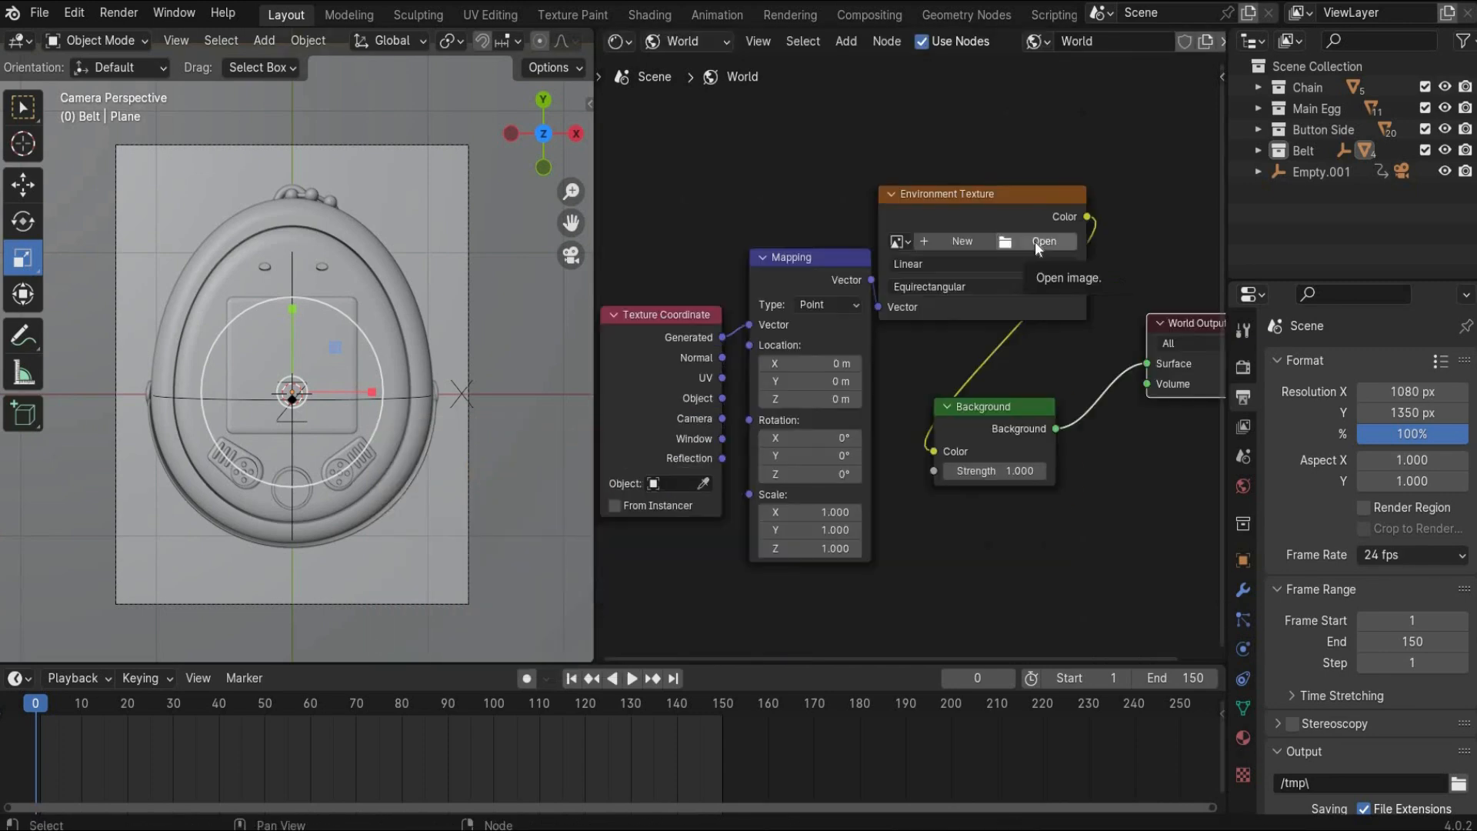
Load hdri_studio_chimera_v001.jpg into the Environment Texture node and briefly inspect the picture in the image viewer
left_click(1034, 240)
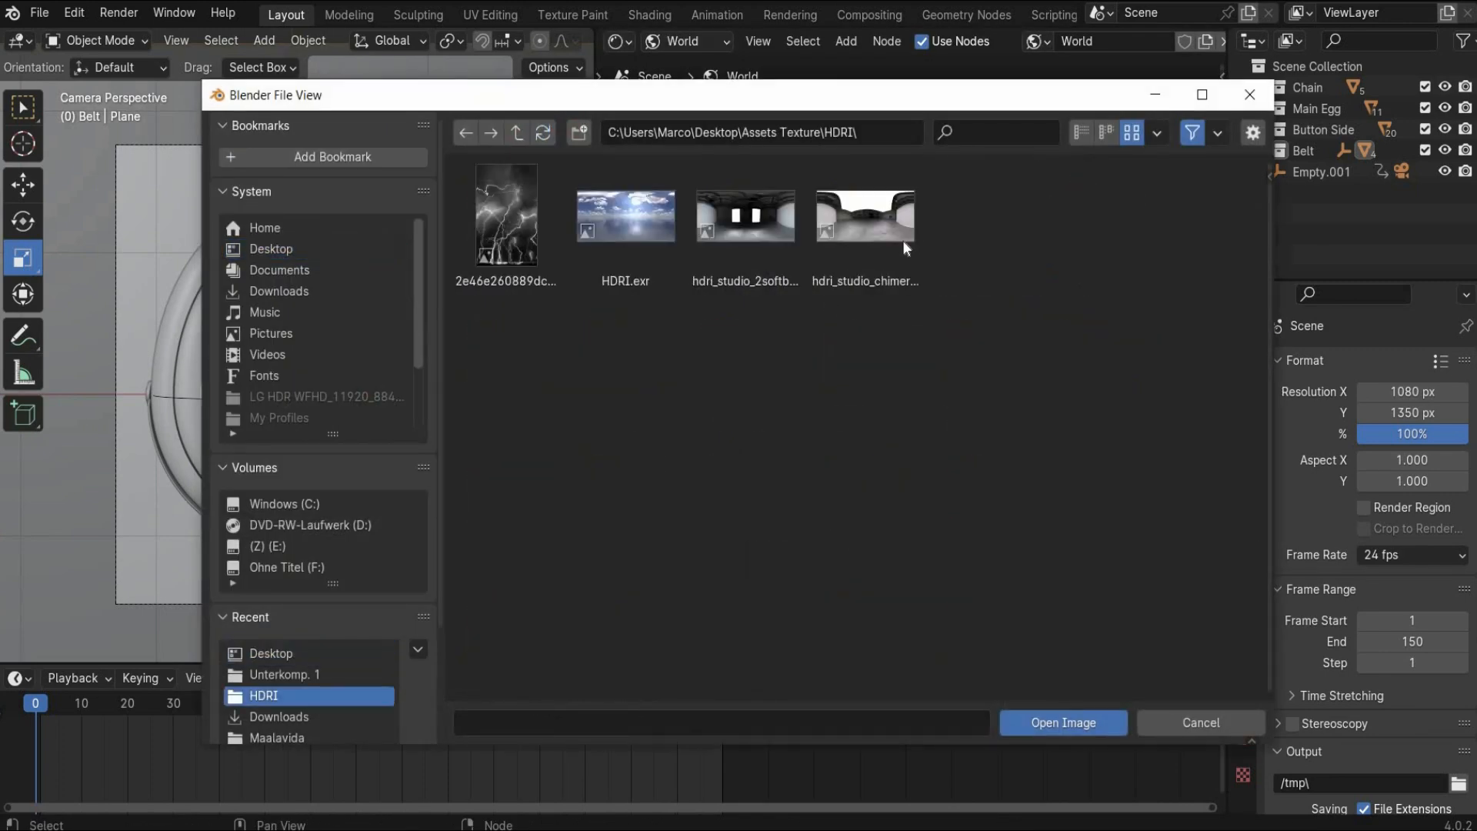
double_click(899, 240)
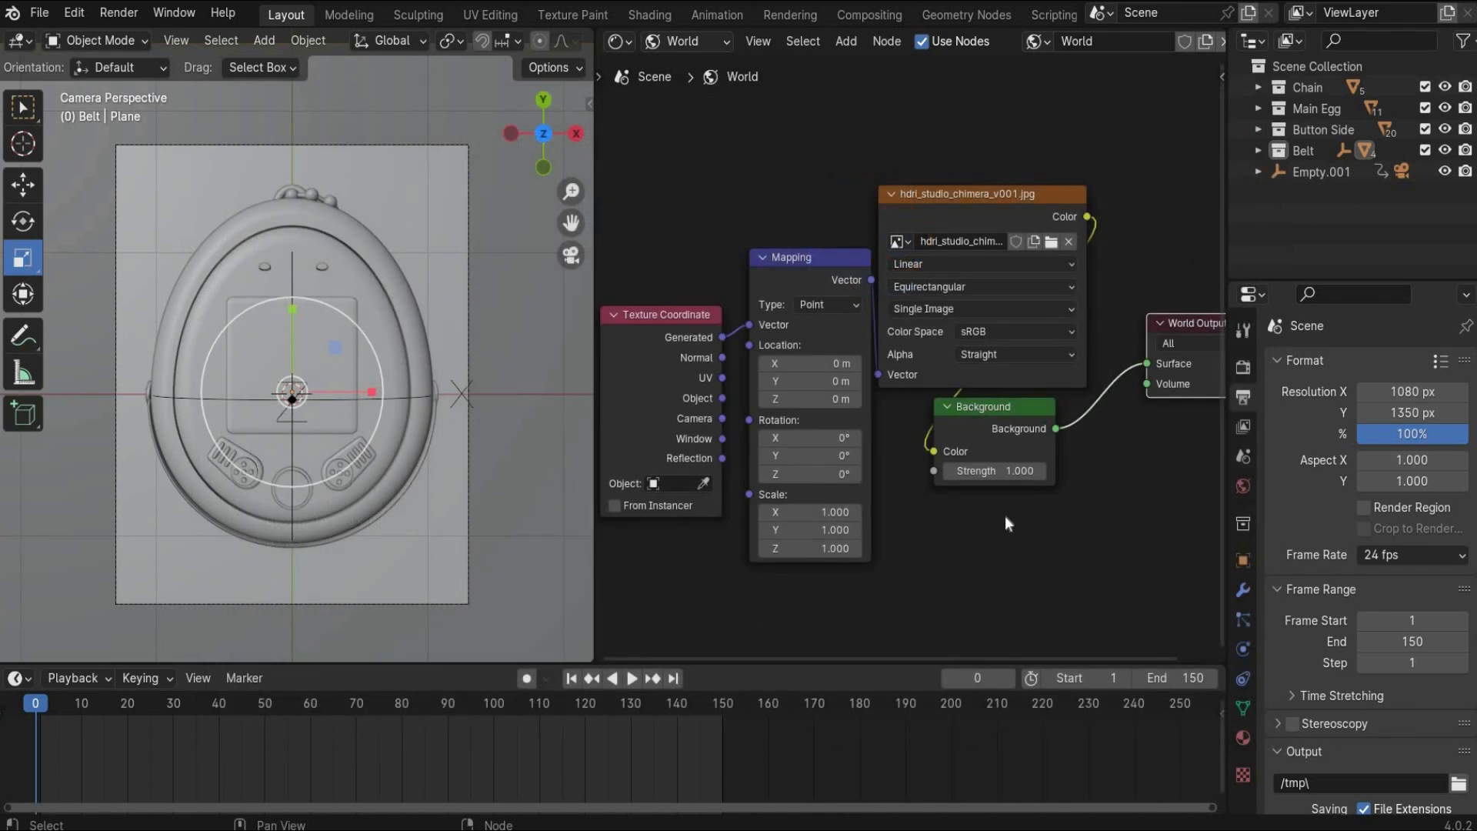
key("alt+Tab")
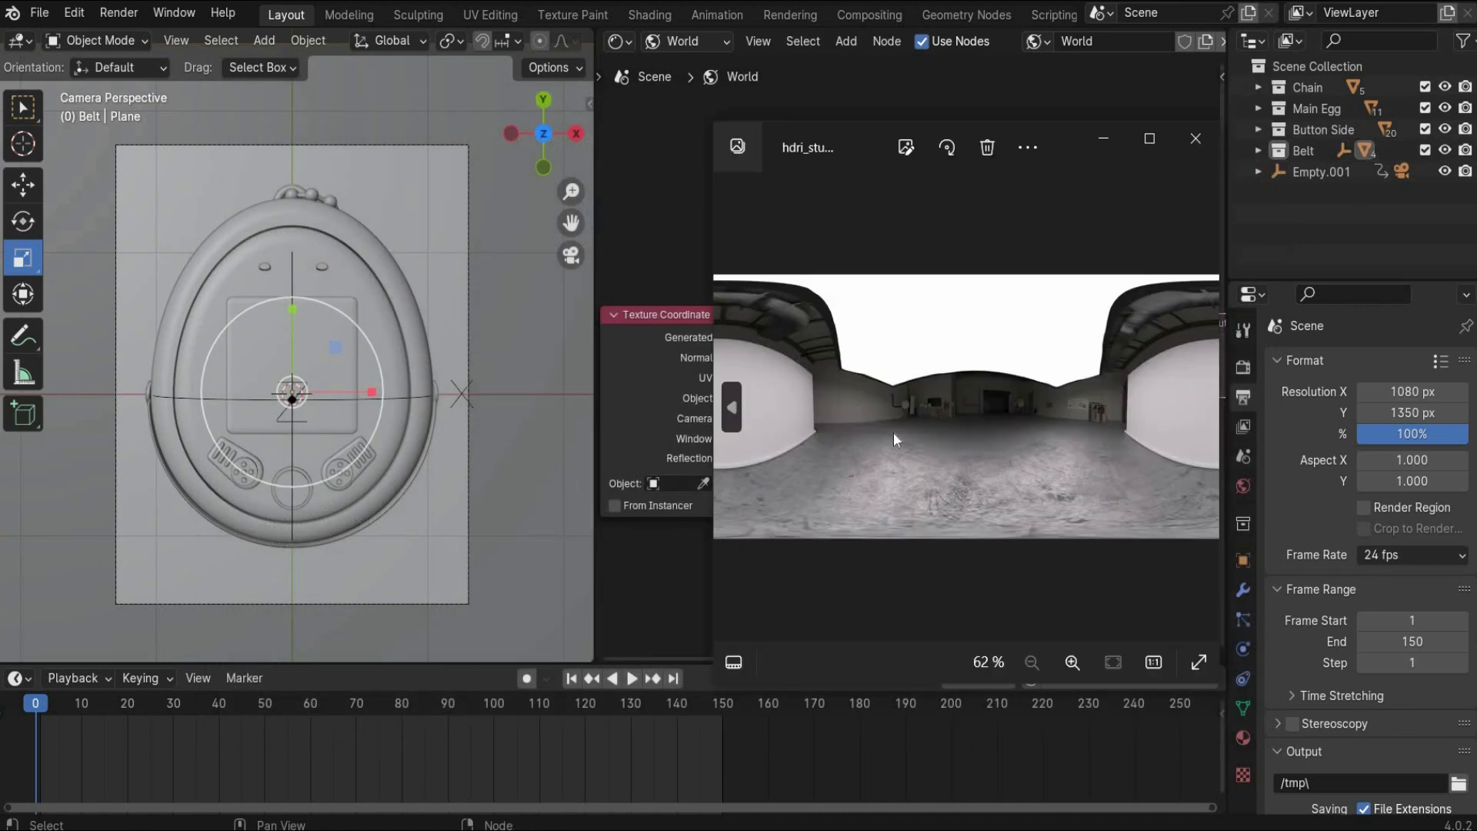
left_click(1196, 146)
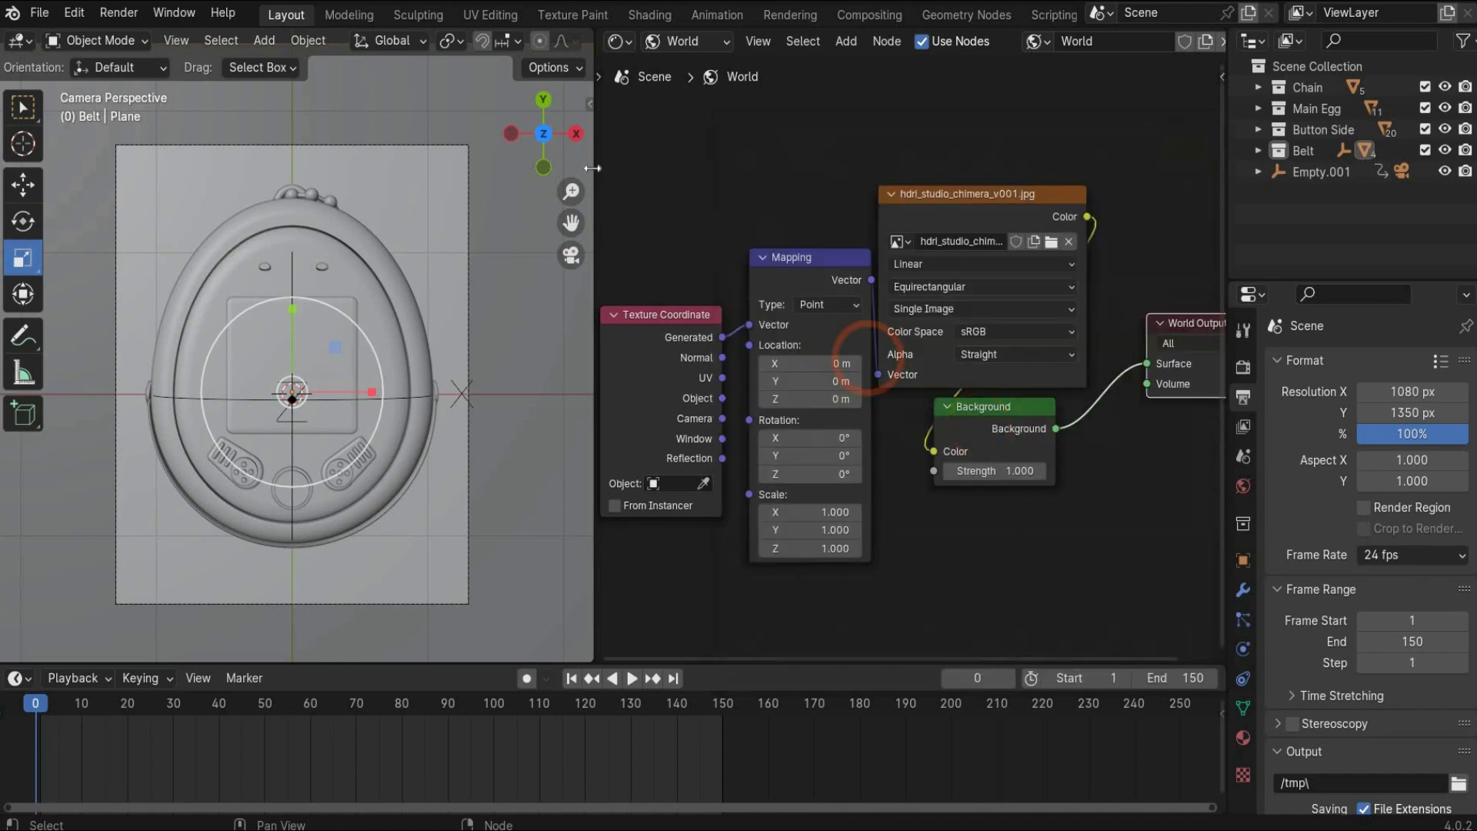
Show the 3D viewport in Rendered shading and select the Camera parented under Empty.001
left_click_drag(624, 155, 894, 154)
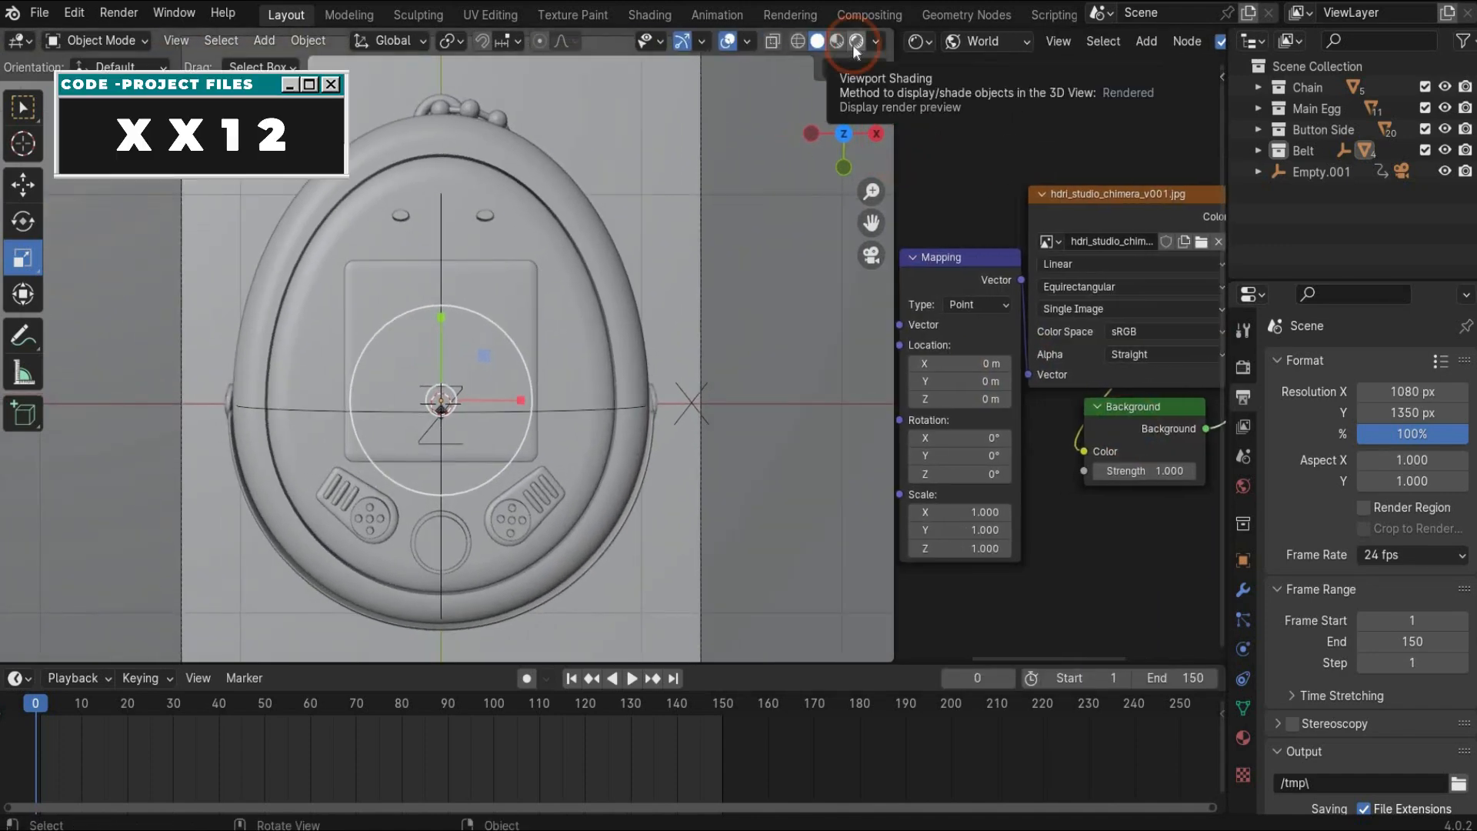
left_click(854, 42)
left_click(1285, 172)
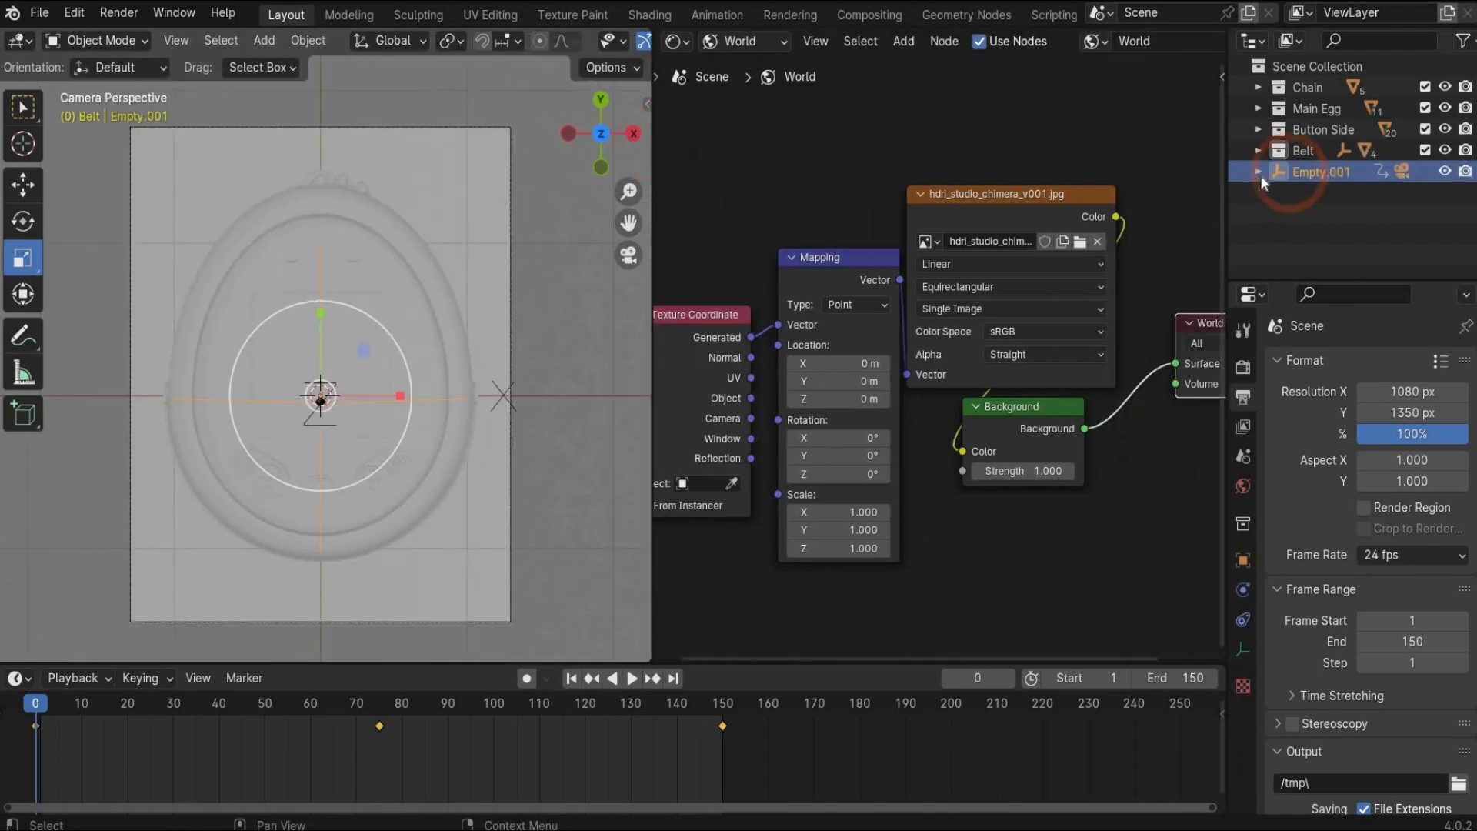
left_click(1258, 173)
left_click(1322, 215)
left_click(1362, 322)
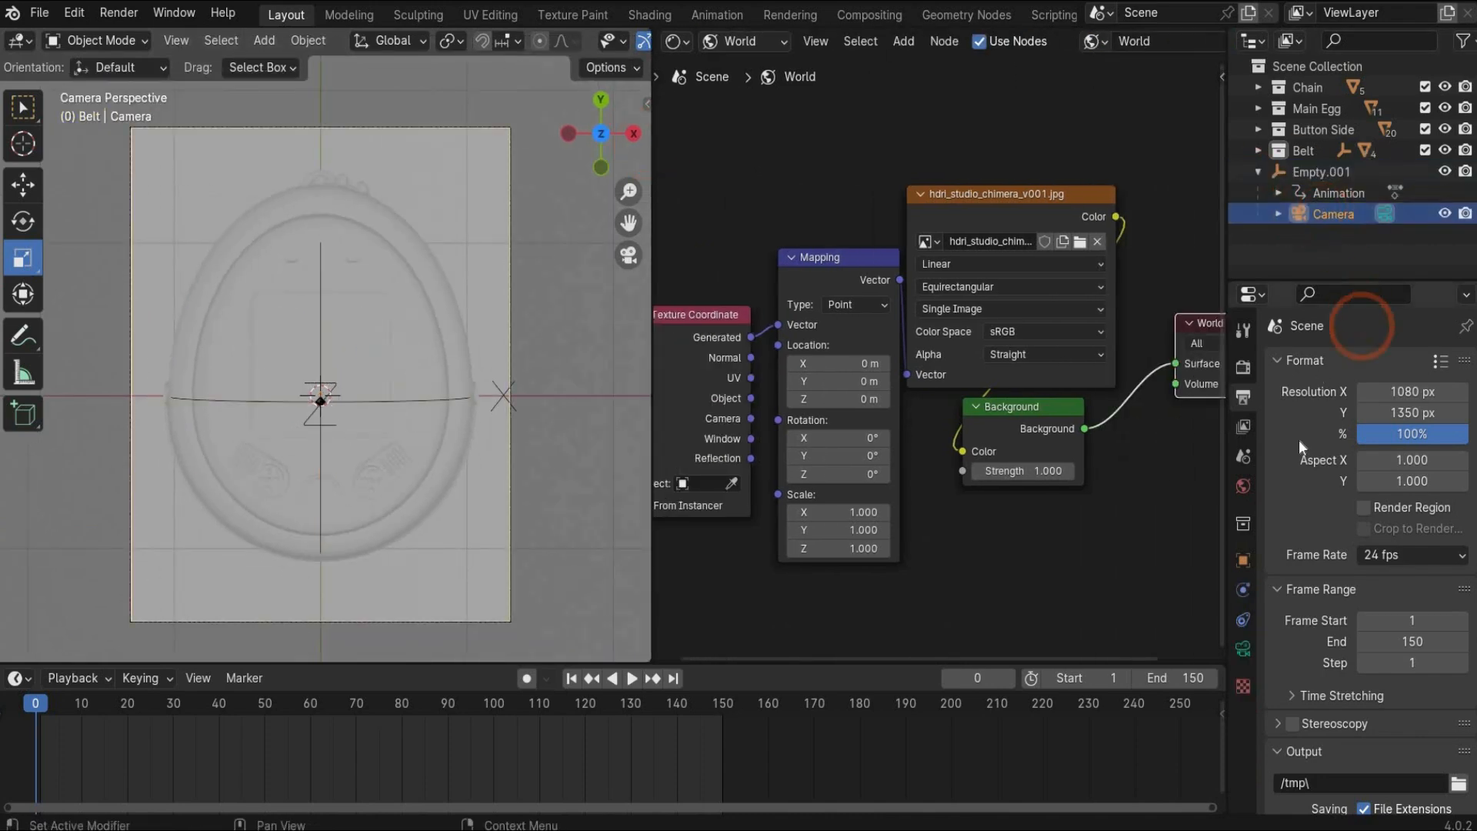
Set the scene's render engine to Cycles
left_click(1243, 369)
left_click(1374, 371)
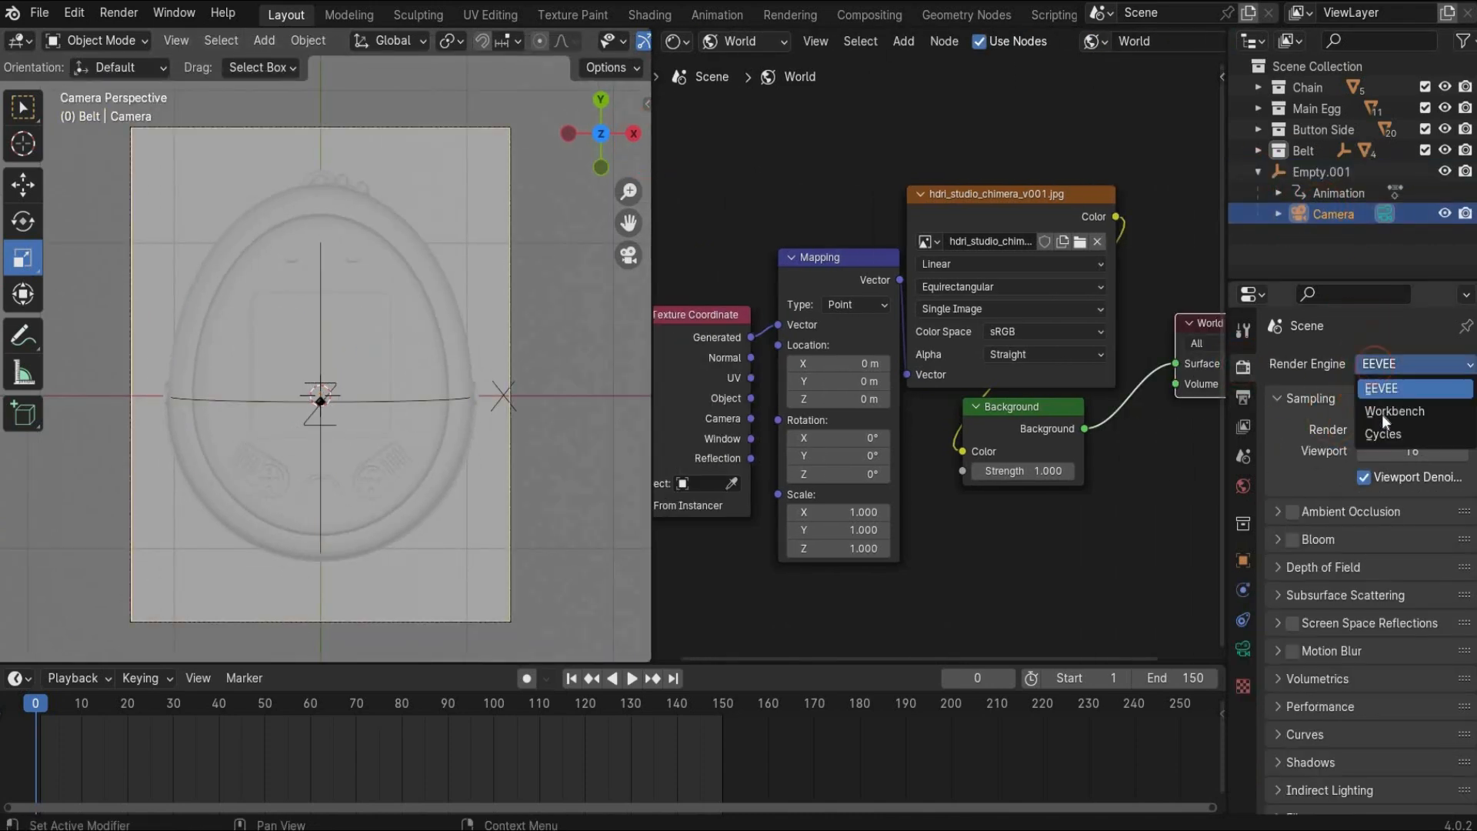
left_click(1388, 436)
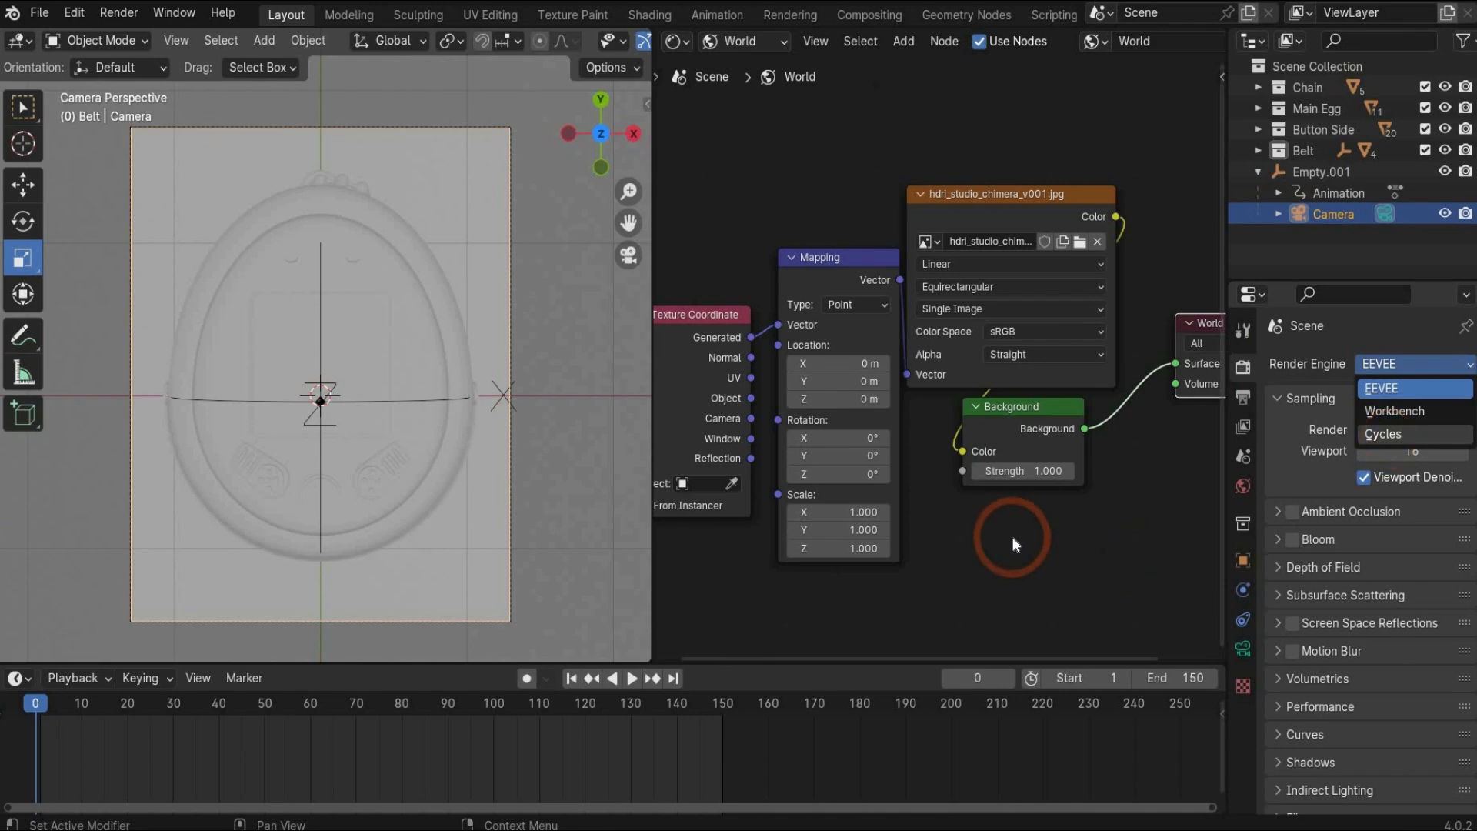
Set the Y rotation of the world's Mapping node to 90°
key("Home")
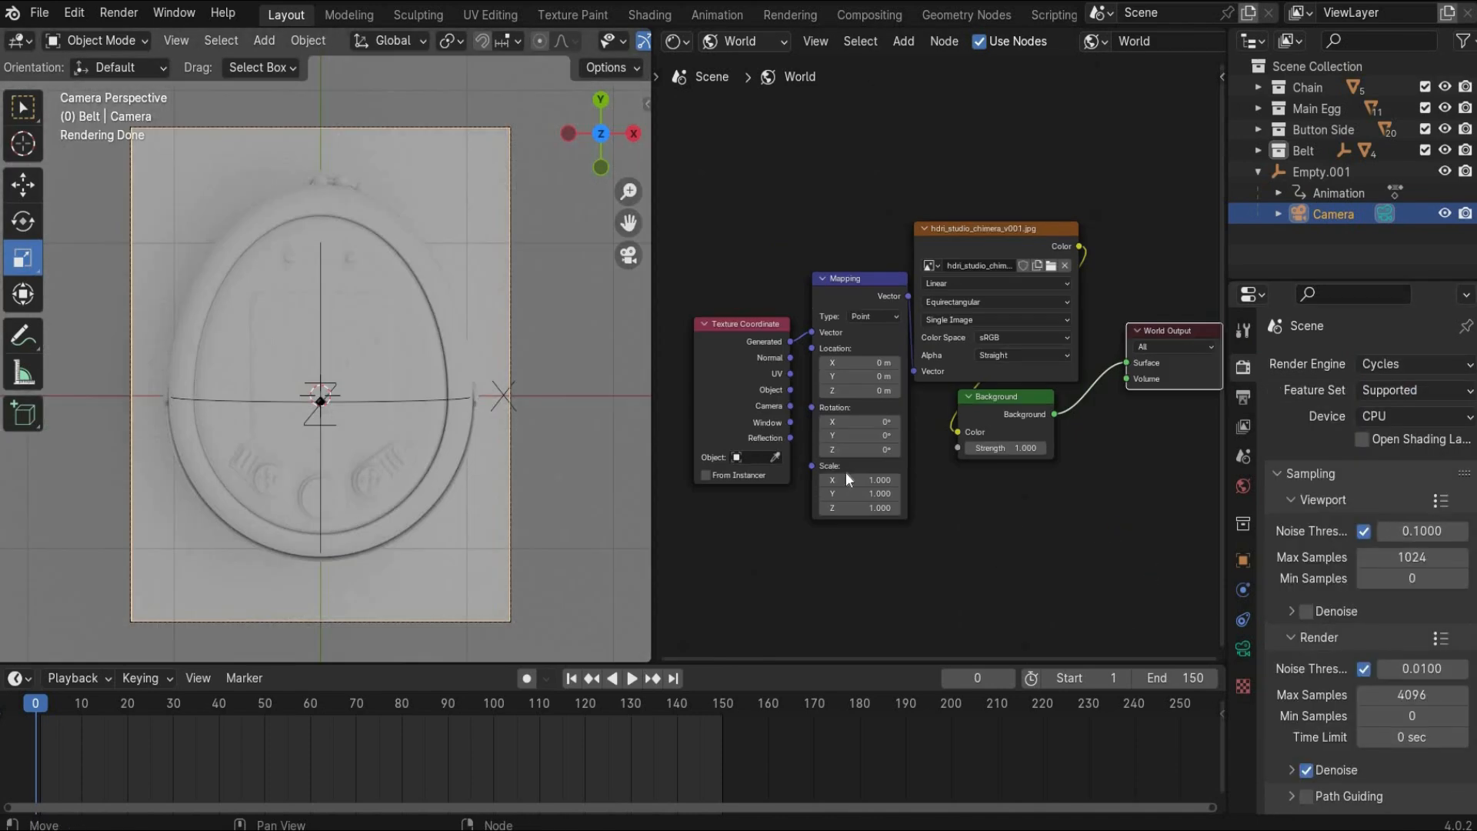
left_click(859, 435)
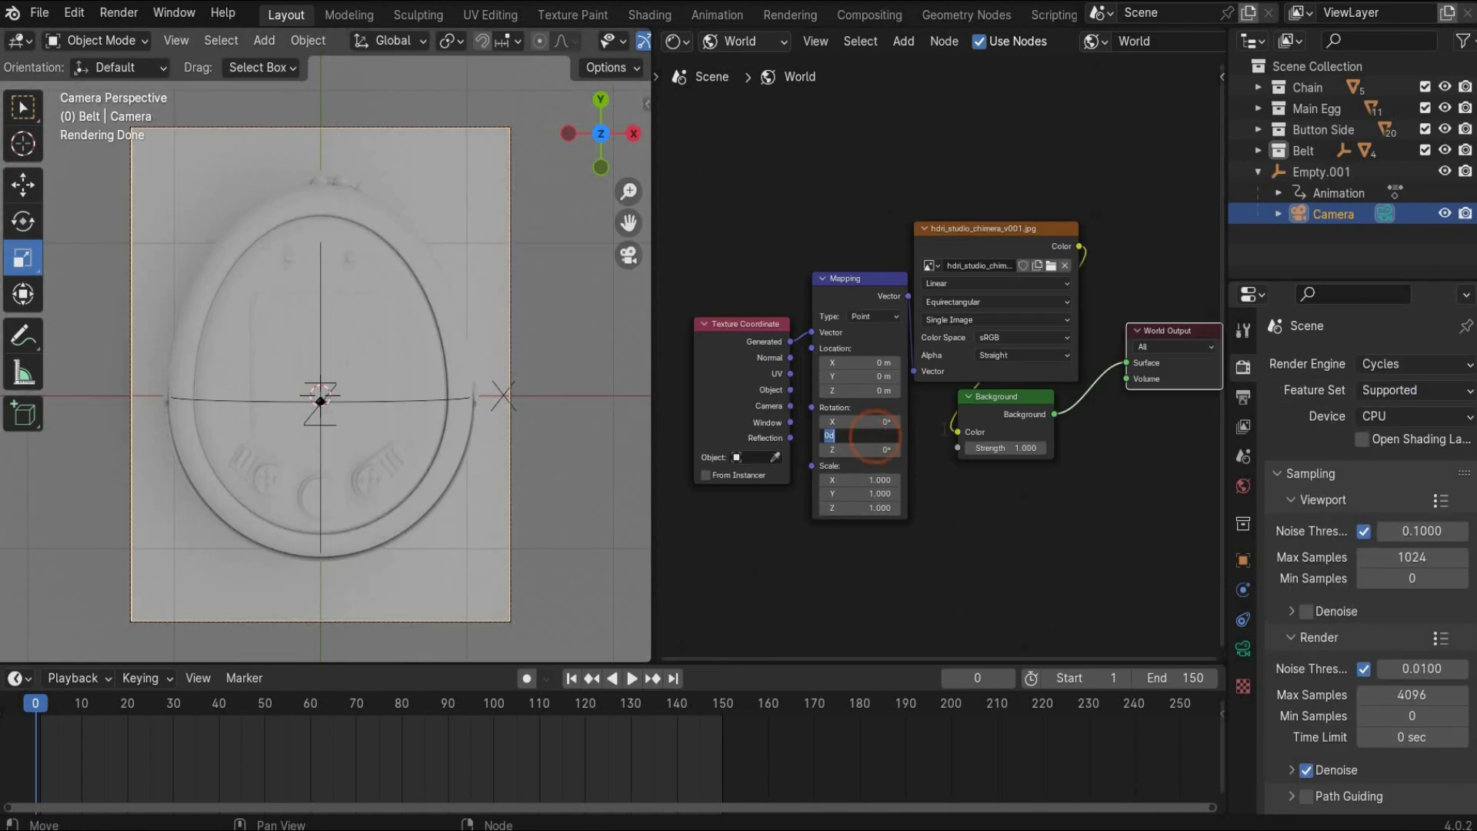
type("90")
key("Return")
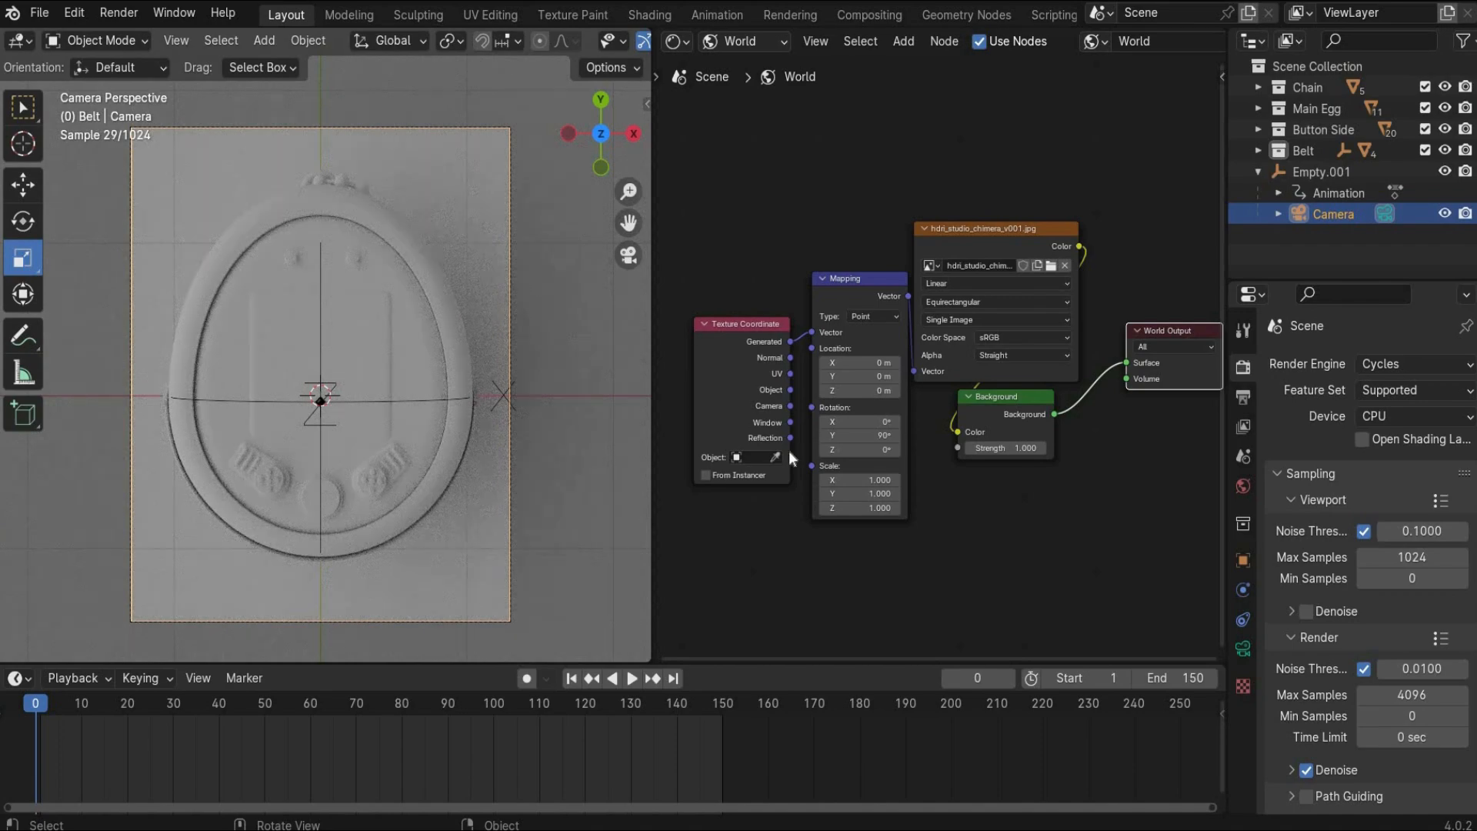
Set the strength of the world's Background node to 7
left_click(1016, 447)
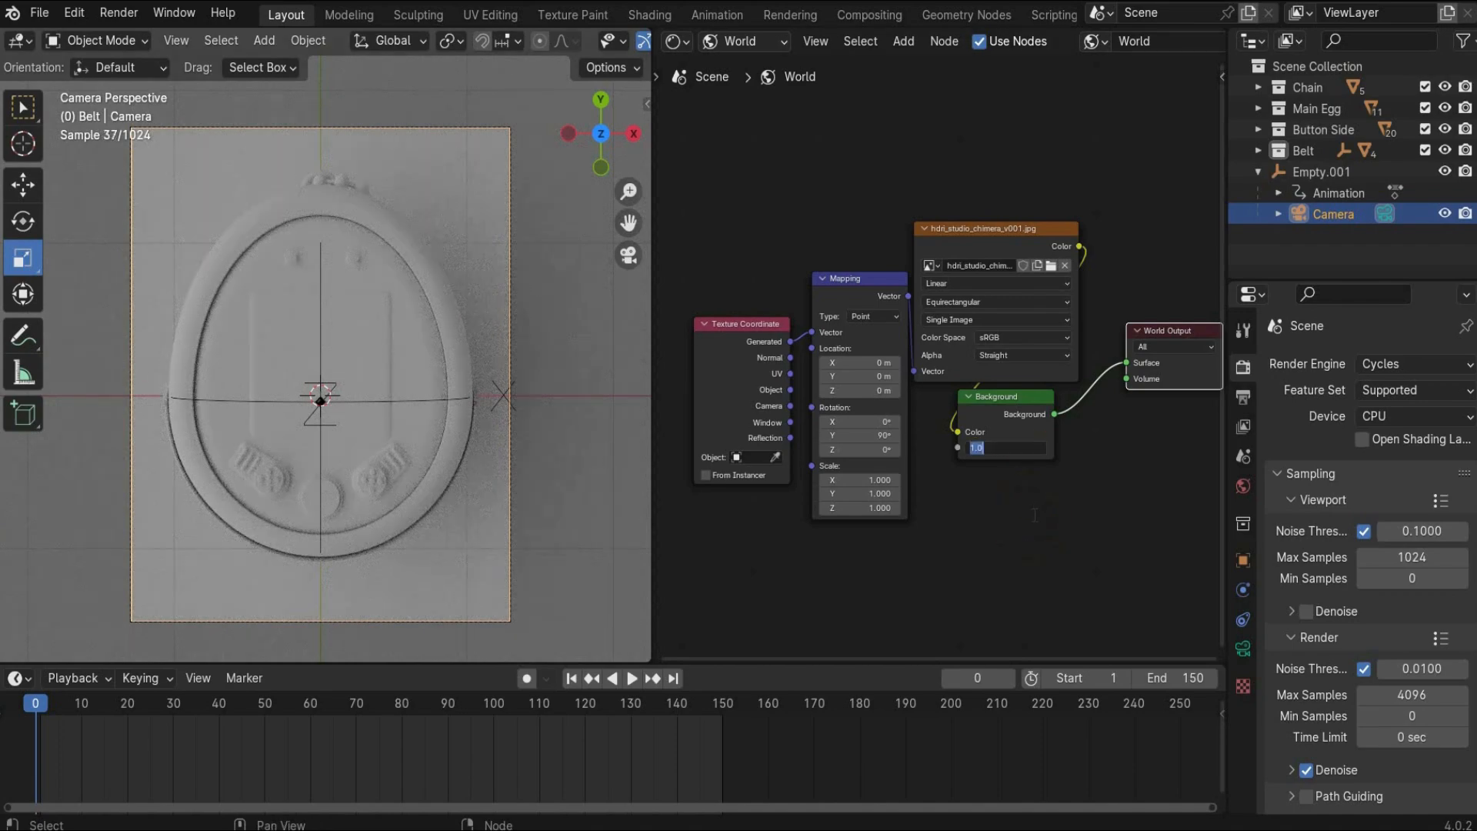
type("7")
key("Return")
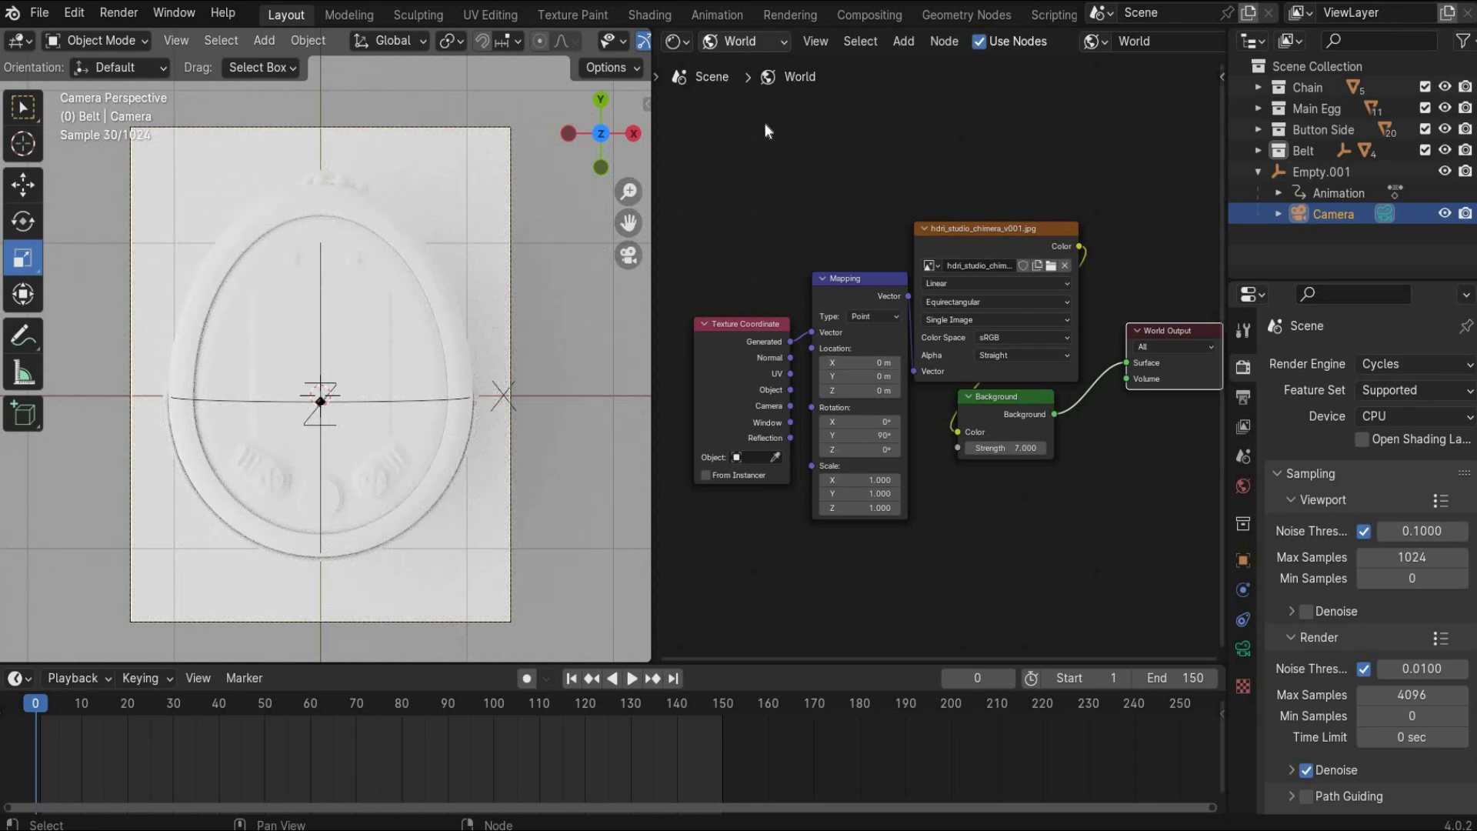
Switch the Shader Editor to object materials and create a new material for the chain piece Cylinder.001 above the egg
left_click(735, 43)
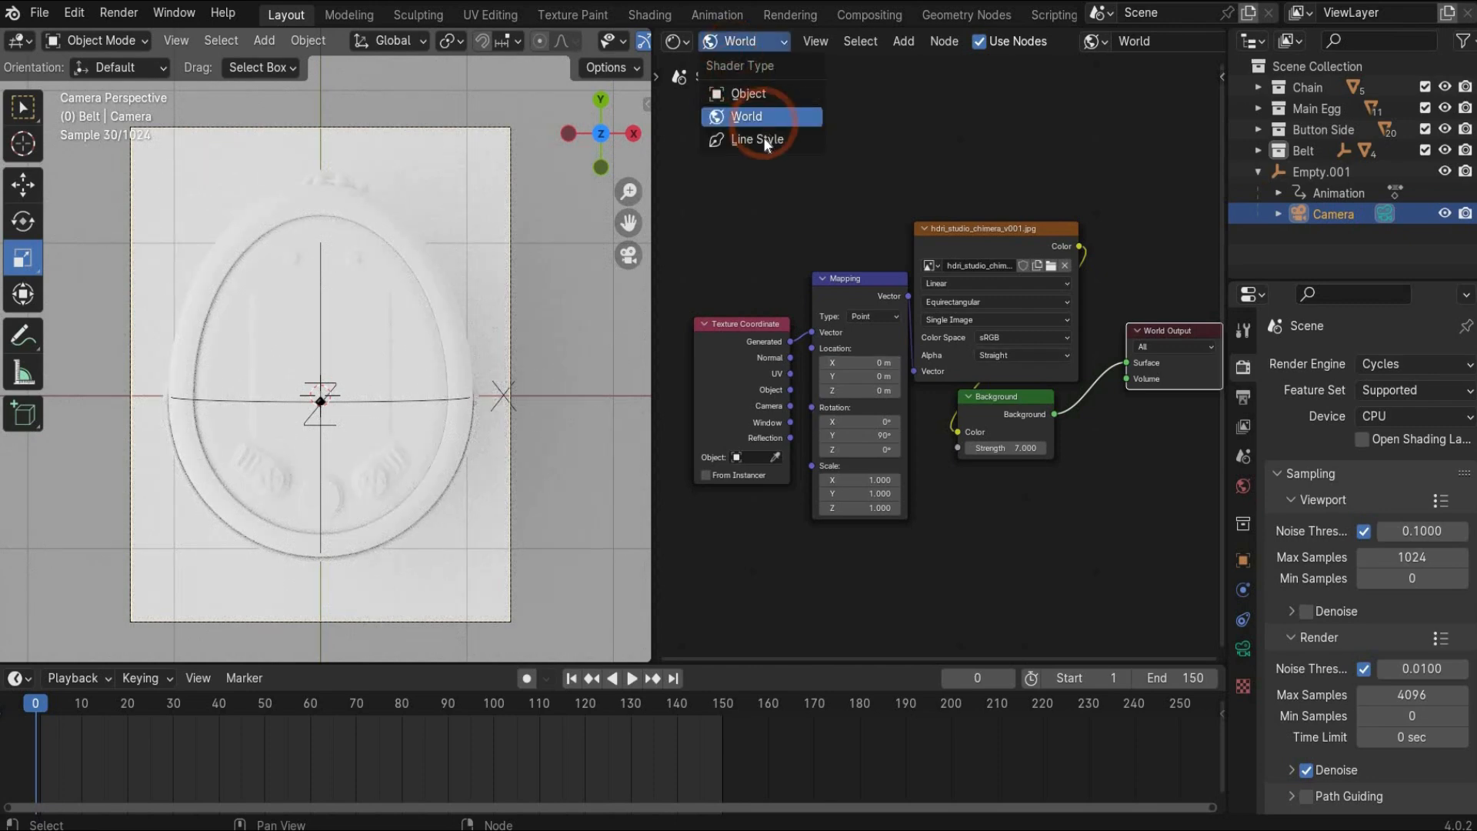
left_click(759, 93)
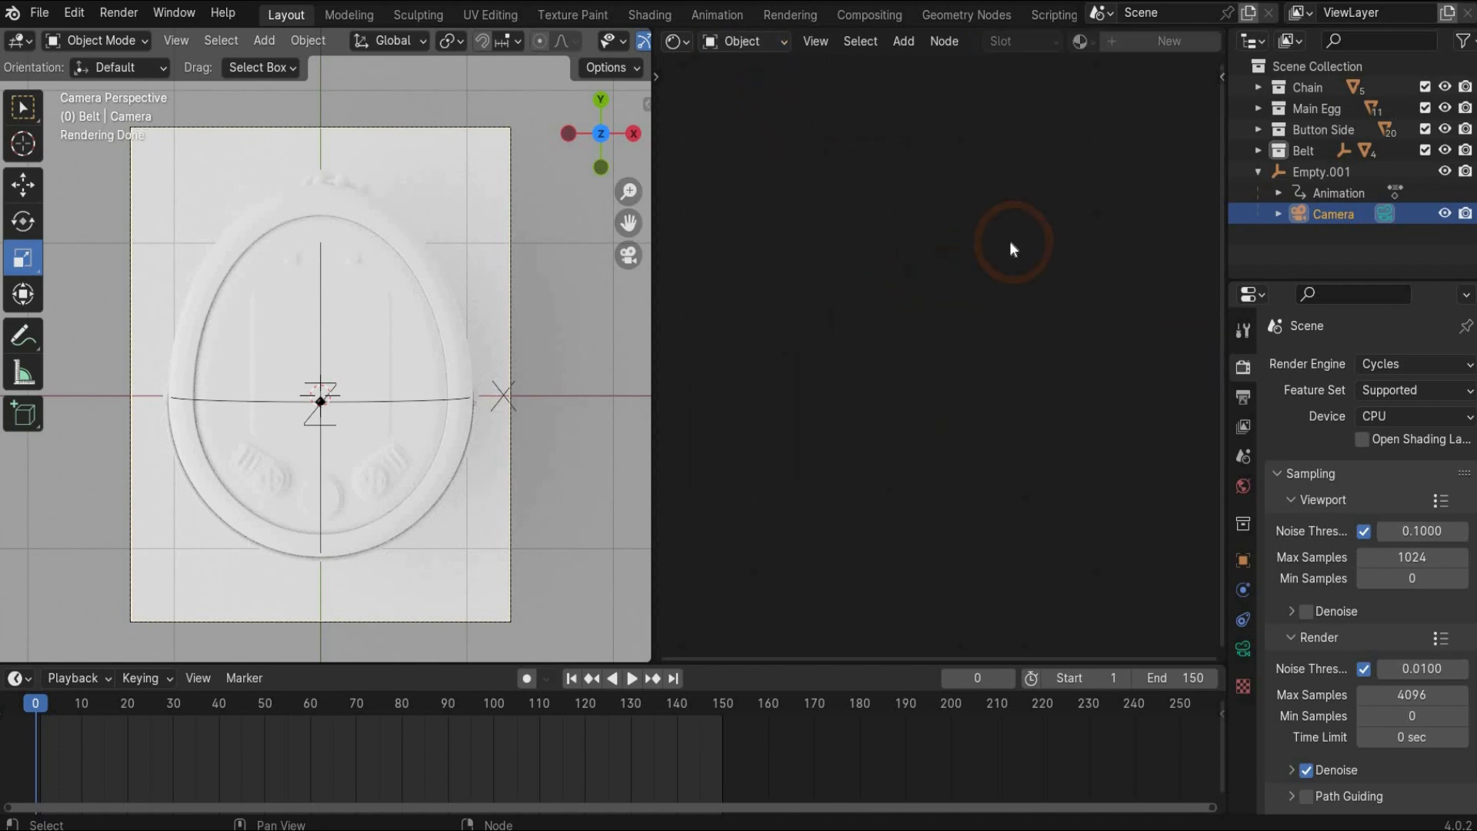
left_click(333, 177)
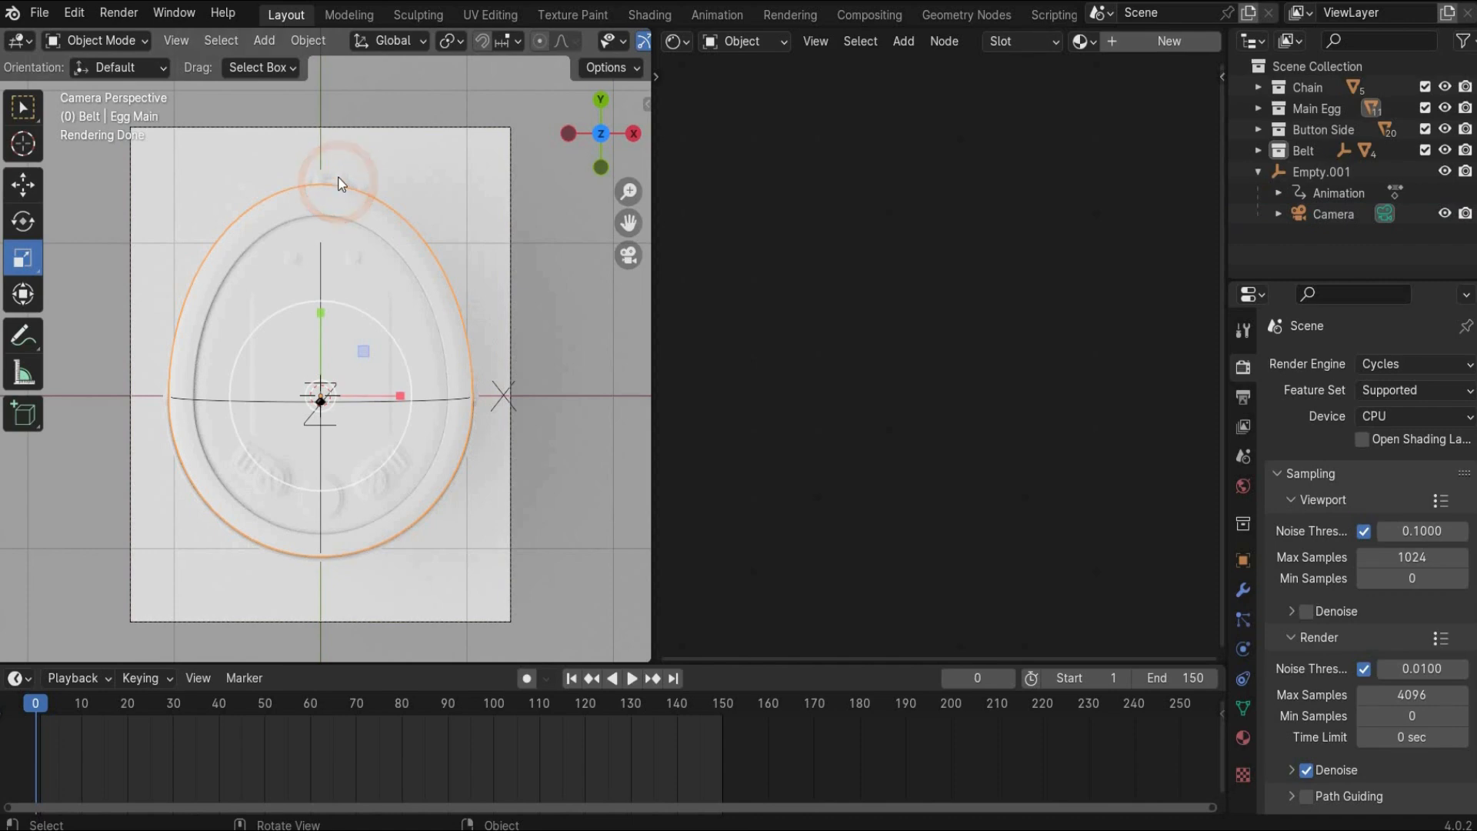
left_click(556, 199)
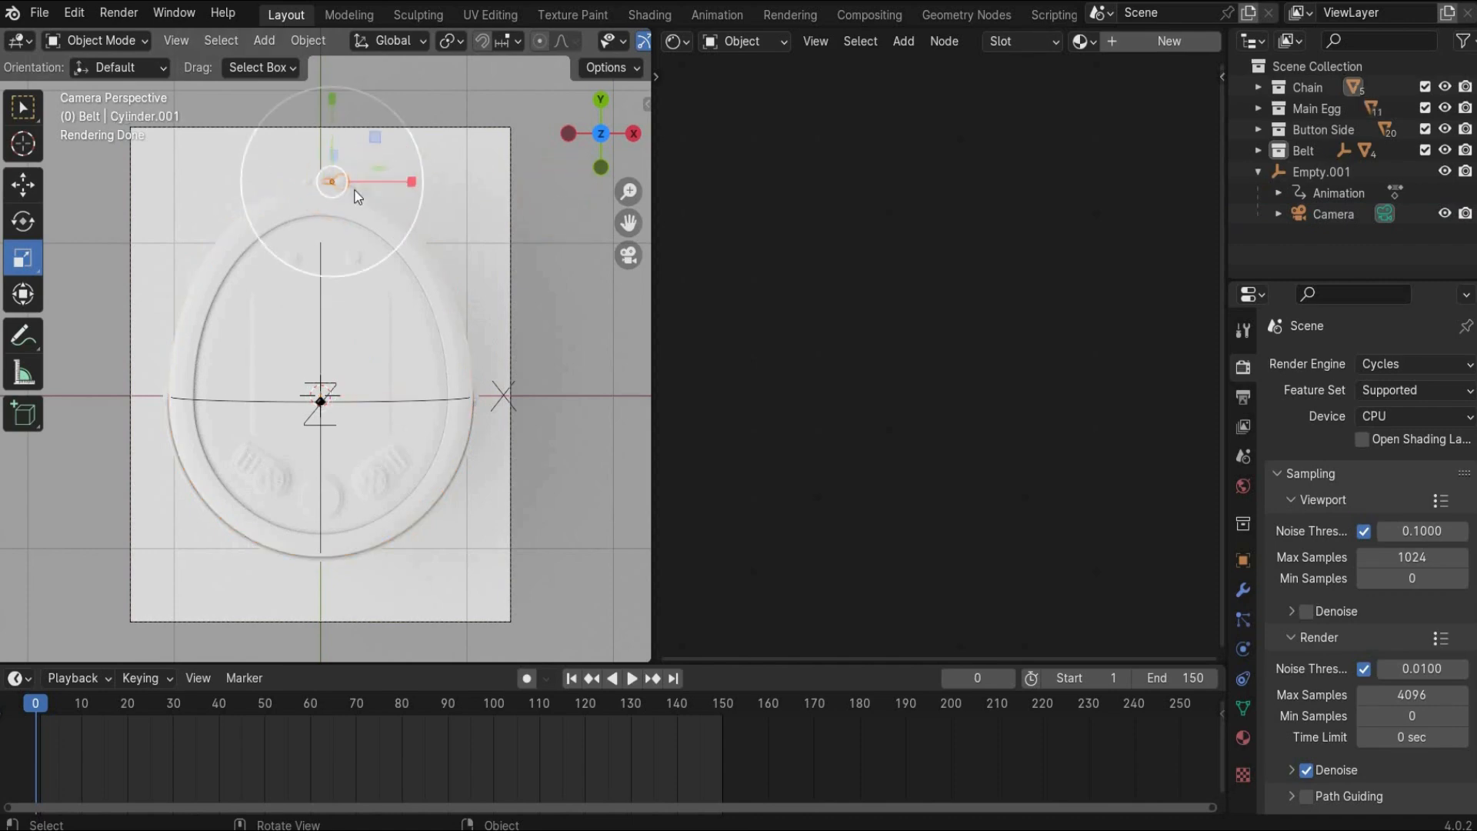
left_click(1151, 46)
key("Home")
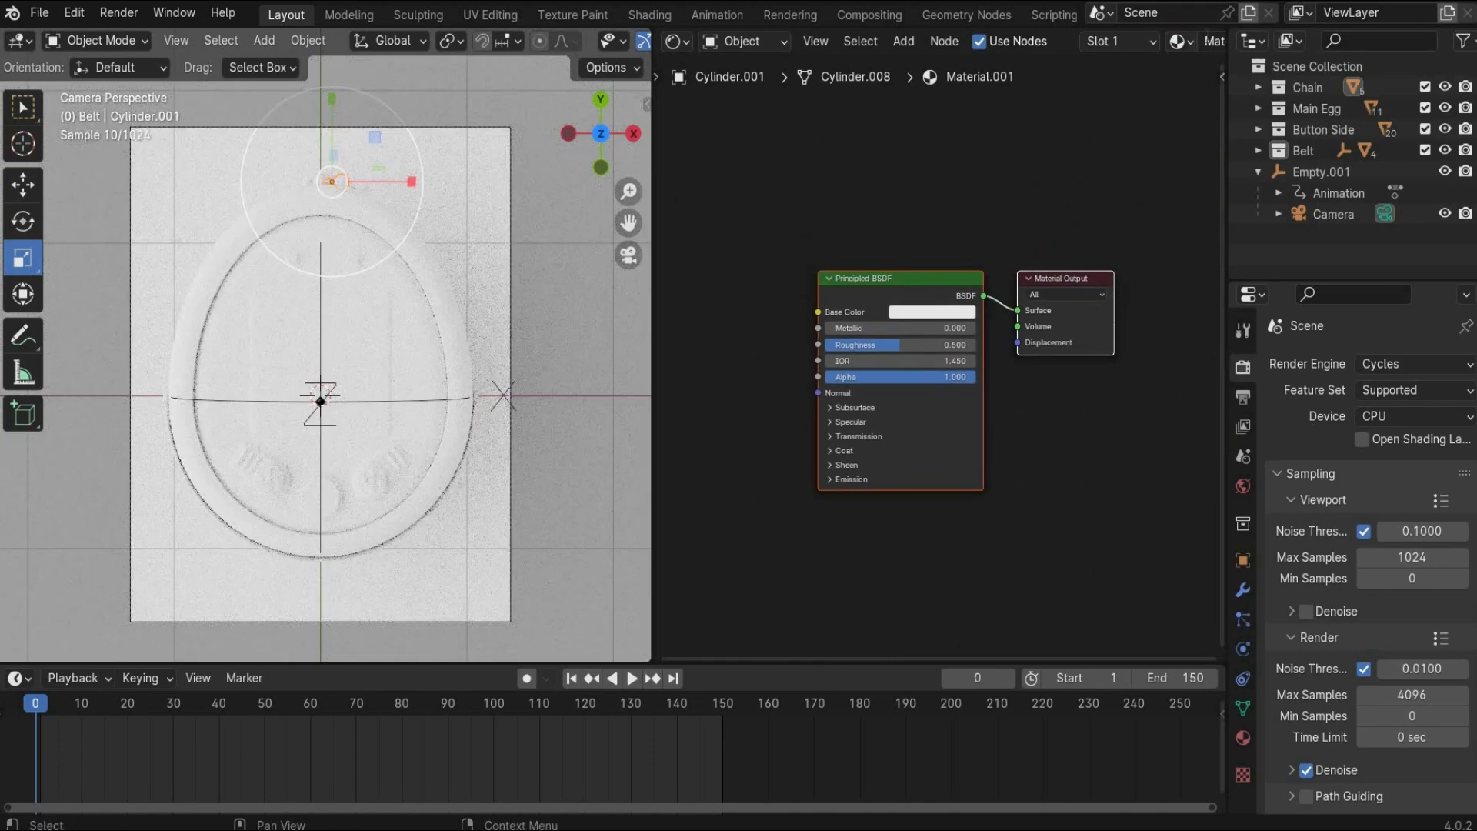
Rename the chain piece's new material to Chain
double_click(1211, 39)
type("Chain")
key("Return")
left_click_drag(1227, 67, 1308, 68)
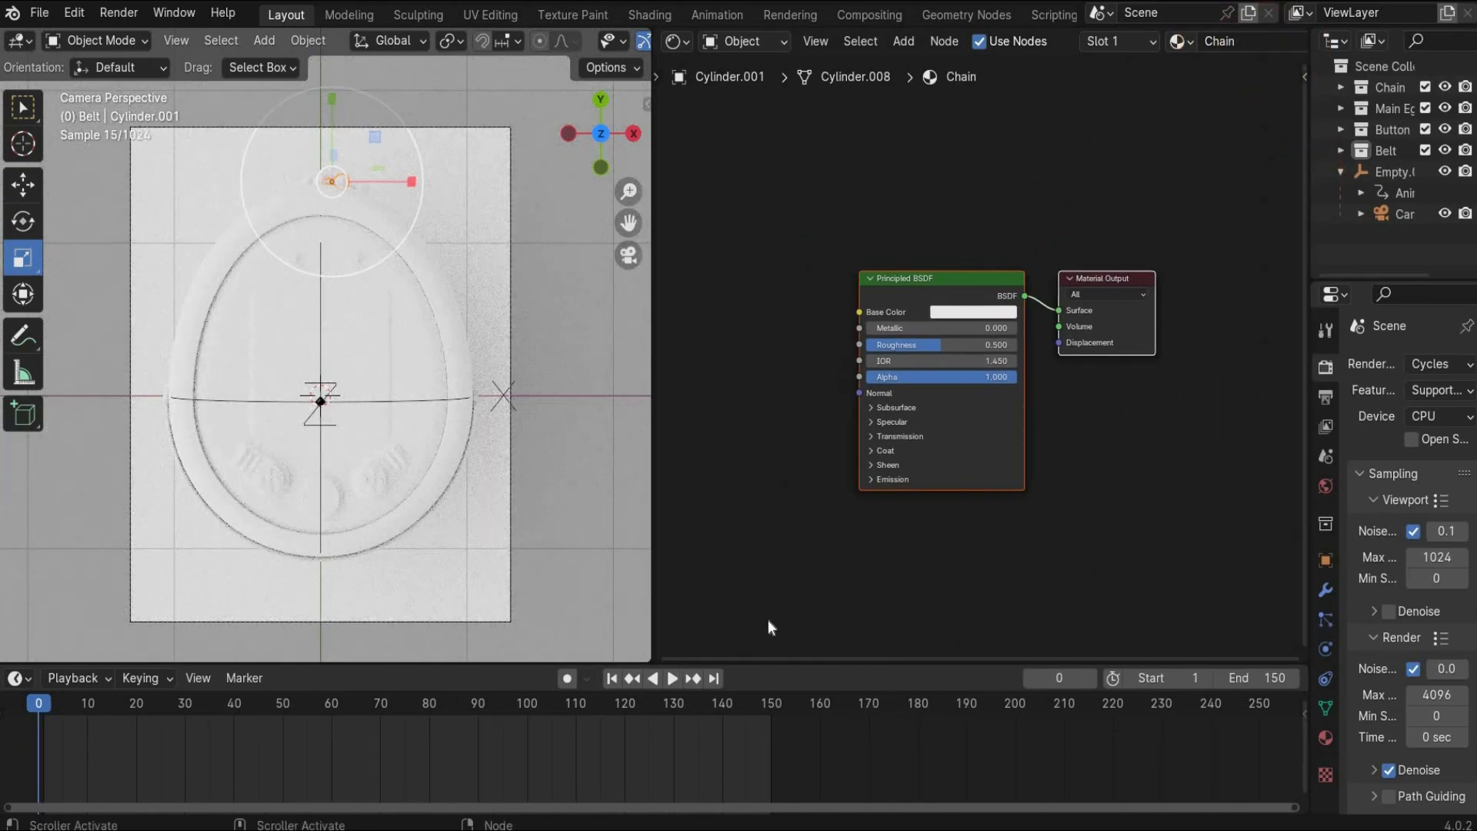
Set the Chain material's Metallic to 1 and Roughness to 0.28
scroll(923, 346, "up", 2)
left_click(970, 289)
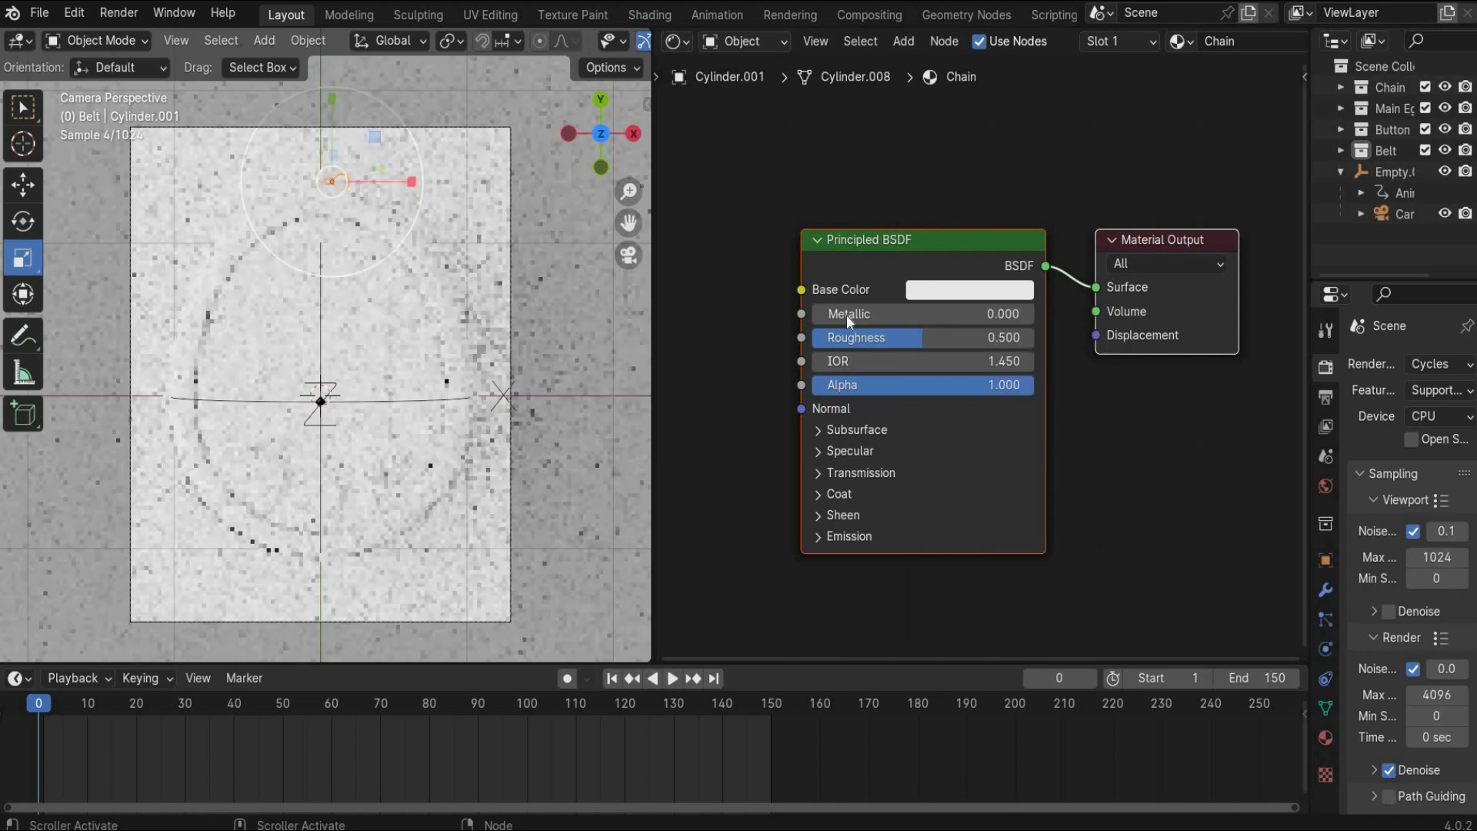
mouse_move(940, 314)
left_mouse_down()
mouse_move(1018, 314)
mouse_move(948, 336)
left_mouse_up()
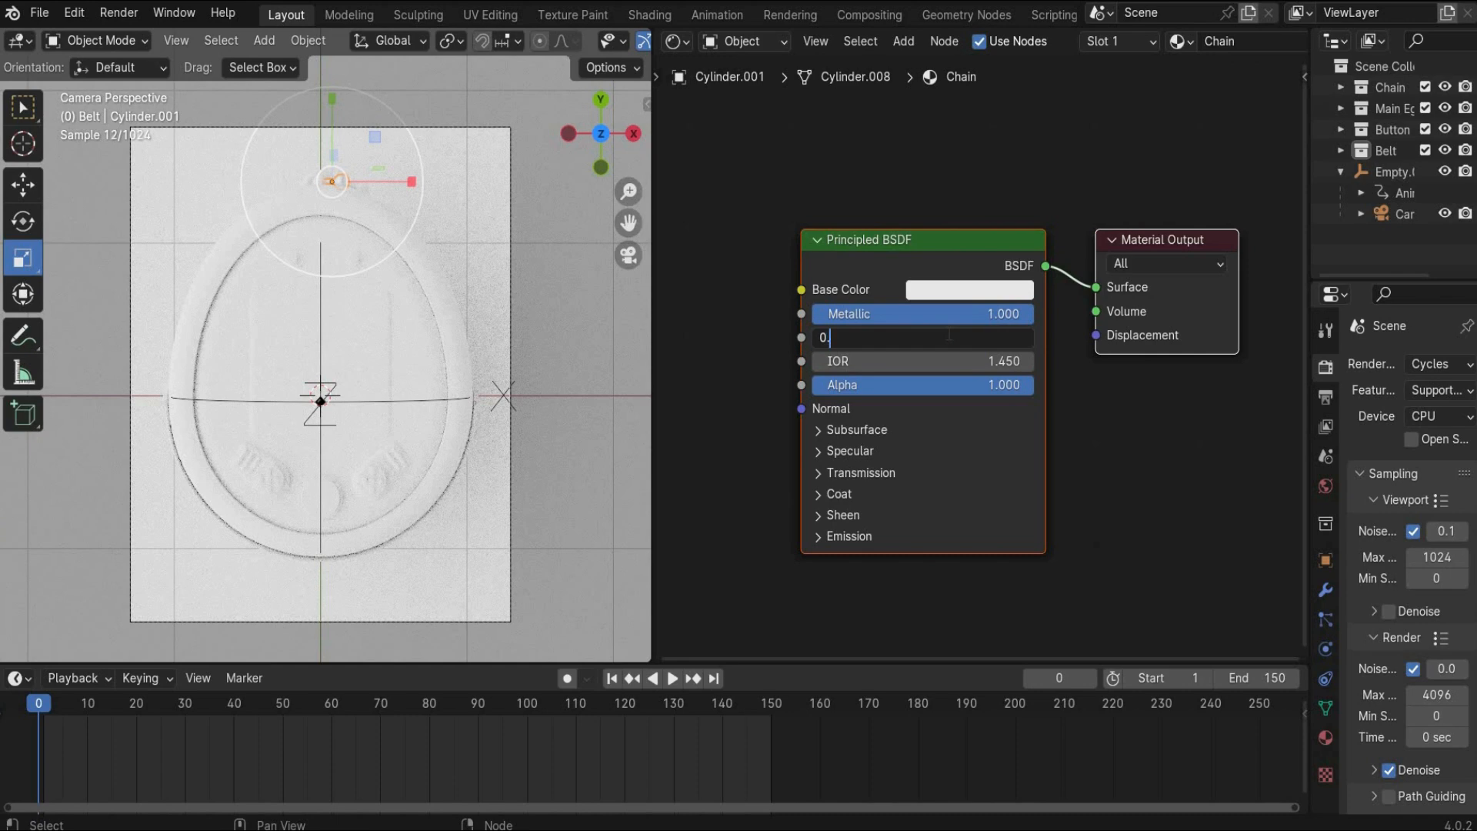
type("0.28")
key("Return")
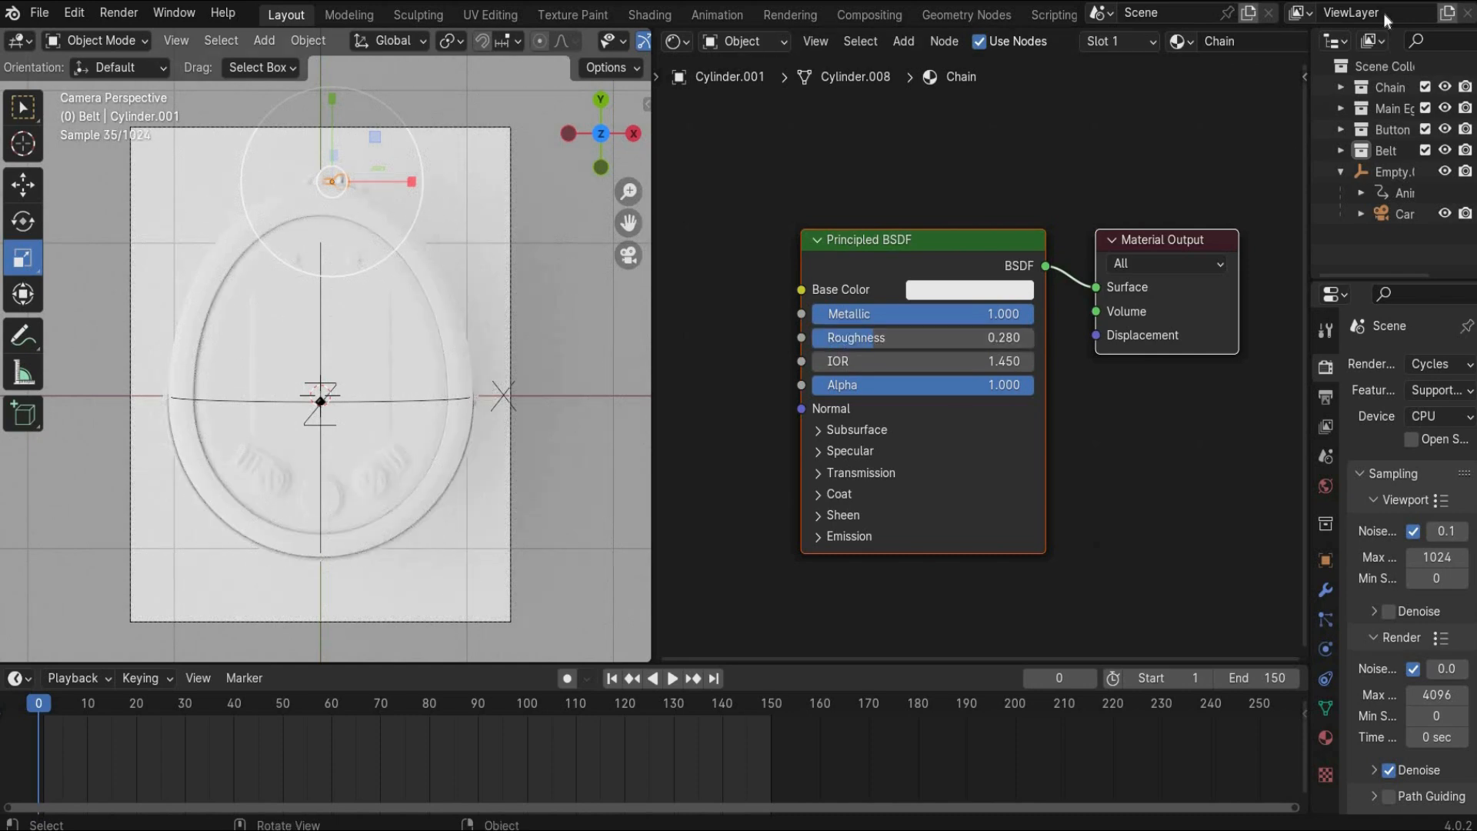
Assign the Chain material to the remaining cylinders in the Chain collection, Cylinder through Cylinder.004
left_click(1340, 89)
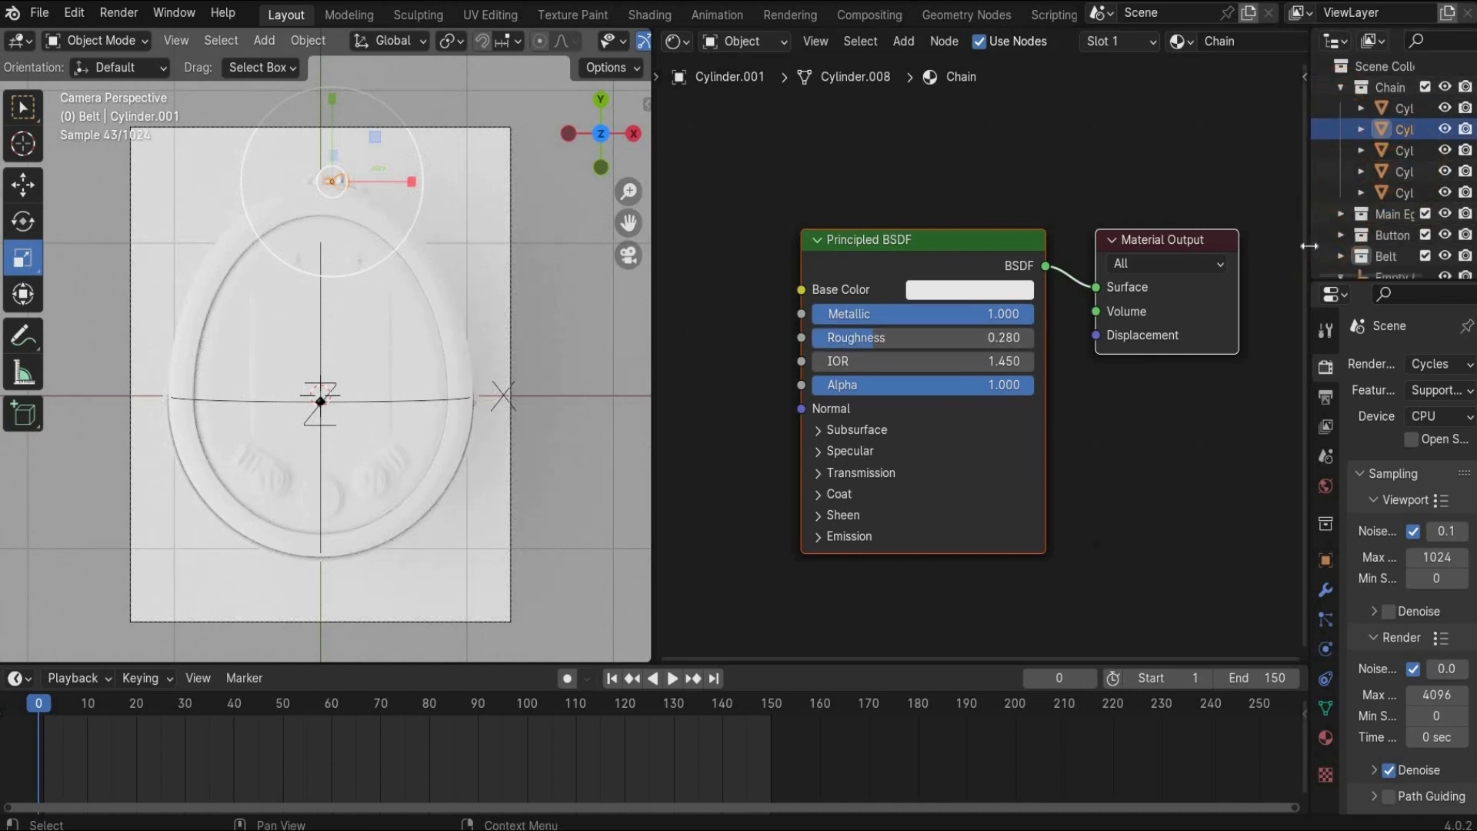
left_click_drag(1306, 246, 1205, 241)
left_click(1309, 108)
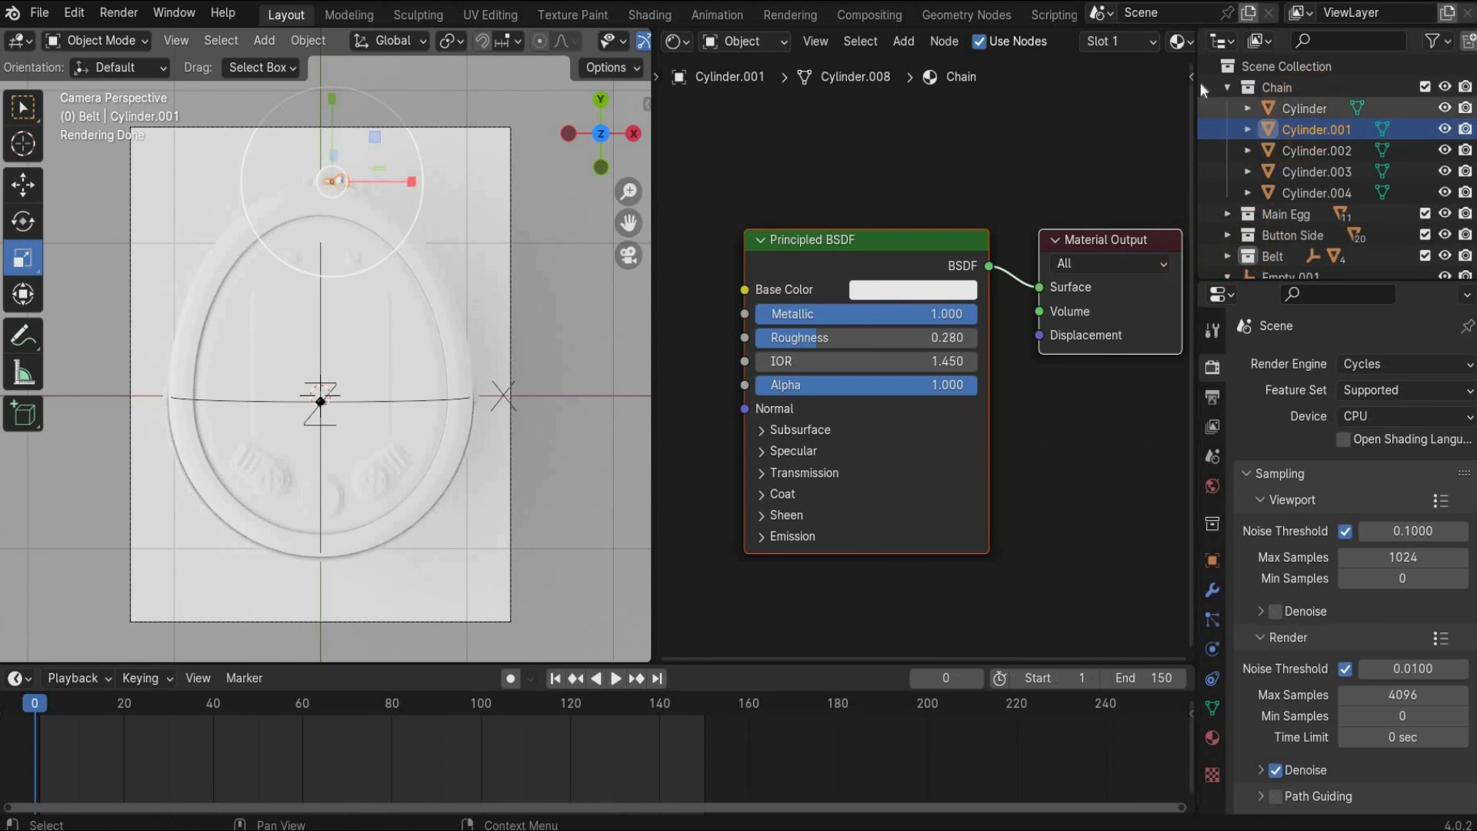
left_click(1082, 41)
left_click(1096, 73)
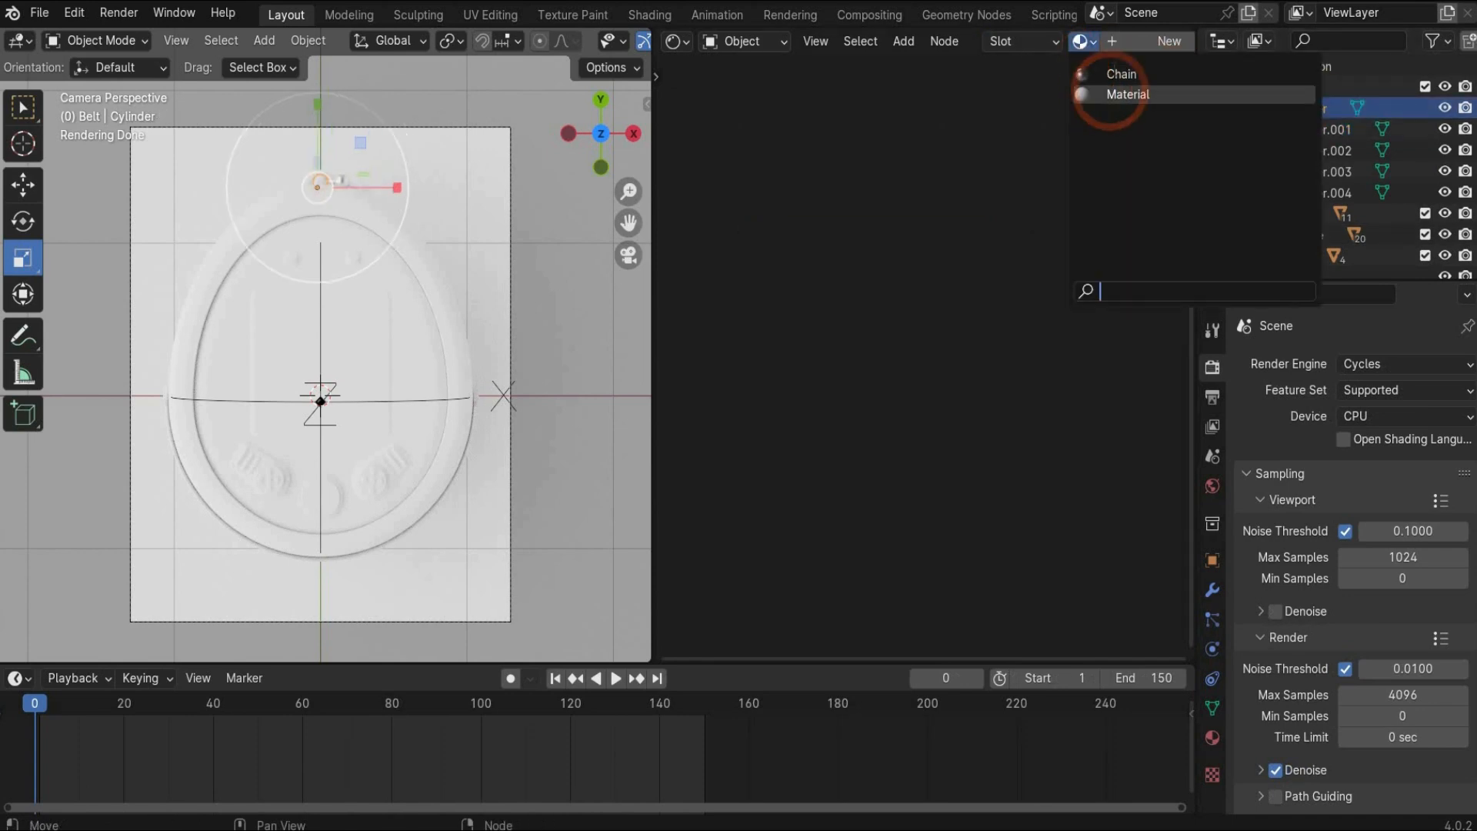
left_click(1055, 428)
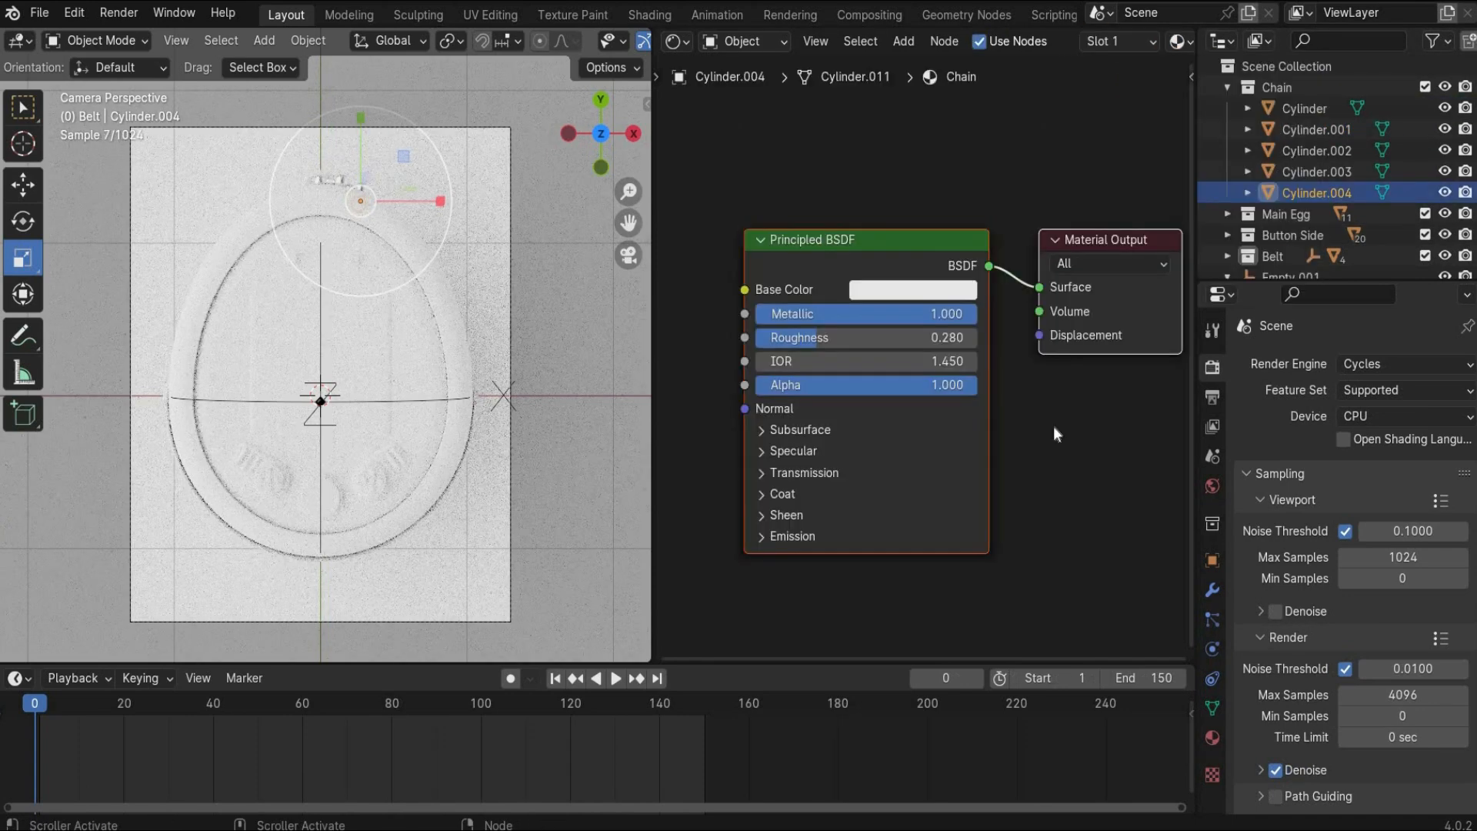
Give the background plane a new material with a black base color and both Metallic and Roughness at 1
left_click(156, 594)
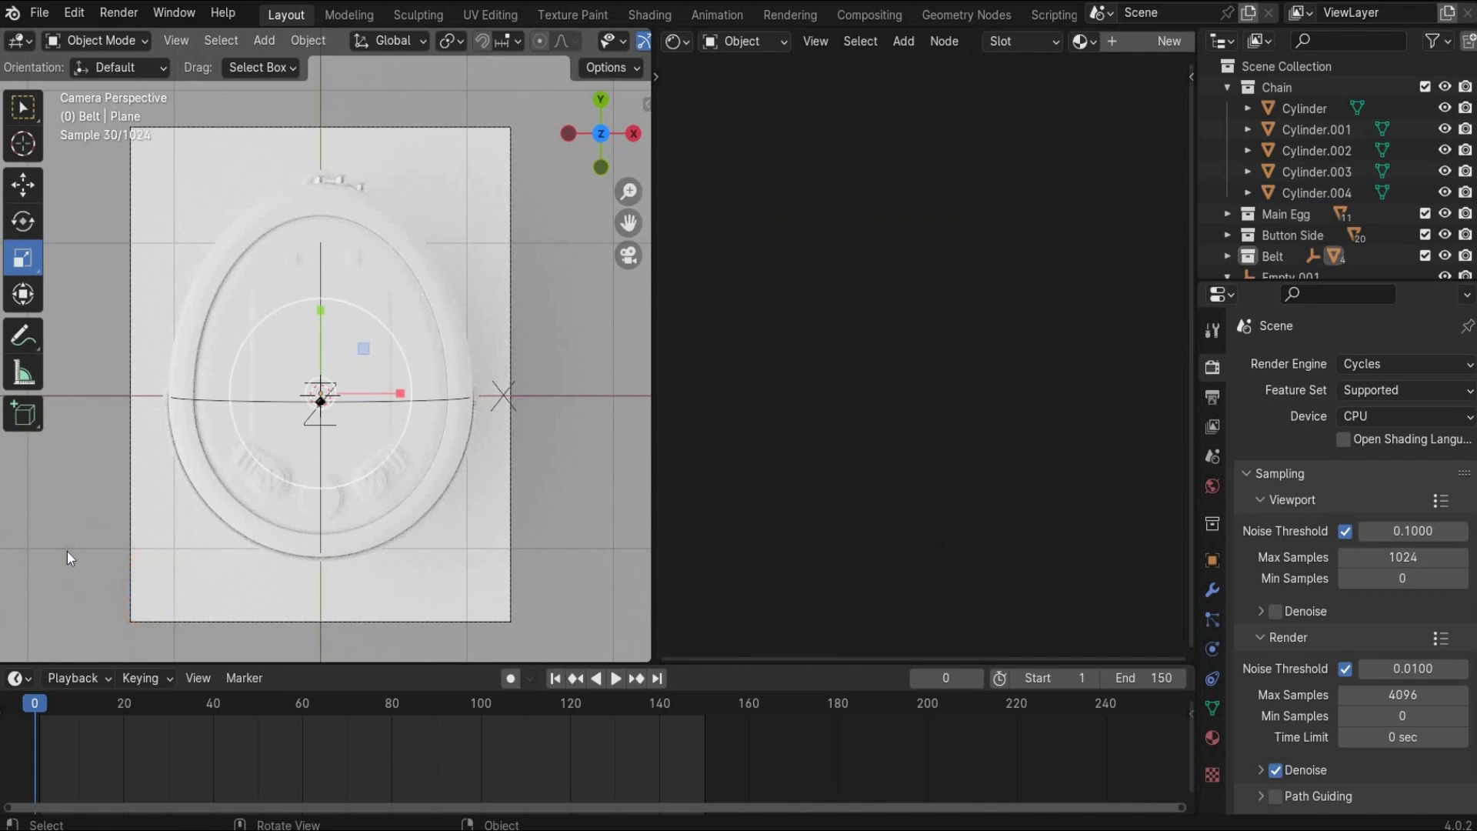
scroll(1262, 215, "down", 3)
left_click(1228, 215)
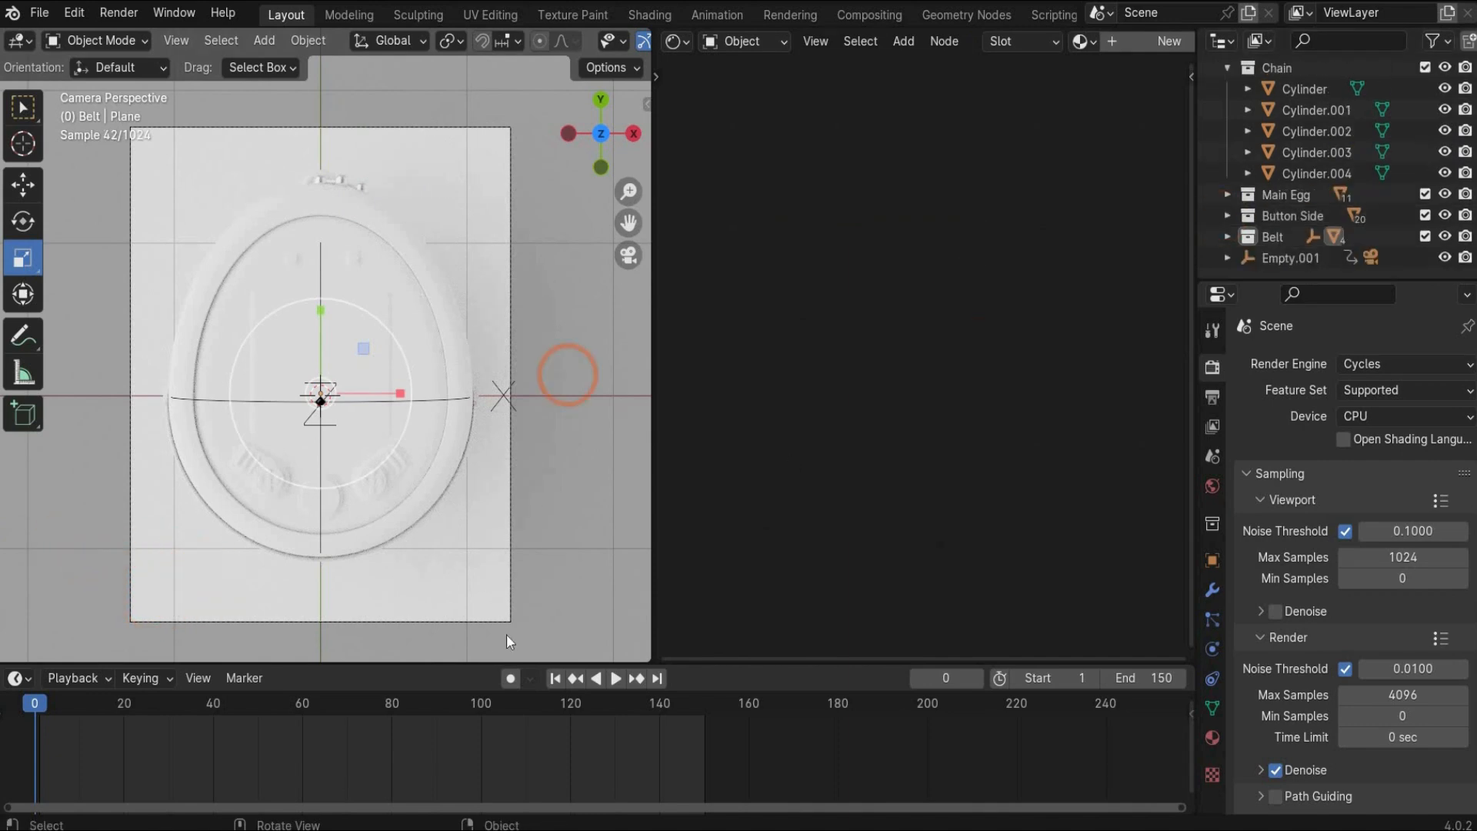
left_click(1170, 41)
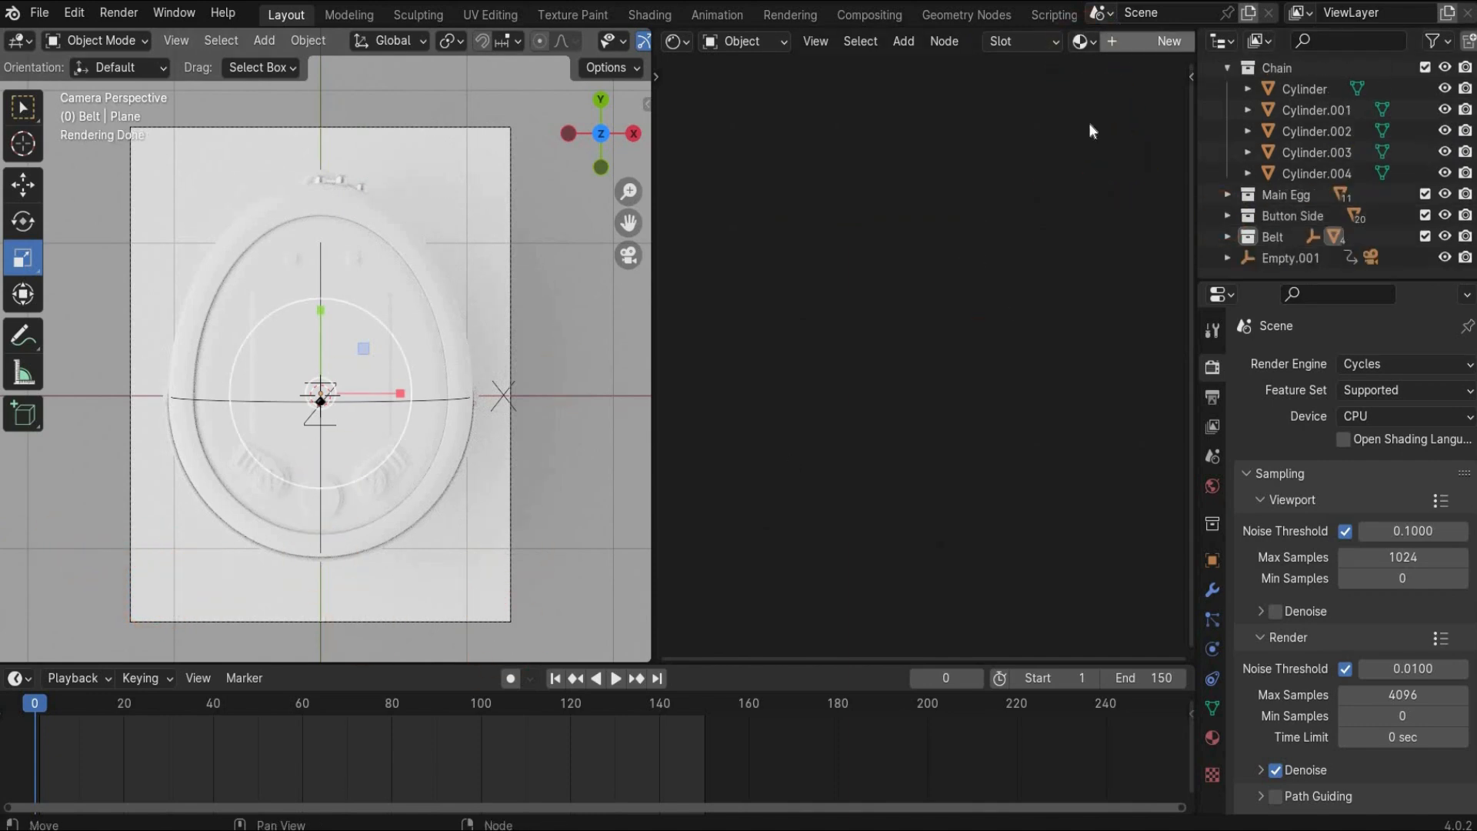
left_click(921, 292)
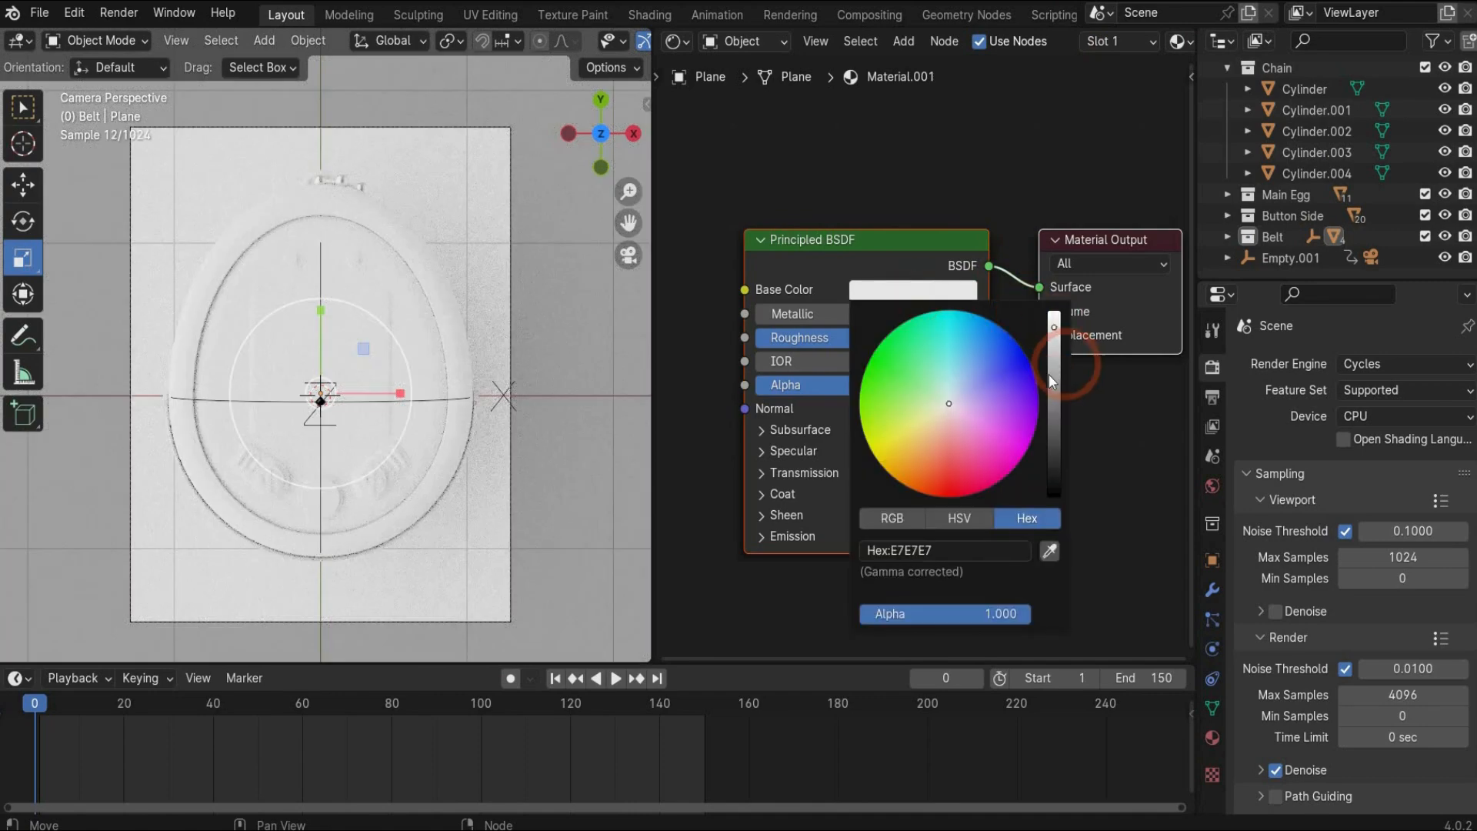
left_click_drag(1054, 328, 1054, 496)
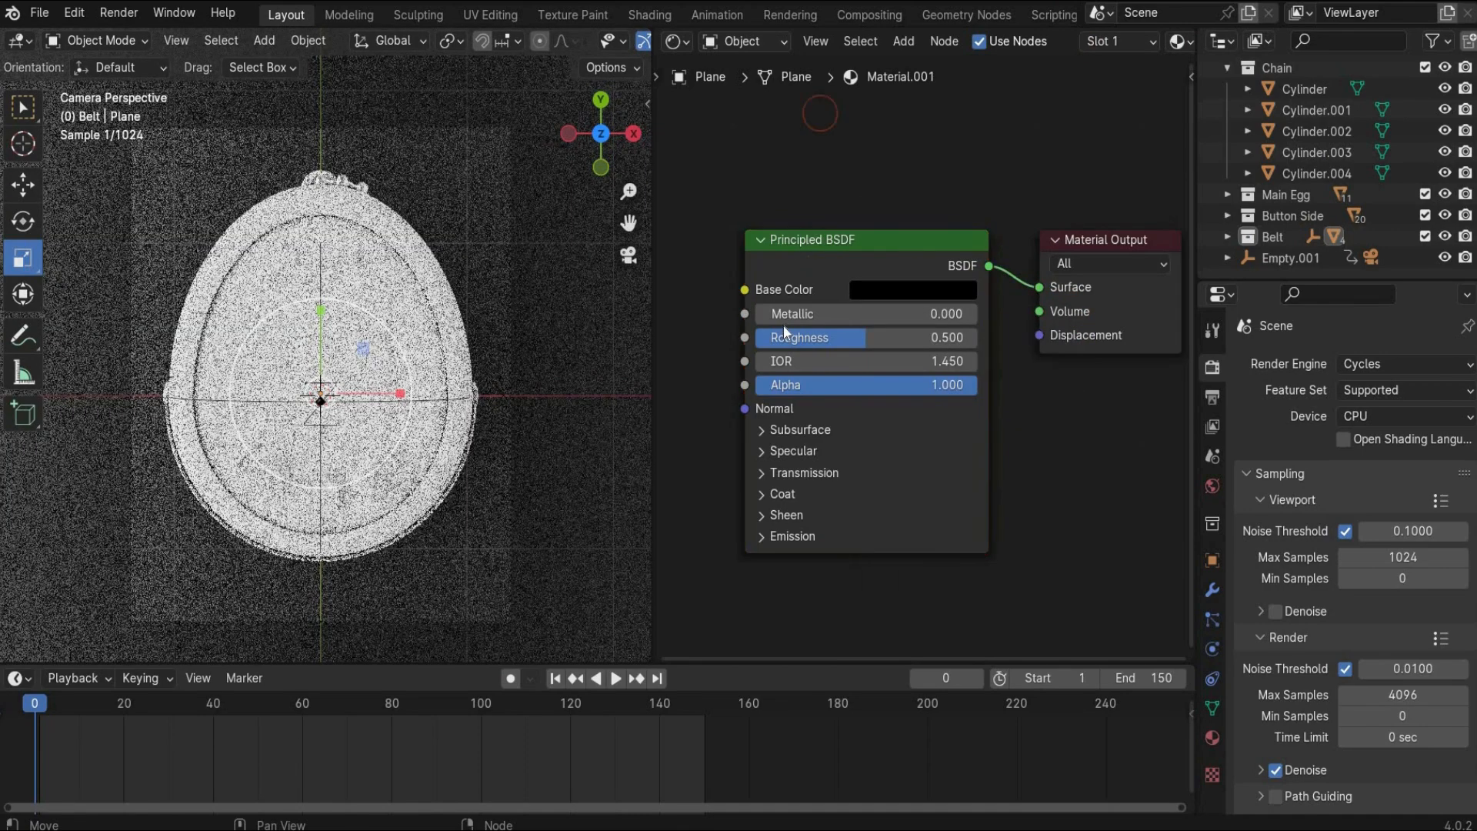
left_click_drag(831, 313, 971, 313)
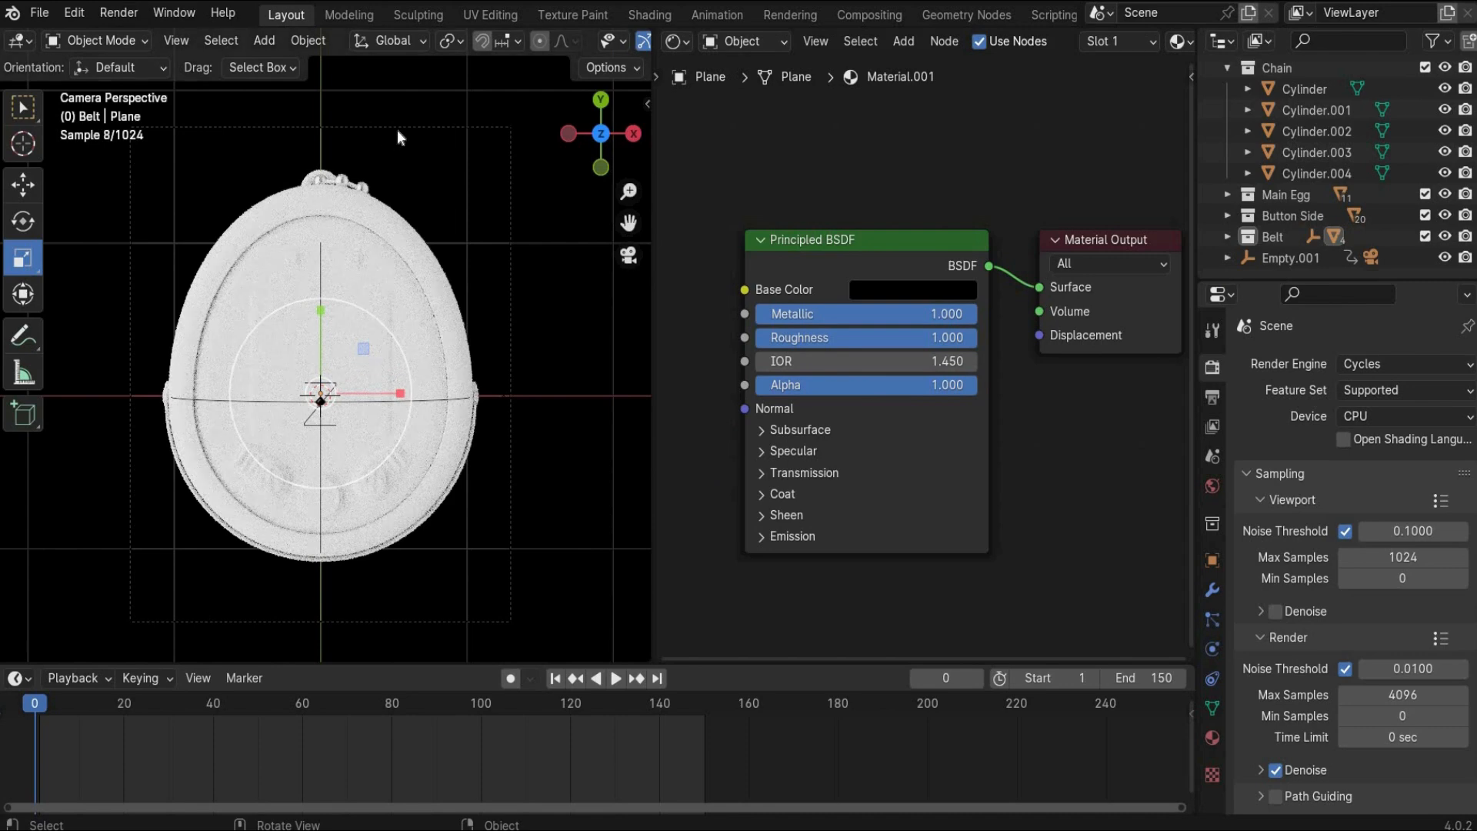
Create a new material for the right-hand rounded button base Cube.001 on the egg's lower front and name it gRAY
left_click(391, 482)
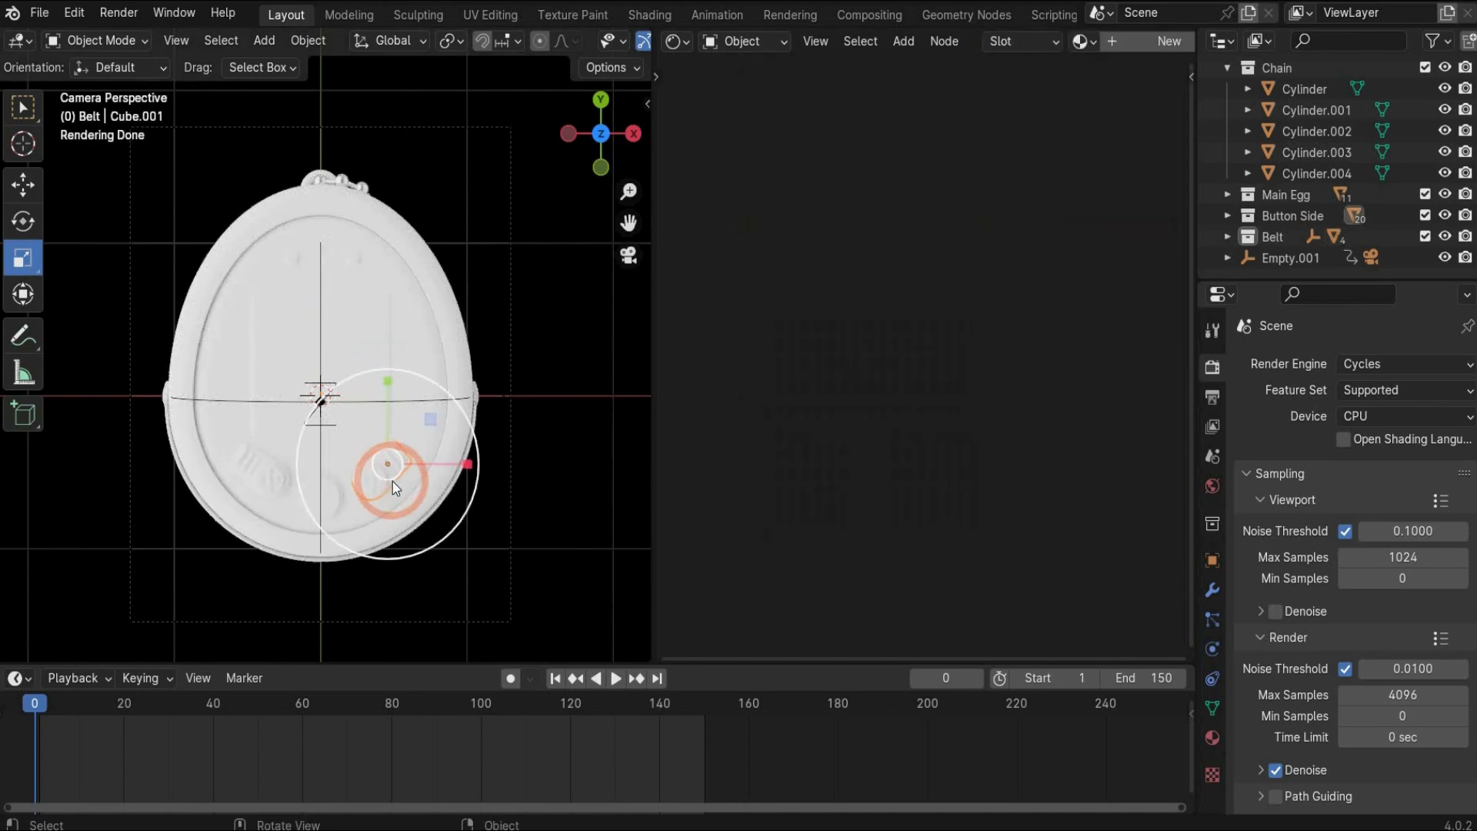
left_click(1139, 41)
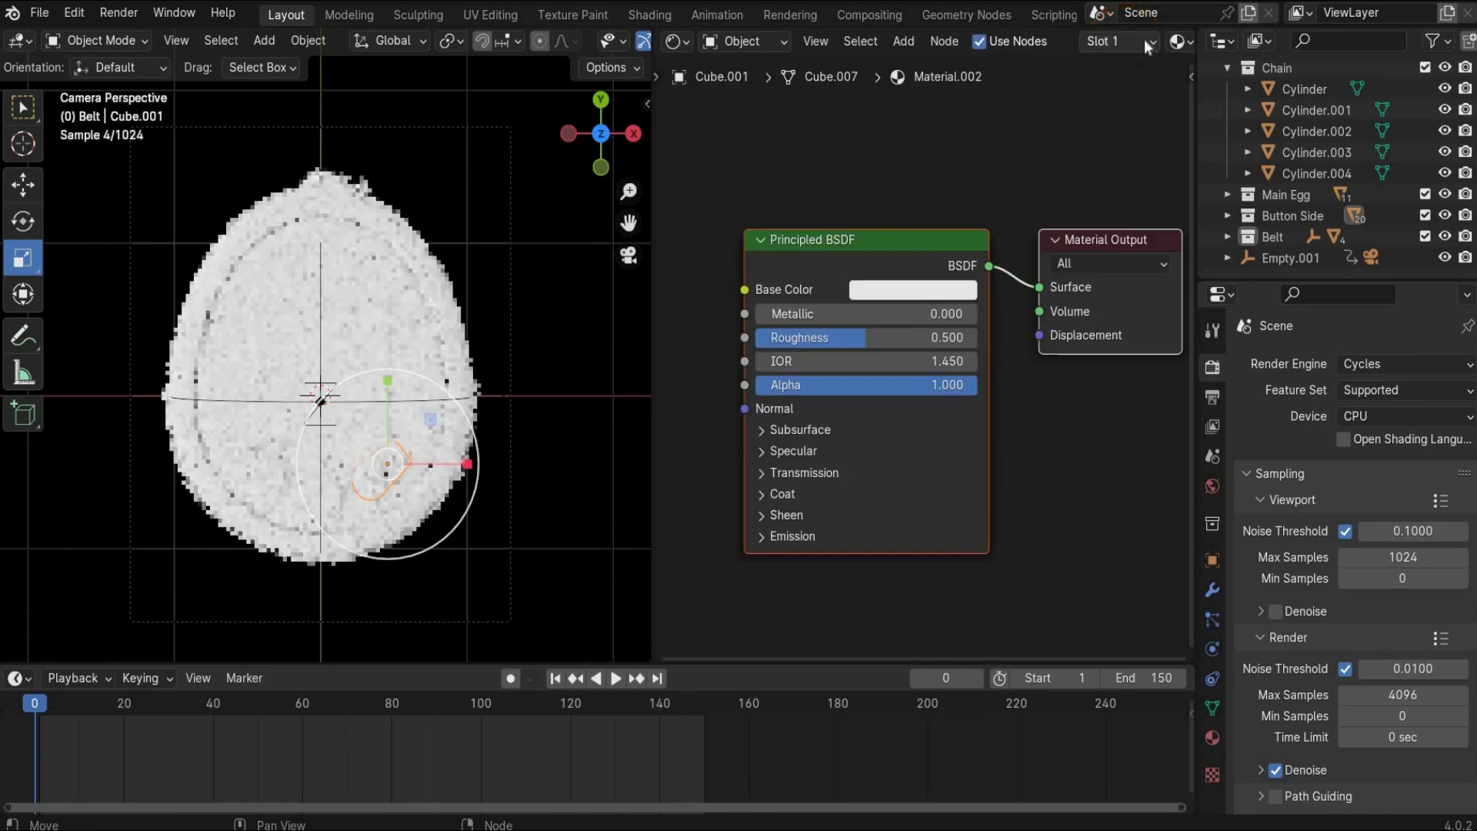
left_click(1192, 76)
double_click(1222, 42)
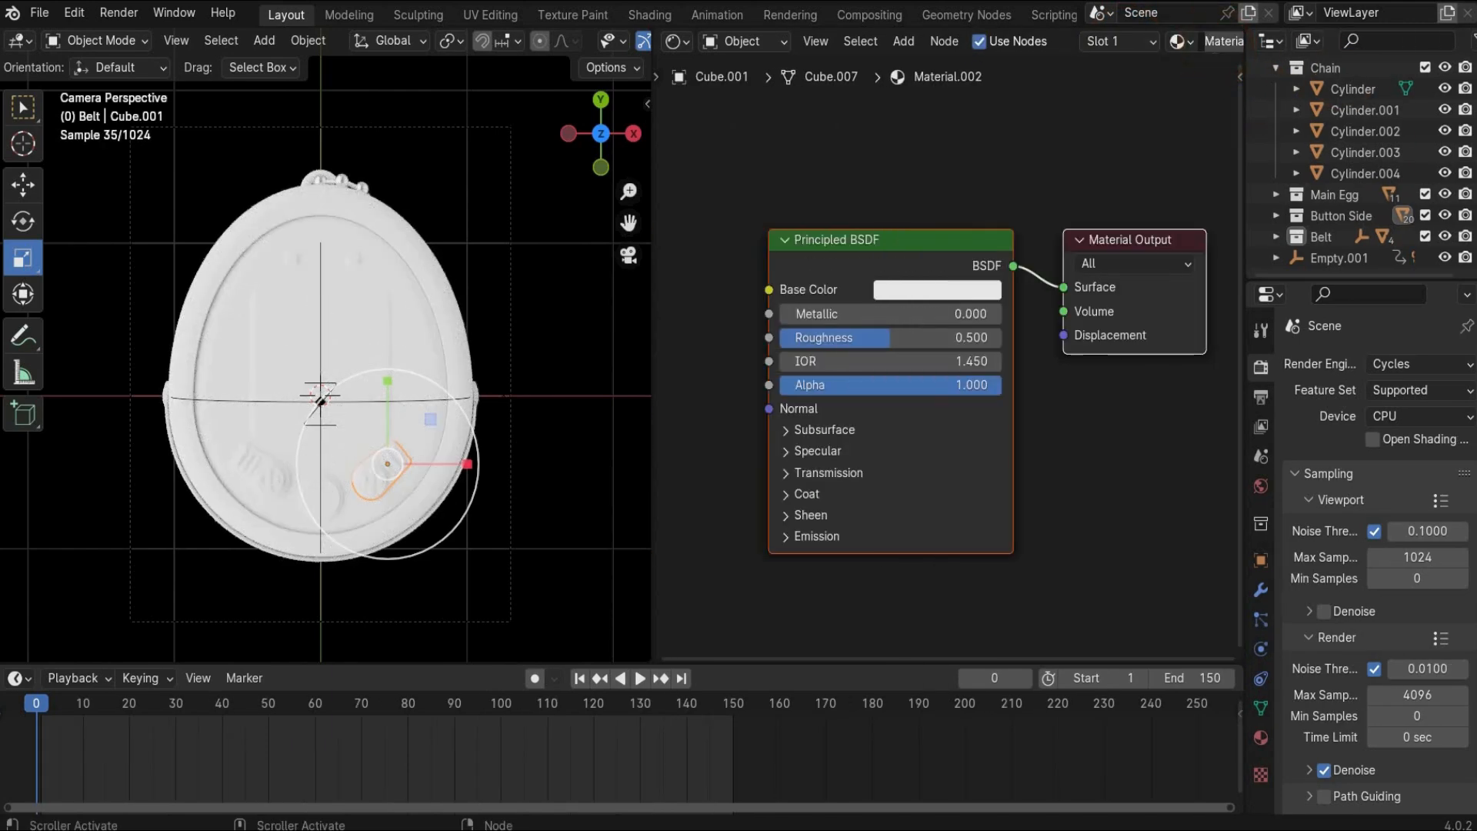
type("gRAY")
key("Return")
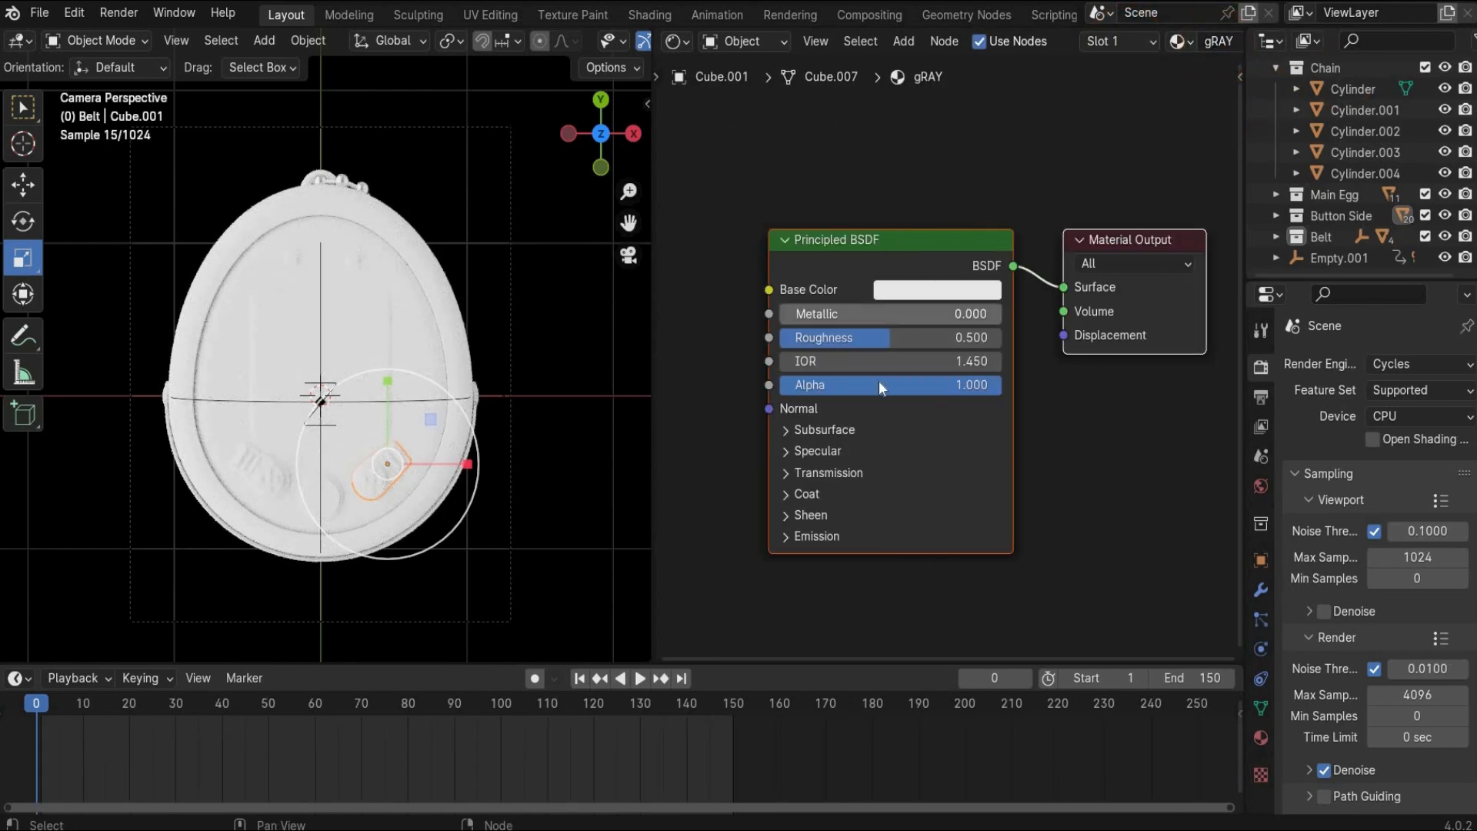
Set the gRAY material's base color to hex 575757
left_click(938, 289)
left_click(900, 551)
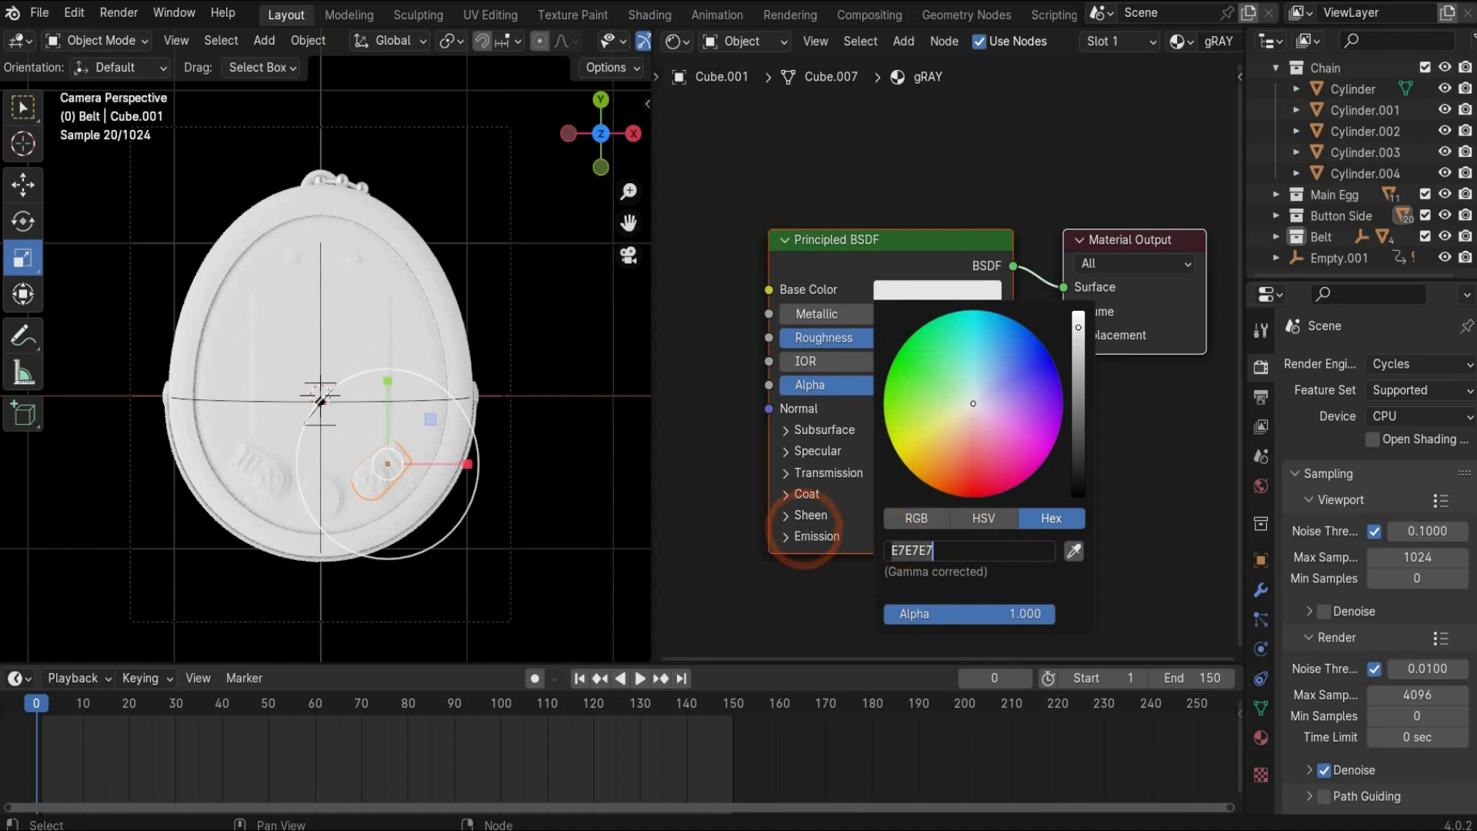
type("57575")
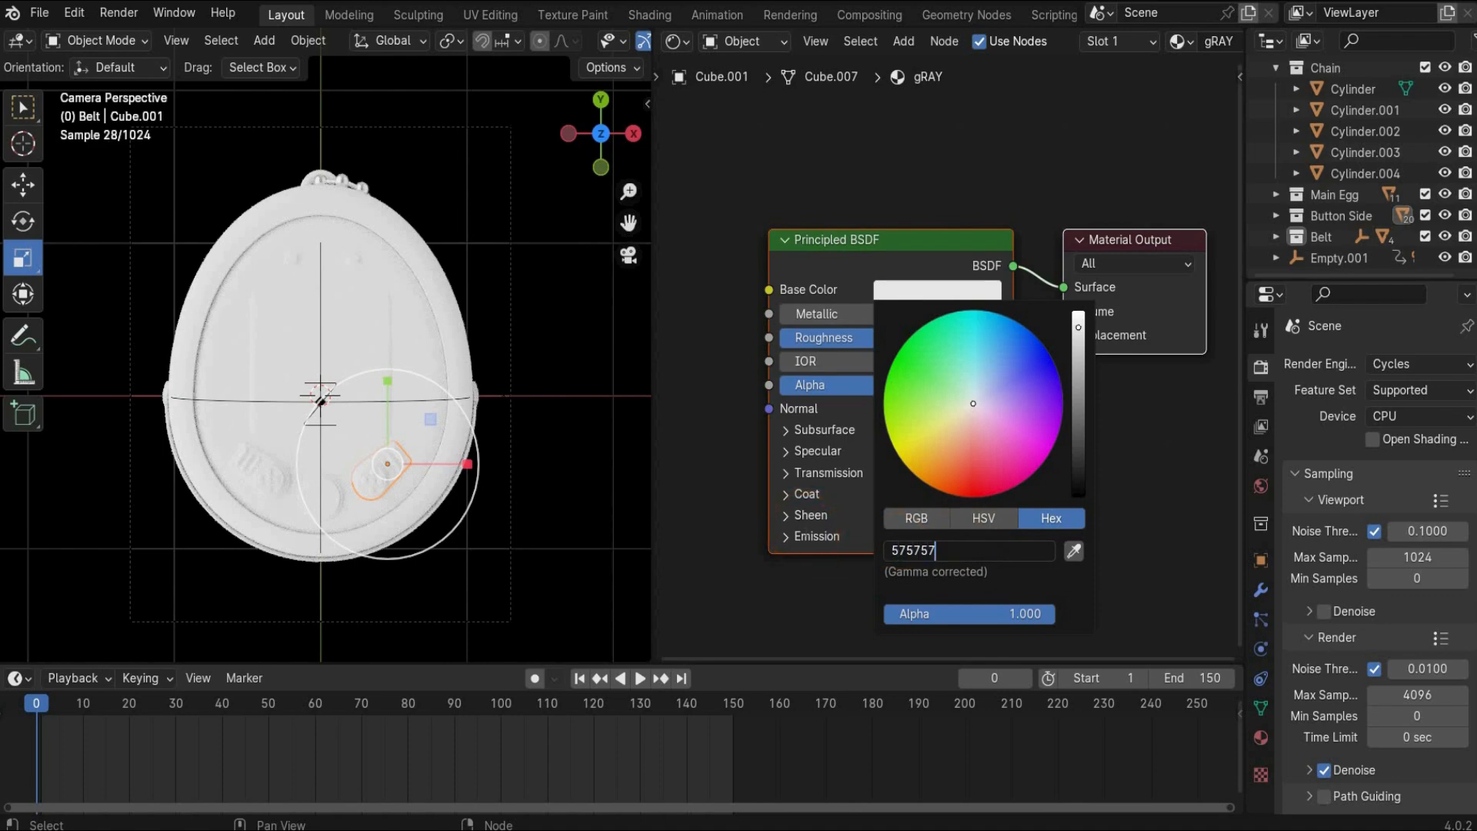
key("Return")
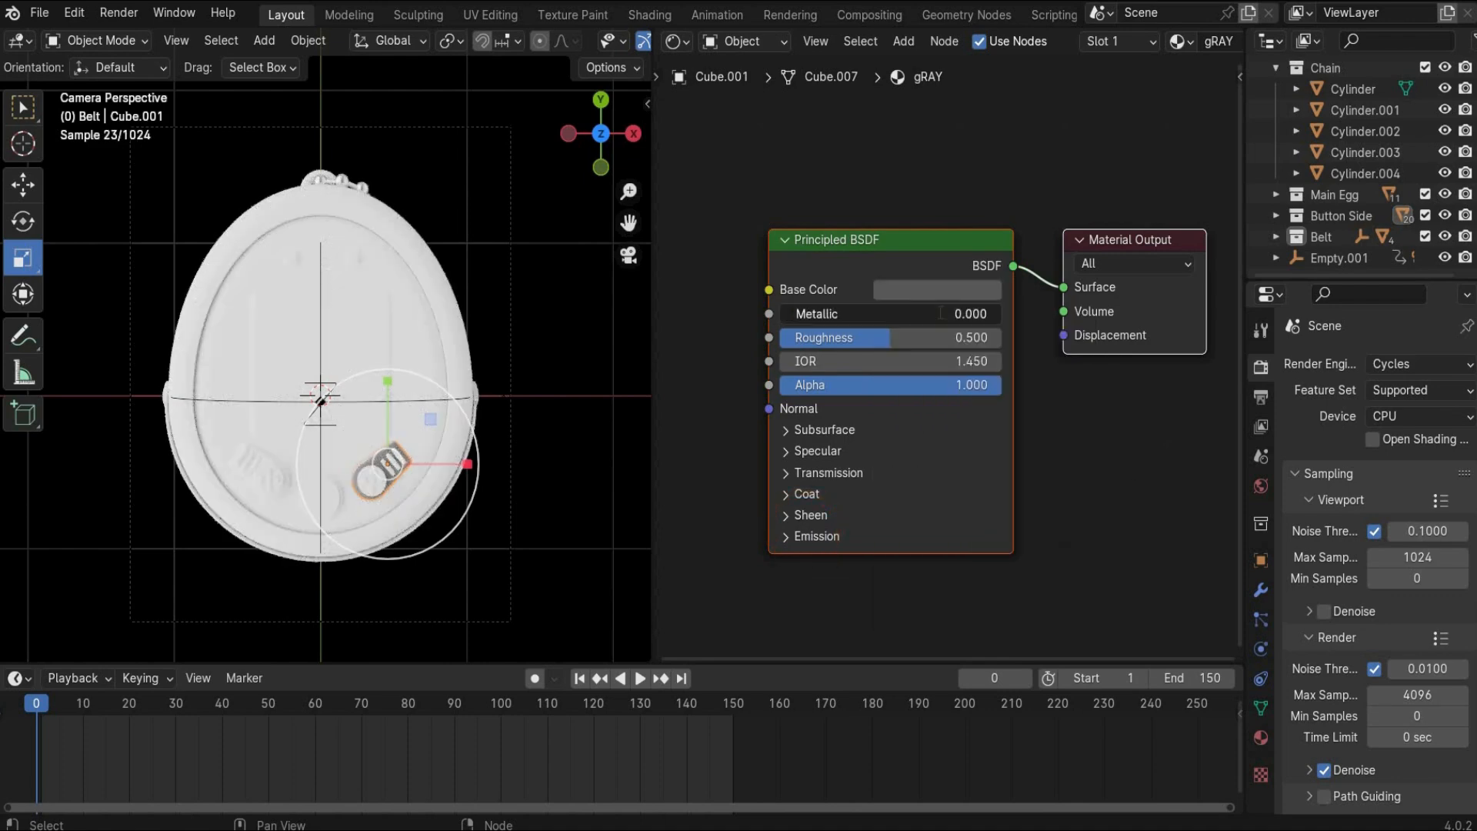
Set the gRAY material's Metallic to 1 and Roughness to 0.25
left_click(939, 312)
type("1")
key("Return")
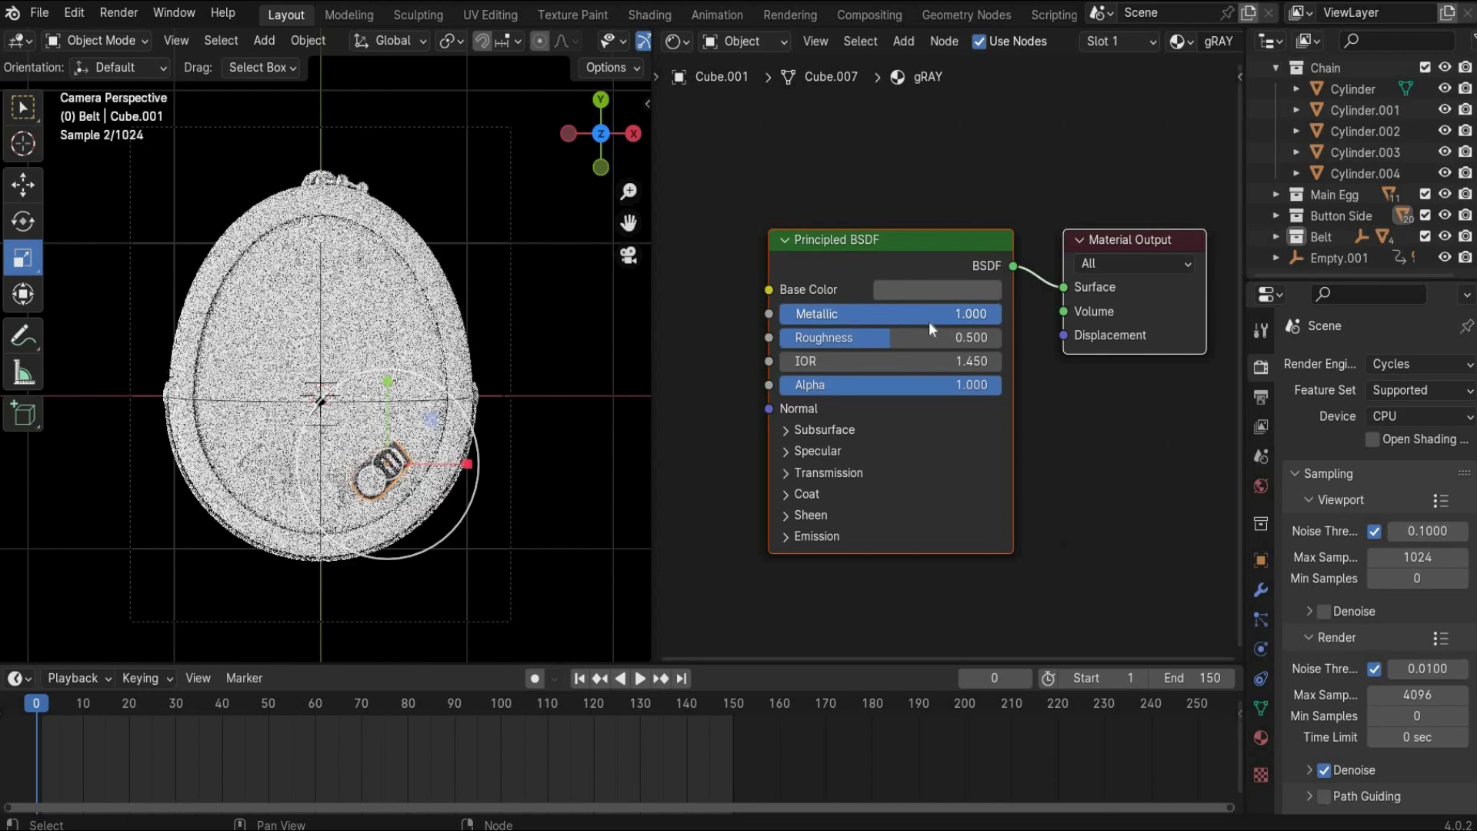
left_click(920, 338)
type("0")
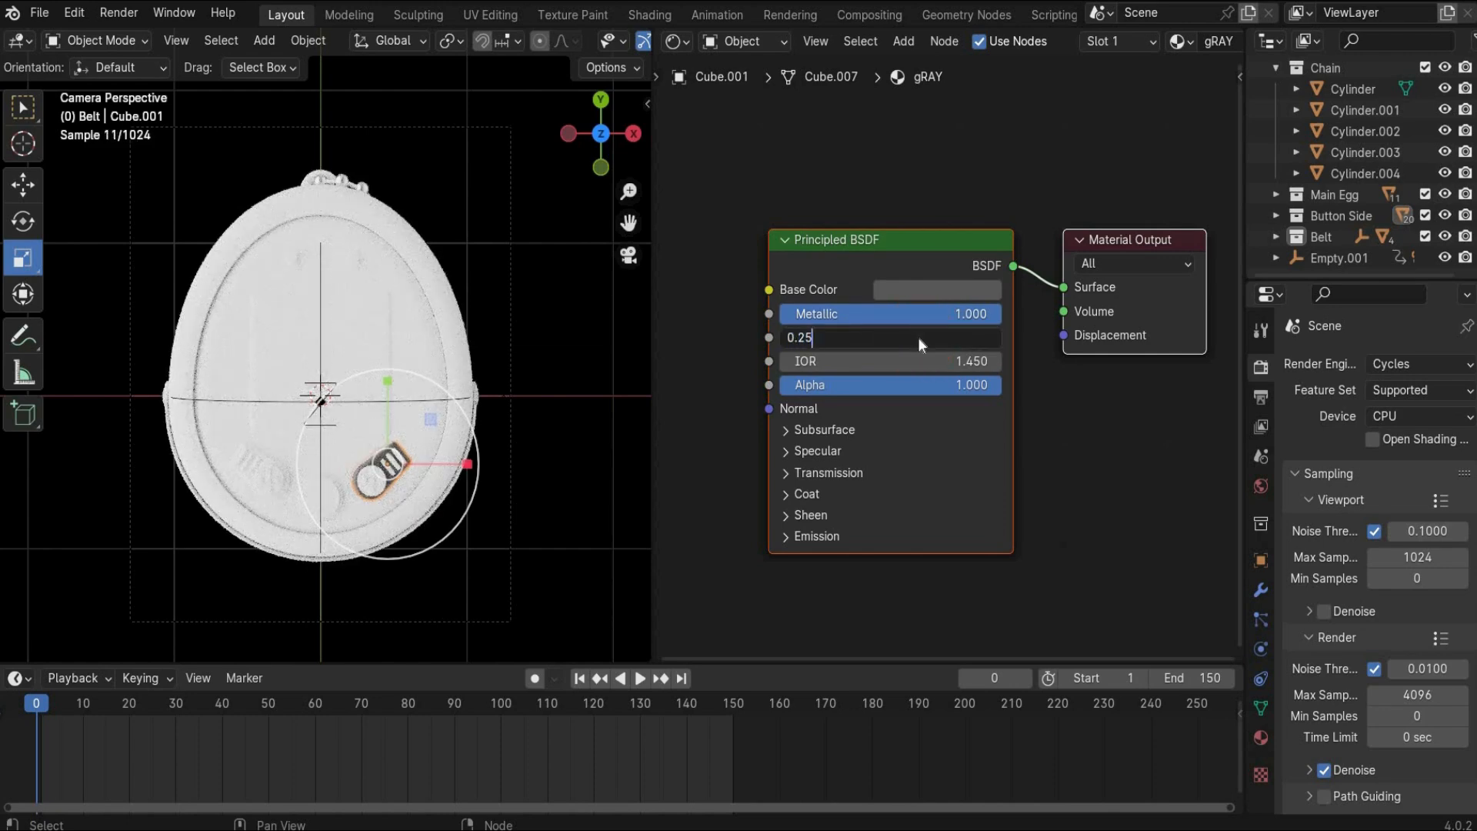
type(".25")
key("Return")
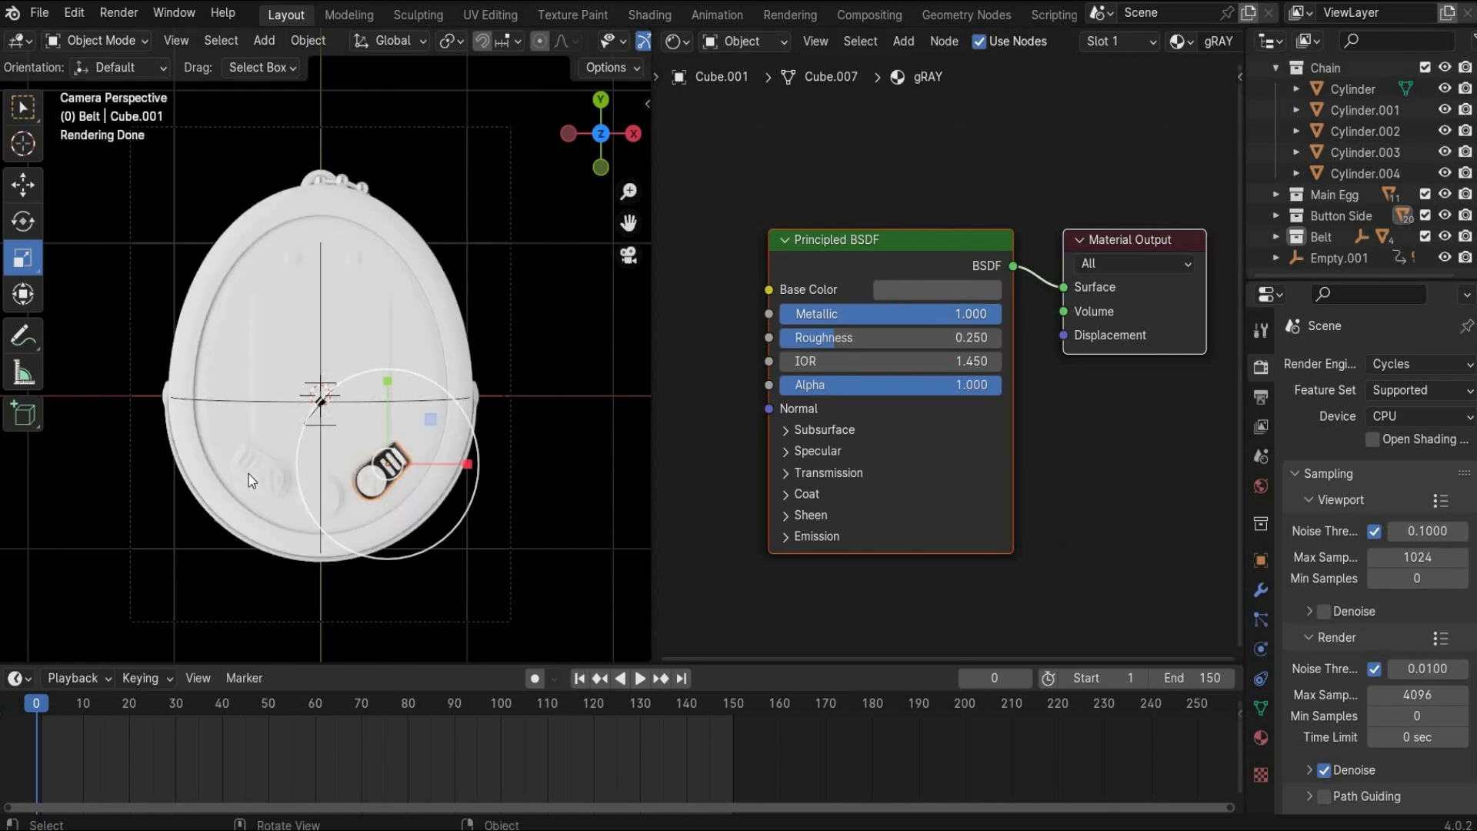
Assign the gRAY material to the matching rounded button base Cube on the egg's lower left
left_click(250, 474)
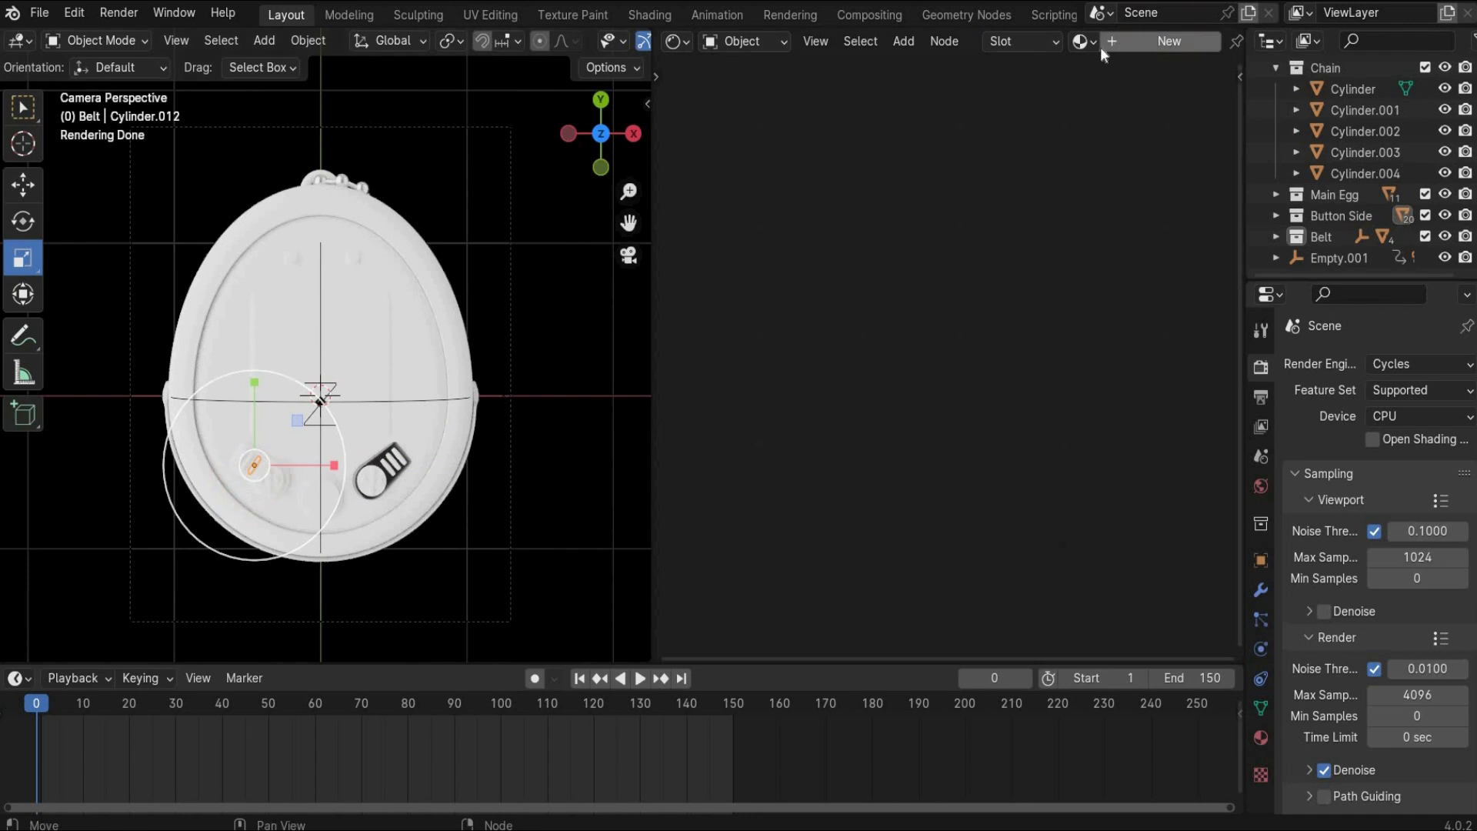
left_click(312, 497)
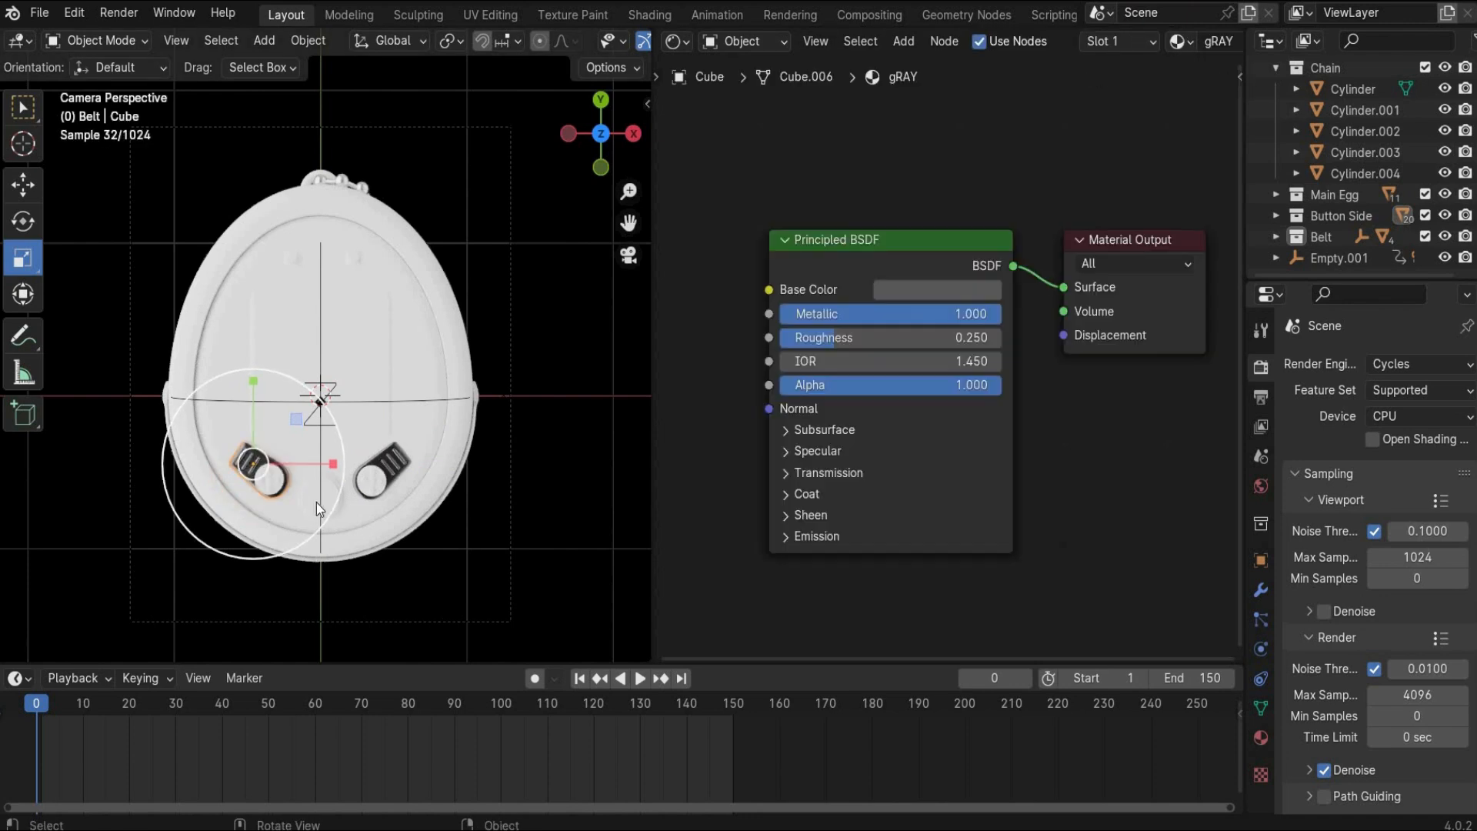
Give the middle round button Button.001 a new material with base color 202020, Metallic 1 and Roughness 0.2
left_click(316, 501)
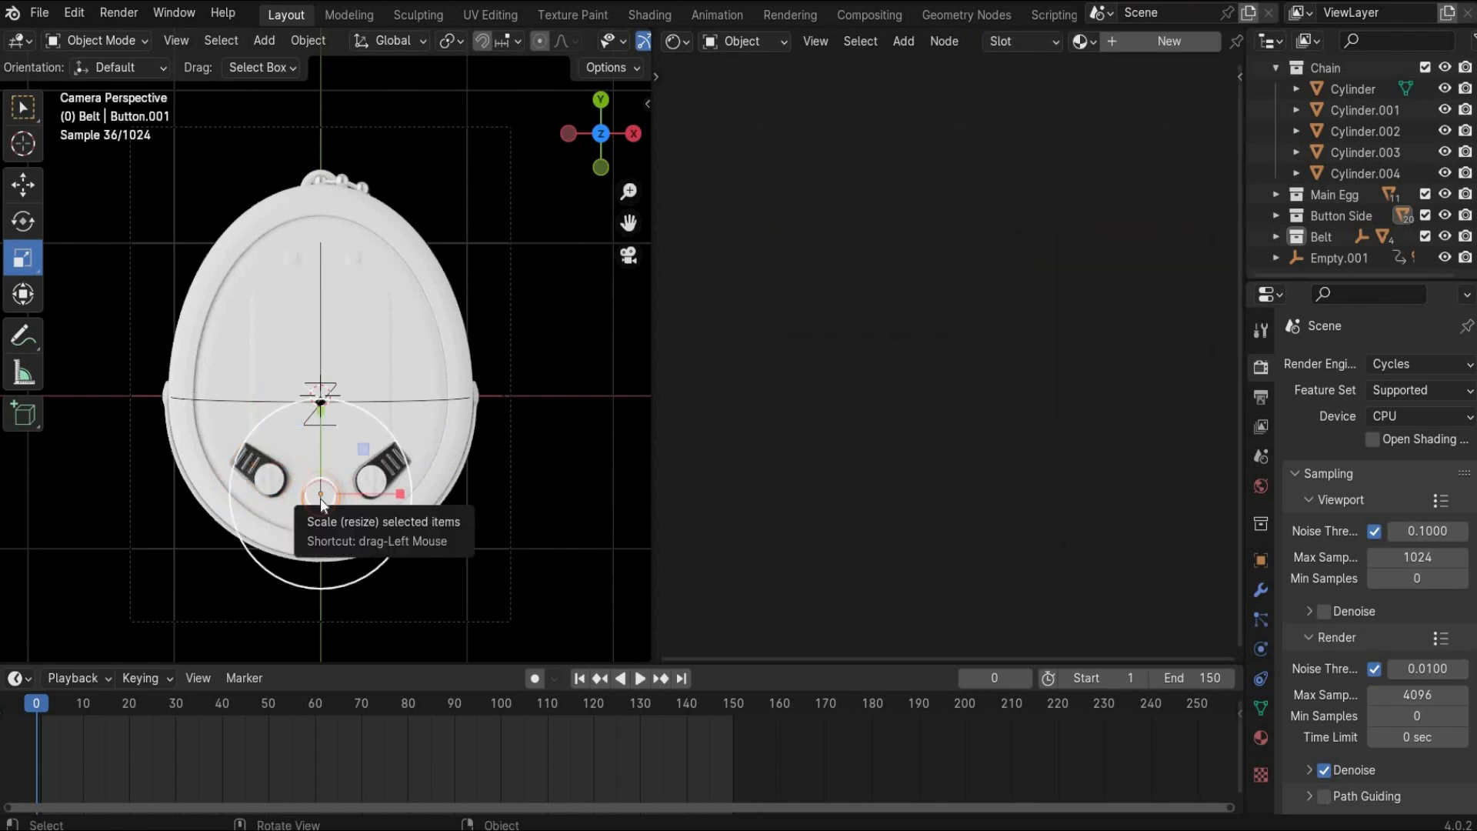
left_click(324, 501)
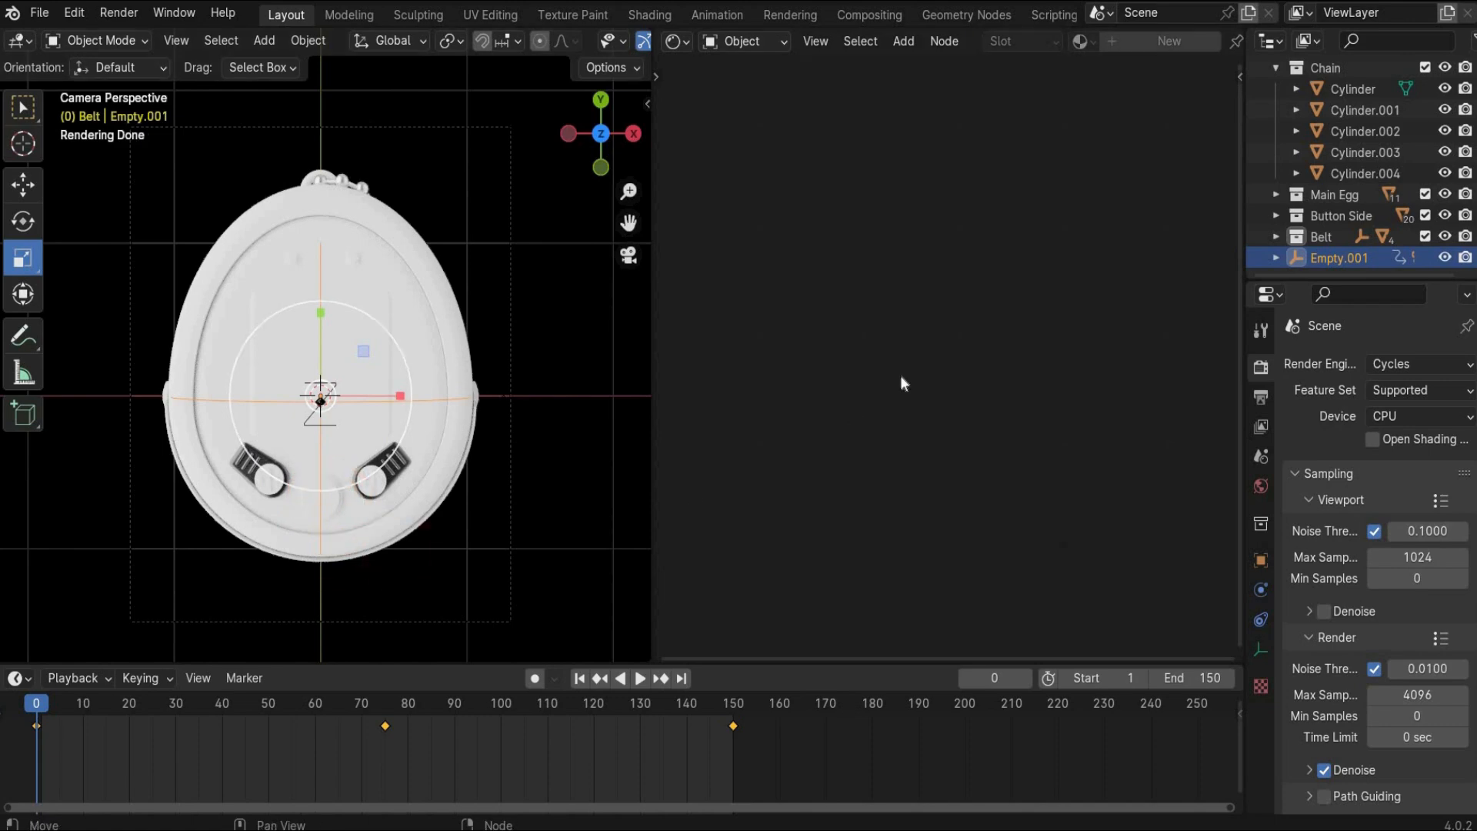
left_click(1031, 350)
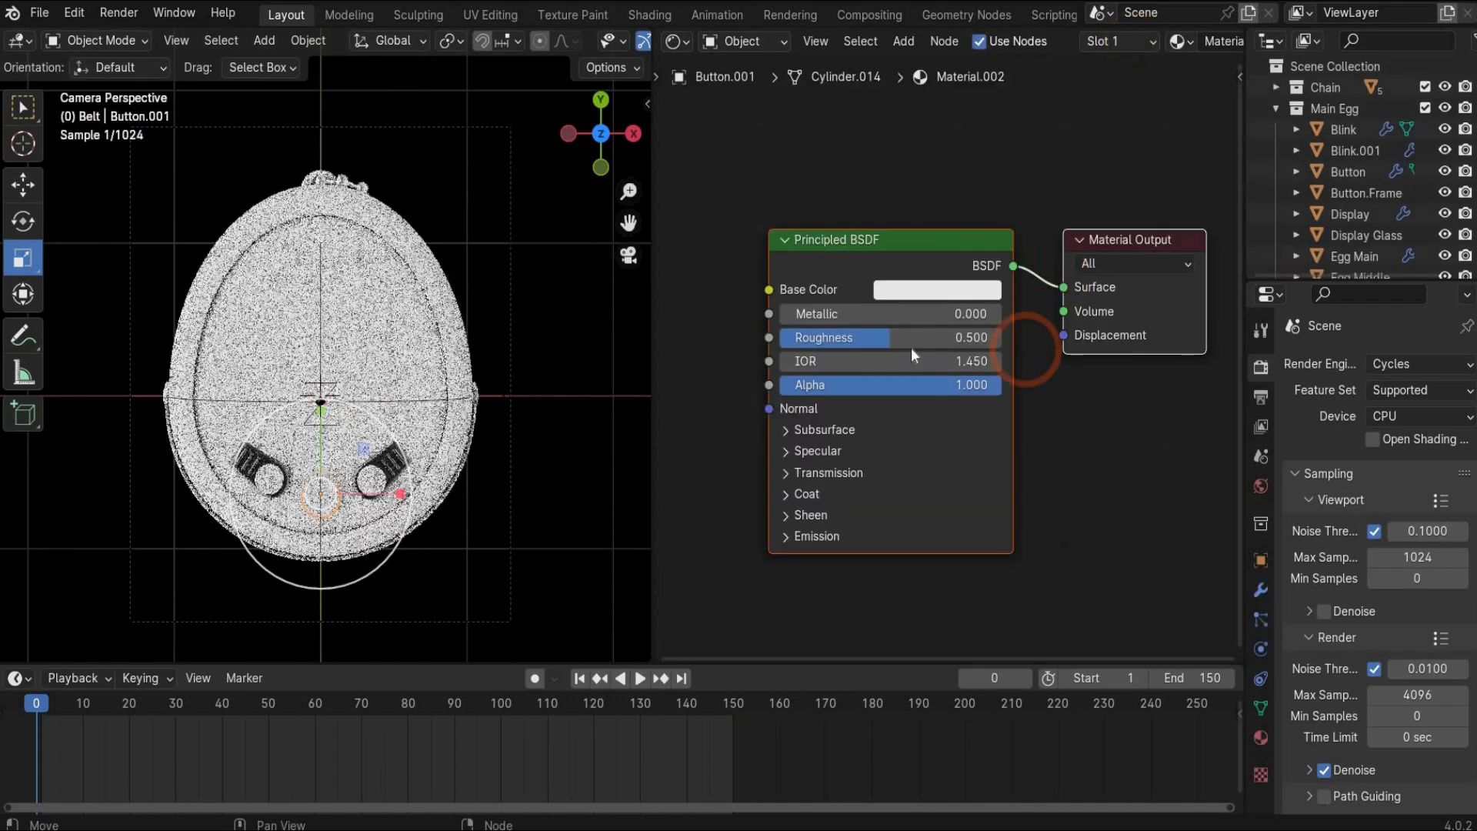
left_click(917, 292)
left_click(962, 553)
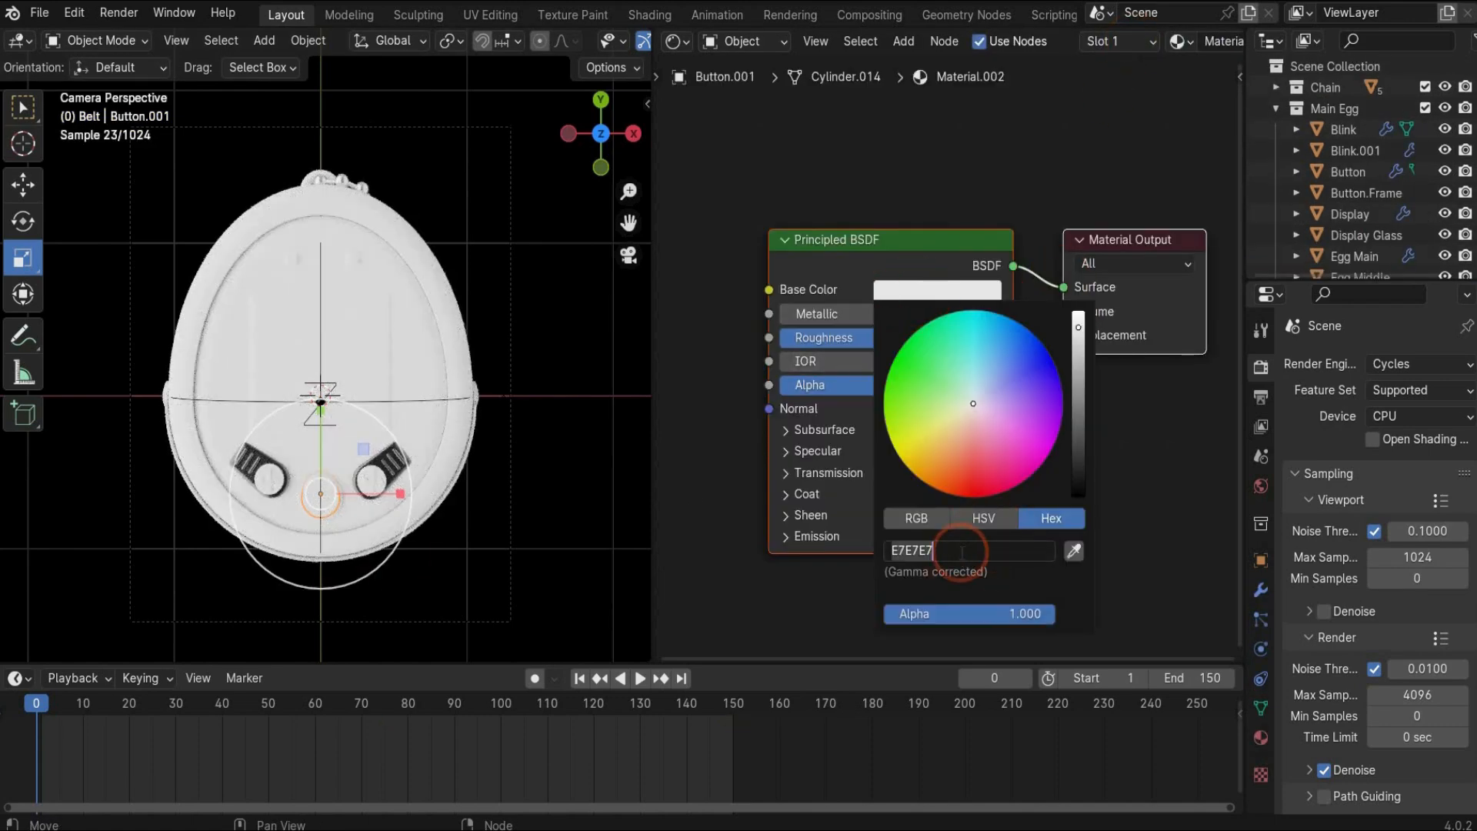
type("202020")
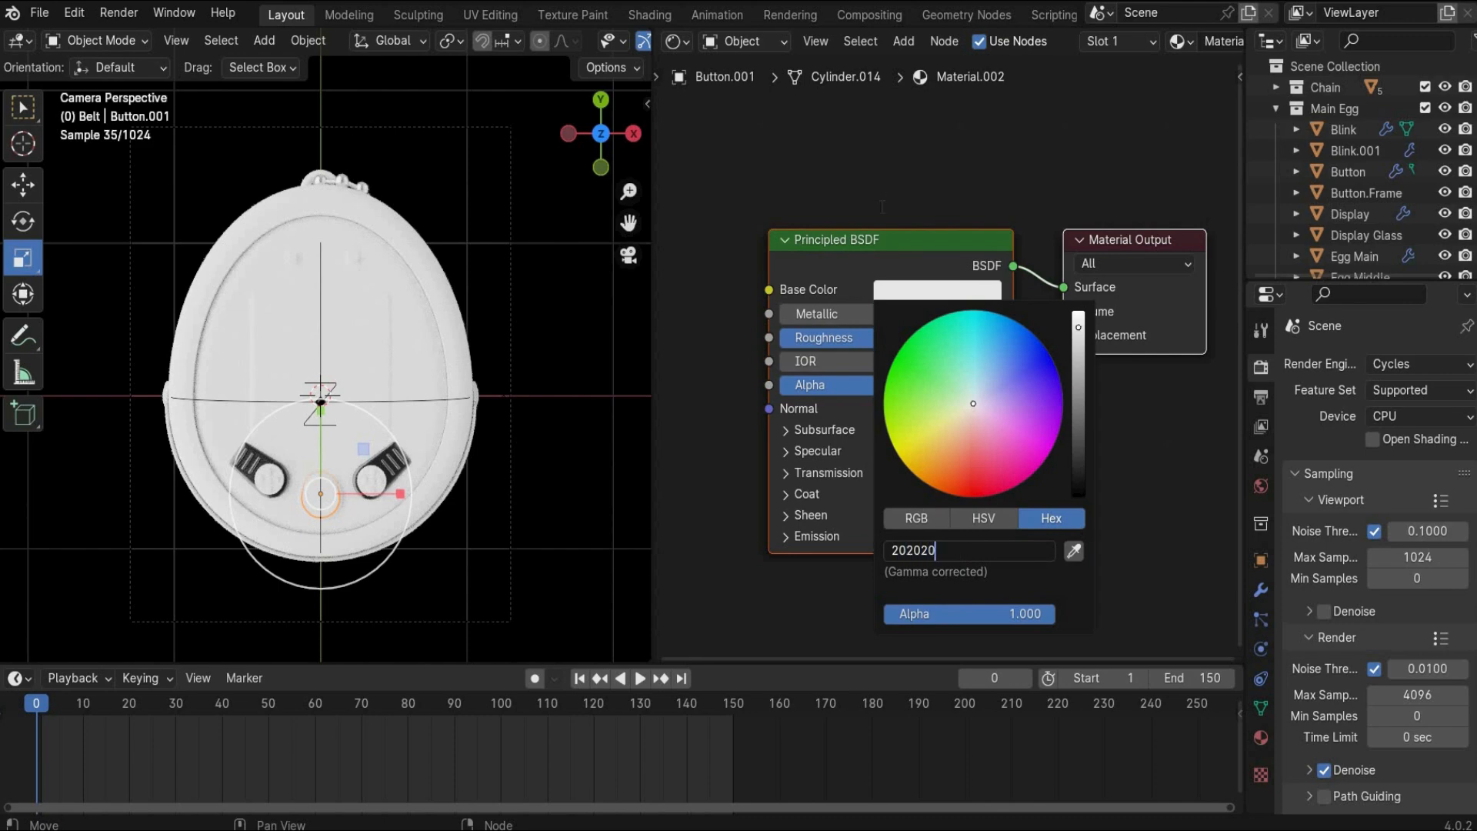
key("Return")
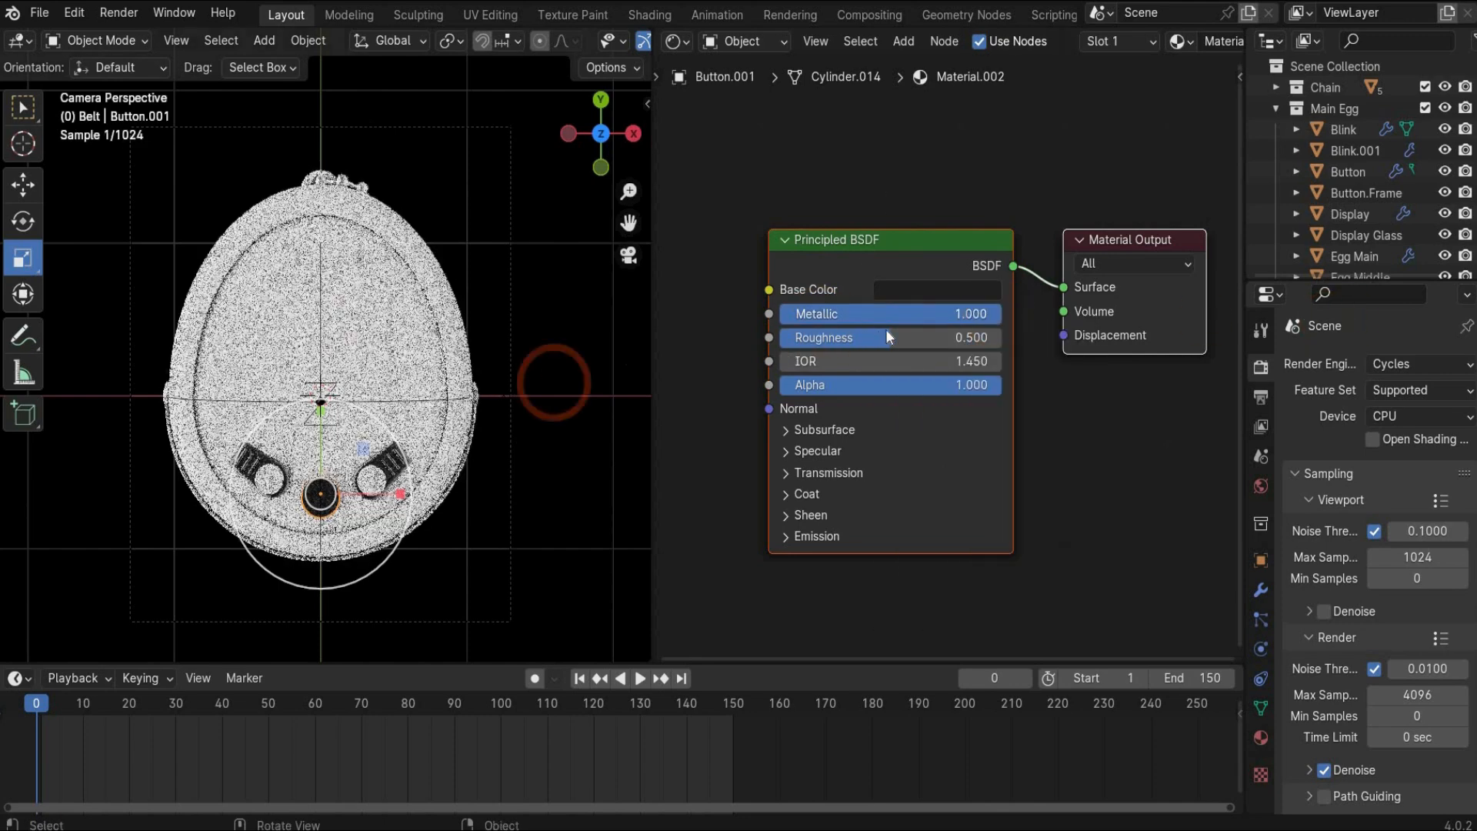
left_click(891, 332)
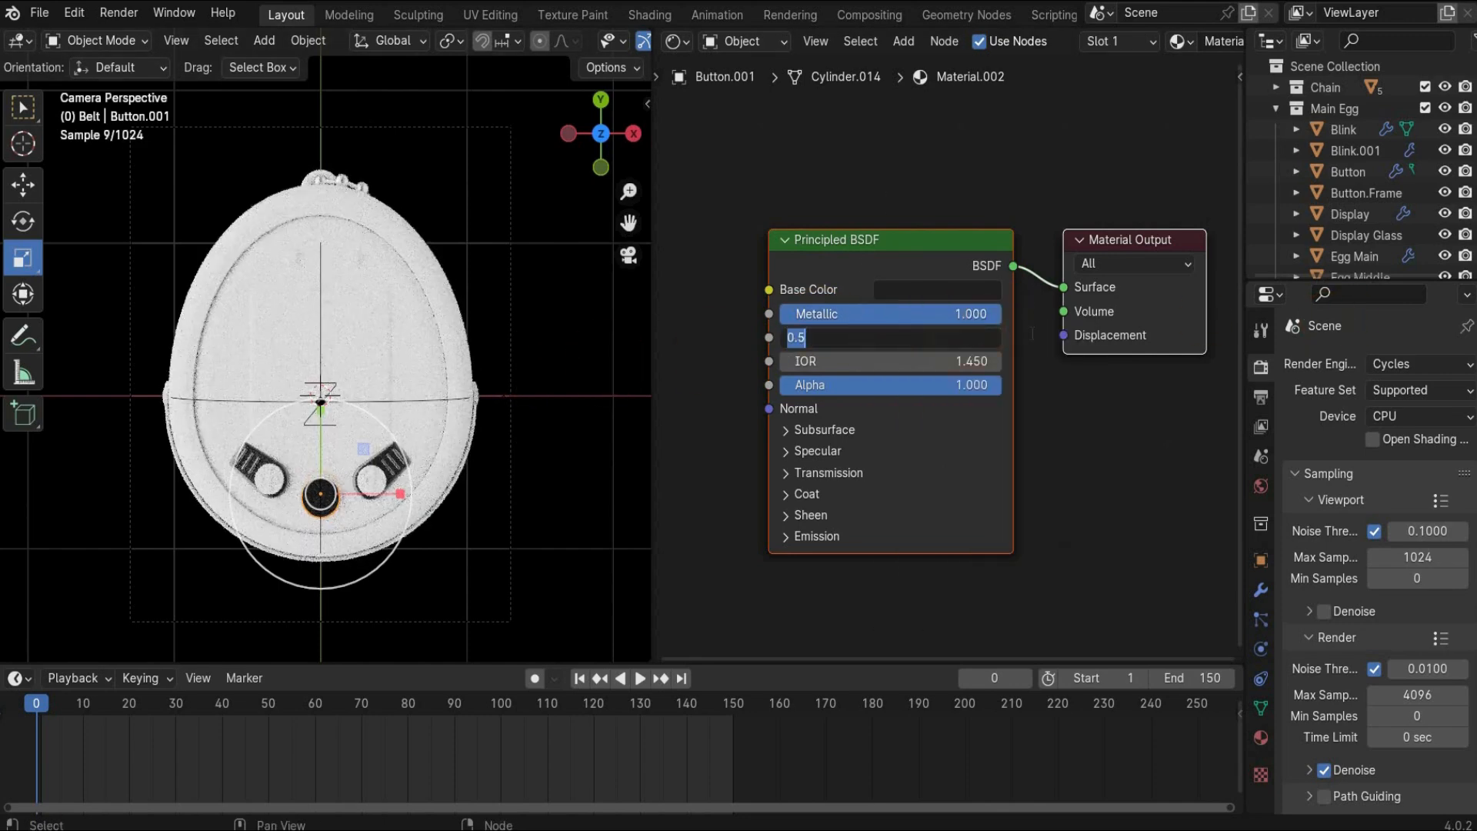
type("0.2")
key("Return")
Assign the bLACK material to the small round buttons beside the middle button at the egg's lower left and right
left_click(273, 476)
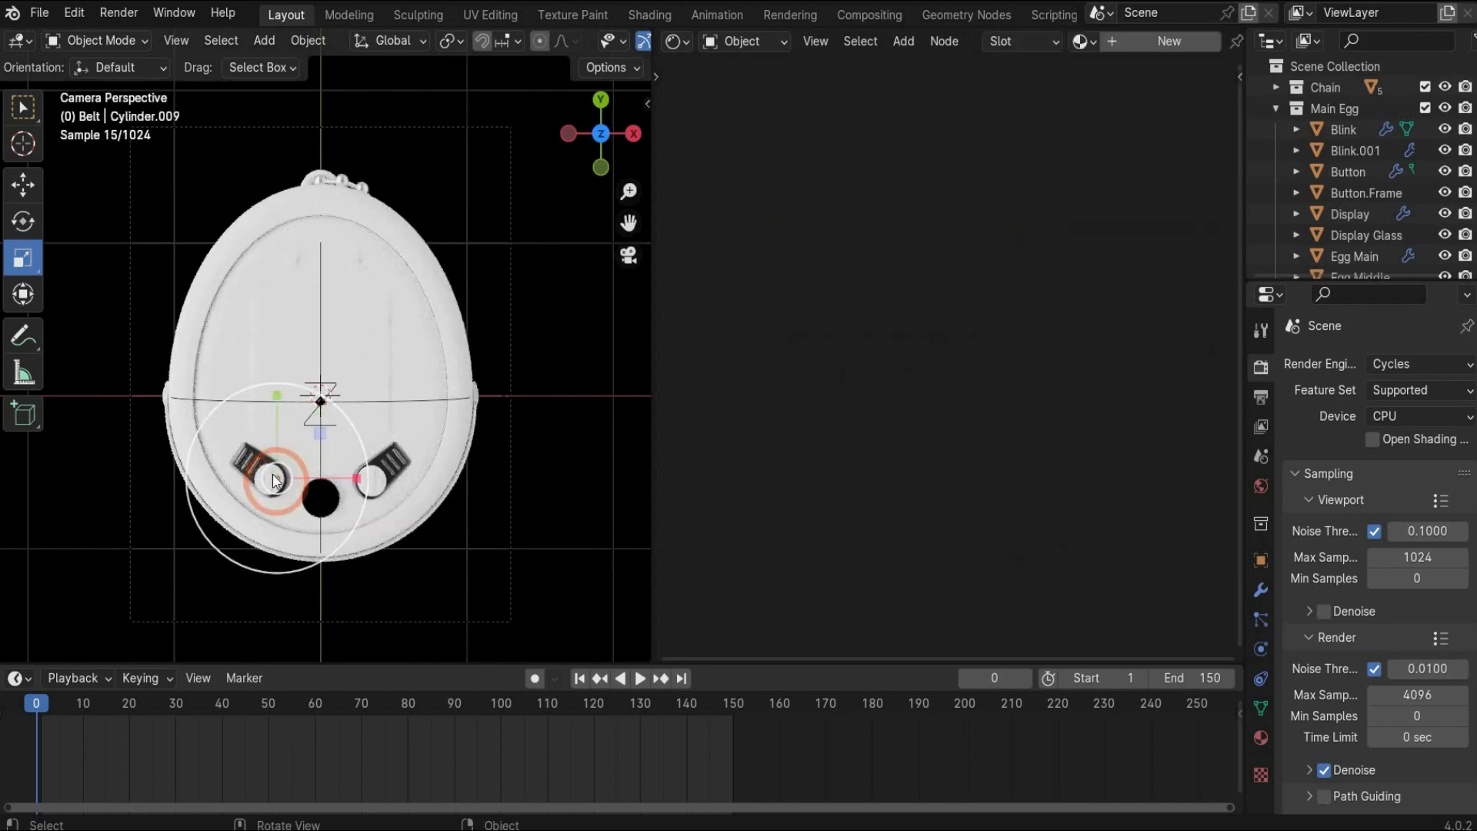
left_click(269, 485)
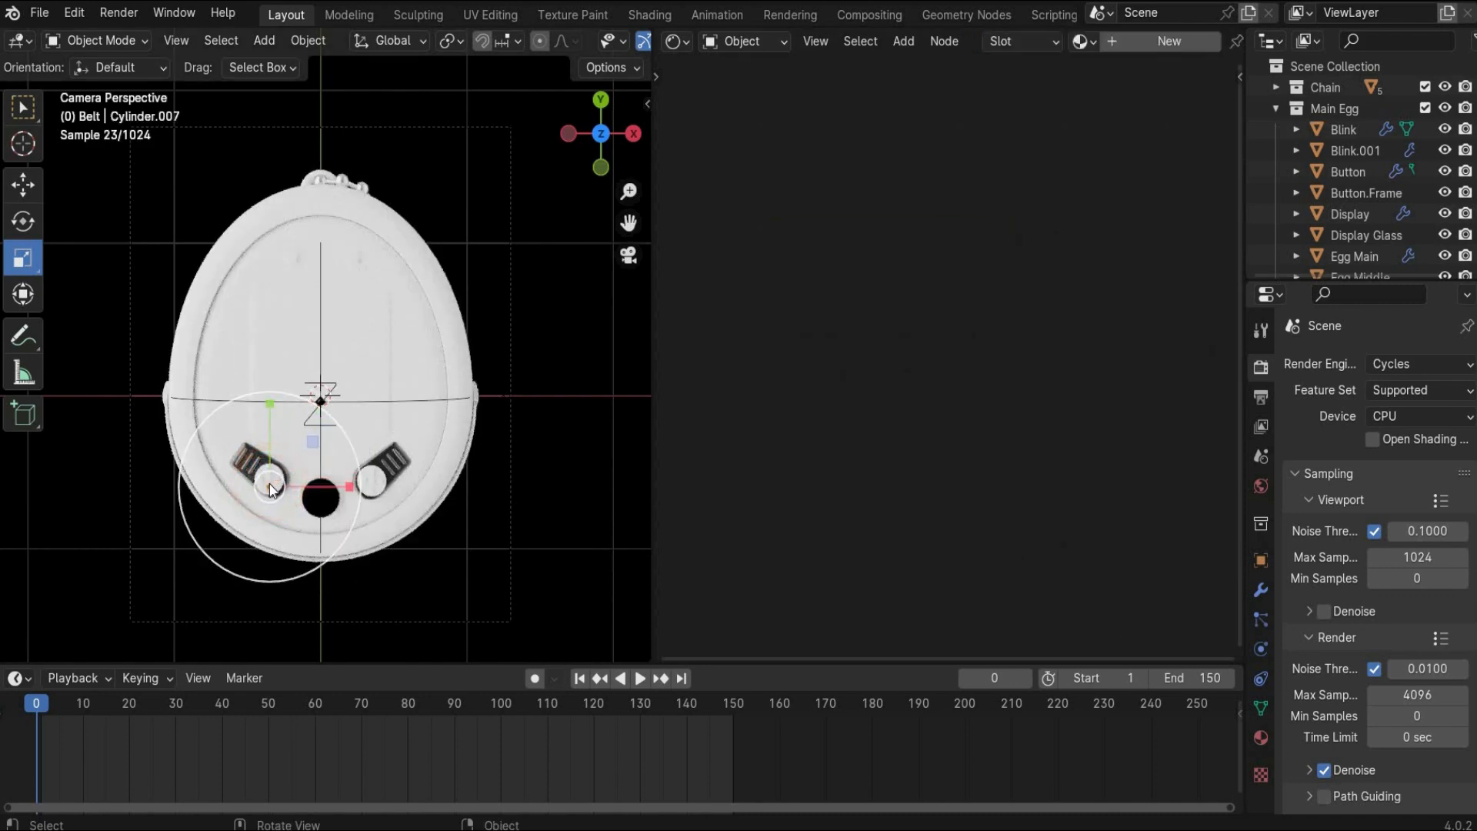
left_click(391, 506)
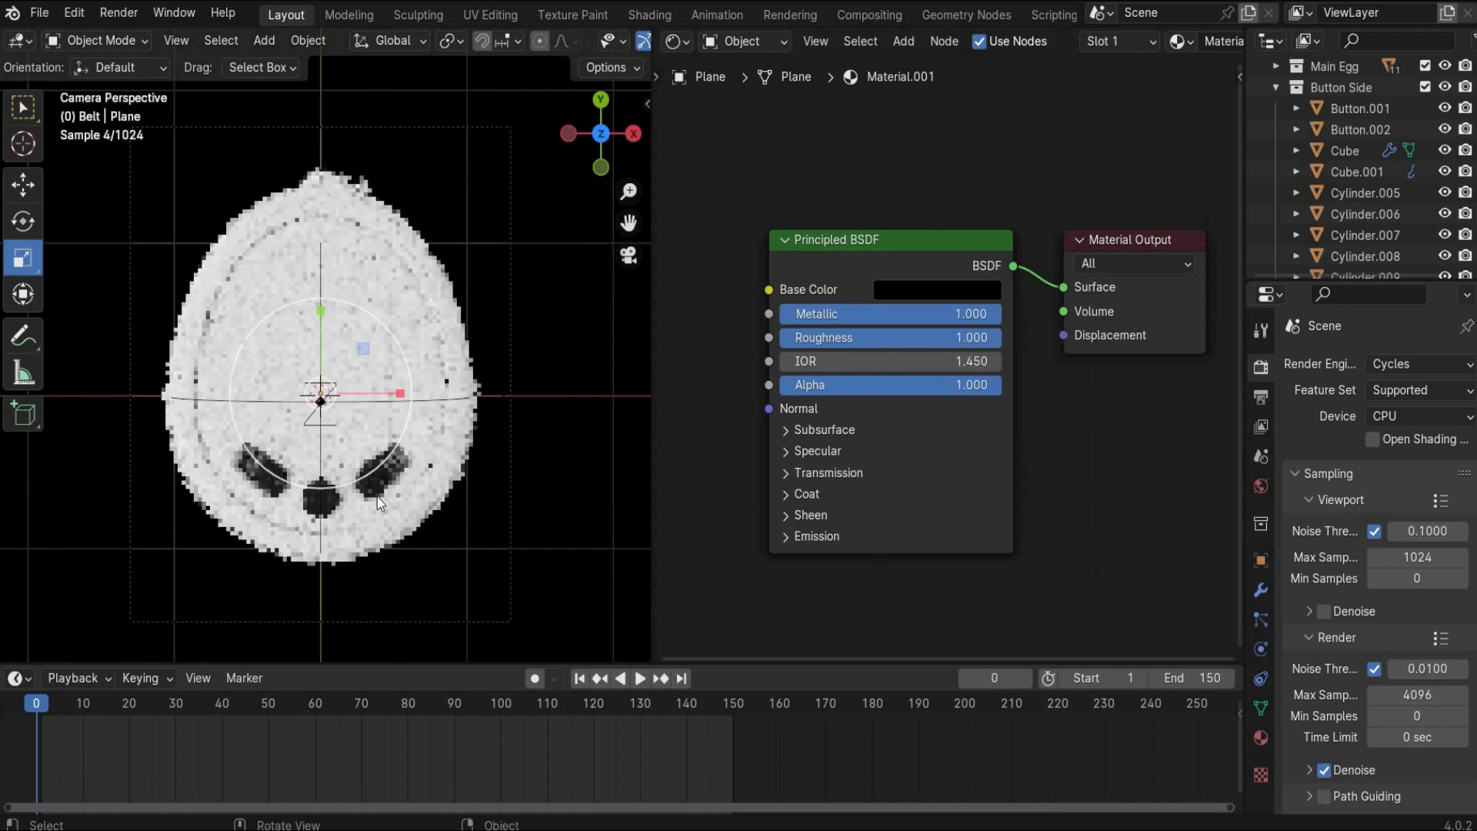
Lighten the bLACK material's base color to a dark gray, using the small round button Cylinder.008
left_click(902, 292)
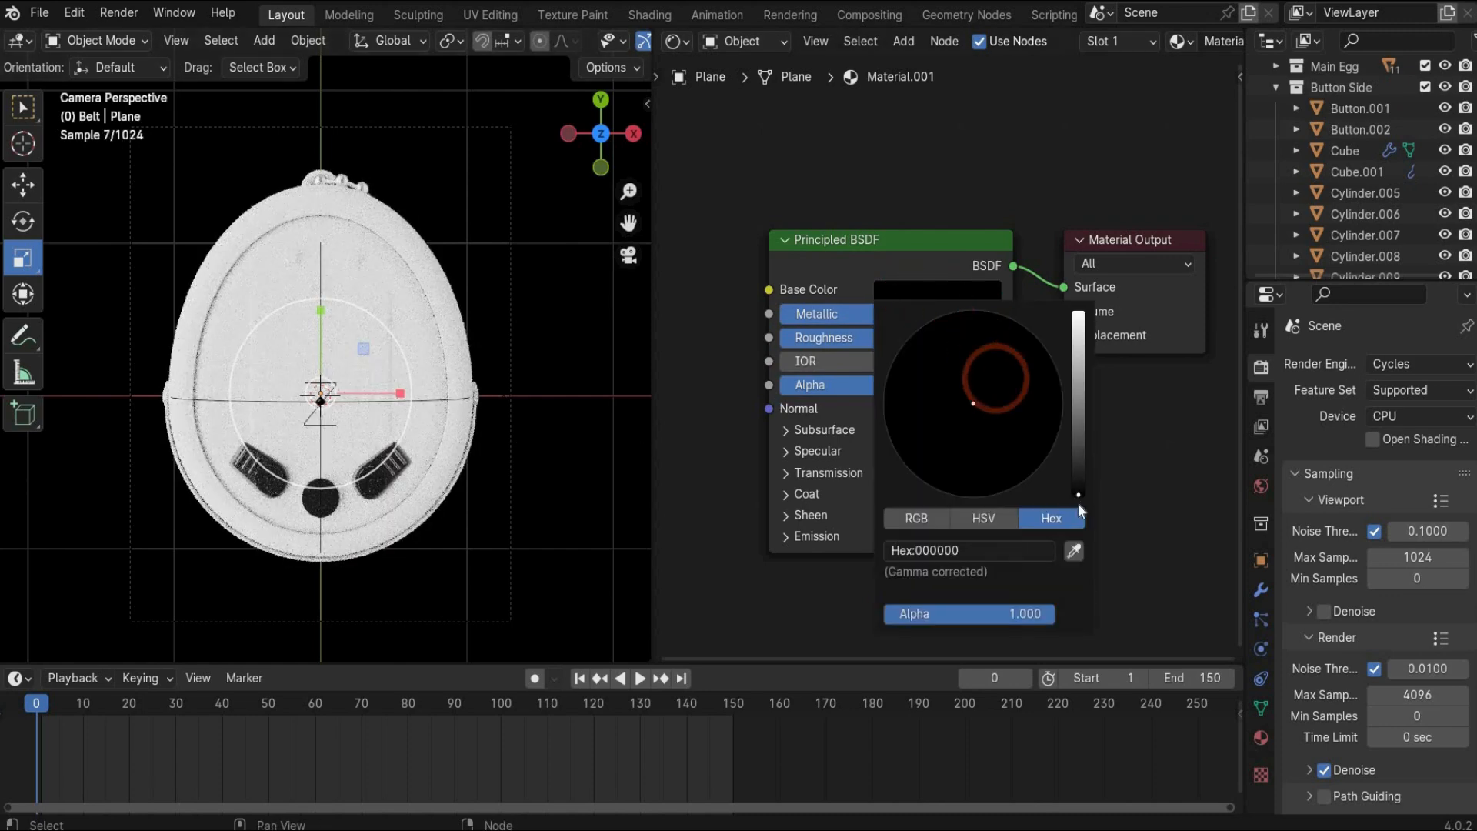
left_click(262, 479)
left_click(930, 292)
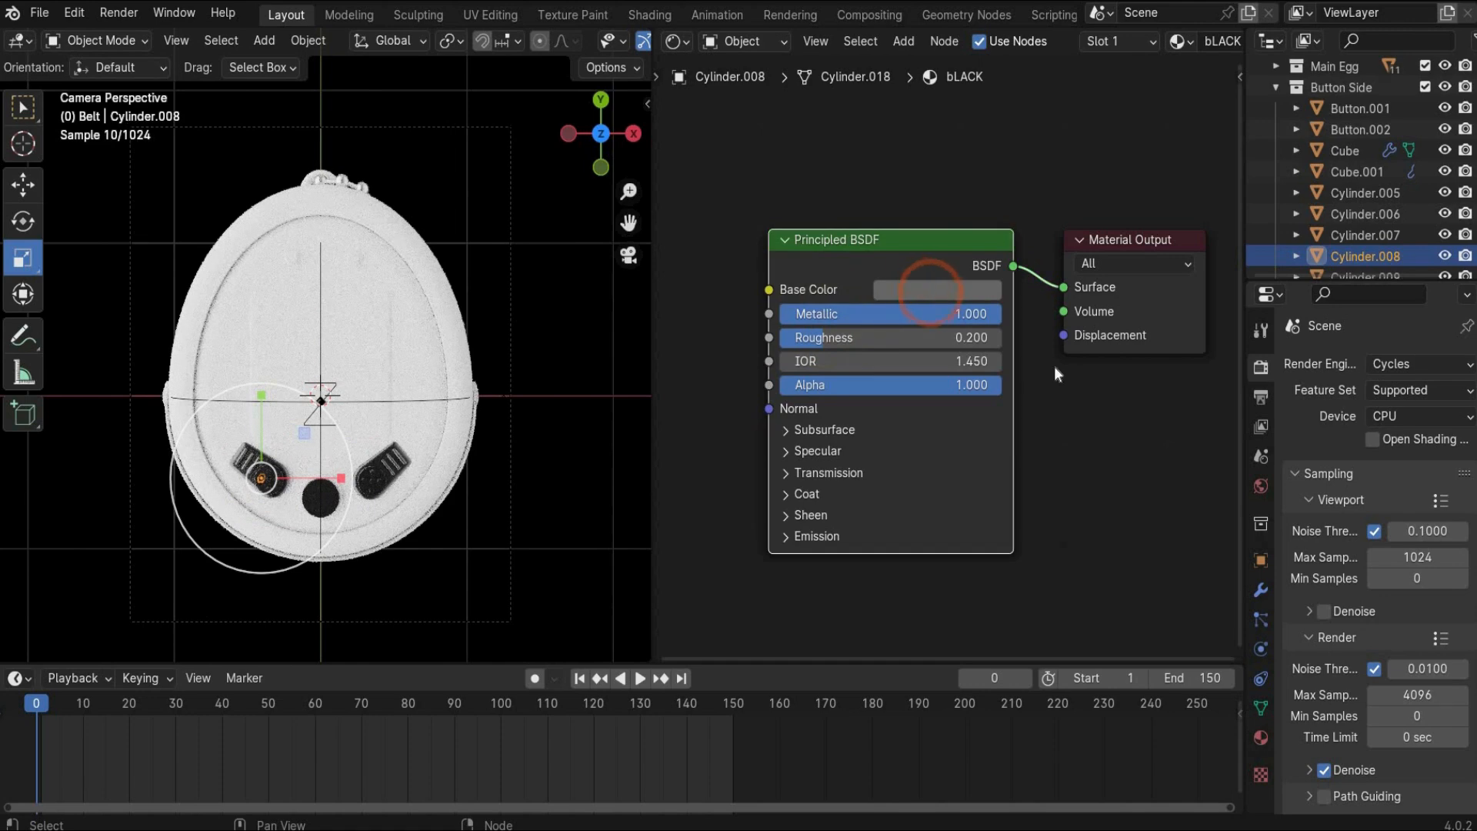
mouse_move(1074, 429)
left_mouse_down()
mouse_move(1078, 446)
mouse_move(1079, 421)
left_mouse_up()
left_click(626, 635)
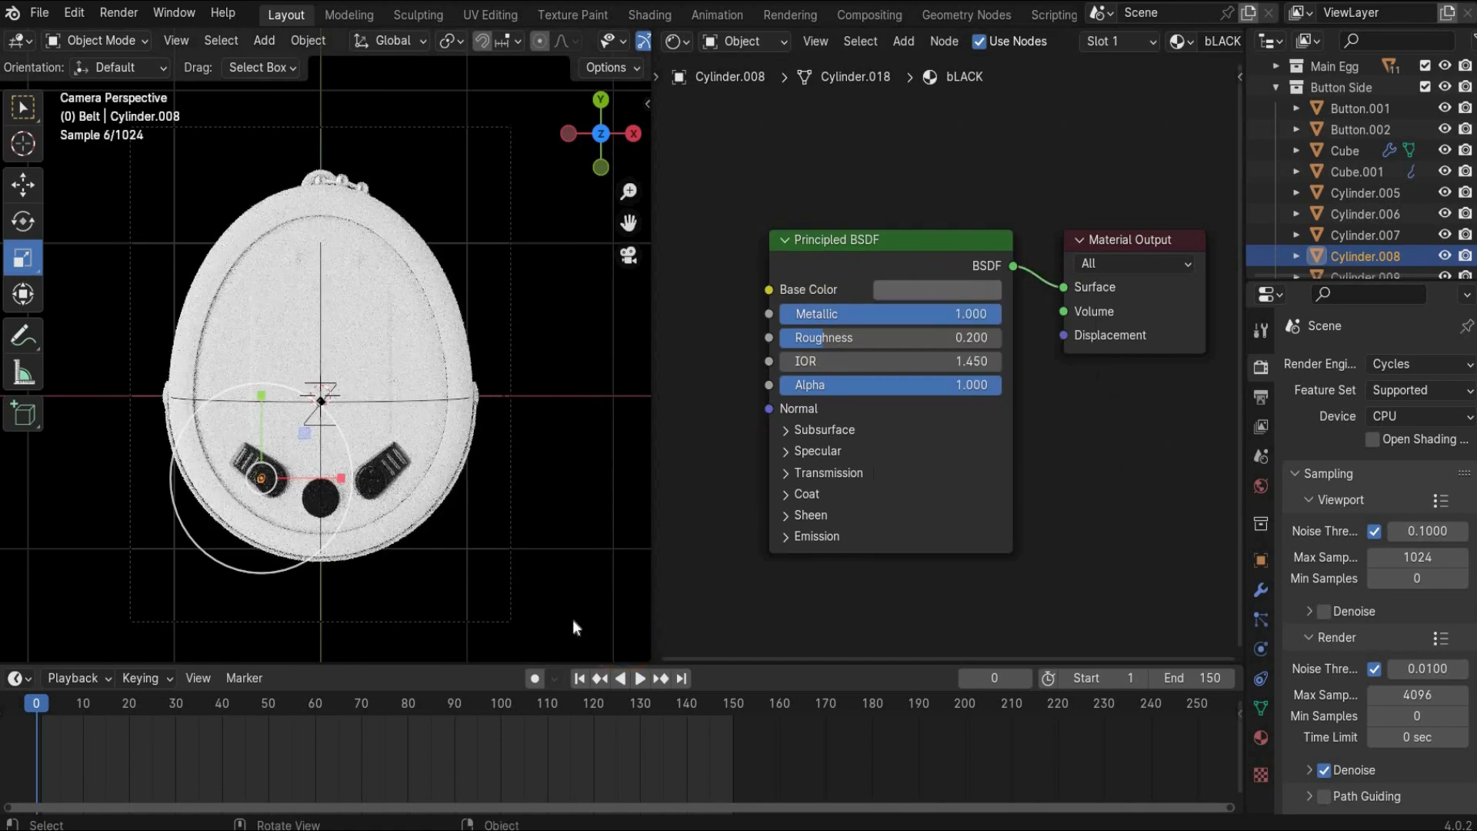
Give the frame around the middle button, Button.Frame, a new material and name it Orange.002
left_click(341, 501)
left_click(342, 501)
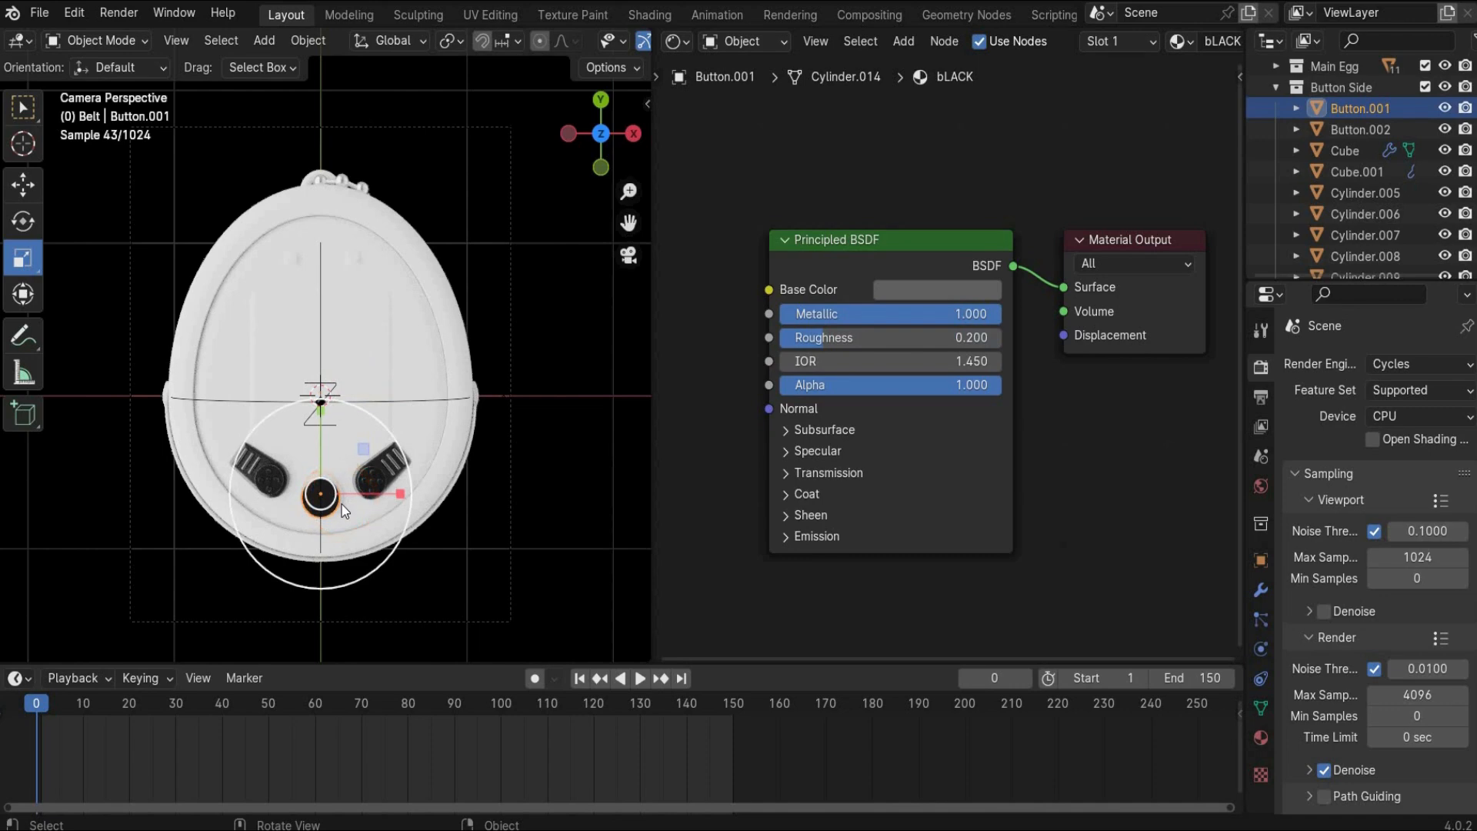
left_click(345, 504)
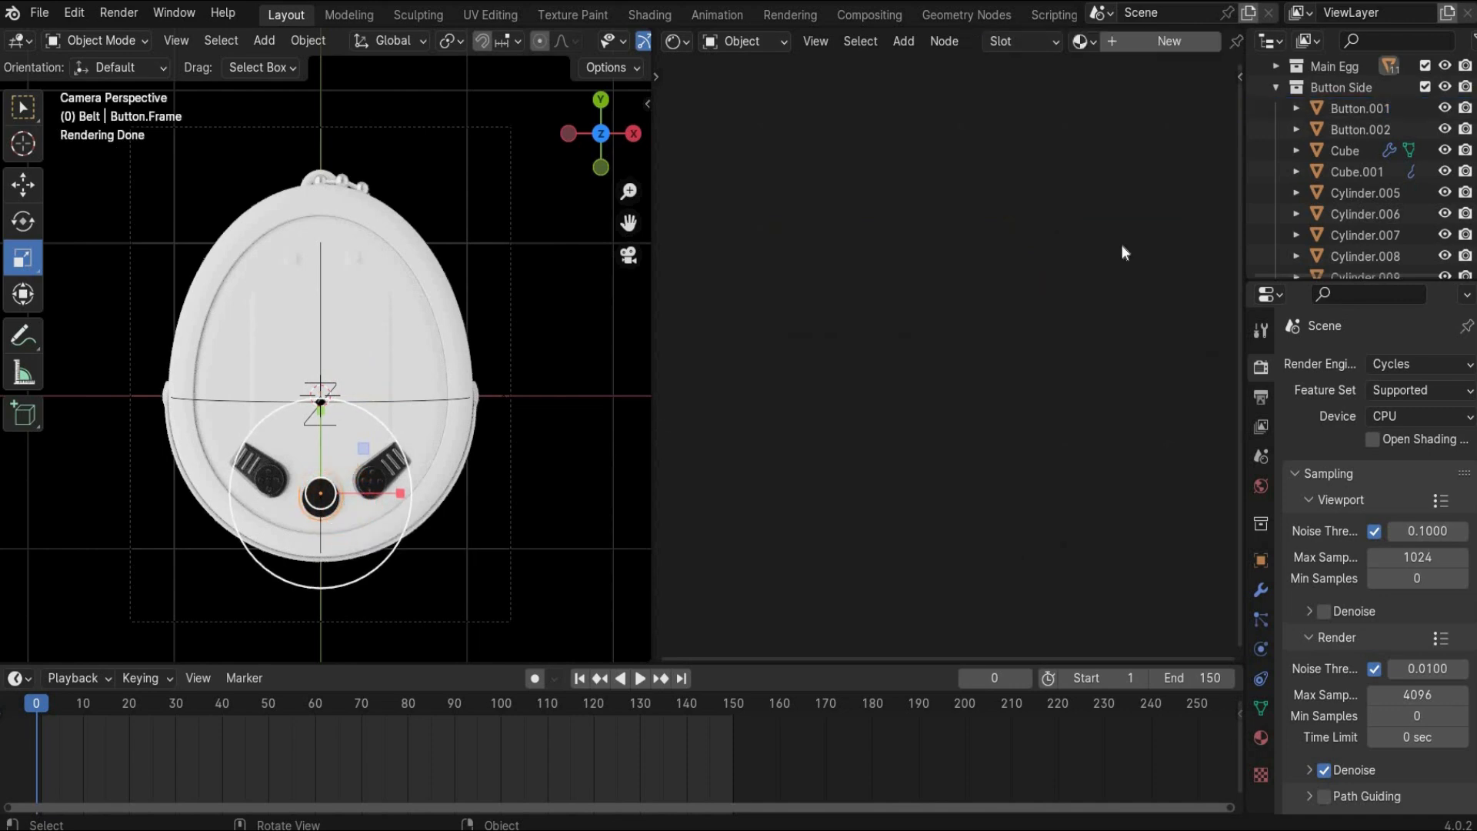
left_click(1142, 40)
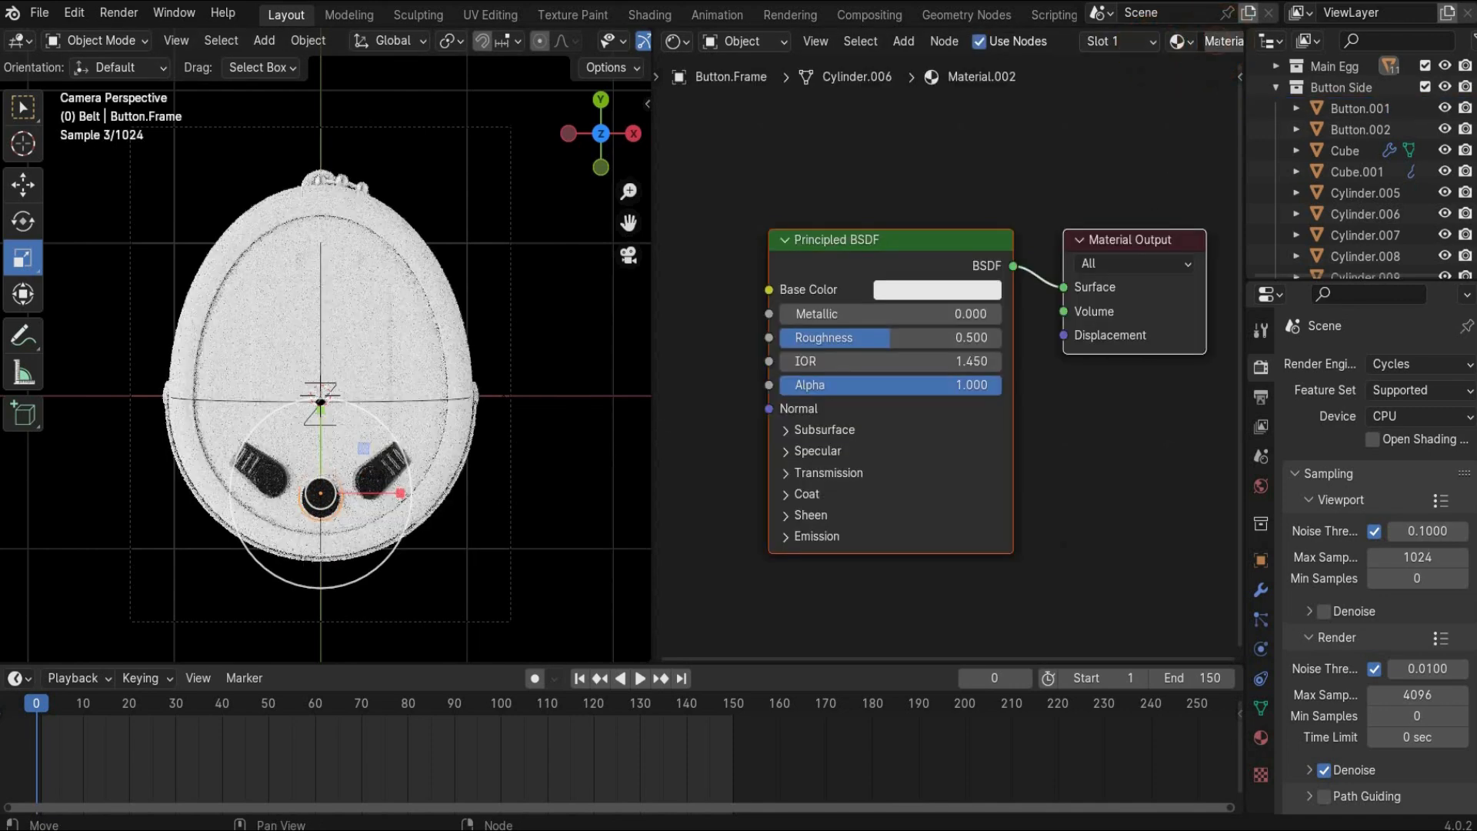
left_click(1219, 42)
double_click(1218, 42)
type("Or")
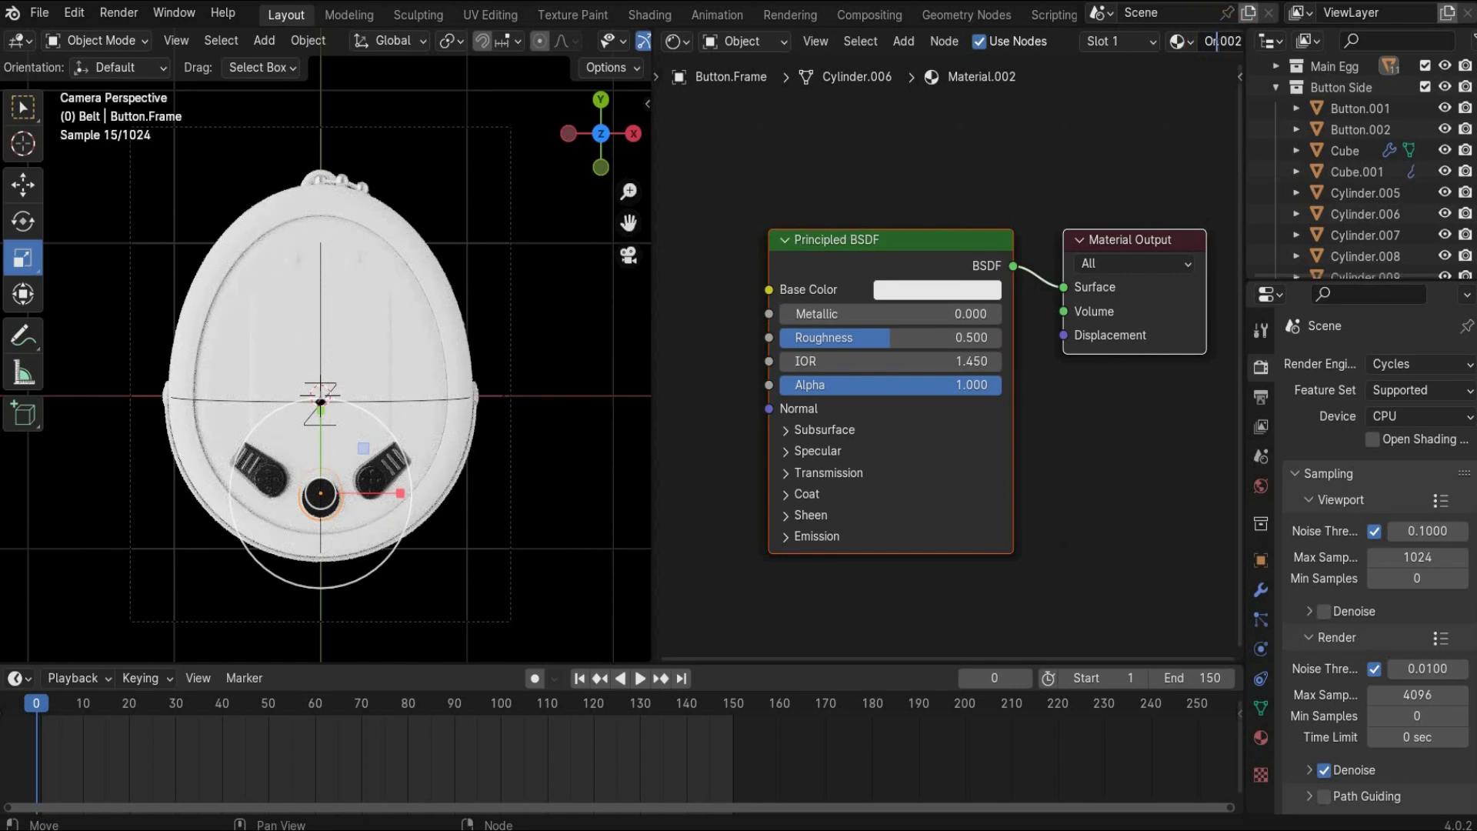
type("ange")
key("Return")
Set the Orange.002 material's base color to hex D86835 and its Roughness to 0.2
left_click(937, 290)
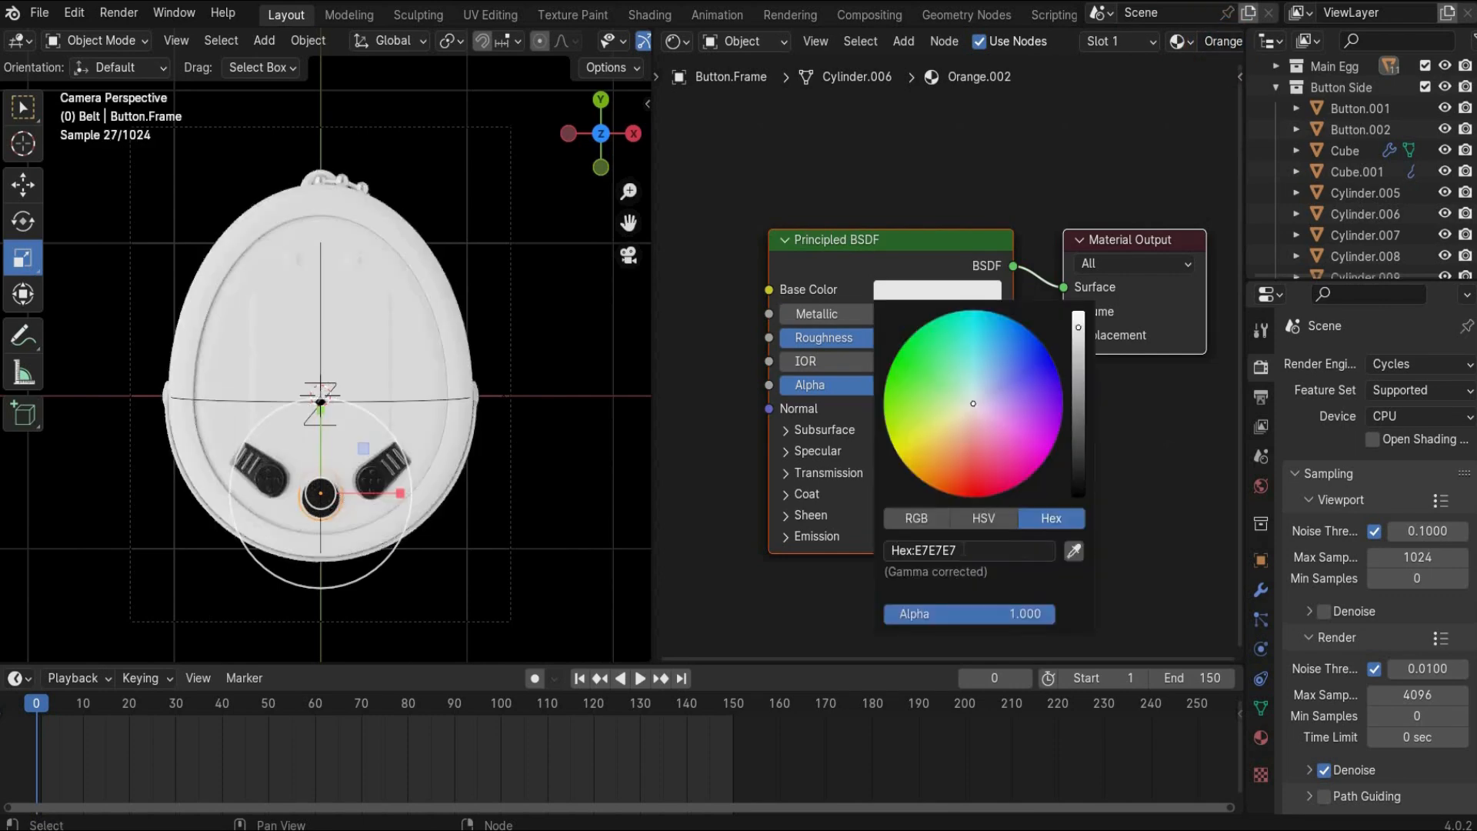
left_click(964, 550)
type("d86835")
key("Return")
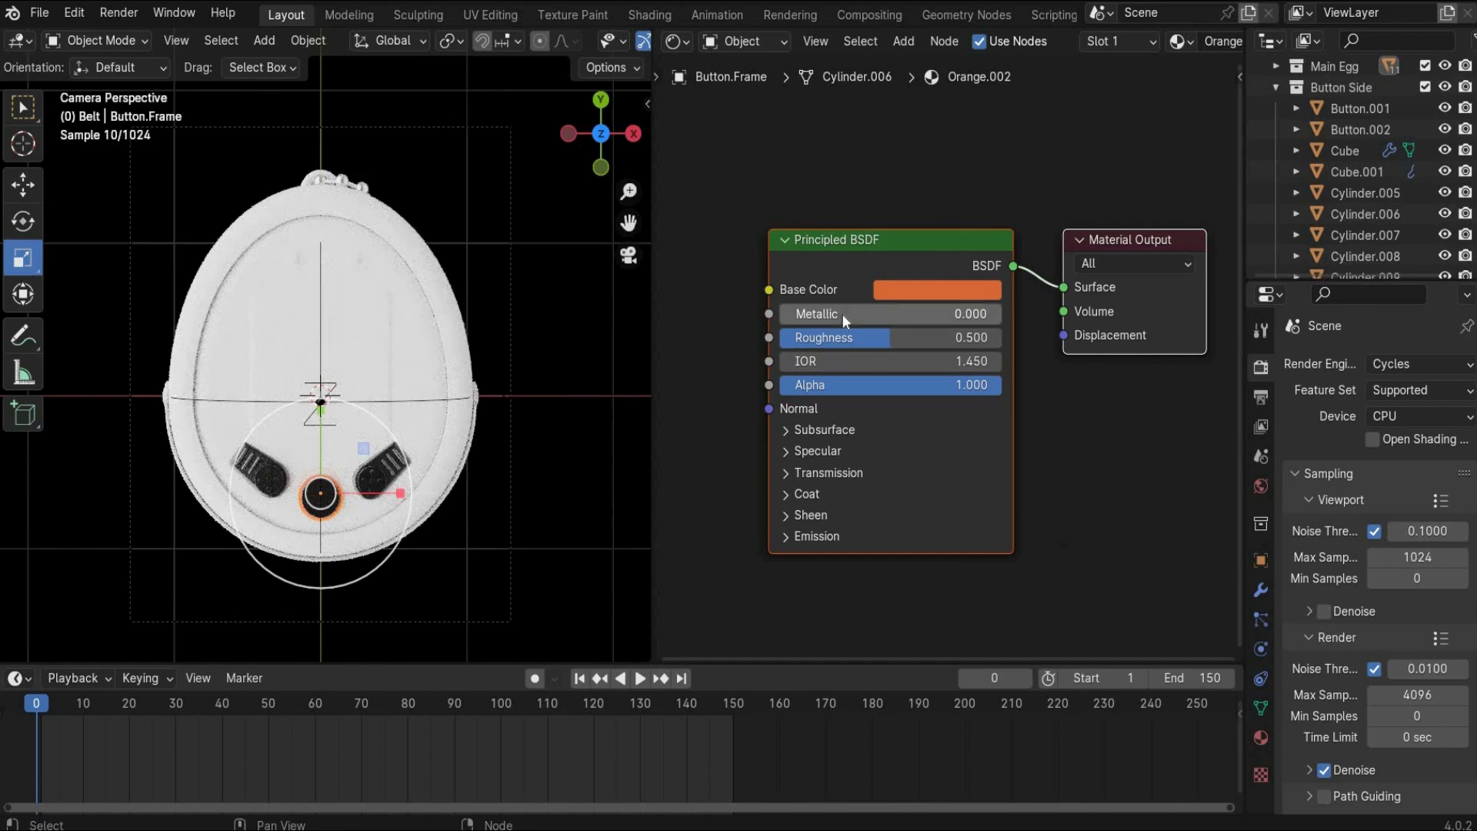
left_click(933, 336)
key("BackSpace")
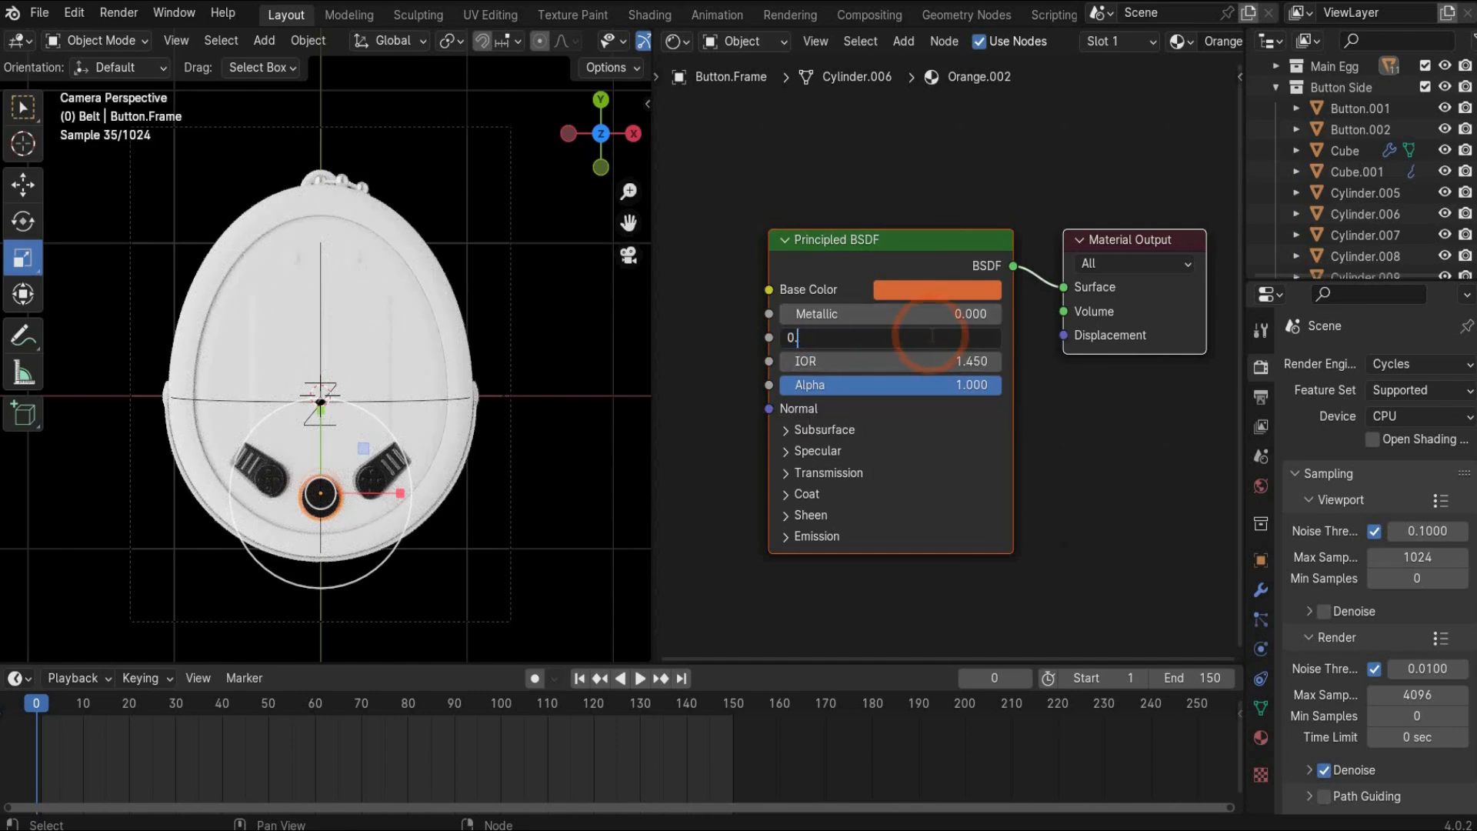
type("2")
key("Return")
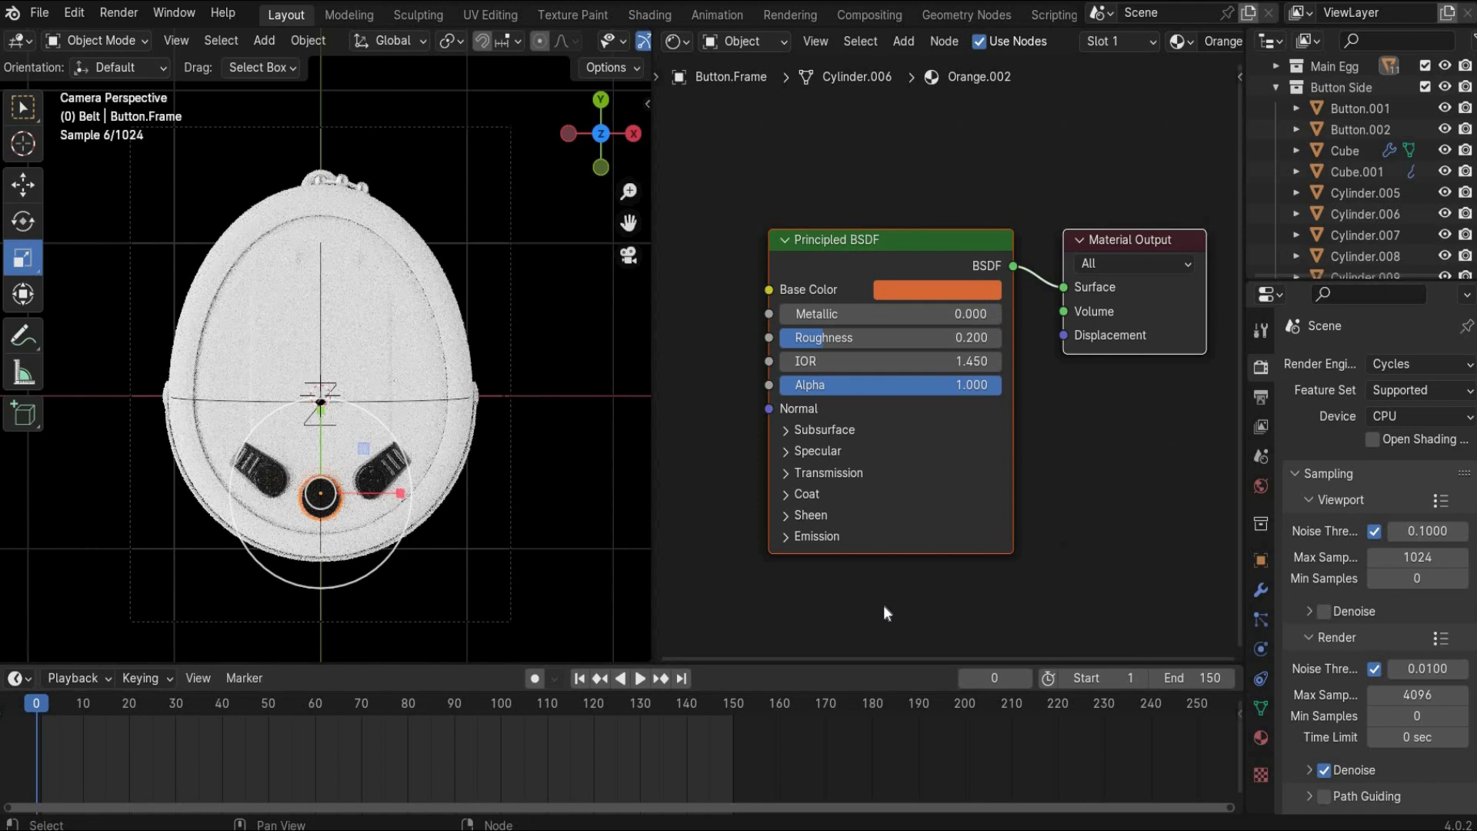
Assign the existing bLACK material to the ring Torus.001 at the tip of the egg
left_click(308, 184)
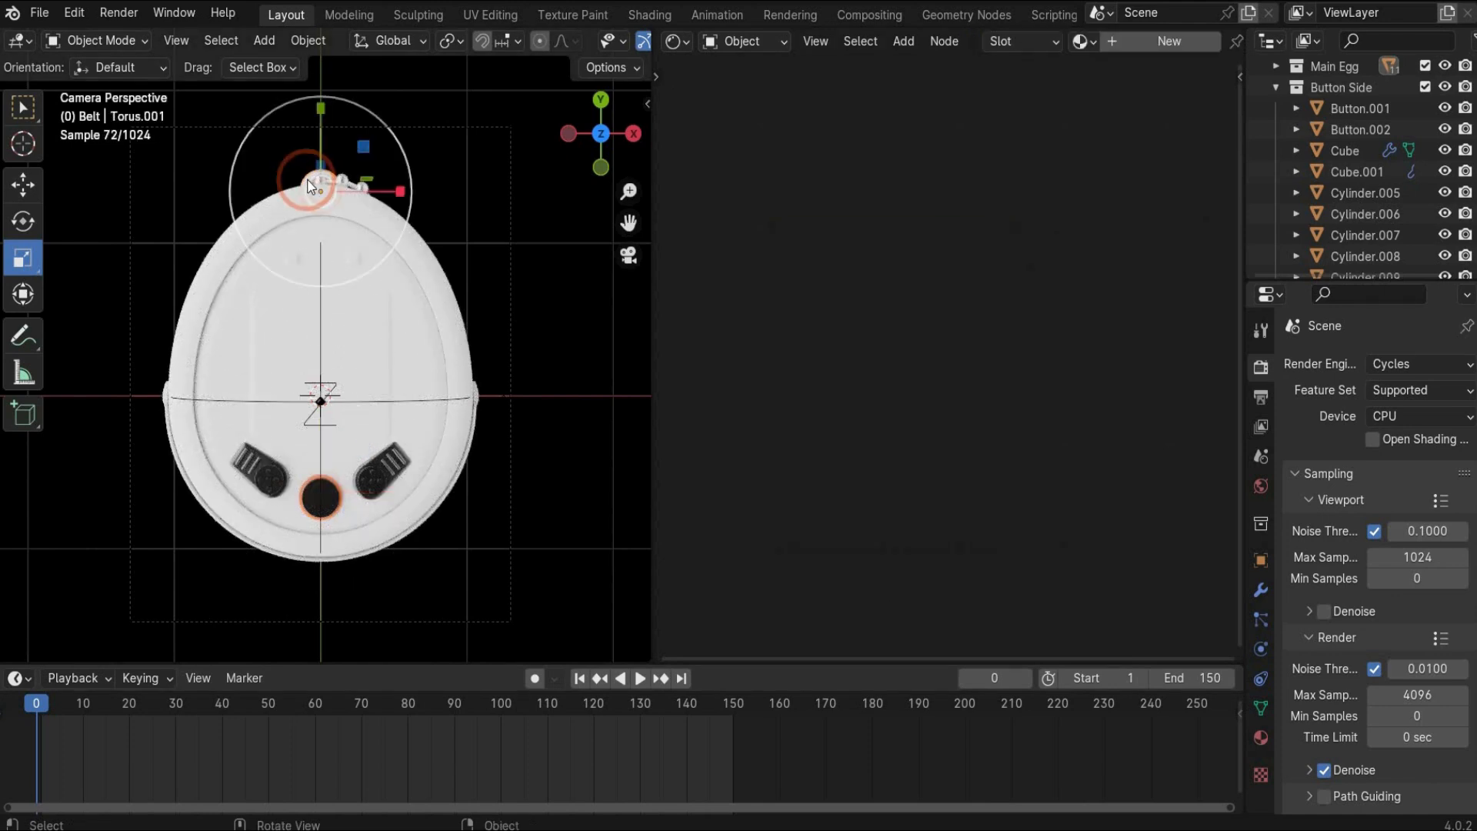
left_click(1085, 42)
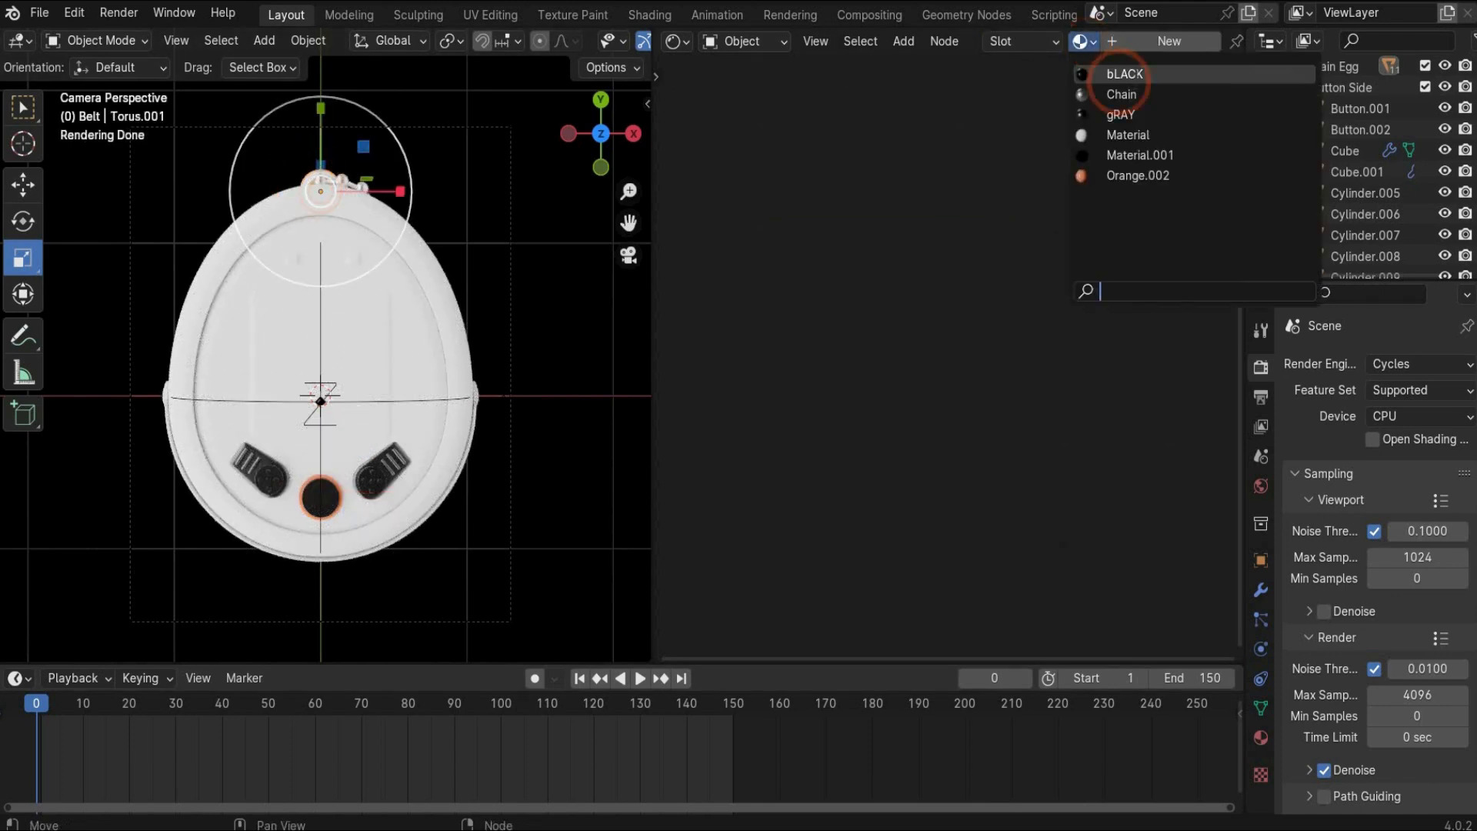
left_click(1123, 70)
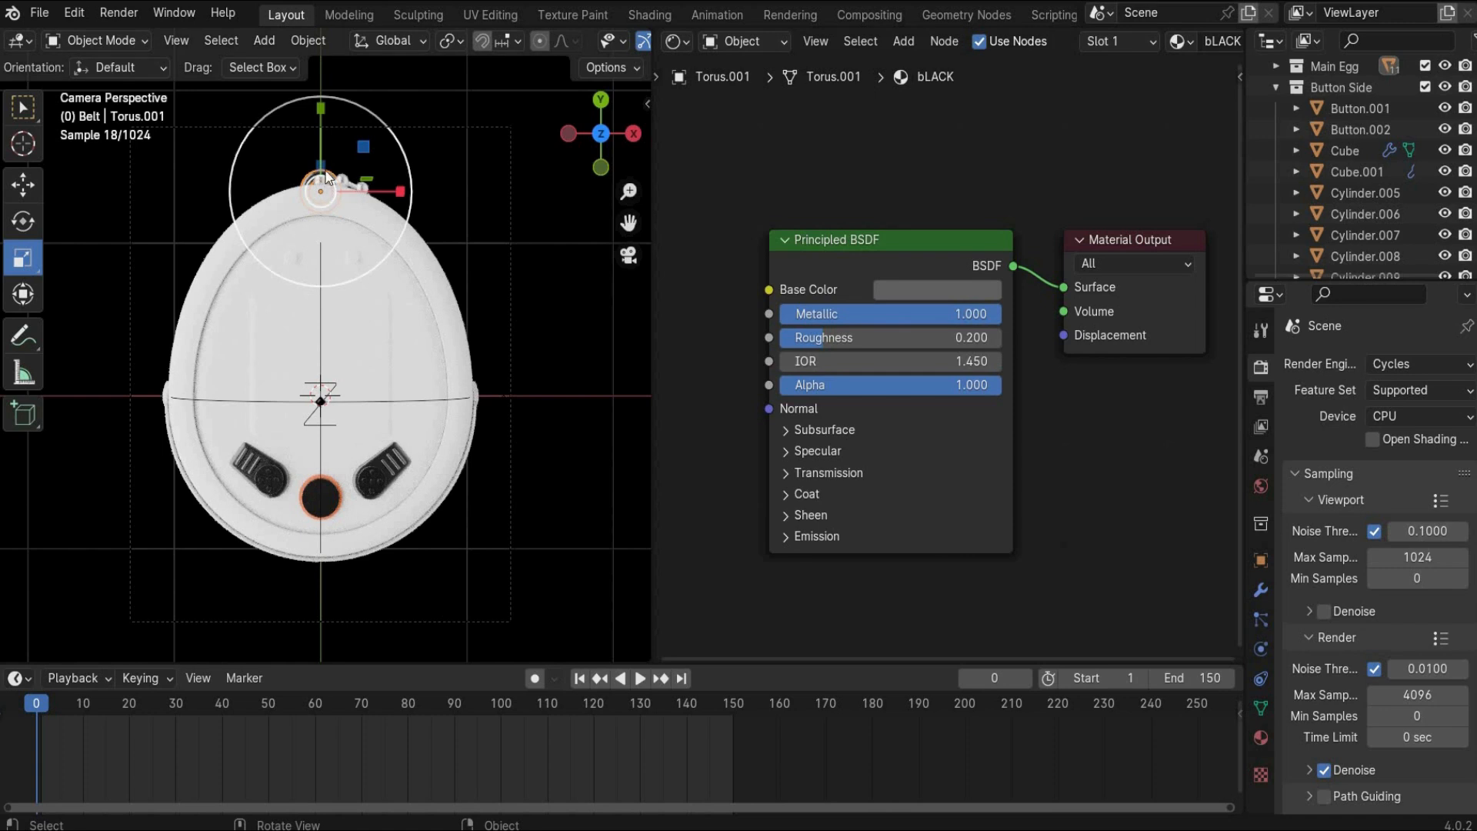
Give the Gold Button object in the Belt collection a new material with base color hex E7A200
left_click(1370, 194)
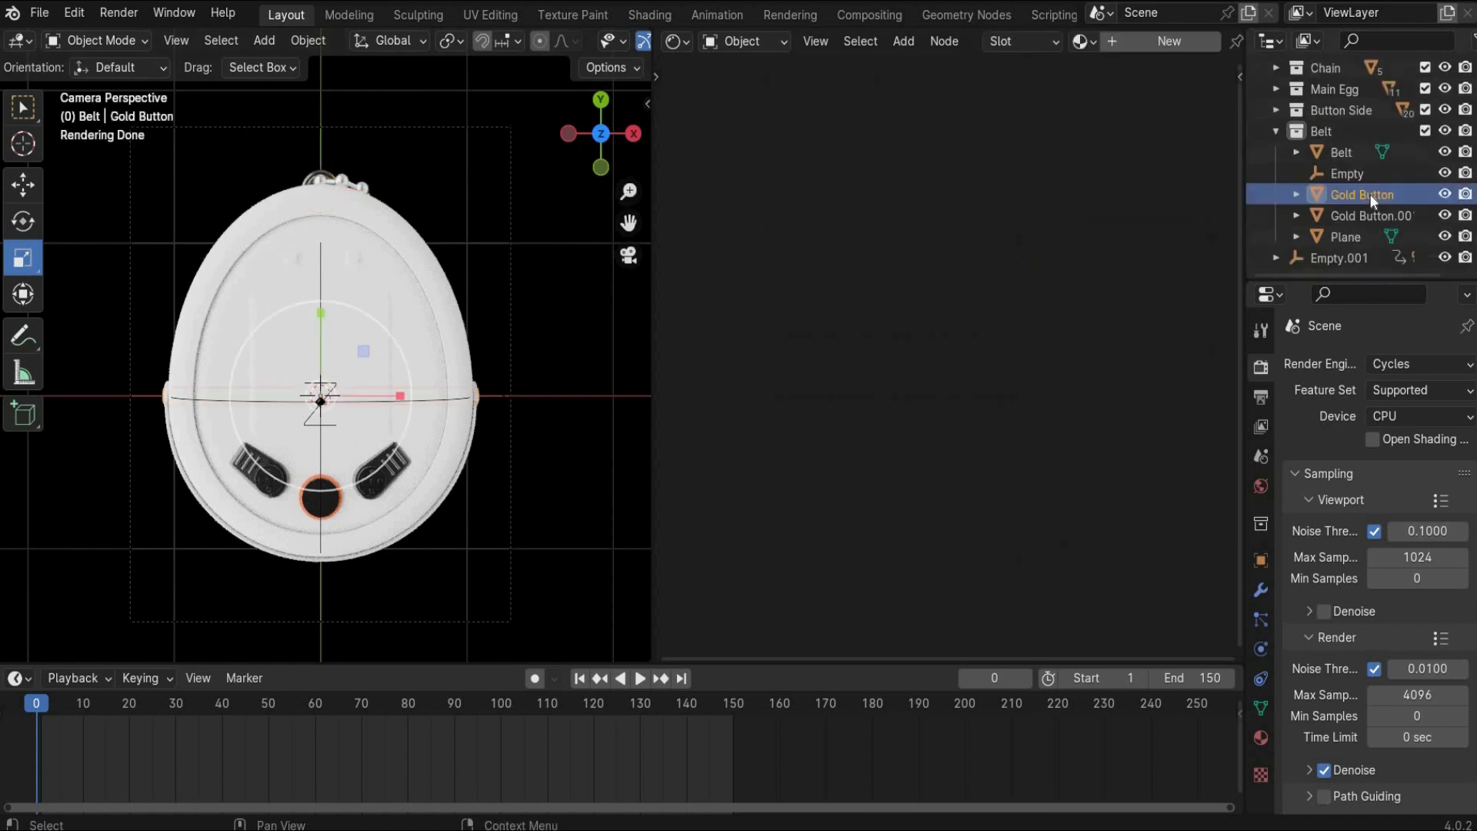
left_click(1118, 47)
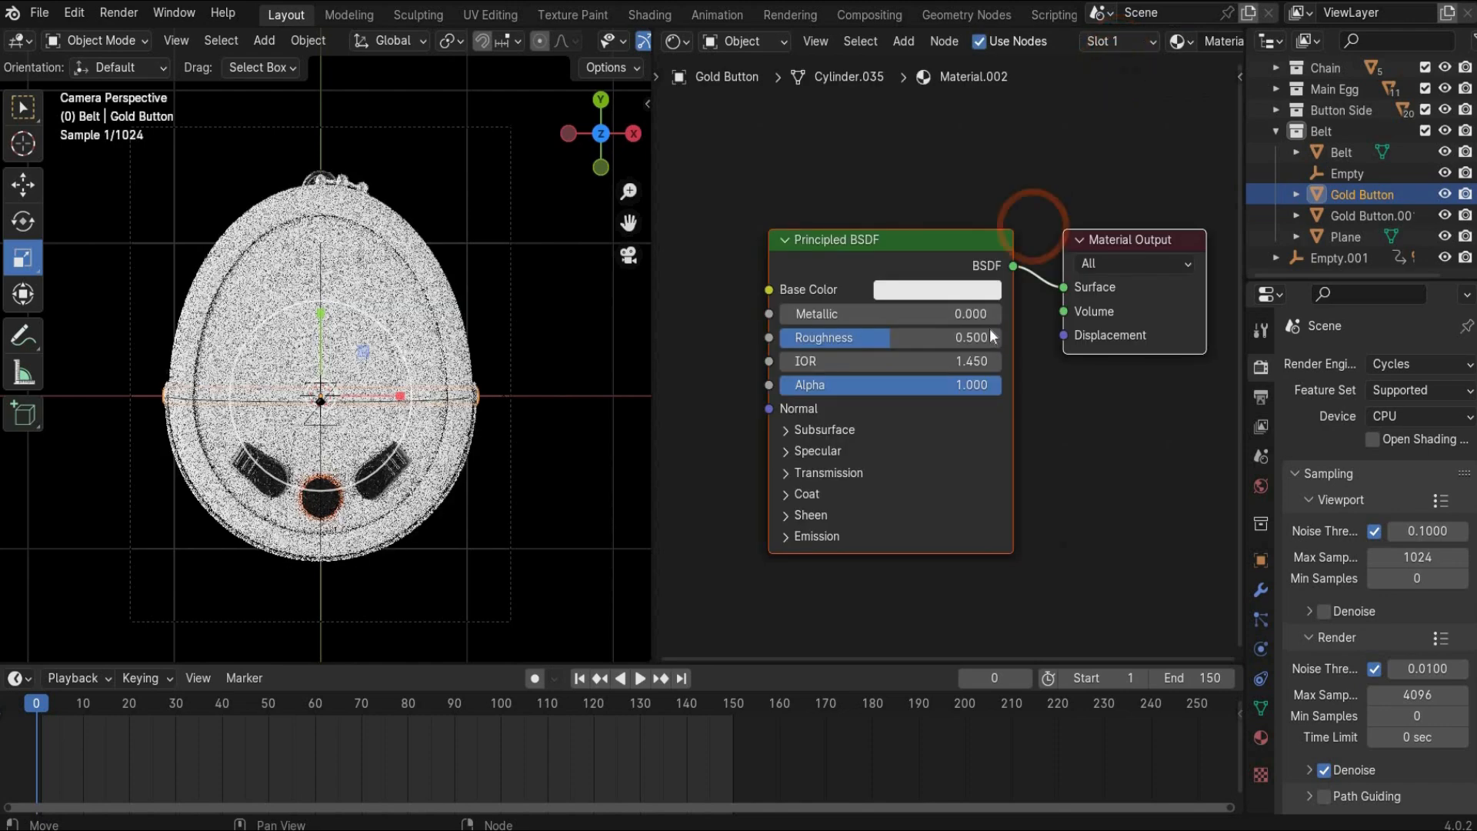
left_click(937, 289)
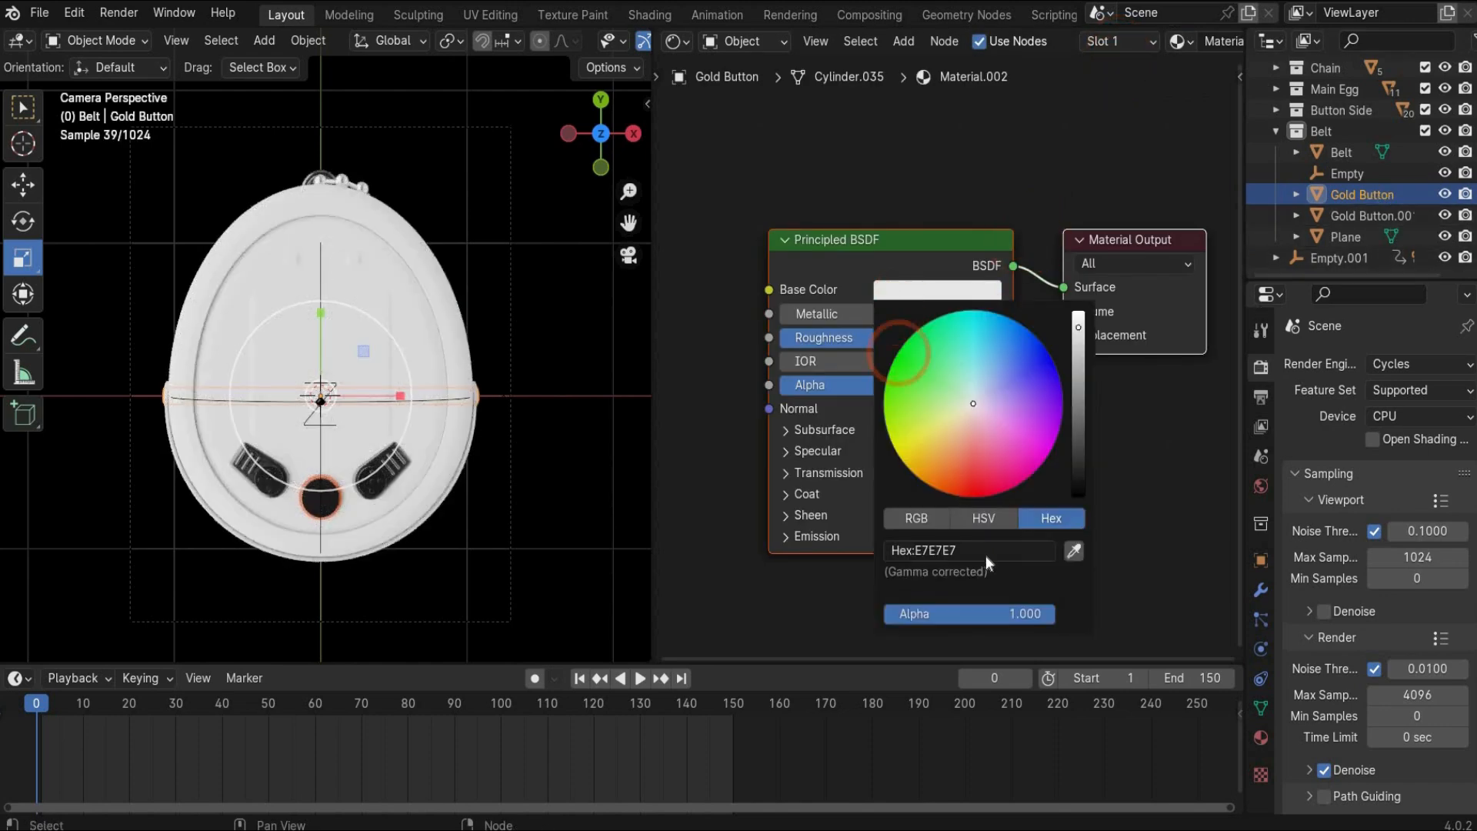
left_click(986, 555)
type("E7A200")
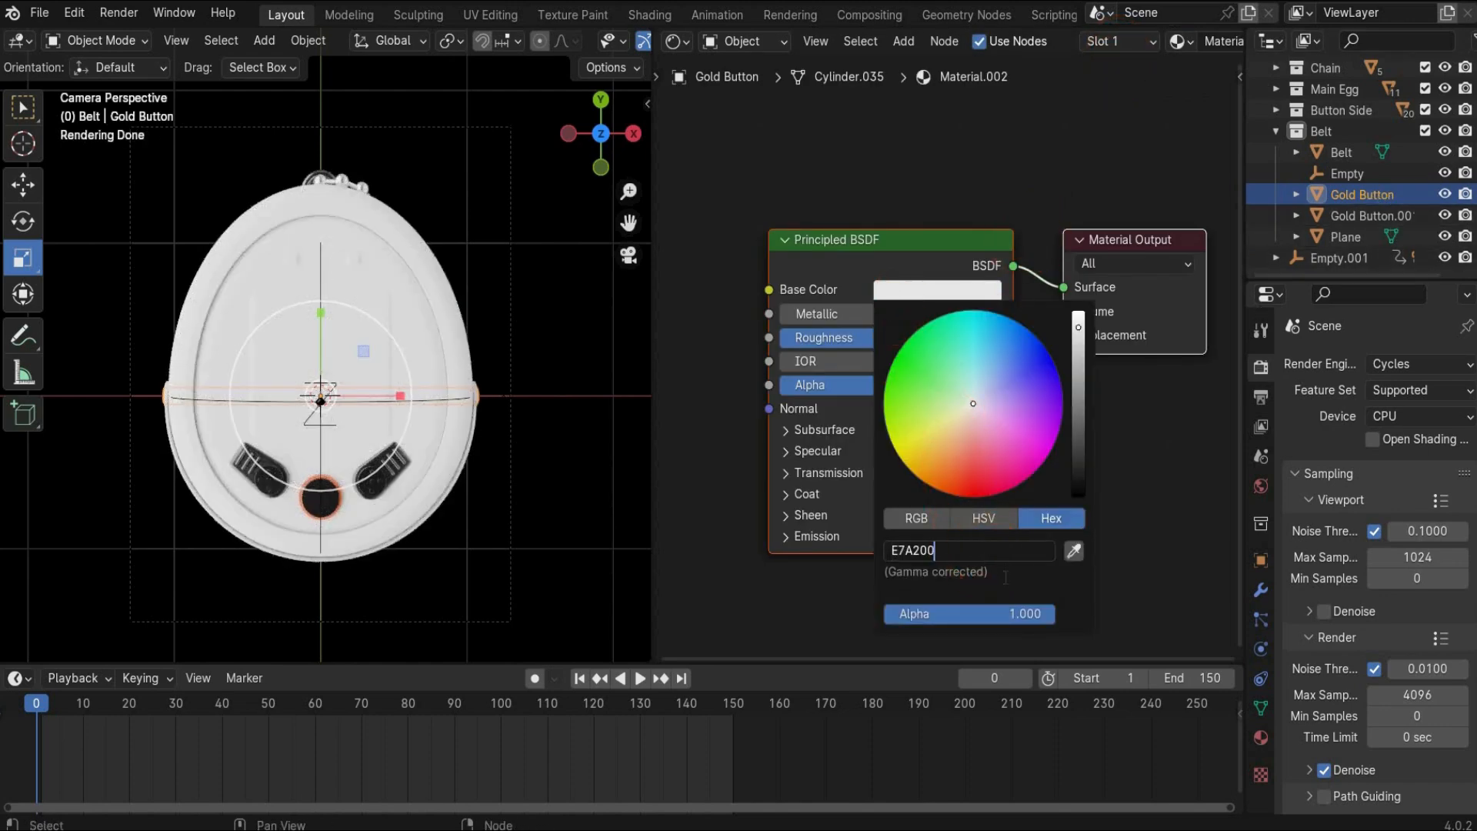
key("Return")
left_click(925, 186)
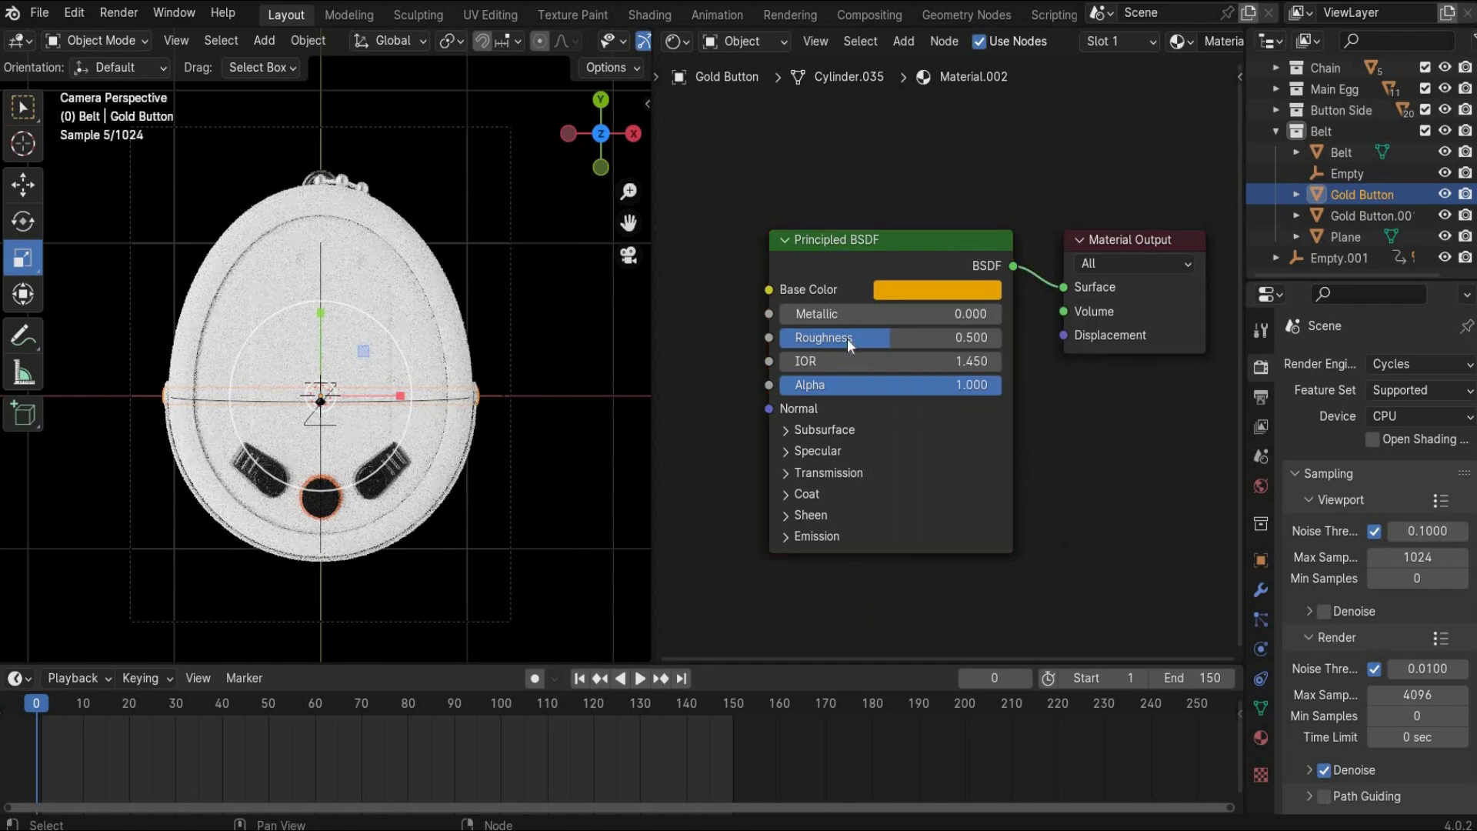
Set the Gold Button material's Metallic to 1 and Roughness to 0.3, and name it Gold
left_click_drag(870, 315, 1093, 316)
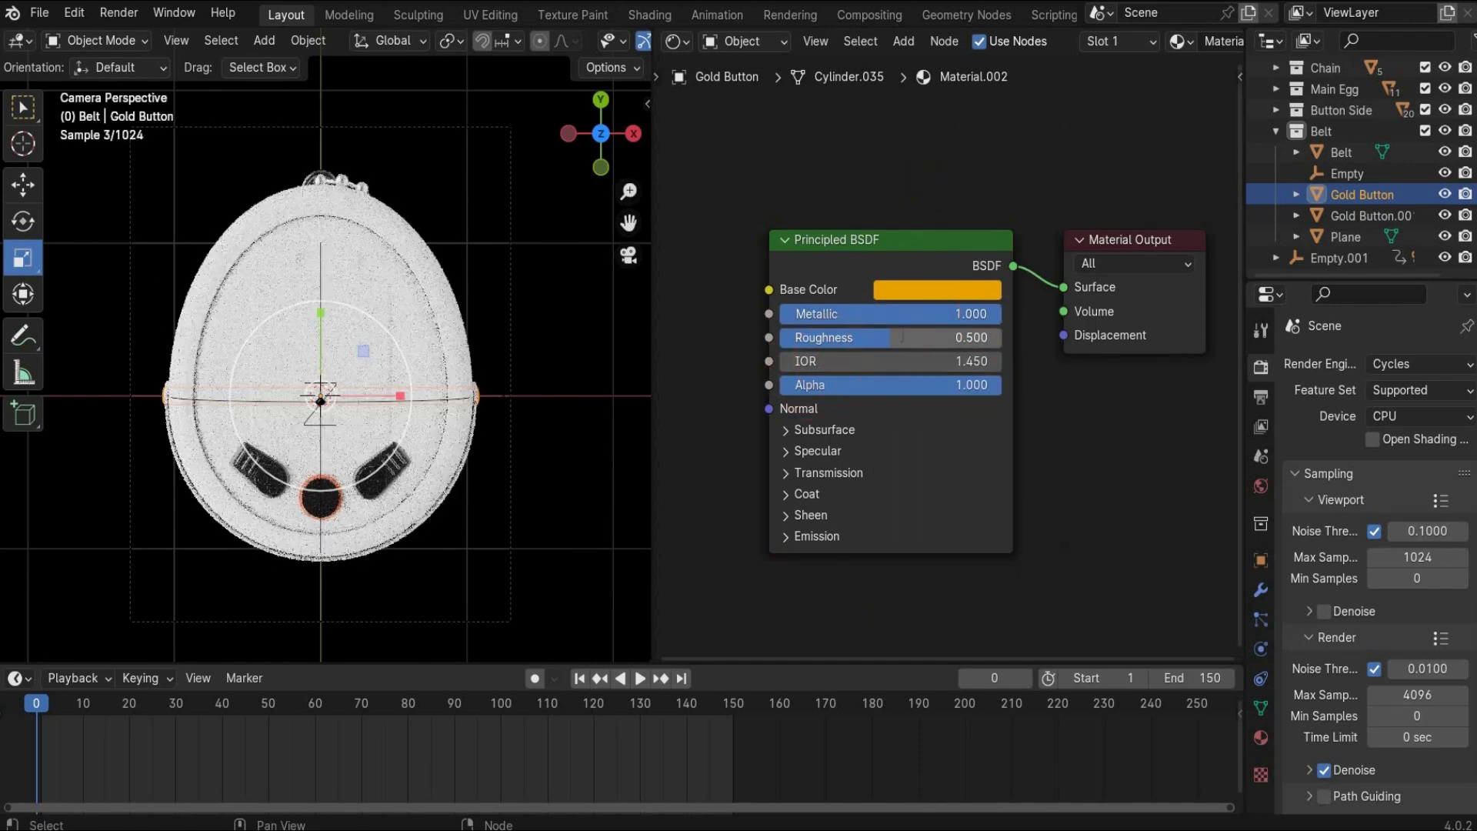
left_click(902, 337)
type("0")
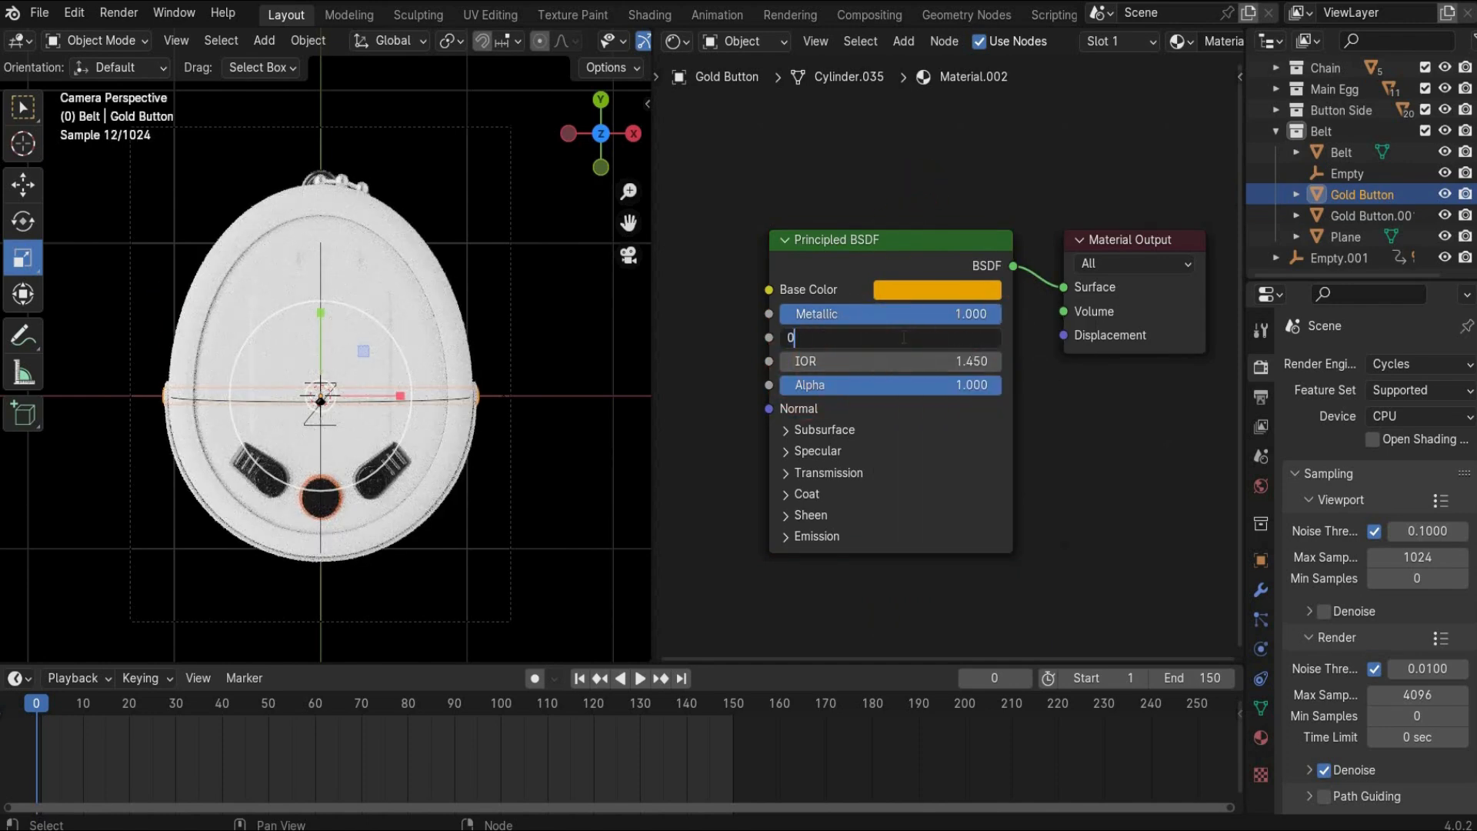
type(".3")
key("Return")
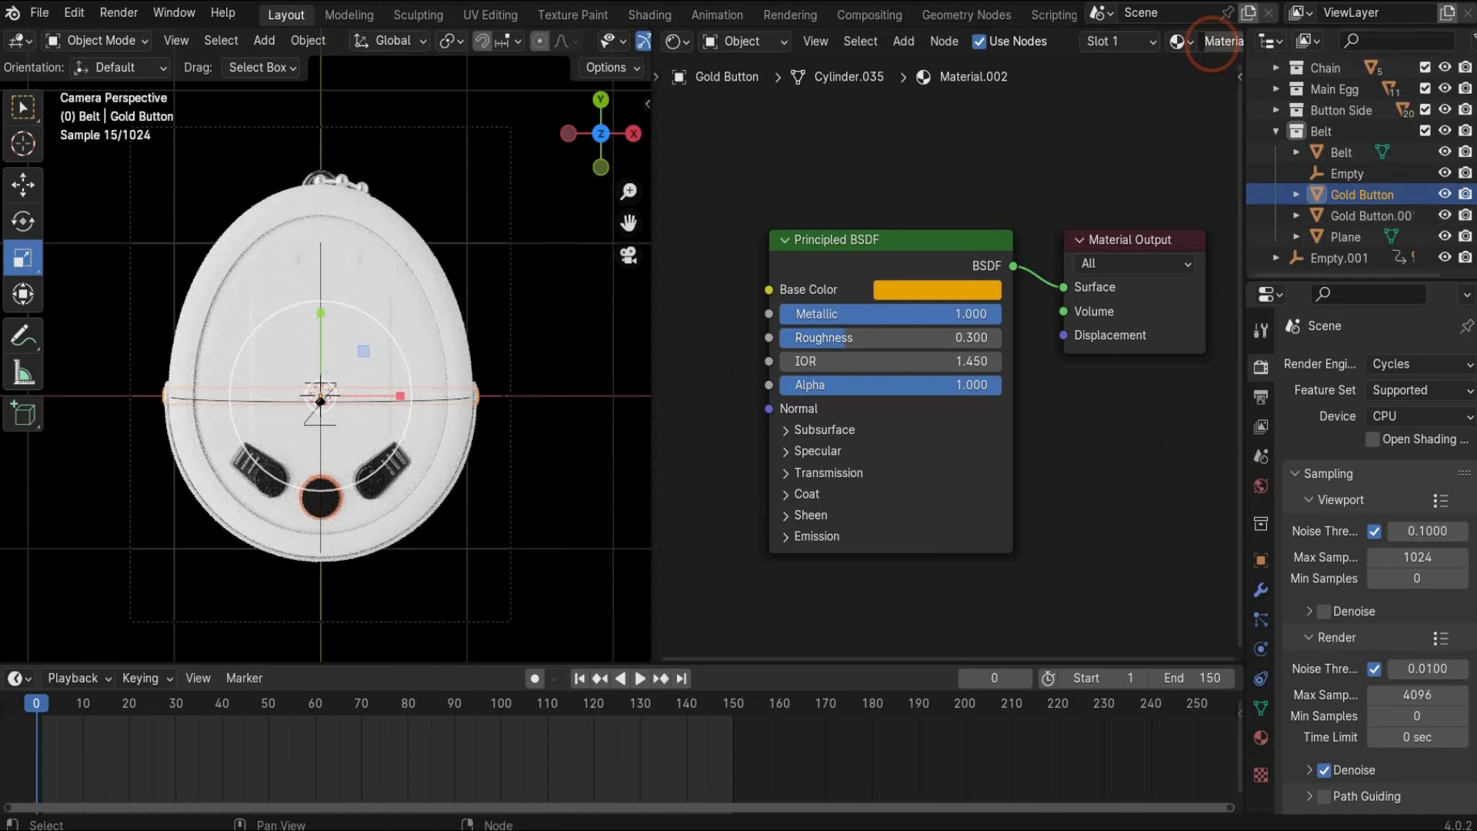
Assign the existing Gold material to the second belt button, Gold Button.001
left_click(1345, 216)
left_click(1085, 40)
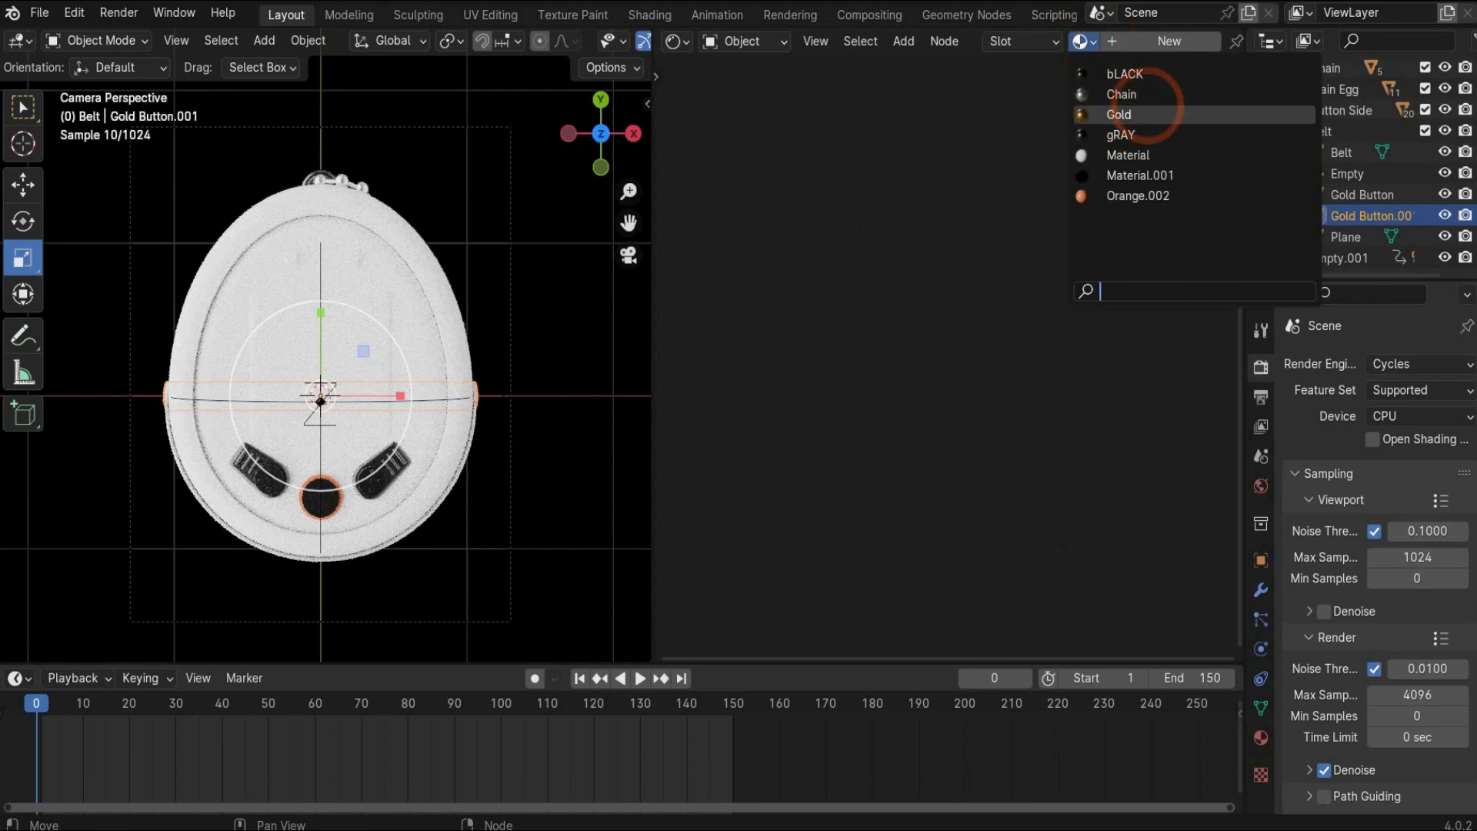
key("Return")
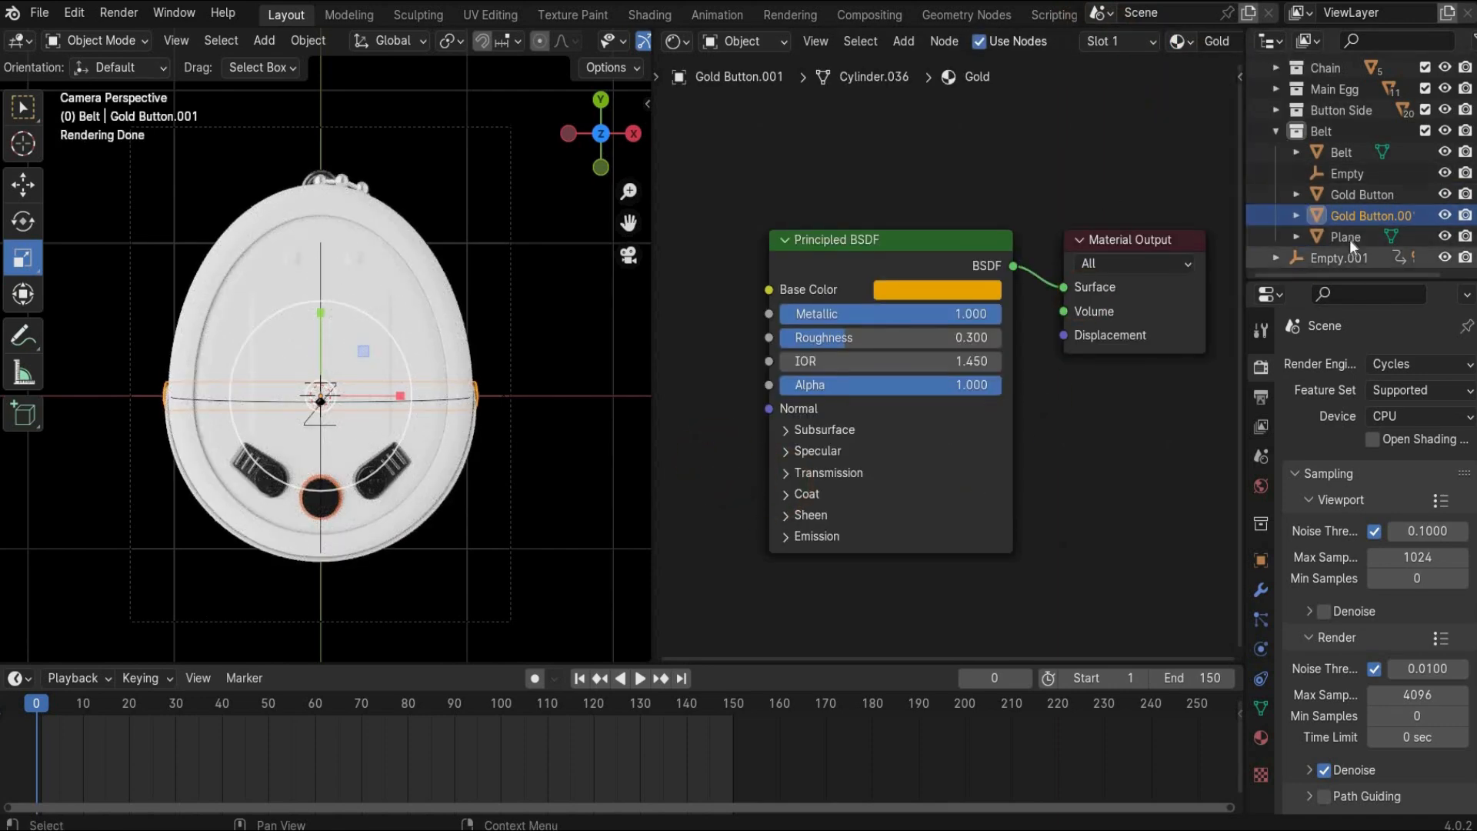
Create a new material on the Belt object and name it Belt
left_click(1343, 152)
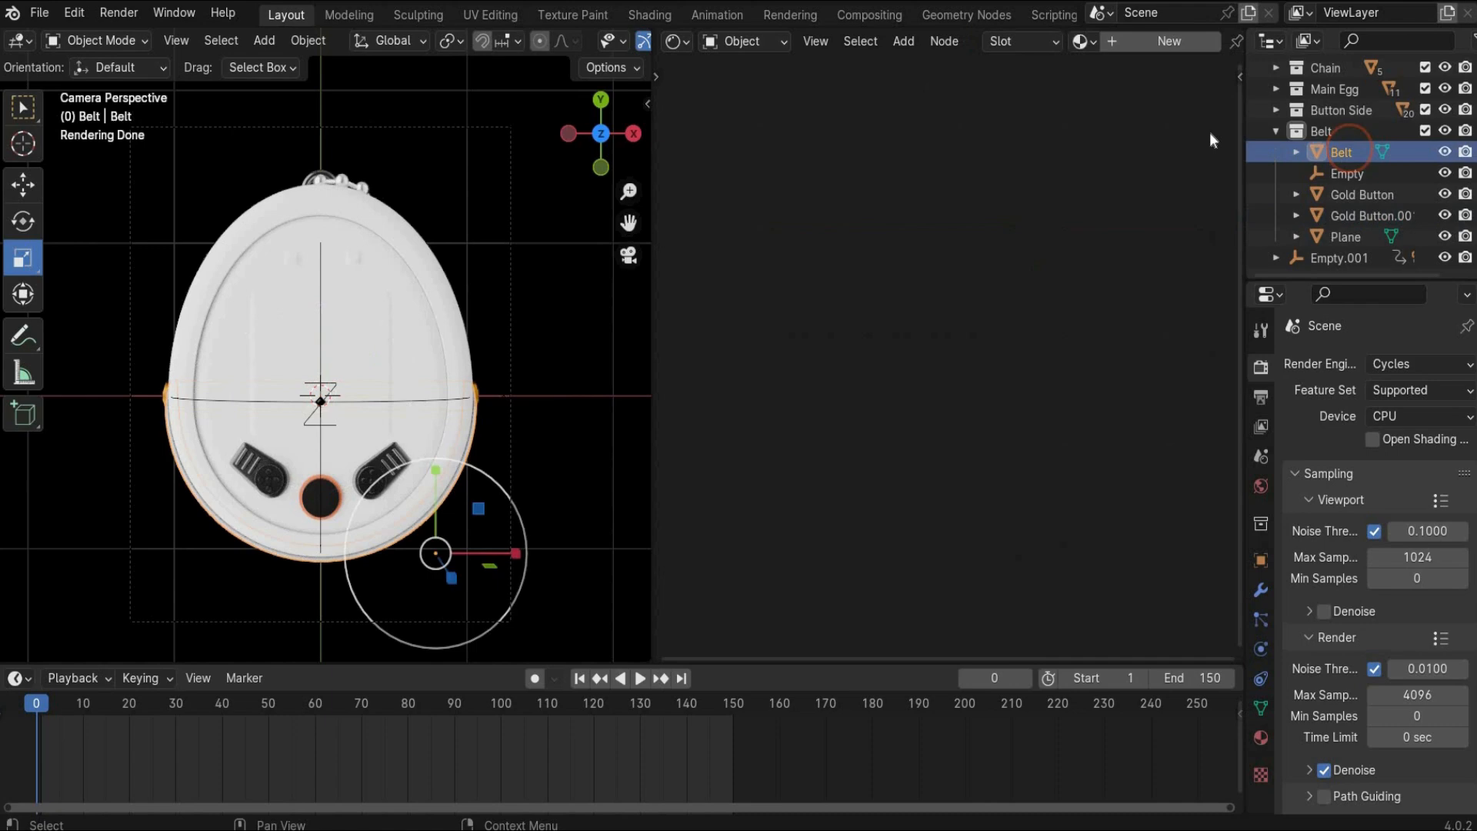
left_click(1128, 40)
left_click(1219, 42)
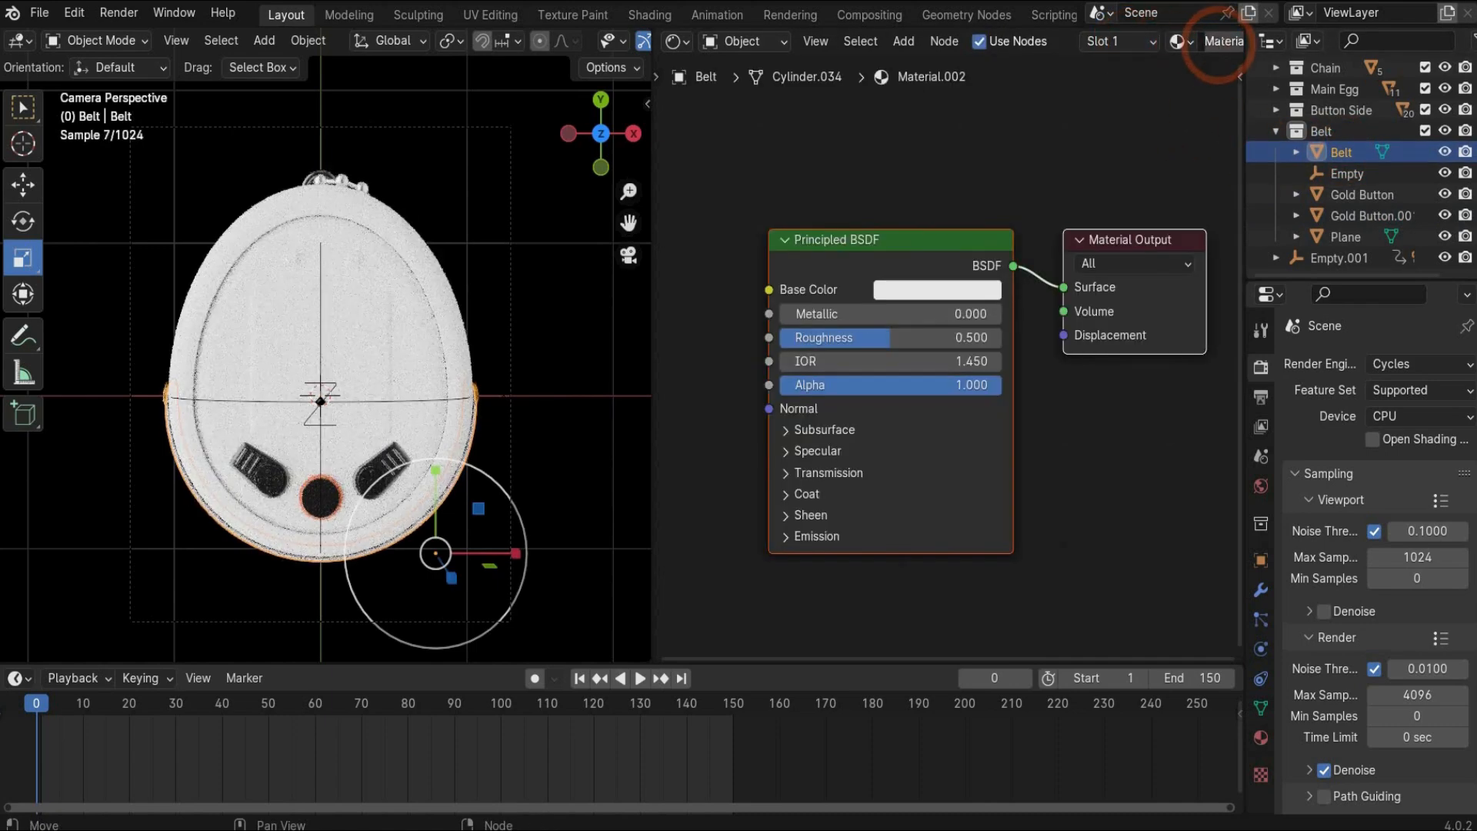
type("Belt")
key("Return")
Set the Belt material's base color to hex 644334 and its Roughness to 1
left_click(938, 289)
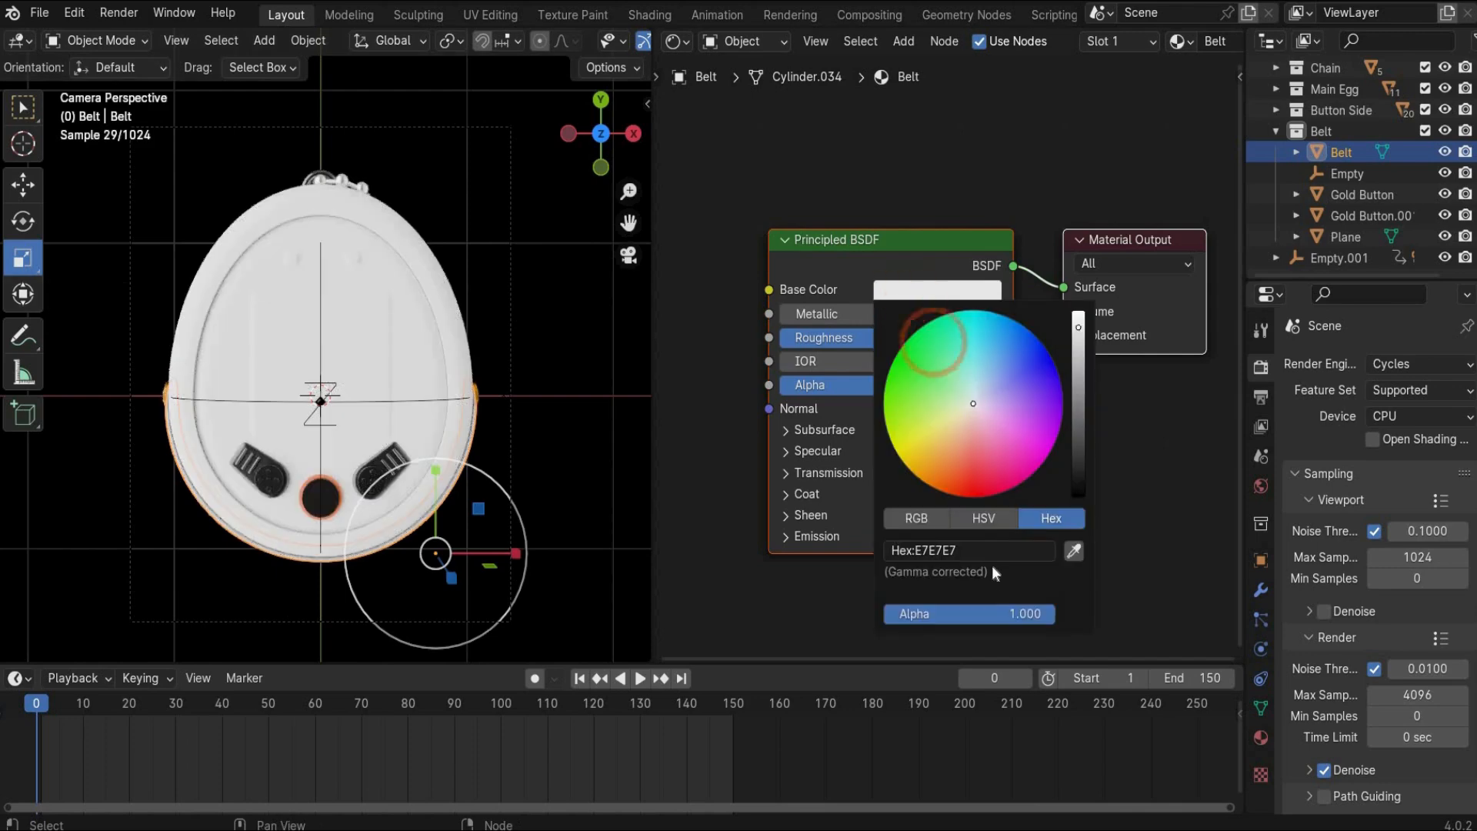
left_click(981, 551)
type("644334")
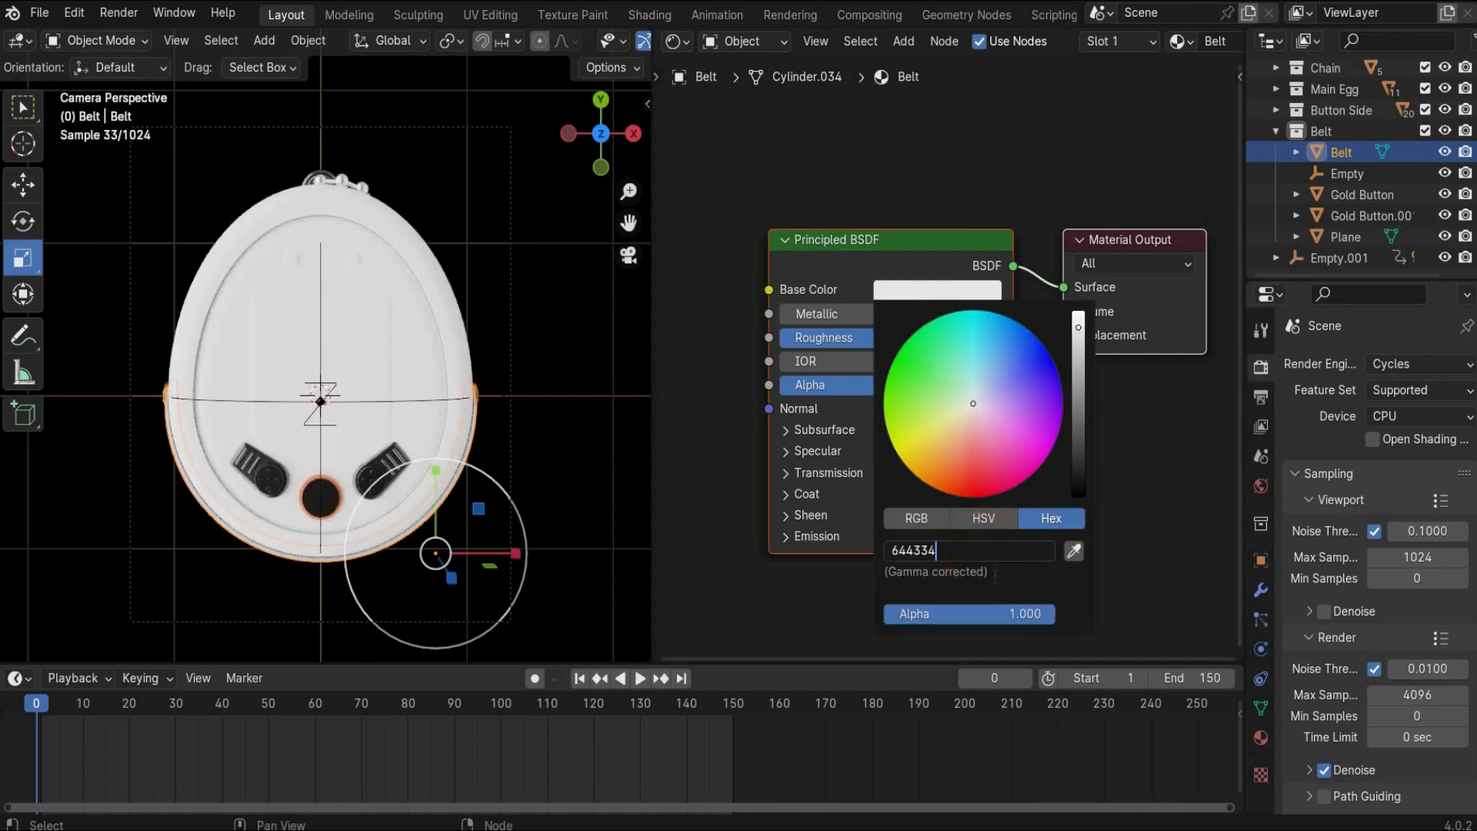
key("Return")
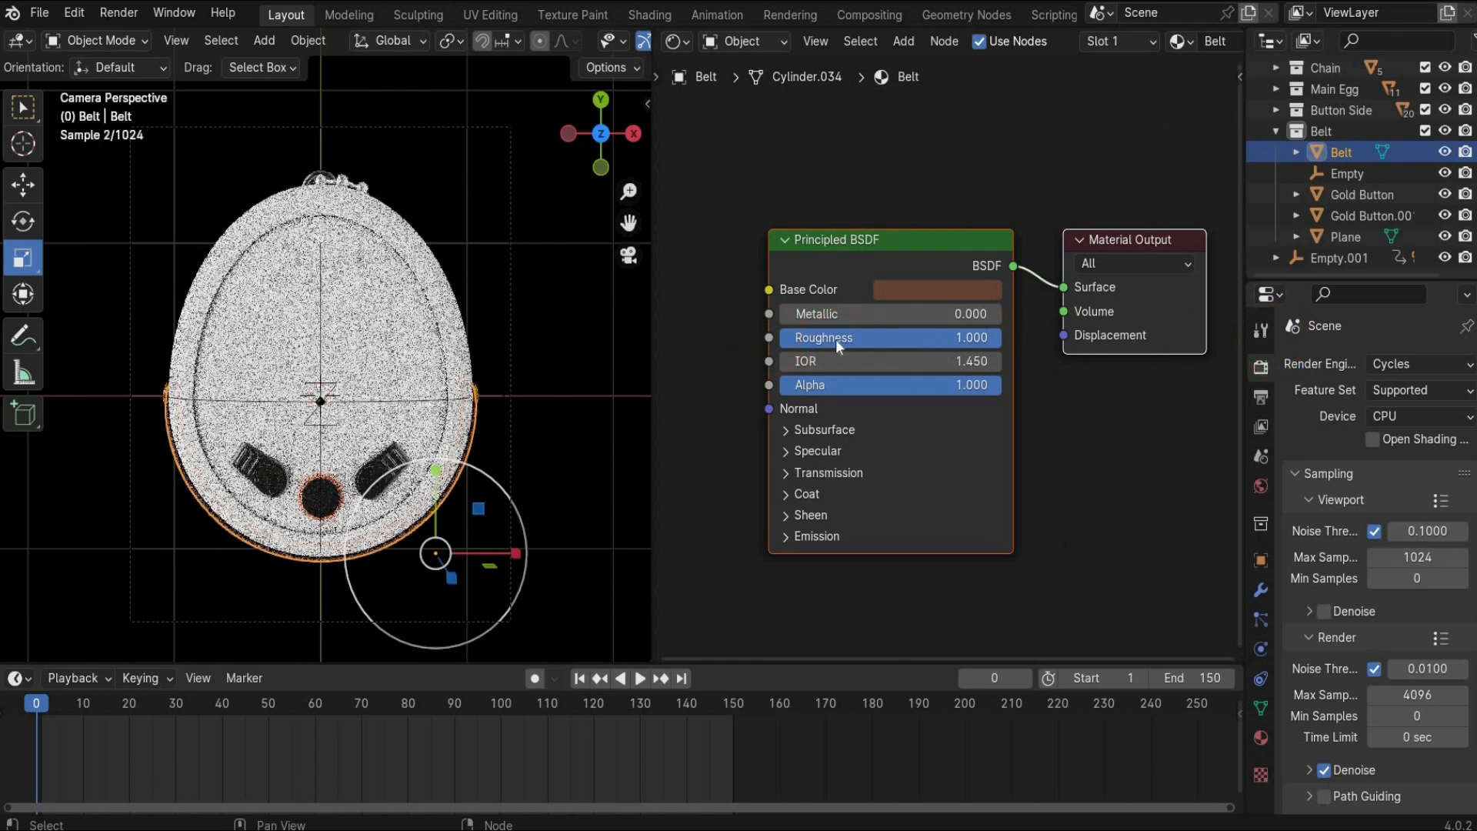
Bring the fabcloth woven fabric image from the file folder into the Belt material as an image texture node
left_click(635, 252)
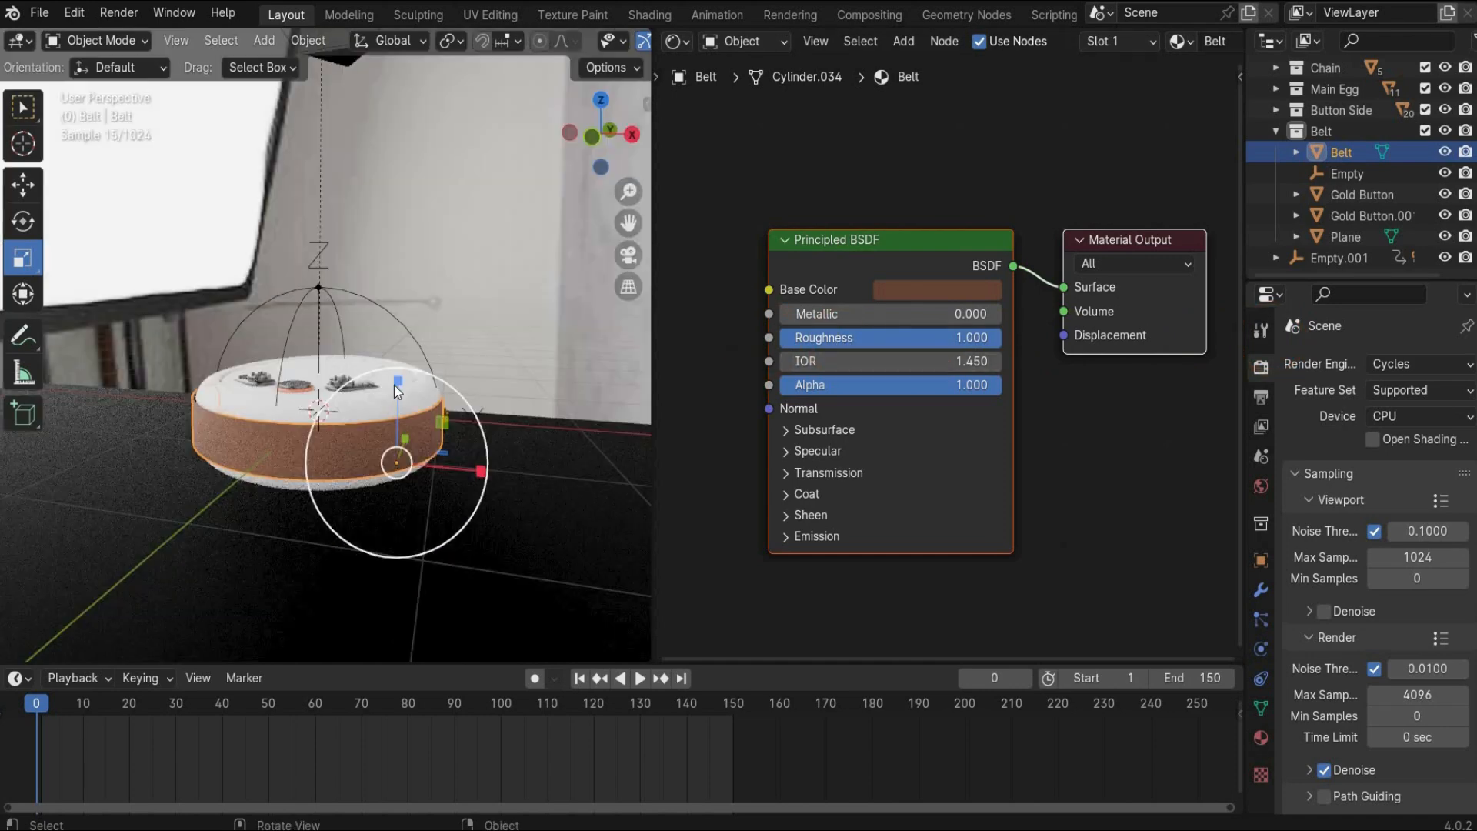
scroll(354, 437, "down", 1)
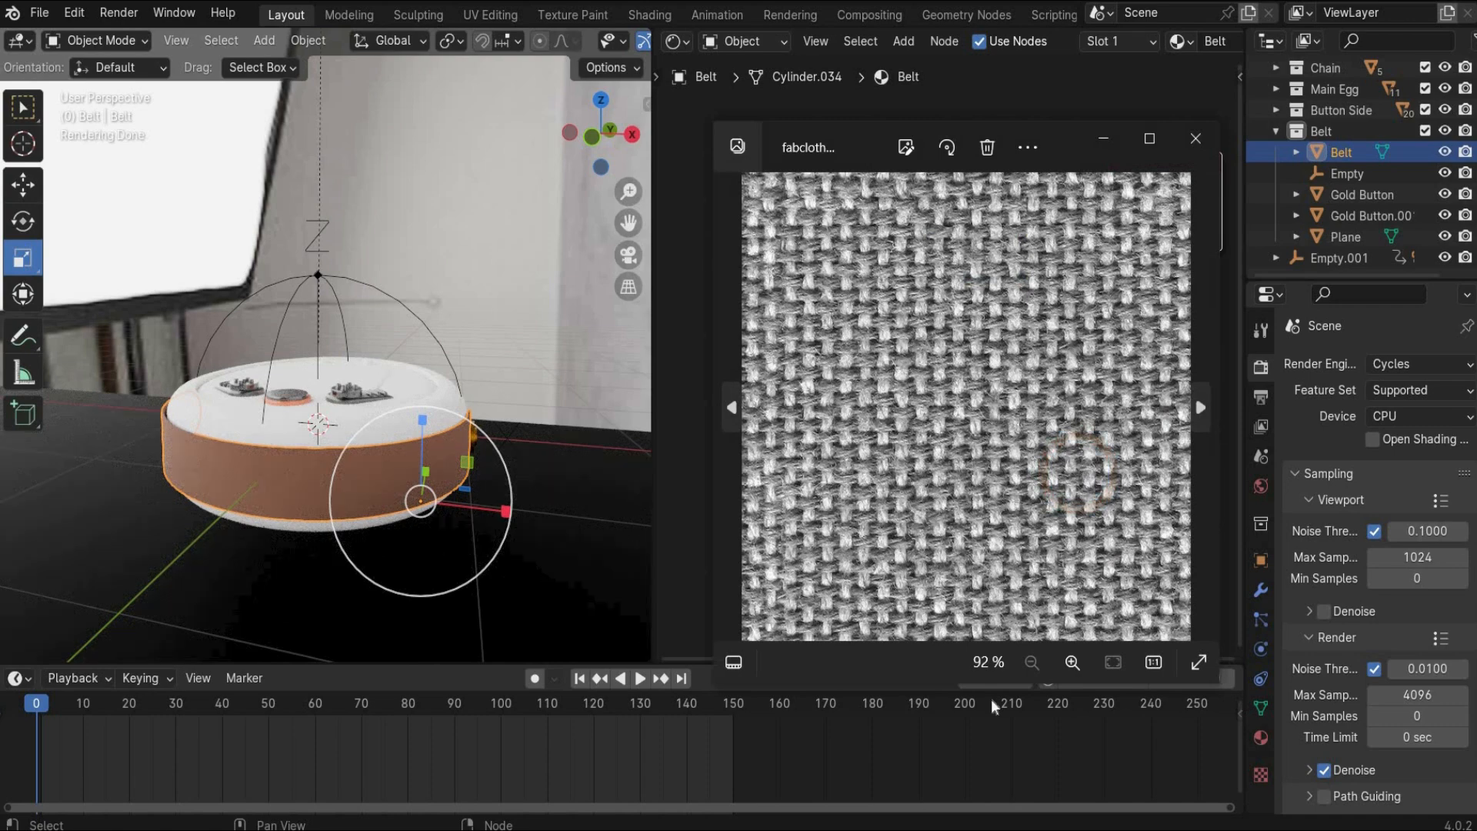
left_click(1196, 138)
left_click_drag(358, 591, 787, 348)
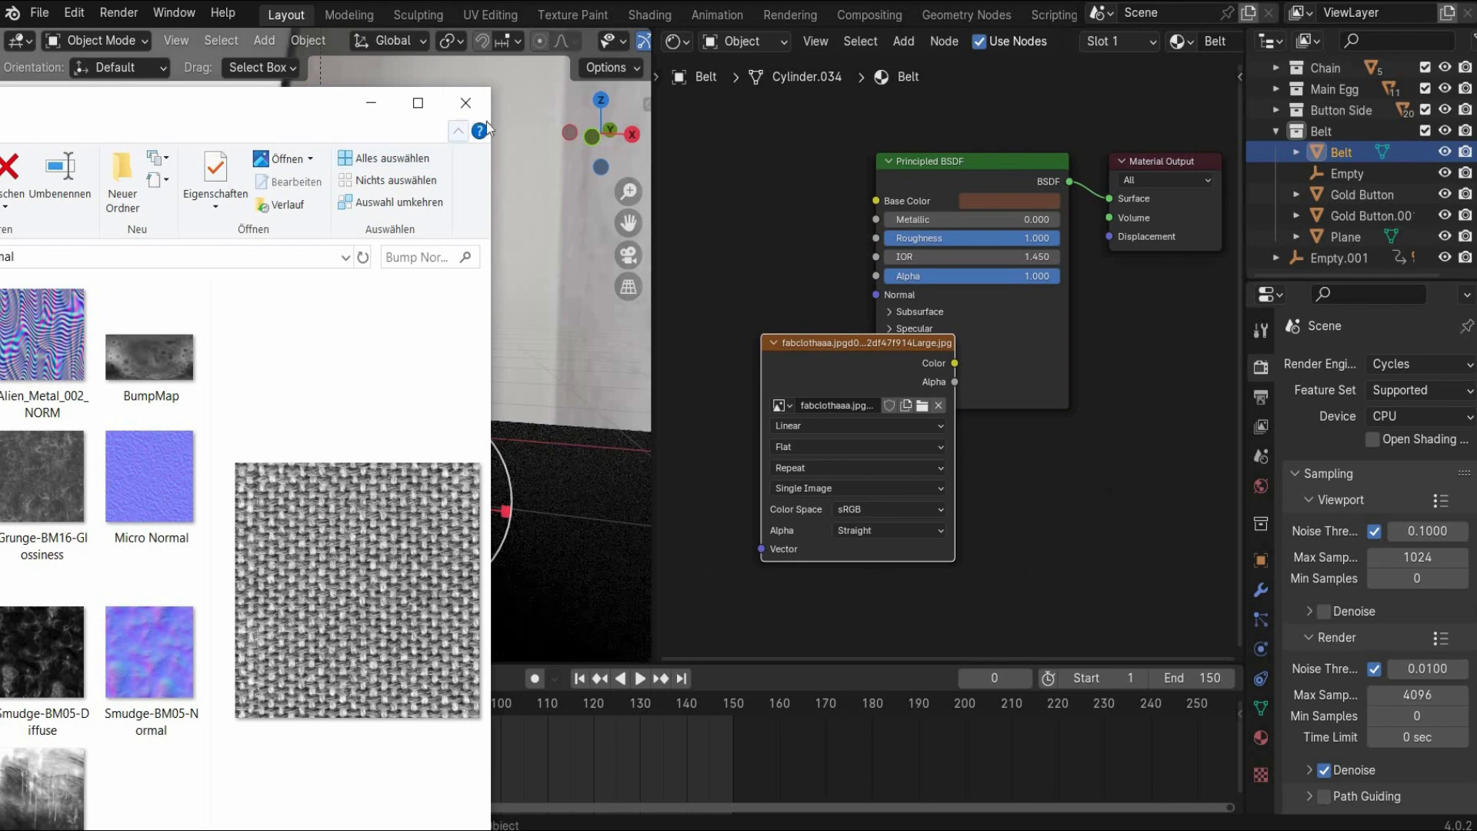
Add a Mapping node and a Texture Coordinate node ahead of the fabcloth image texture in the Belt material
left_click(471, 108)
left_click_drag(808, 363, 690, 376)
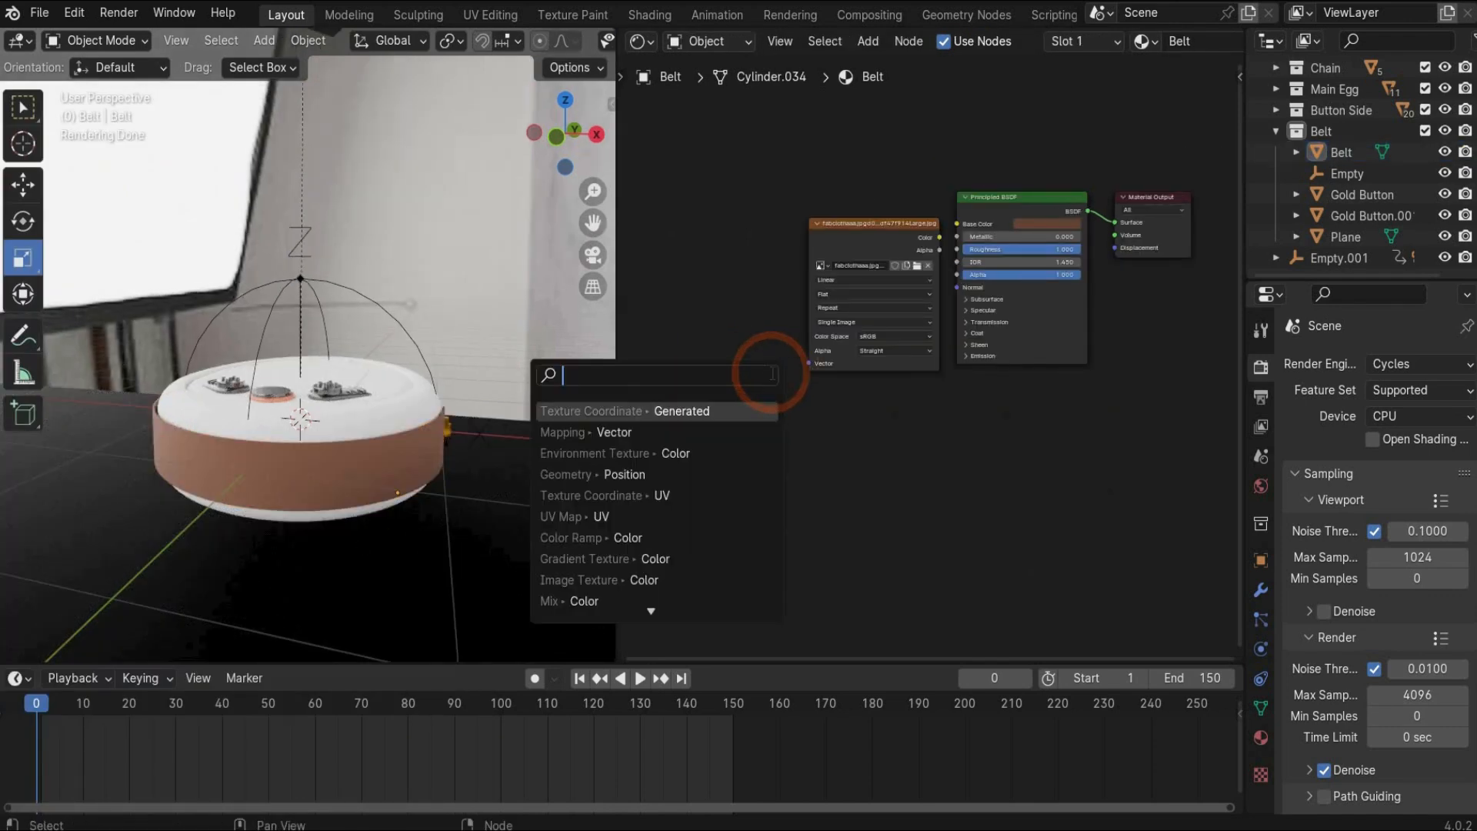
type("mapping")
key("Return")
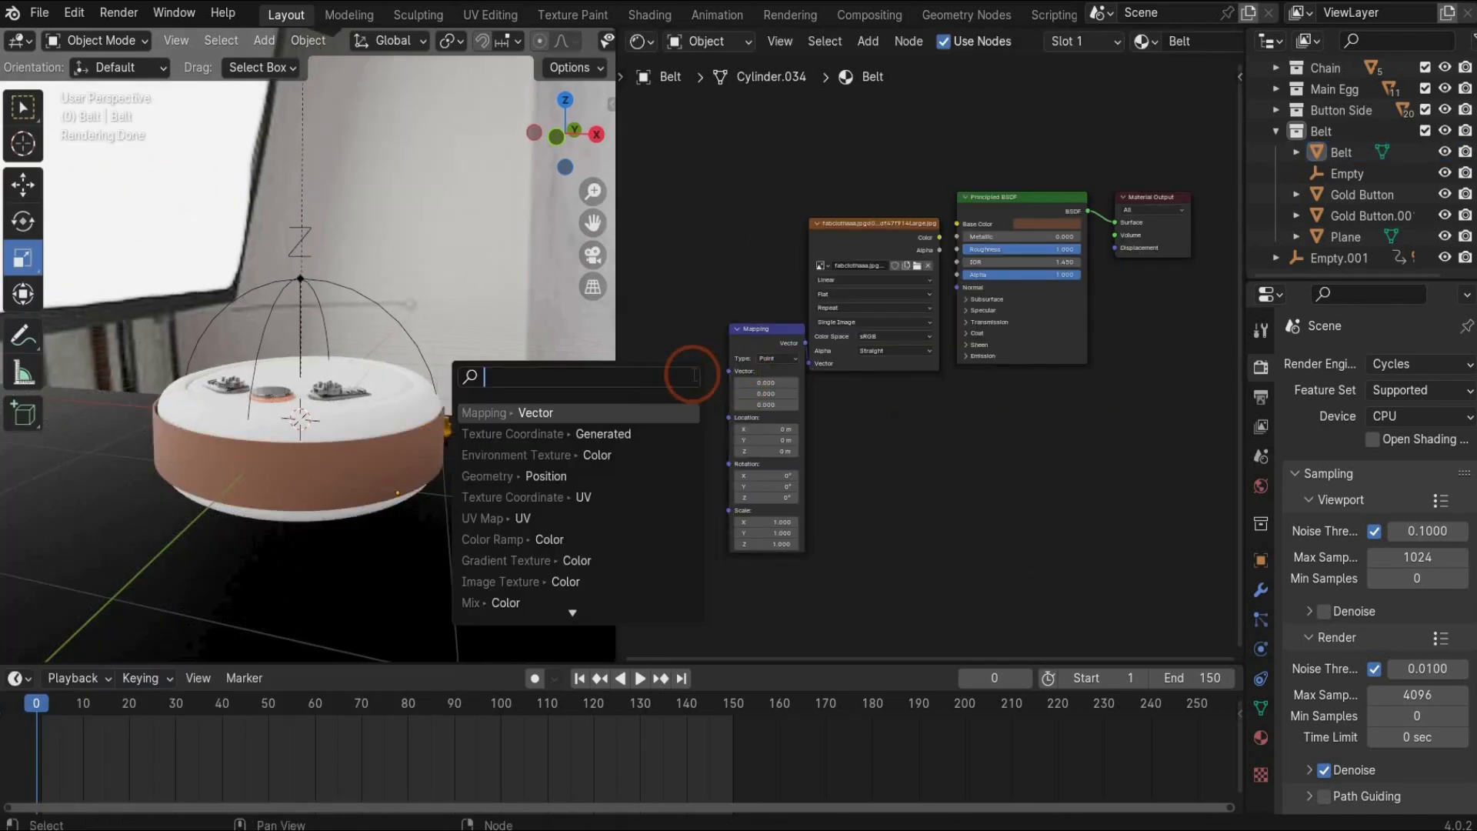
type("texture")
Feed the image texture's Color into the Height of a new Bump node and link its Normal output to the Principled BSDF's Normal
left_click_drag(904, 220, 899, 538)
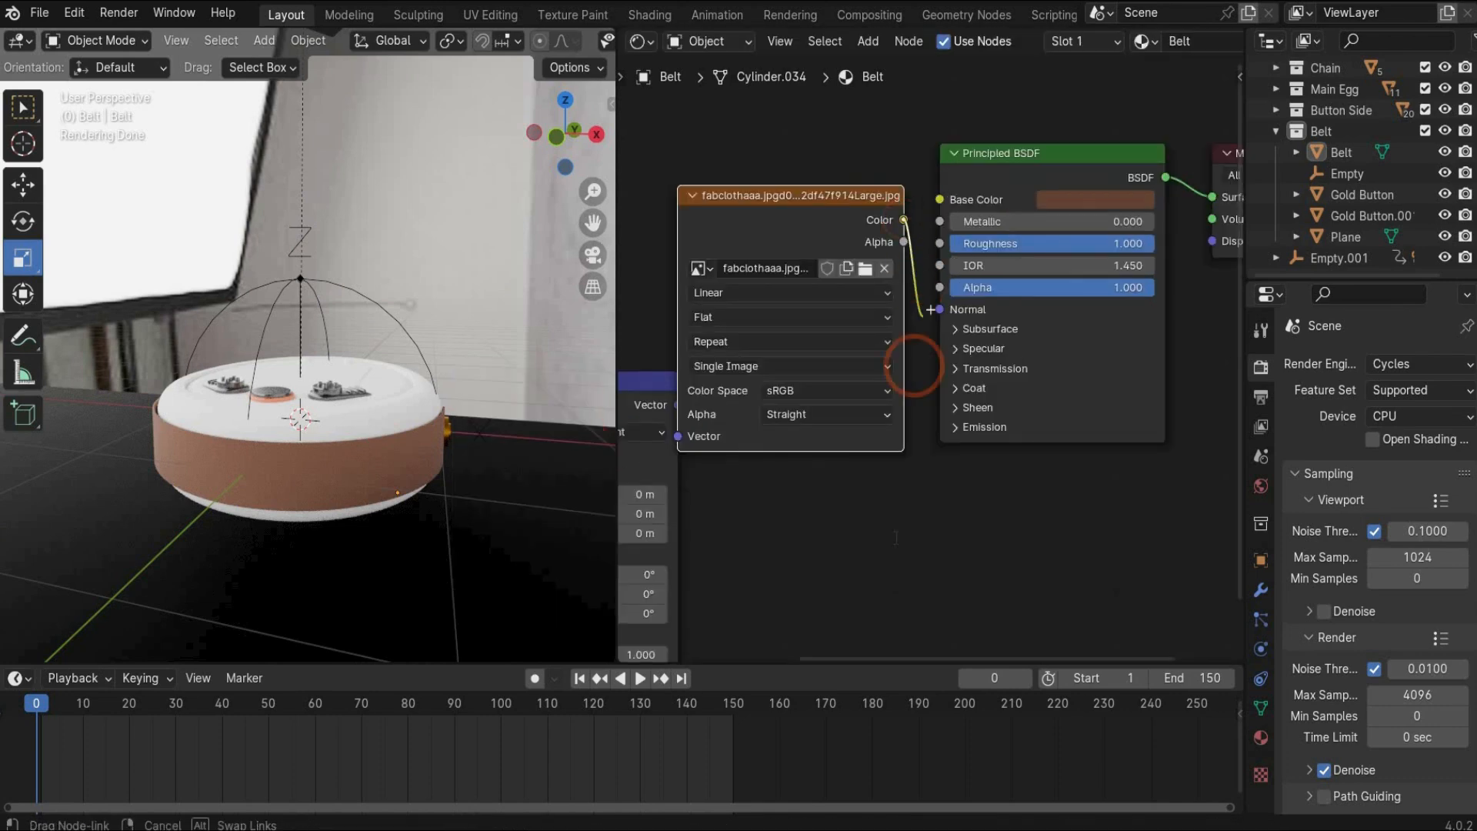
type("bump")
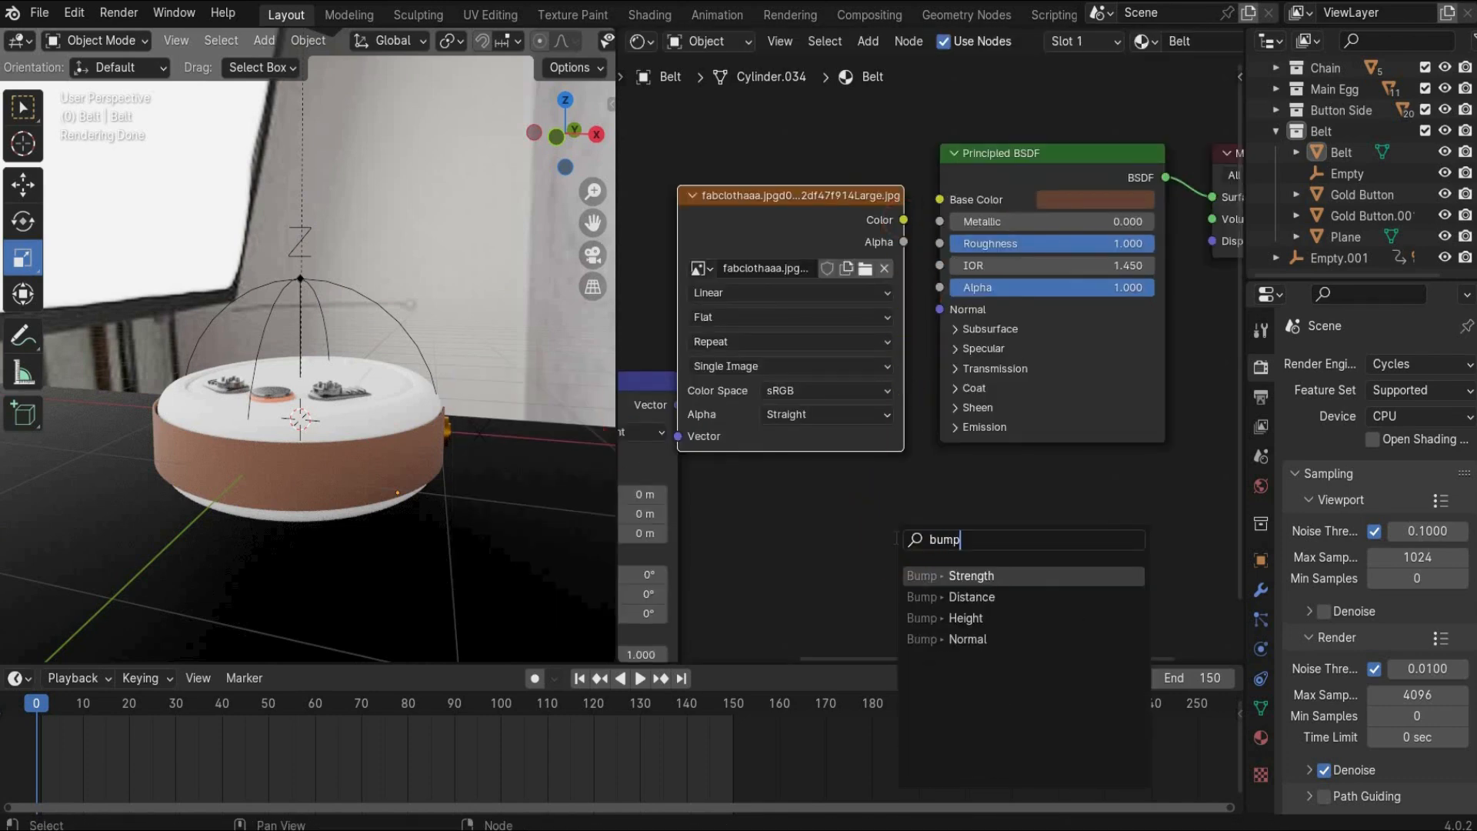
key("Down")
key("Down")
key("Return")
left_click(1053, 514)
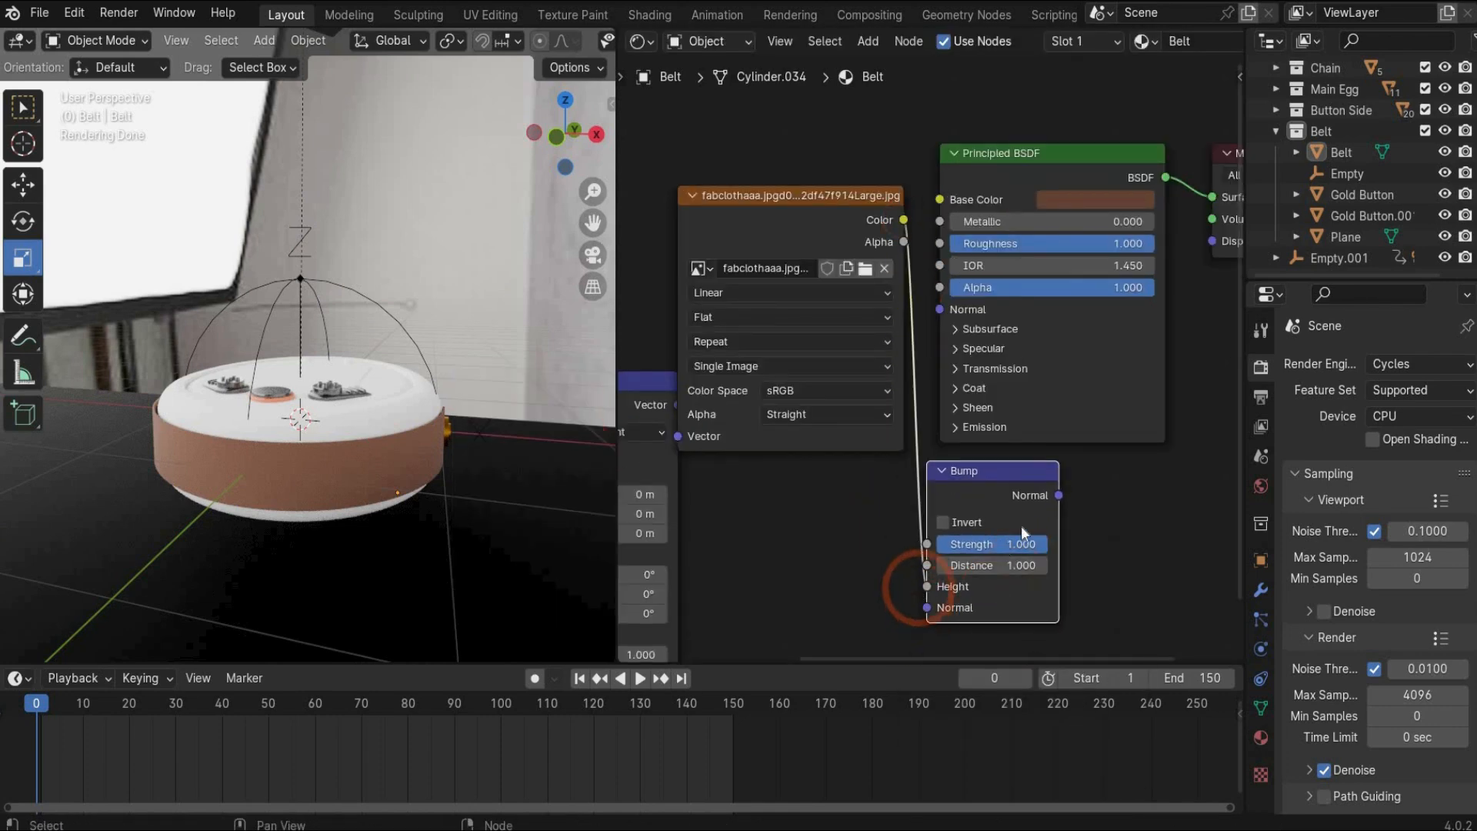
left_click_drag(1059, 495, 941, 310)
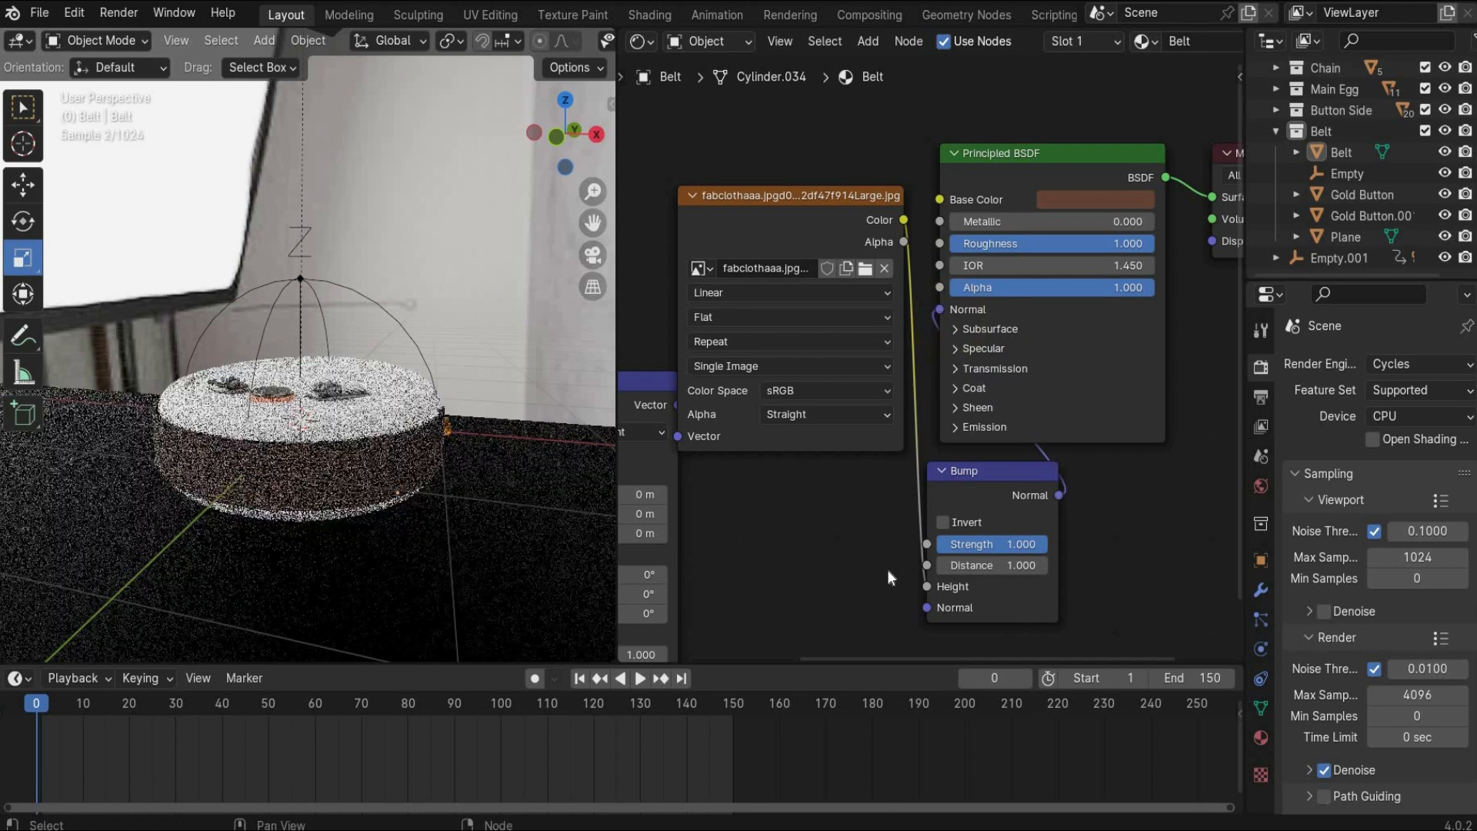
Set the Bump node's Strength to 10
double_click(1017, 541)
type("10")
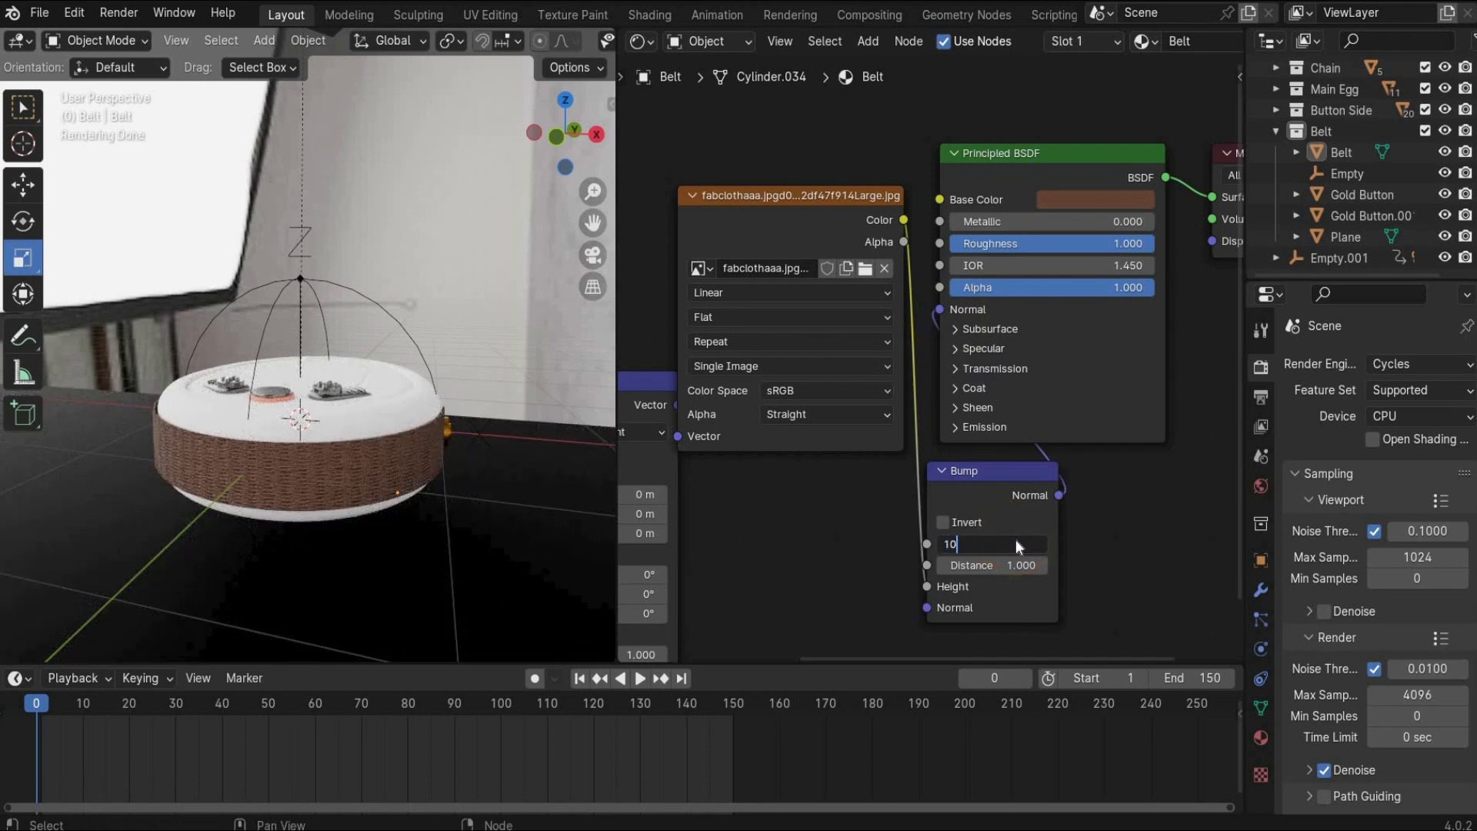
key("Return")
Try a Distance of 10 on the Bump node, and undo that change
double_click(994, 564)
type("10")
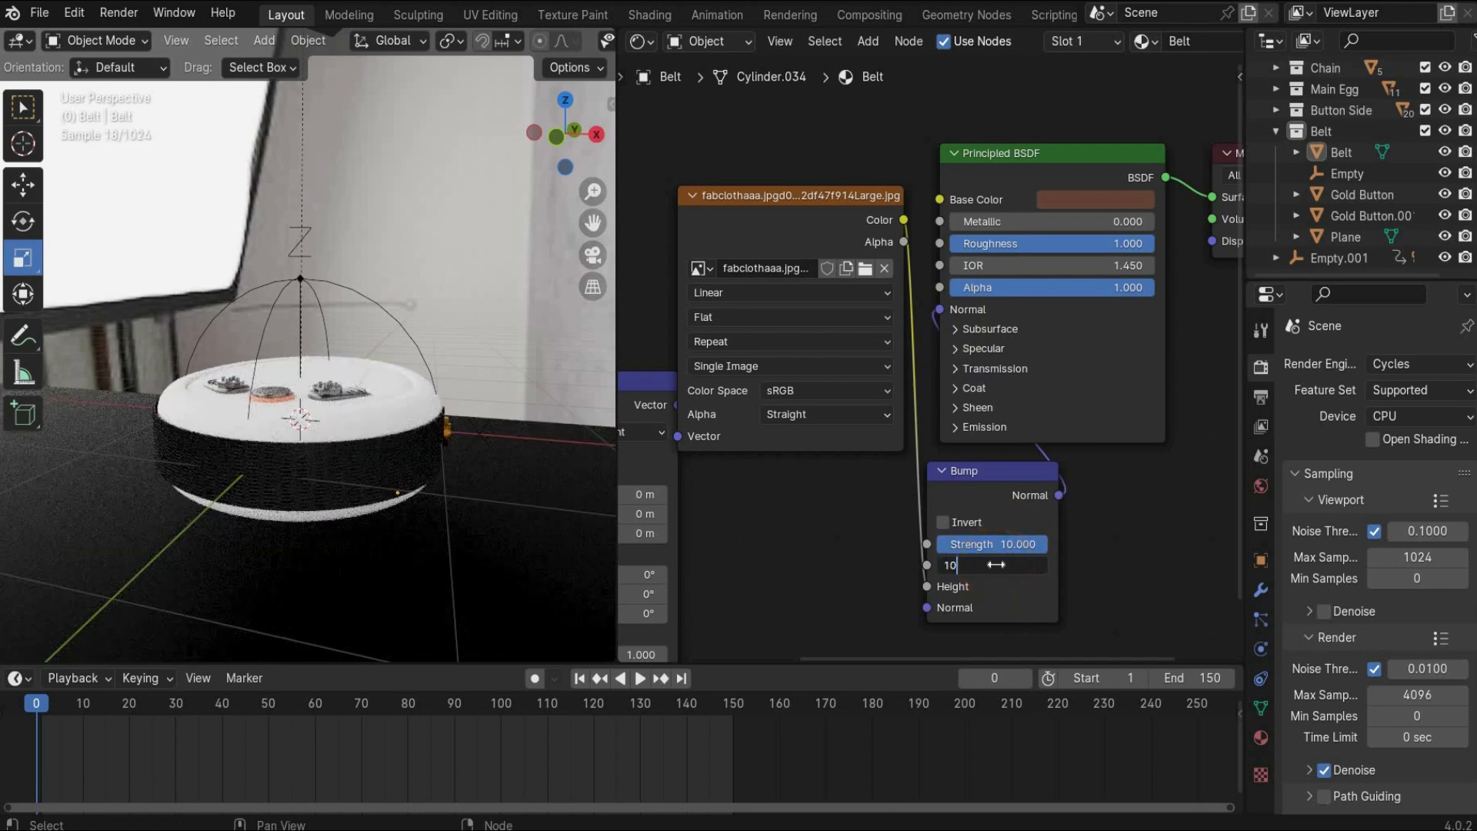
key("Return")
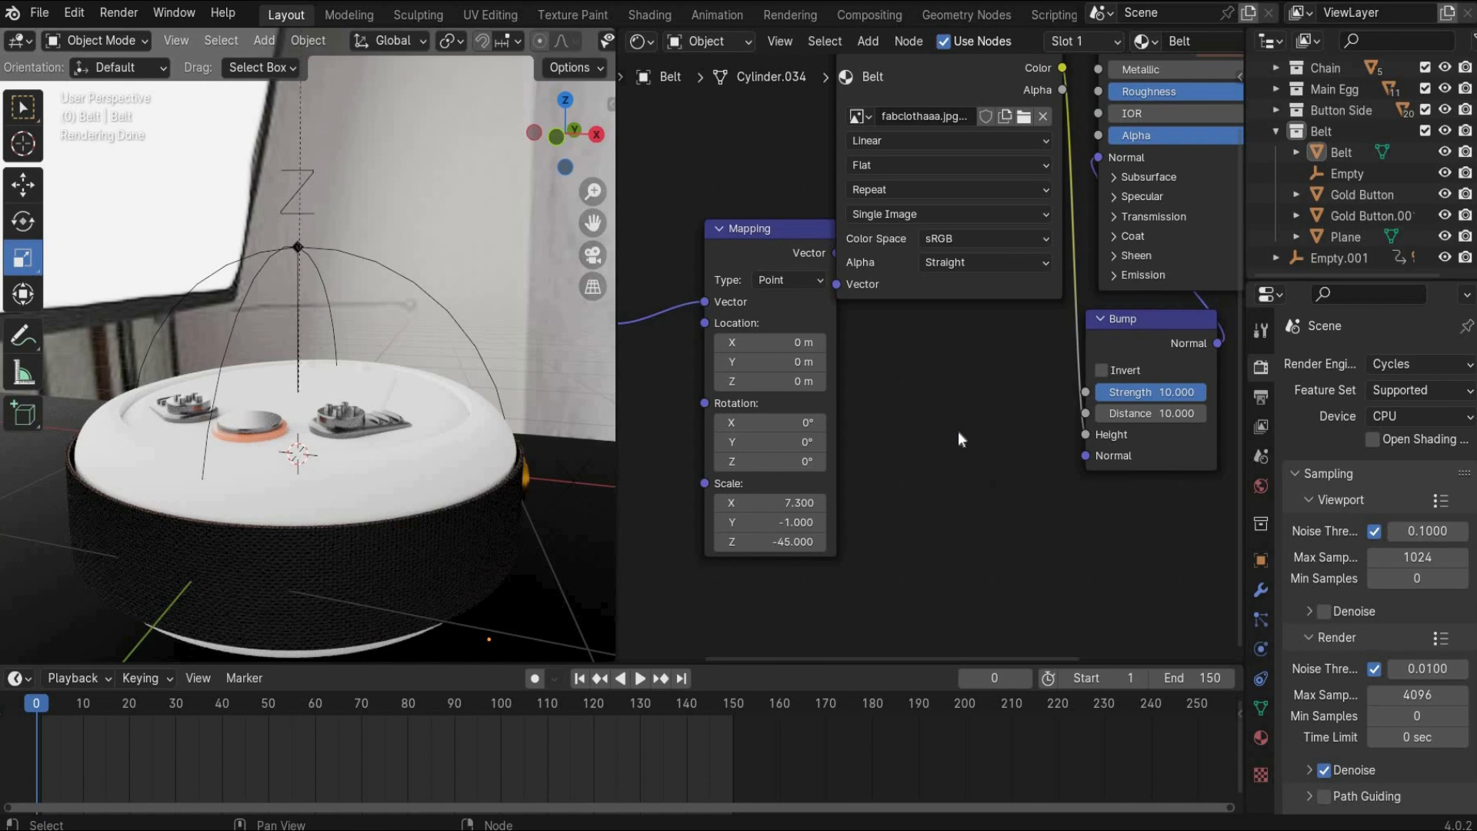
key("ctrl+z")
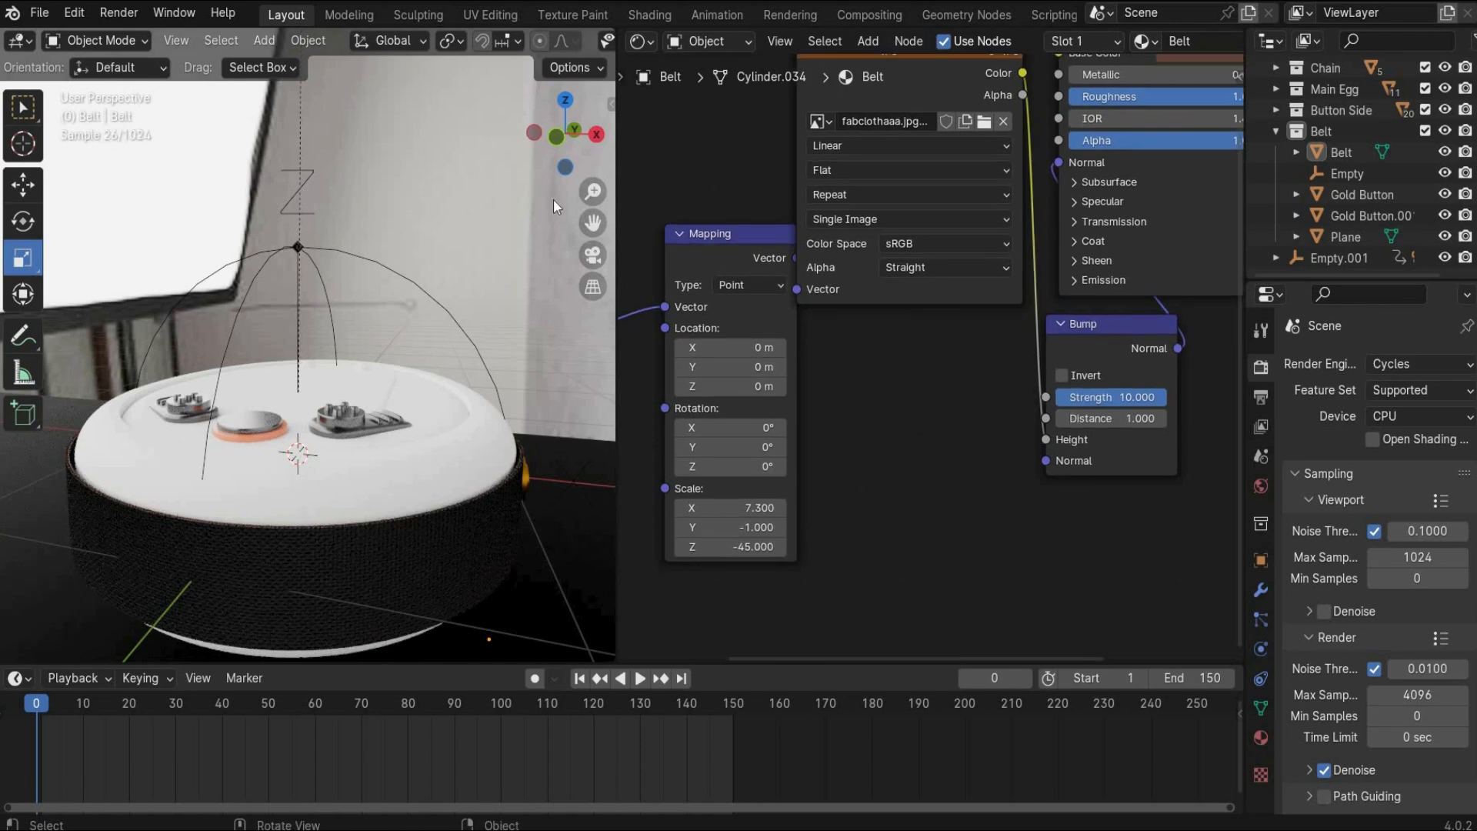
Look through the camera, select the Blink object on the egg, and give it a new material named Blink
left_click(593, 256)
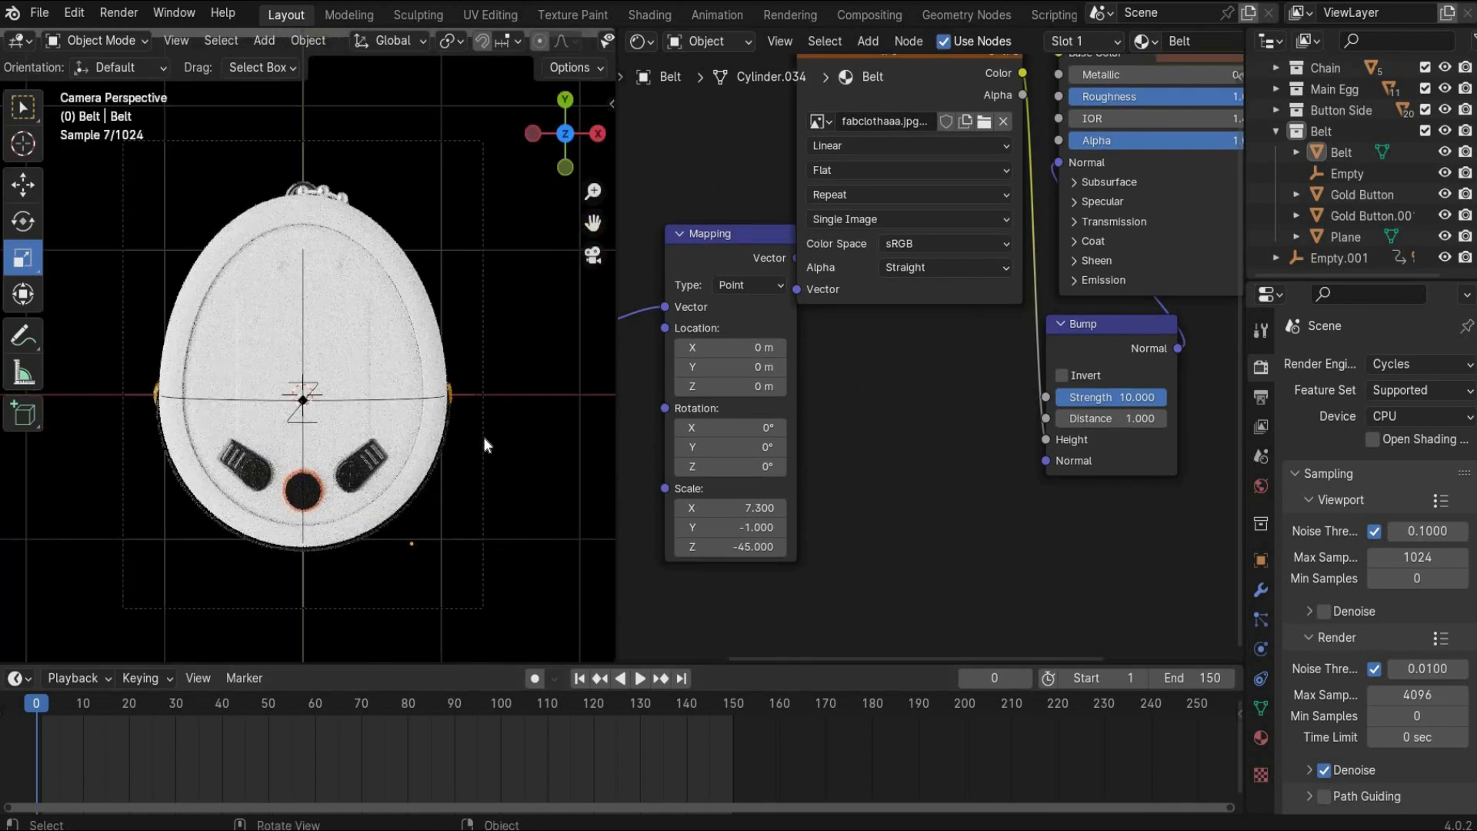
left_click(277, 269)
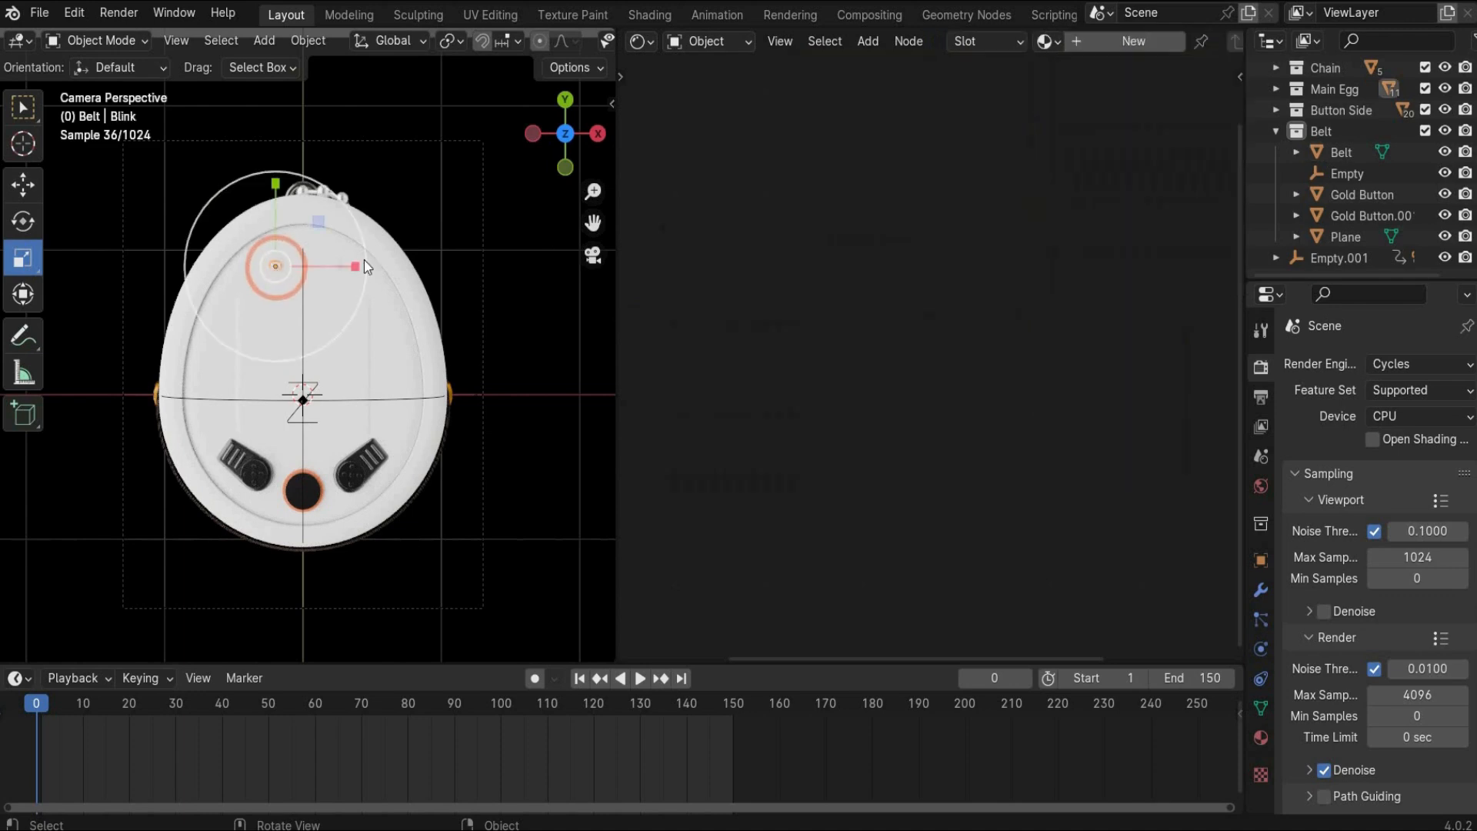
left_click(1131, 41)
left_click(1177, 41)
type("BV")
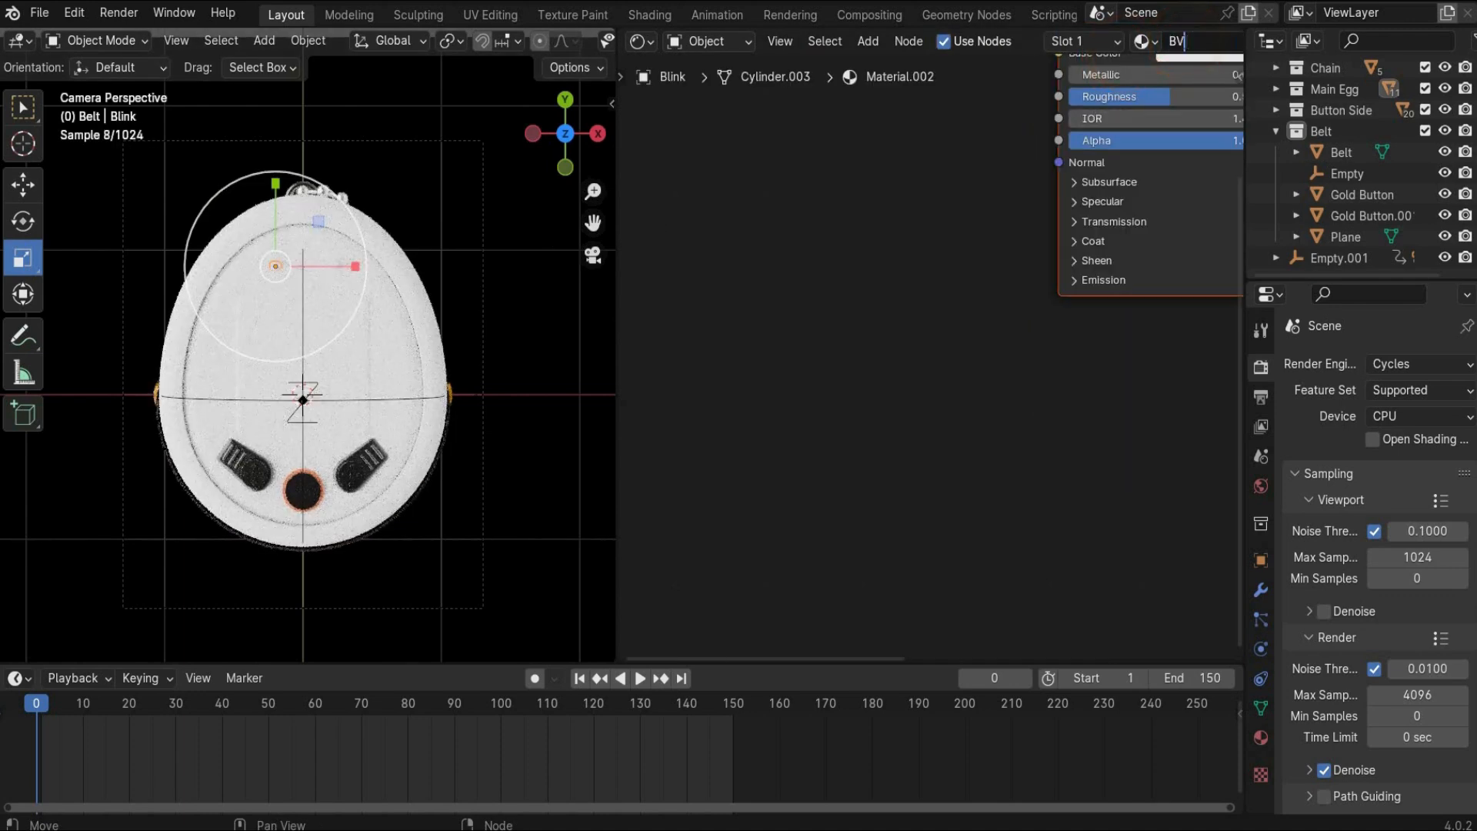
type("ink")
key("Return")
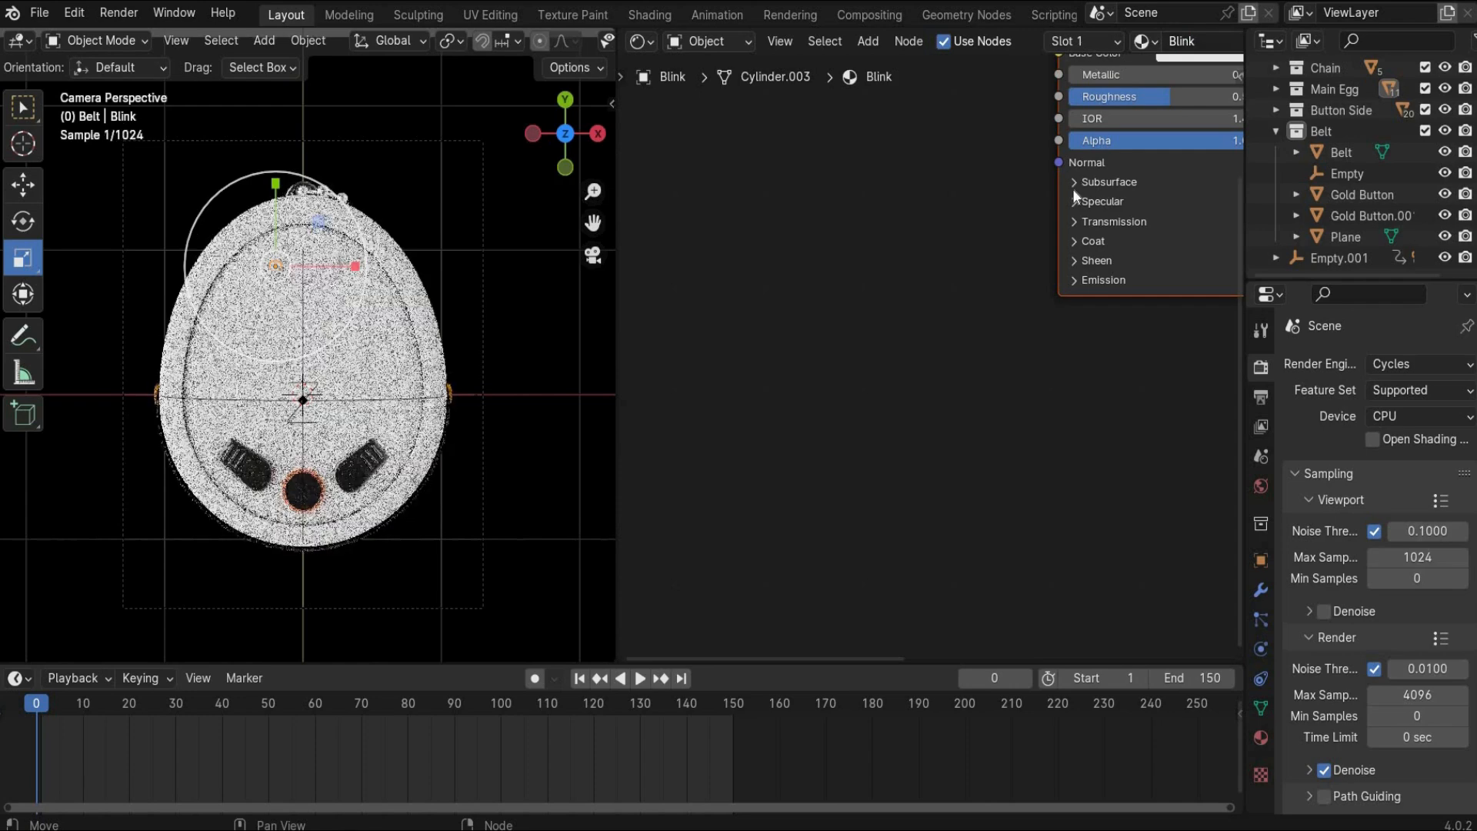
Set the Blink material's base color to hex 828282
key("Home")
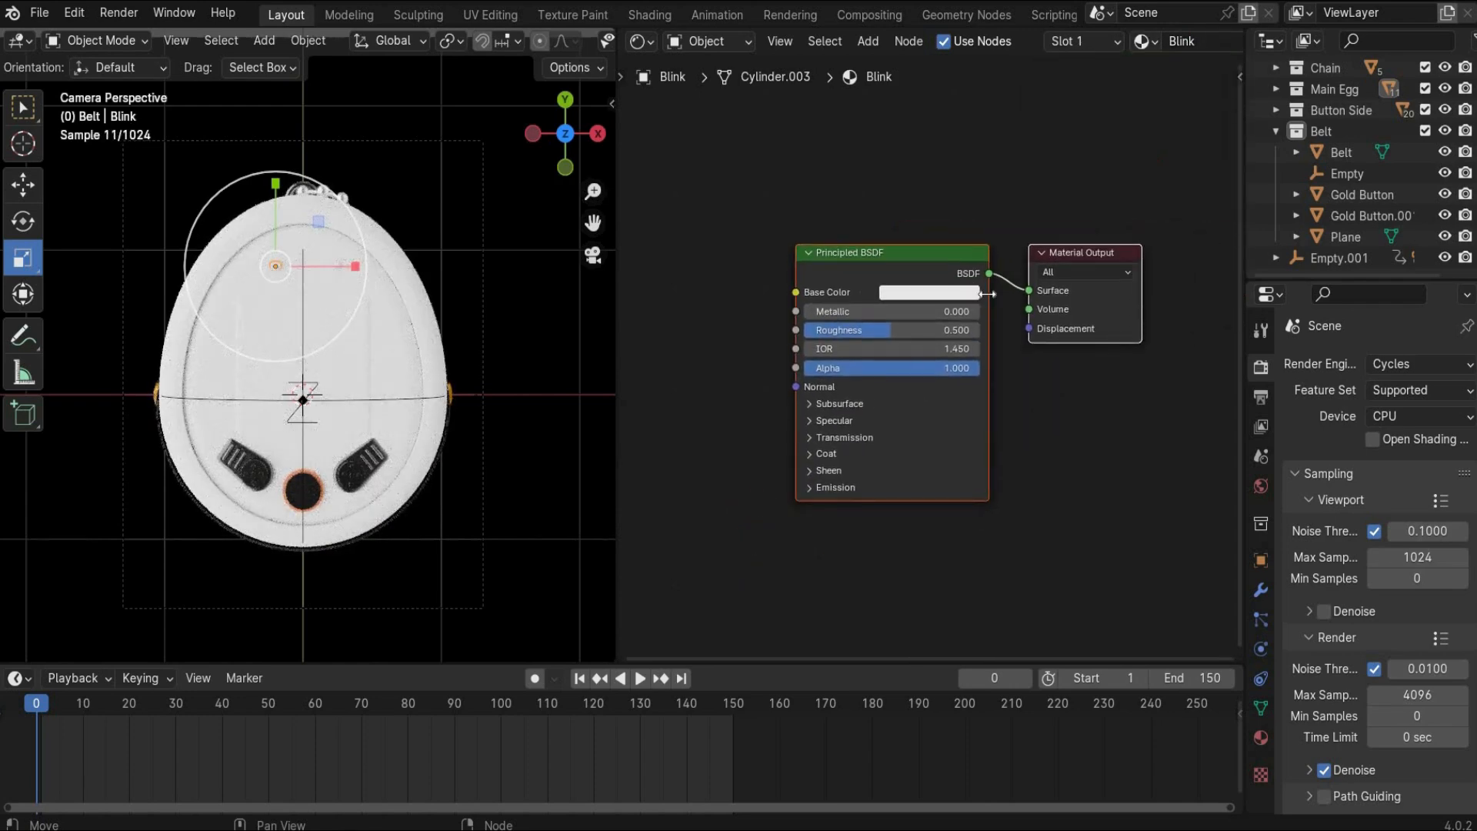
left_click(929, 292)
left_click(948, 220)
type("828282")
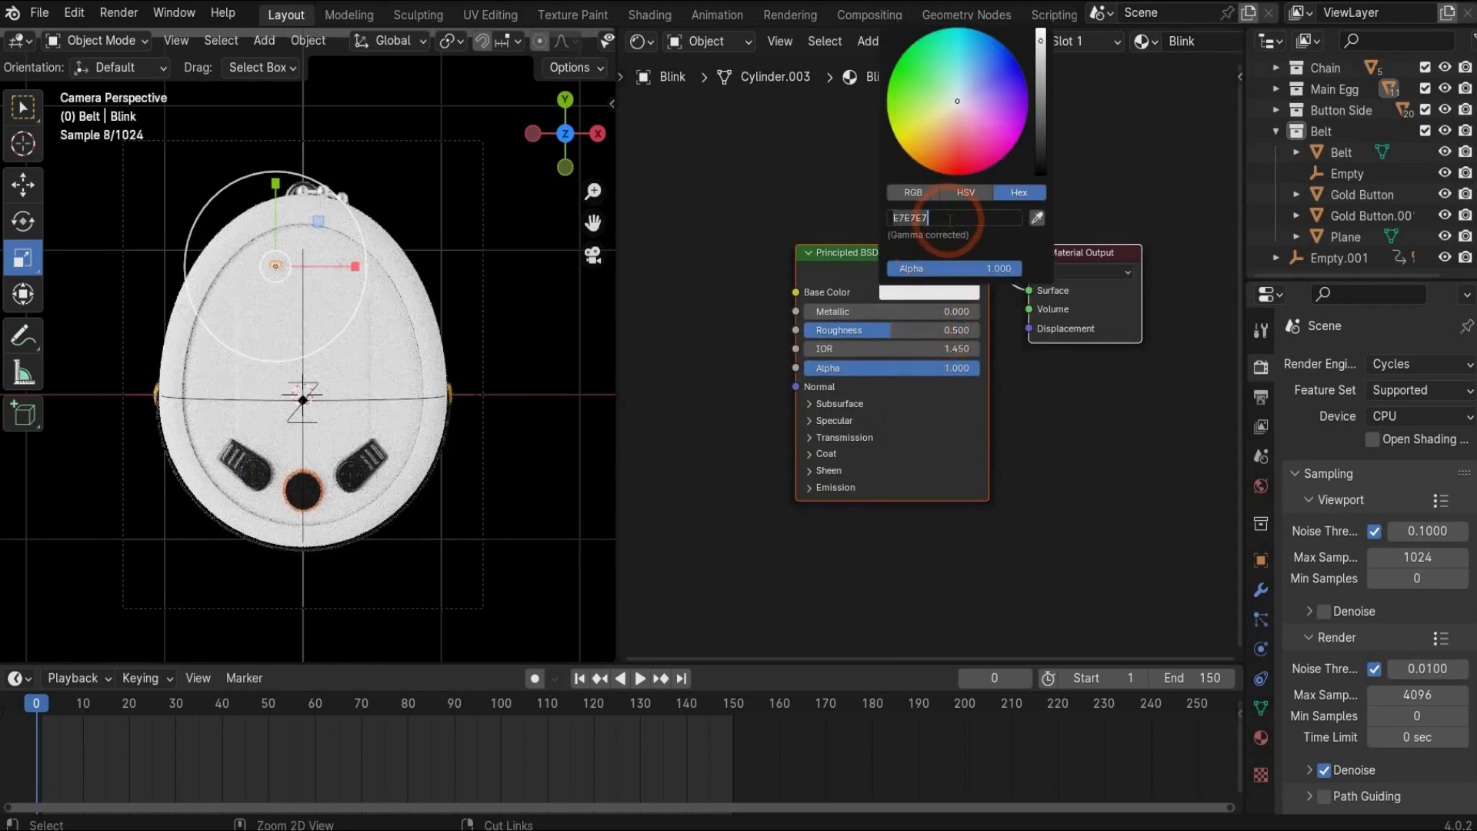
key("Return")
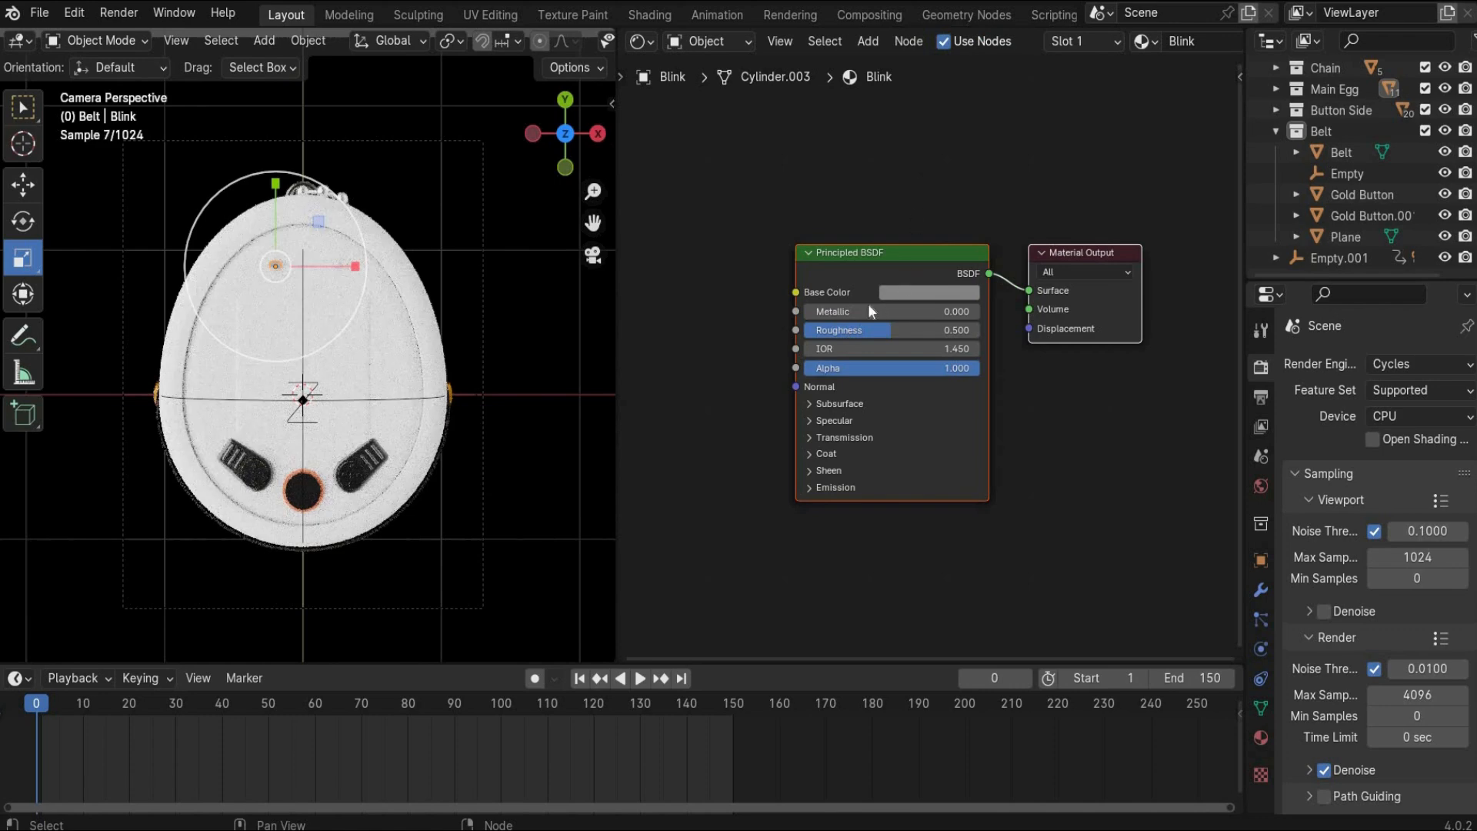
Set the Blink material's Metallic to 1 and its Roughness to 0.005
scroll(854, 303, "up", 1)
left_click(840, 303)
type("1")
key("Return")
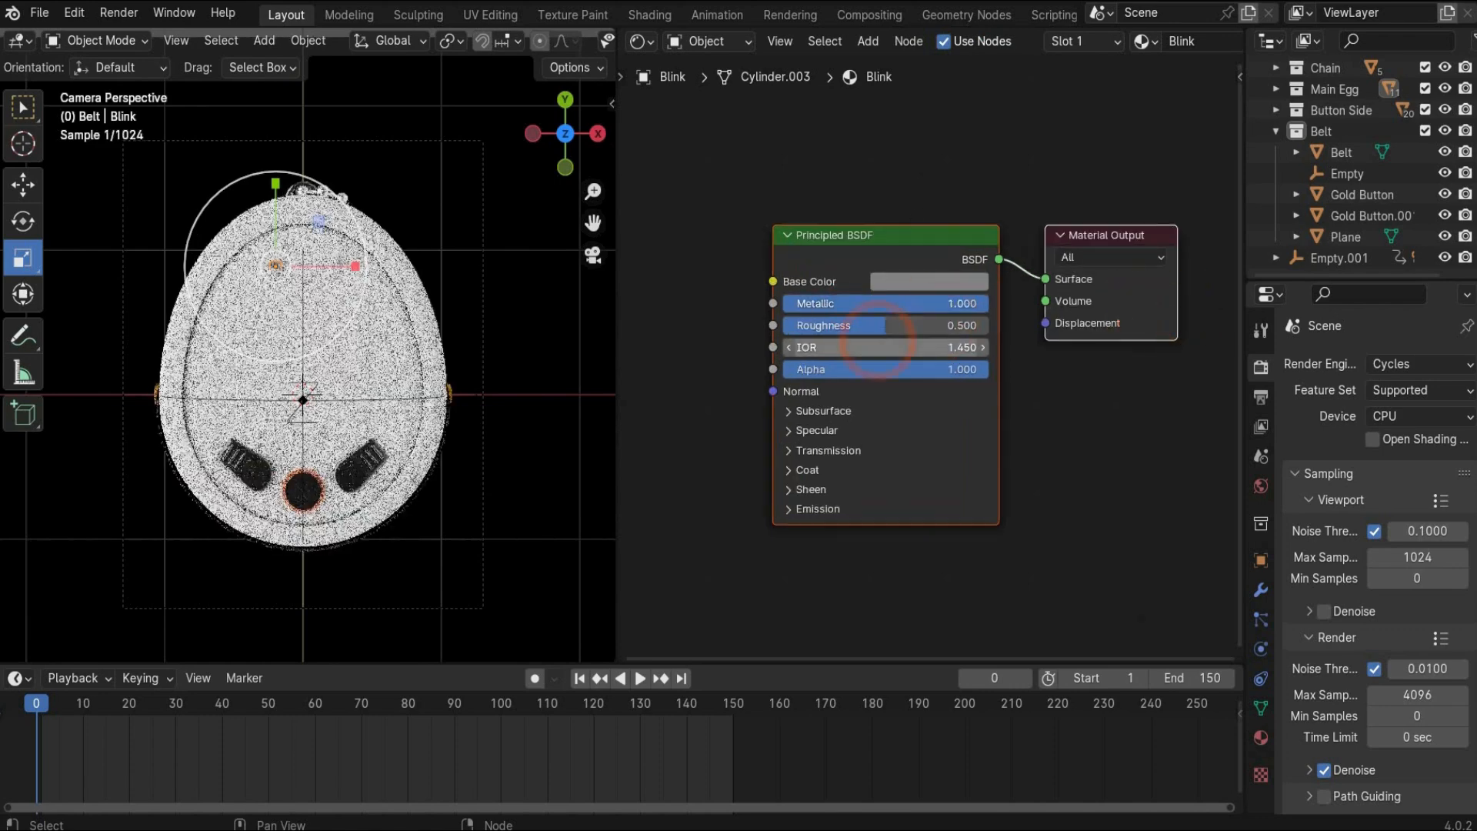
left_click(885, 323)
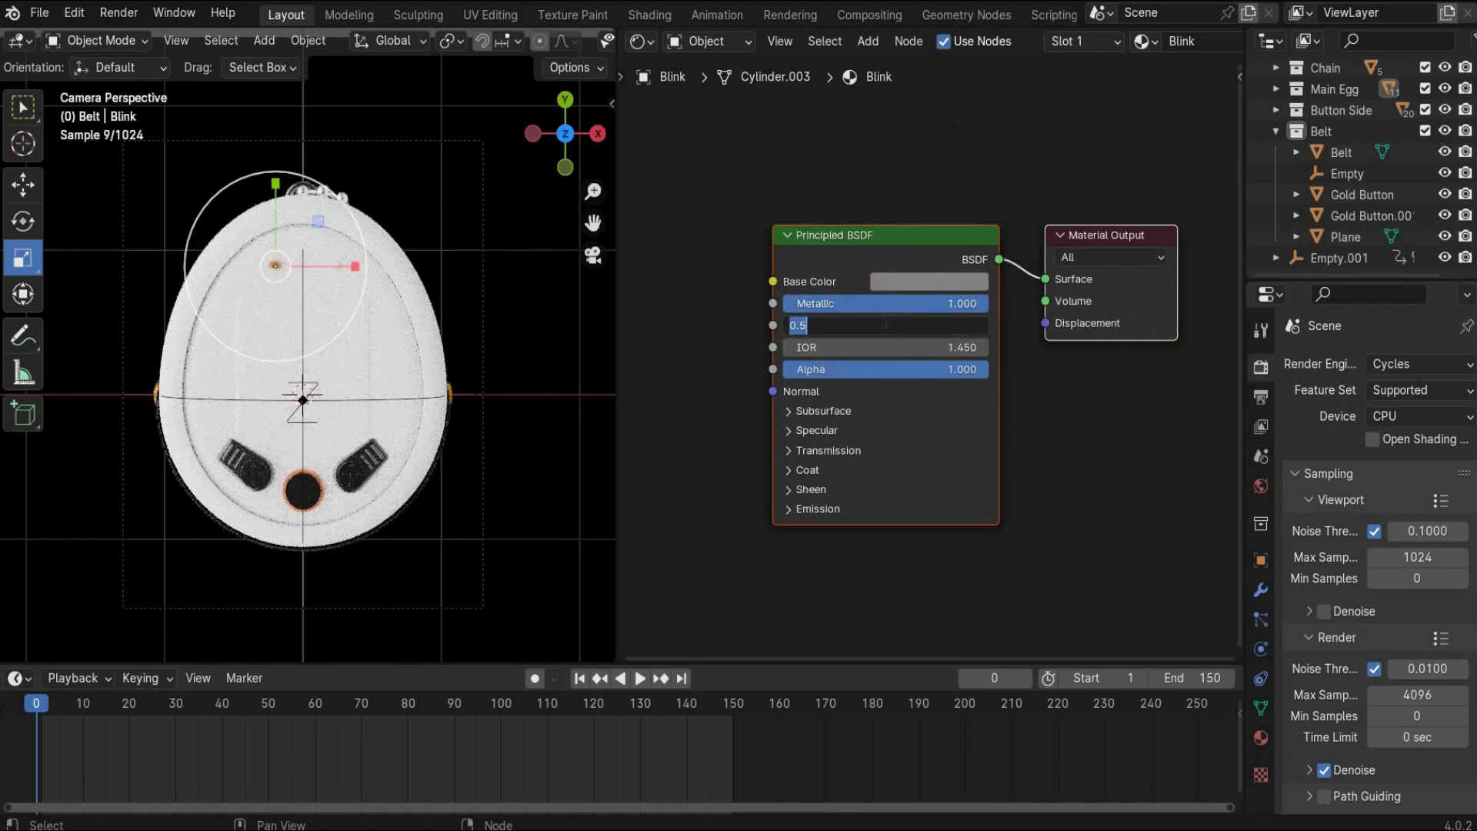
type("0.005")
key("Return")
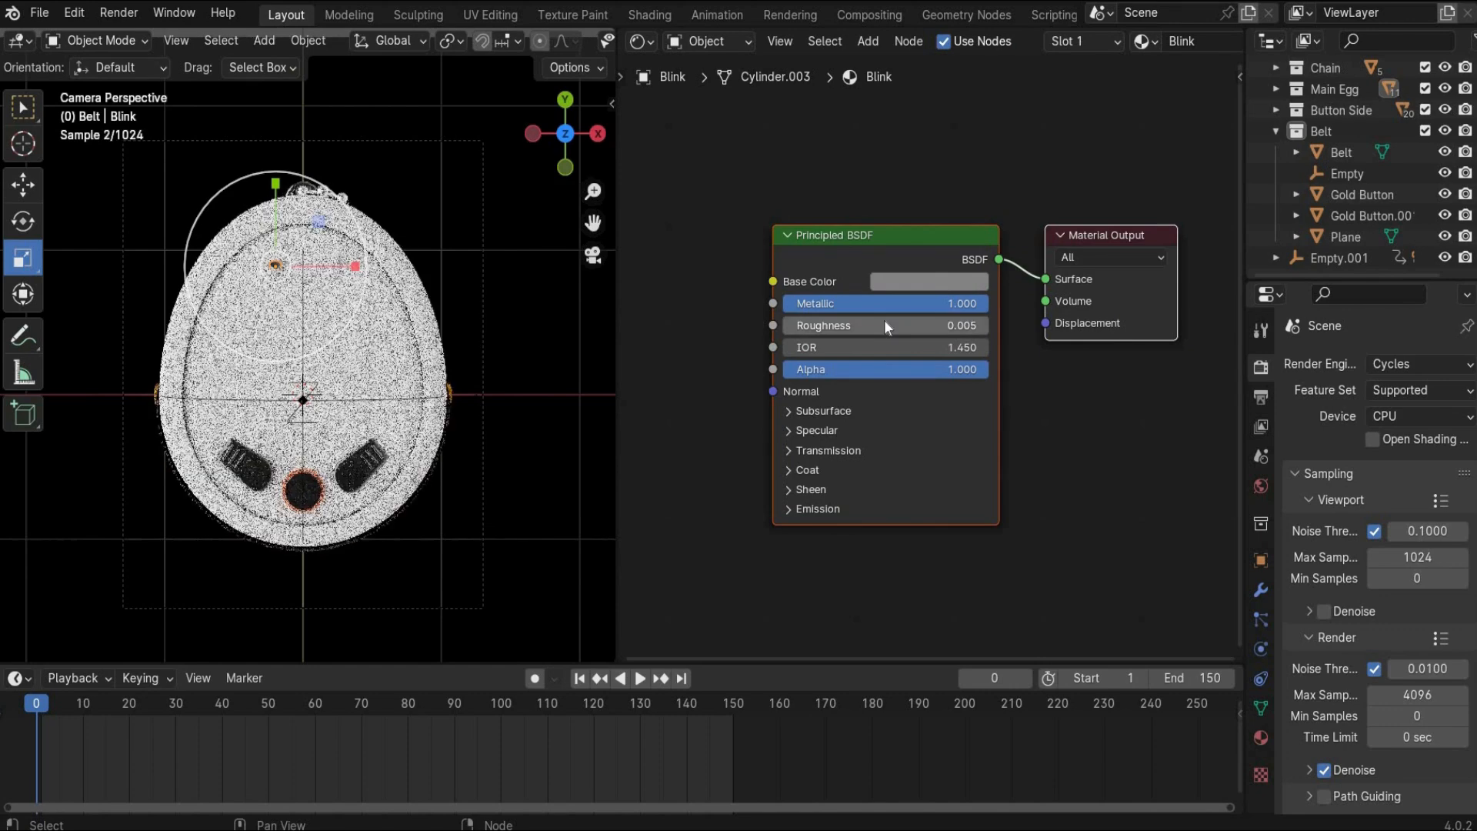
Set the Blink material's Emission color to hex FF0000
scroll(867, 361, "down", 1)
scroll(863, 416, "up", 2)
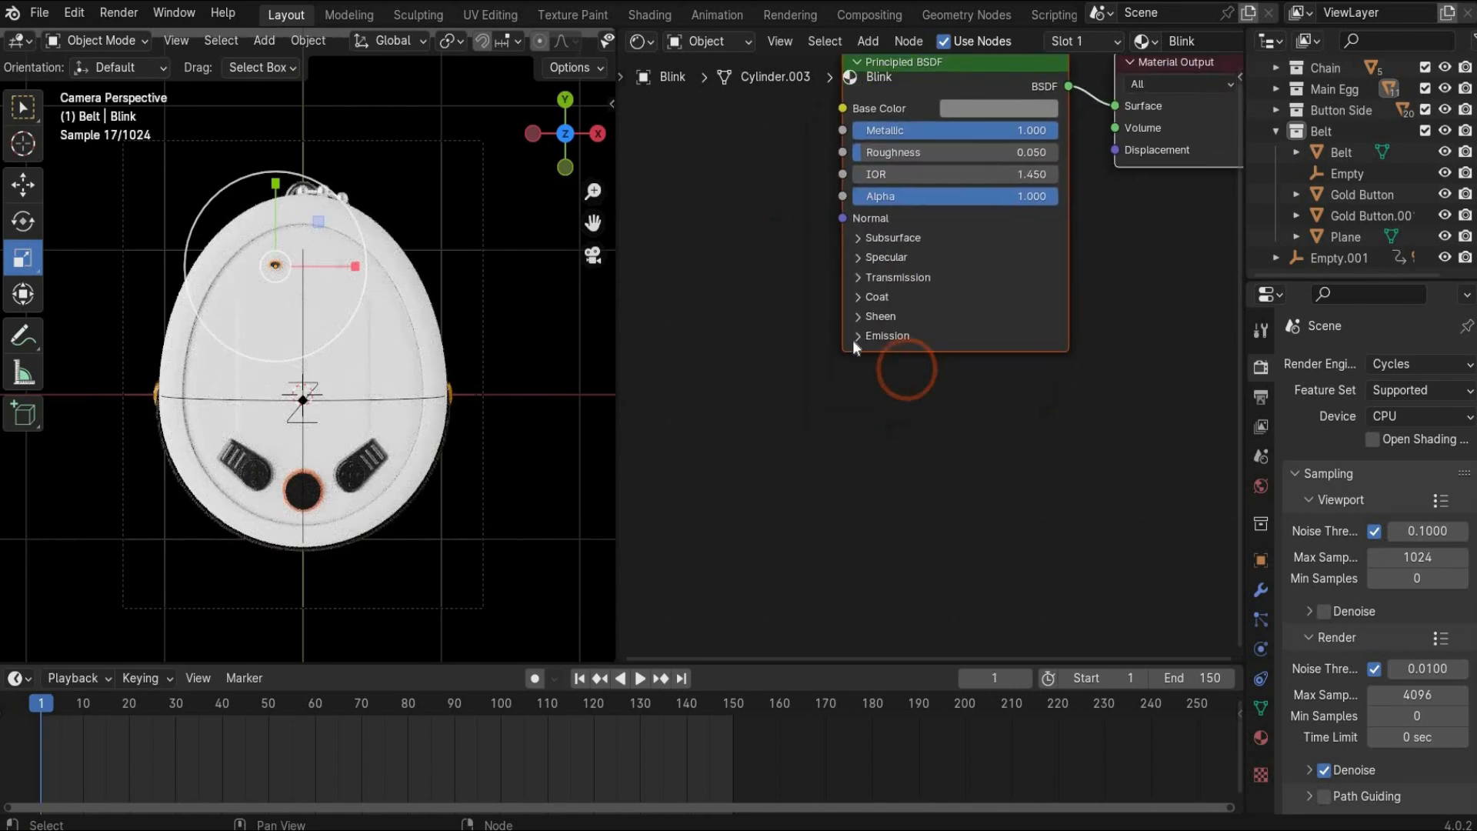
left_click(854, 341)
left_click(973, 359)
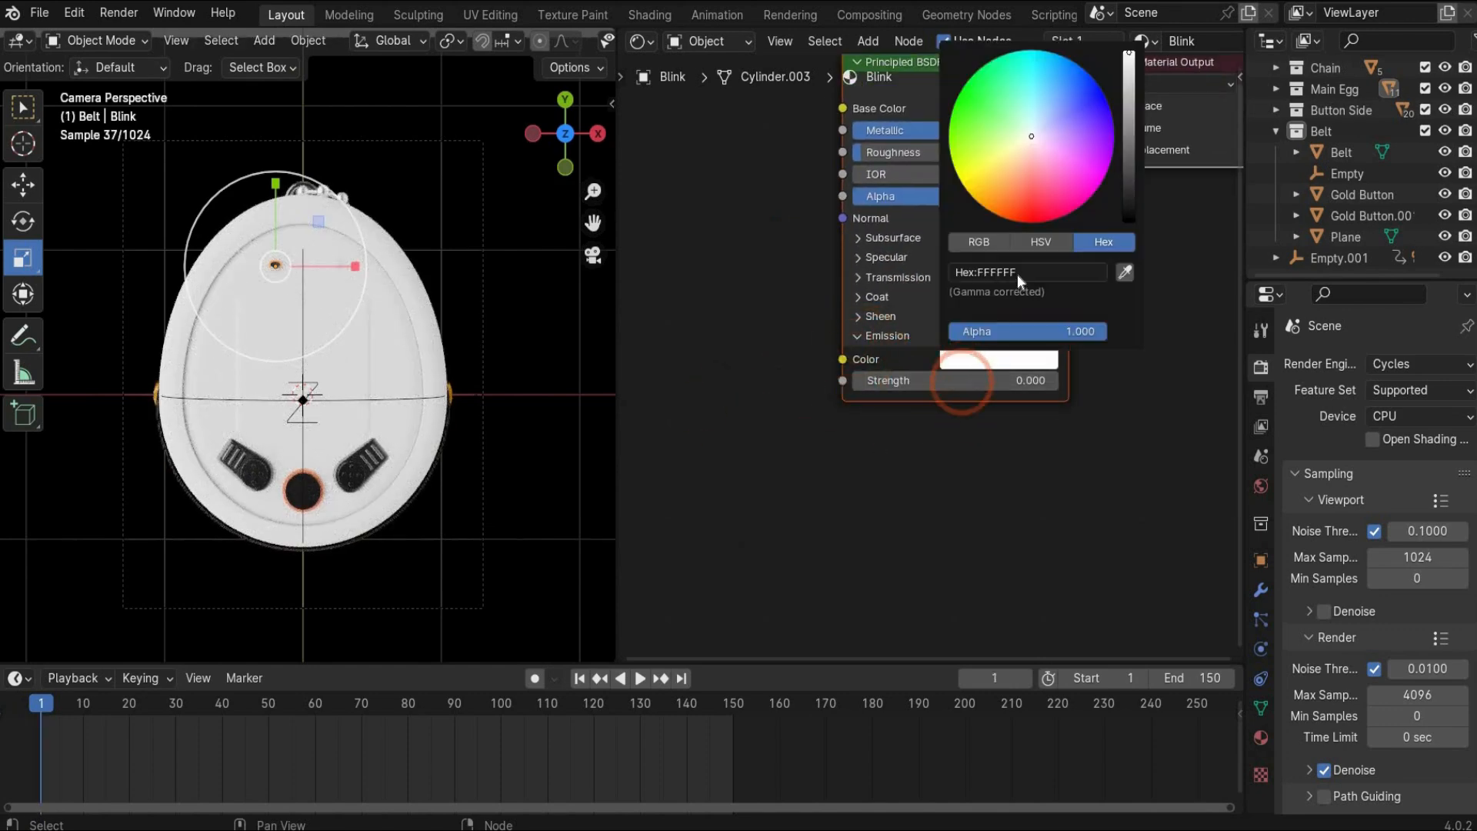
left_click(1008, 272)
type("FF0000")
key("Return")
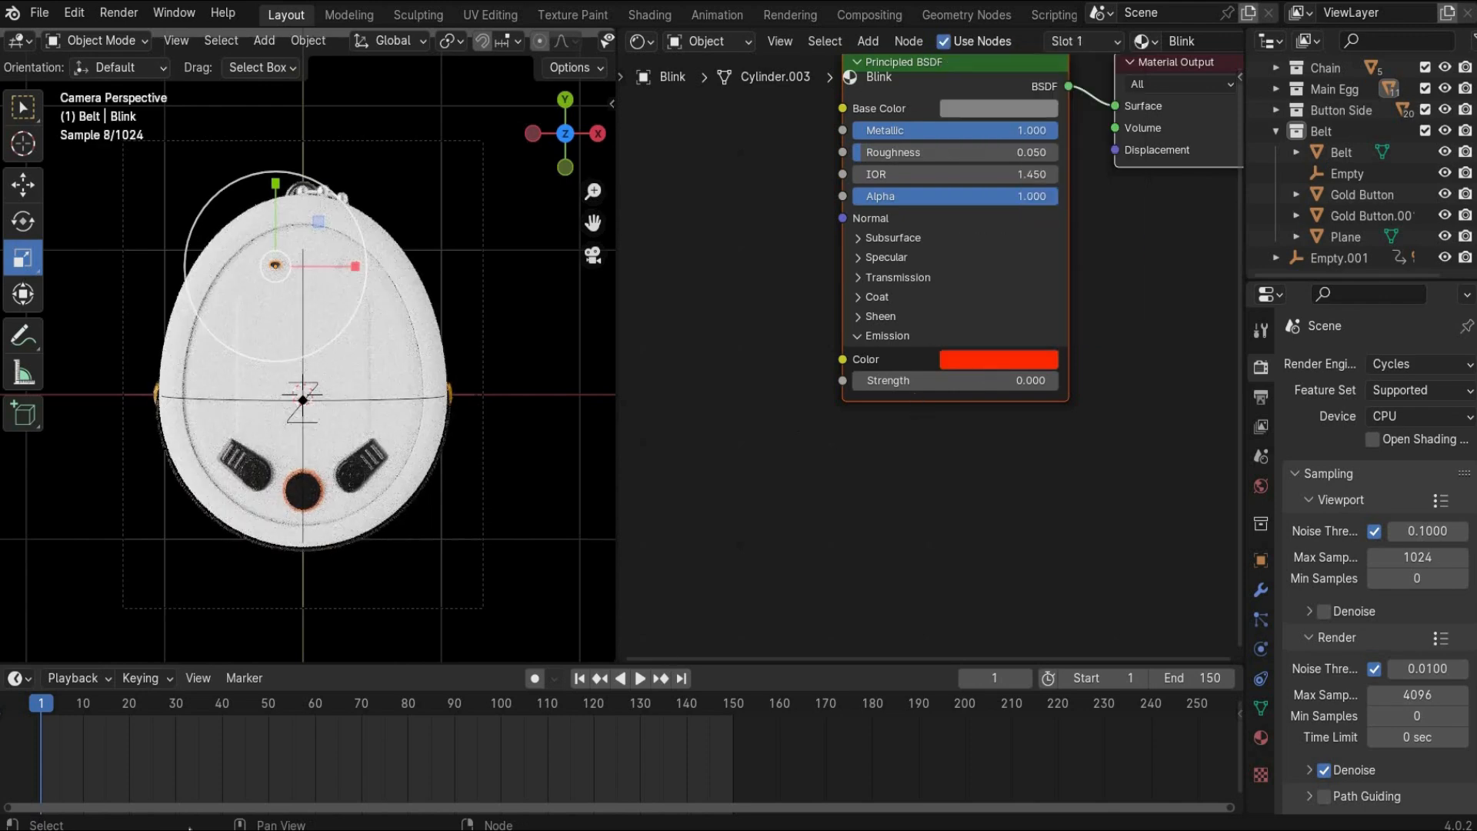
Insert a keyframe for the Blink material's Emission Strength of 0 at frame 20
left_click_drag(86, 706, 127, 708)
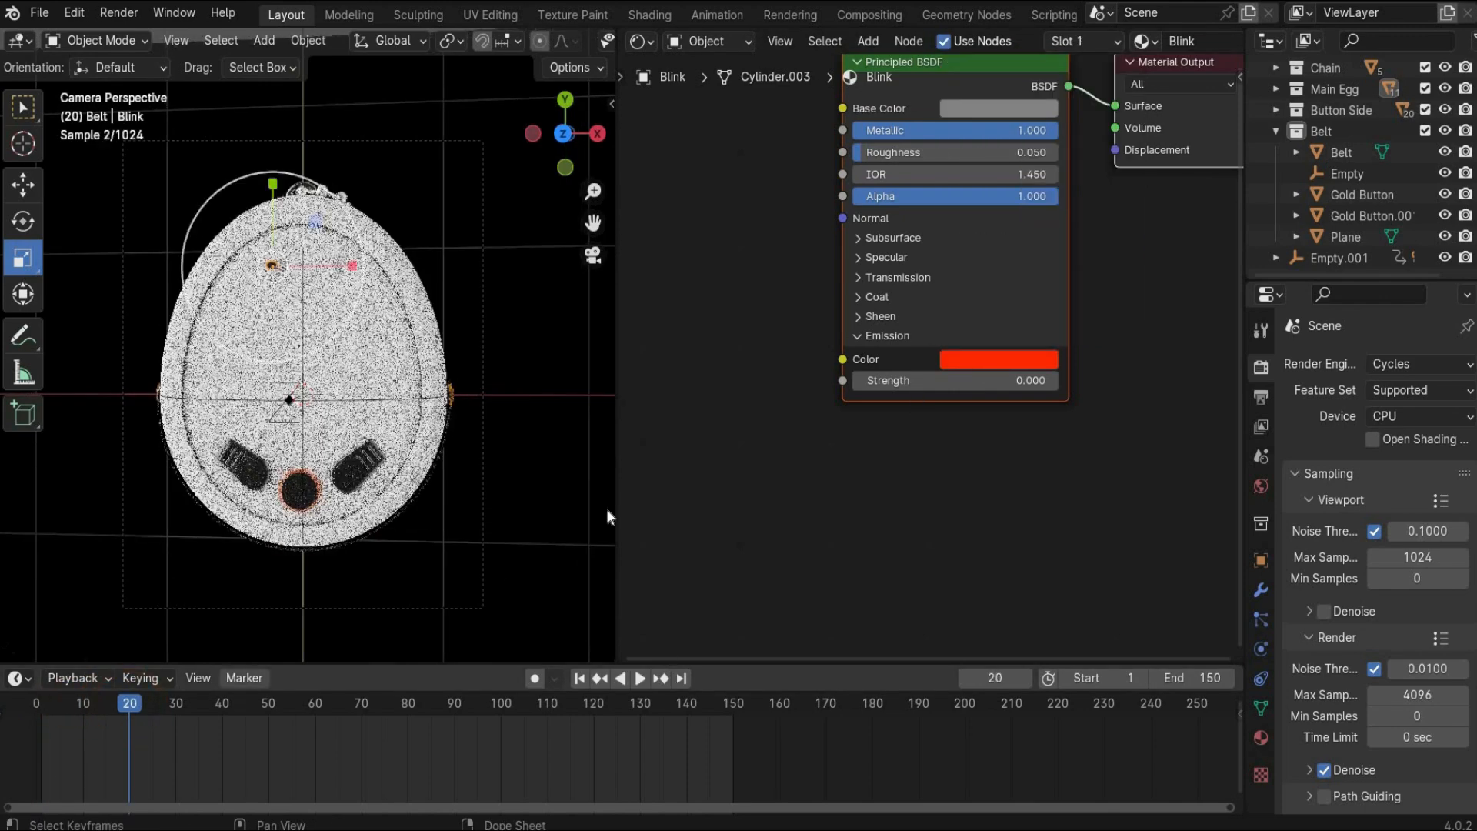
right_click(915, 378)
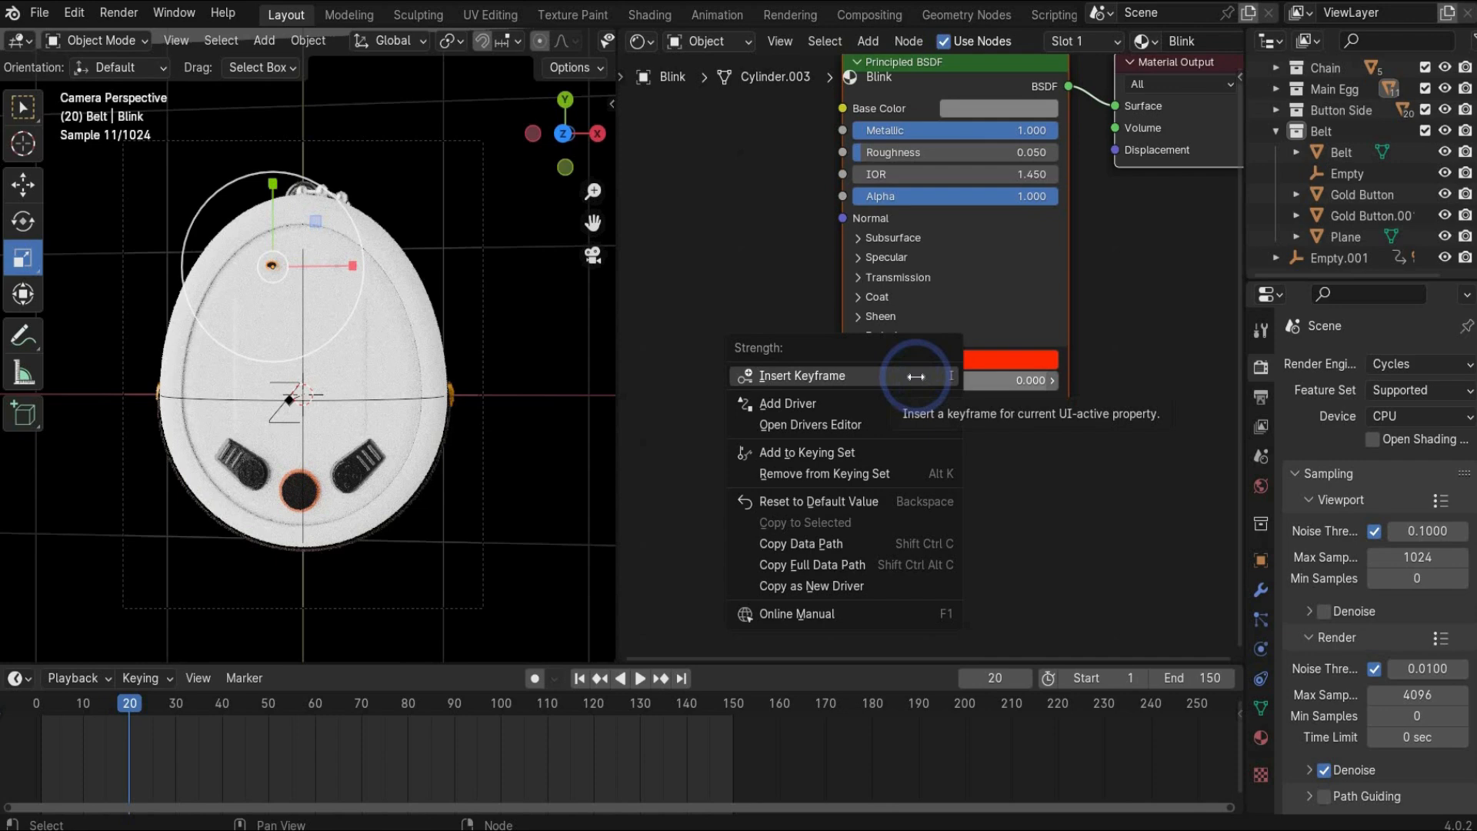
left_click(930, 431)
key("space")
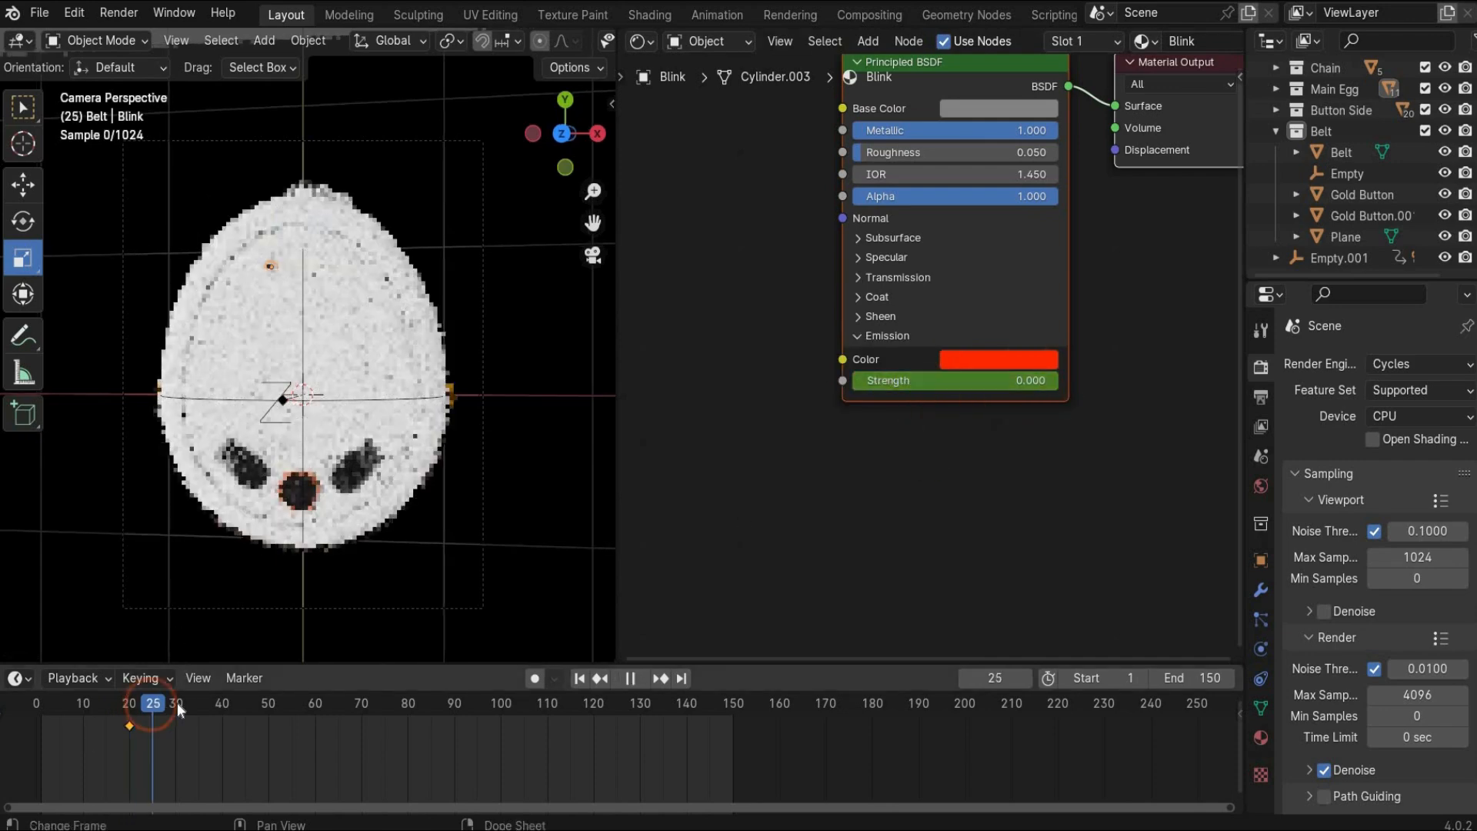
Set the Emission Strength to 50 at frame 30 and insert a keyframe for it
left_click(177, 703)
left_click(987, 385)
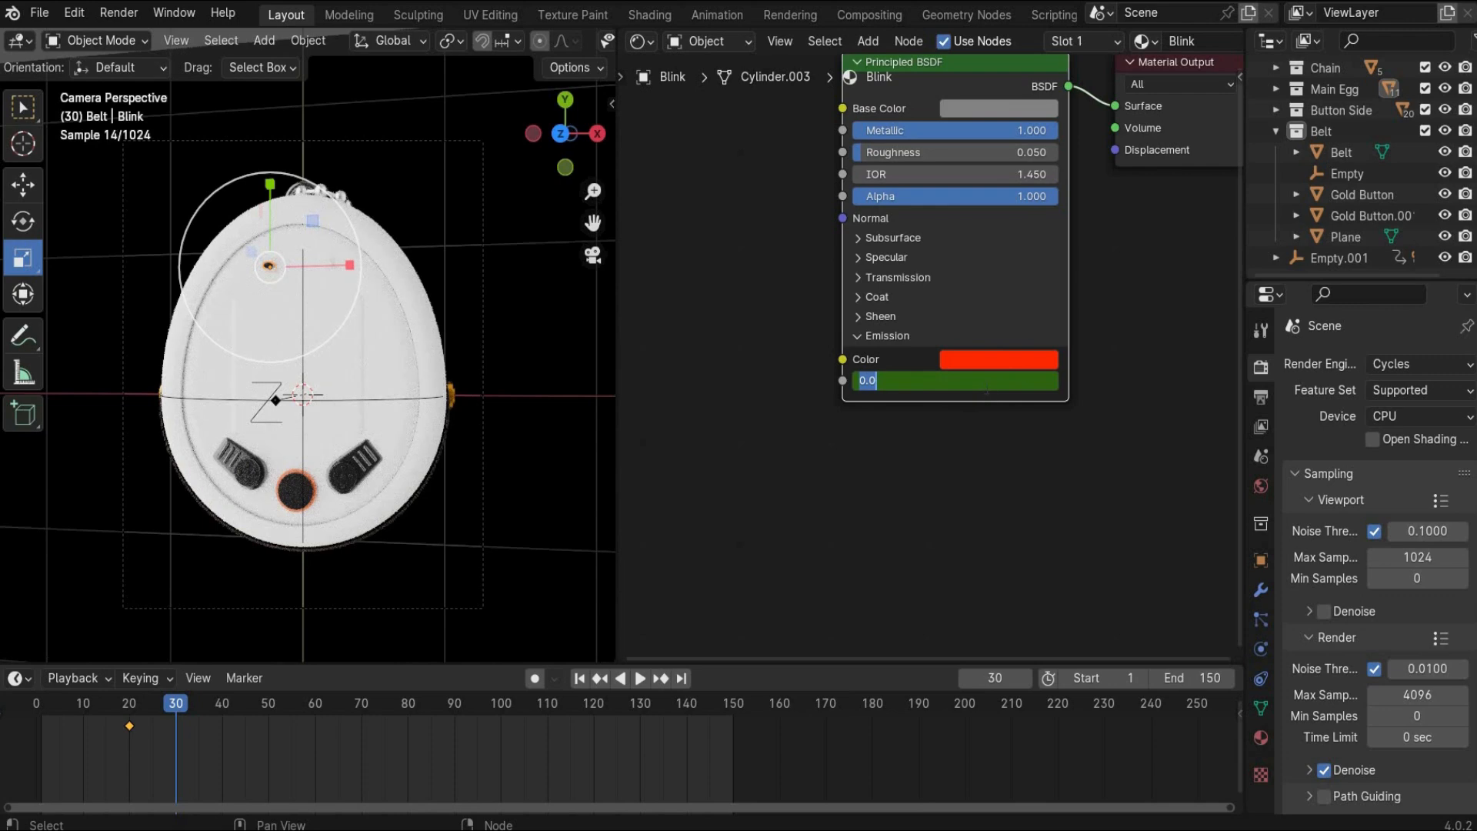
key("Return")
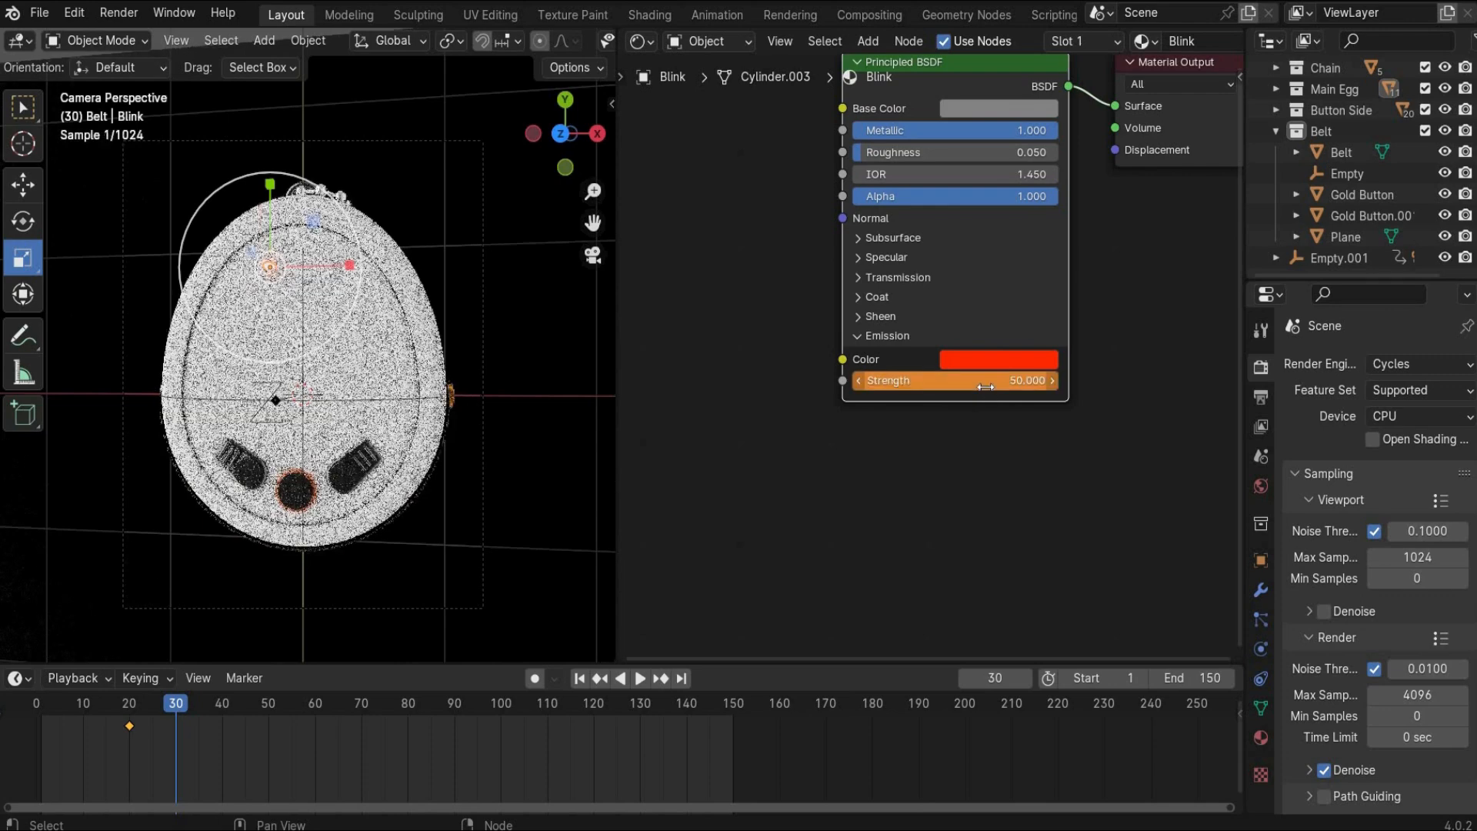
right_click(945, 374)
left_click(844, 436)
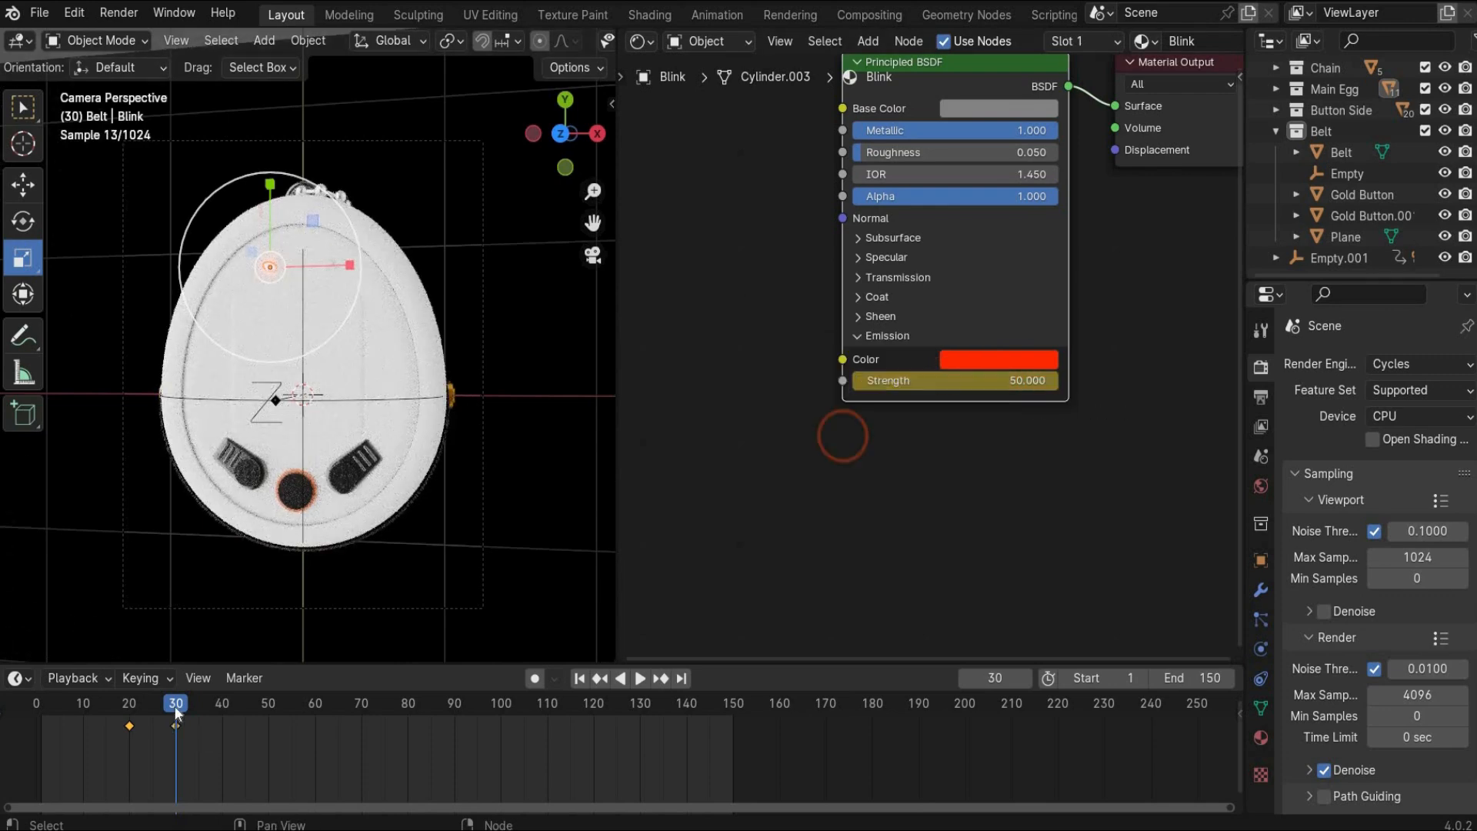
Set the Emission Strength back to 0 at frame 40 and insert a keyframe for it
left_click(177, 706)
left_click(222, 705)
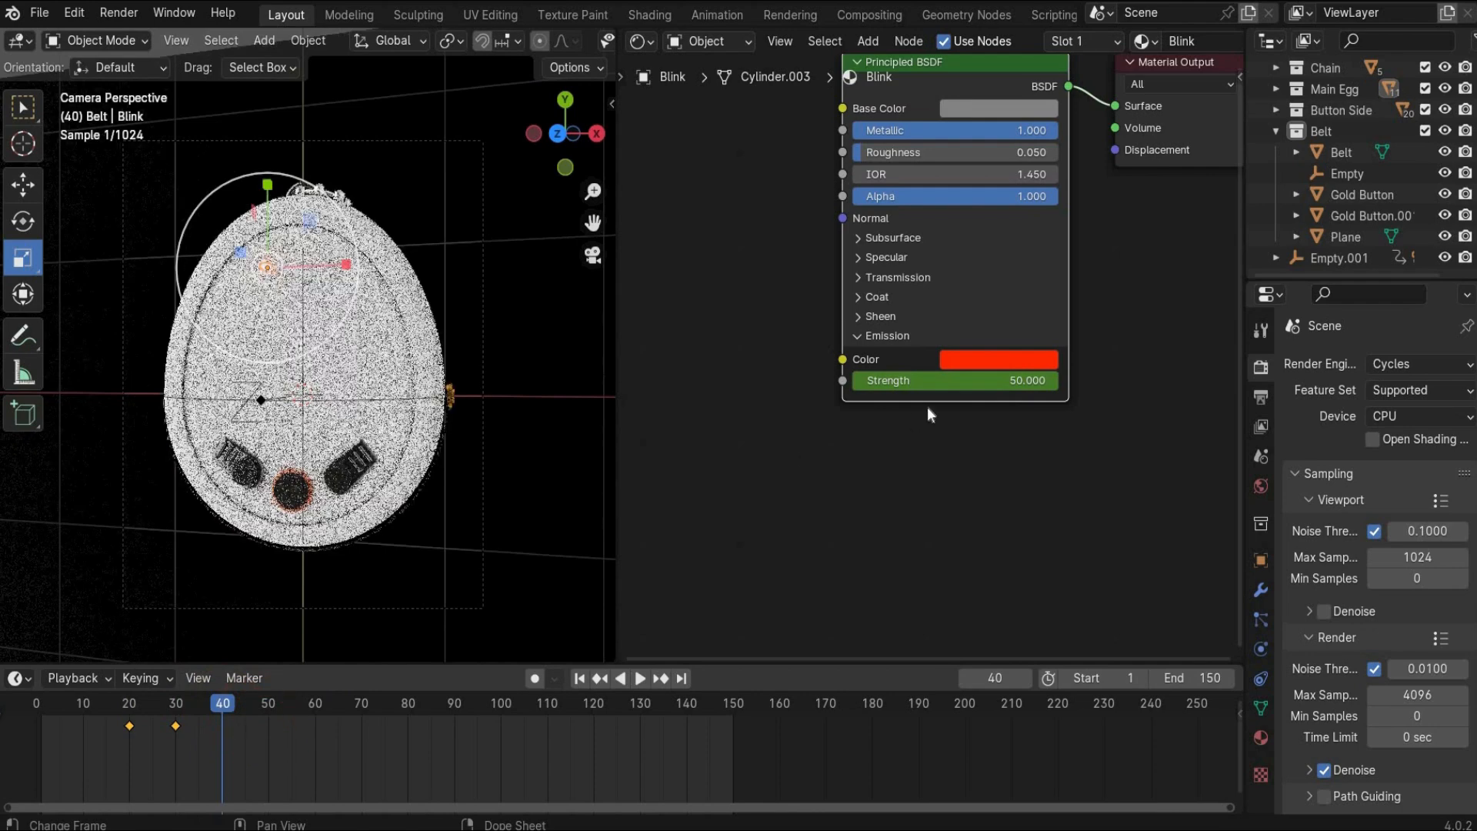
left_click(976, 380)
type("0")
key("Return")
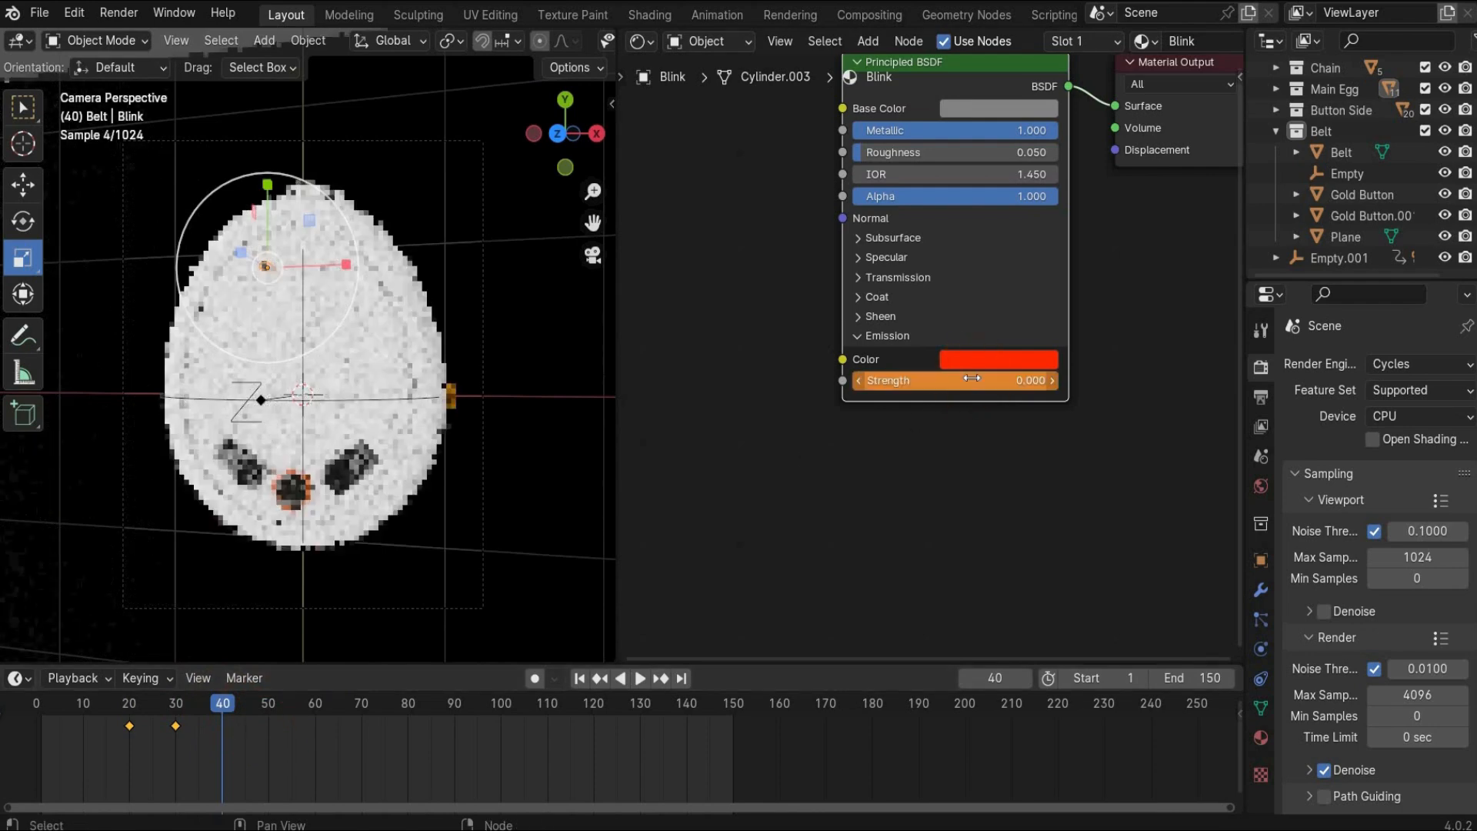
right_click(972, 378)
left_click(878, 472)
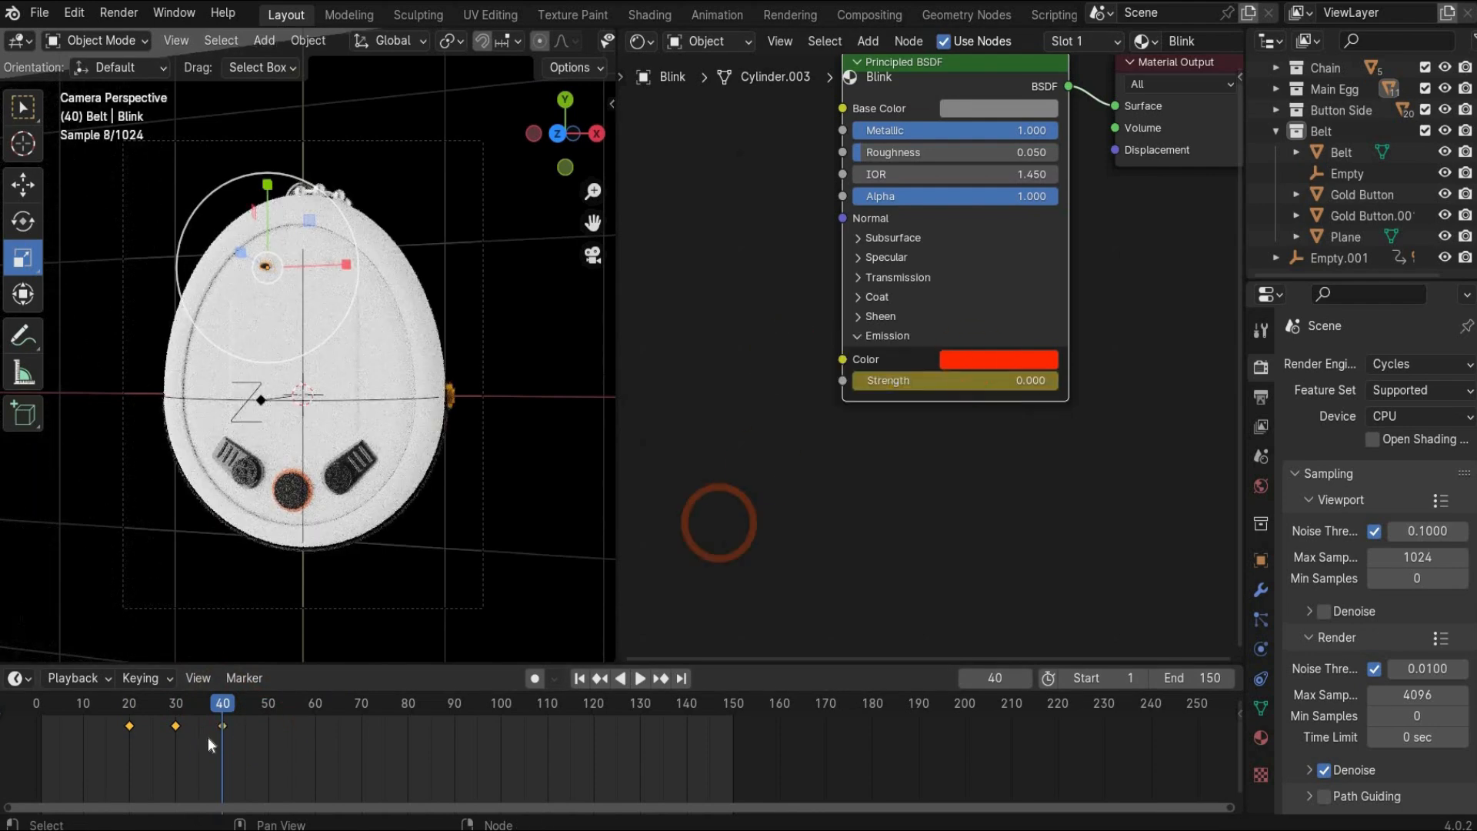
Copy the three Emission Strength keyframes at frames 20, 30 and 40 and paste them starting at frame 60
left_click_drag(238, 723, 115, 739)
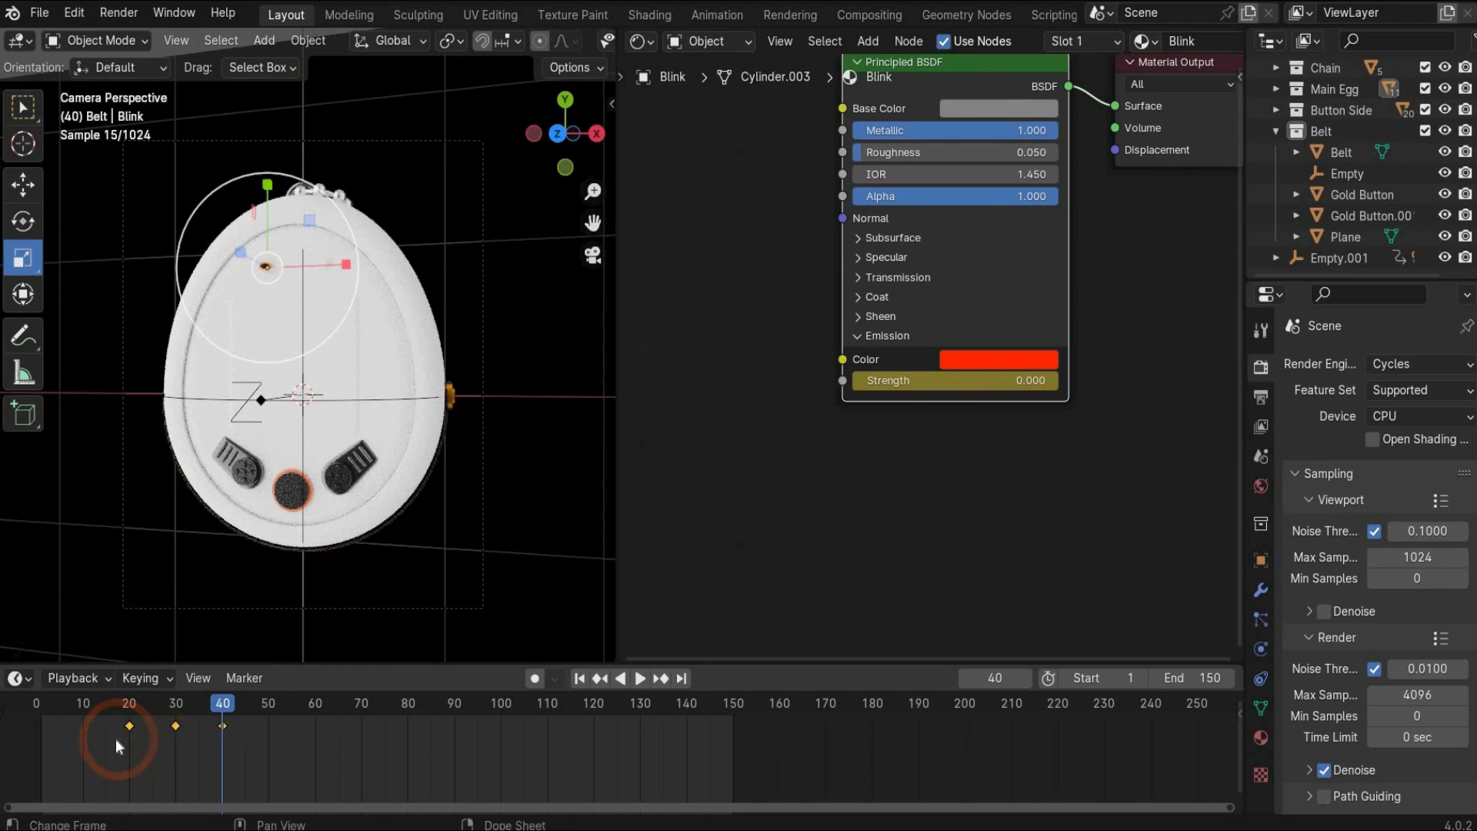
key("ctrl+c")
key("ctrl+v")
key("ctrl+z")
left_click_drag(217, 705, 314, 719)
key("ctrl+v")
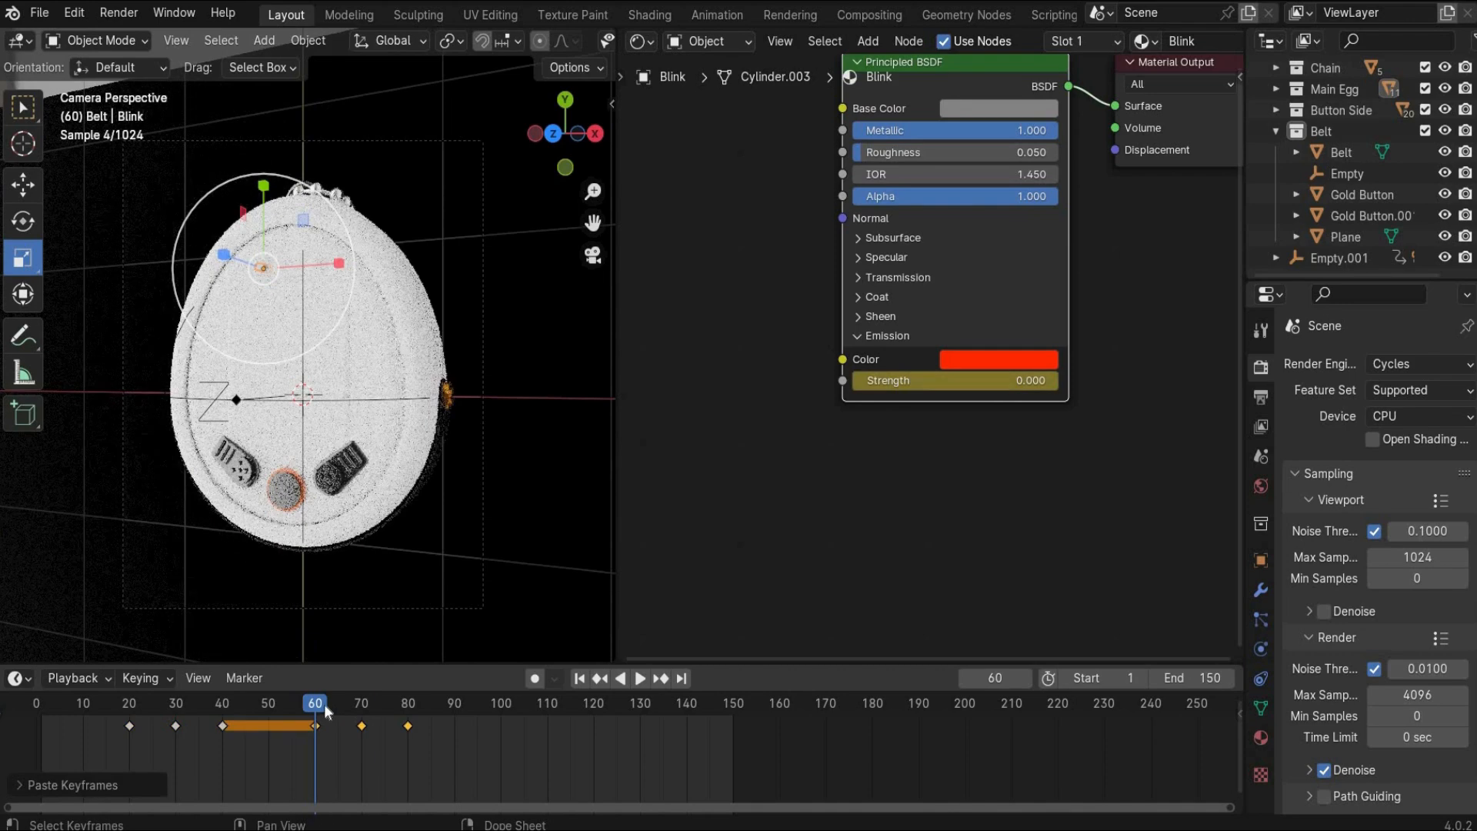
left_click(438, 704)
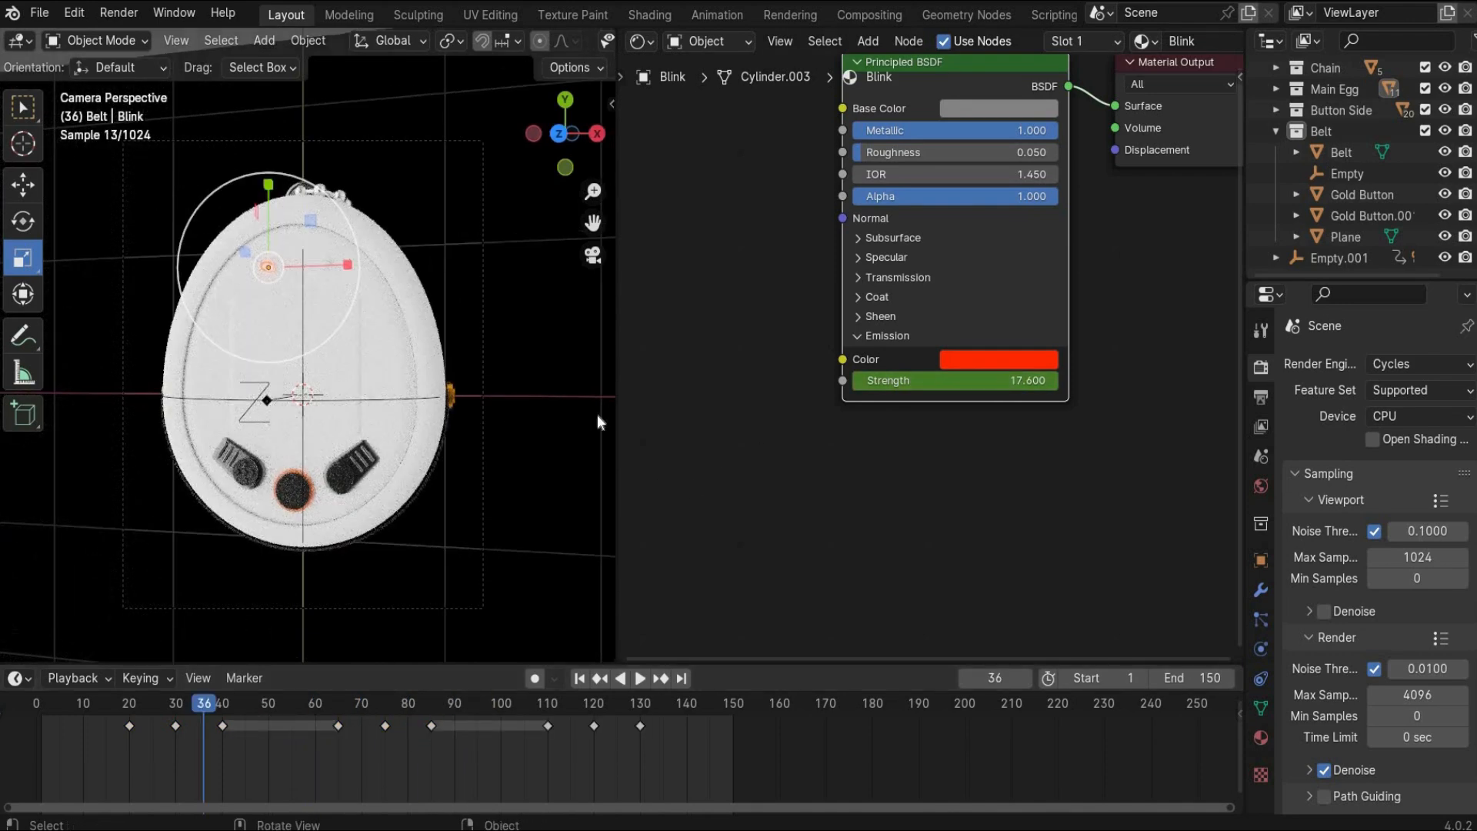
Assign the existing Blink material to the second small light on the egg's upper face
left_click(324, 264)
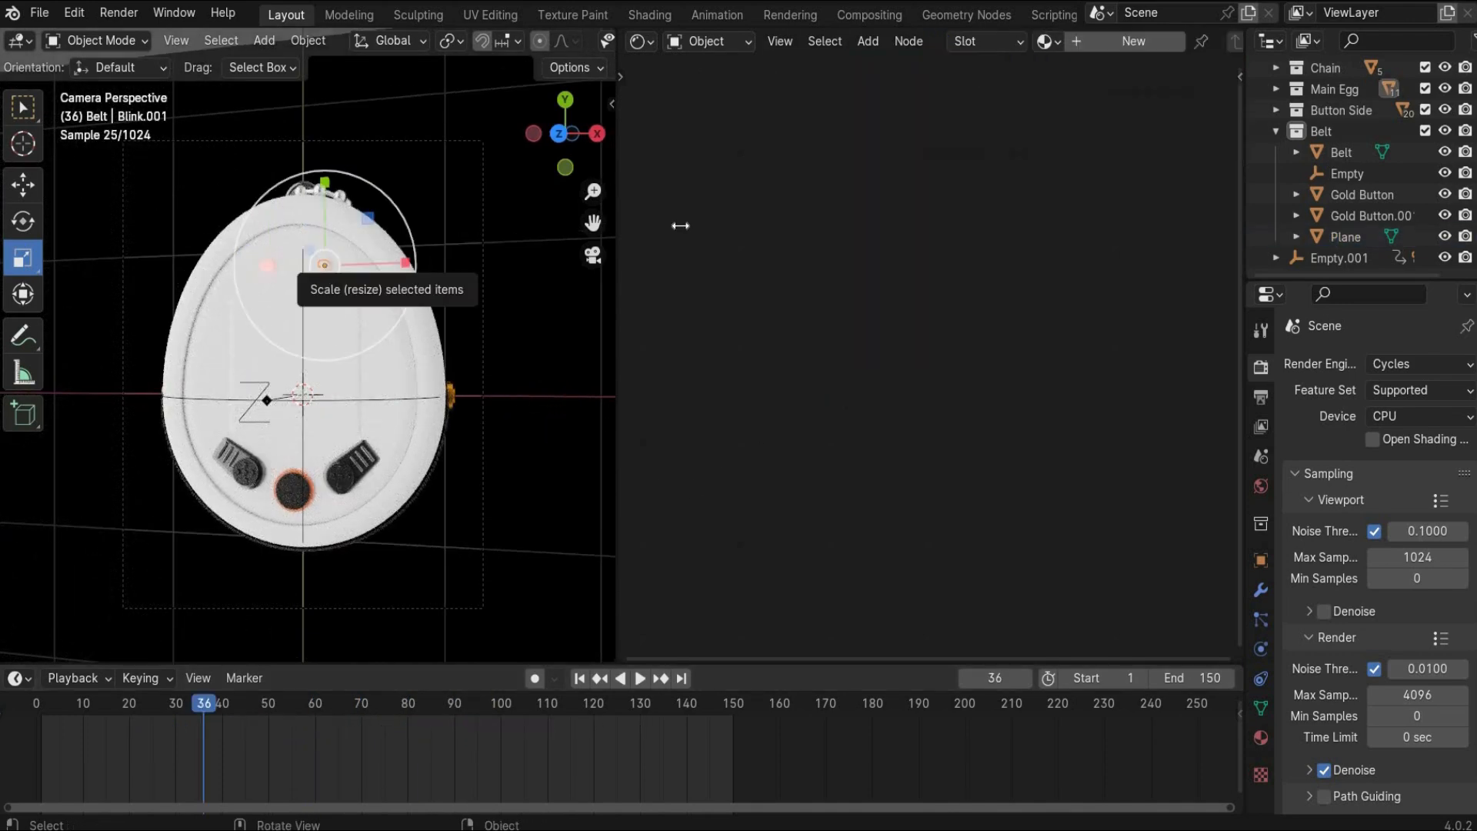
left_click(1045, 41)
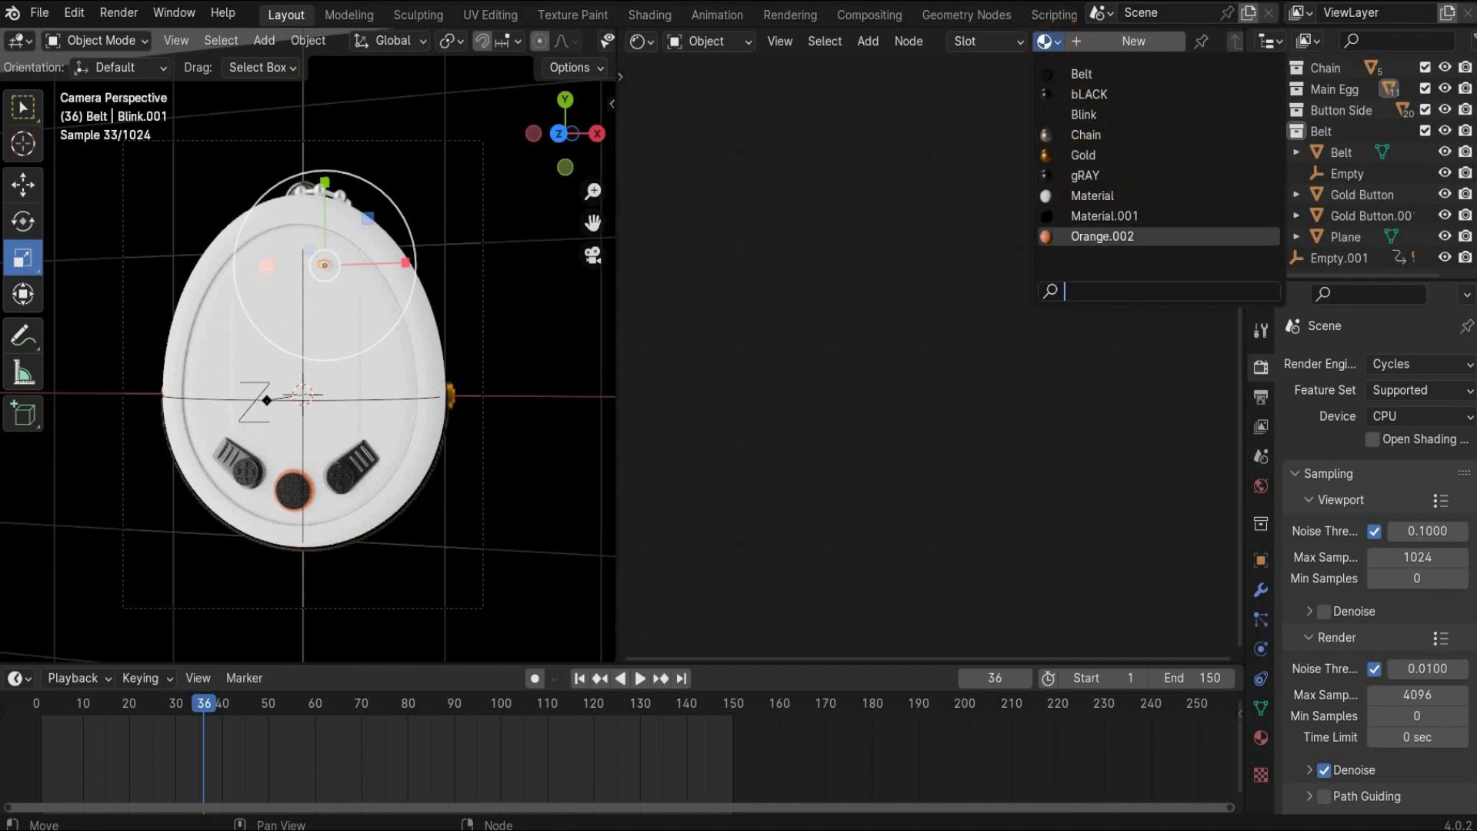
left_click(1111, 119)
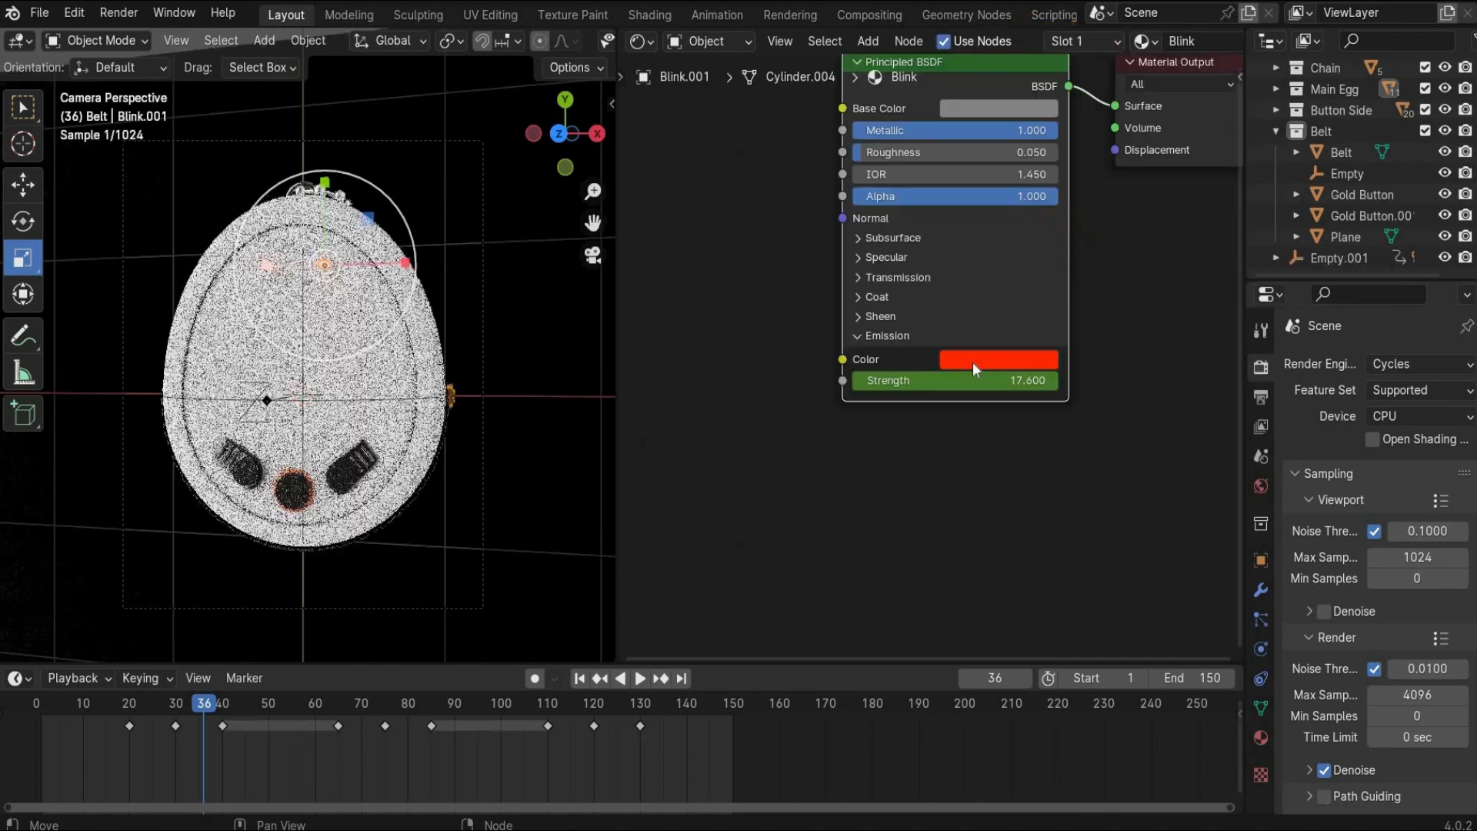
key("Home")
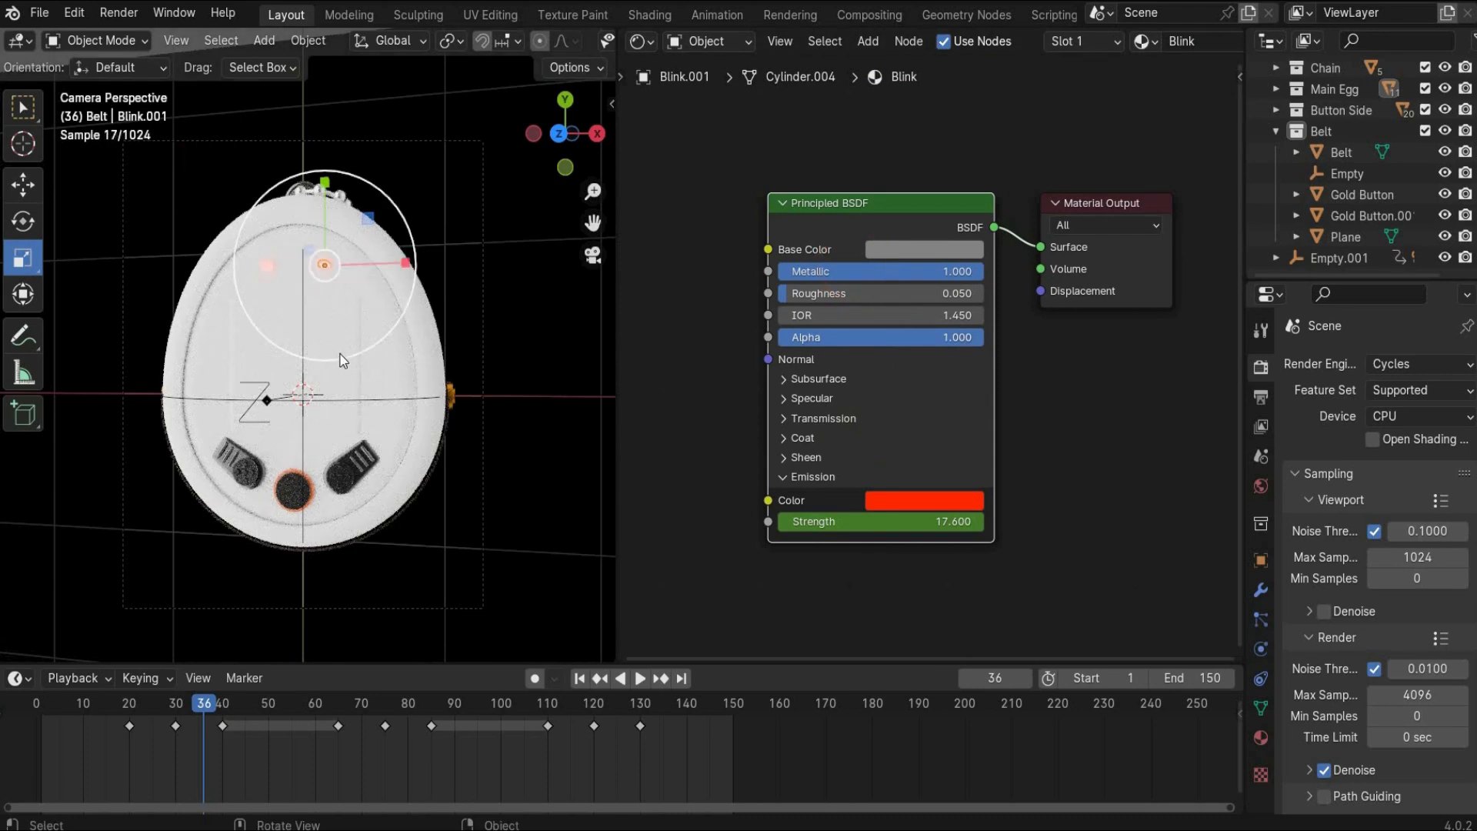
Create a new material named Gradient on the main egg body
left_click(194, 303)
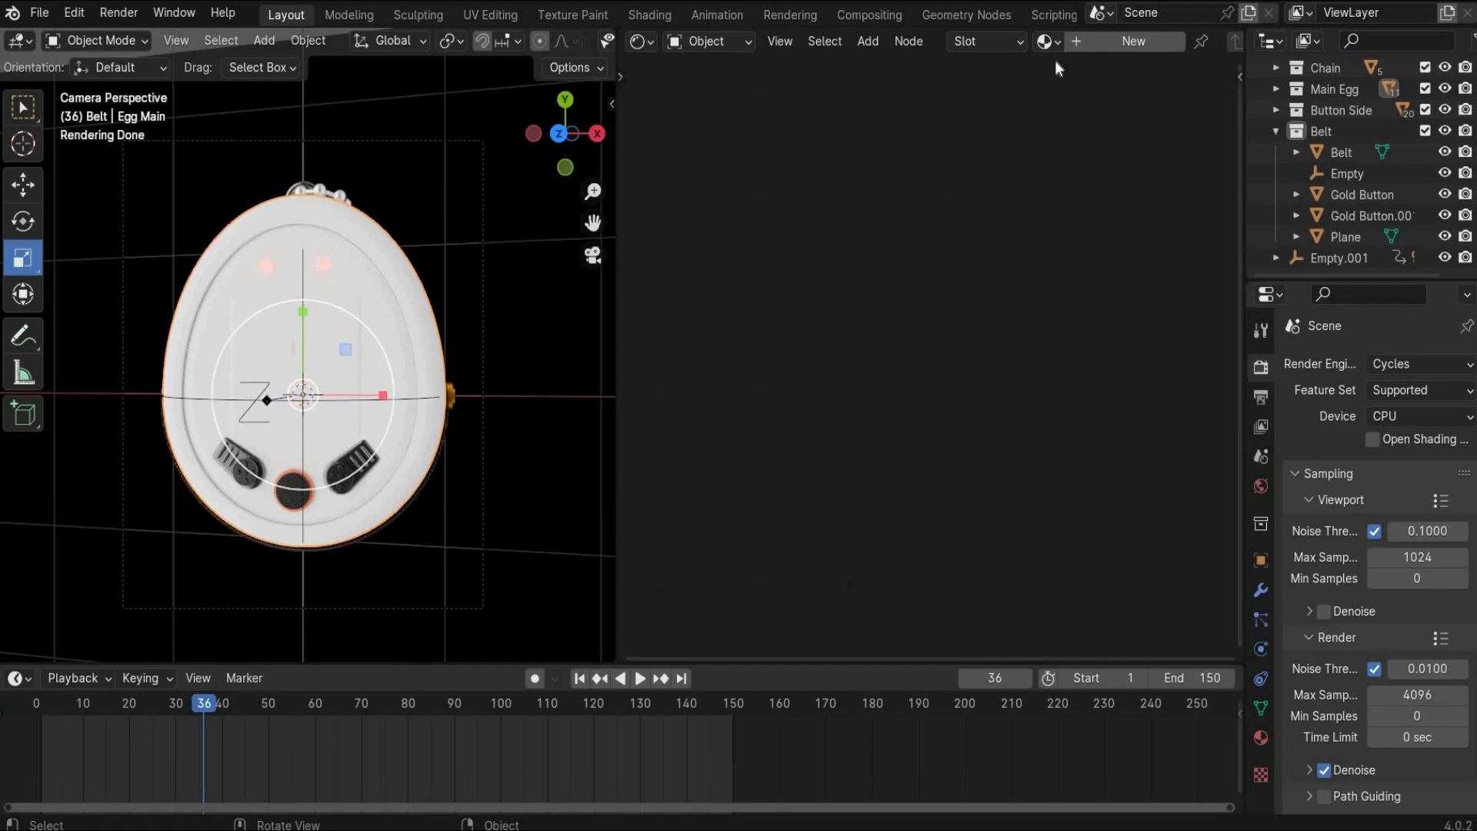
left_click(1103, 42)
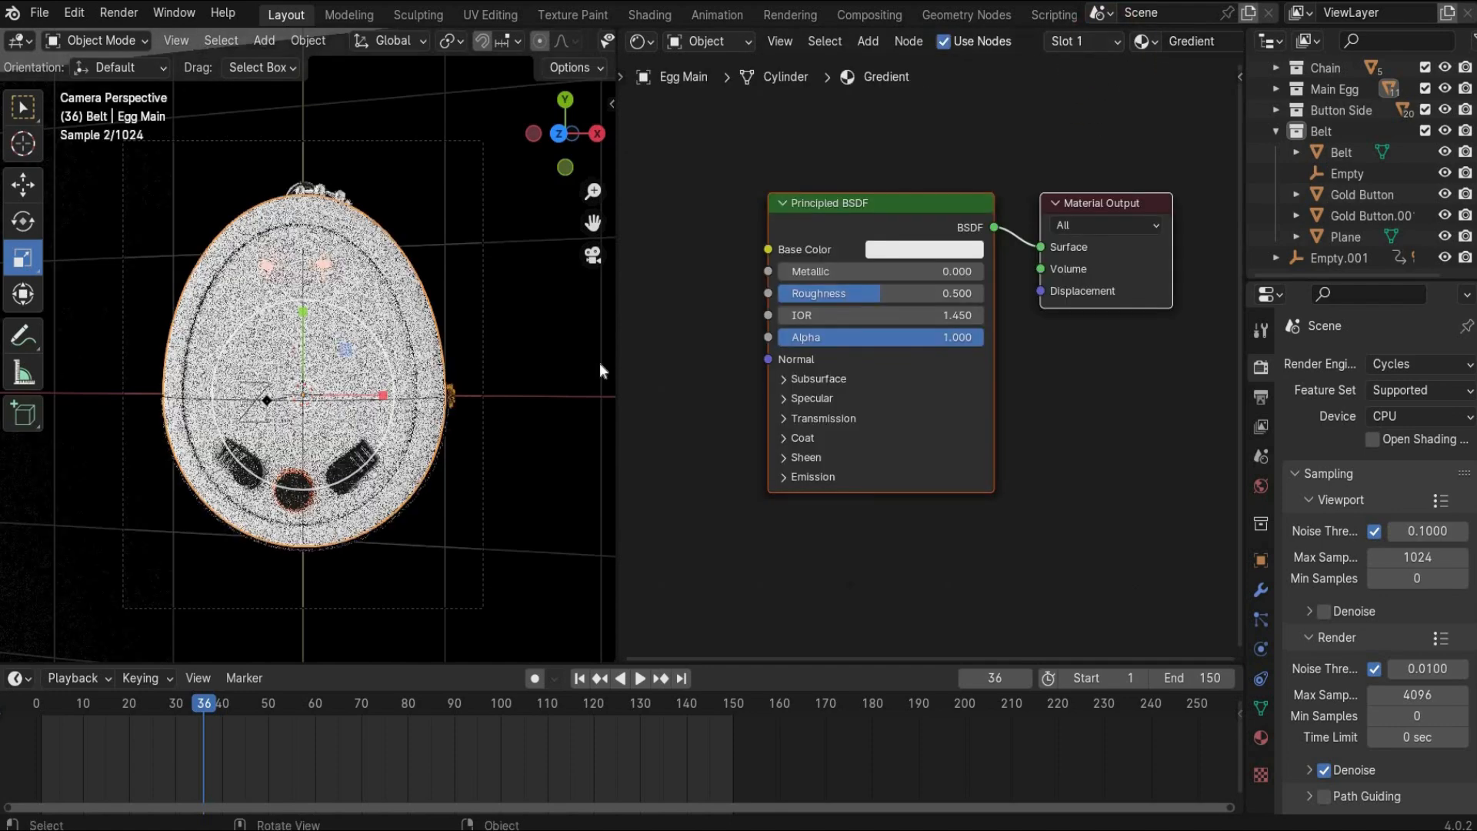
middle_click_drag(678, 508, 746, 509)
Link a Color Ramp node into the Gradient material's Base Color and a Mapping node into the ramp's Fac
left_click_drag(839, 246, 760, 261)
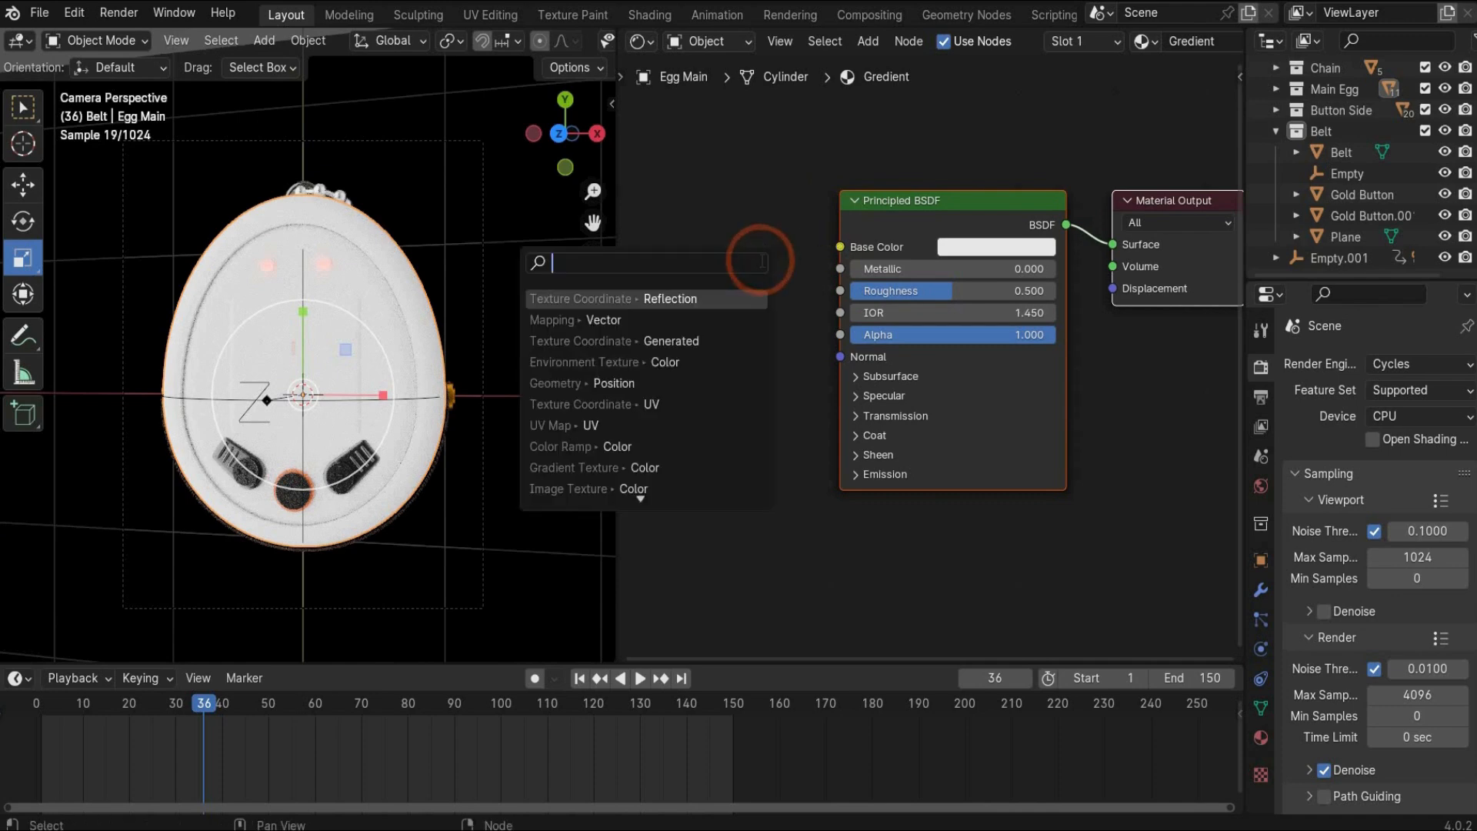
type("color r")
type("mapping")
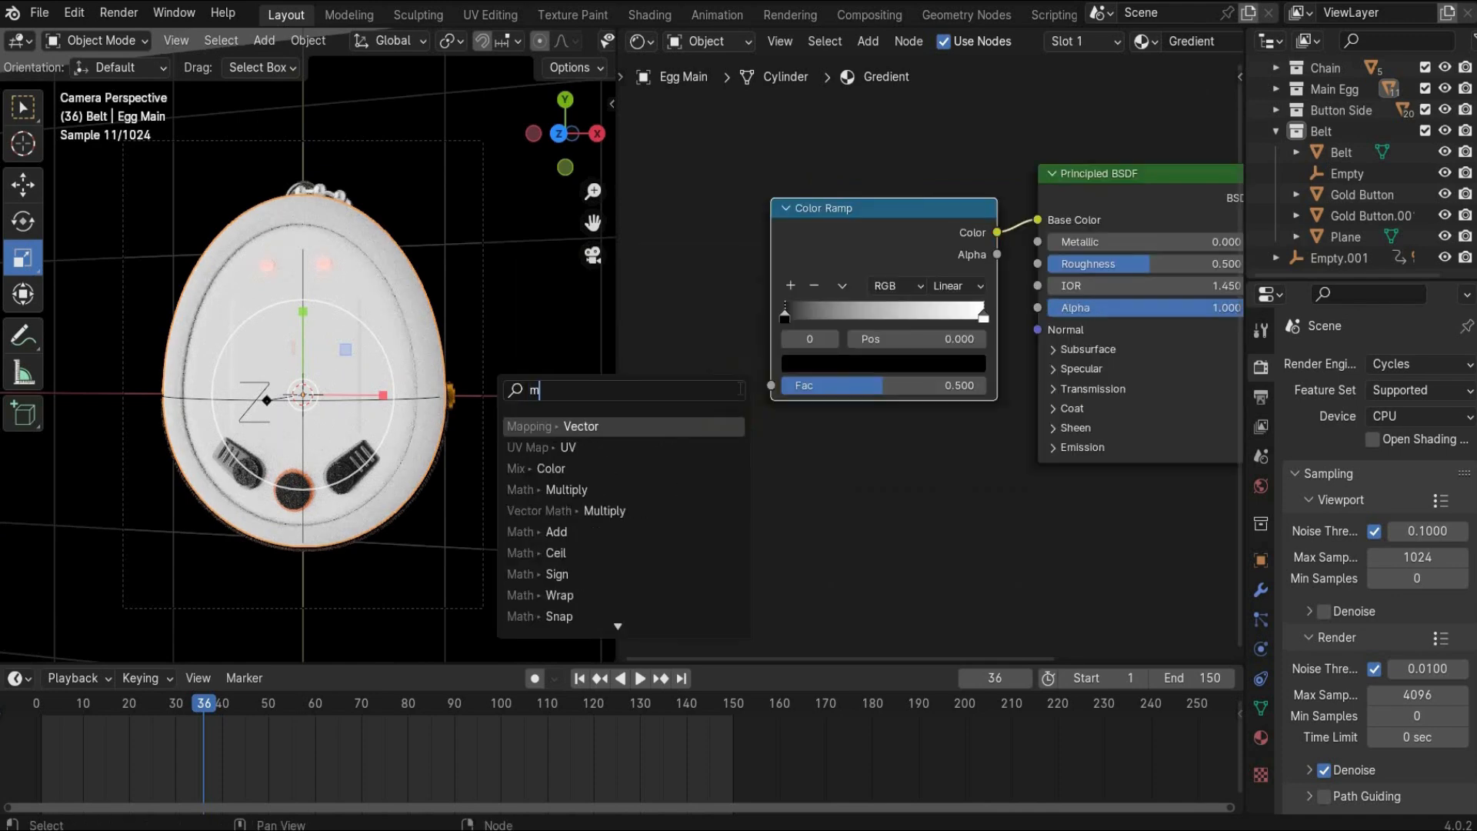
key("Return")
Add a Texture Coordinate node and feed its Generated output into the Mapping node's Vector
left_click_drag(719, 416, 662, 427)
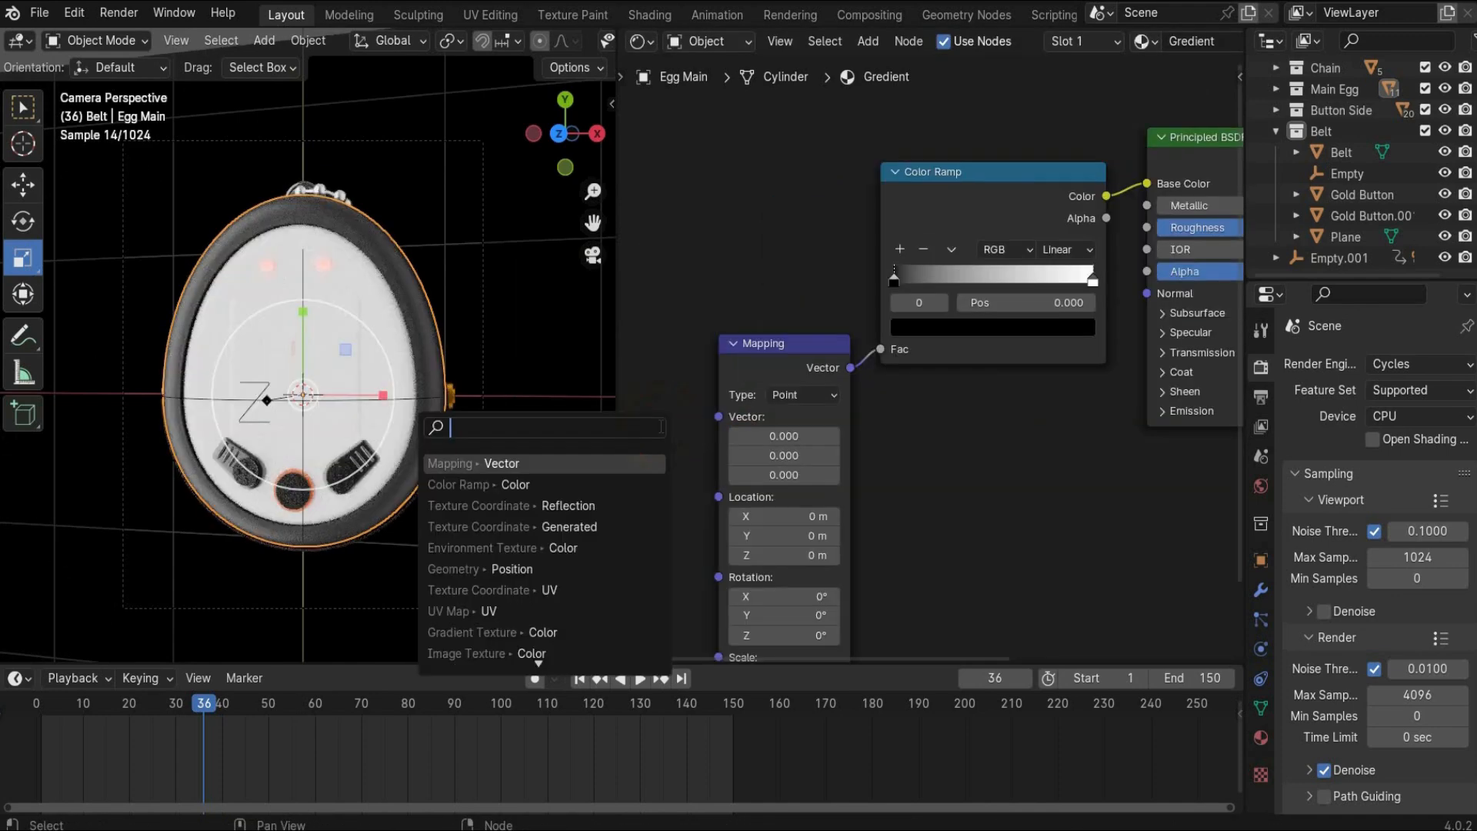
type("texture")
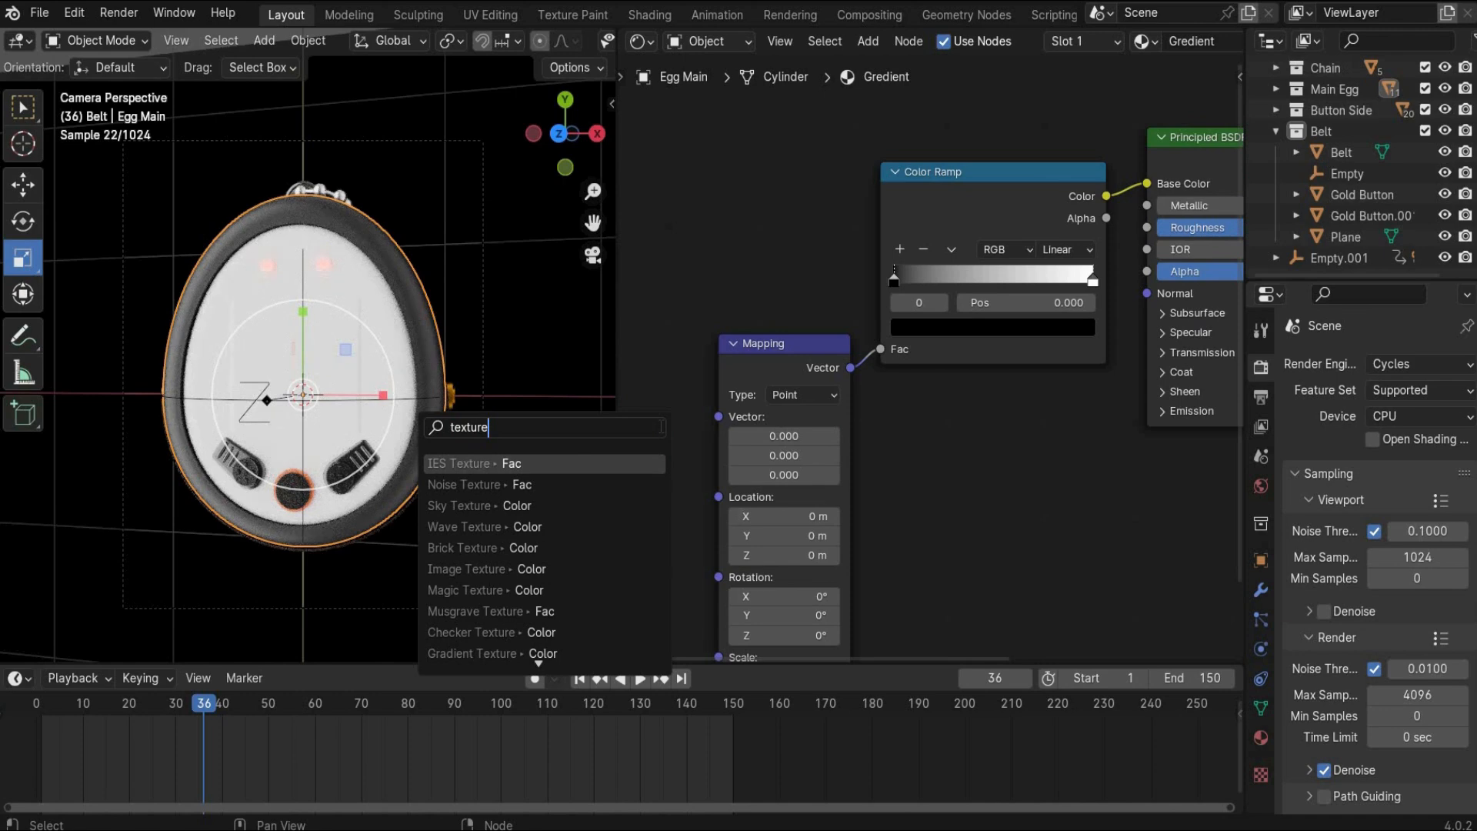
type(" cor")
key("Return")
left_click(707, 431)
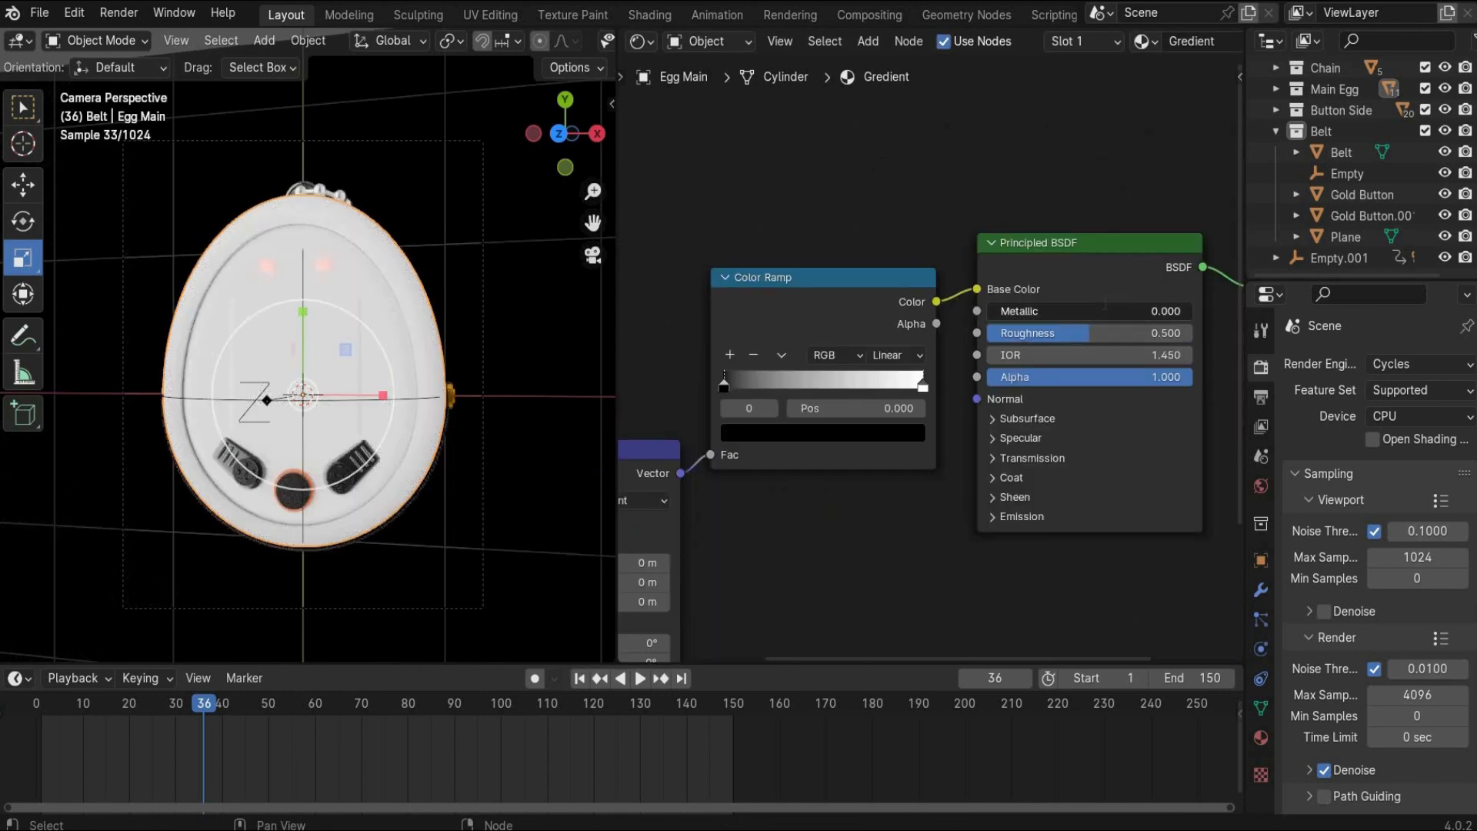
Set the Gradient material's Metallic to 0.8 and its Roughness to 0.2
double_click(1105, 311)
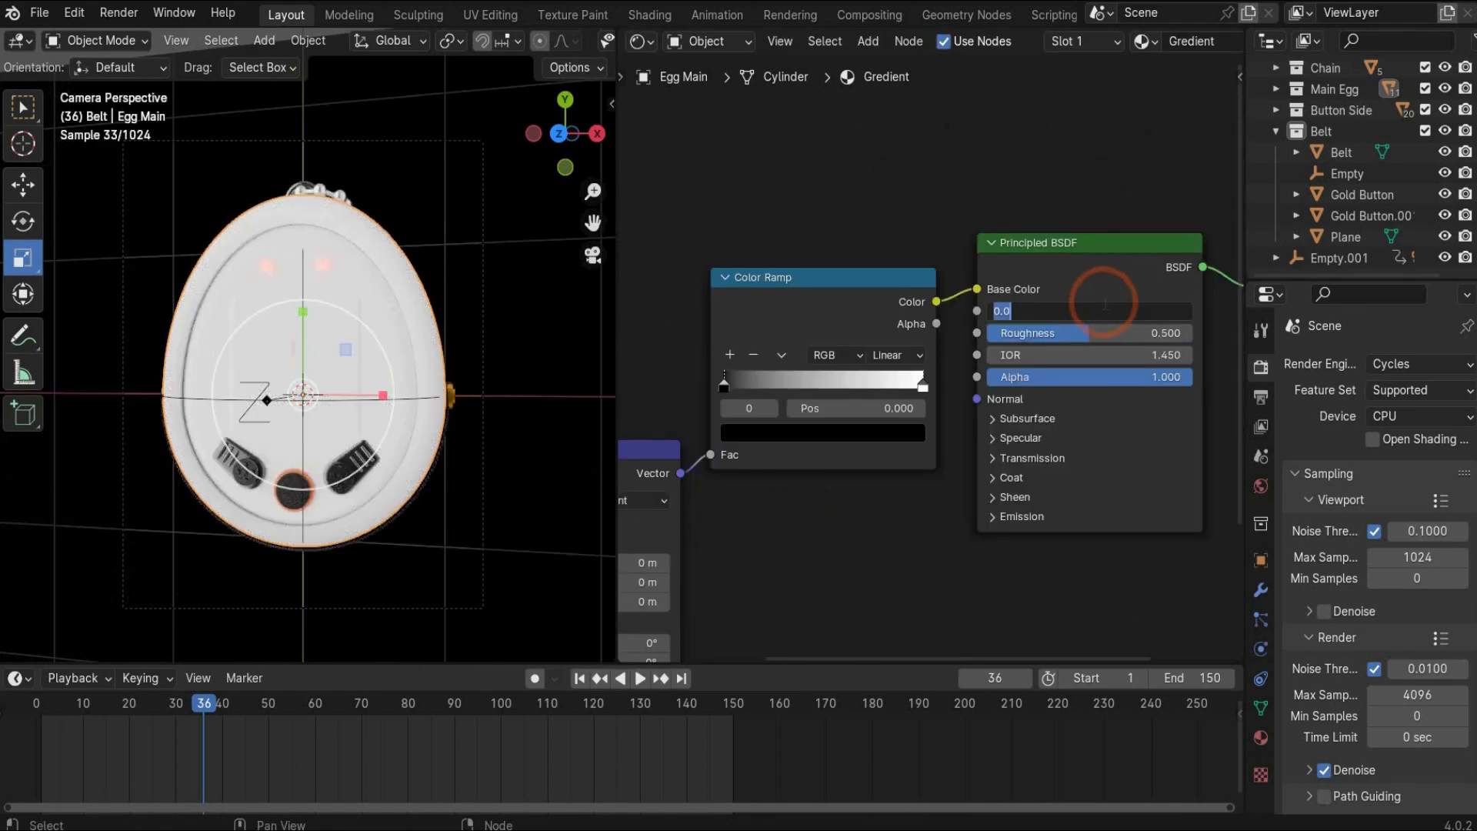
type("0")
key("Return")
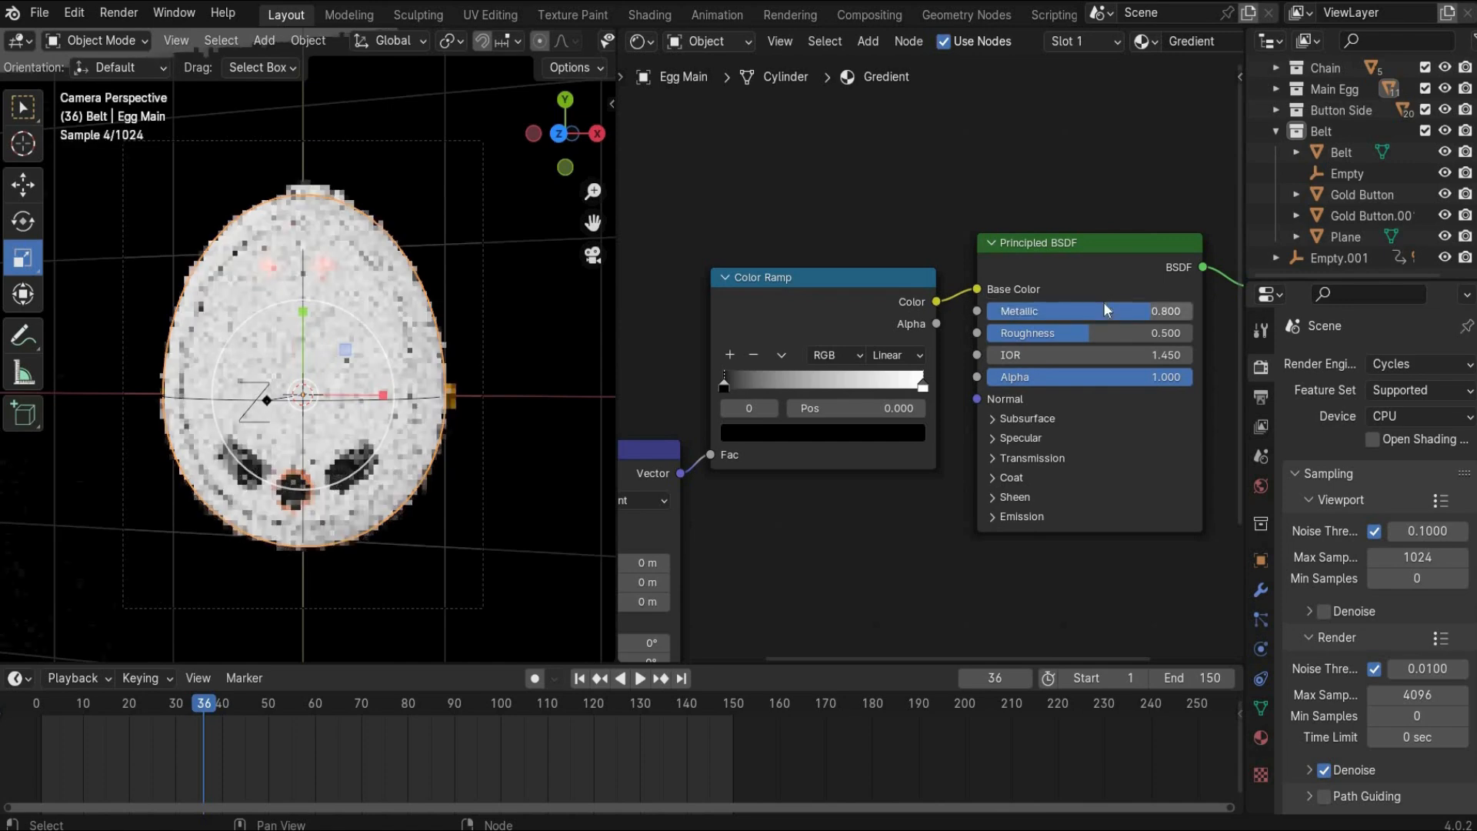
double_click(1129, 333)
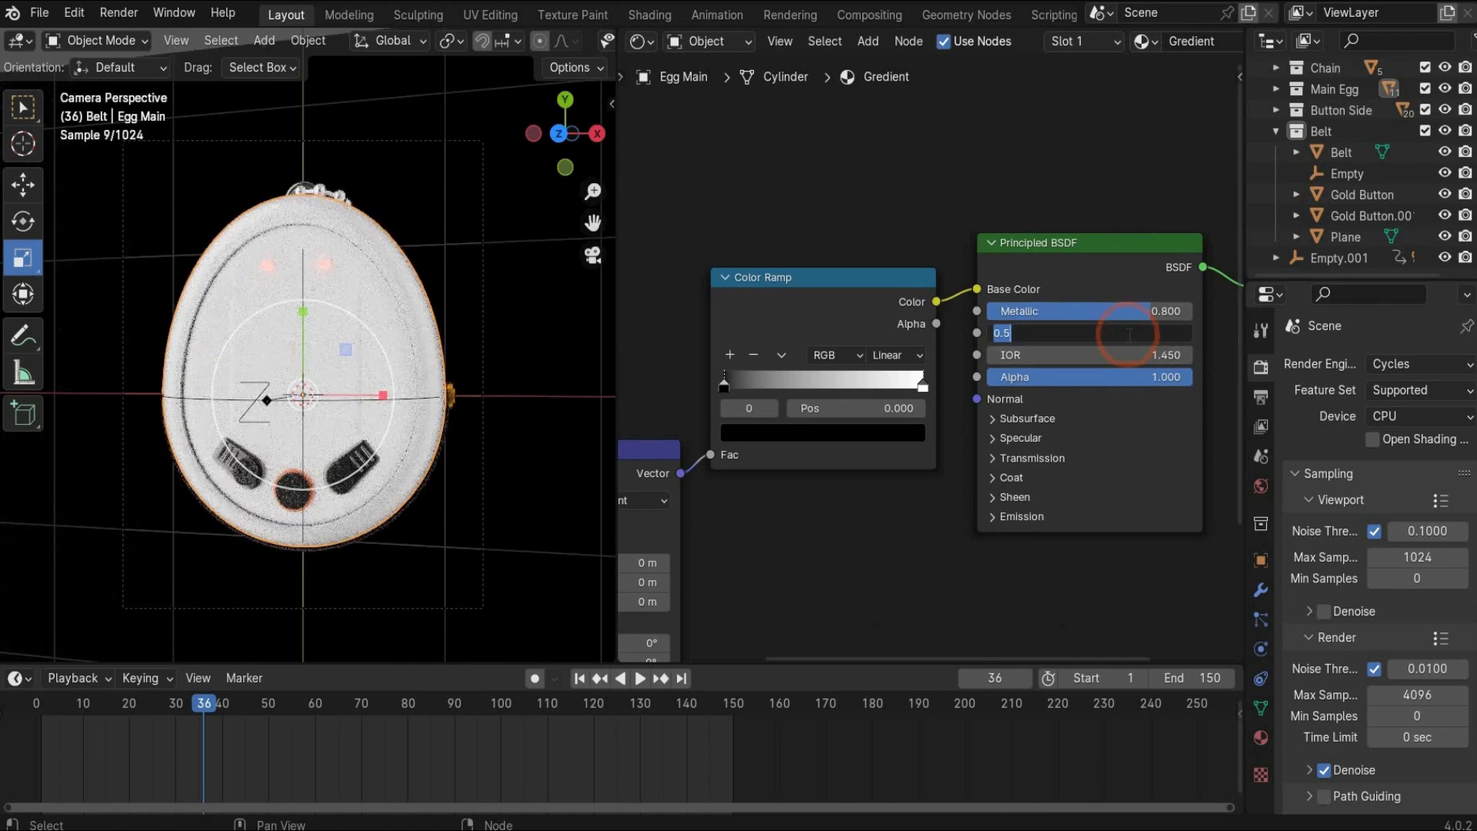
type("0.2")
key("Return")
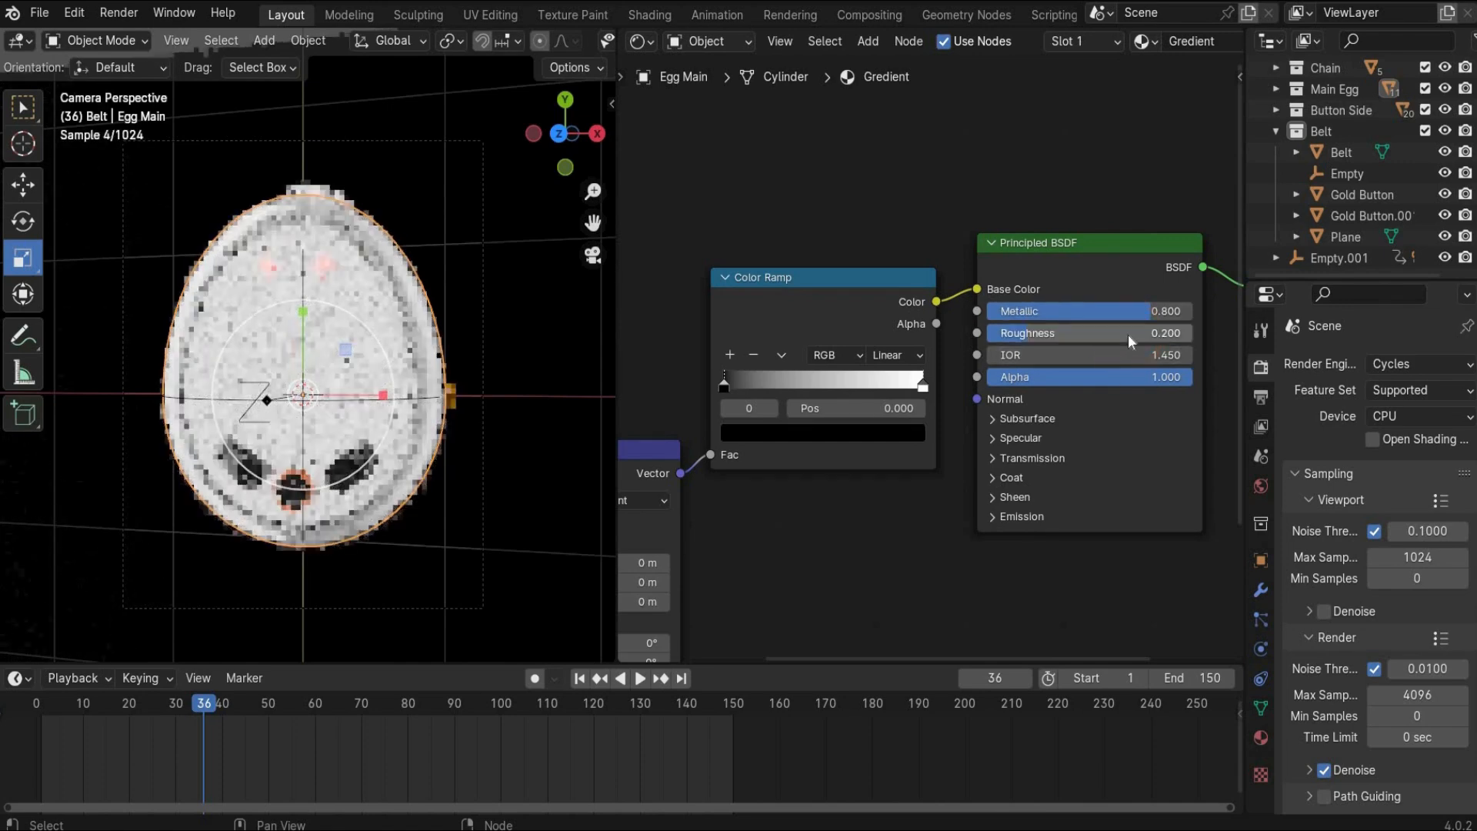
Set the Color Ramp's first stop to the orange hex color DD4F09
left_click(724, 385)
left_click(753, 433)
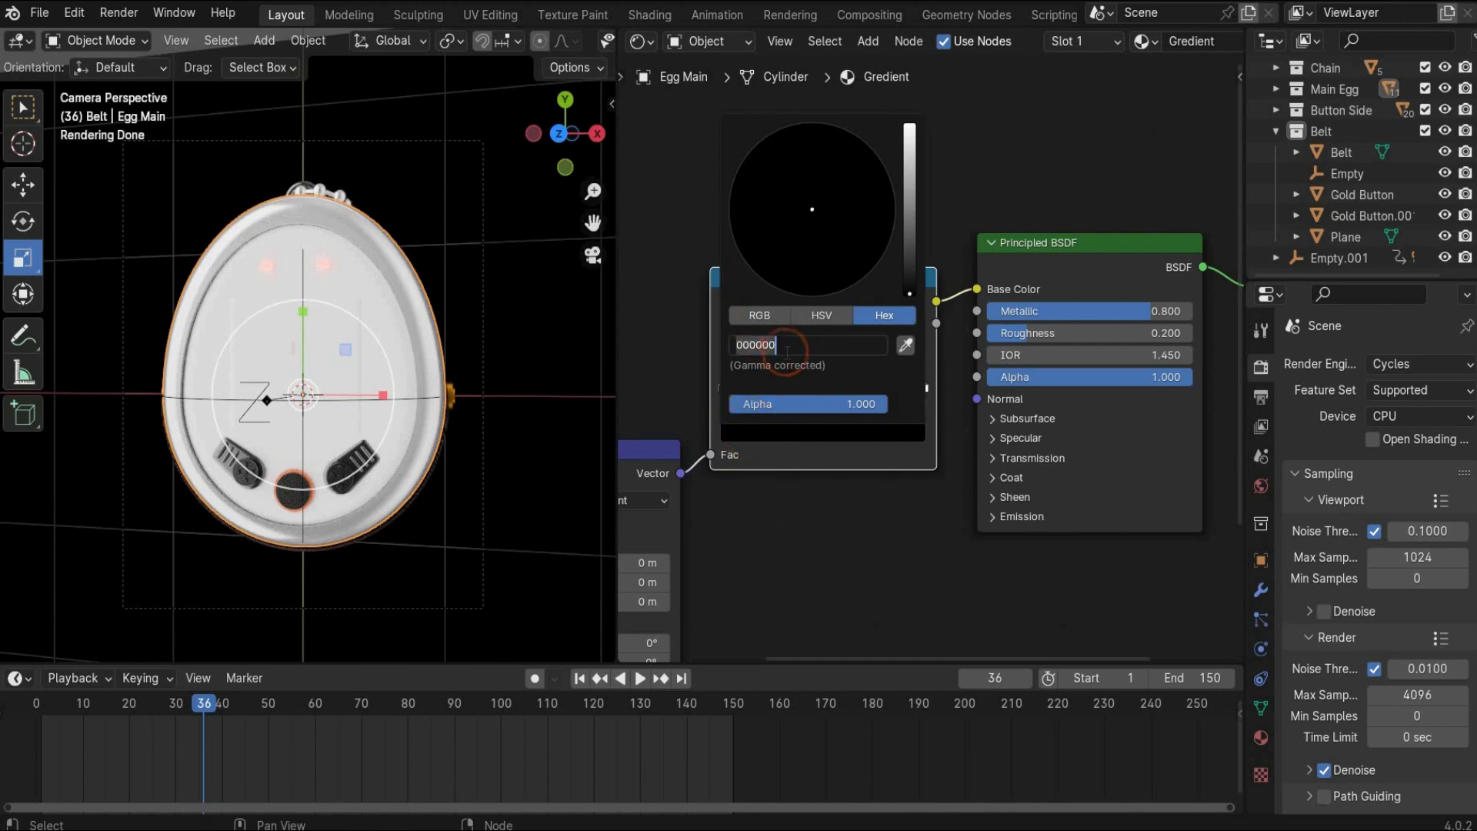
left_click(785, 346)
type("DD4F09")
key("Return")
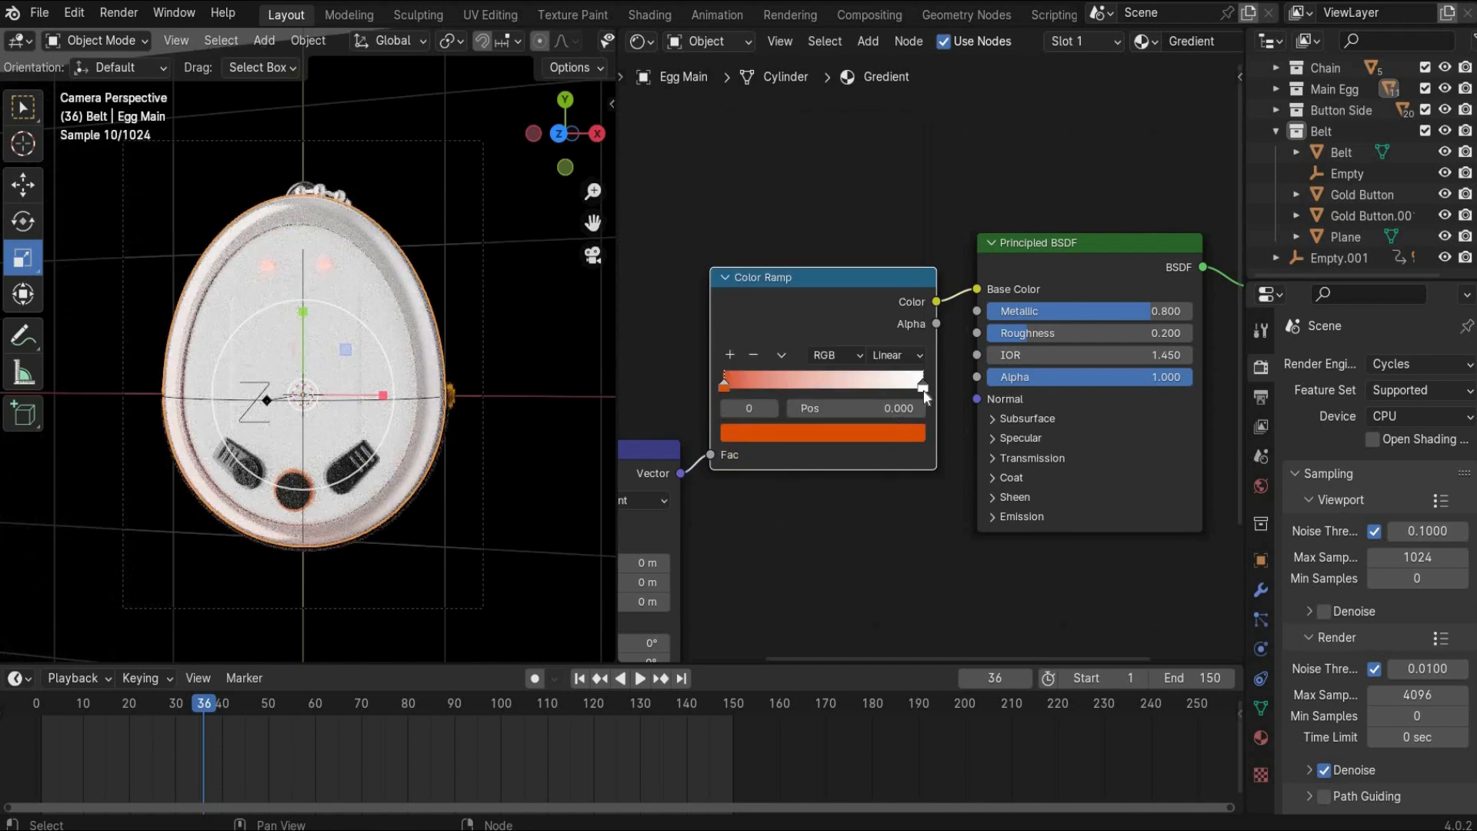
Set the Color Ramp's second stop, at position 1, to the dark grey hex color 1F1F1F
left_click(924, 386)
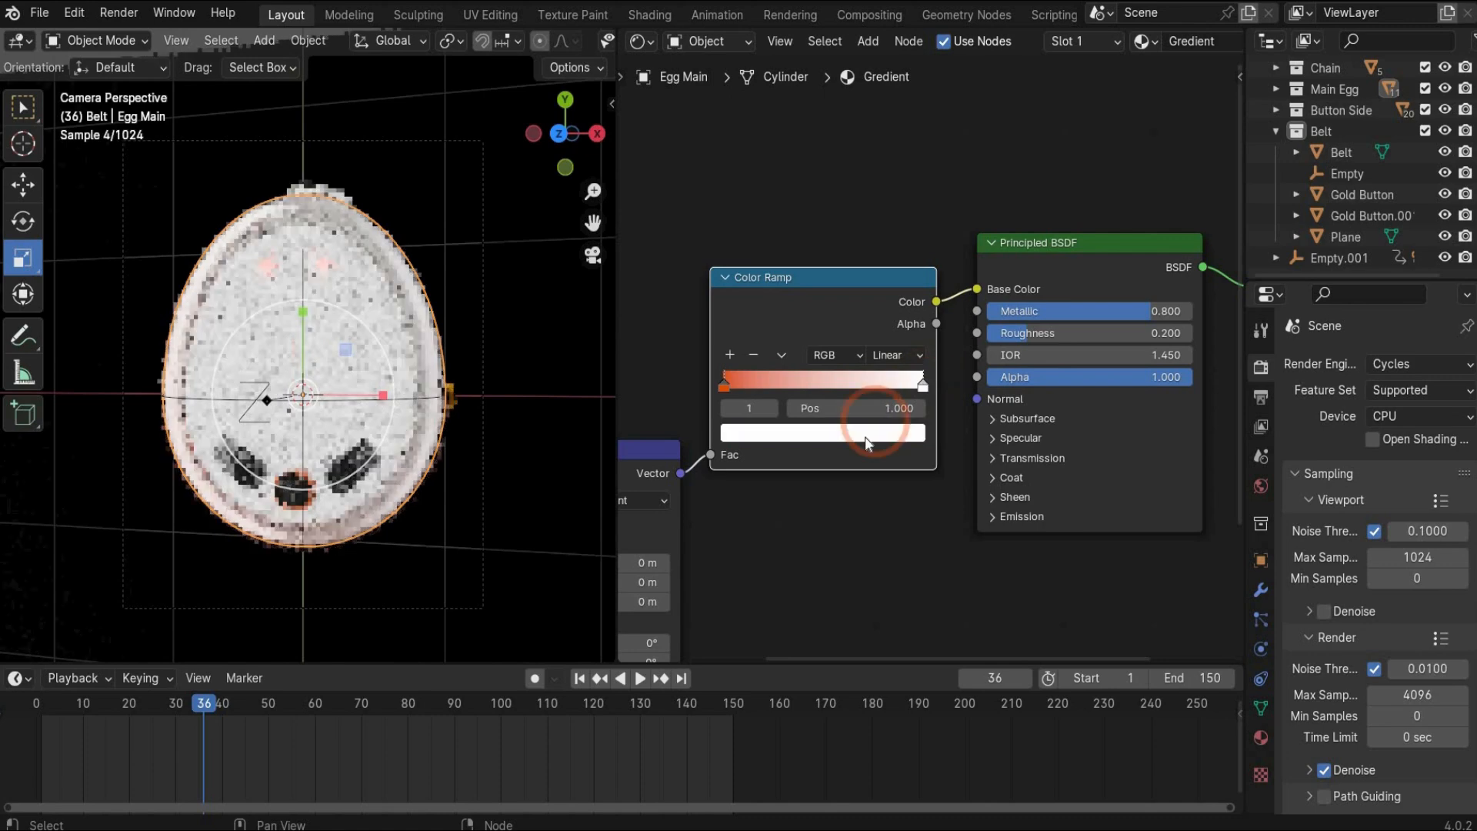
left_click(851, 441)
left_click(793, 345)
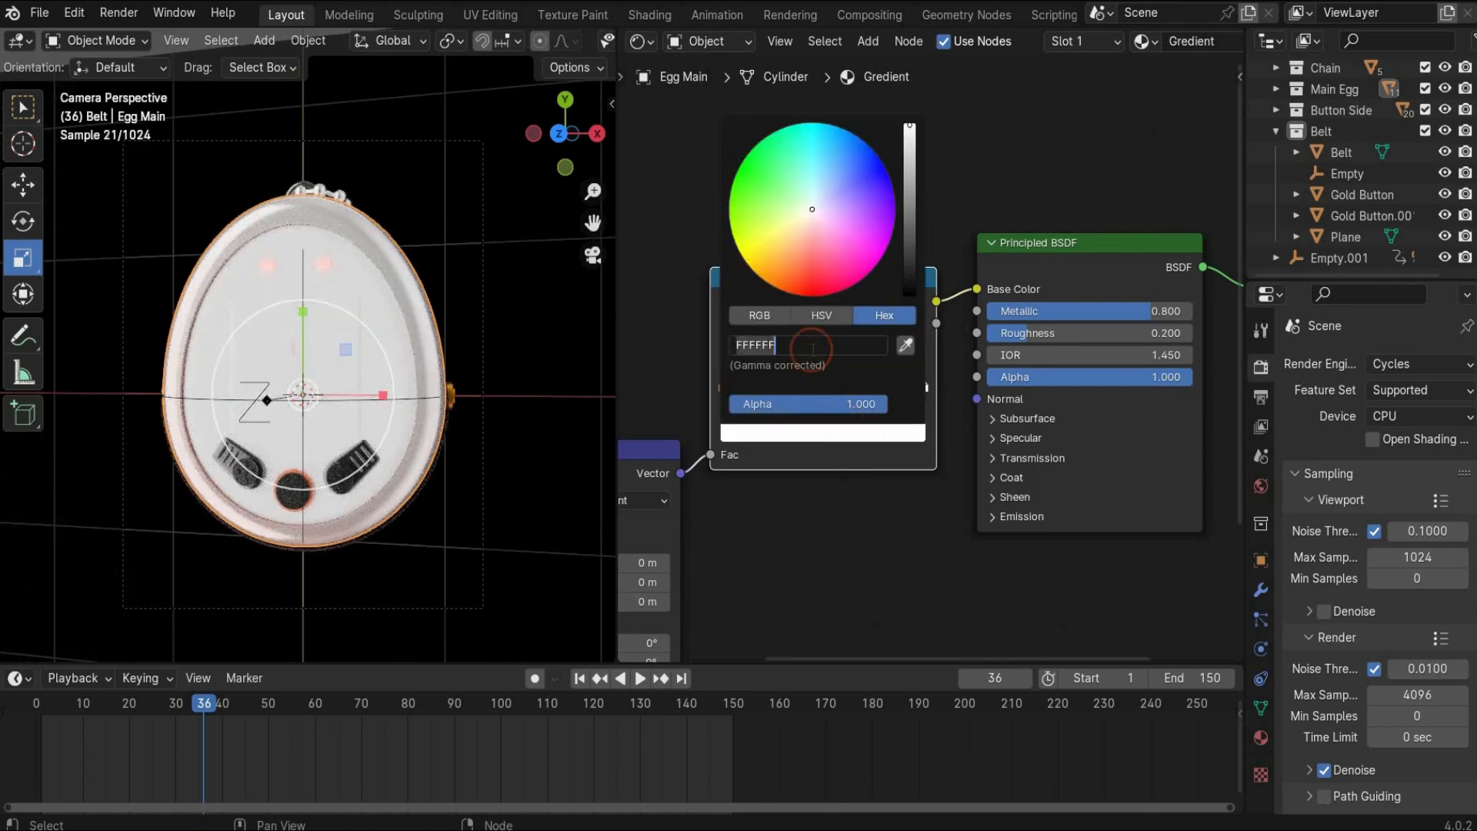
type("1F1F1F")
key("Return")
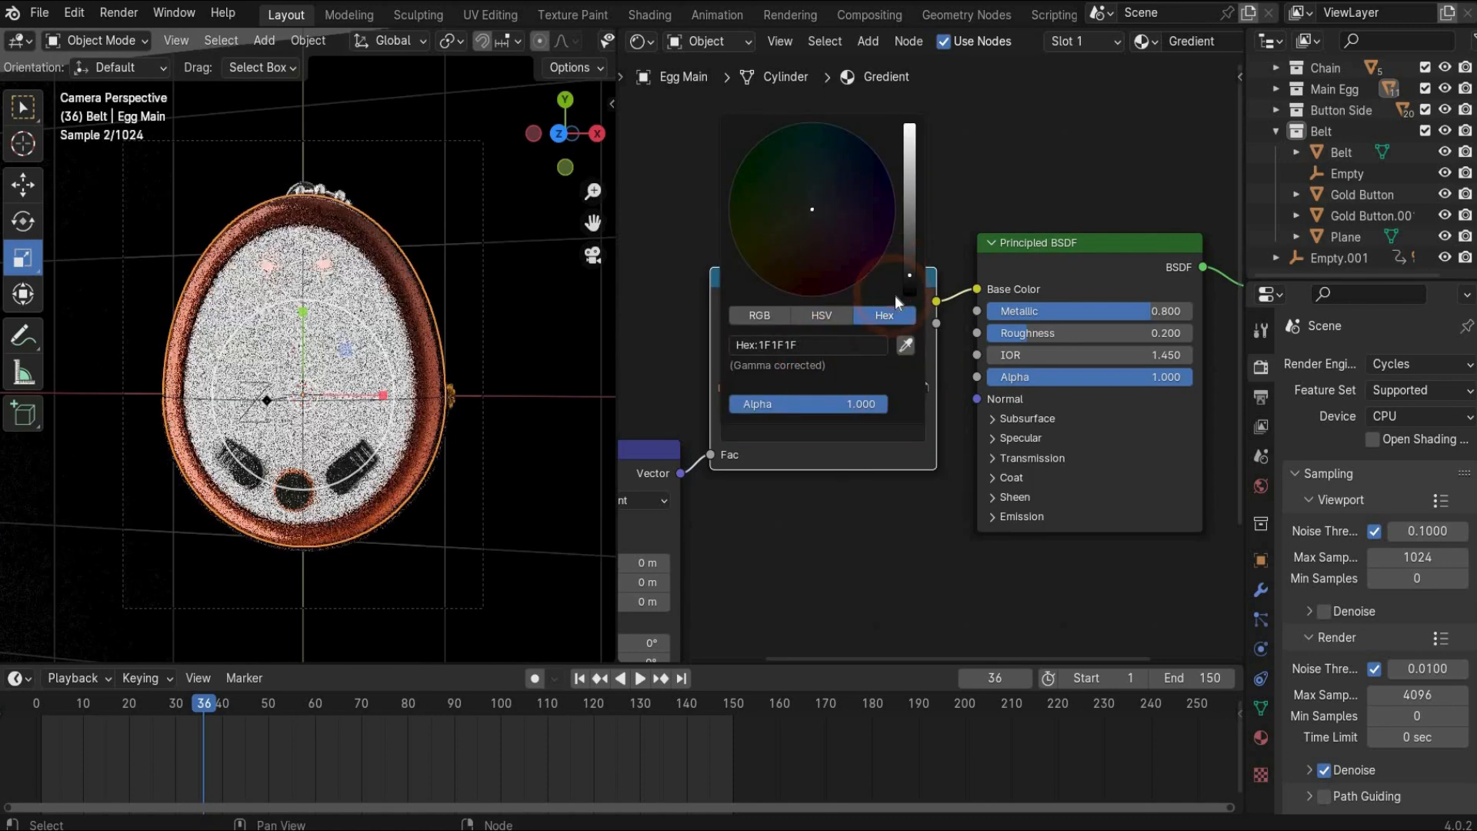
Open the Mapping node's Z Scale for editing
middle_click_drag(858, 404, 935, 344)
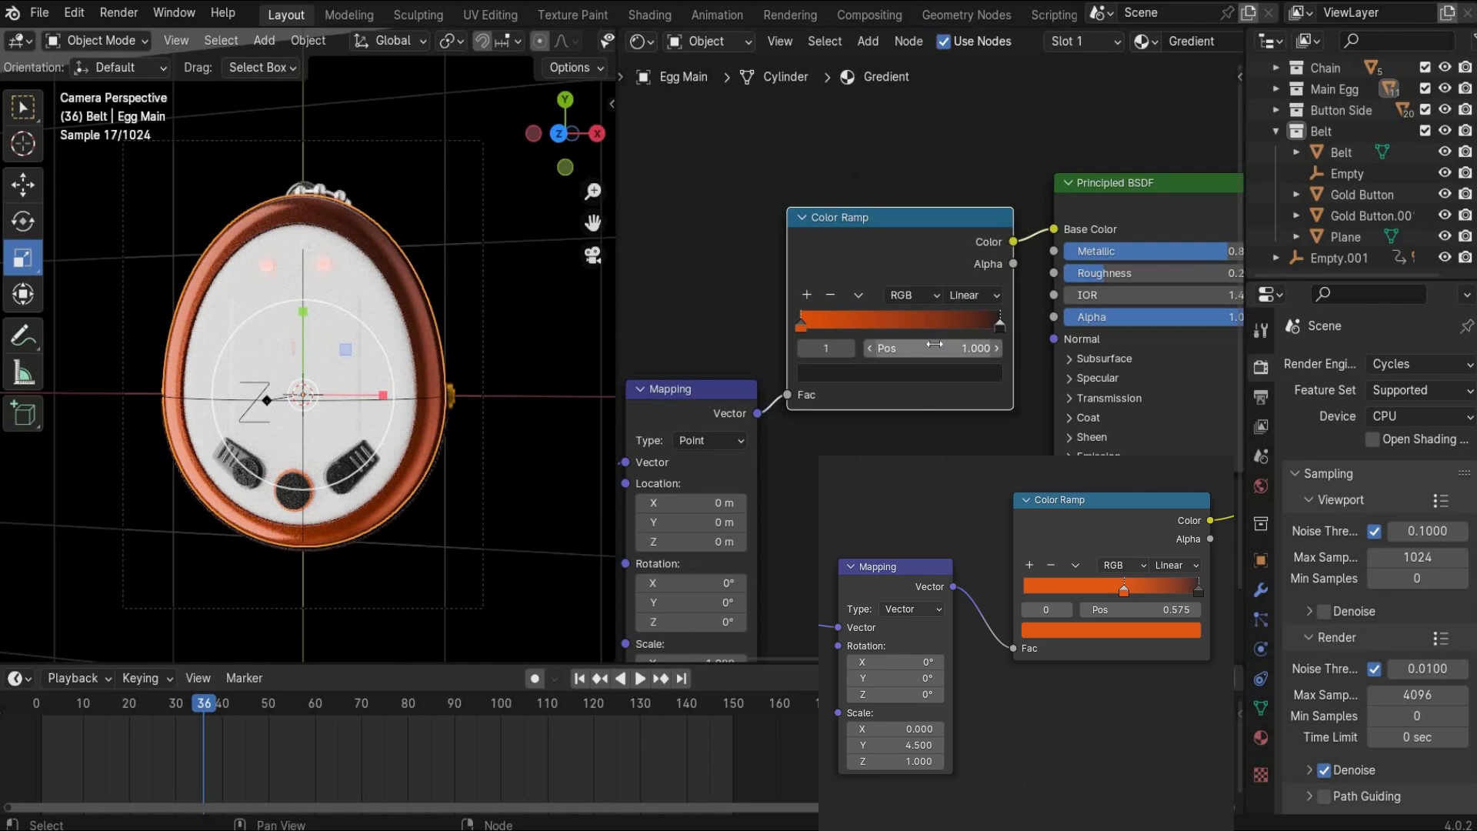
middle_click_drag(856, 512, 905, 363)
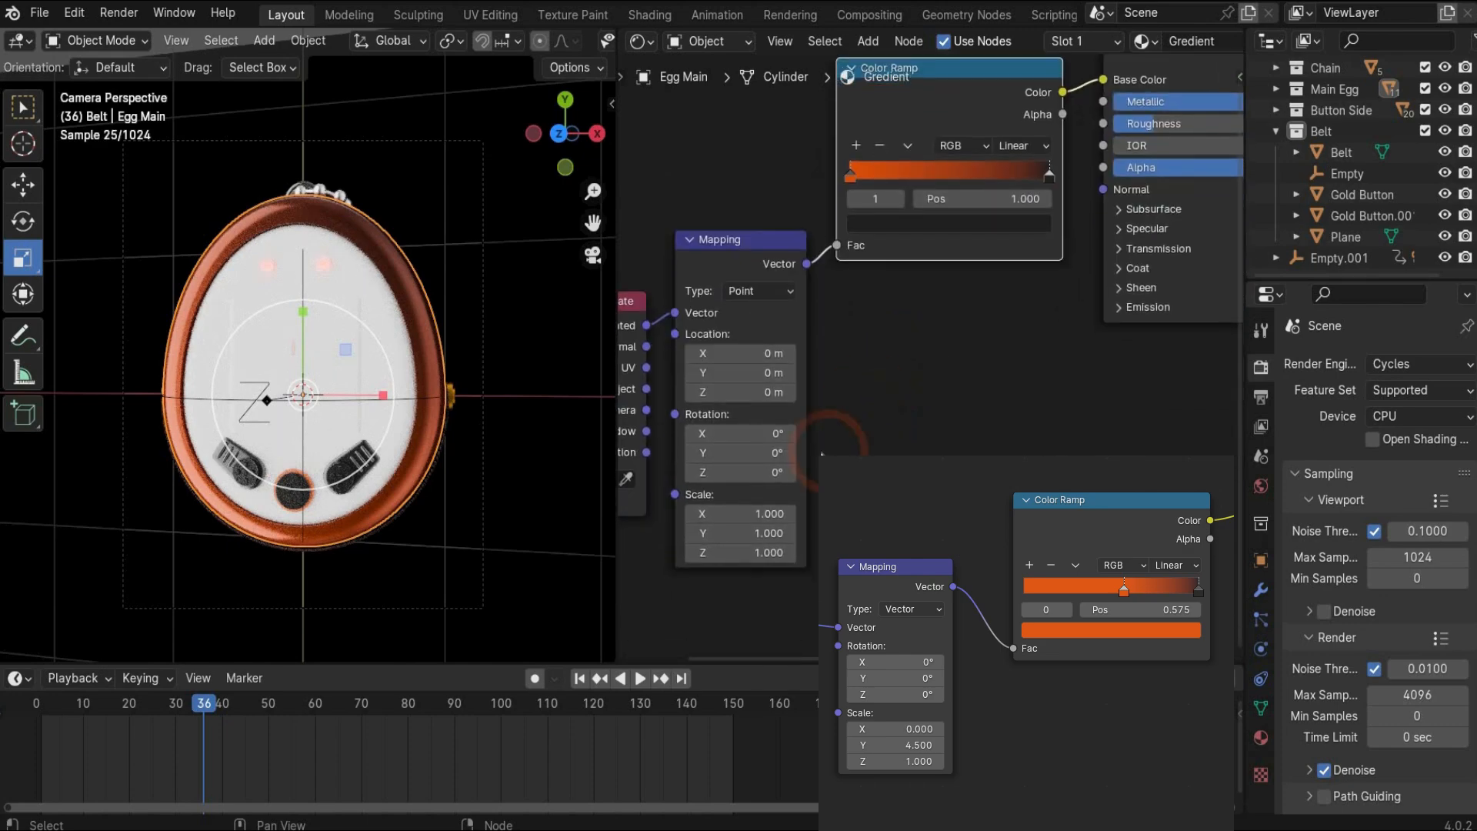
left_click(743, 552)
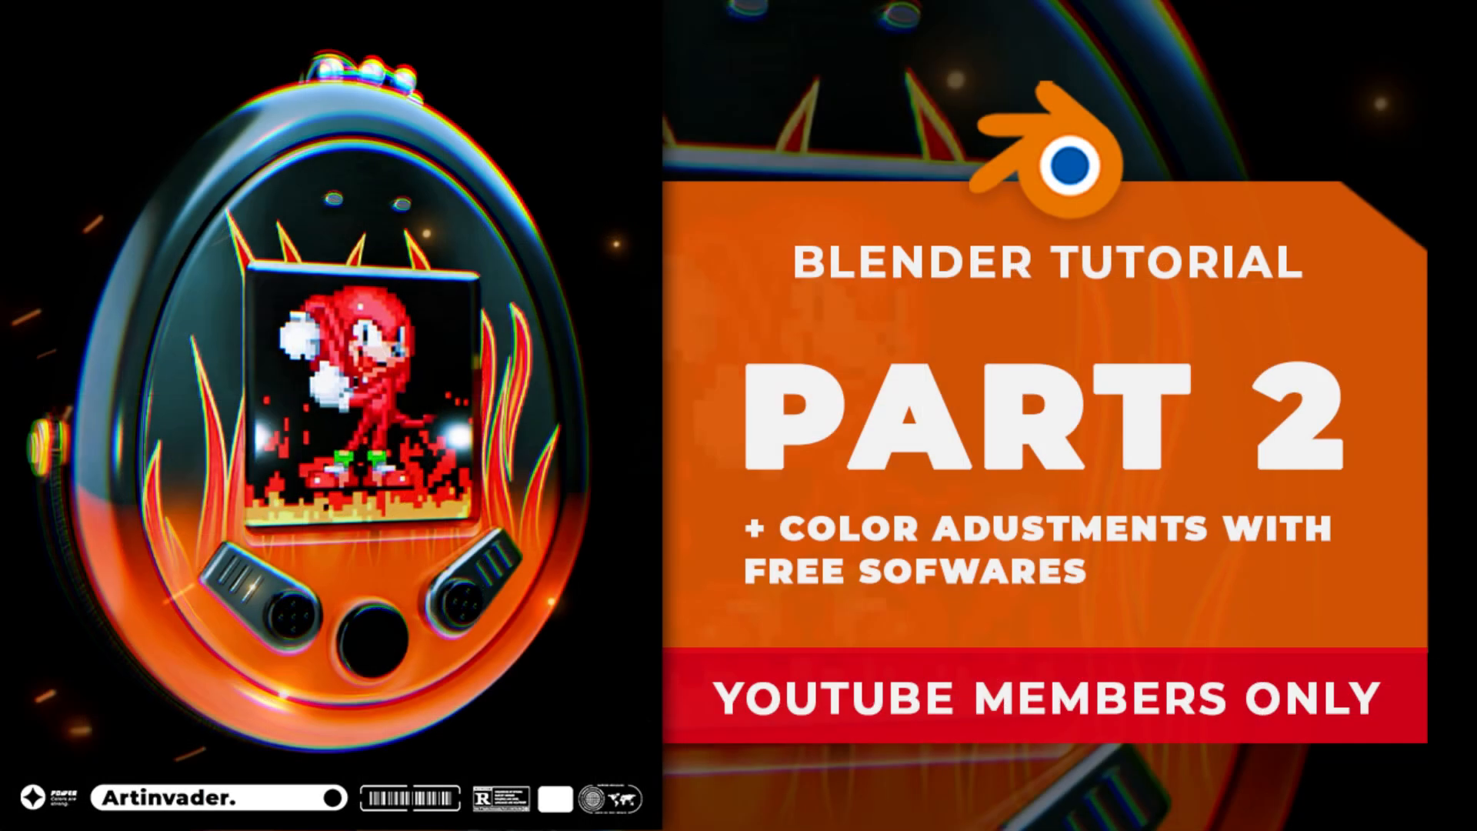